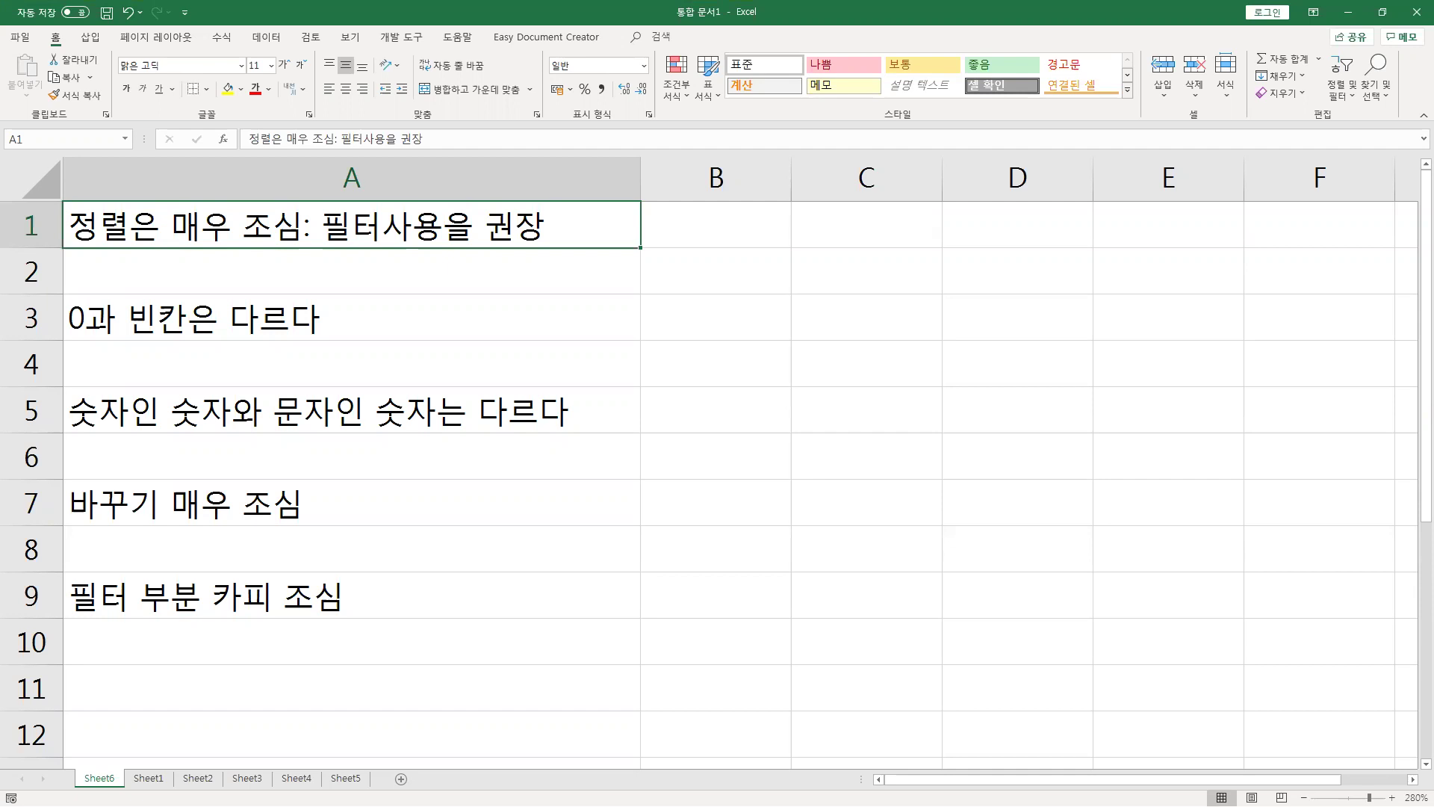
# Review the spreadsheet cautions listed in A3, A5, A7 and A9 of Sheet6.
pyautogui.click(132, 320)
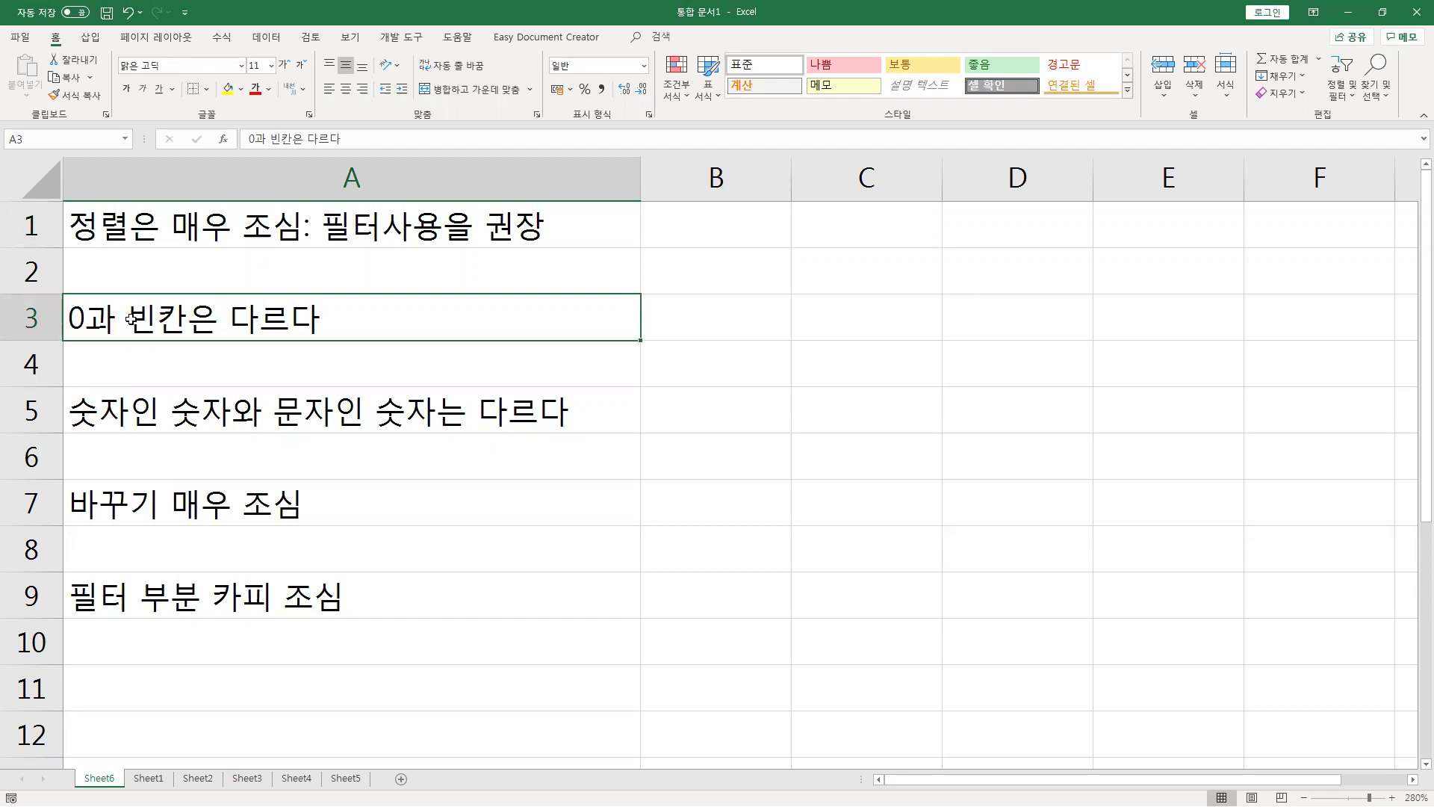
pyautogui.click(197, 427)
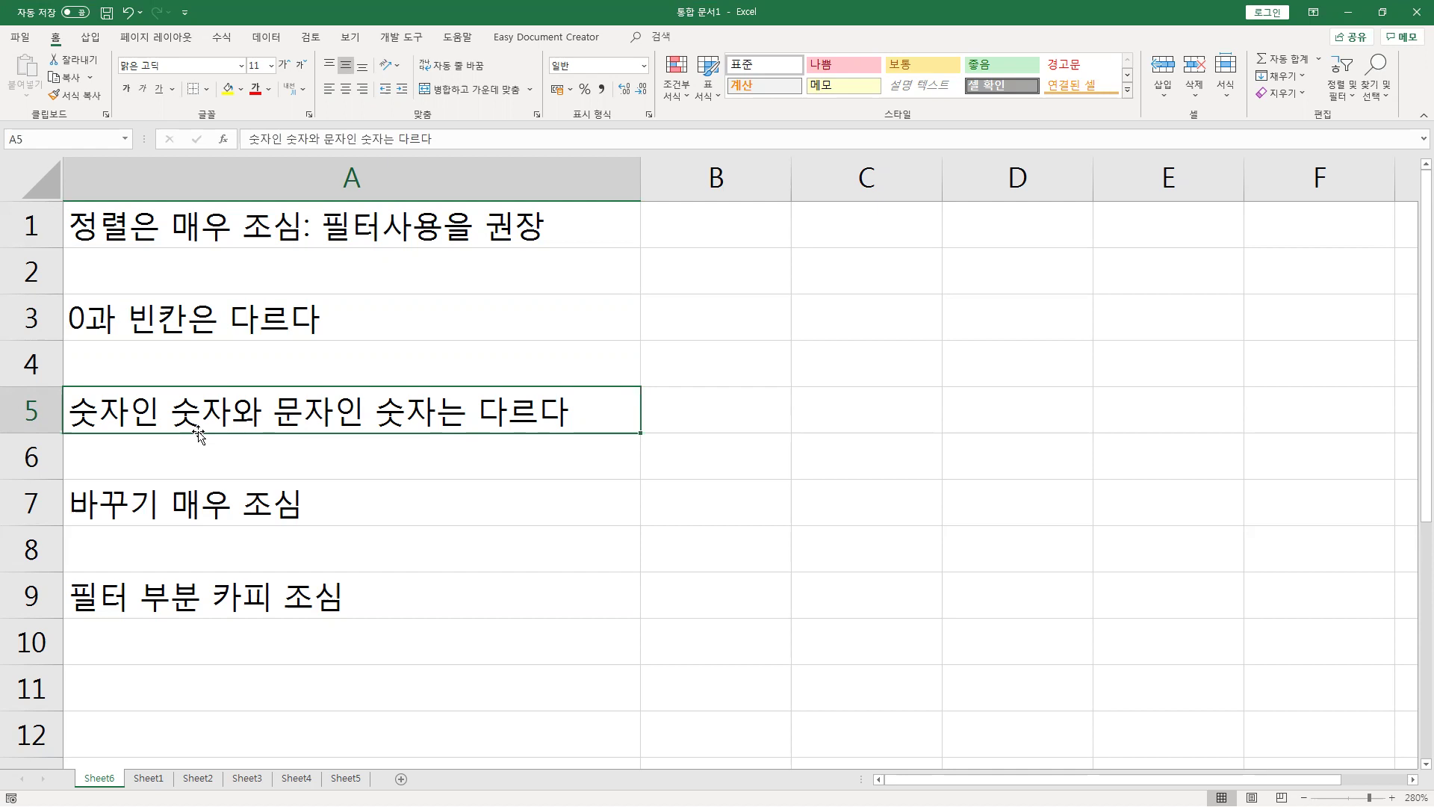
pyautogui.click(273, 491)
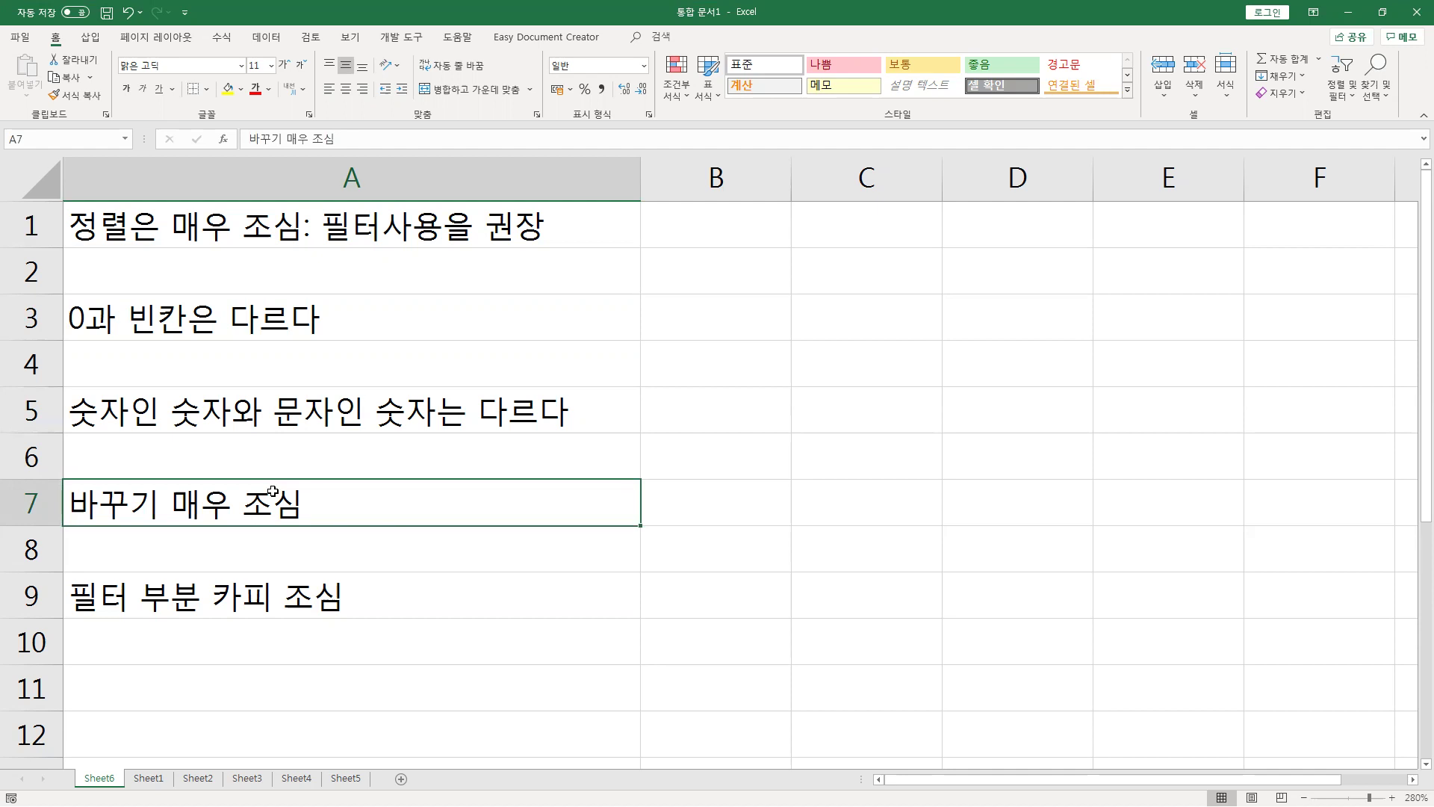
pyautogui.click(222, 583)
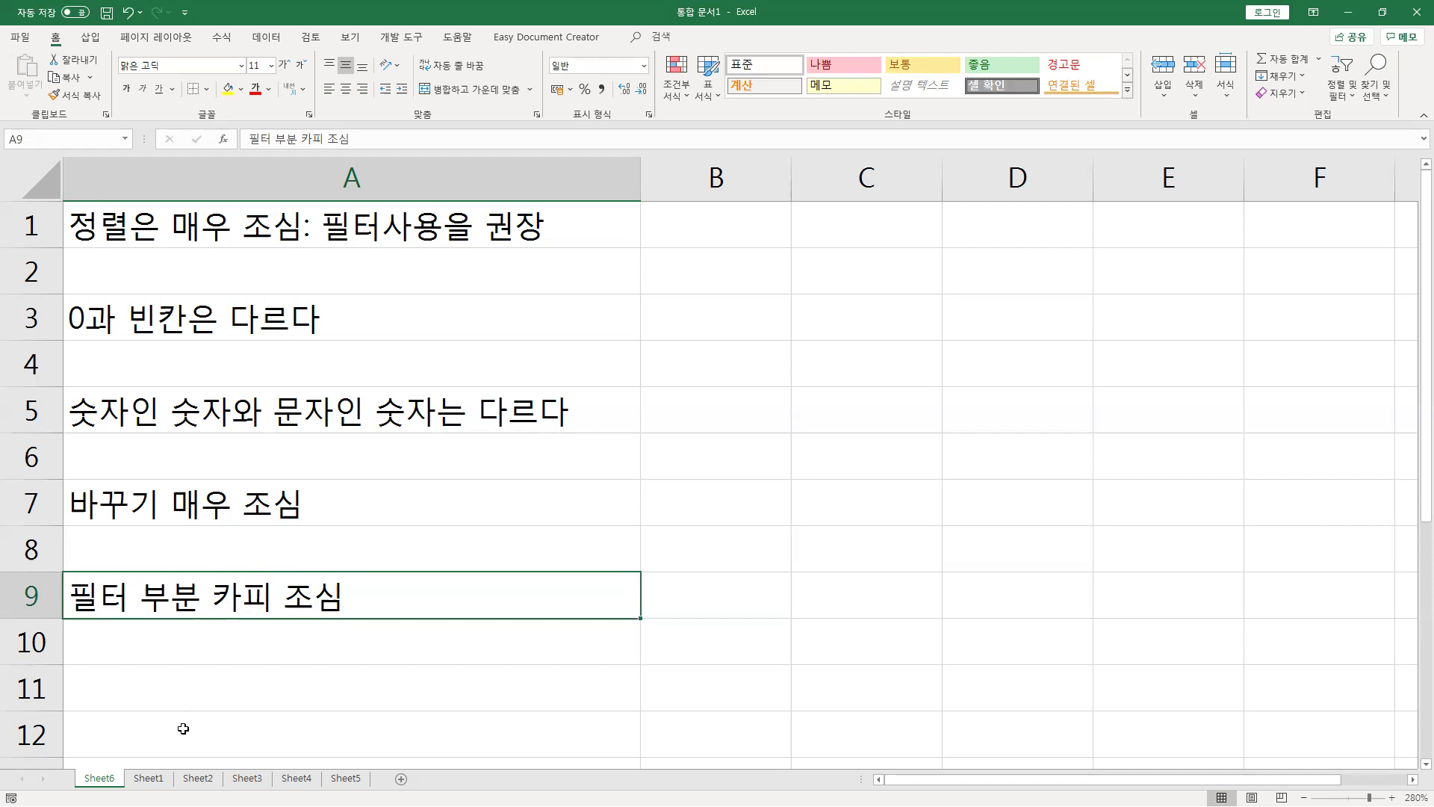
# Open Sheet1 and examine the 이름 and 점수 columns of the score table.
pyautogui.click(148, 778)
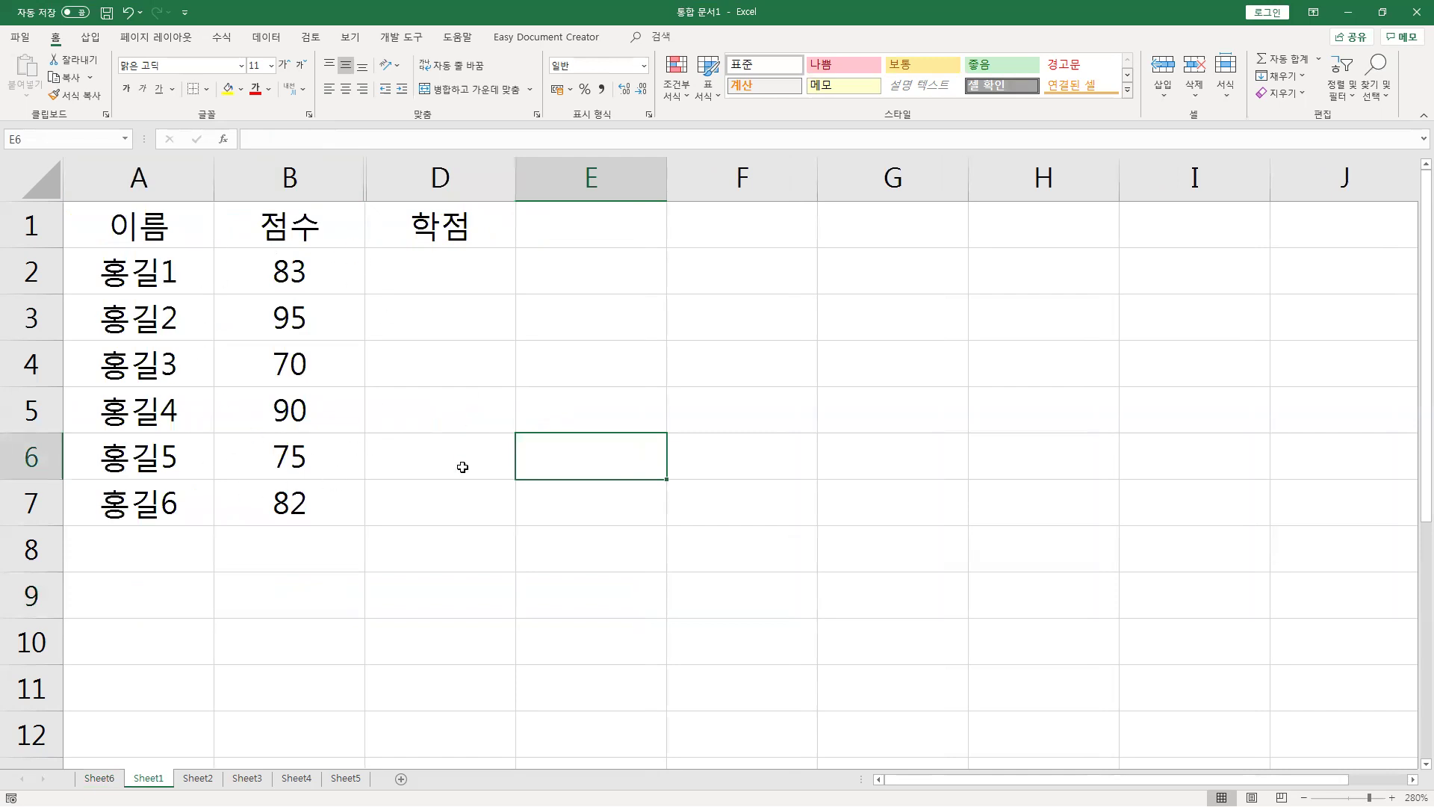
pyautogui.click(165, 229)
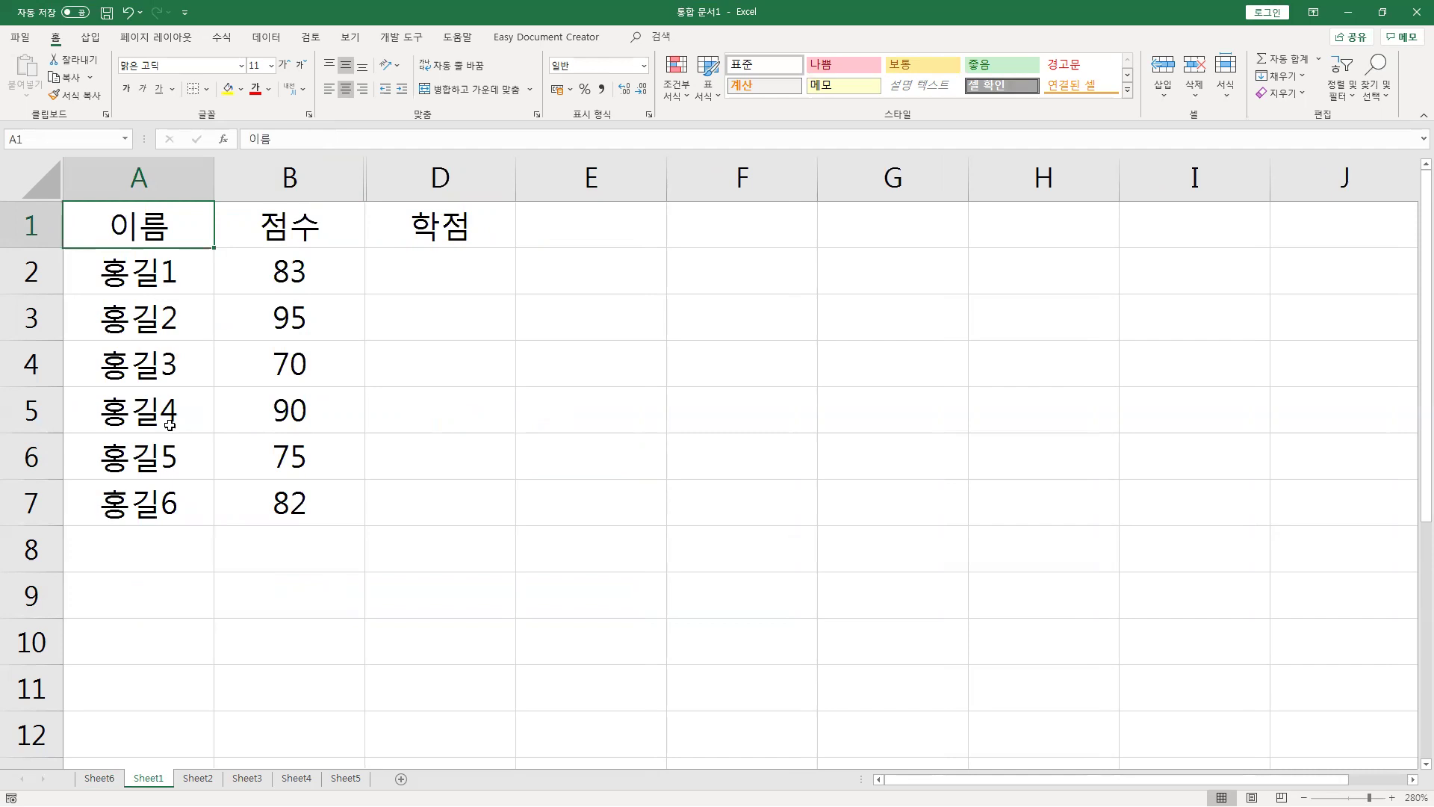
pyautogui.click(267, 228)
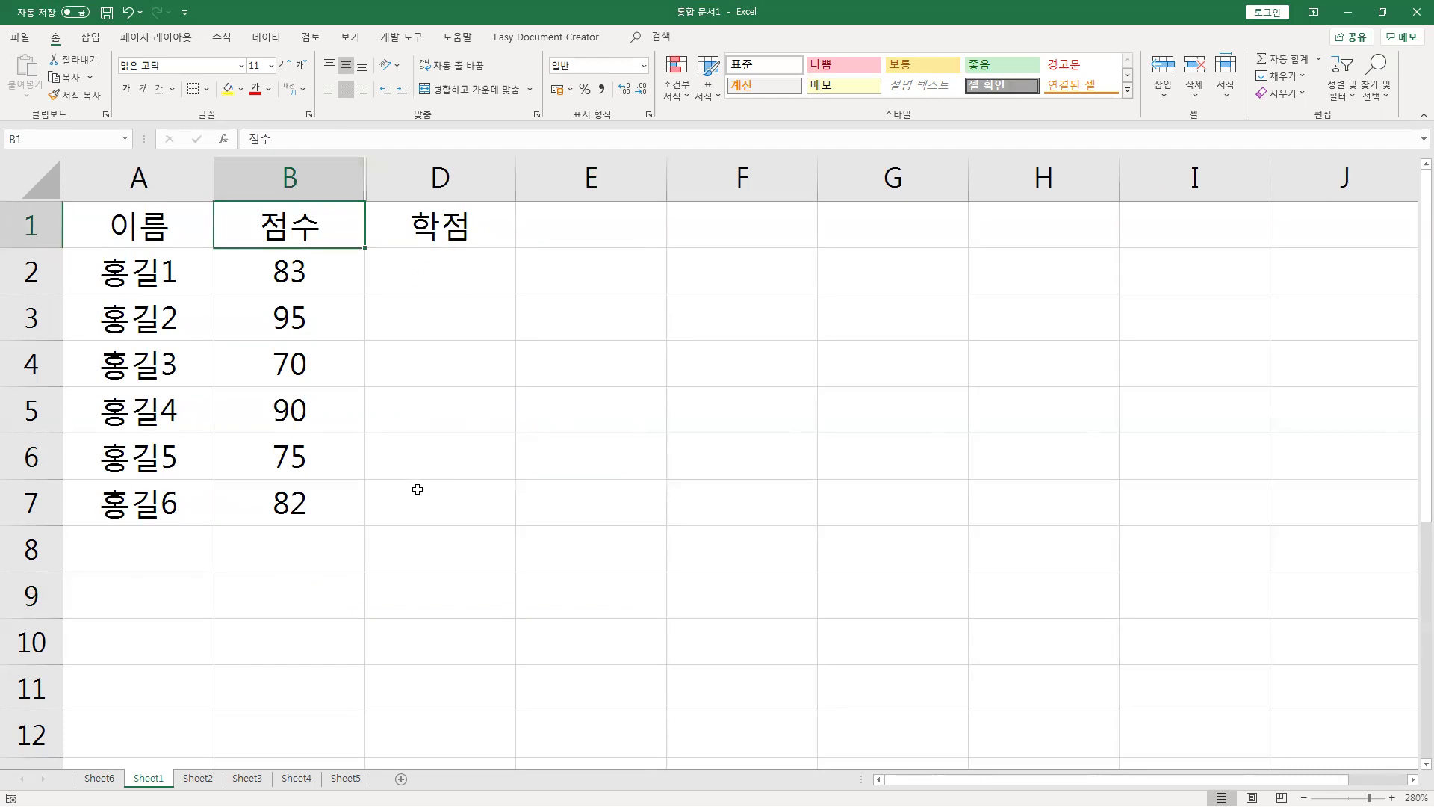
pyautogui.click(179, 264)
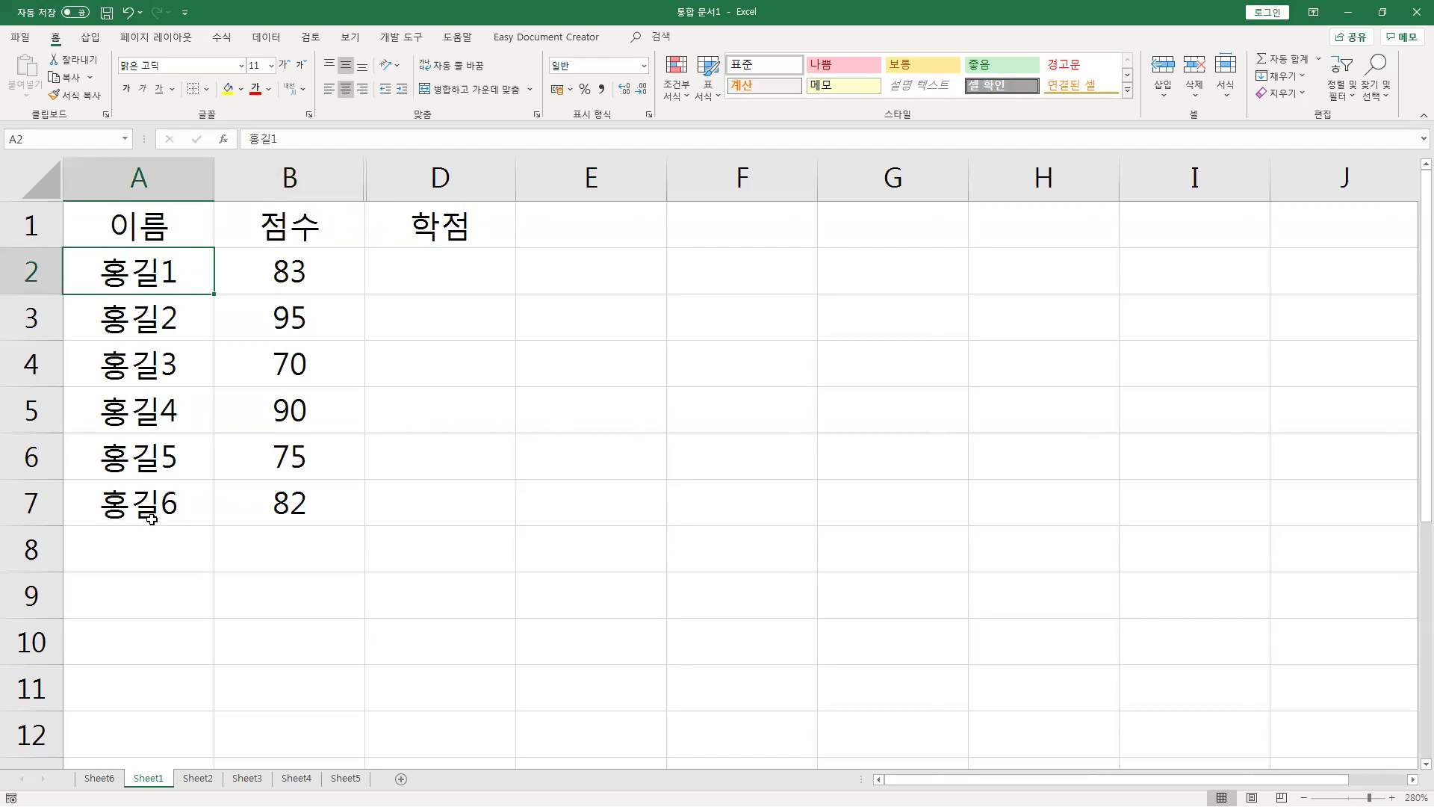
pyautogui.click(286, 286)
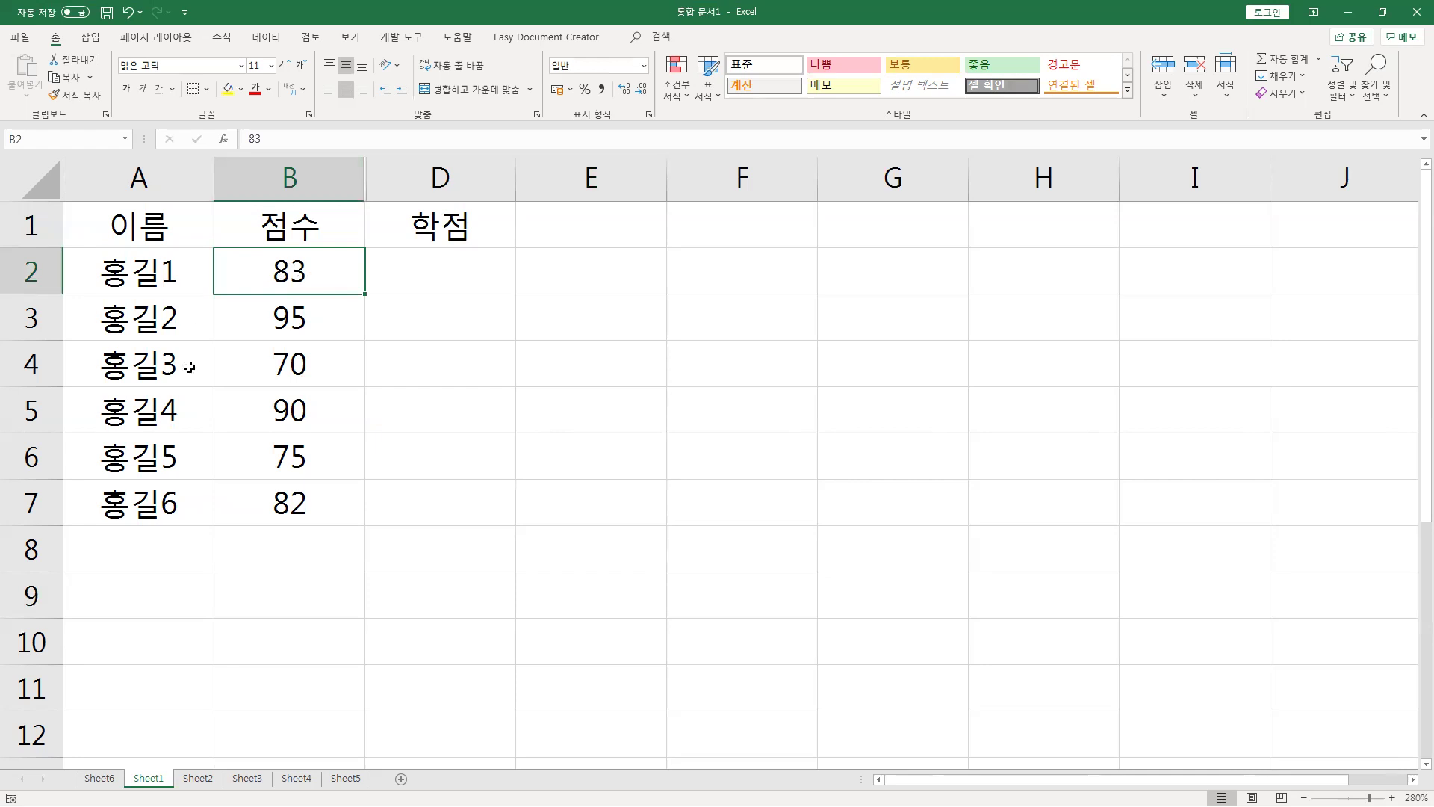
pyautogui.click(197, 290)
pyautogui.click(292, 273)
# Sort the table by the 점수 column in descending order.
pyautogui.click(305, 226)
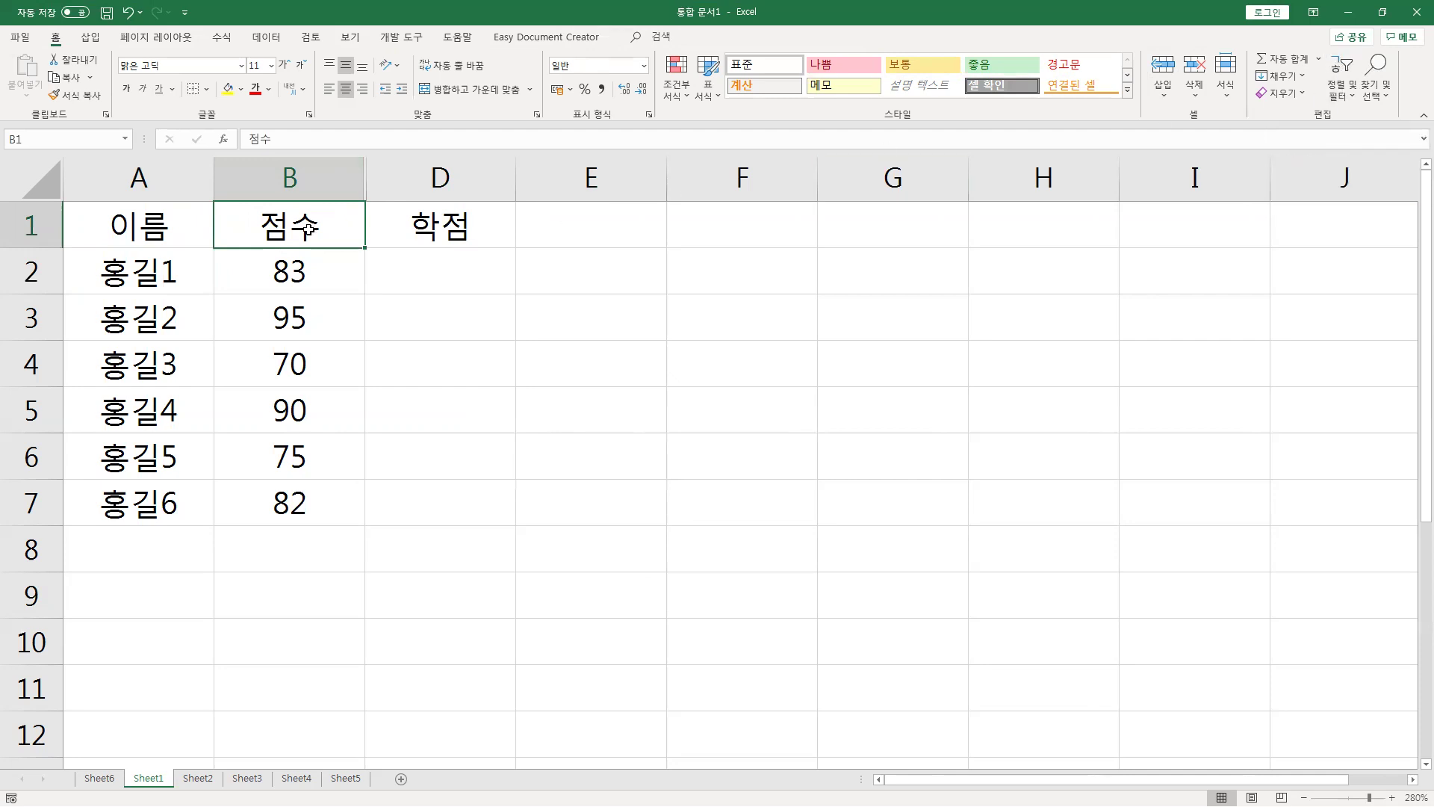
pyautogui.click(1351, 99)
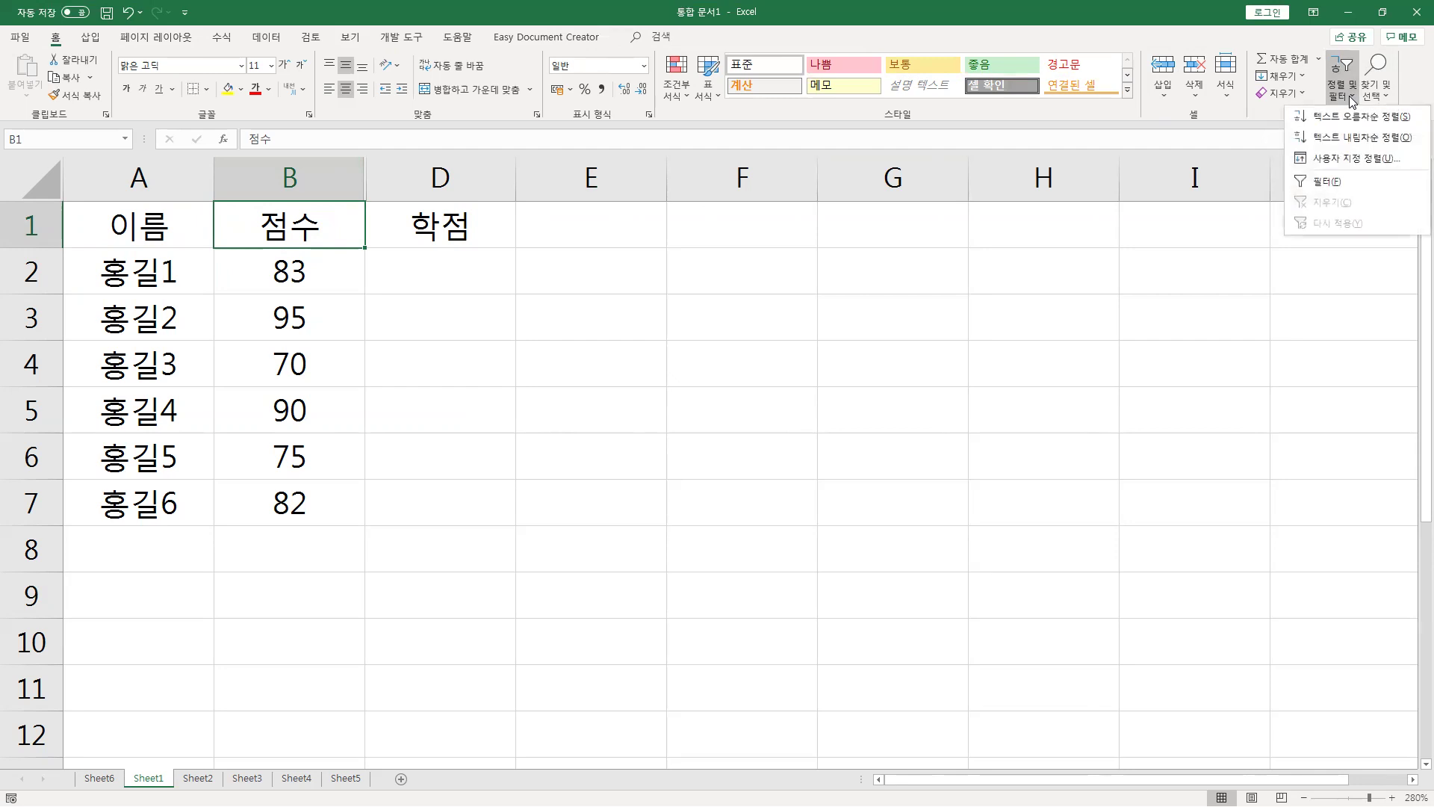
pyautogui.click(1337, 137)
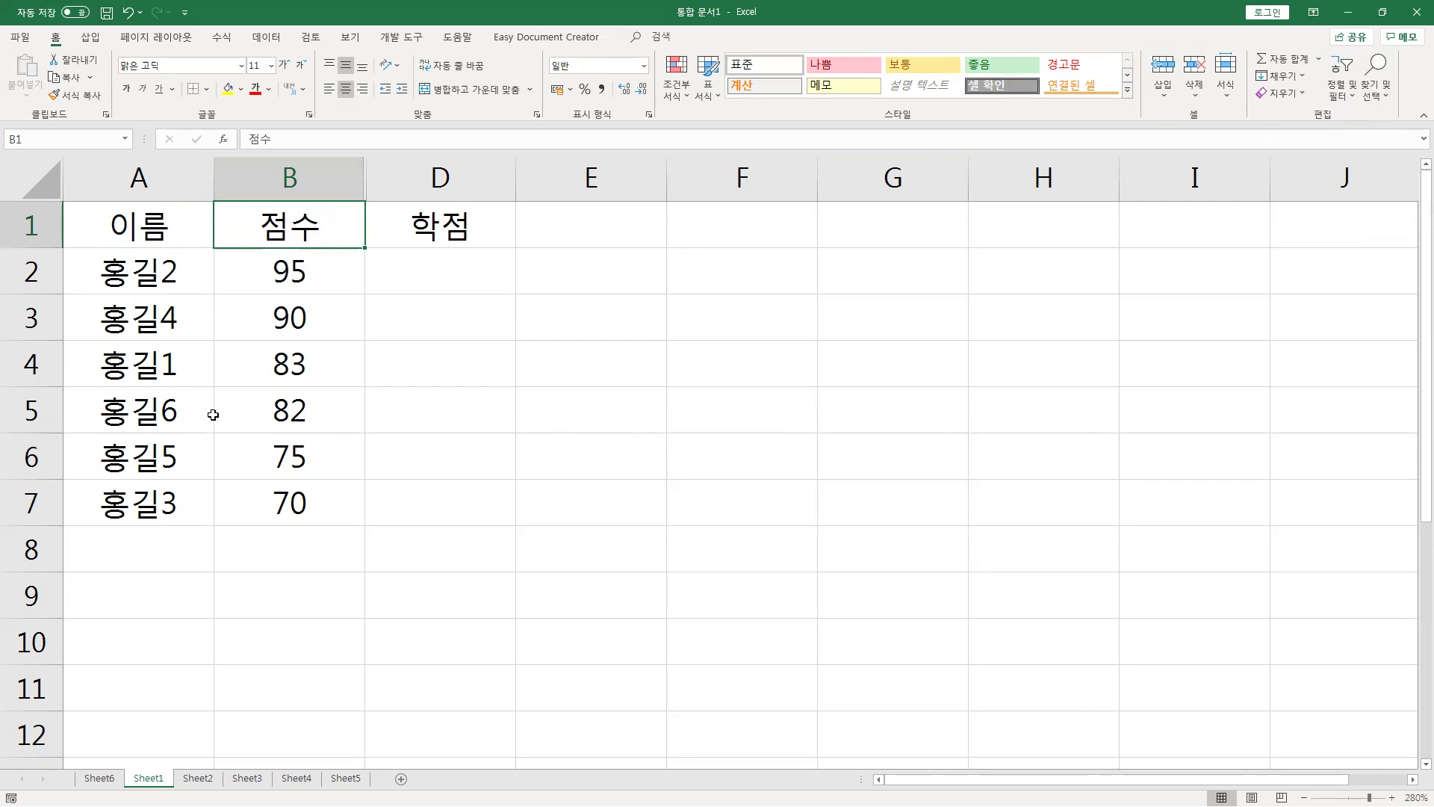
# Enter grade A in D2 of the 학점 column and copy it to D3.
pyautogui.click(443, 278)
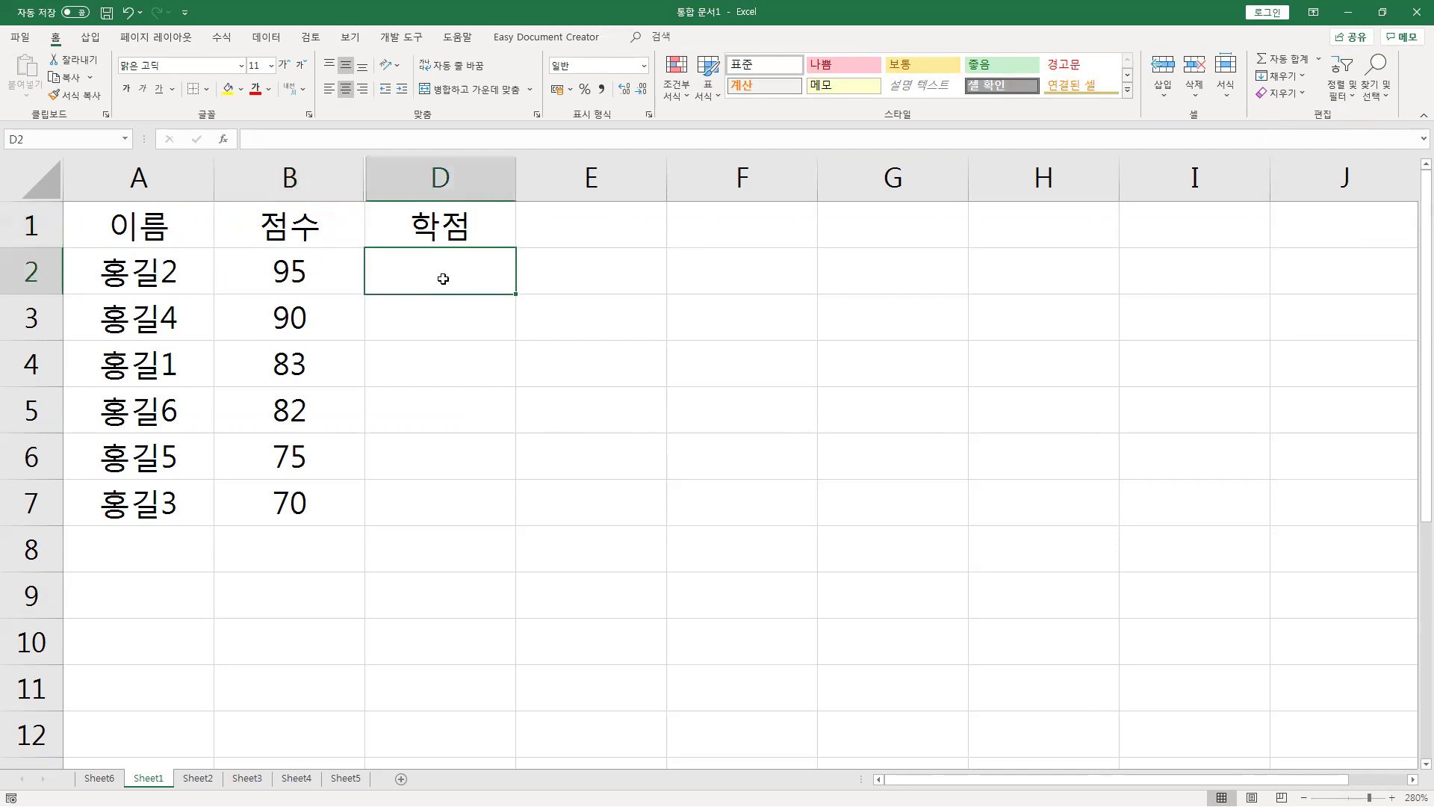
pyautogui.write('ㅁ')
pyautogui.press('Hangul')
pyautogui.press('BackSpace')
pyautogui.write('A')
pyautogui.press('Return')
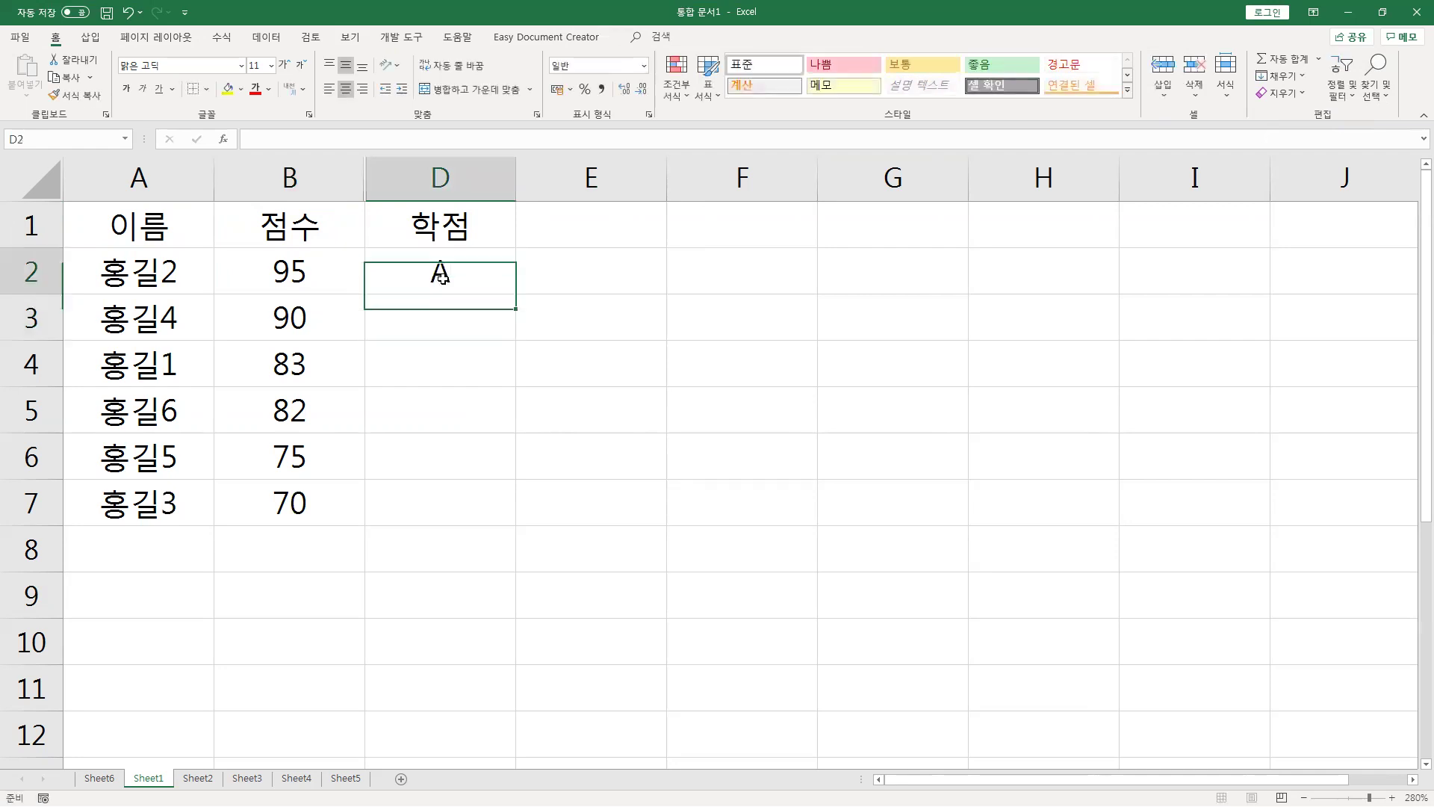
pyautogui.press('Up')
pyautogui.hotkey('ctrl', 'c')
pyautogui.press('Down')
pyautogui.hotkey('ctrl', 'v')
pyautogui.press('Down')
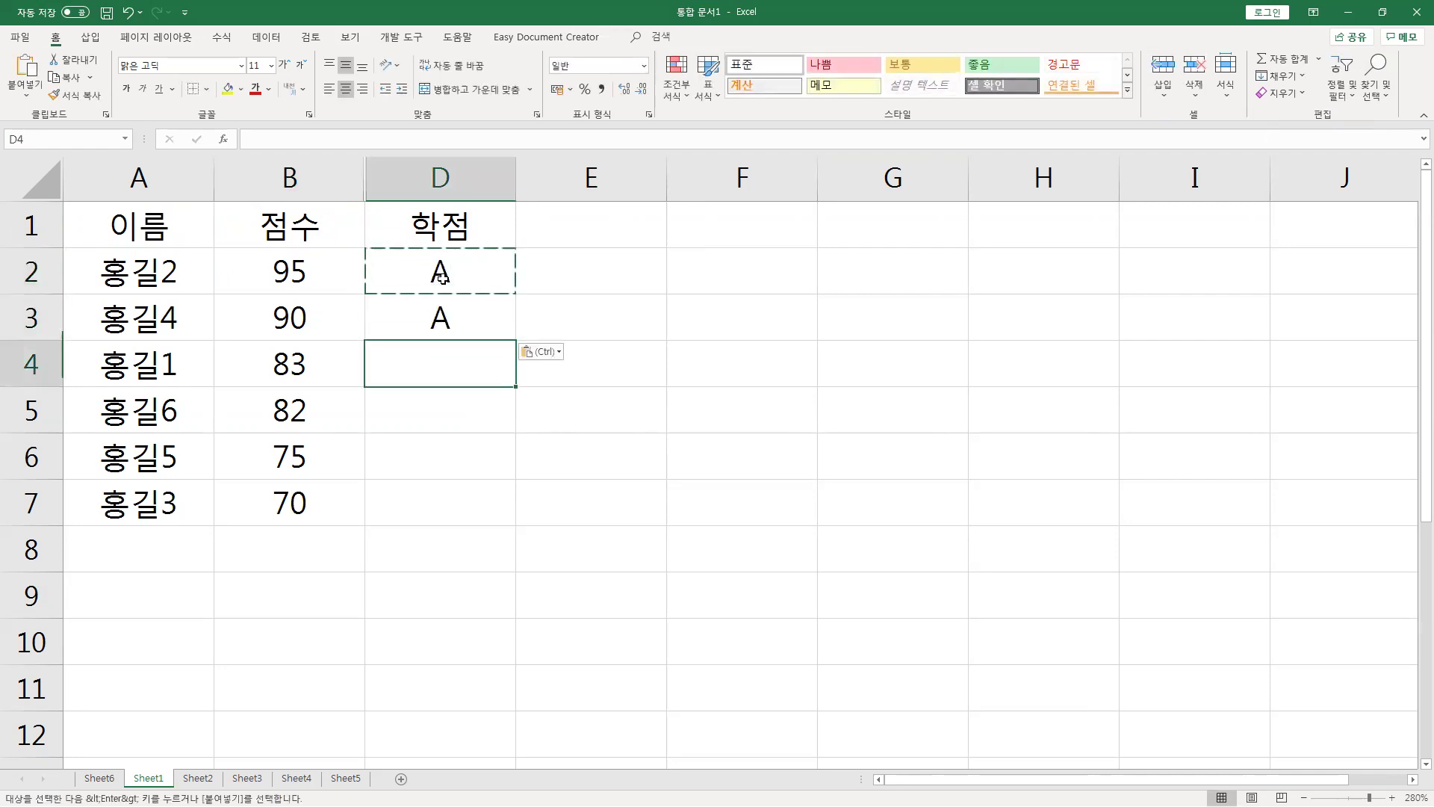
# Fill in the remaining 학점 grades with B in D4 and D5 and C in D6 and D7.
pyautogui.write('B')
pyautogui.press('Return')
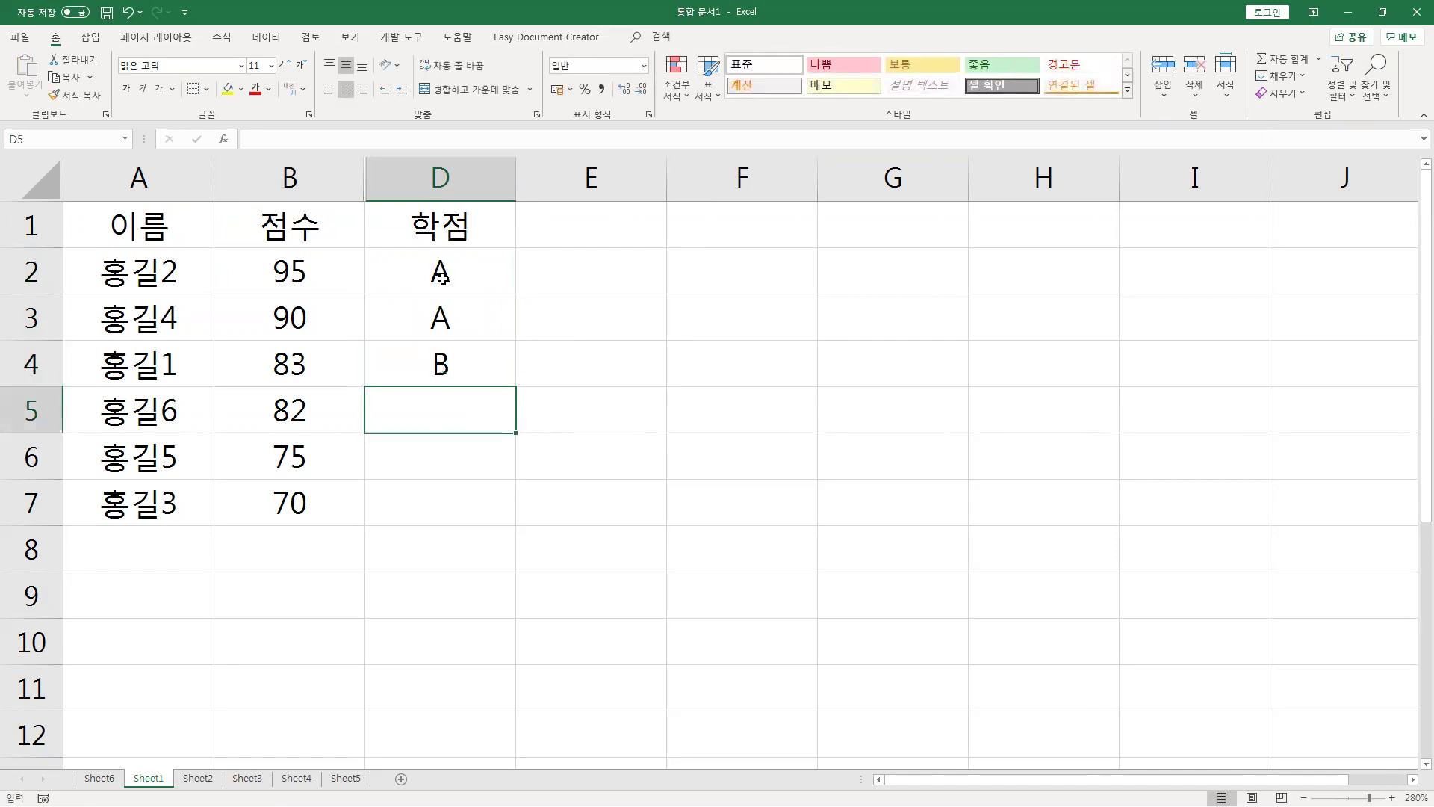
pyautogui.write('B')
pyautogui.press('Return')
pyautogui.write('C')
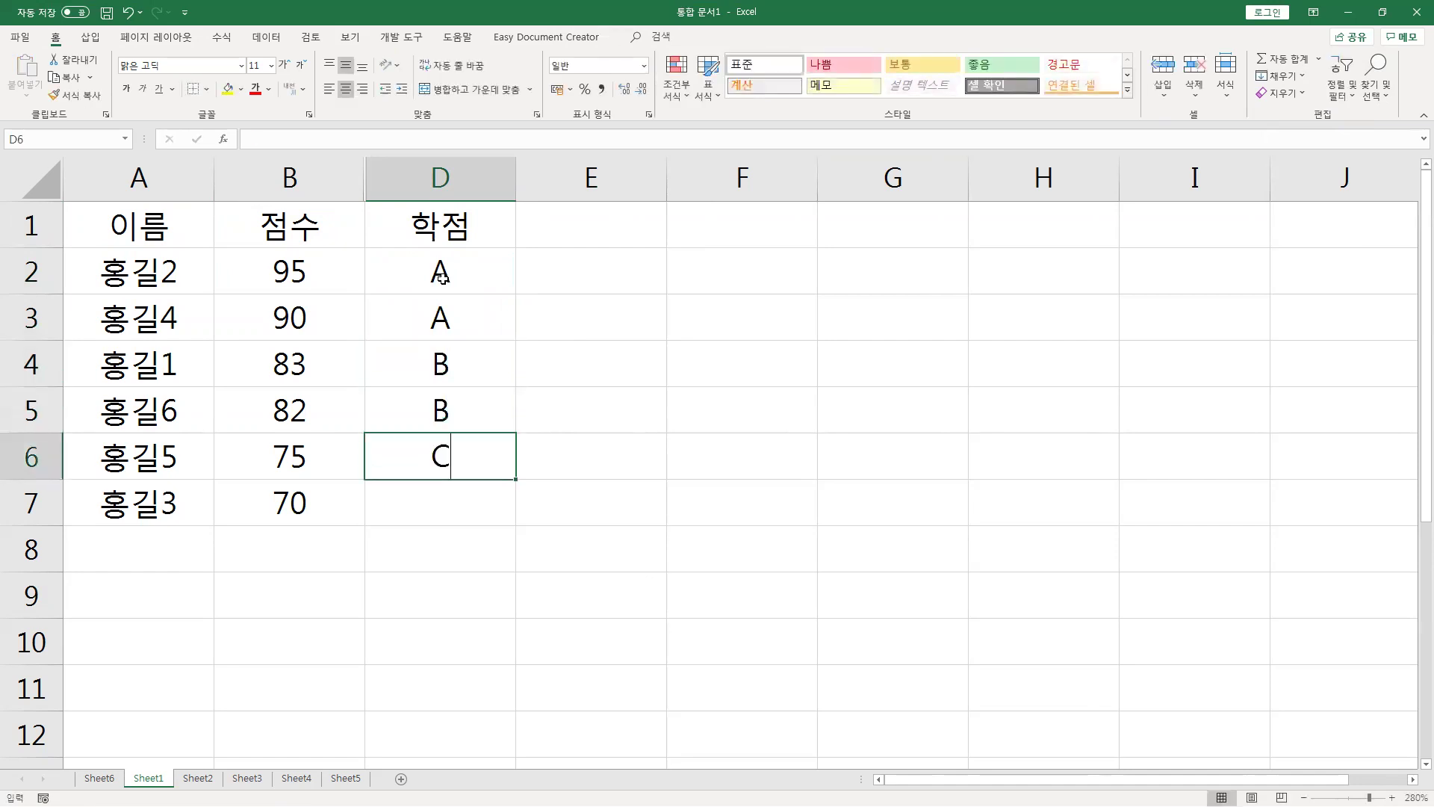
pyautogui.press('Return')
pyautogui.write('C')
pyautogui.press('Return')
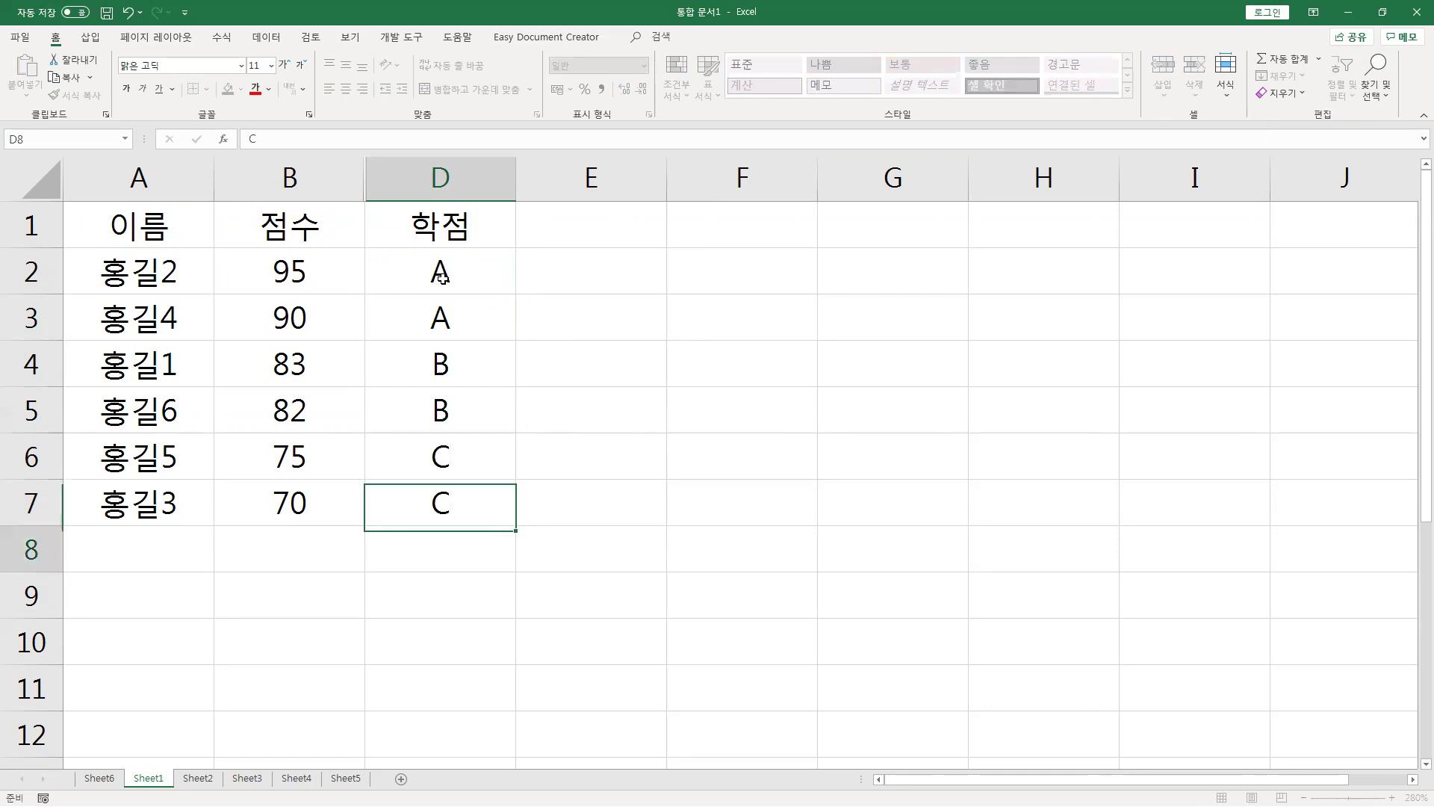
# Sort the table by the 이름 column in ascending order, starting from its header cell.
pyautogui.moveTo(442, 278); pyautogui.dragTo(454, 486)
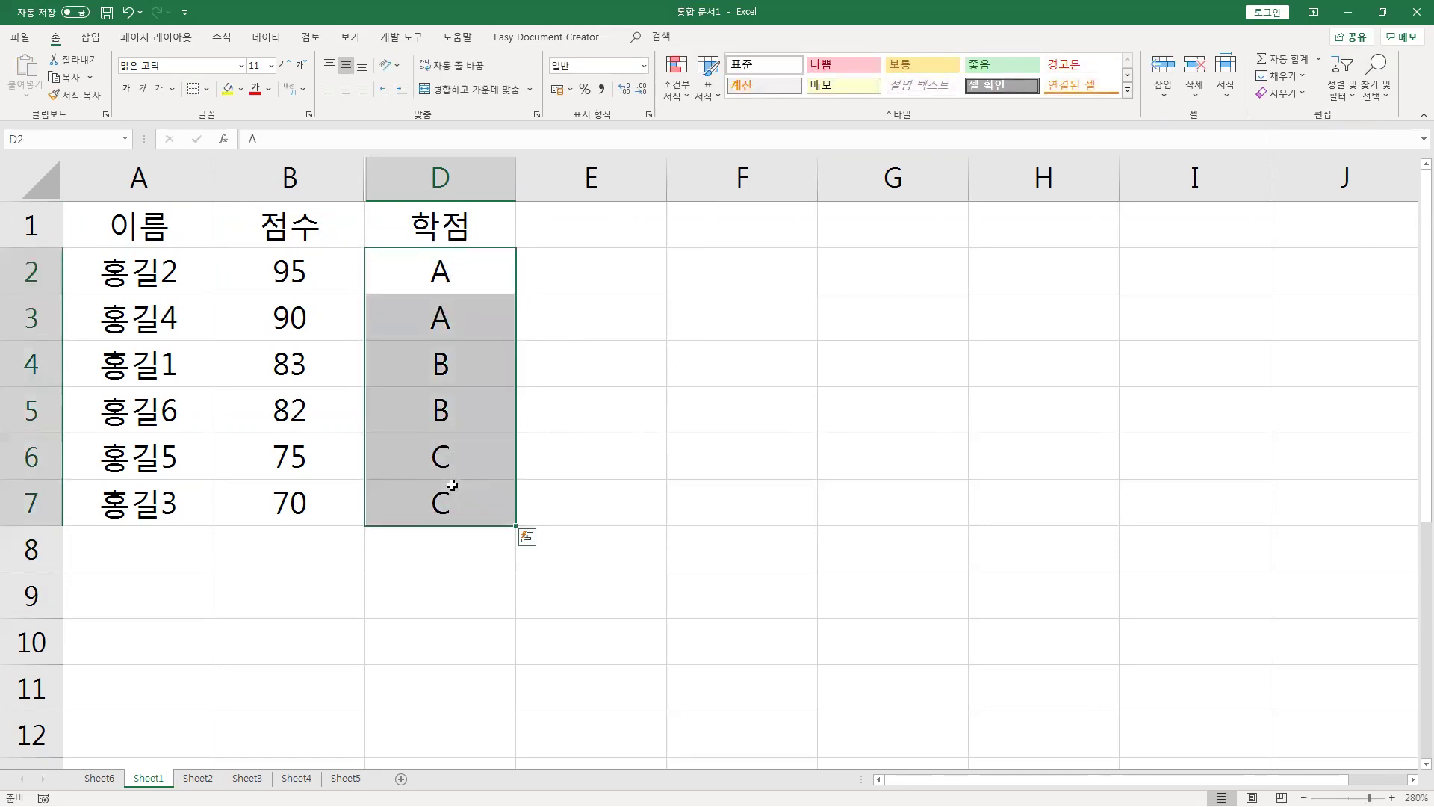
pyautogui.click(307, 400)
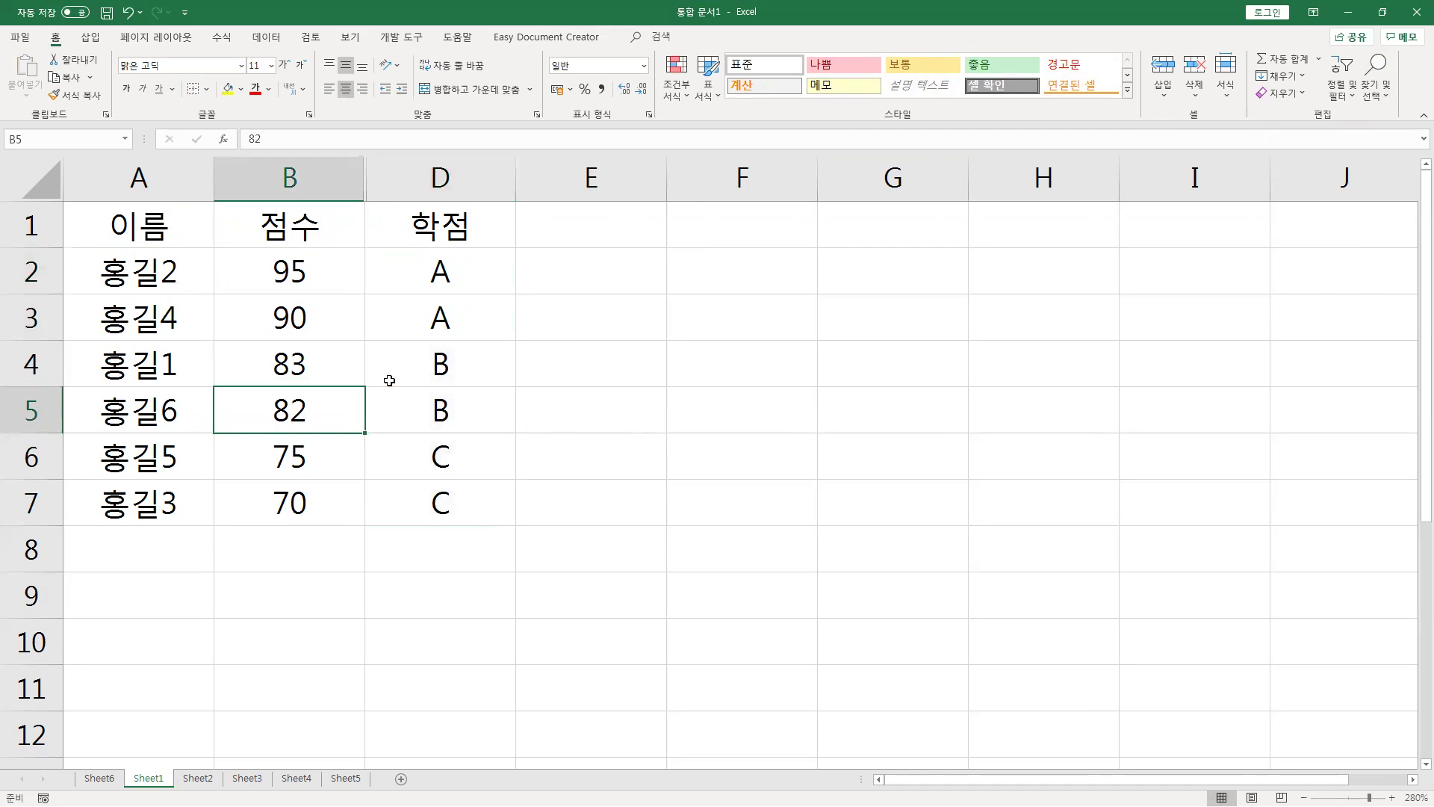
pyautogui.click(177, 283)
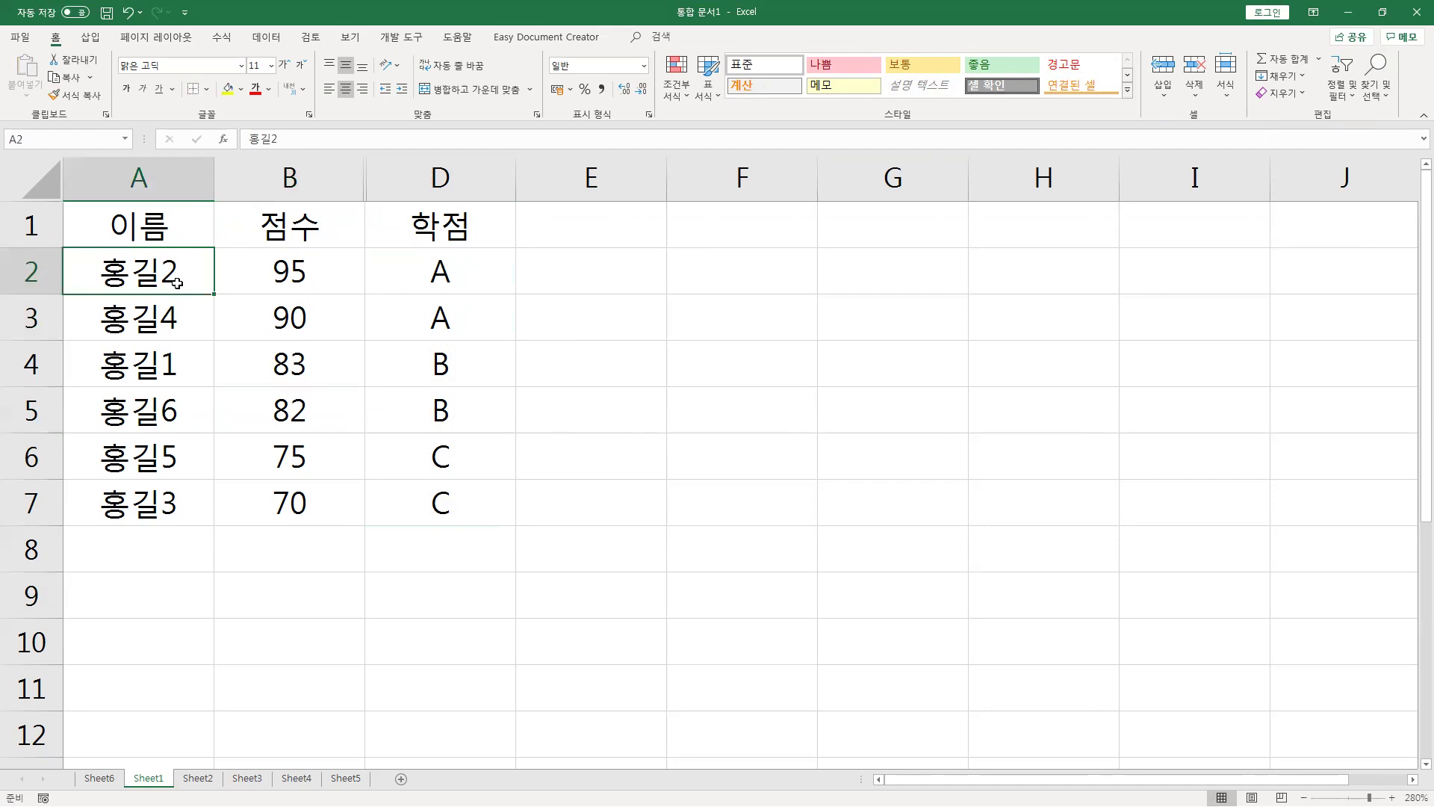
pyautogui.click(158, 234)
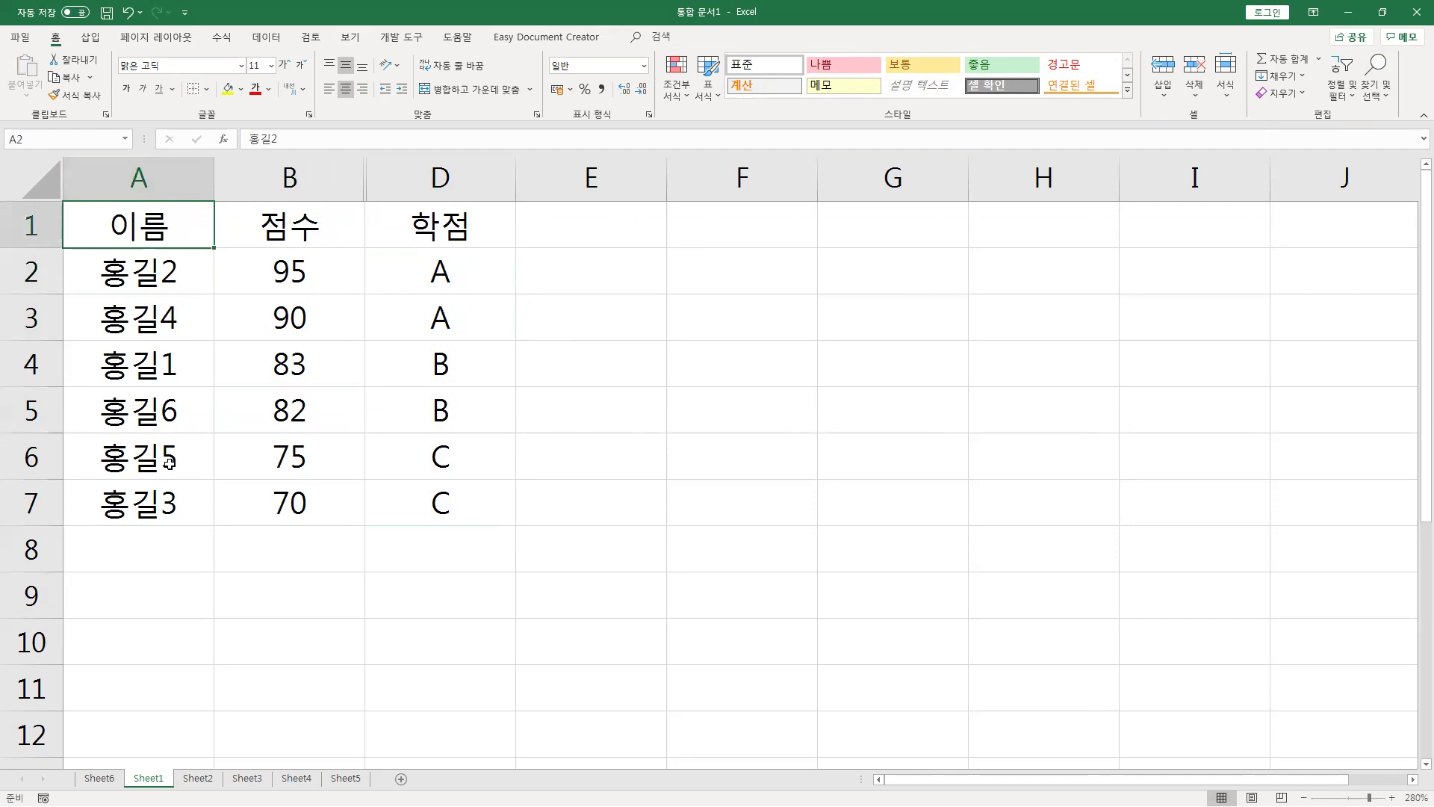
pyautogui.click(1335, 94)
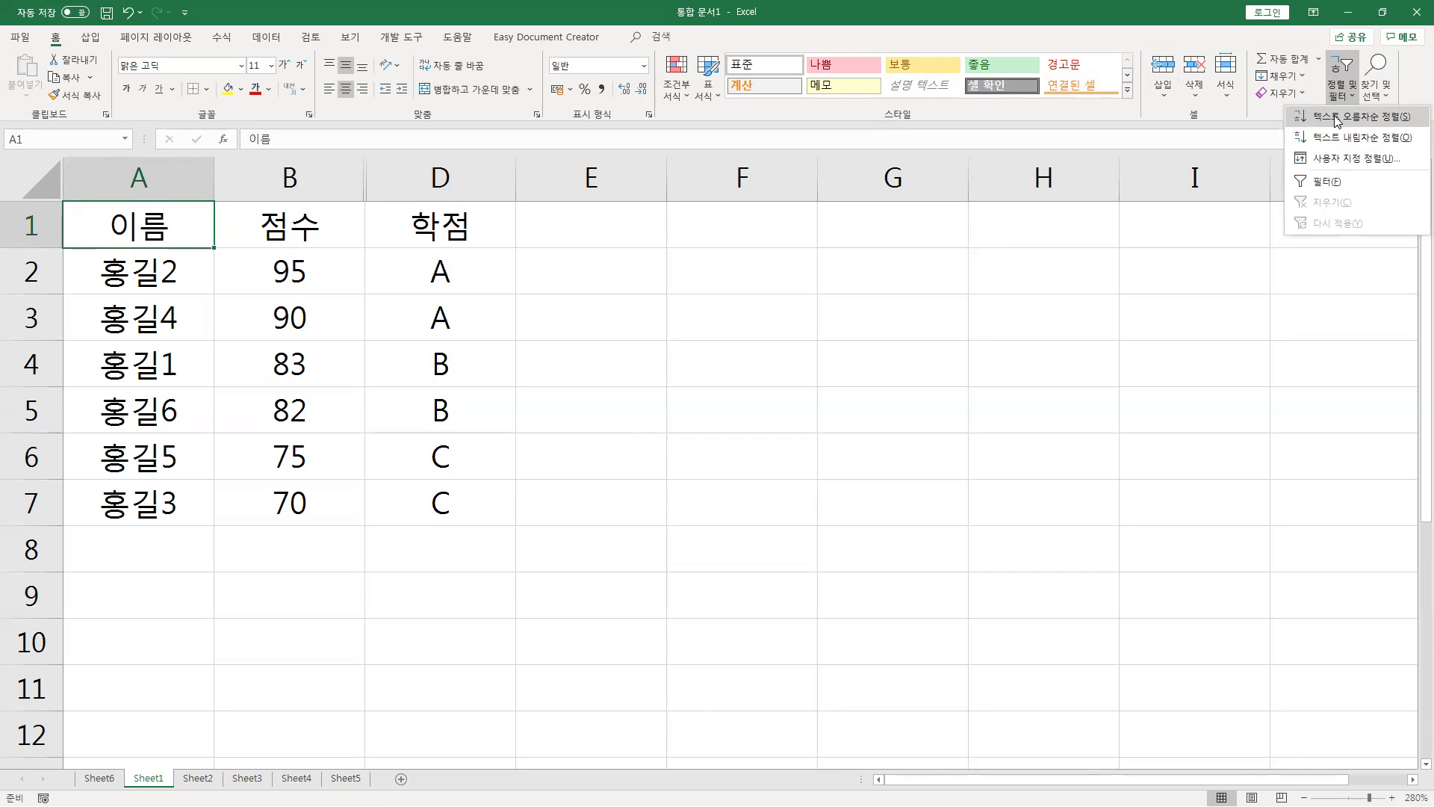
pyautogui.click(1336, 118)
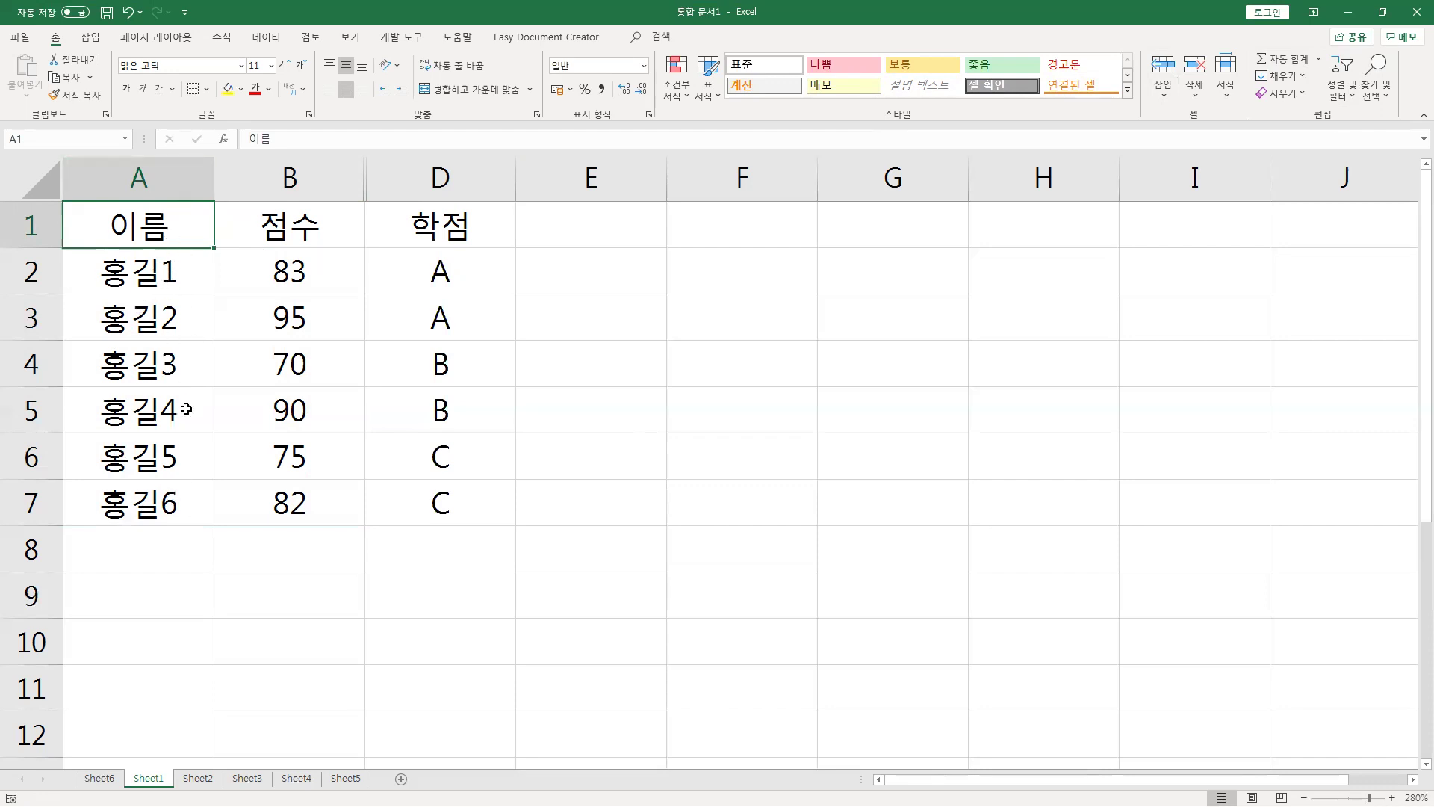
# Compare the grades in D2:D7 with the scores in column B to check whether they still match after the name sort.
pyautogui.moveTo(465, 268); pyautogui.dragTo(467, 502)
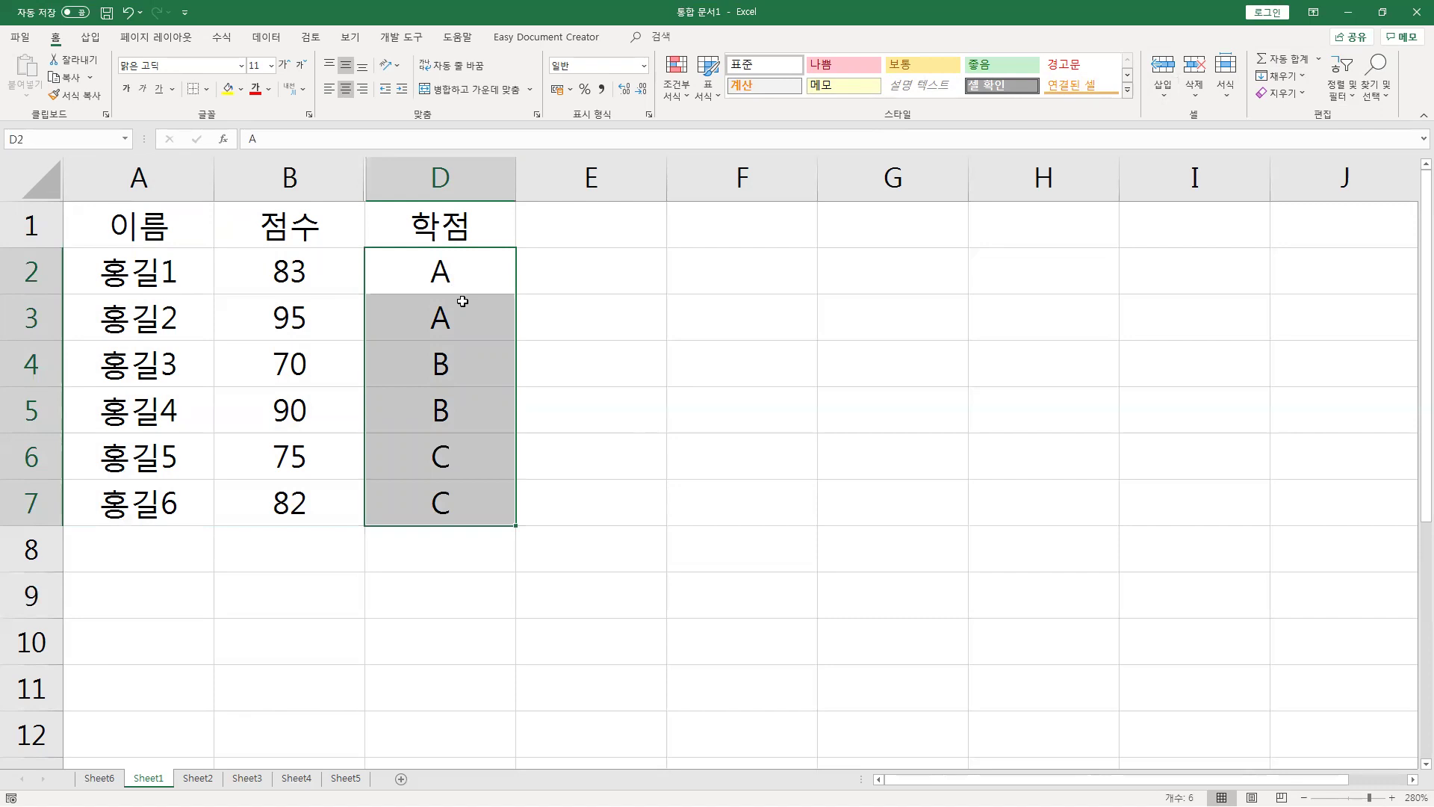
pyautogui.click(309, 330)
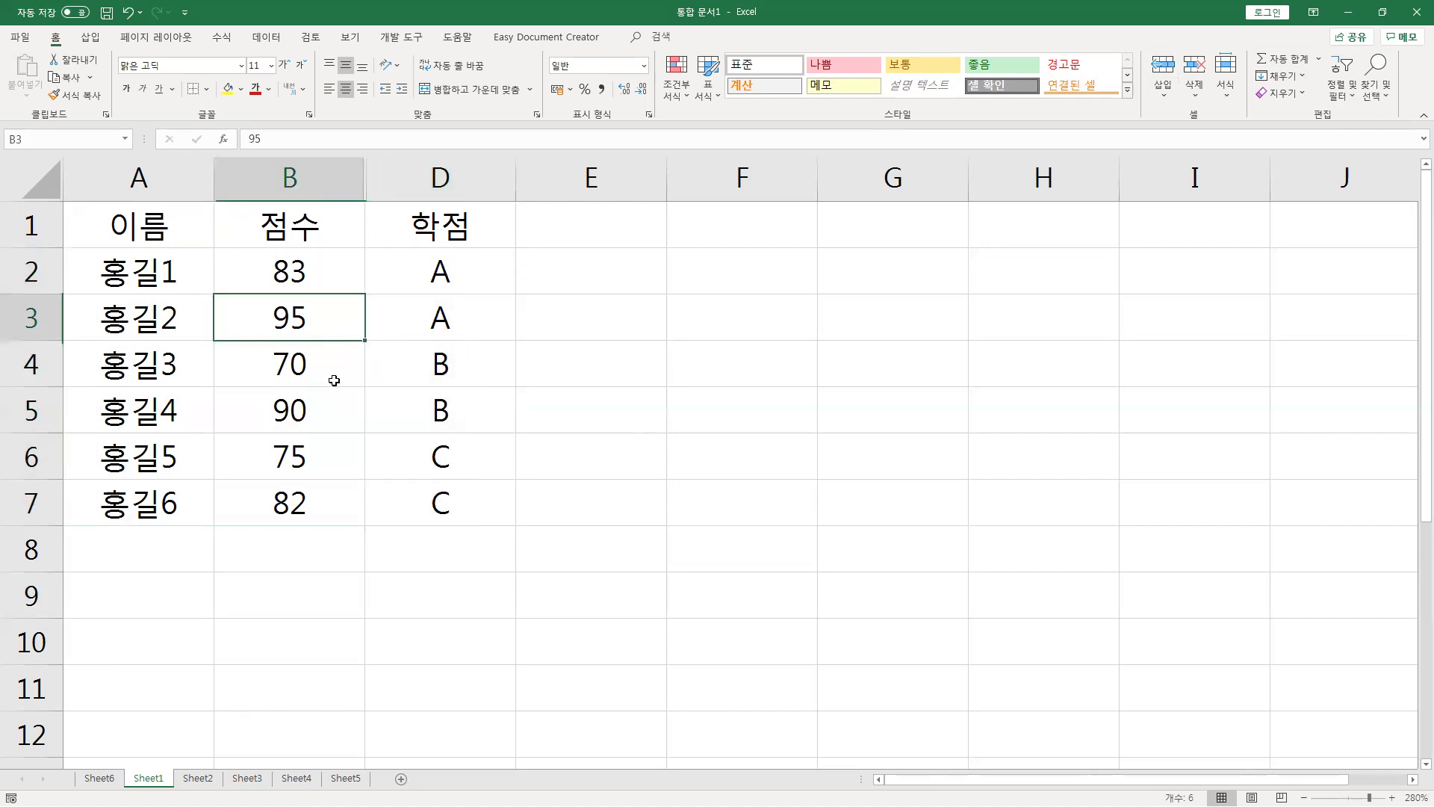
pyautogui.click(311, 409)
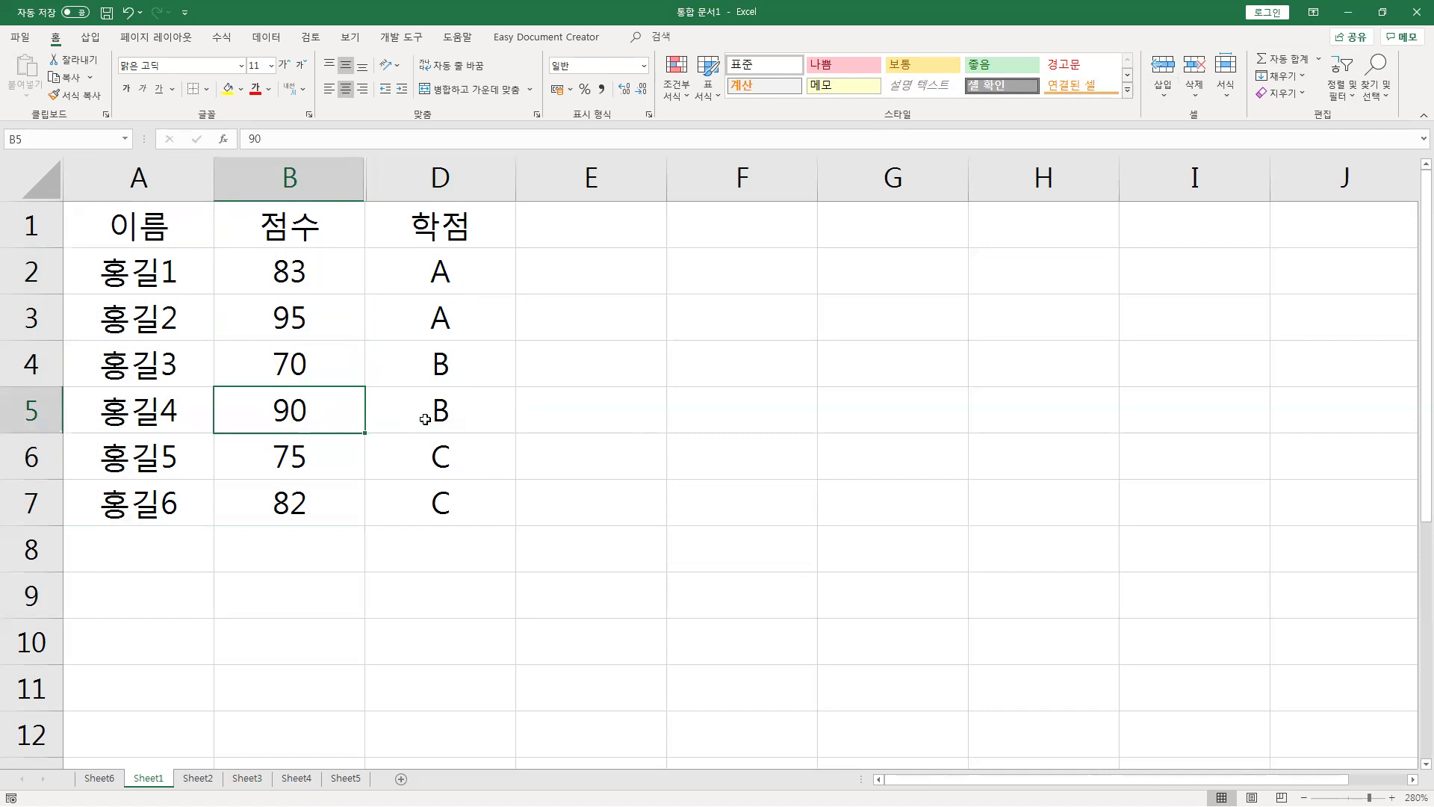
pyautogui.click(321, 373)
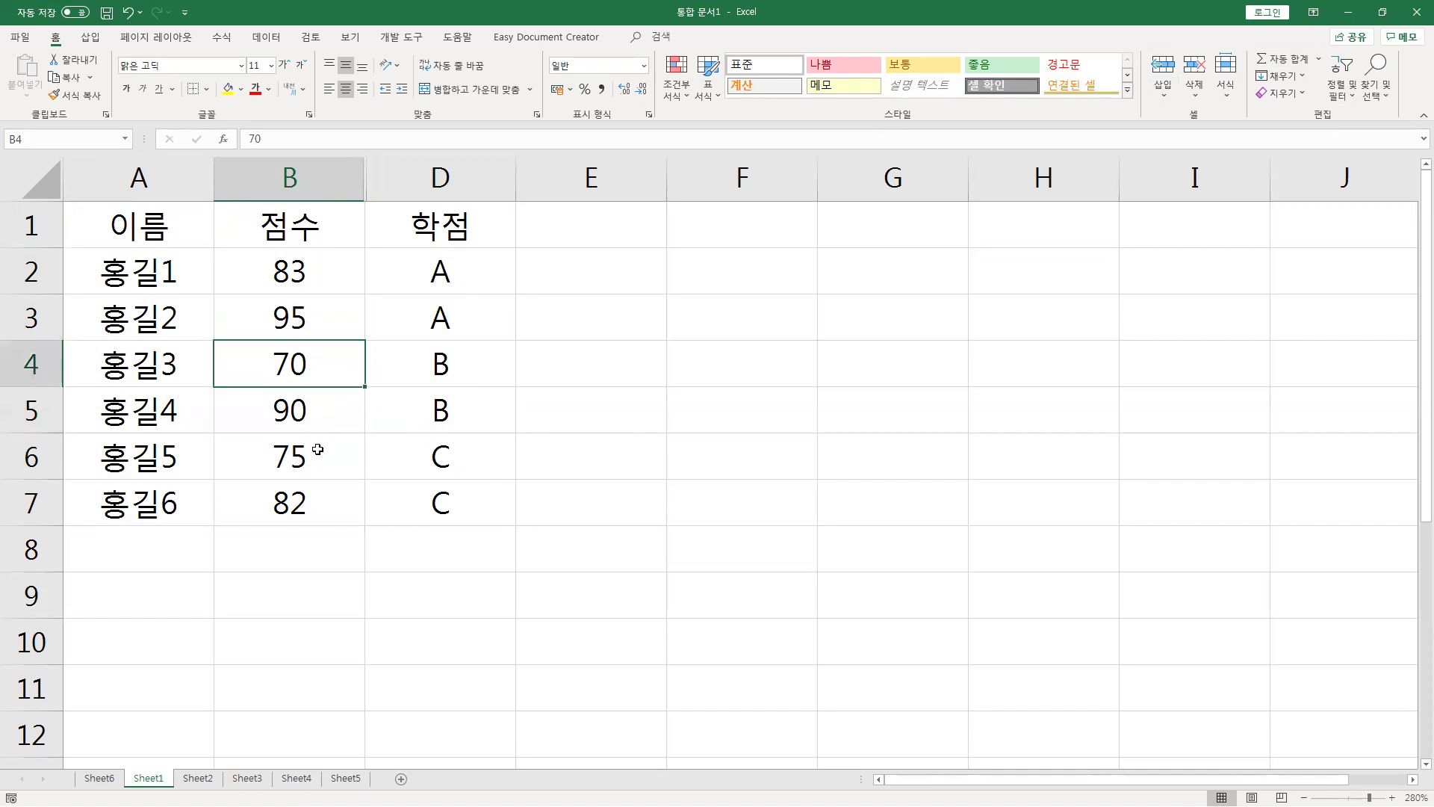
pyautogui.click(323, 455)
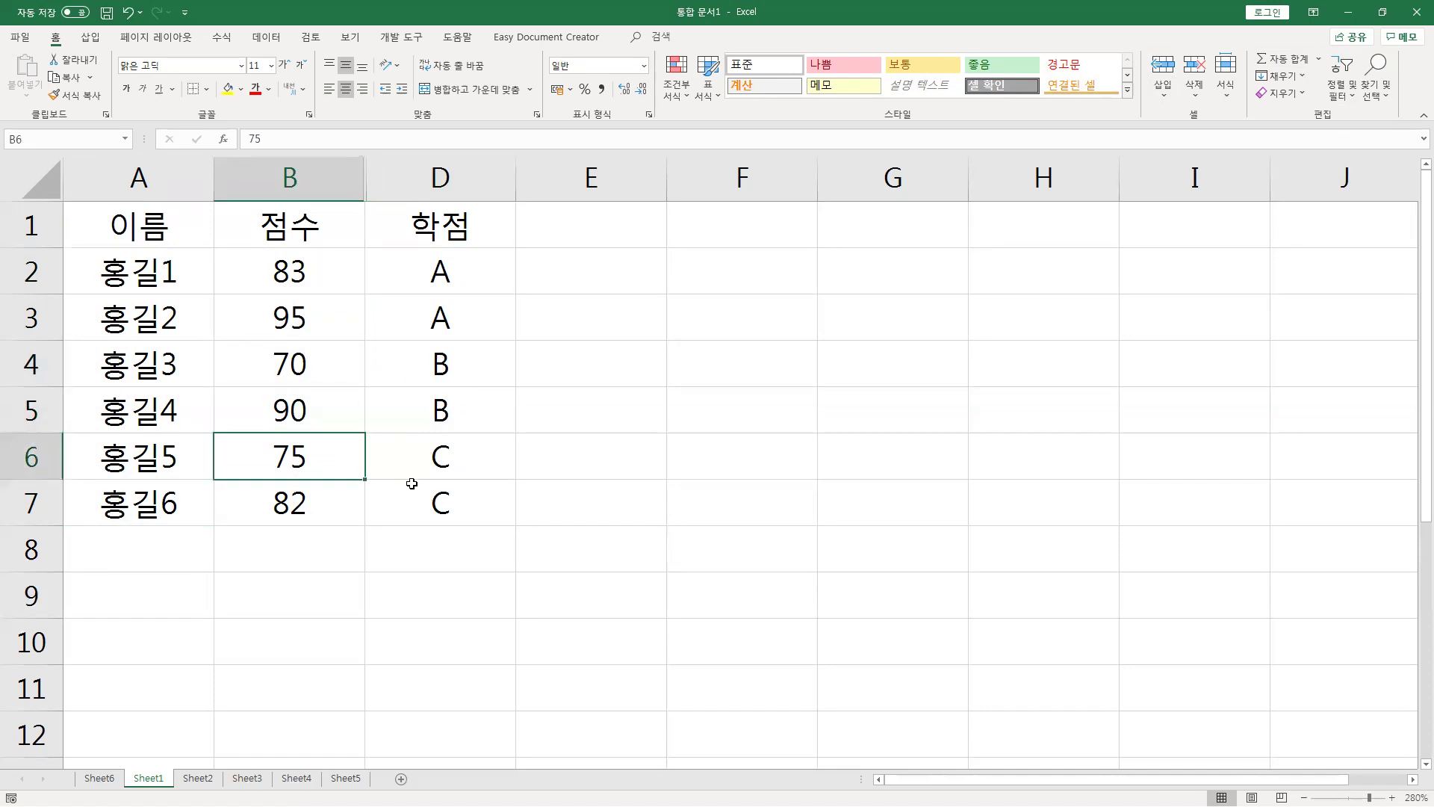
pyautogui.moveTo(430, 265); pyautogui.dragTo(418, 497)
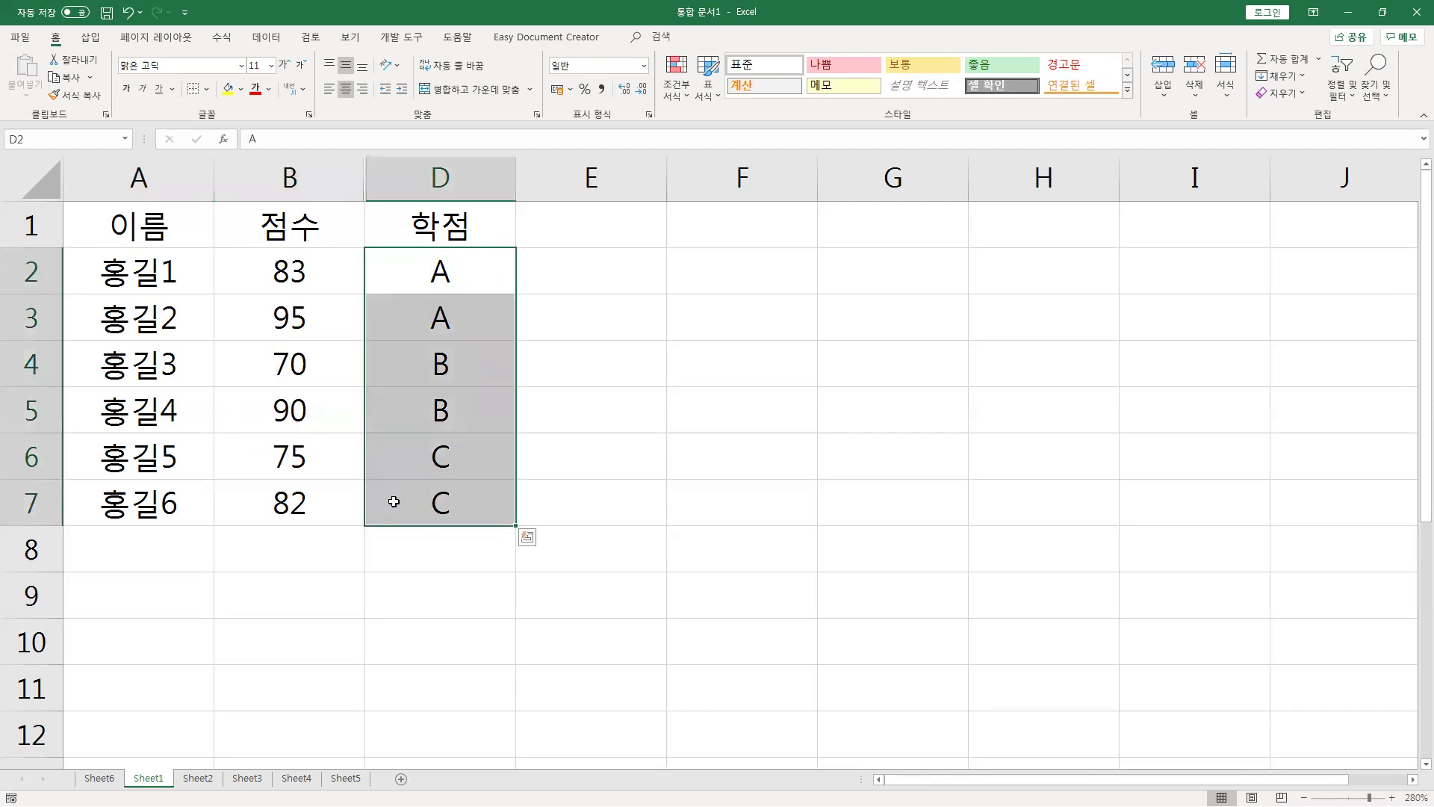
pyautogui.click(157, 269)
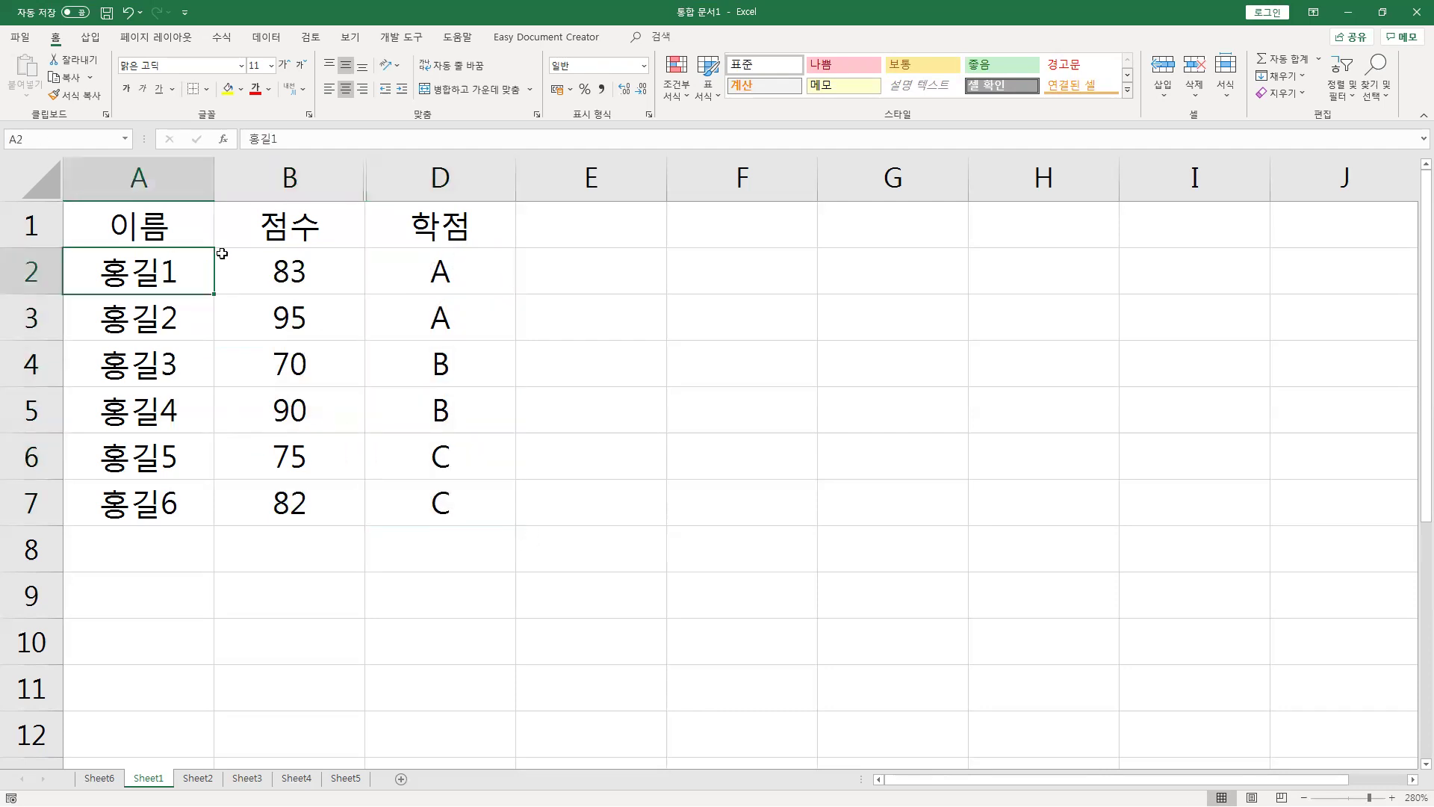
pyautogui.click(144, 236)
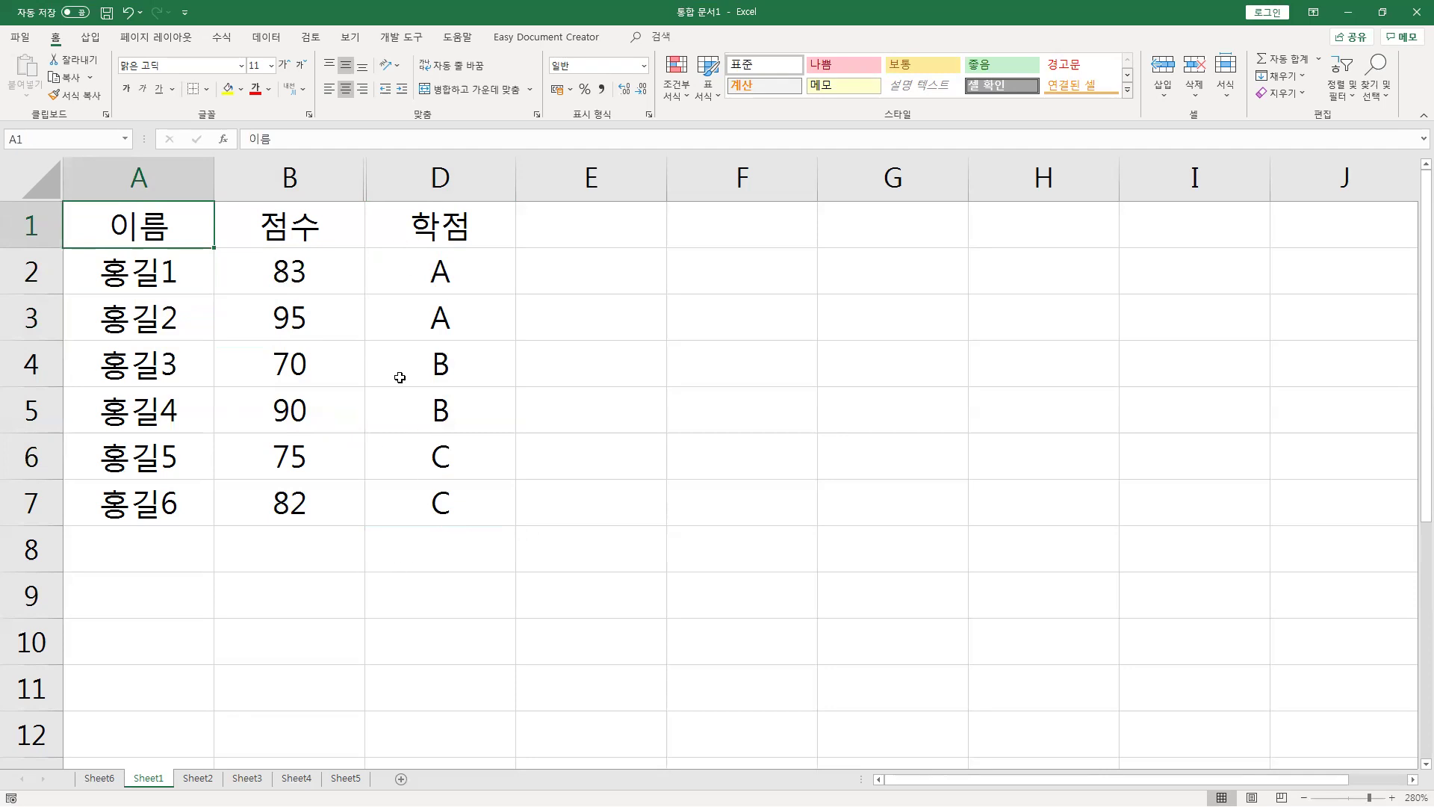
pyautogui.moveTo(425, 225); pyautogui.dragTo(437, 482)
pyautogui.click(416, 282)
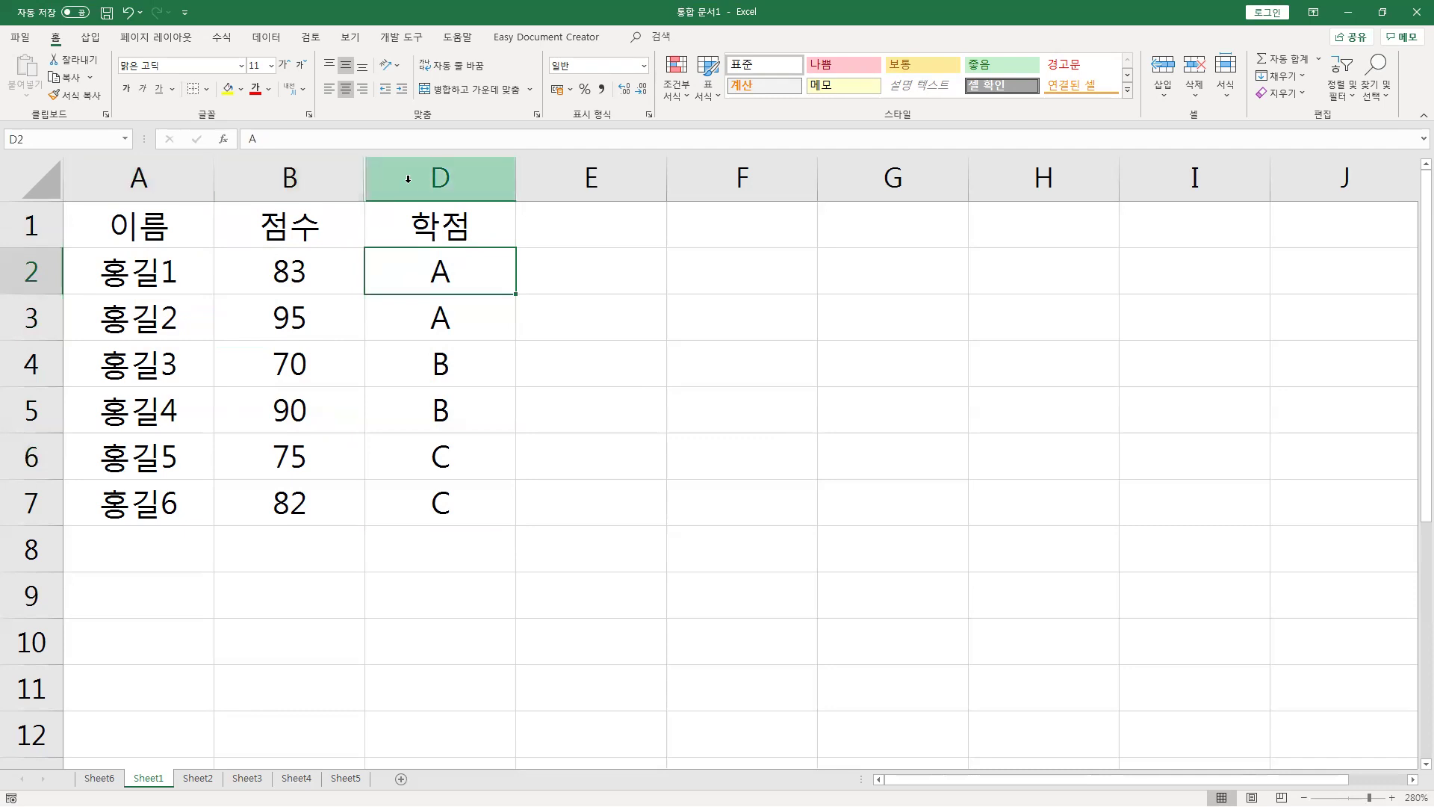
# Unhide column C between the 점수 and 학점 columns.
pyautogui.moveTo(309, 177); pyautogui.dragTo(404, 176)
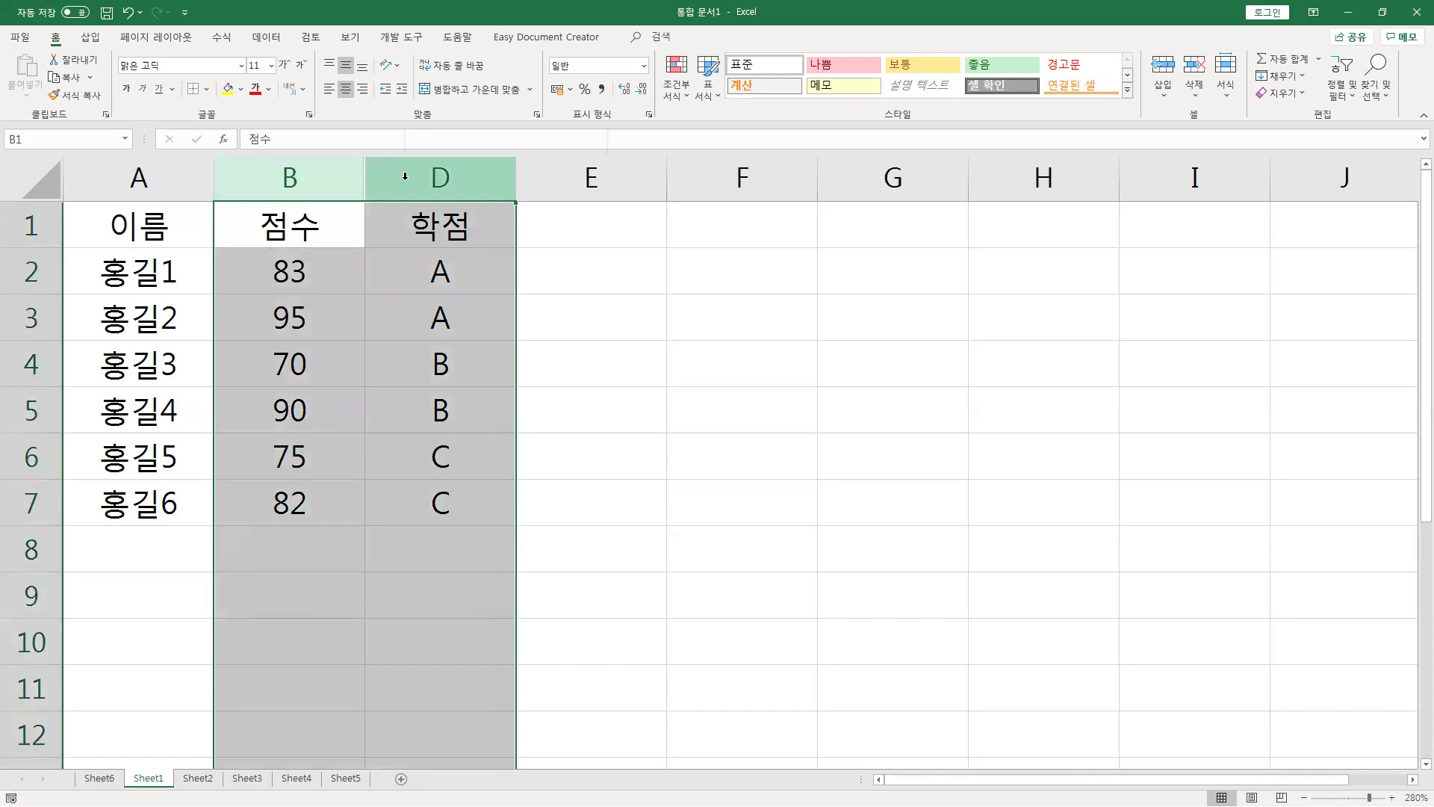
pyautogui.rightClick(405, 177)
pyautogui.click(448, 432)
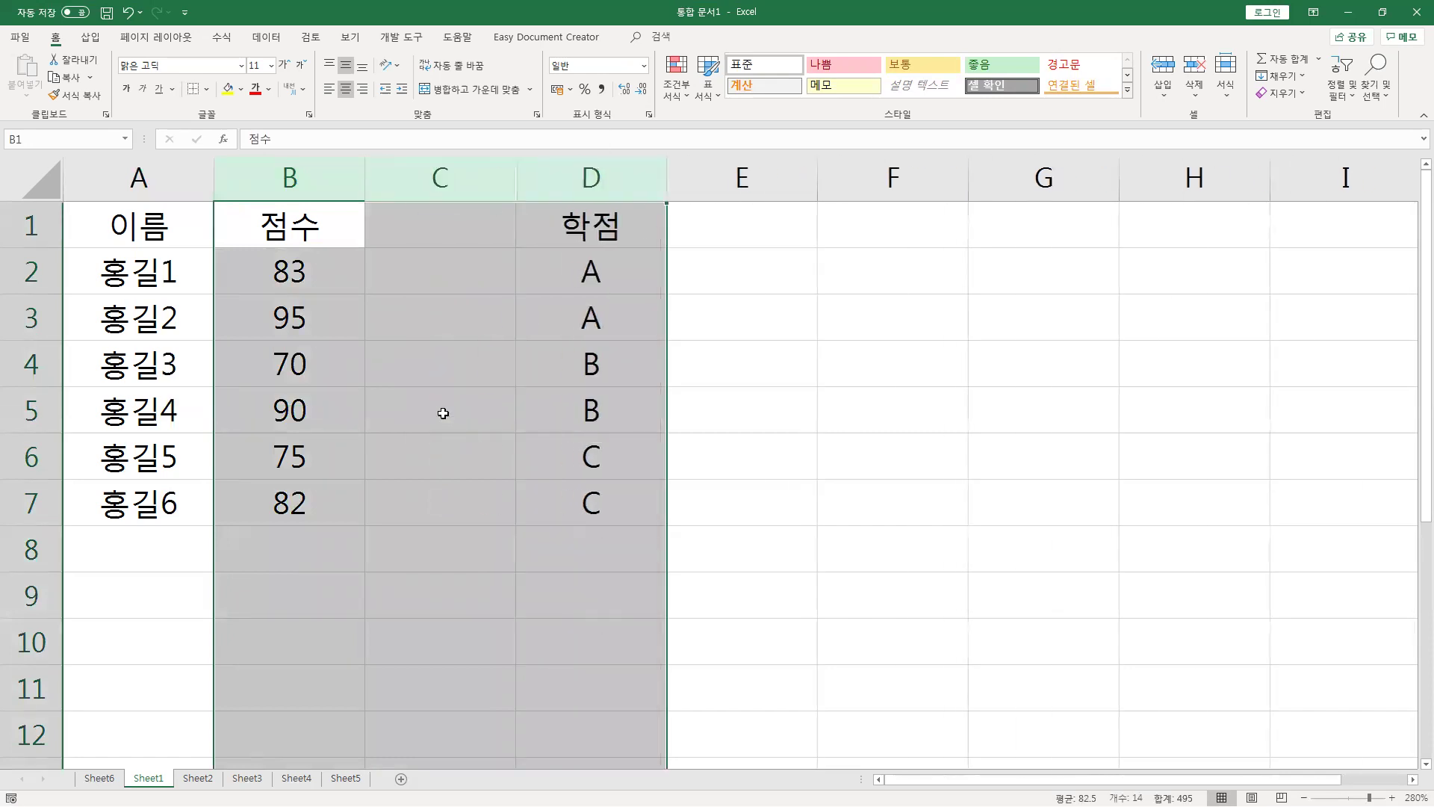
# Hide the empty column C between 점수 and 학점, and unhide it again.
pyautogui.click(424, 174)
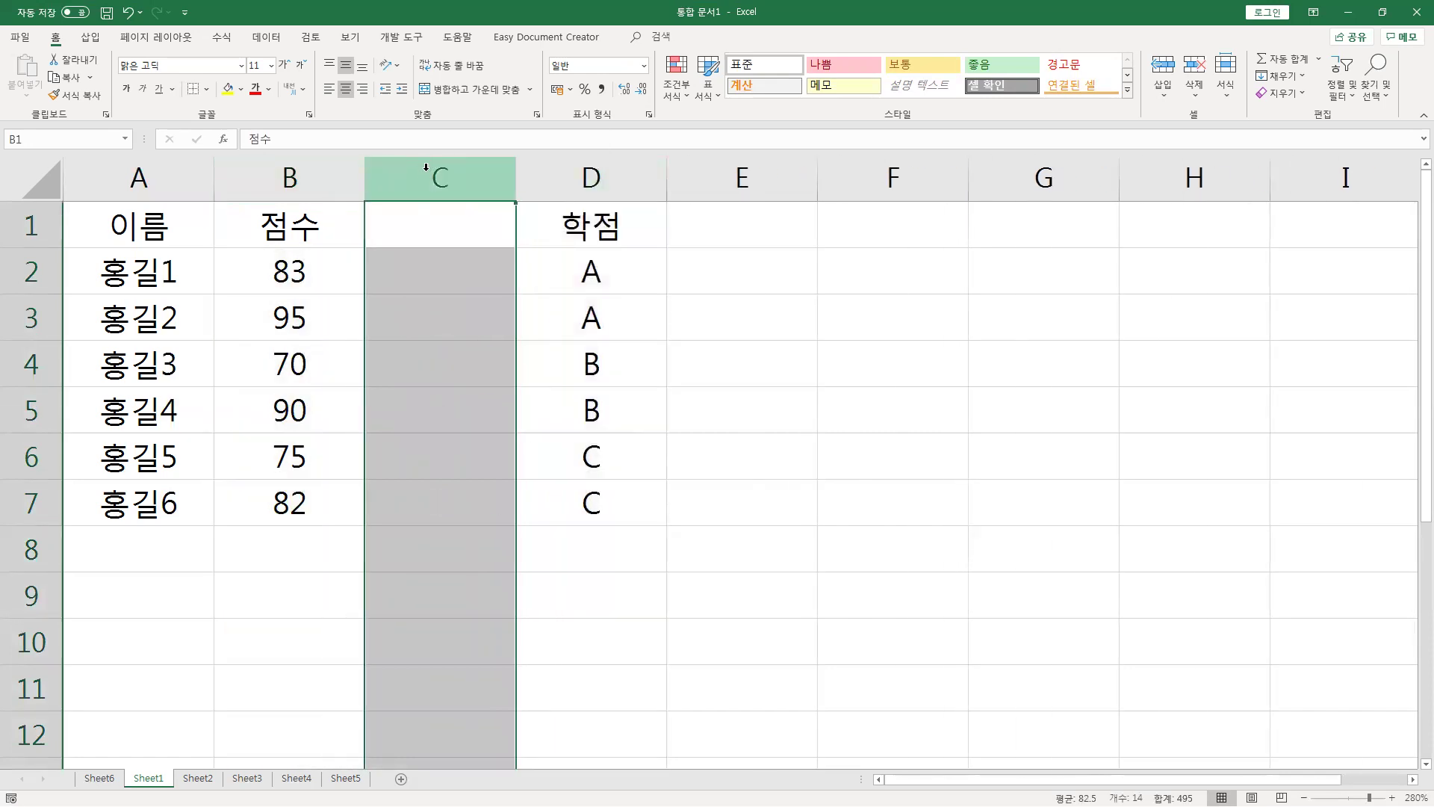
pyautogui.rightClick(429, 172)
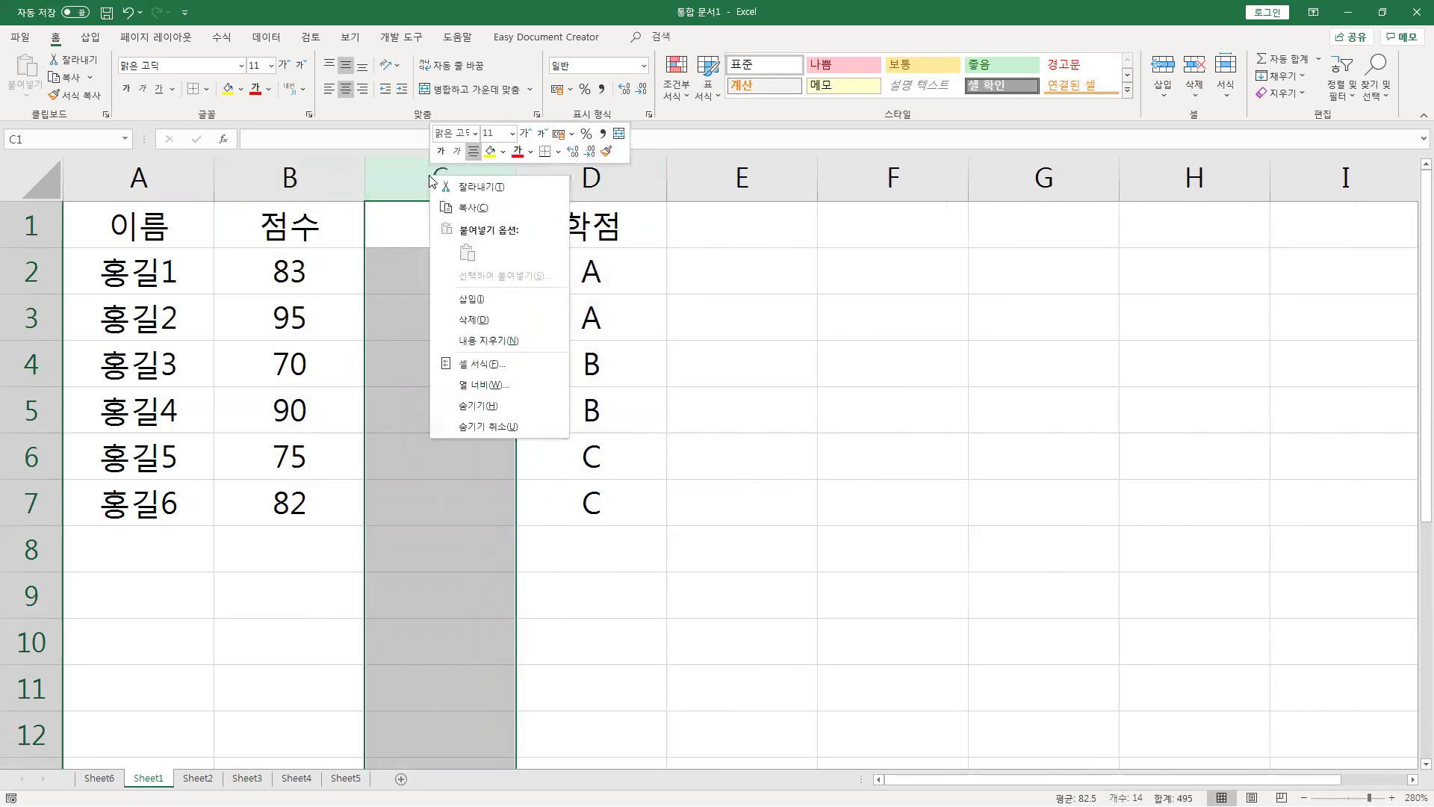
pyautogui.click(470, 385)
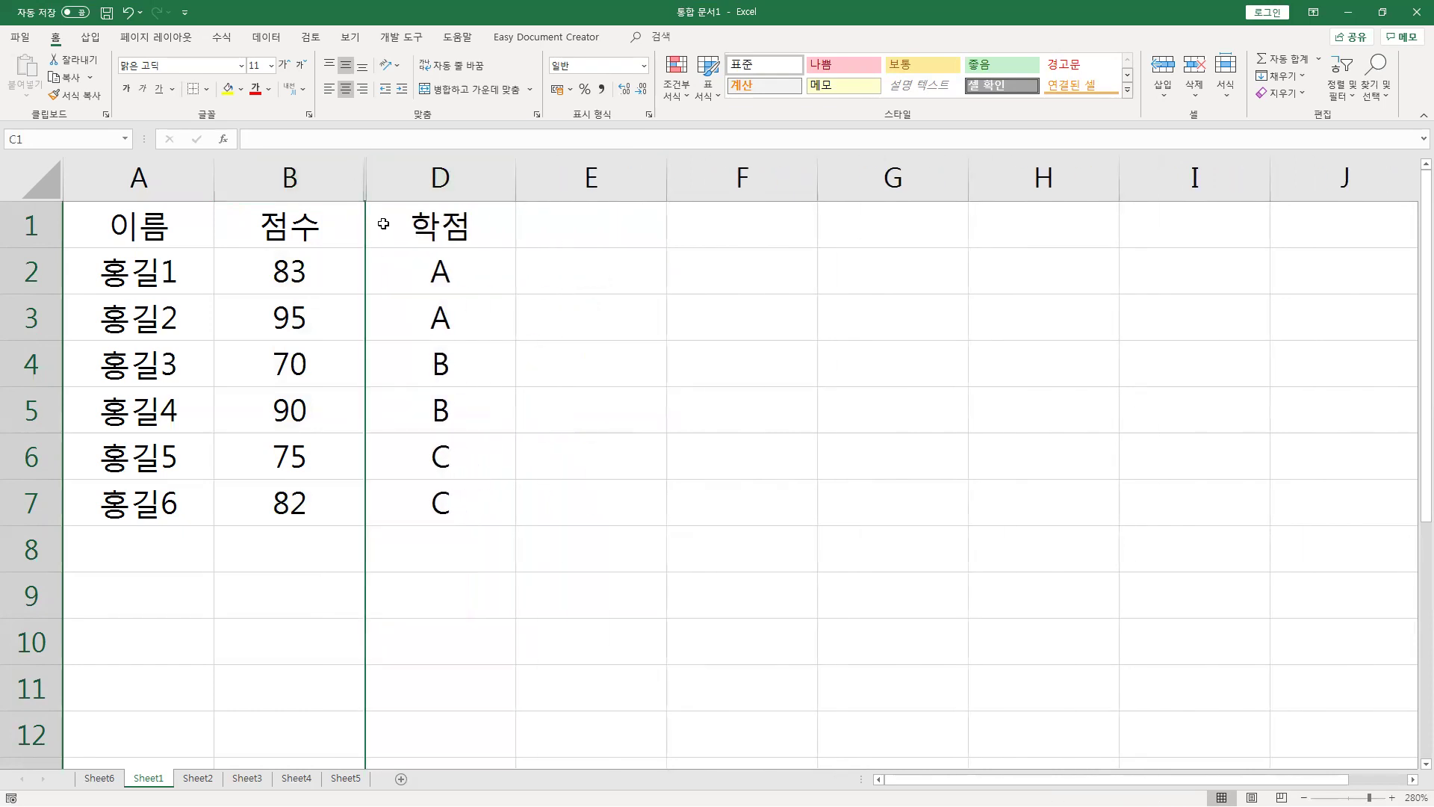
pyautogui.moveTo(320, 169); pyautogui.dragTo(377, 170)
pyautogui.rightClick(414, 176)
pyautogui.click(463, 424)
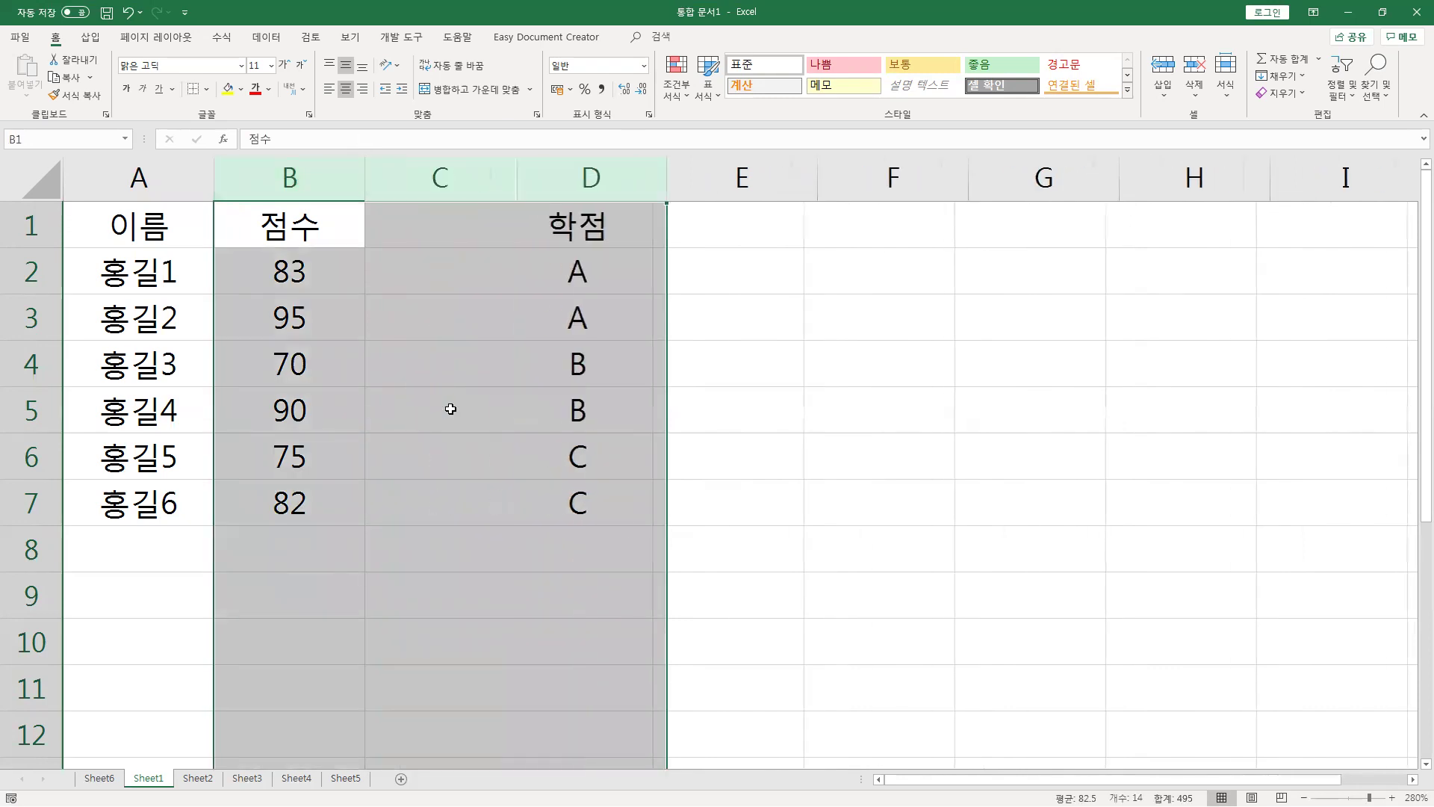
# Examine how the empty column C separates the data in A1:B7 from the 학점 data in D1:D7.
pyautogui.click(432, 215)
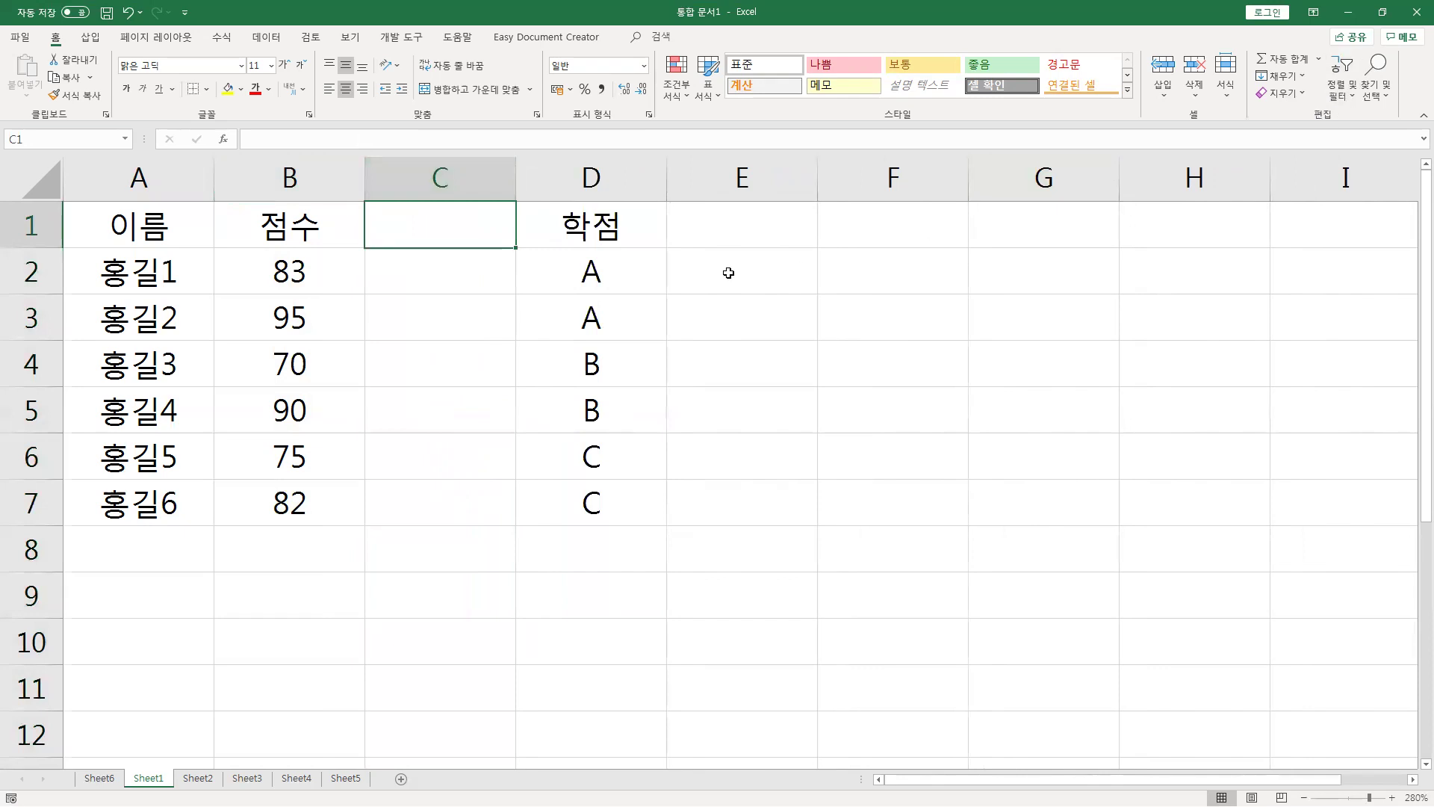
pyautogui.moveTo(144, 223); pyautogui.dragTo(314, 513)
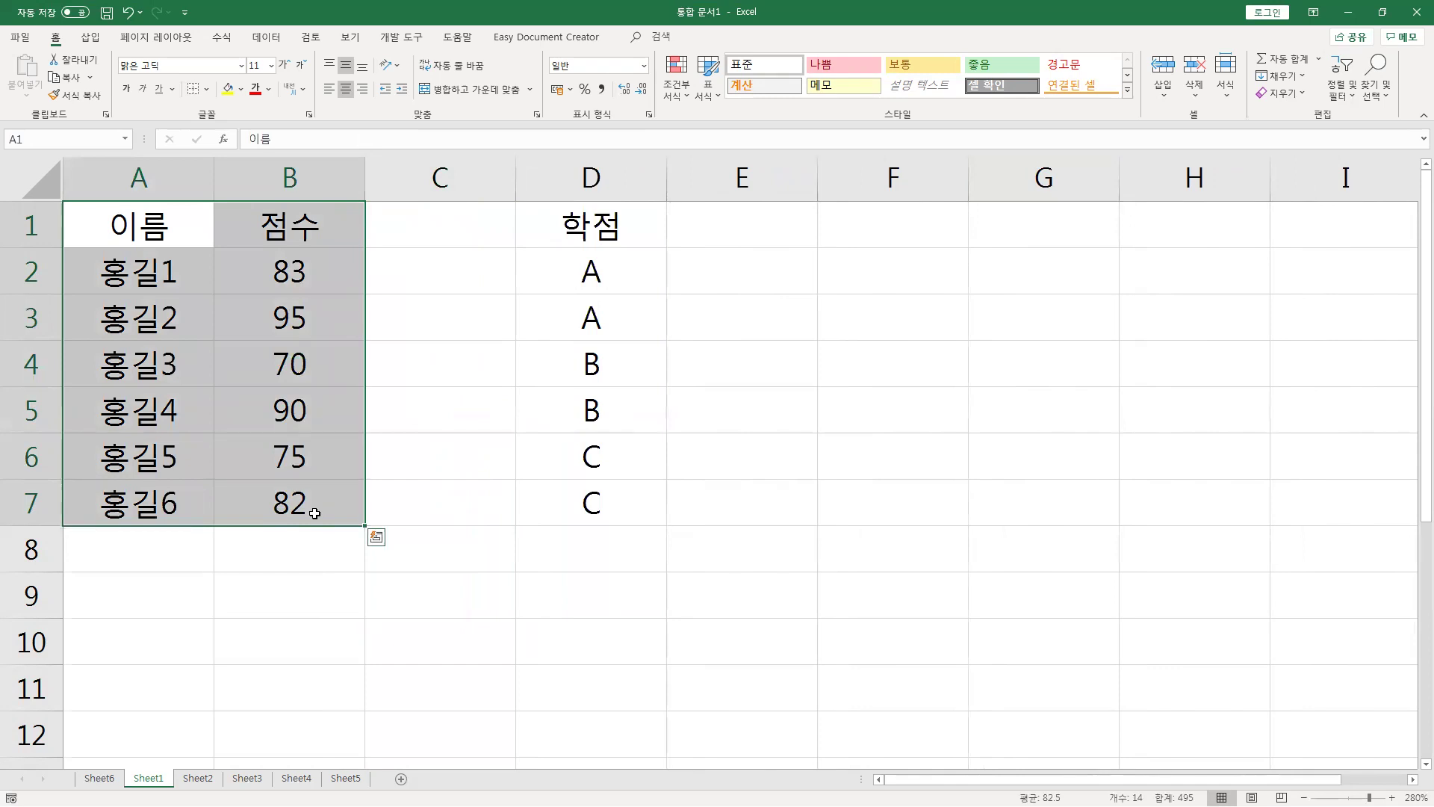
pyautogui.moveTo(607, 240); pyautogui.dragTo(591, 502)
pyautogui.click(437, 178)
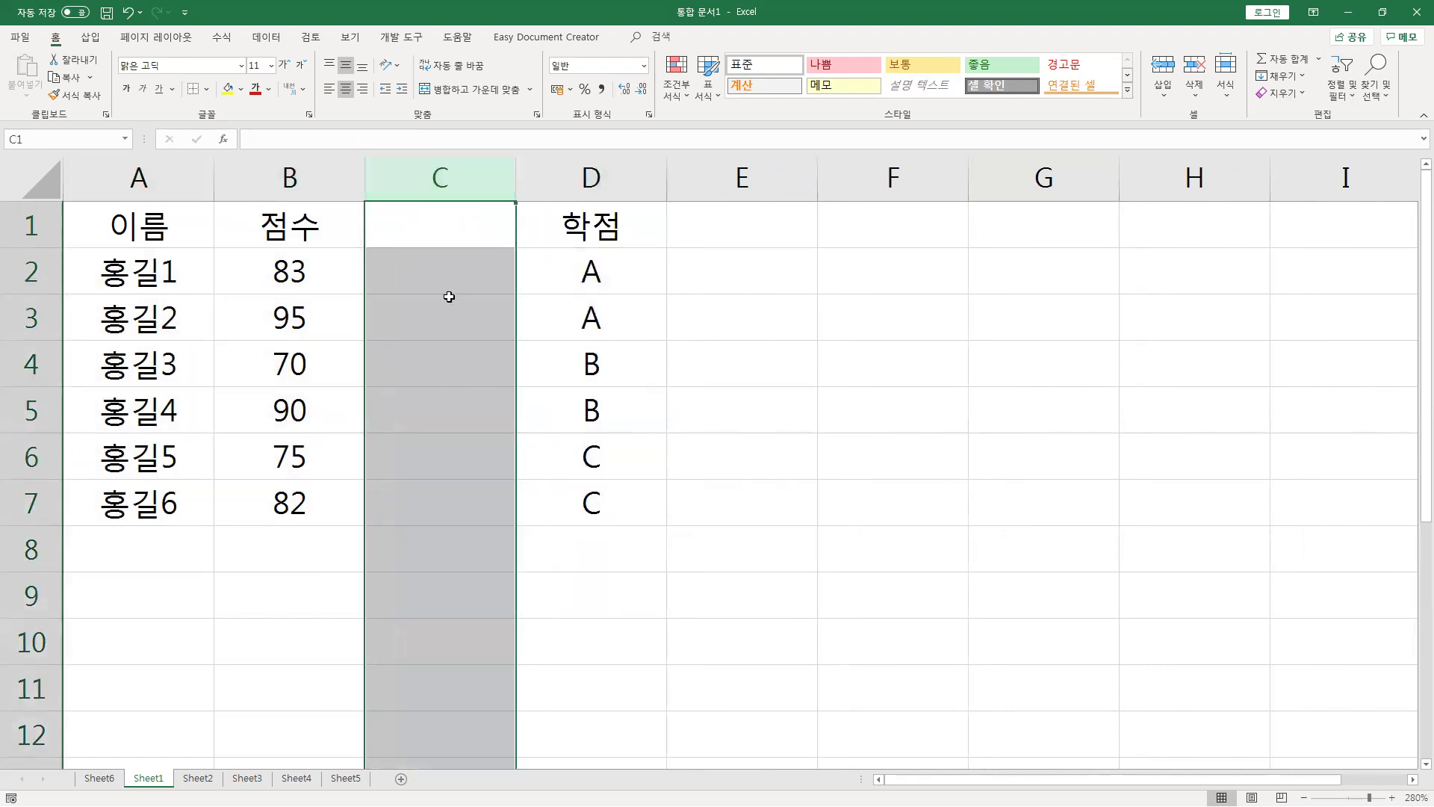
pyautogui.moveTo(437, 230); pyautogui.dragTo(464, 556)
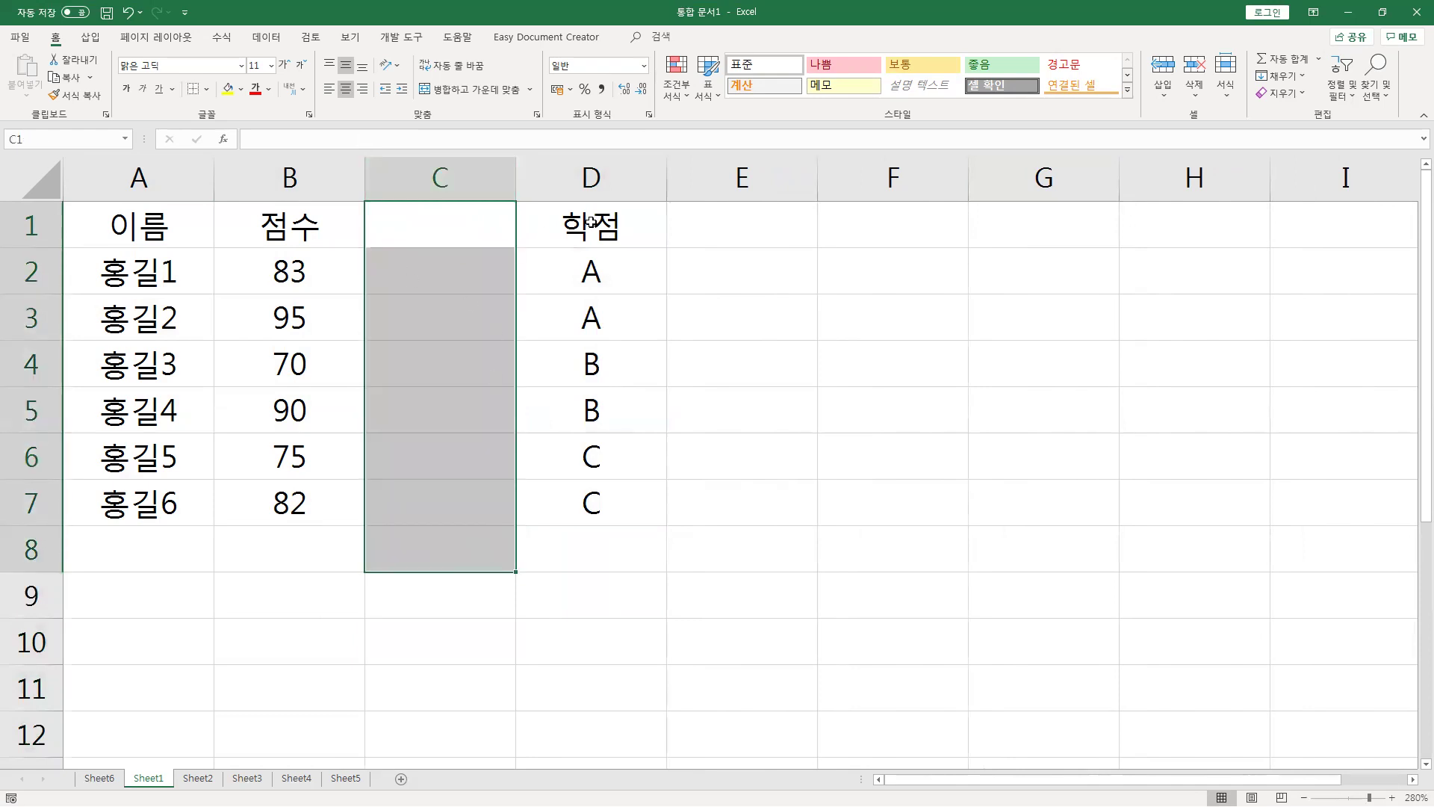
pyautogui.click(591, 221)
pyautogui.moveTo(124, 224); pyautogui.dragTo(264, 493)
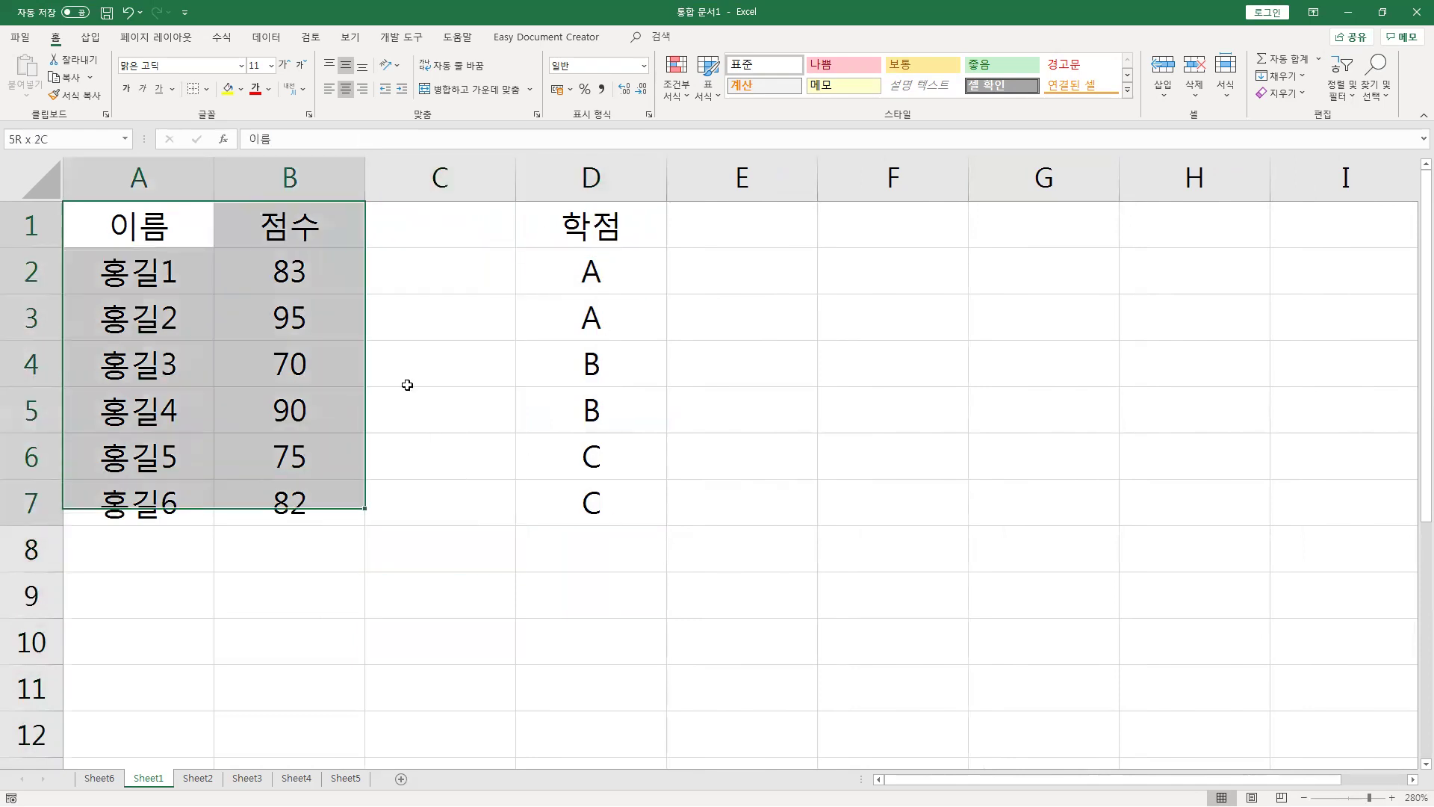
pyautogui.moveTo(560, 213); pyautogui.dragTo(625, 503)
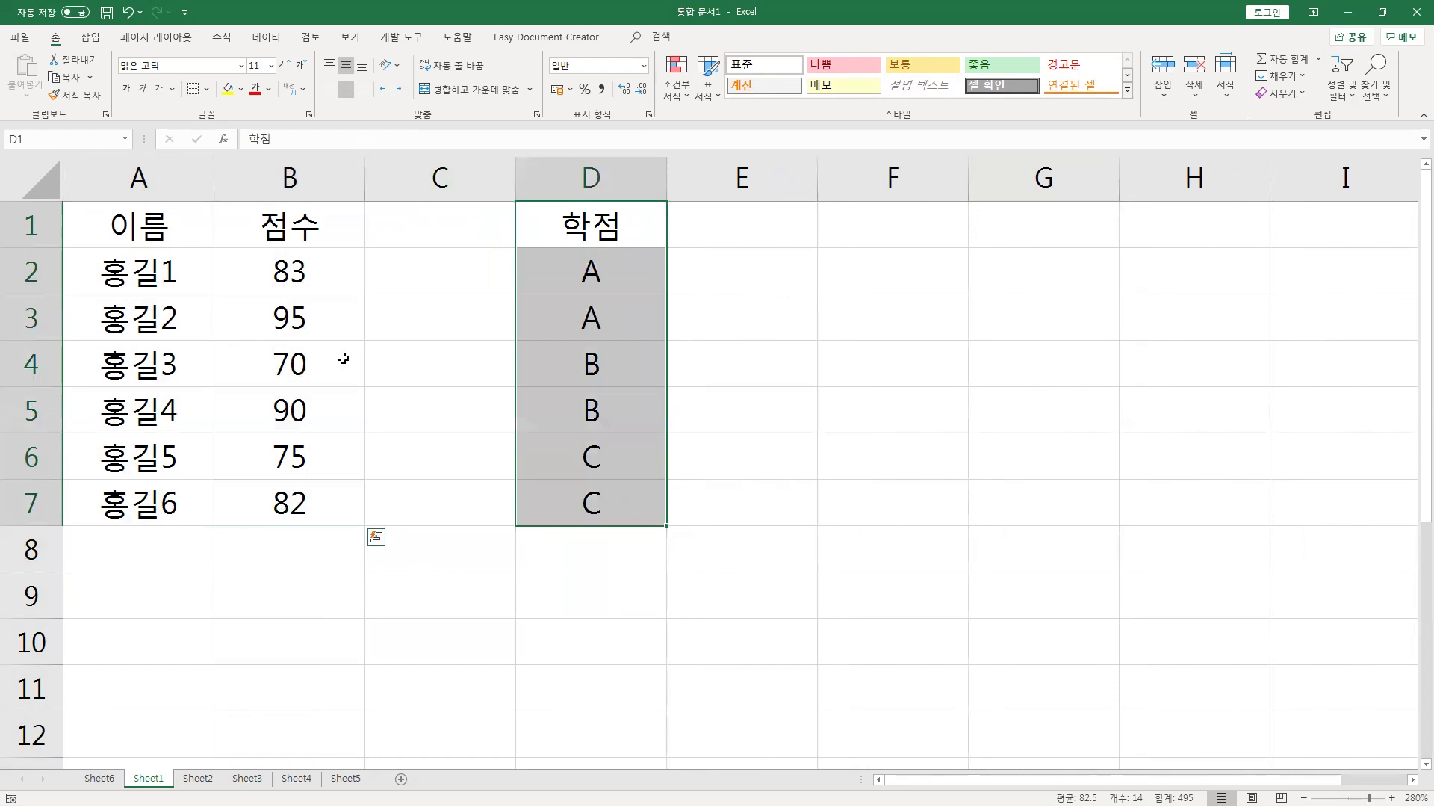
pyautogui.click(126, 228)
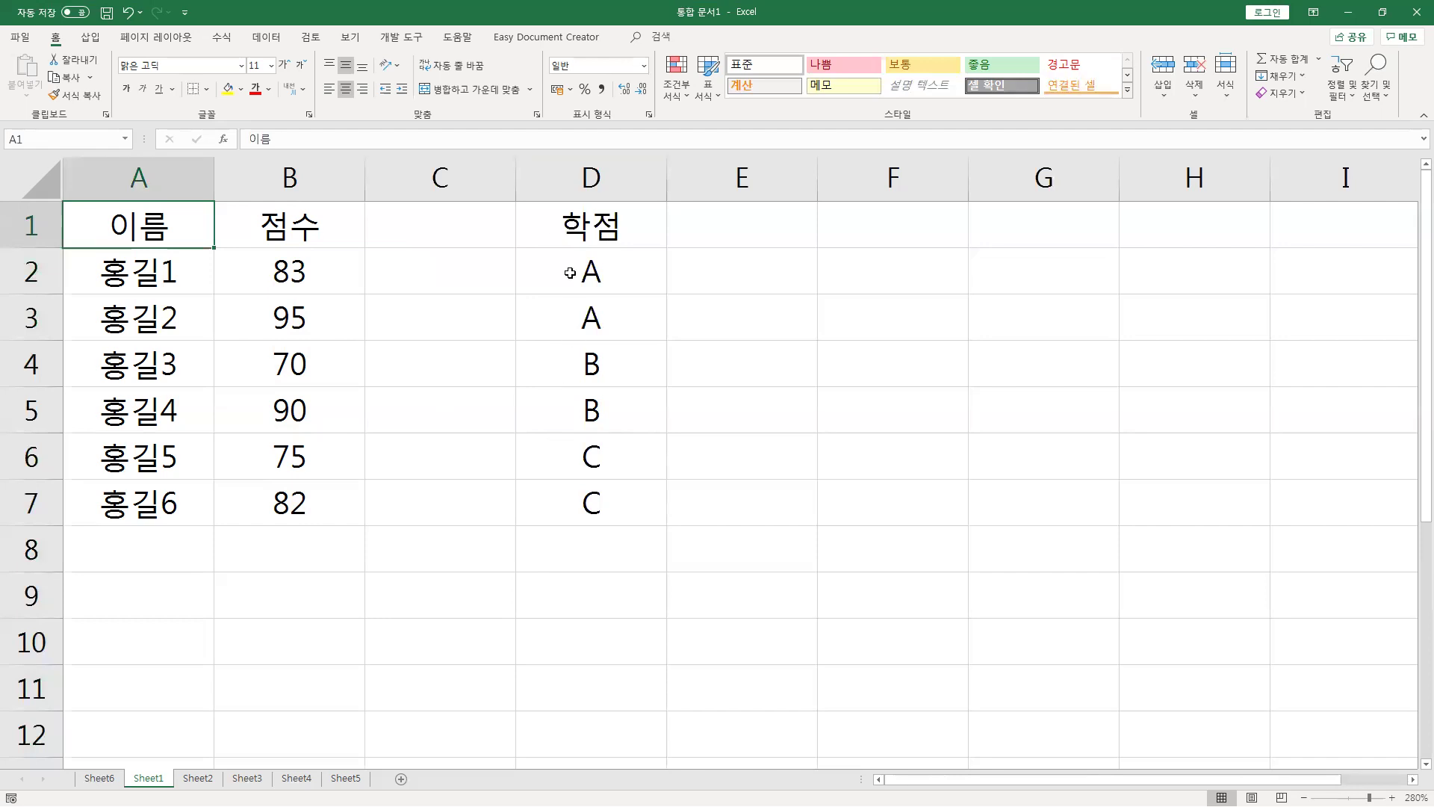
pyautogui.click(477, 279)
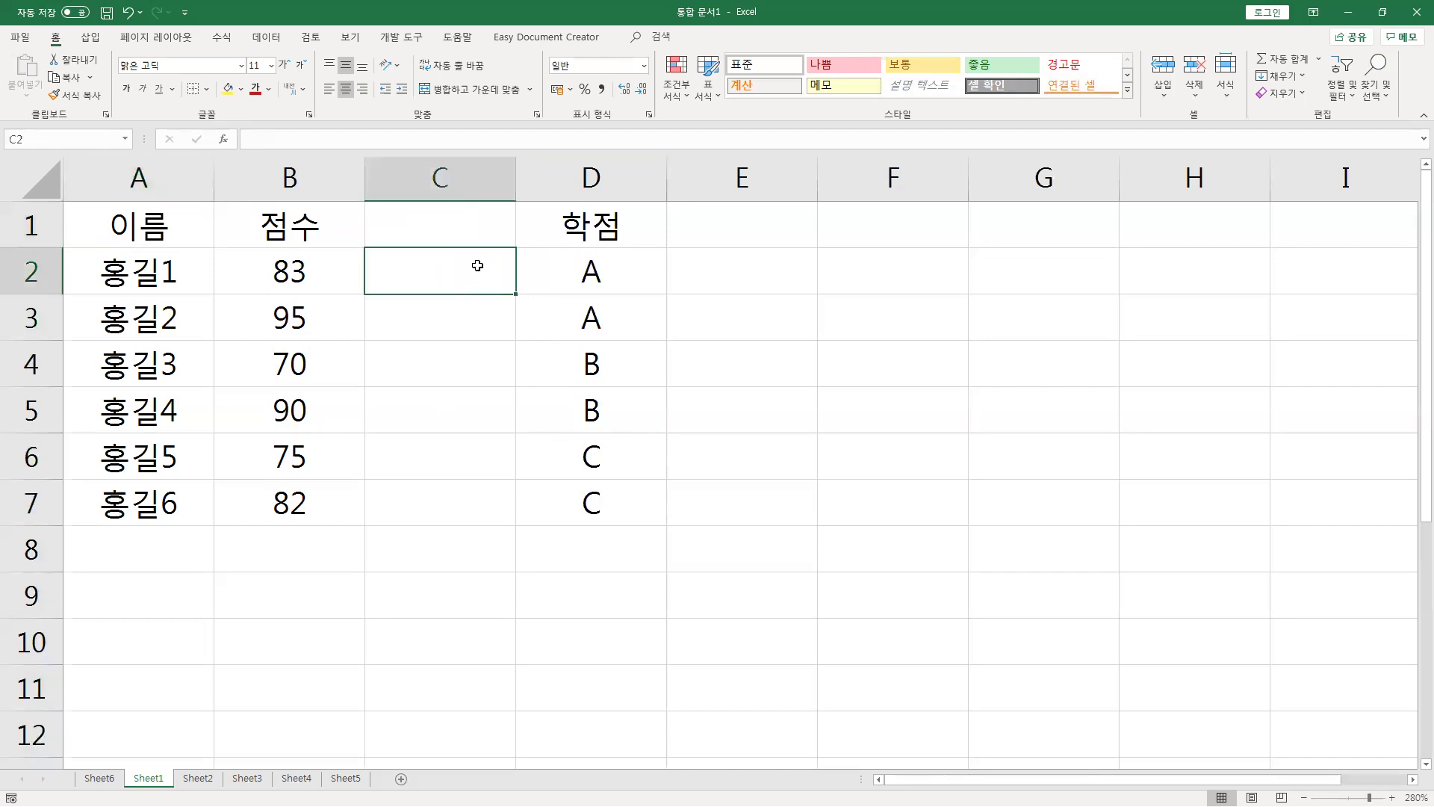
pyautogui.click(461, 232)
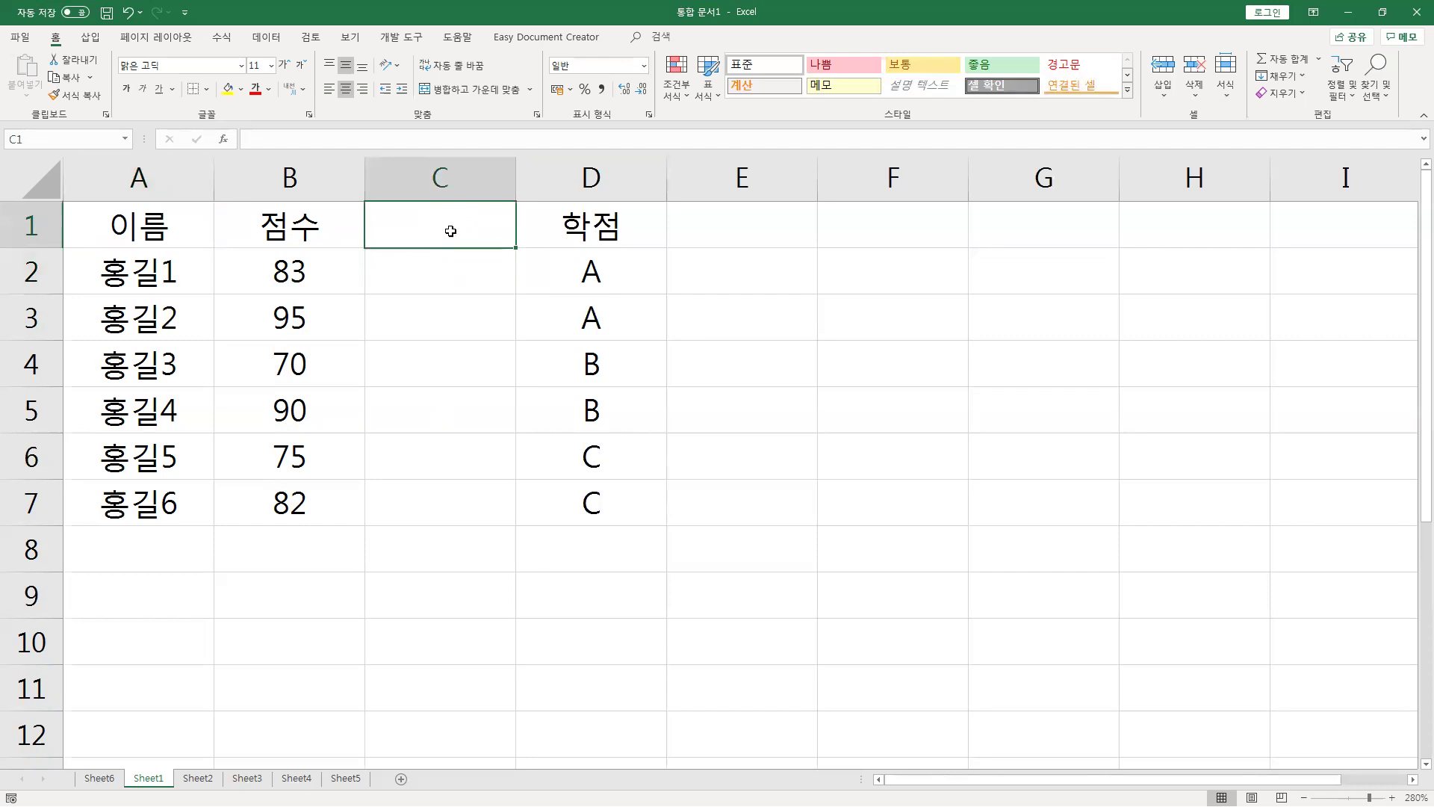
# Delete the empty column C, and undo the deletion.
pyautogui.click(449, 177)
pyautogui.rightClick(451, 181)
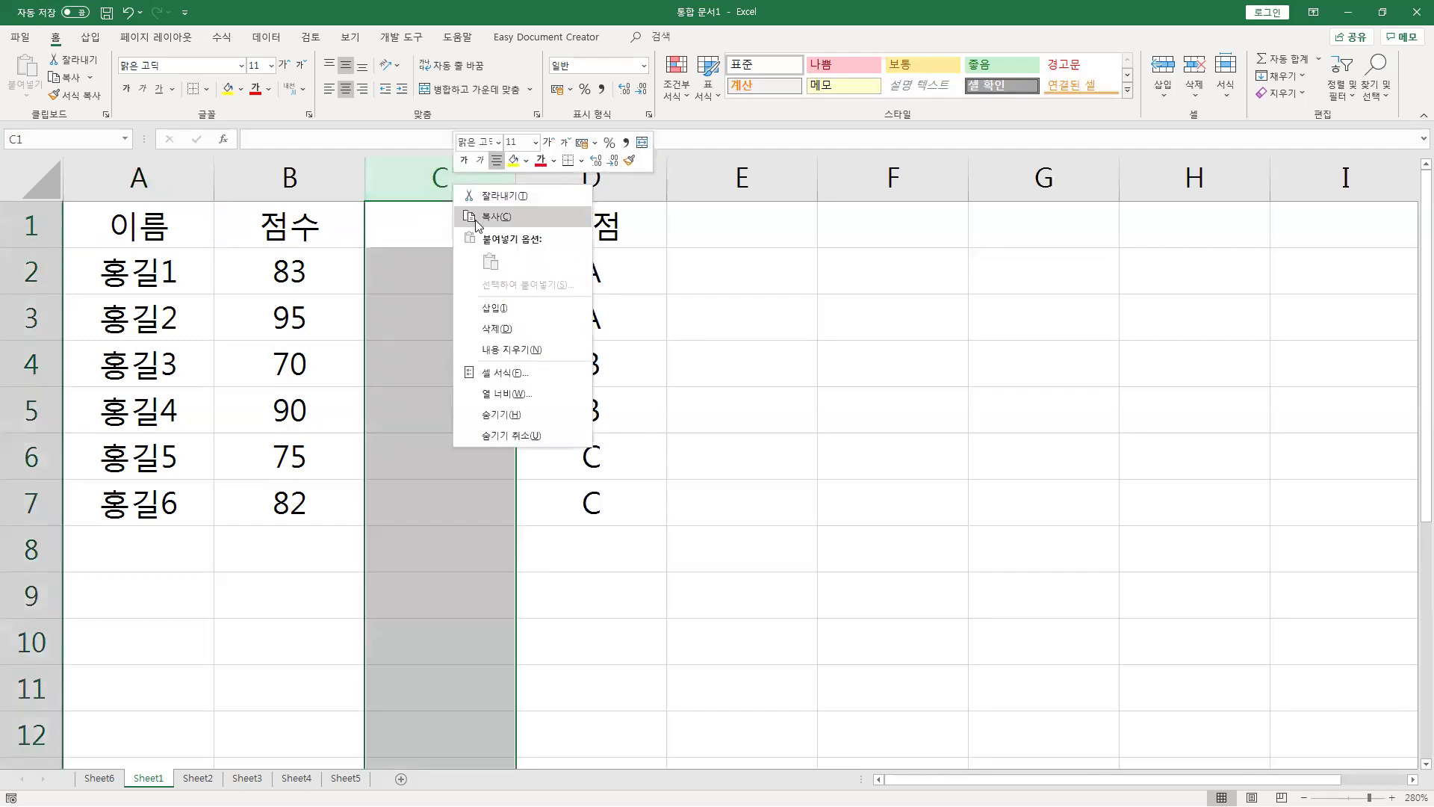
pyautogui.click(496, 330)
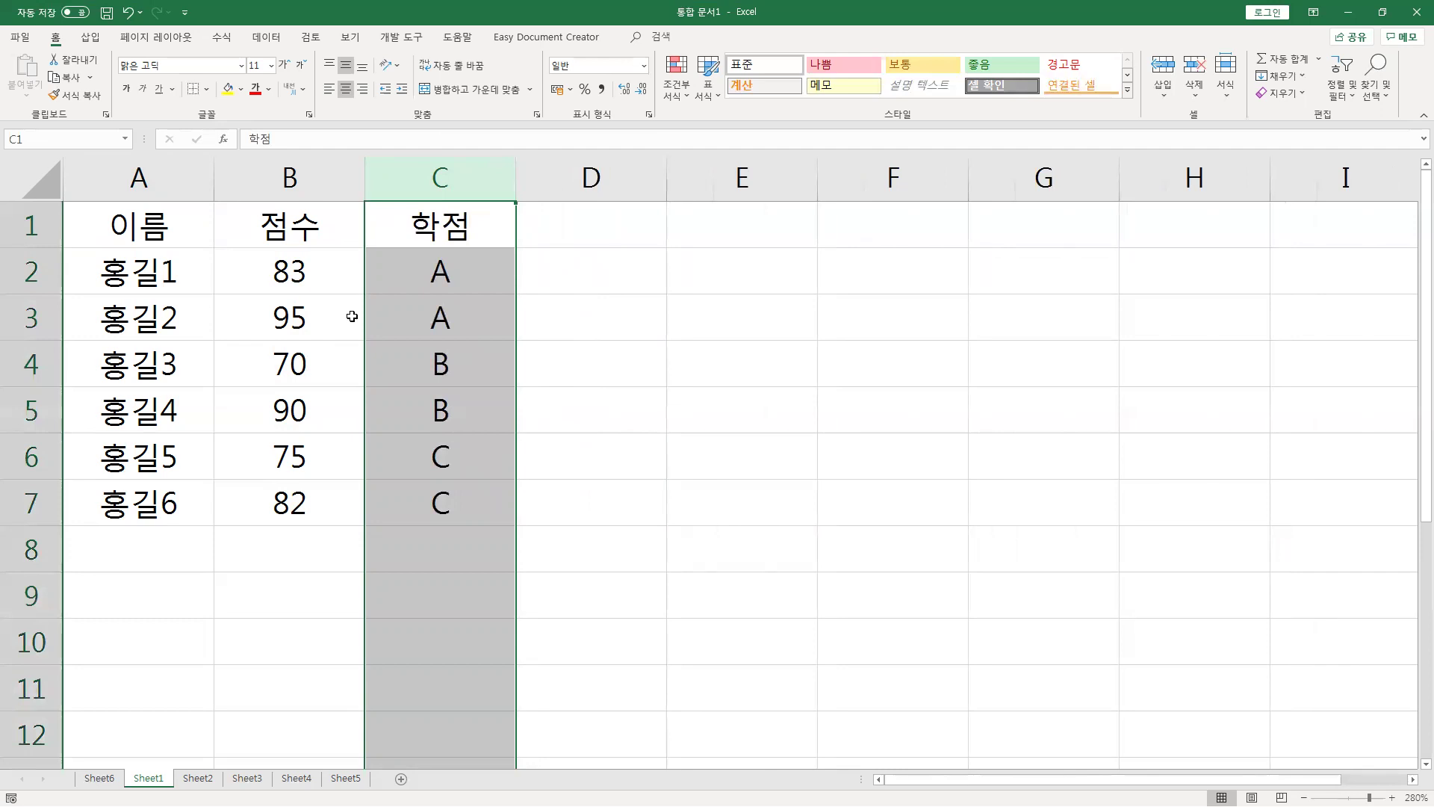
pyautogui.hotkey('ctrl', 'z')
# Enter a as the header of the empty column in C1.
pyautogui.click(432, 237)
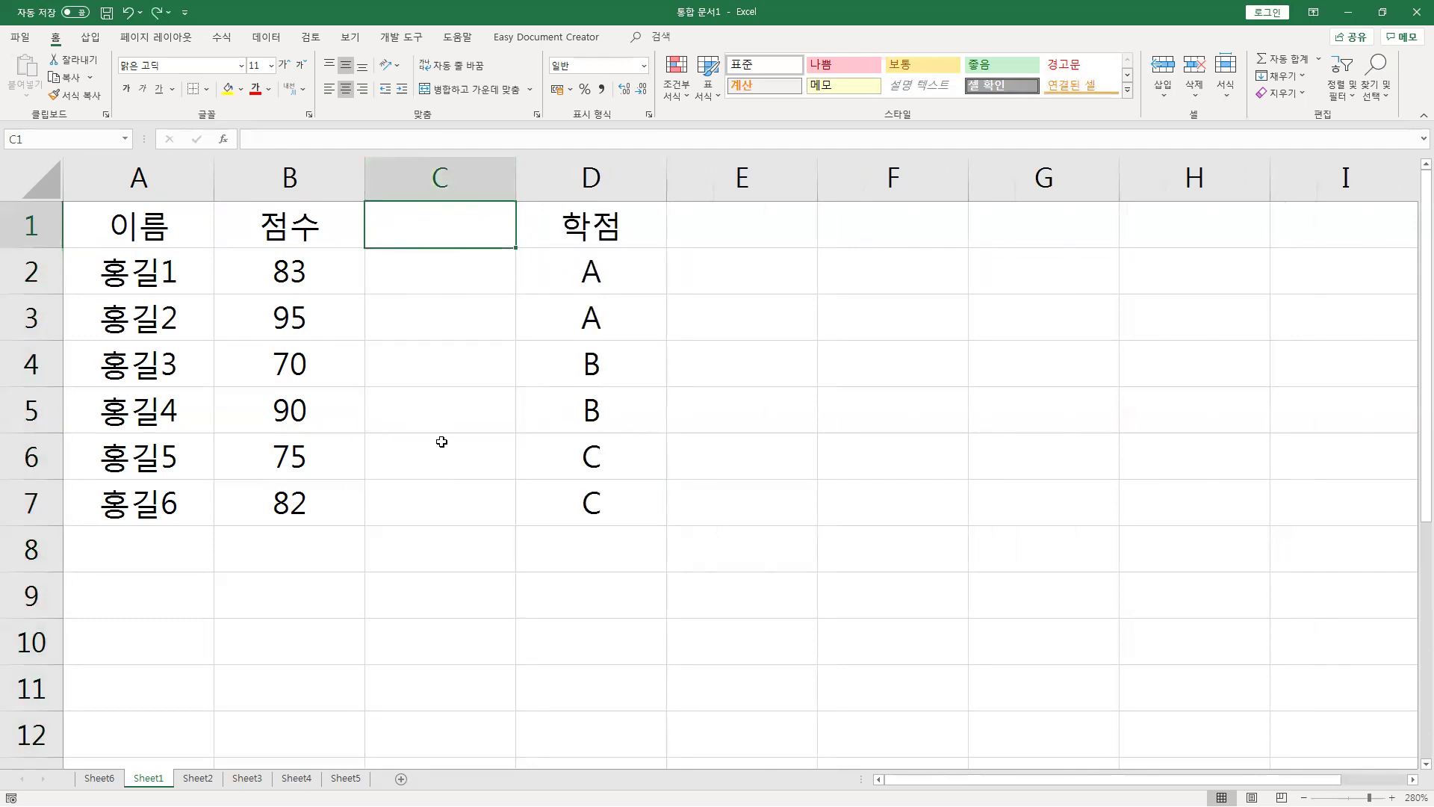
pyautogui.write('a')
pyautogui.press('Return')
pyautogui.click(455, 213)
# Sort the table by the 점수 column in descending order, starting from its header cell.
pyautogui.click(318, 234)
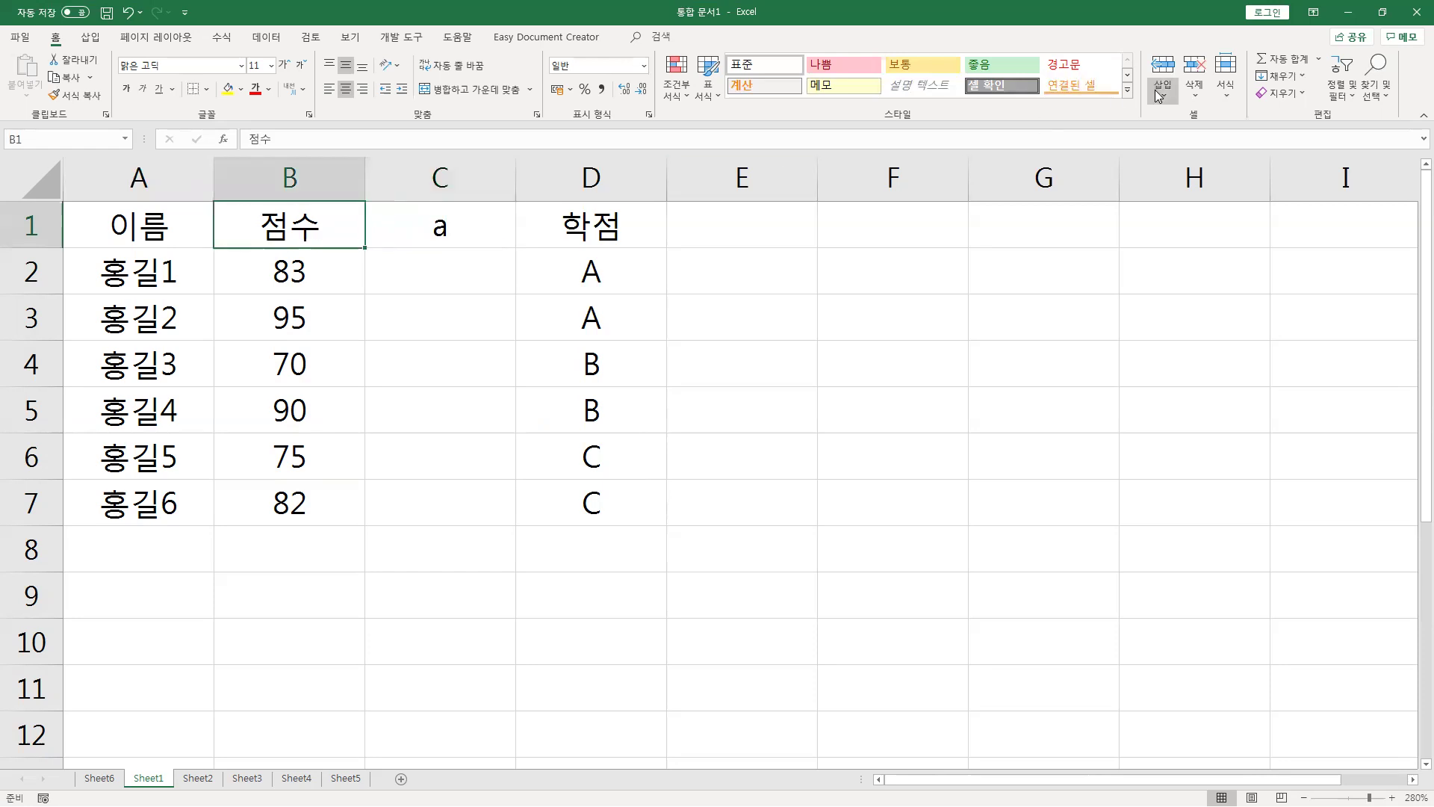
pyautogui.click(1351, 102)
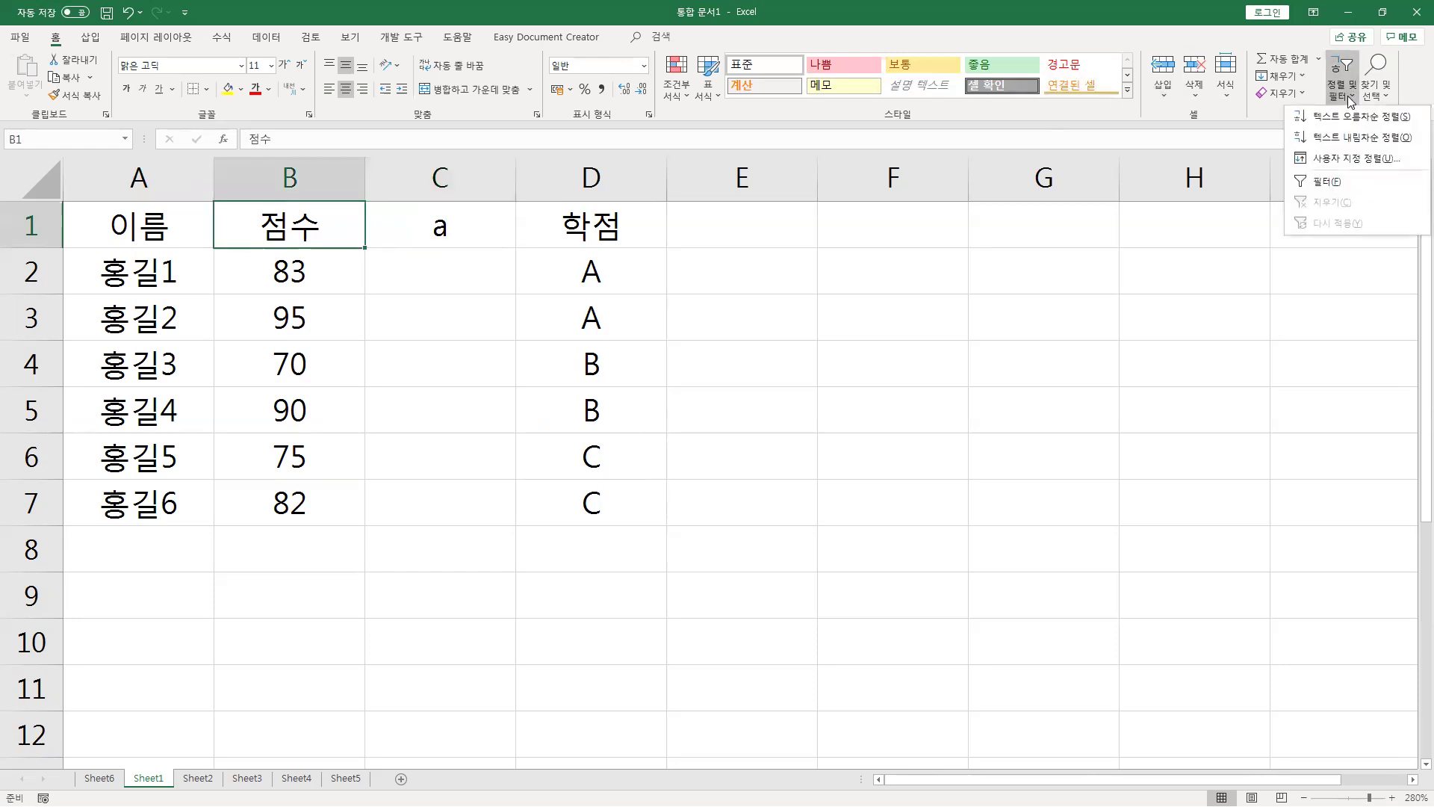
pyautogui.click(1345, 137)
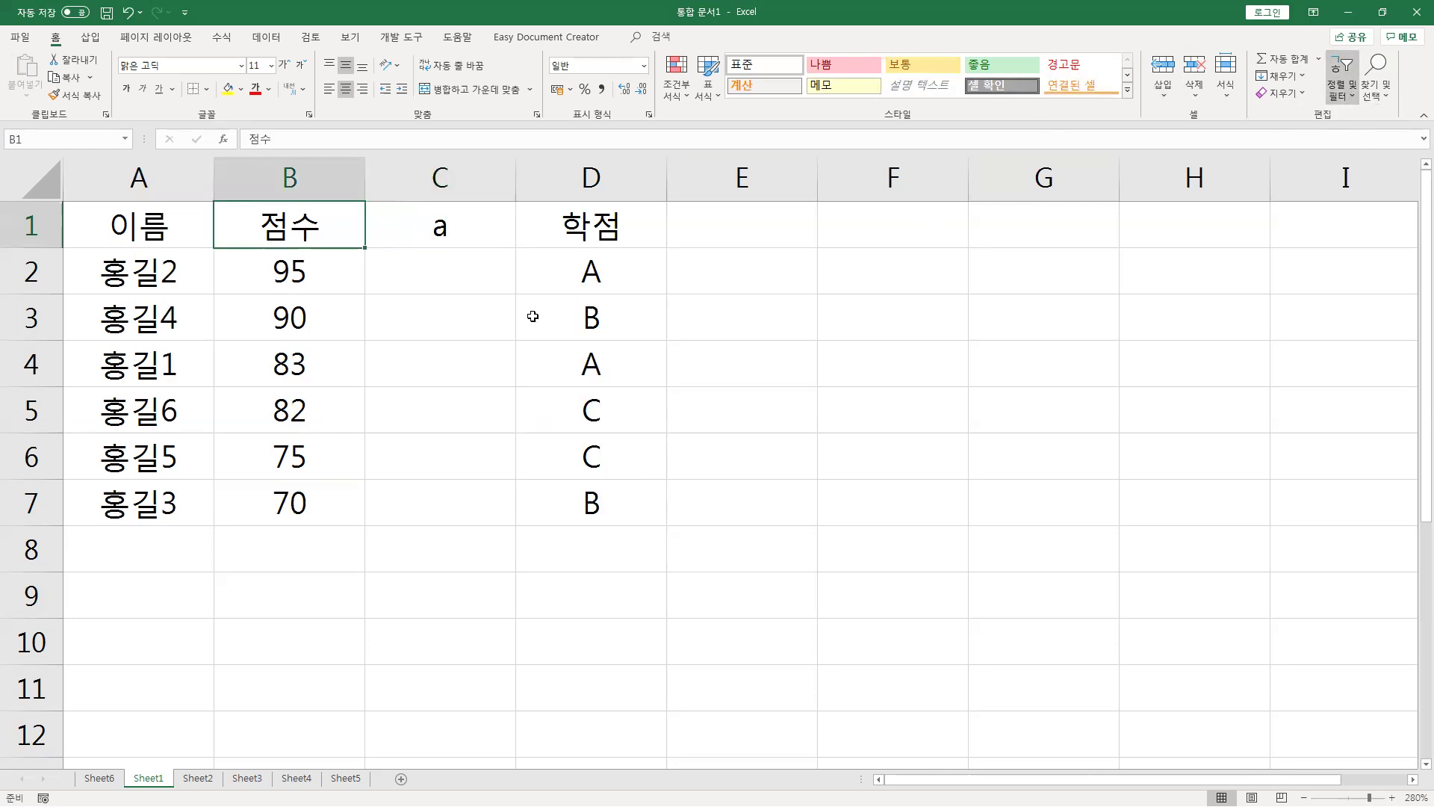
# Correct the 학점 grades to match the scores, with A in D3 and B in D4 and D5.
pyautogui.click(604, 284)
pyautogui.press('Down')
pyautogui.press('Down')
pyautogui.hotkey('ctrl', 'c')
pyautogui.press('Up')
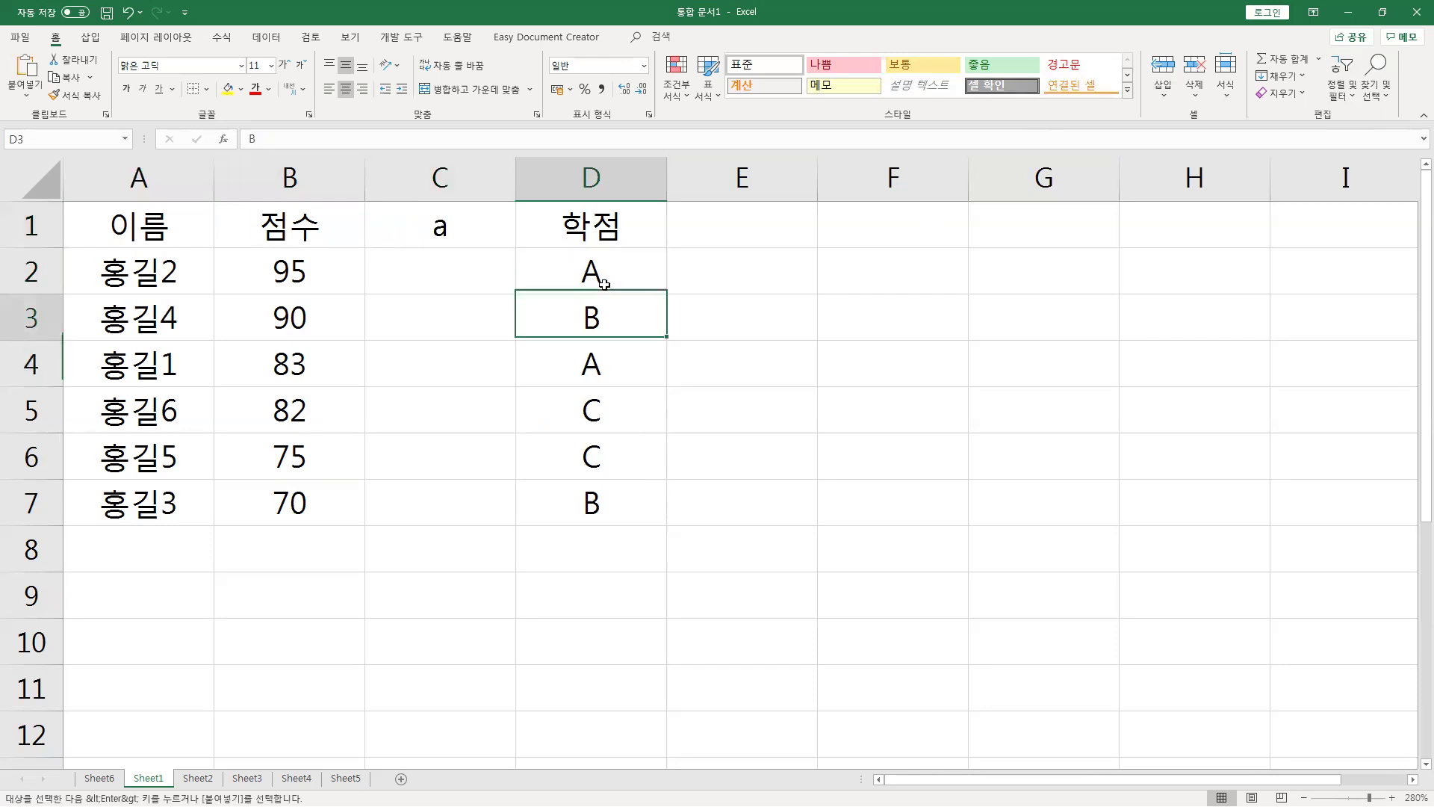
pyautogui.hotkey('ctrl', 'v')
pyautogui.press('Down')
pyautogui.write('B')
pyautogui.press('Return')
pyautogui.write('B')
pyautogui.press('Return')
pyautogui.press('Return')
# Copy the grade C from D6 into D7.
pyautogui.press('Up')
pyautogui.hotkey('ctrl', 'c')
pyautogui.press('Down')
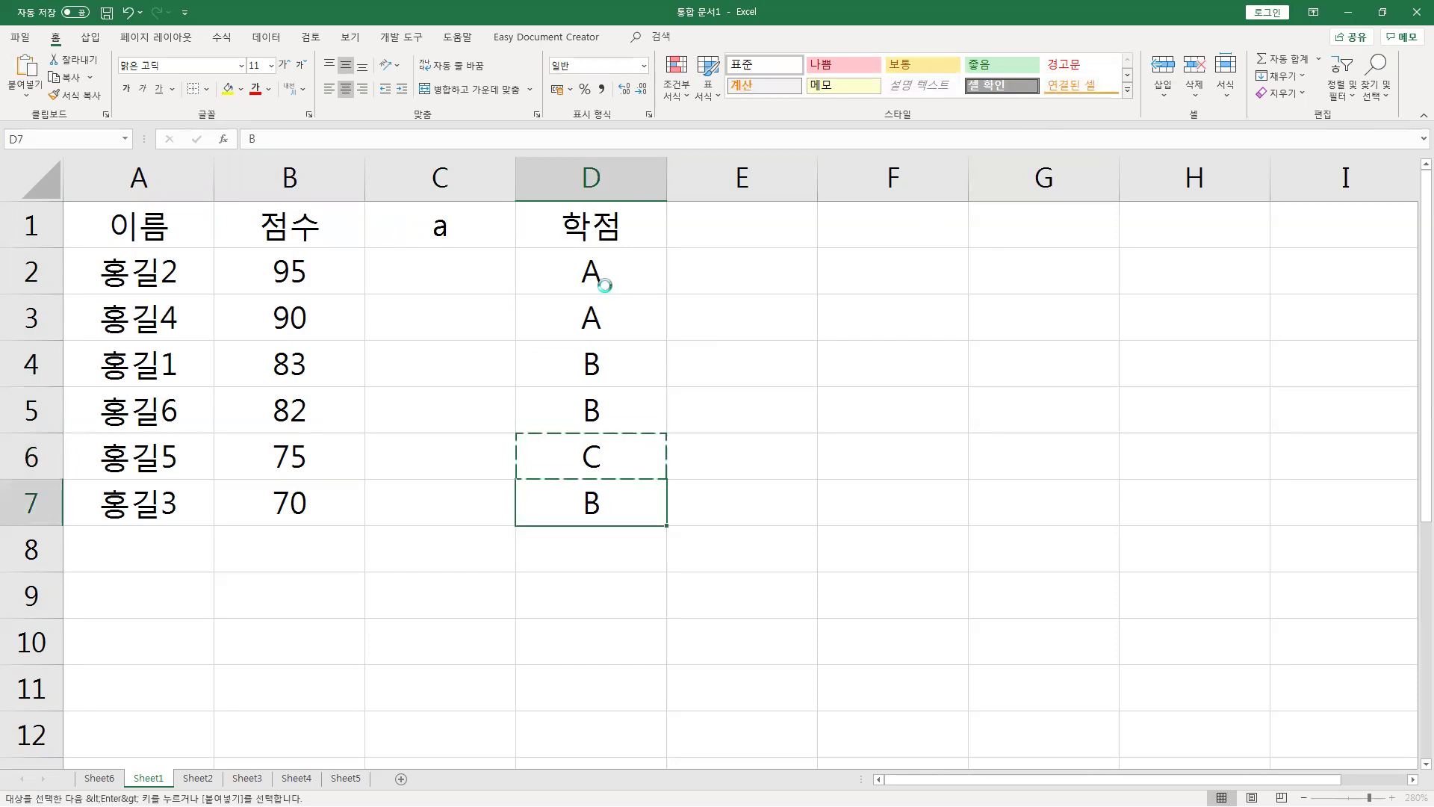
pyautogui.press('Return')
# Sort the connected table by the 이름 column in ascending order, starting from its header cell.
pyautogui.click(419, 221)
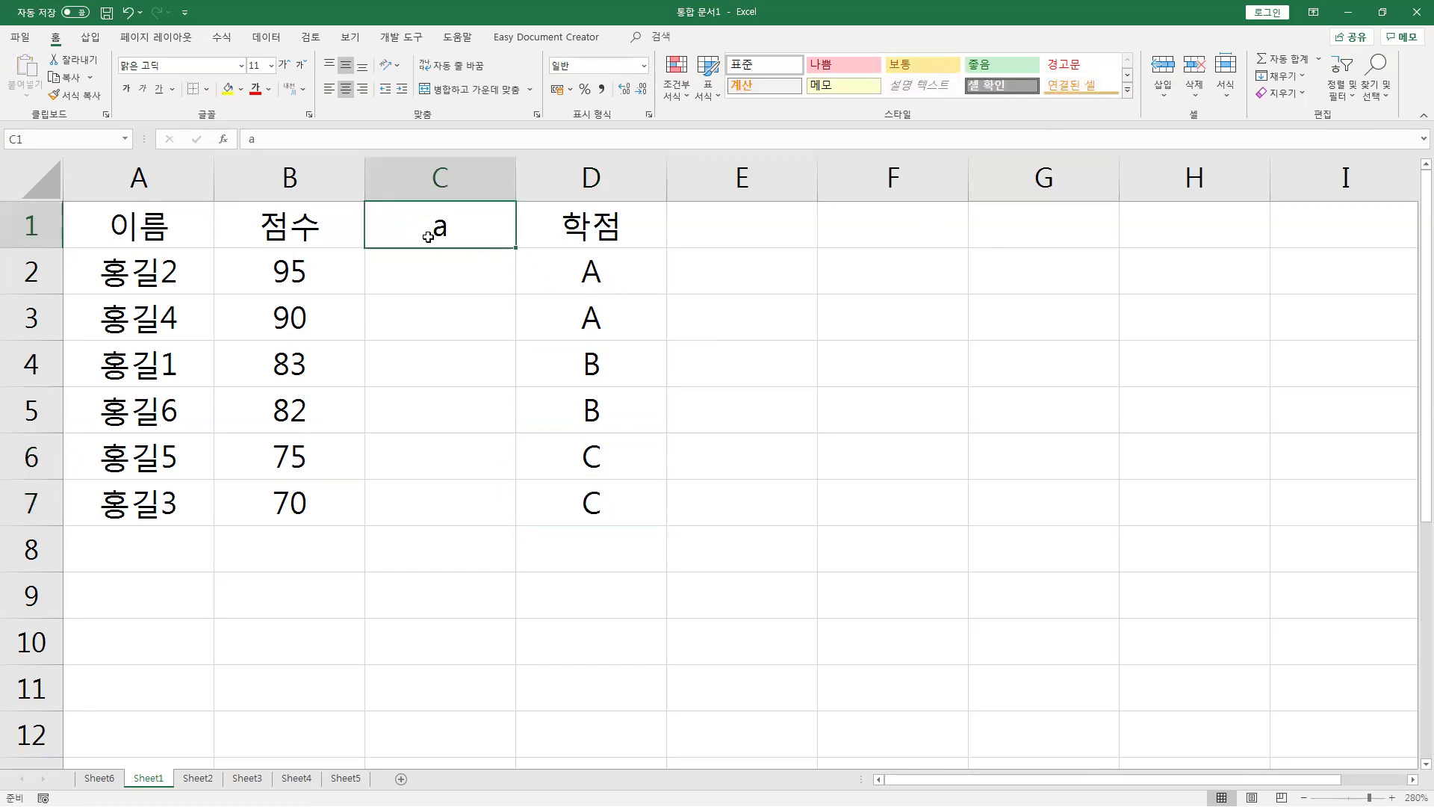
pyautogui.click(177, 236)
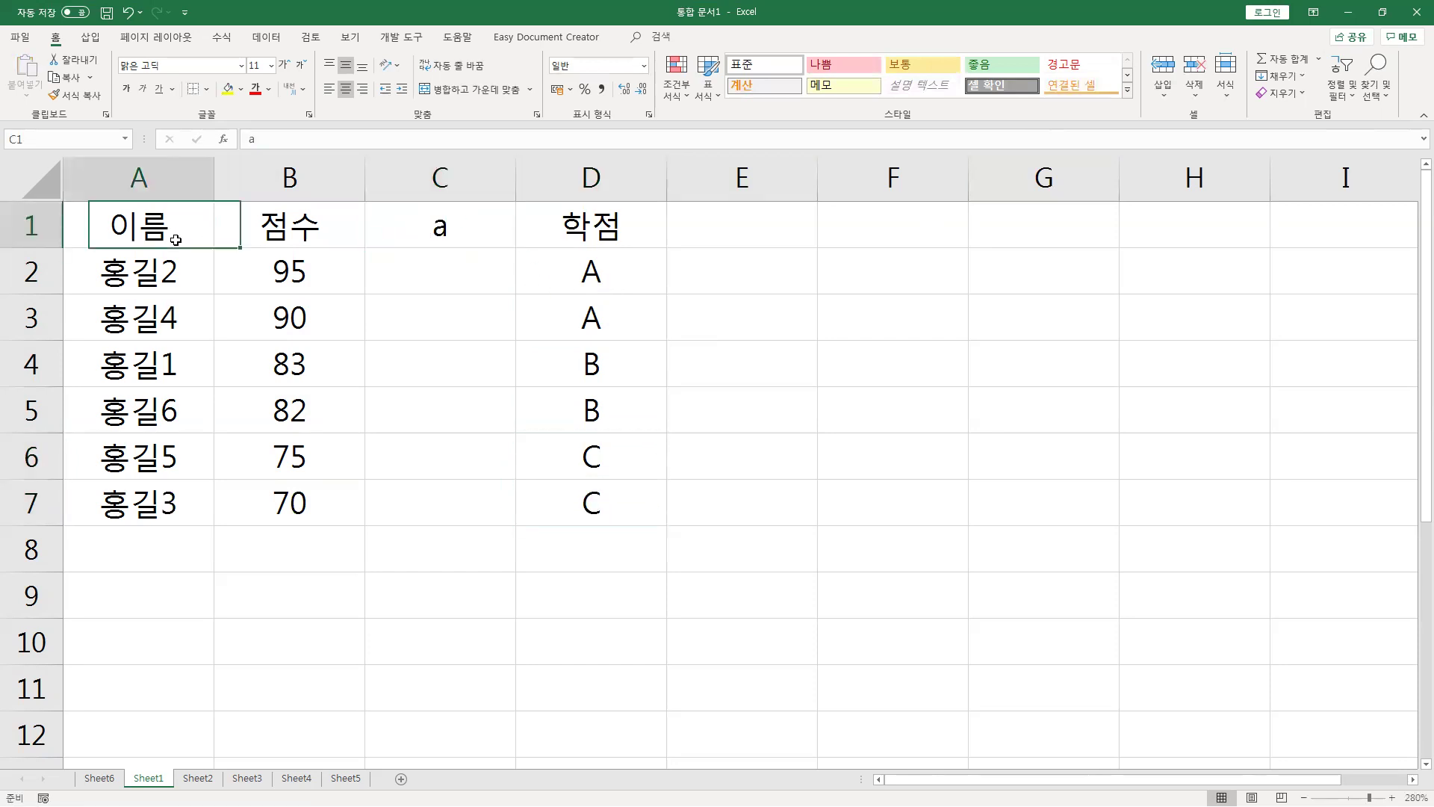
pyautogui.click(1346, 88)
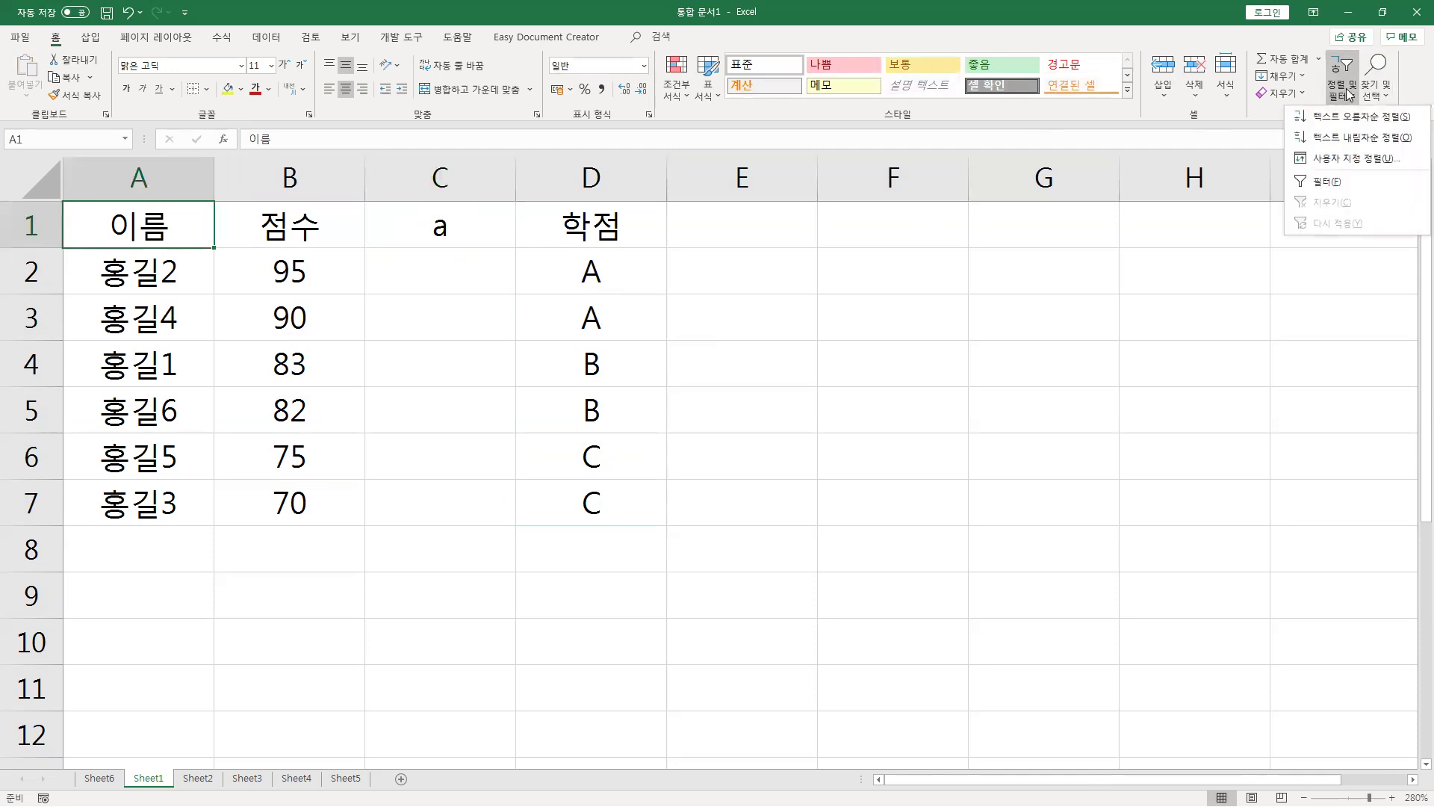
pyautogui.click(1353, 117)
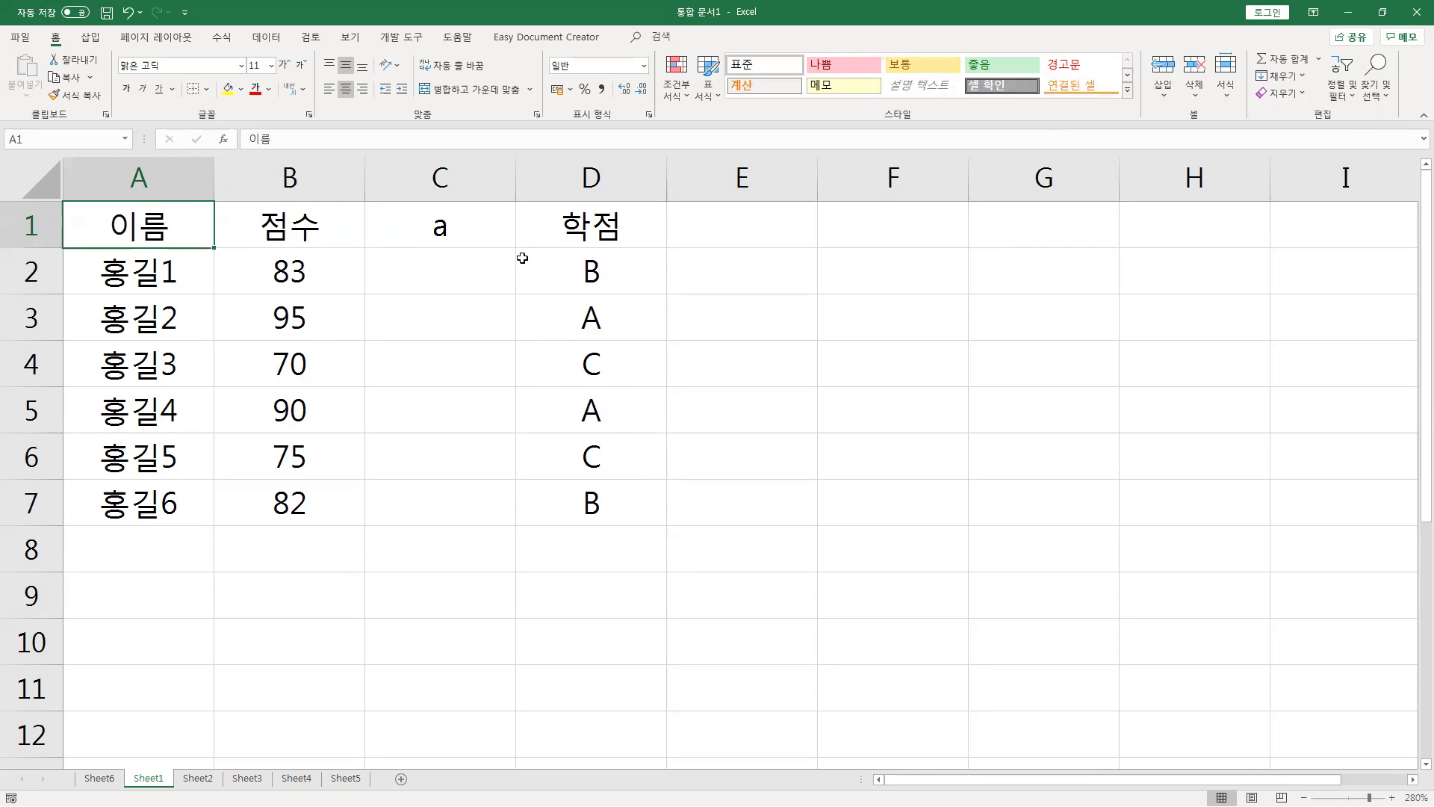
# Review the sorted range A1:D7 and the empty cells C2:C7 below the column C header.
pyautogui.moveTo(172, 225); pyautogui.dragTo(576, 503)
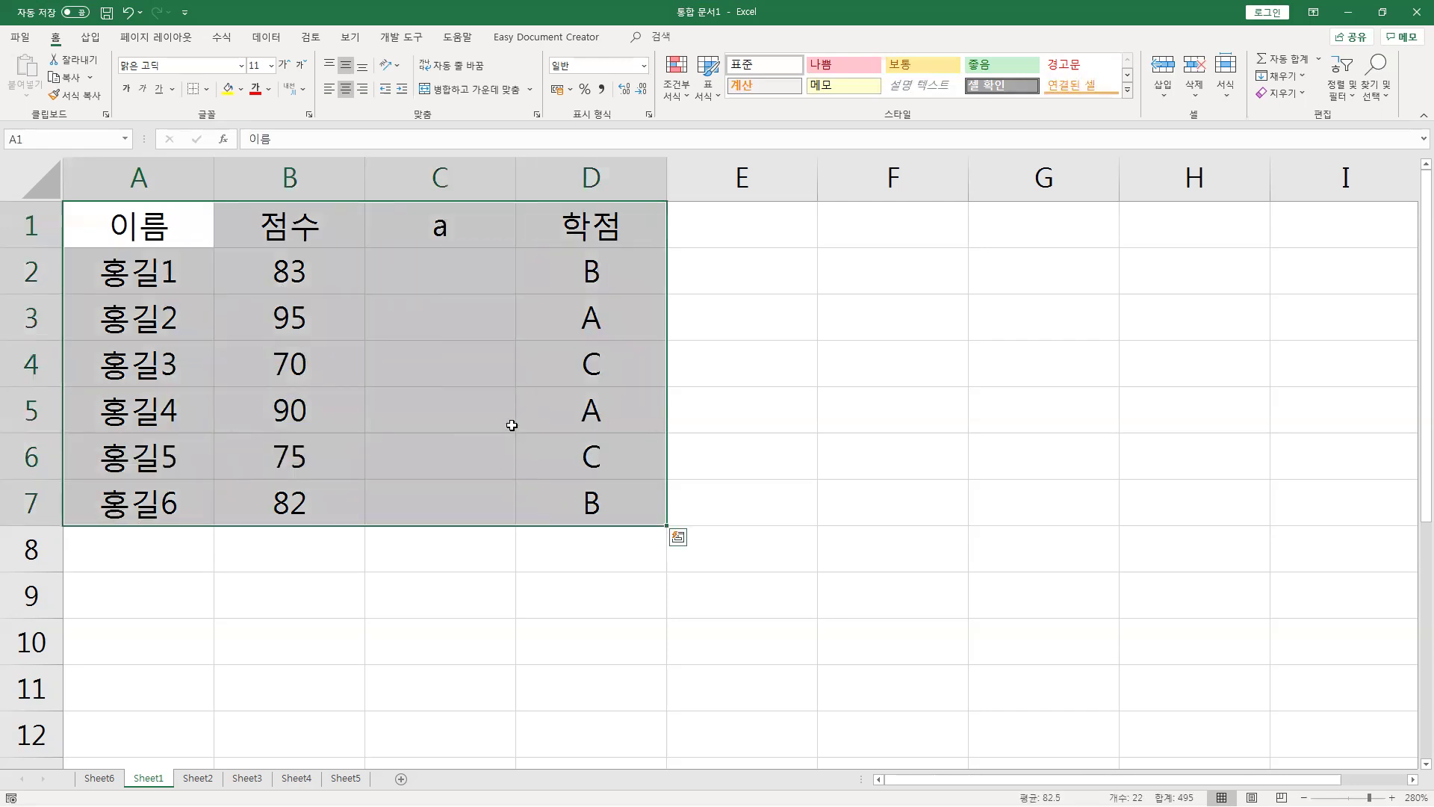
pyautogui.click(430, 237)
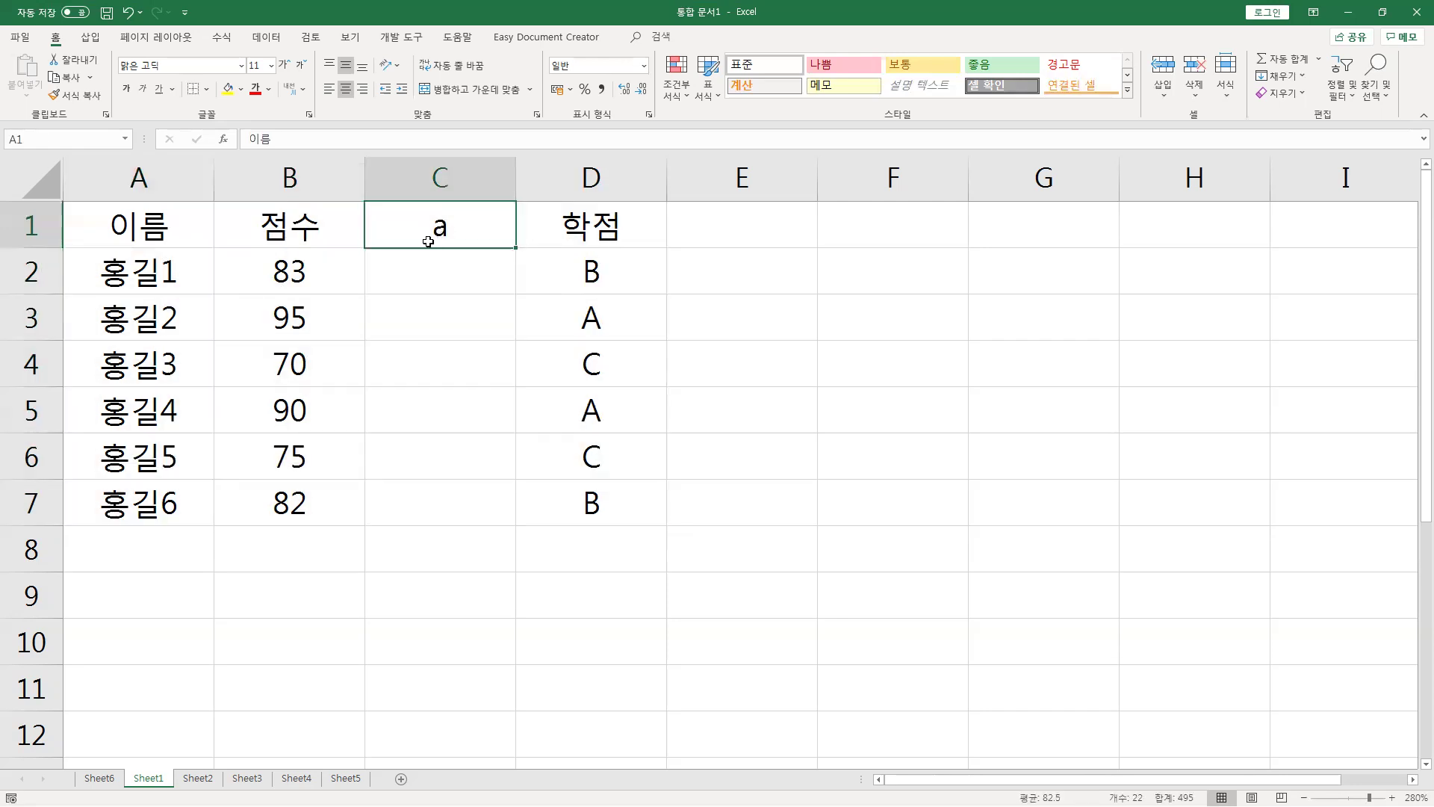
pyautogui.moveTo(399, 272); pyautogui.dragTo(480, 511)
# Replace the header in C1 with 연결고리.
pyautogui.click(428, 233)
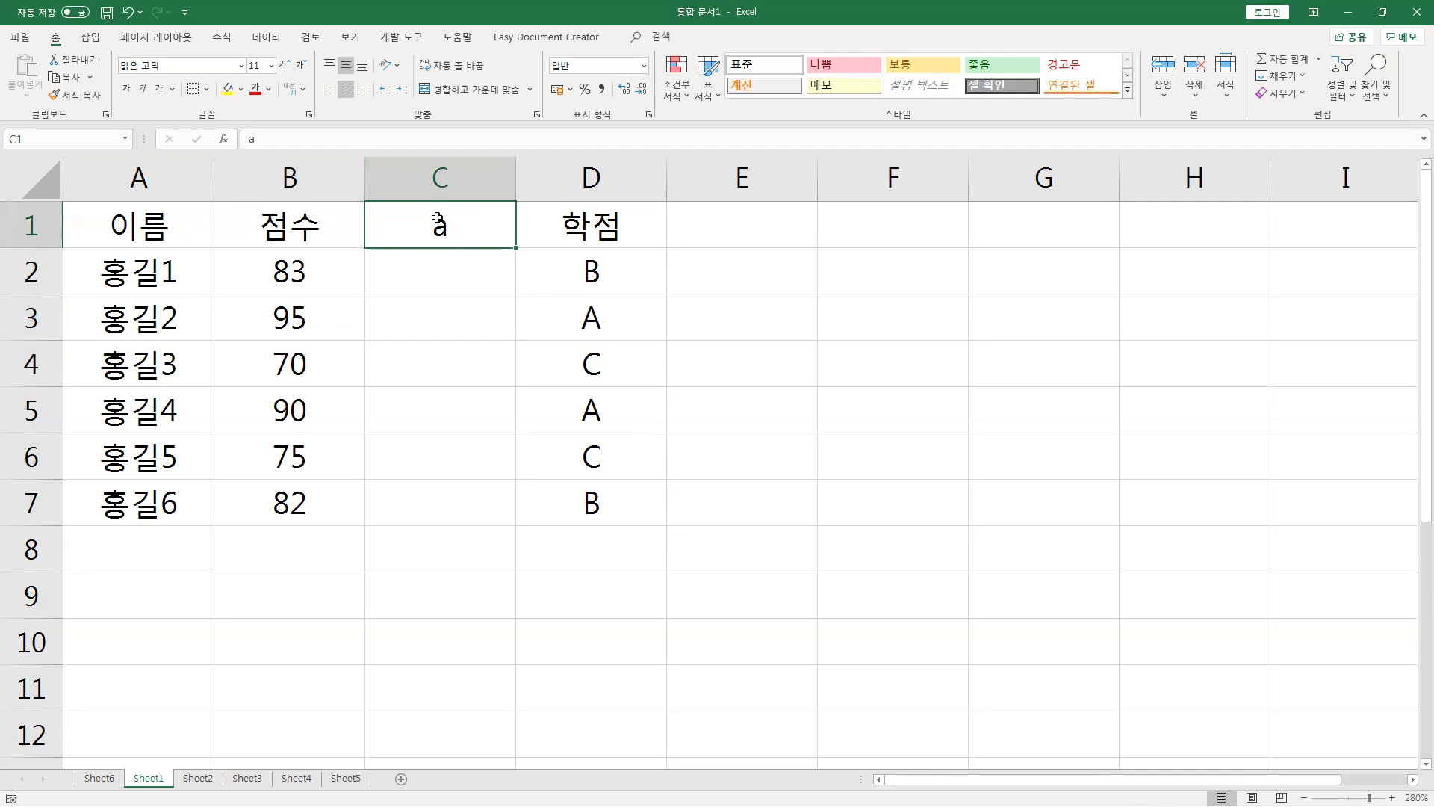
pyautogui.write('dus')
pyautogui.press('BackSpace')
pyautogui.press('BackSpace')
pyautogui.press('BackSpace')
pyautogui.press('Hangul')
pyautogui.write('ㅇ연결고리')
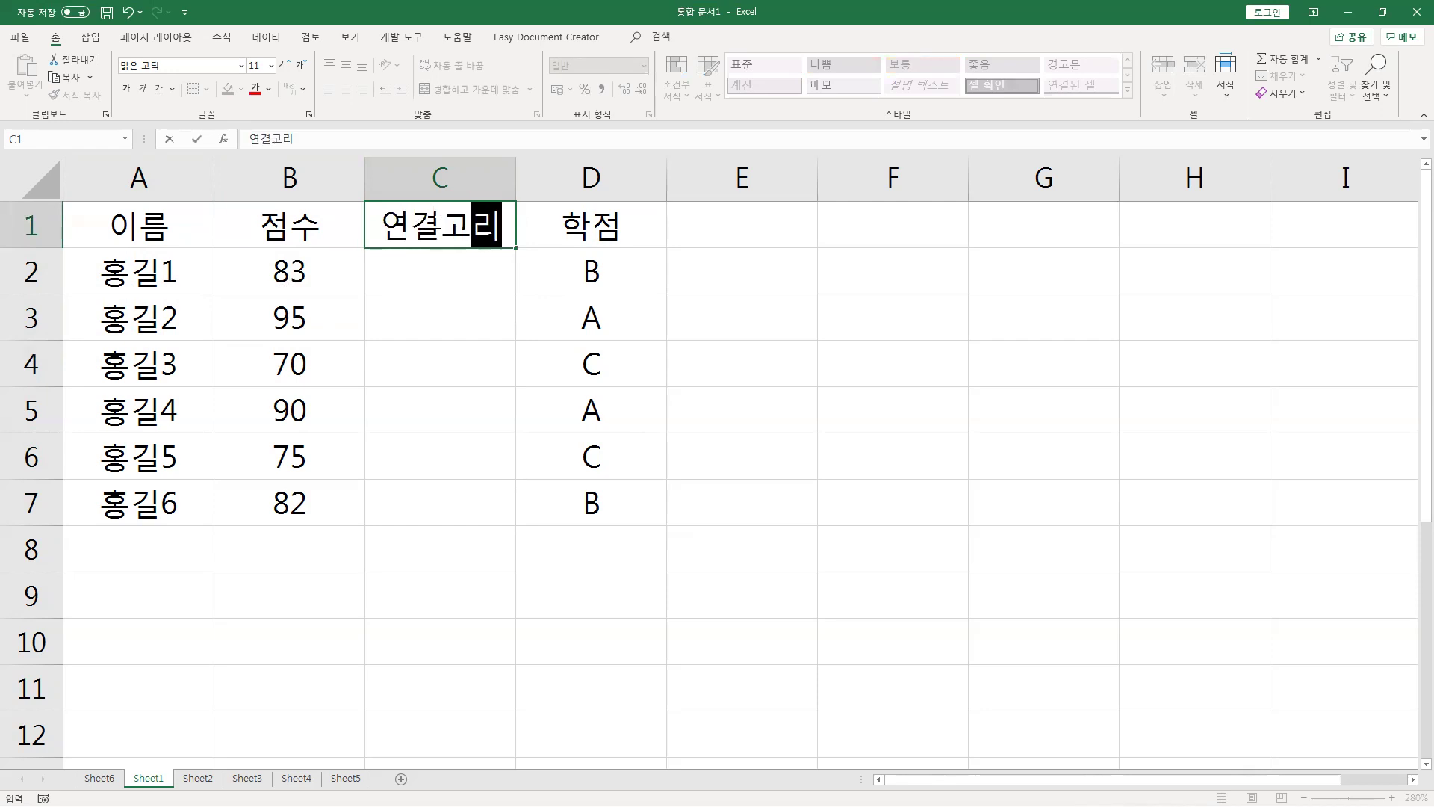
pyautogui.hotkey('ctrl', 'Return')
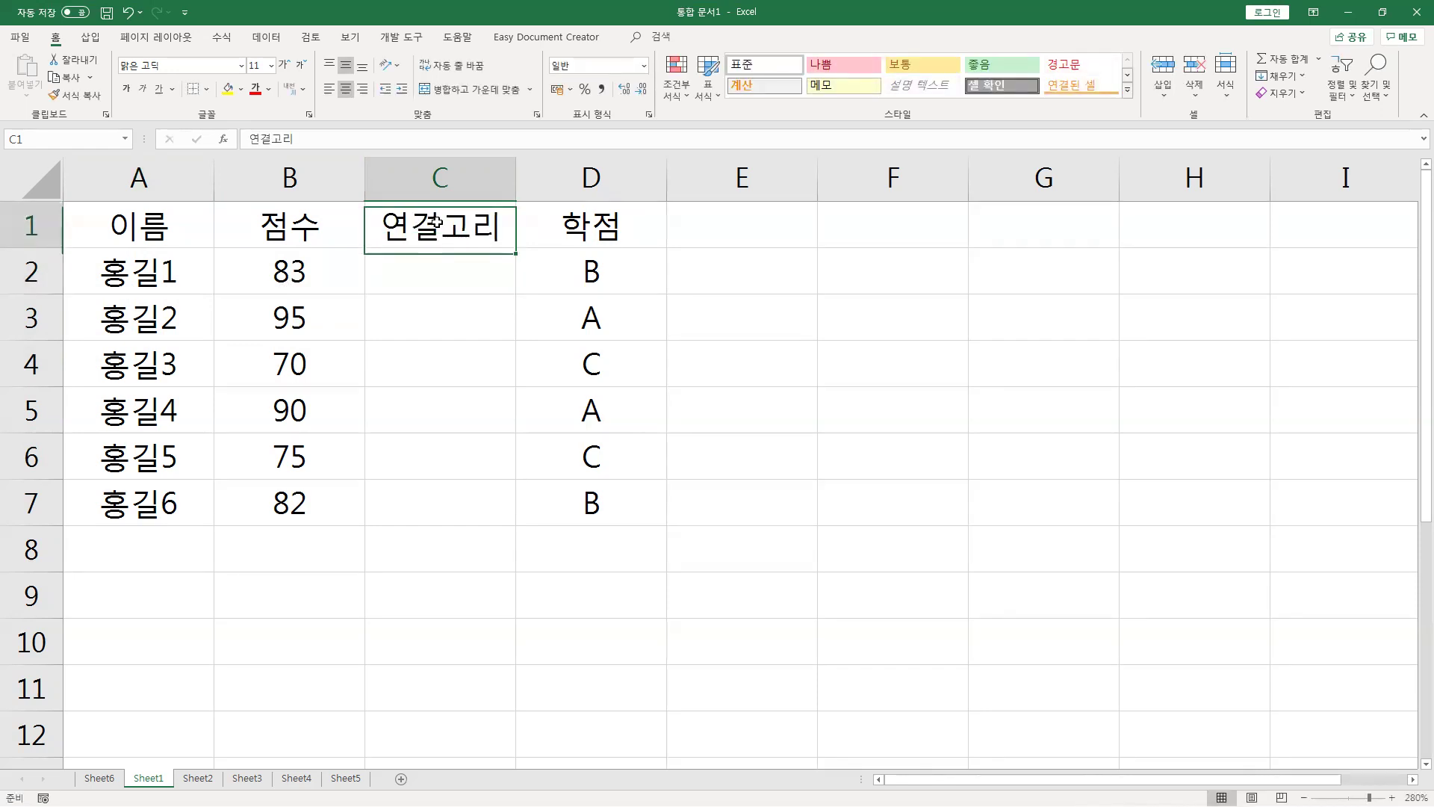
# Clear the header text from C1 so that column C is completely empty.
pyautogui.moveTo(402, 273); pyautogui.dragTo(467, 499)
pyautogui.click(458, 448)
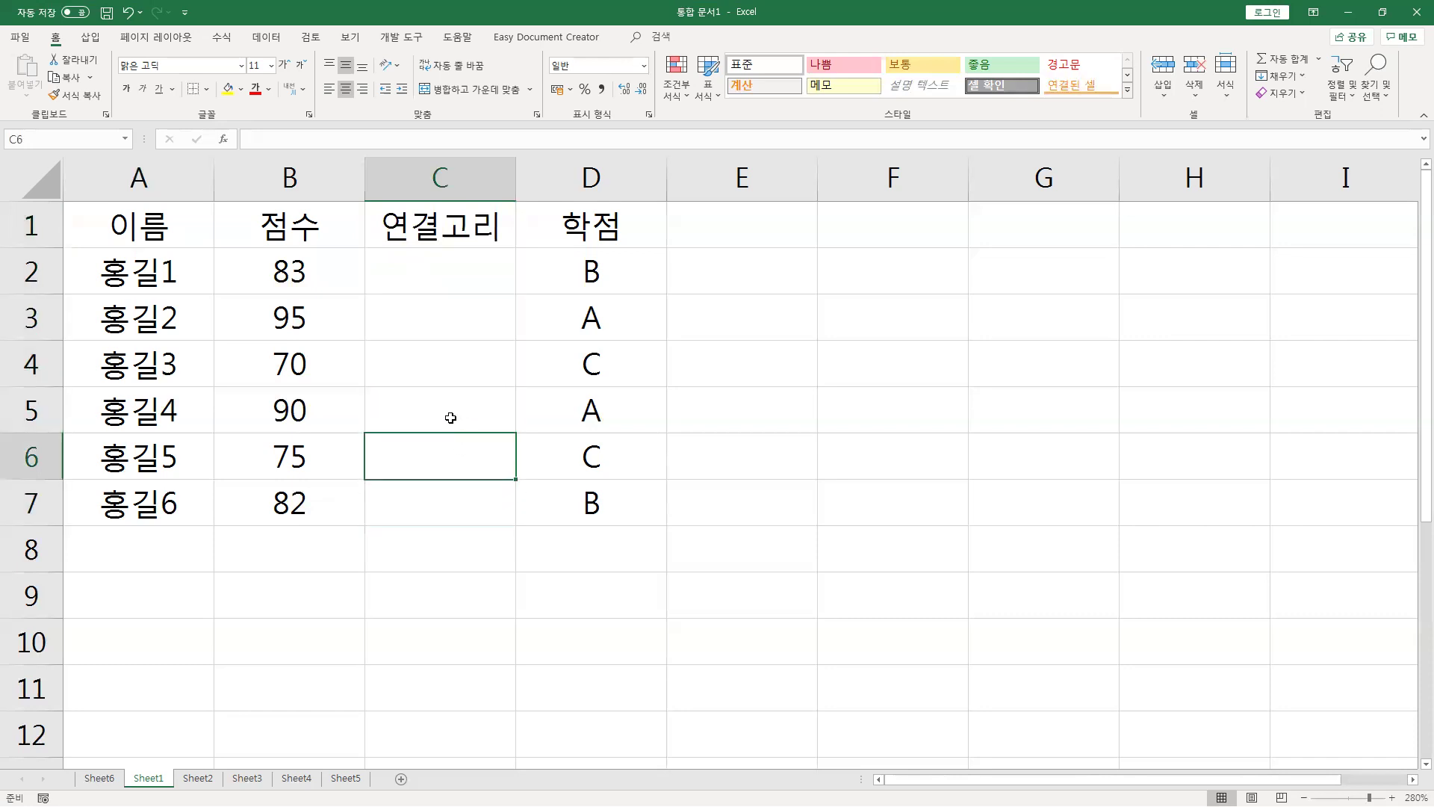
pyautogui.rightClick(439, 187)
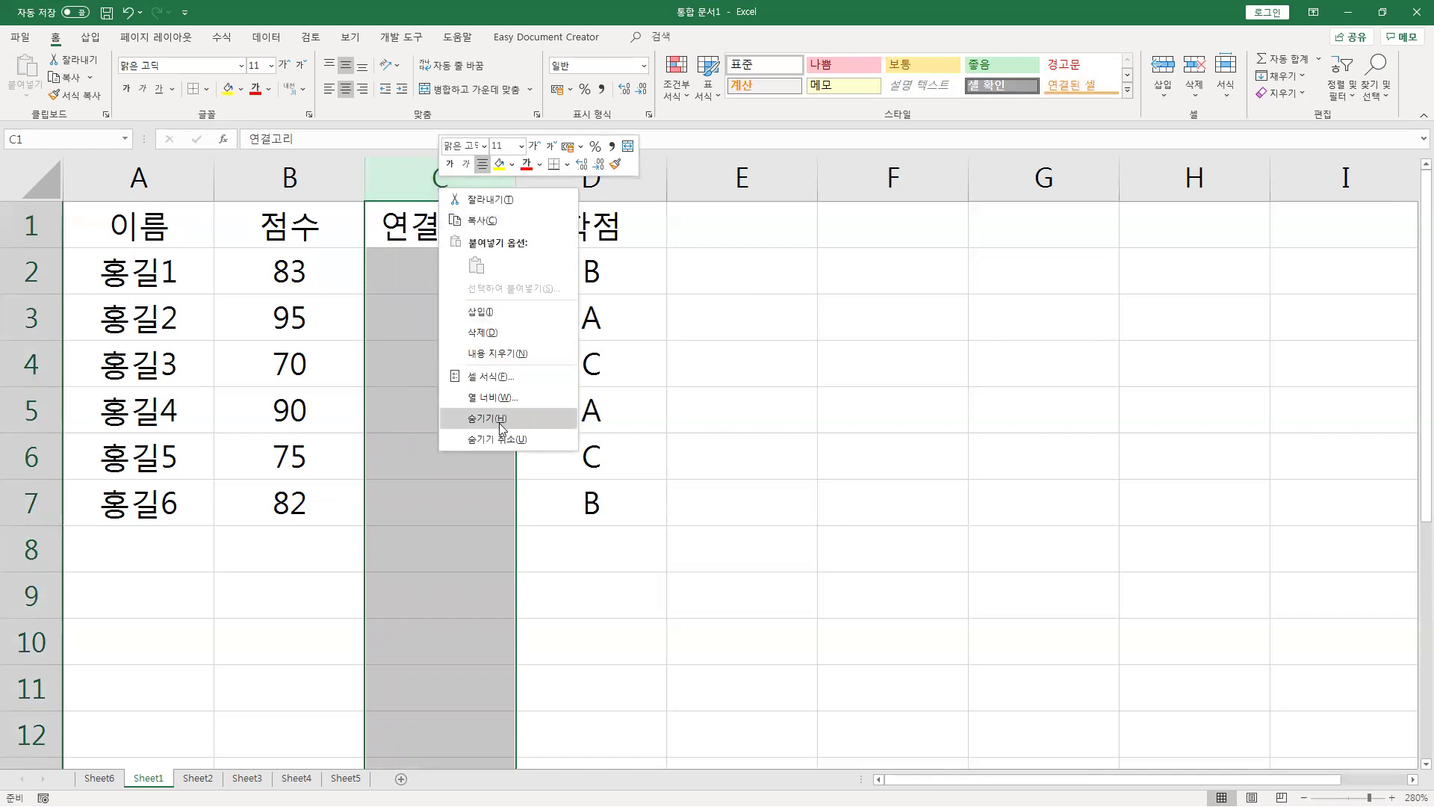
pyautogui.click(415, 219)
pyautogui.press('Delete')
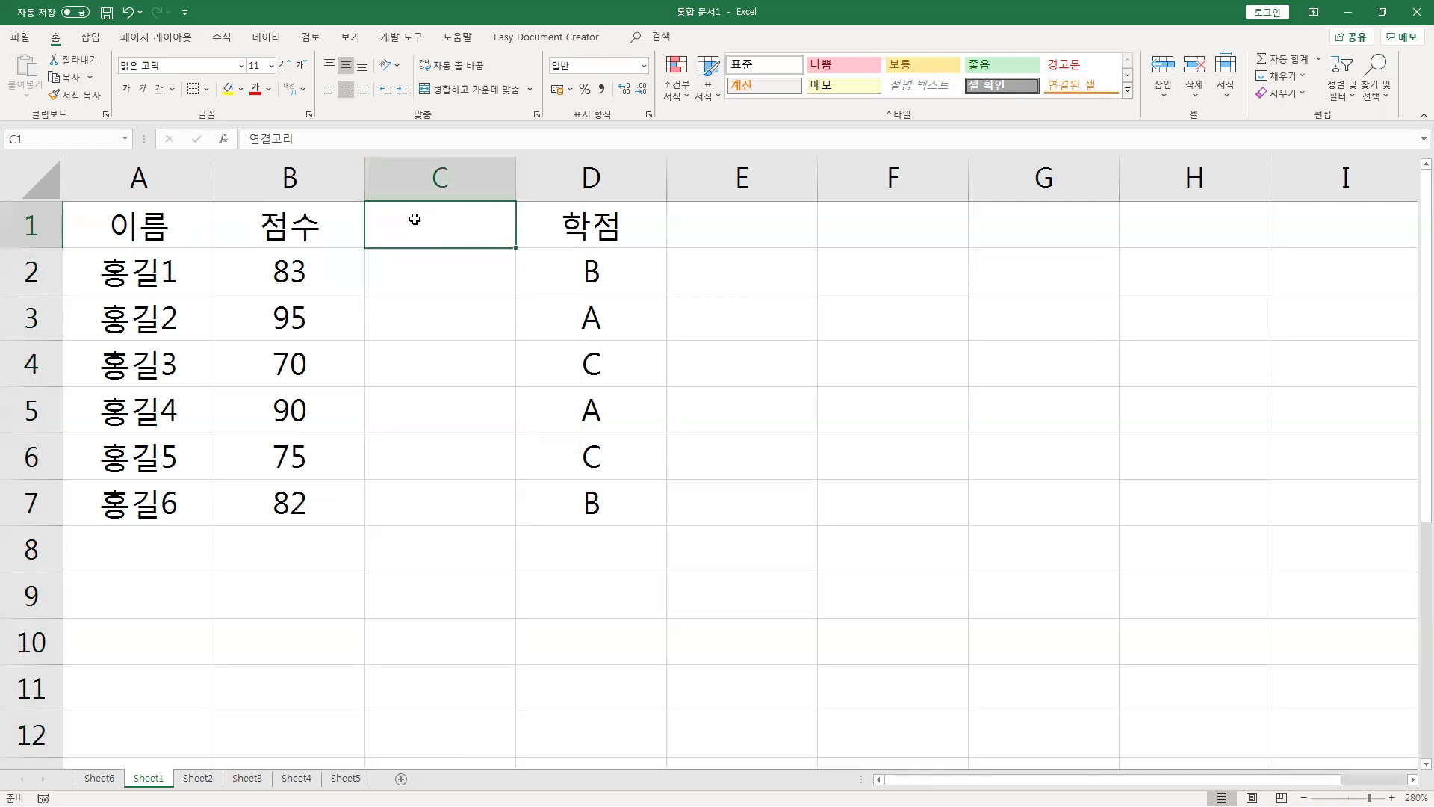
# Hide the empty column C between the 점수 and 학점 columns.
pyautogui.click(420, 172)
pyautogui.rightClick(434, 185)
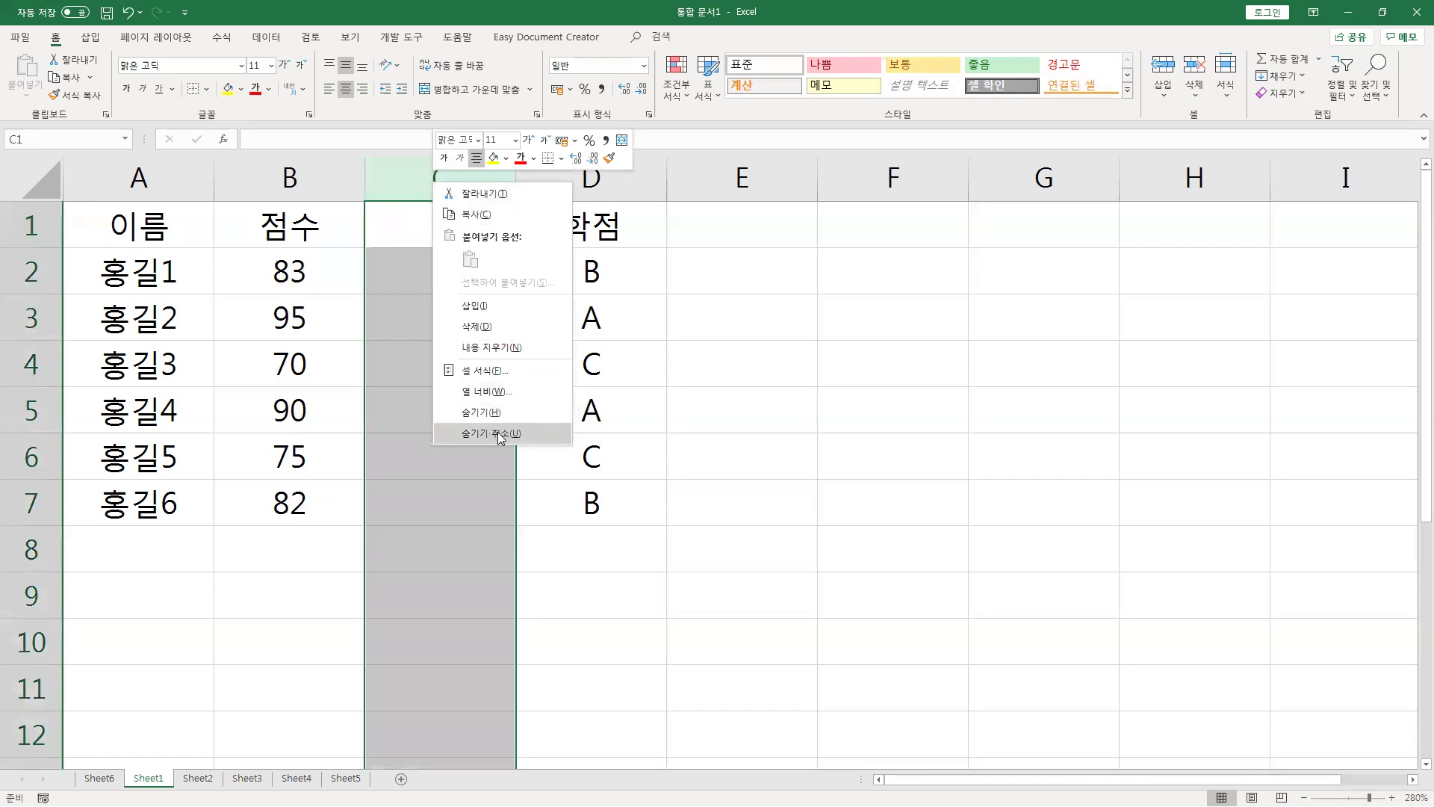
pyautogui.click(496, 412)
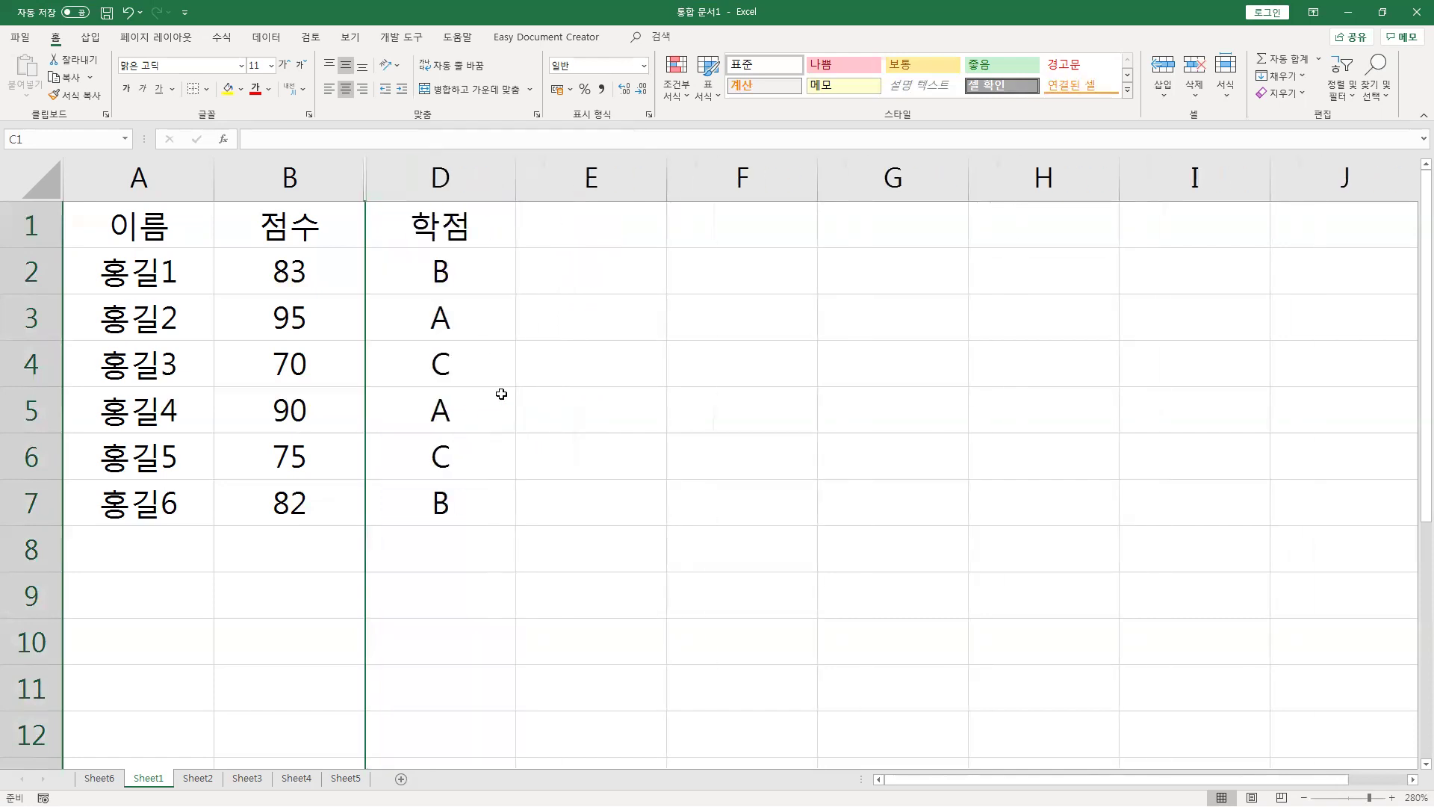
pyautogui.moveTo(179, 178); pyautogui.dragTo(422, 218)
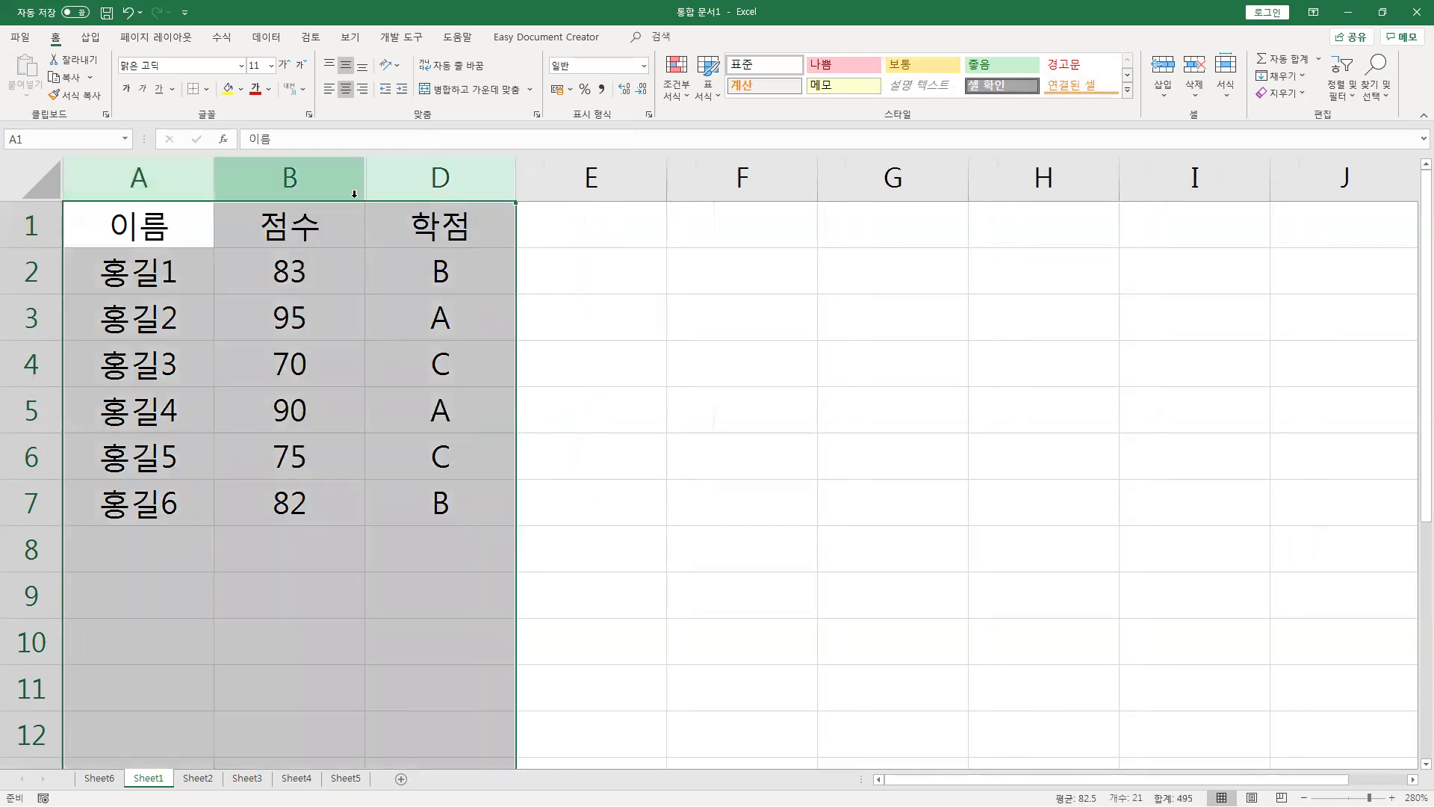
pyautogui.click(304, 447)
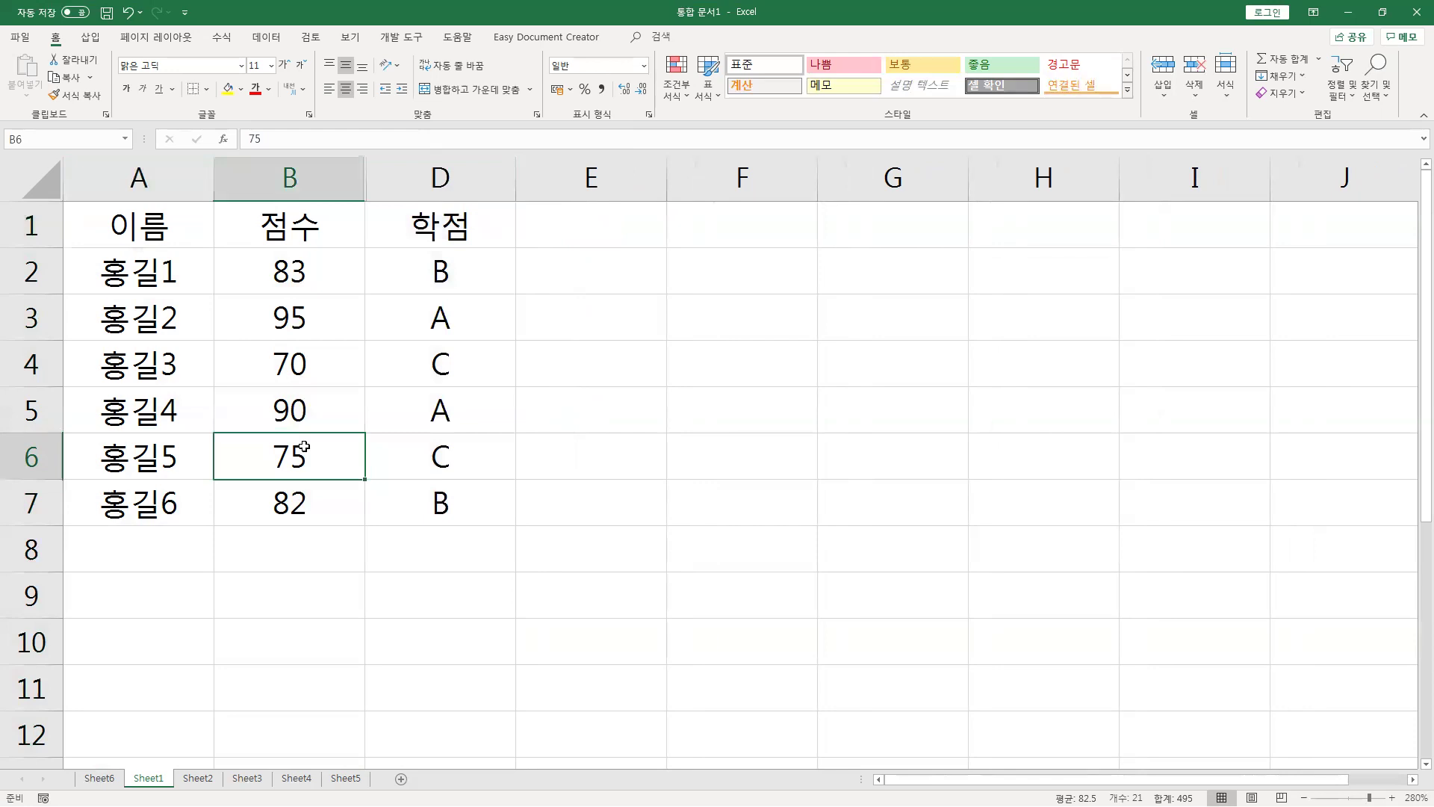
pyautogui.click(400, 270)
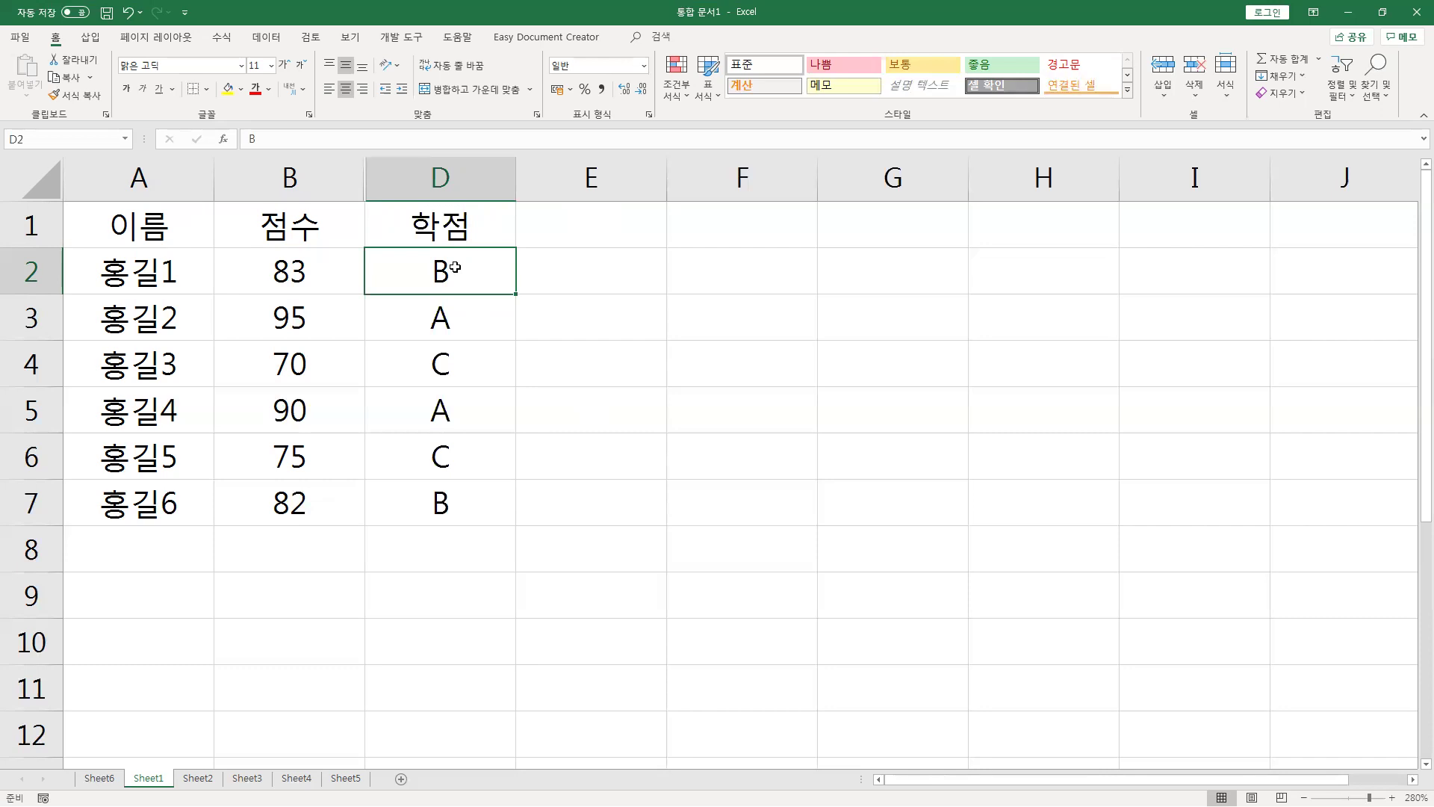
# Unhide the empty column C between 점수 and 학점 and delete it from the table.
pyautogui.moveTo(357, 190); pyautogui.dragTo(377, 178)
pyautogui.rightClick(400, 190)
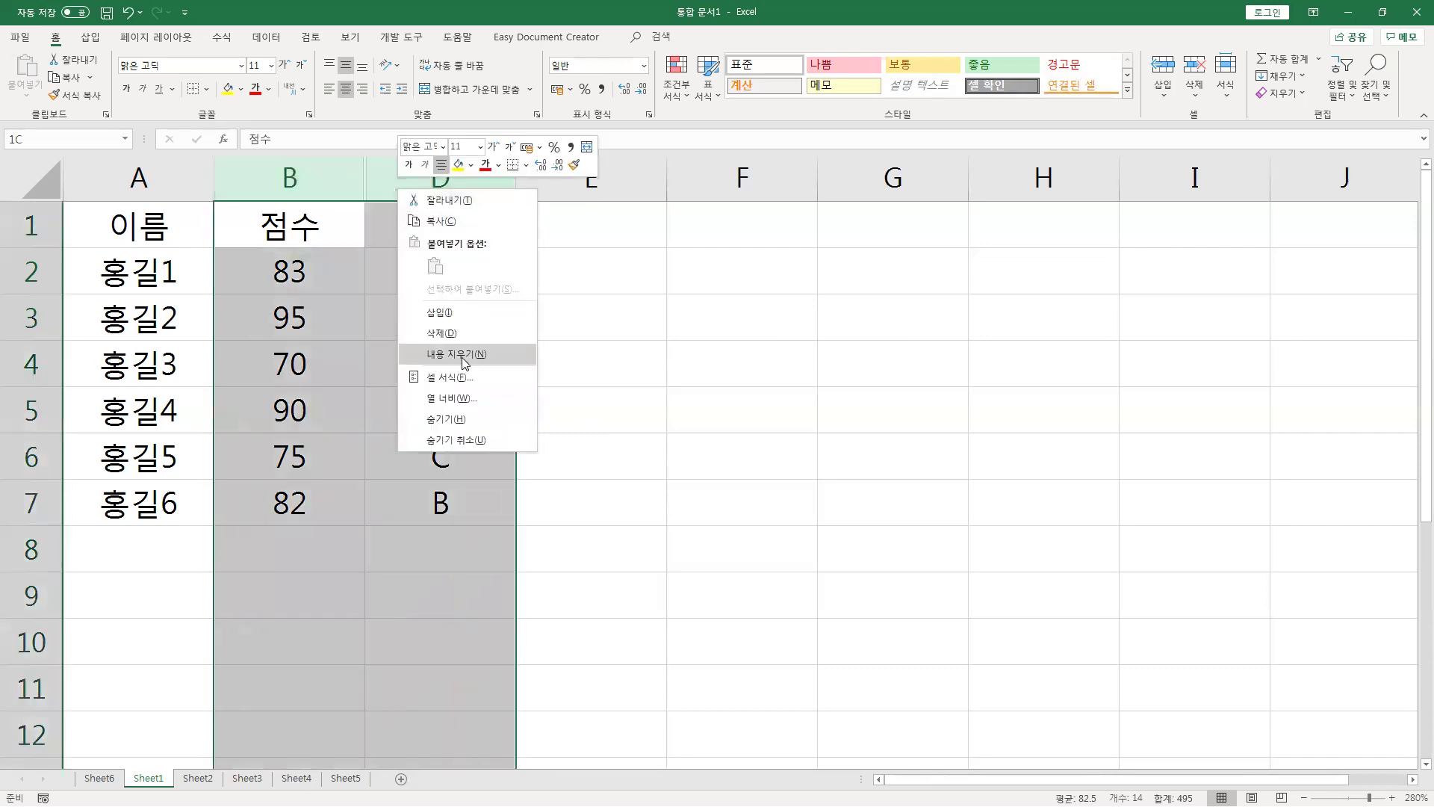
pyautogui.click(456, 440)
pyautogui.click(489, 351)
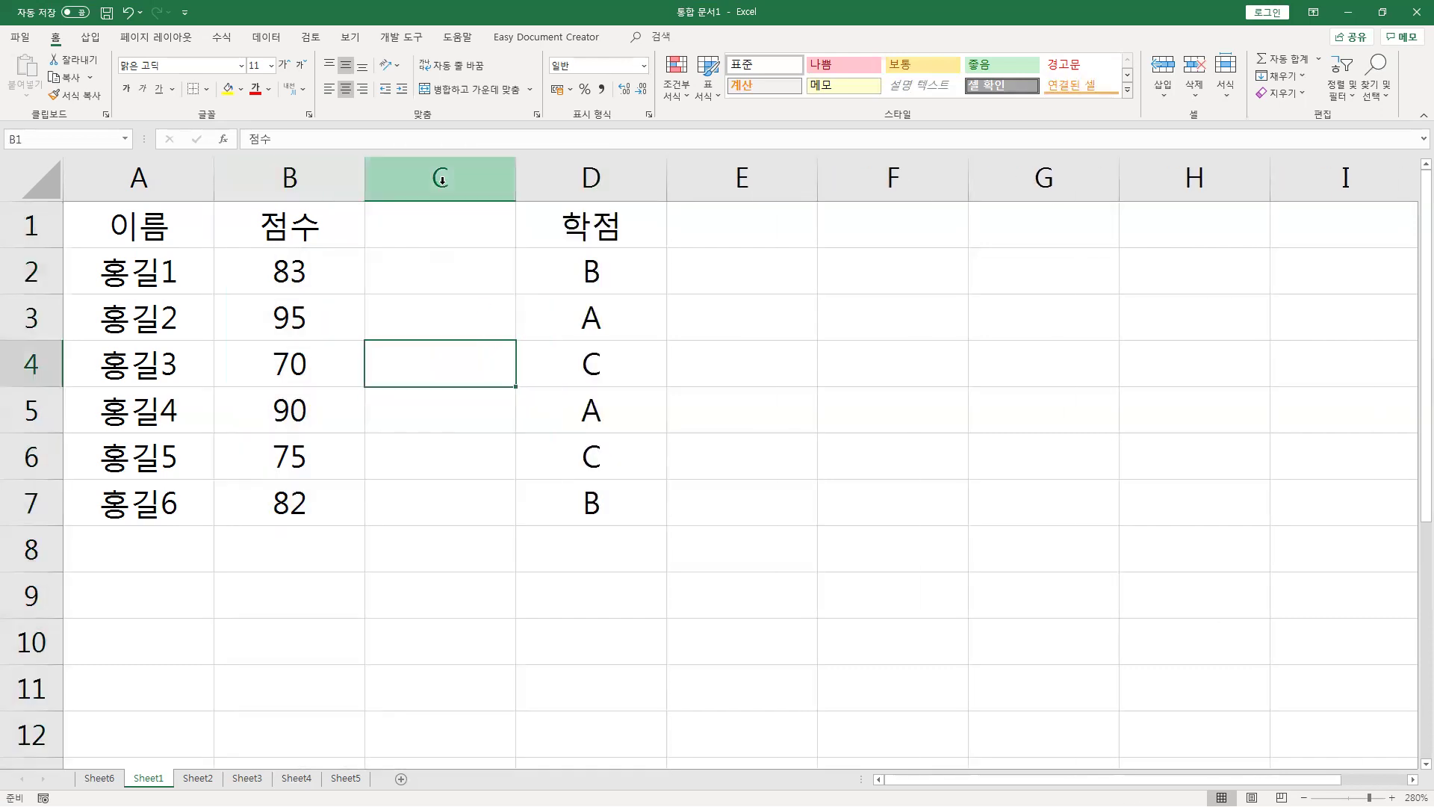
pyautogui.rightClick(441, 179)
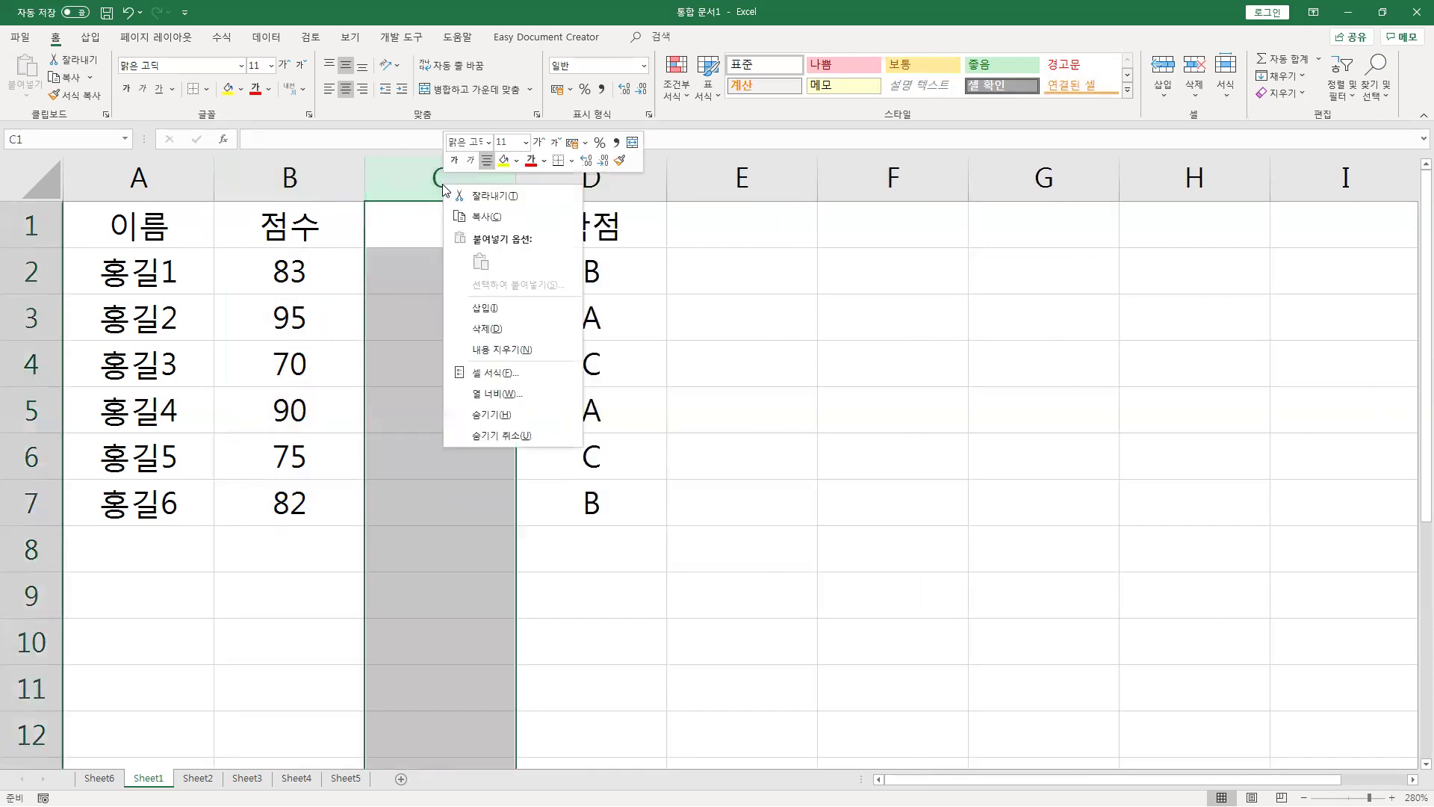
pyautogui.click(480, 329)
pyautogui.click(395, 404)
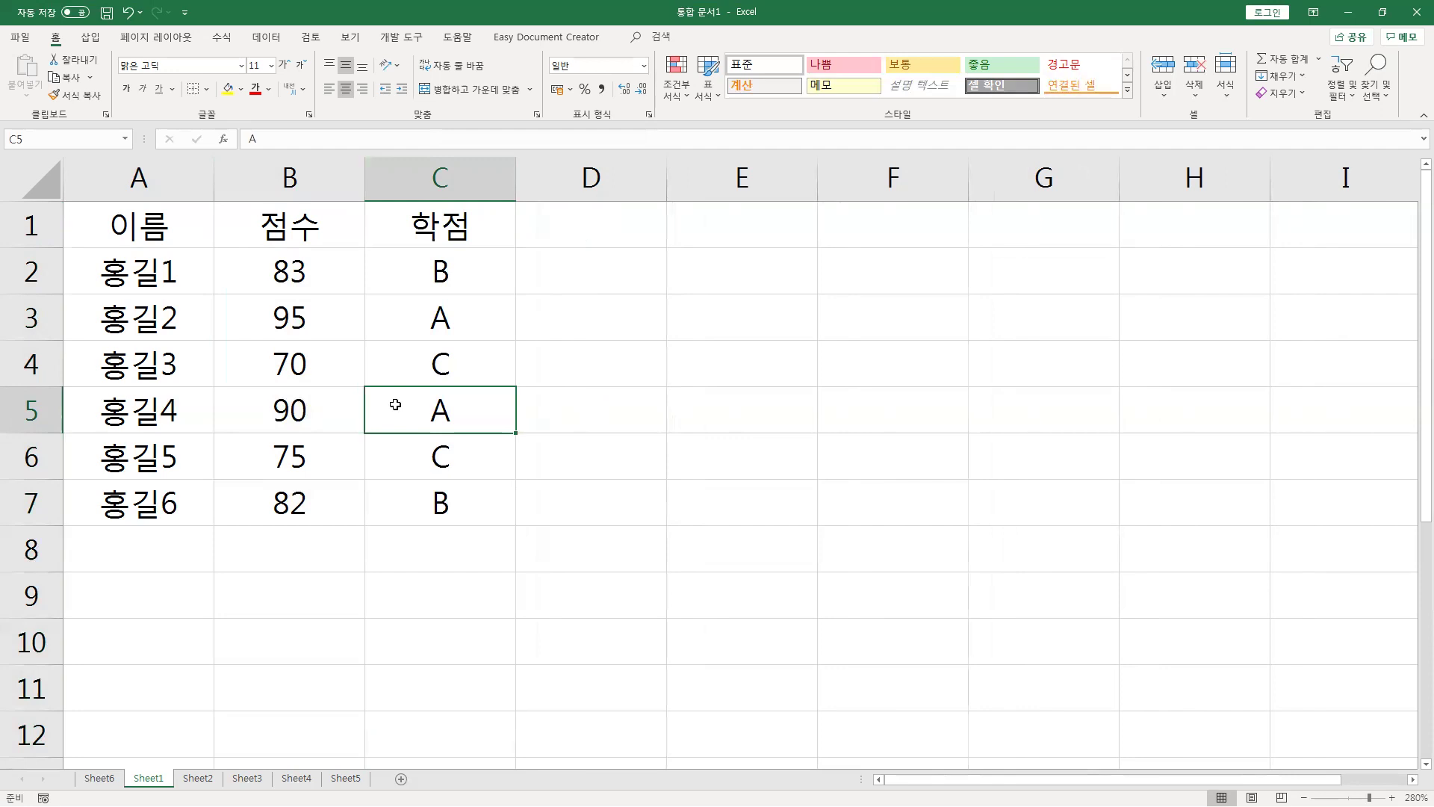
# Add a right border to the 점수 cells B1:B7 and undo it again.
pyautogui.moveTo(320, 238); pyautogui.dragTo(320, 512)
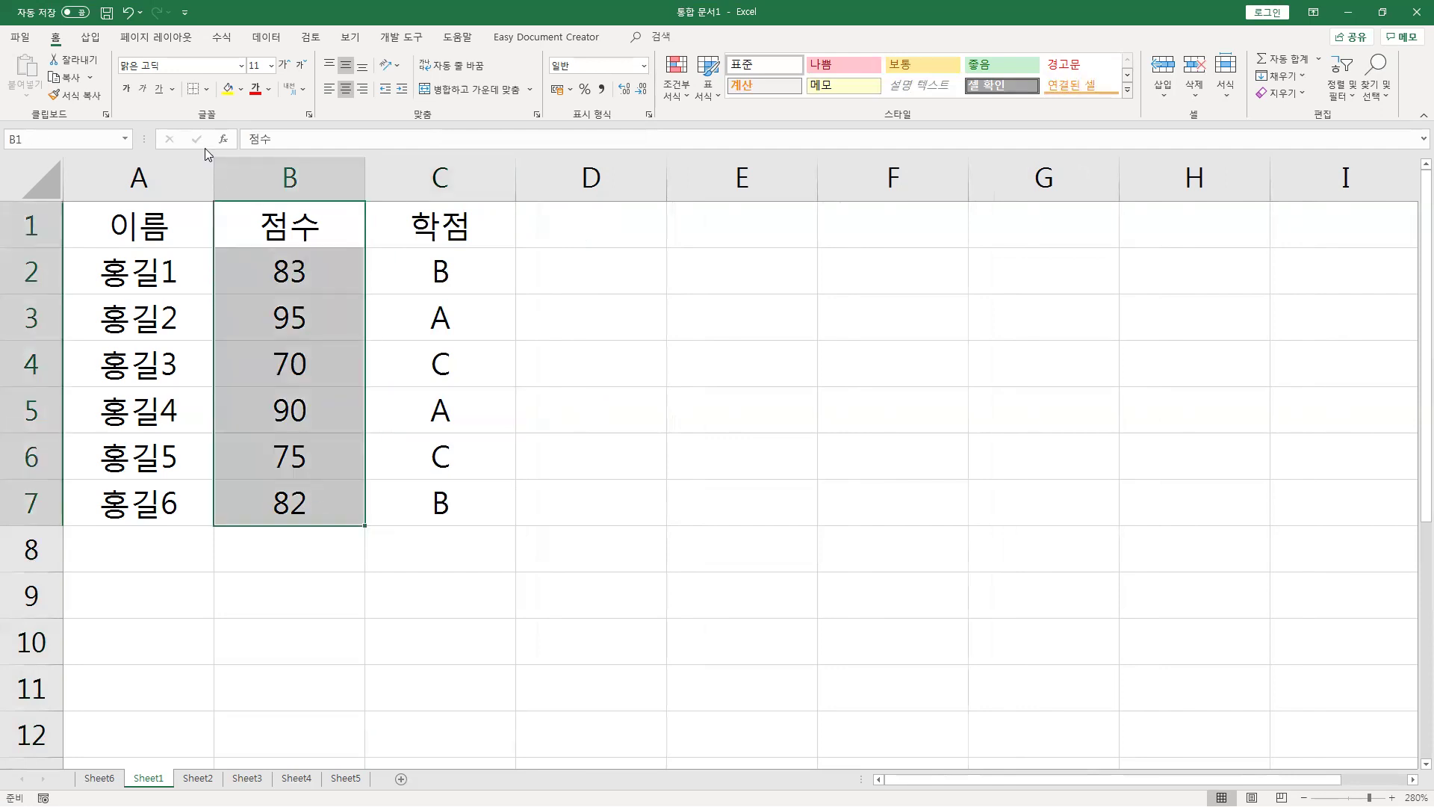
pyautogui.click(206, 89)
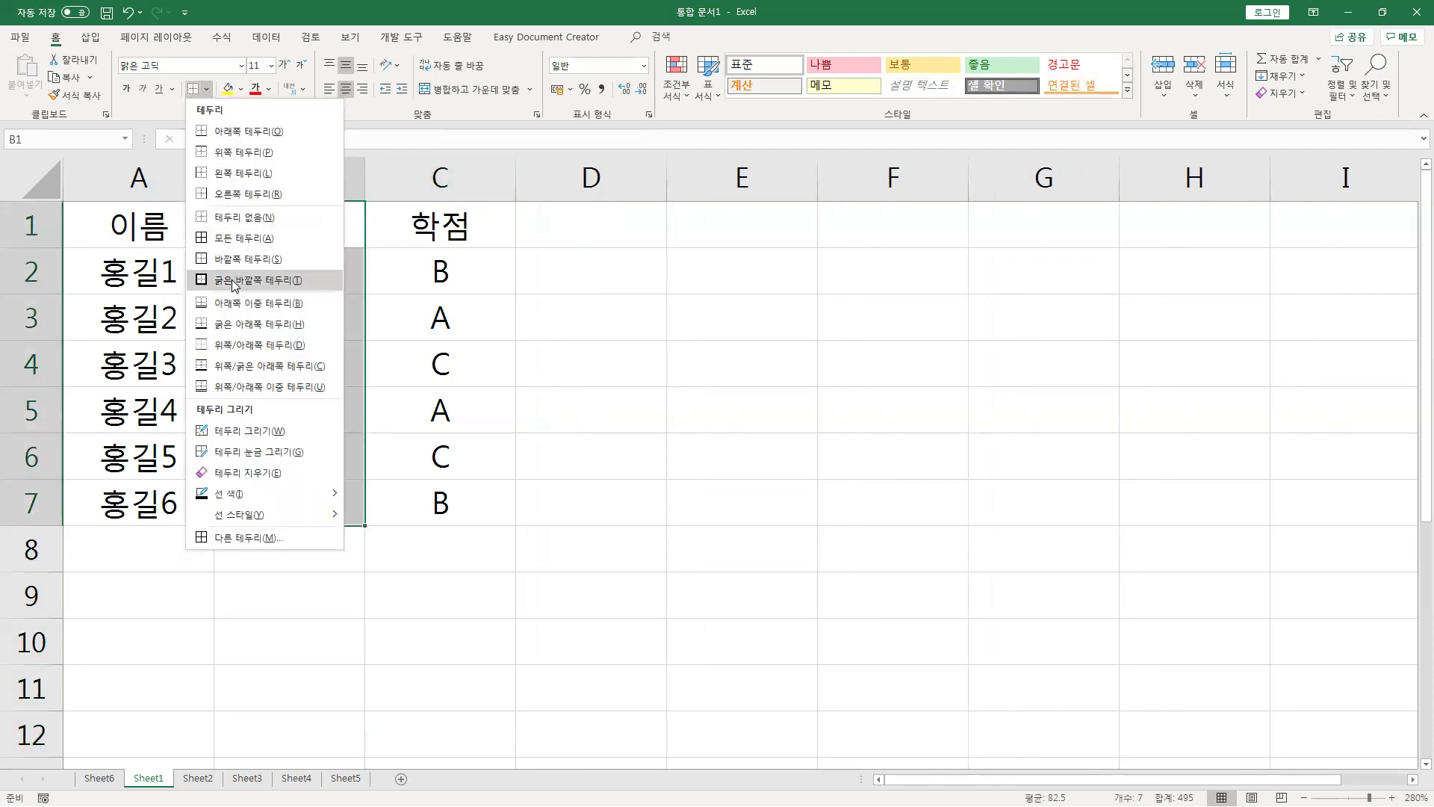
pyautogui.click(232, 194)
pyautogui.click(375, 317)
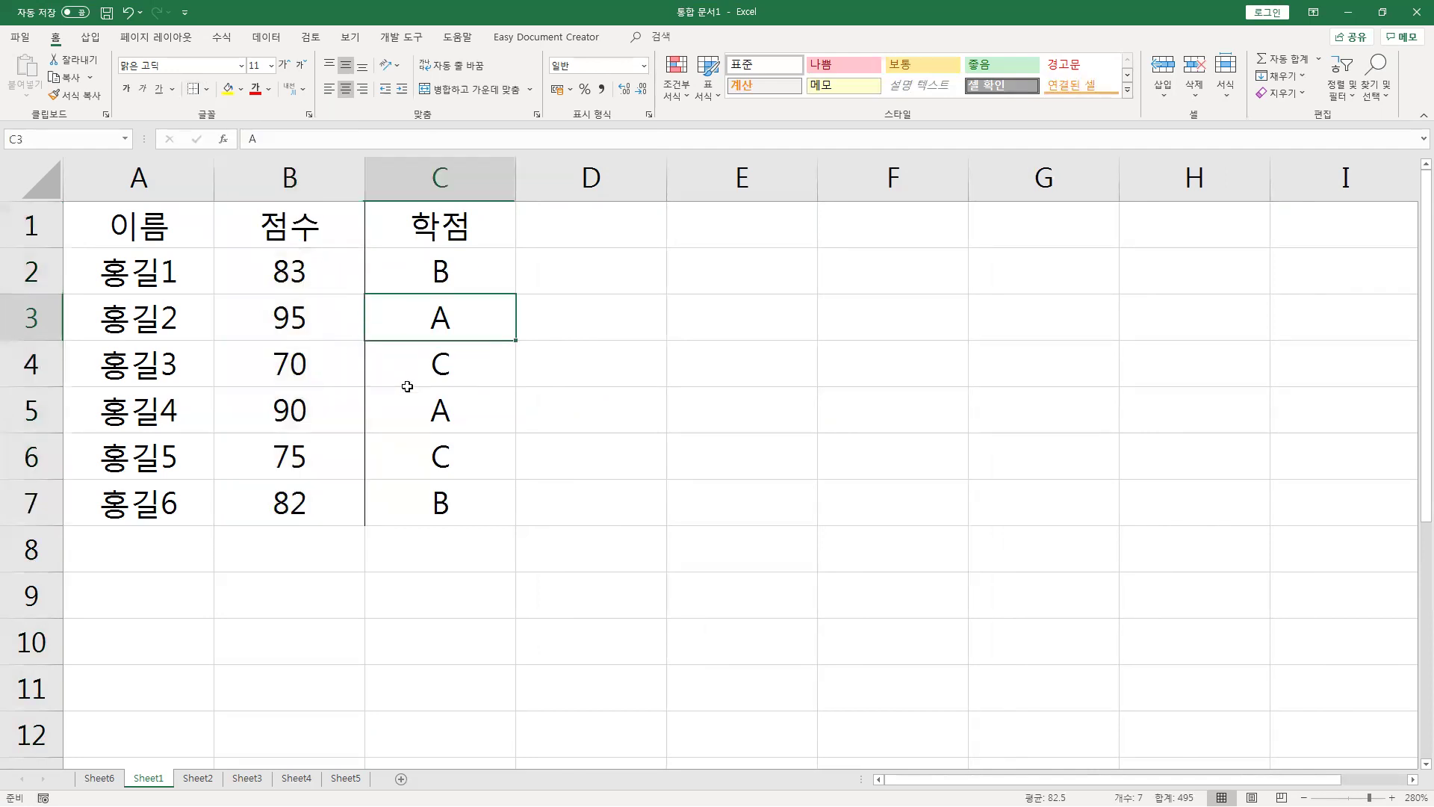
pyautogui.hotkey('ctrl', 'z')
pyautogui.click(400, 349)
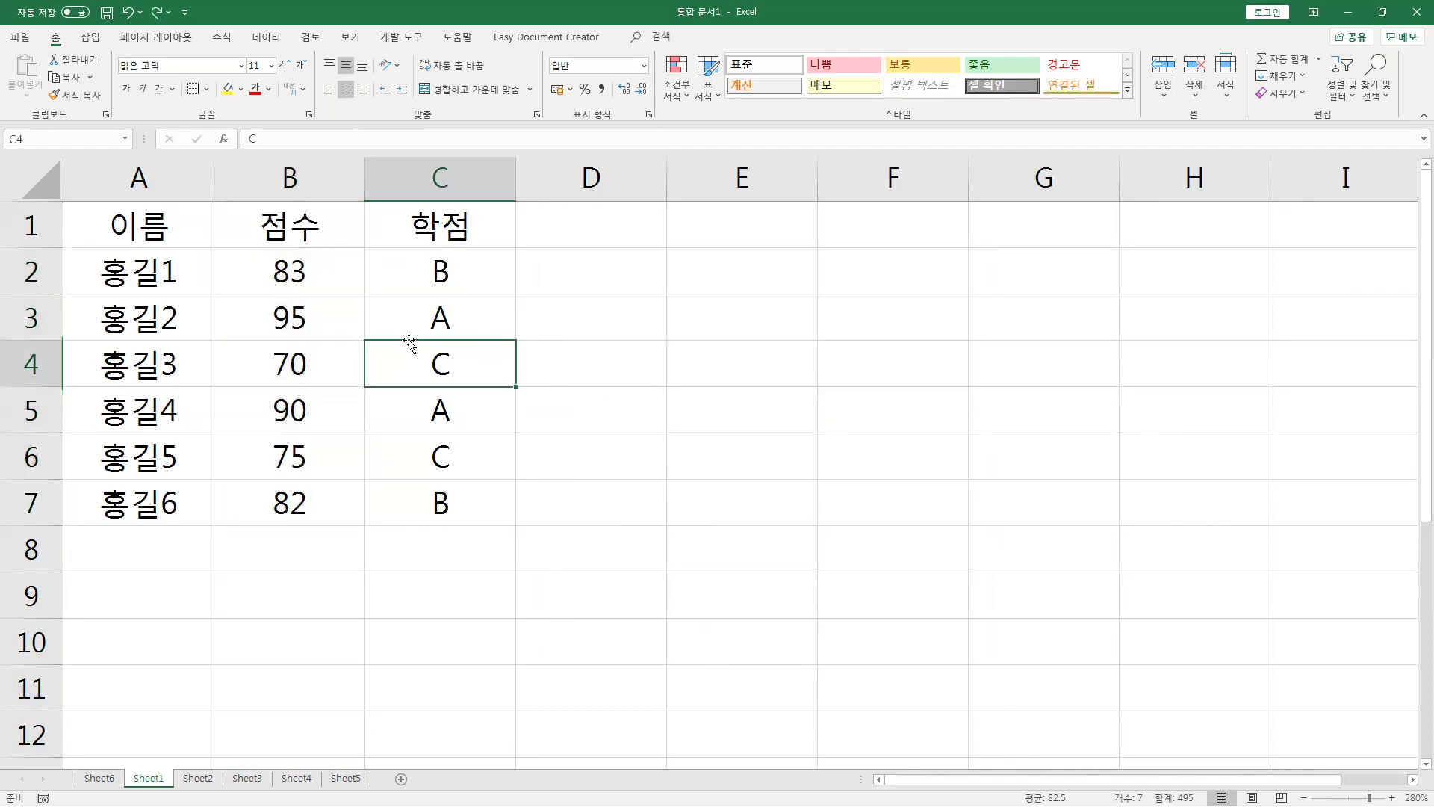
# Insert an empty column before the 학점 column and remove it again.
pyautogui.moveTo(331, 170); pyautogui.dragTo(374, 183)
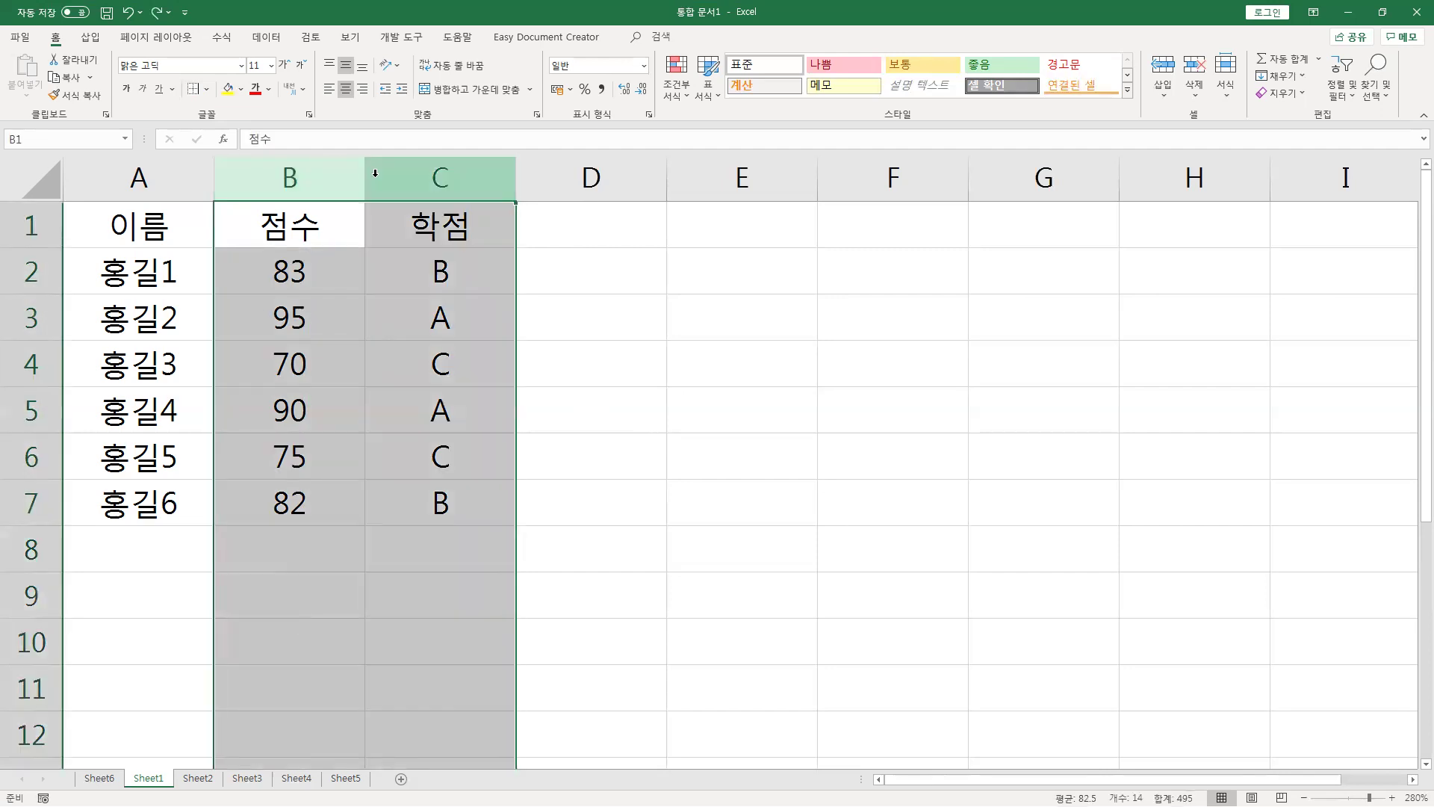
pyautogui.rightClick(369, 178)
pyautogui.click(392, 177)
pyautogui.rightClick(391, 176)
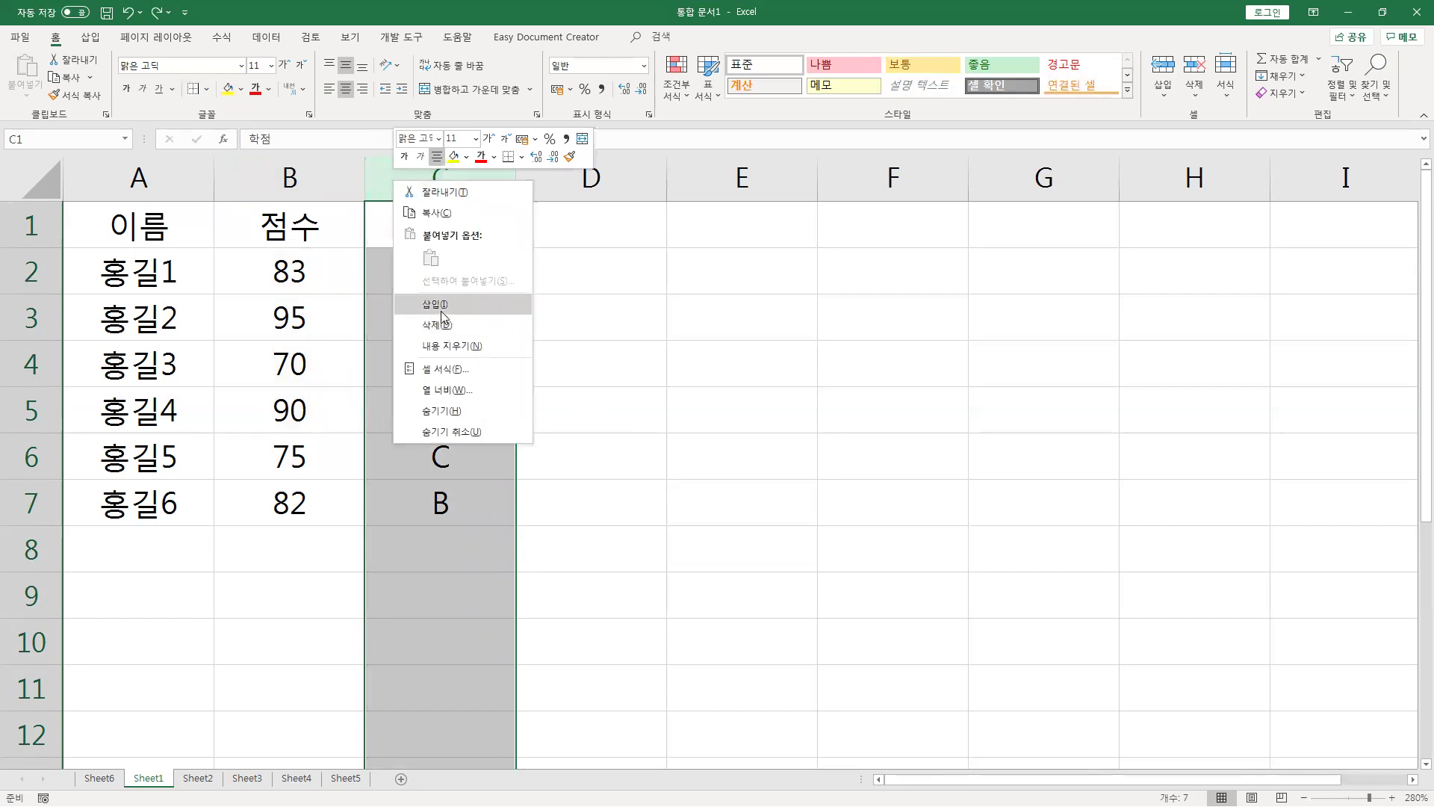
pyautogui.click(444, 303)
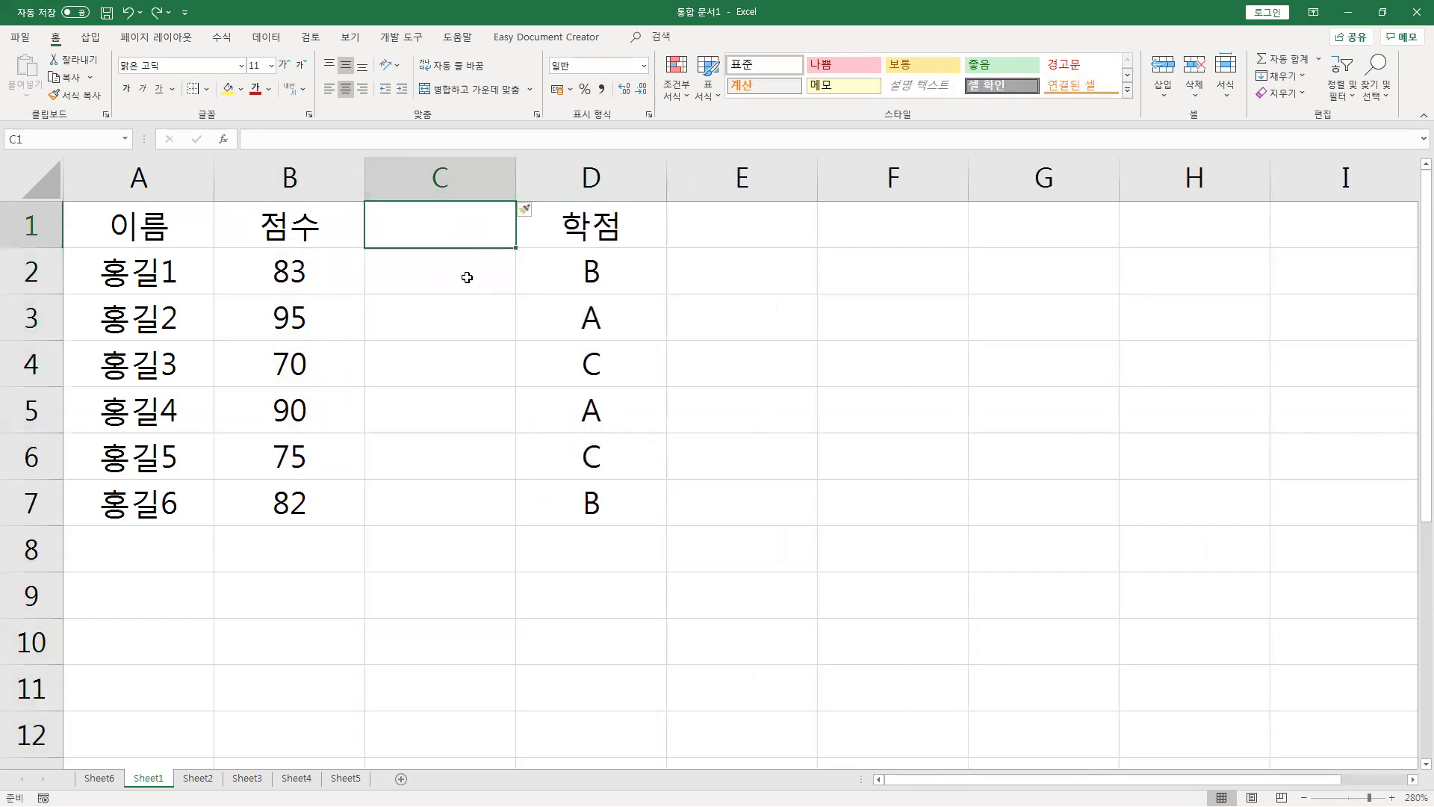
pyautogui.click(428, 178)
pyautogui.rightClick(427, 174)
pyautogui.click(466, 314)
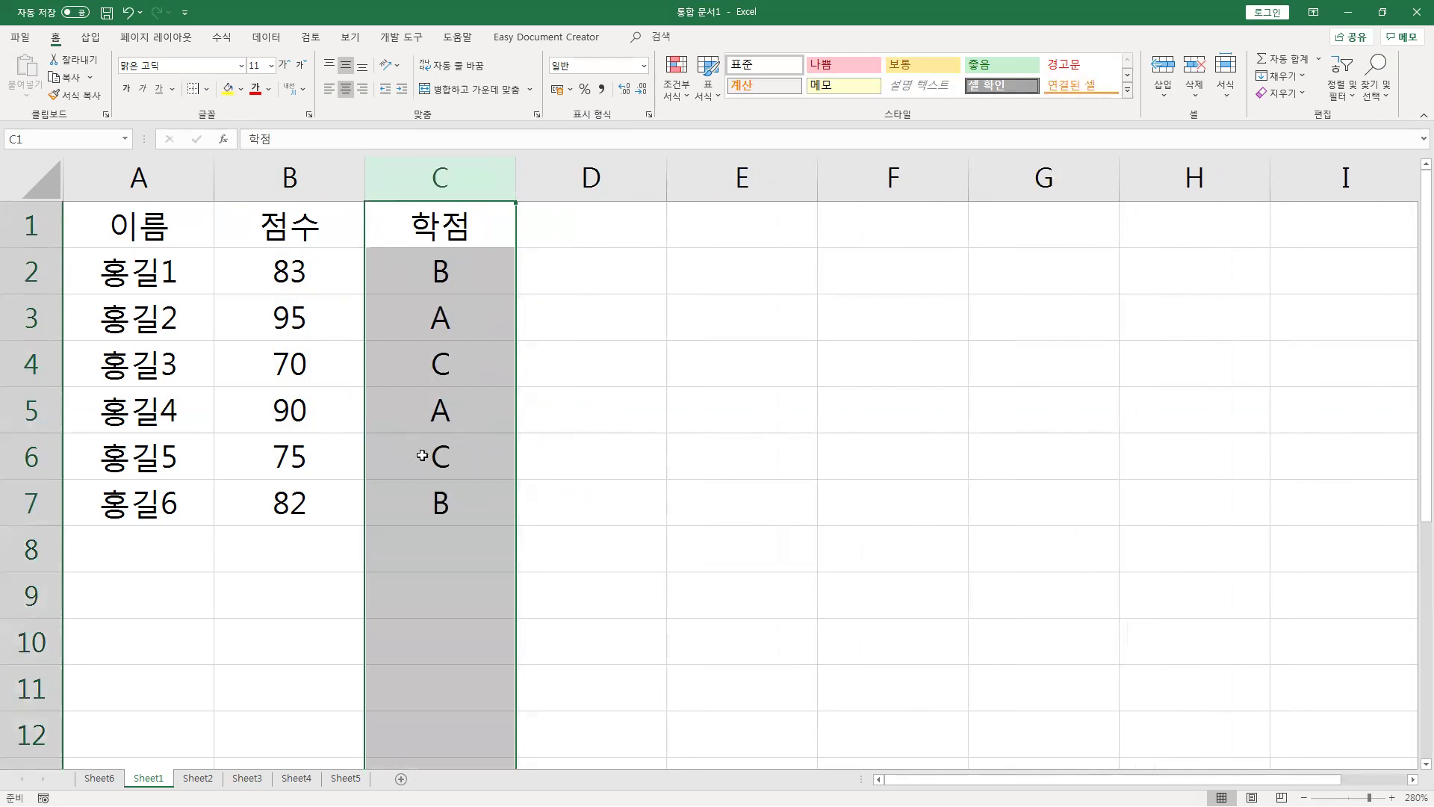
pyautogui.click(448, 475)
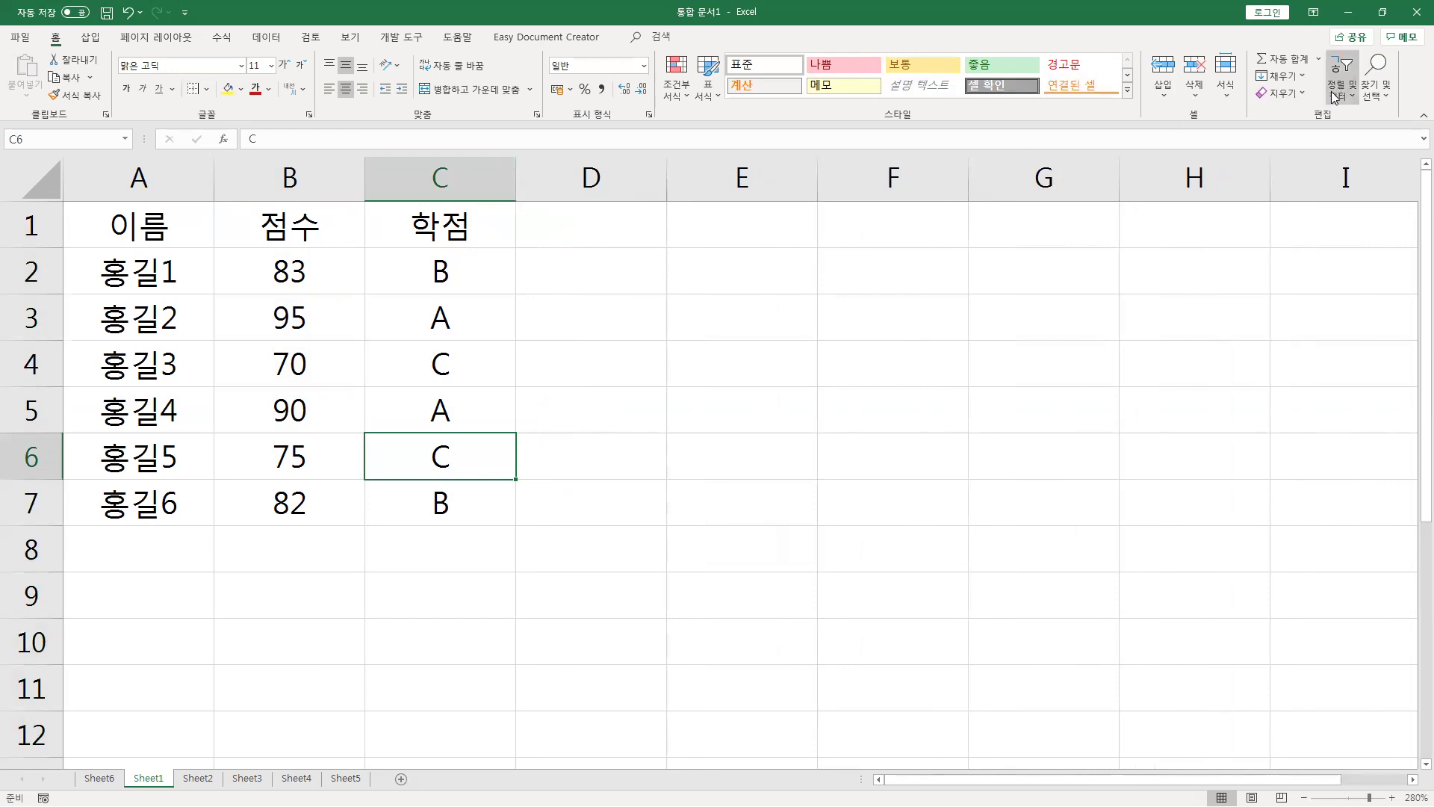
# Turn on filtering for the 이름, 점수 and 학점 headers.
pyautogui.click(305, 229)
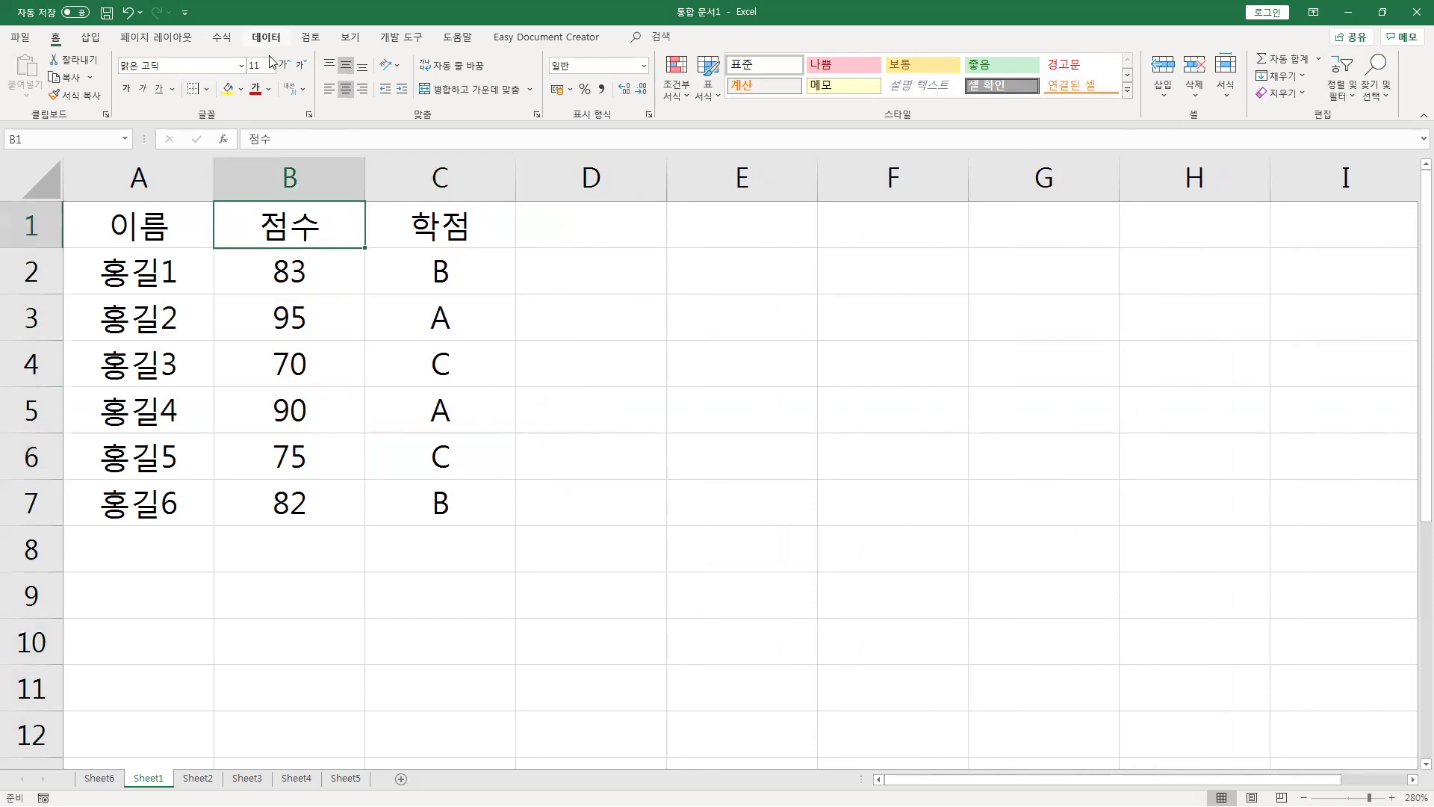
pyautogui.click(151, 216)
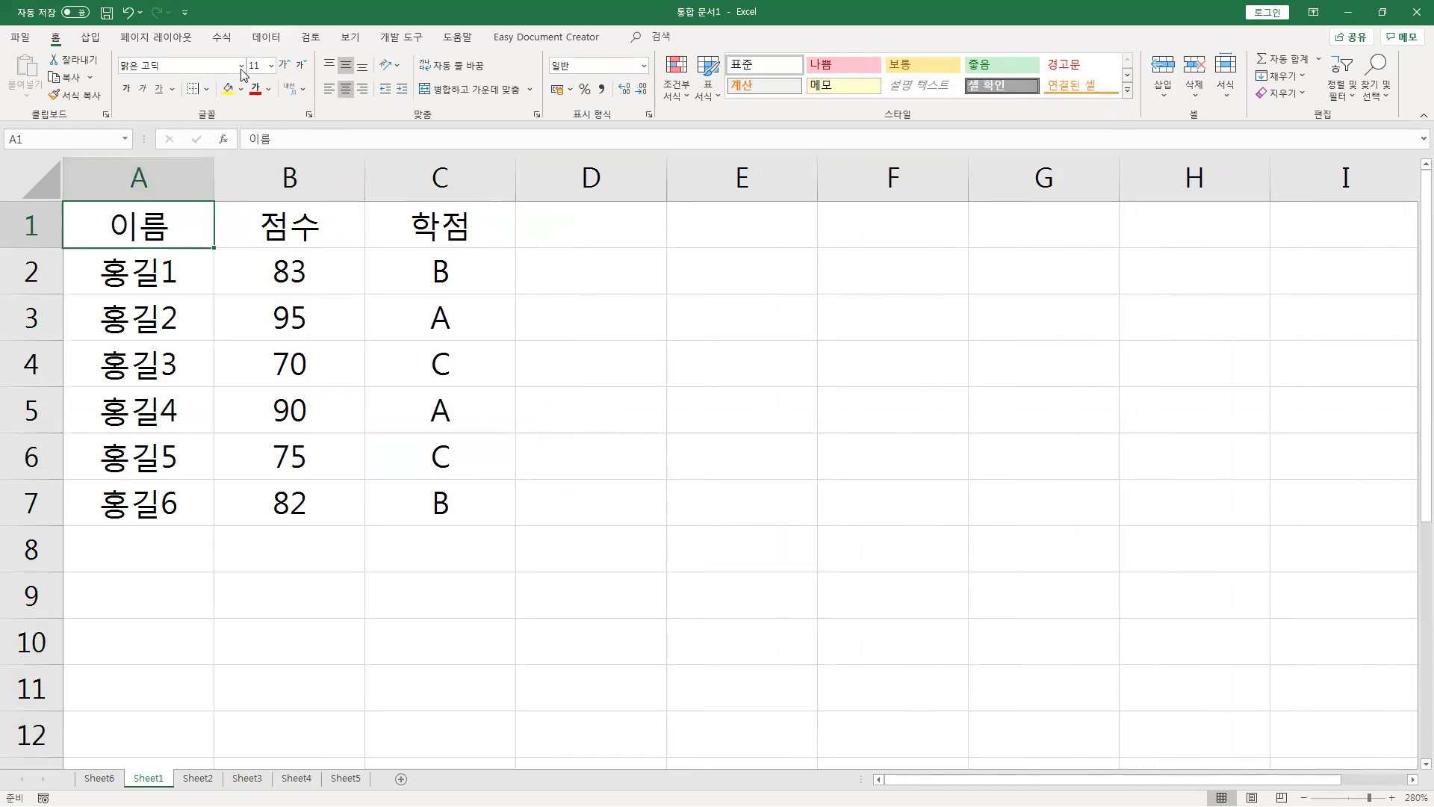
pyautogui.click(267, 37)
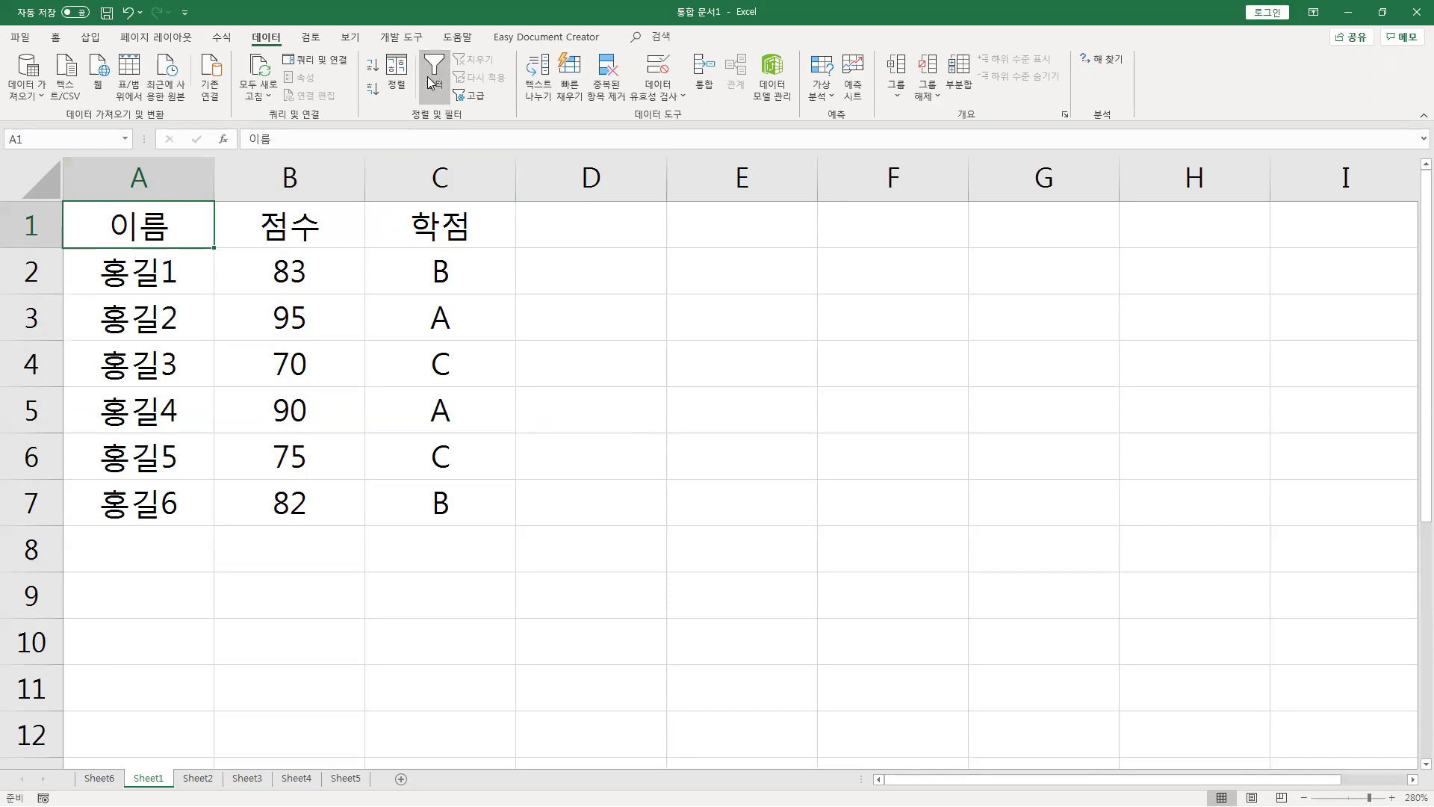
pyautogui.click(423, 79)
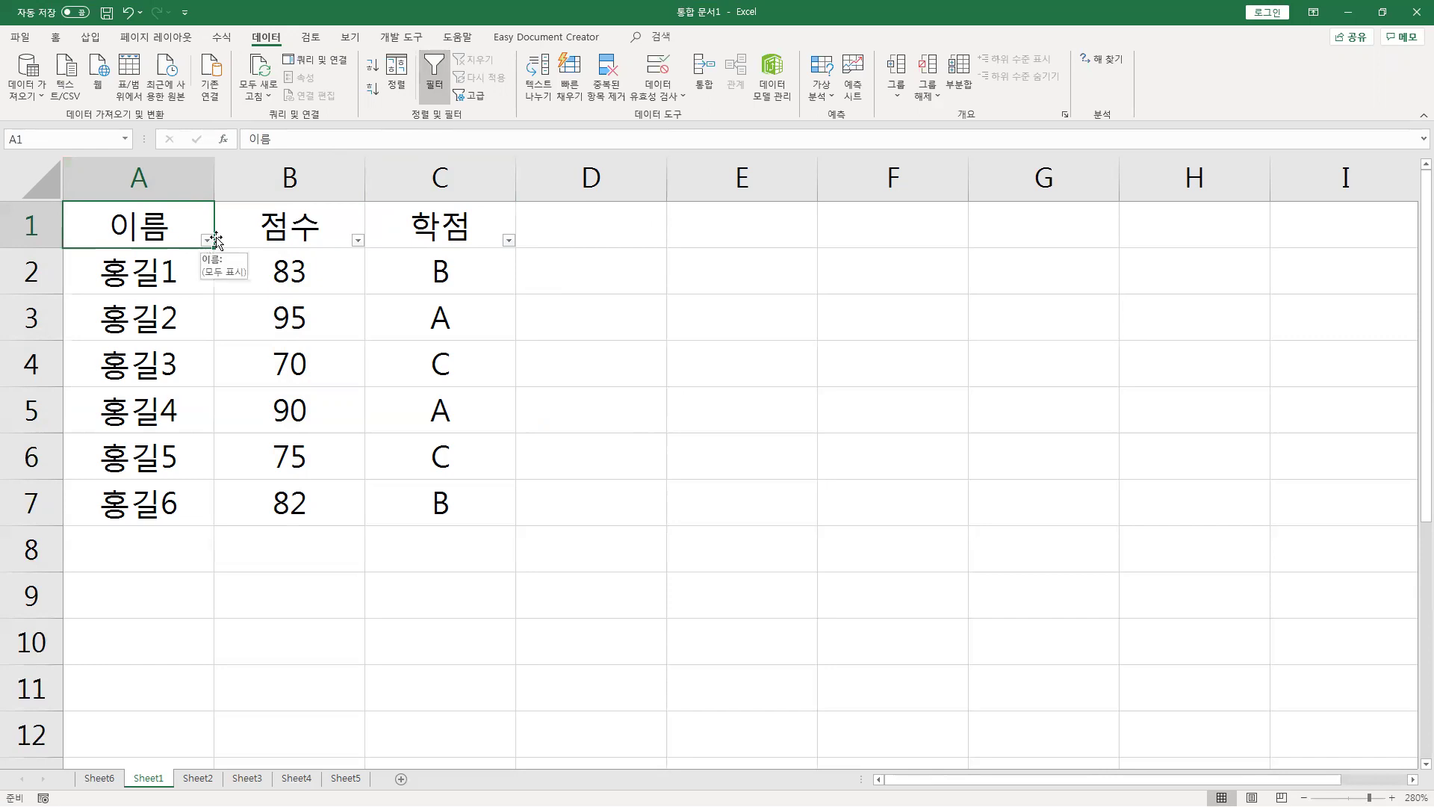
pyautogui.click(358, 242)
# Fill the header cells A1:C1 with gray.
pyautogui.moveTo(159, 224); pyautogui.dragTo(448, 224)
pyautogui.click(55, 36)
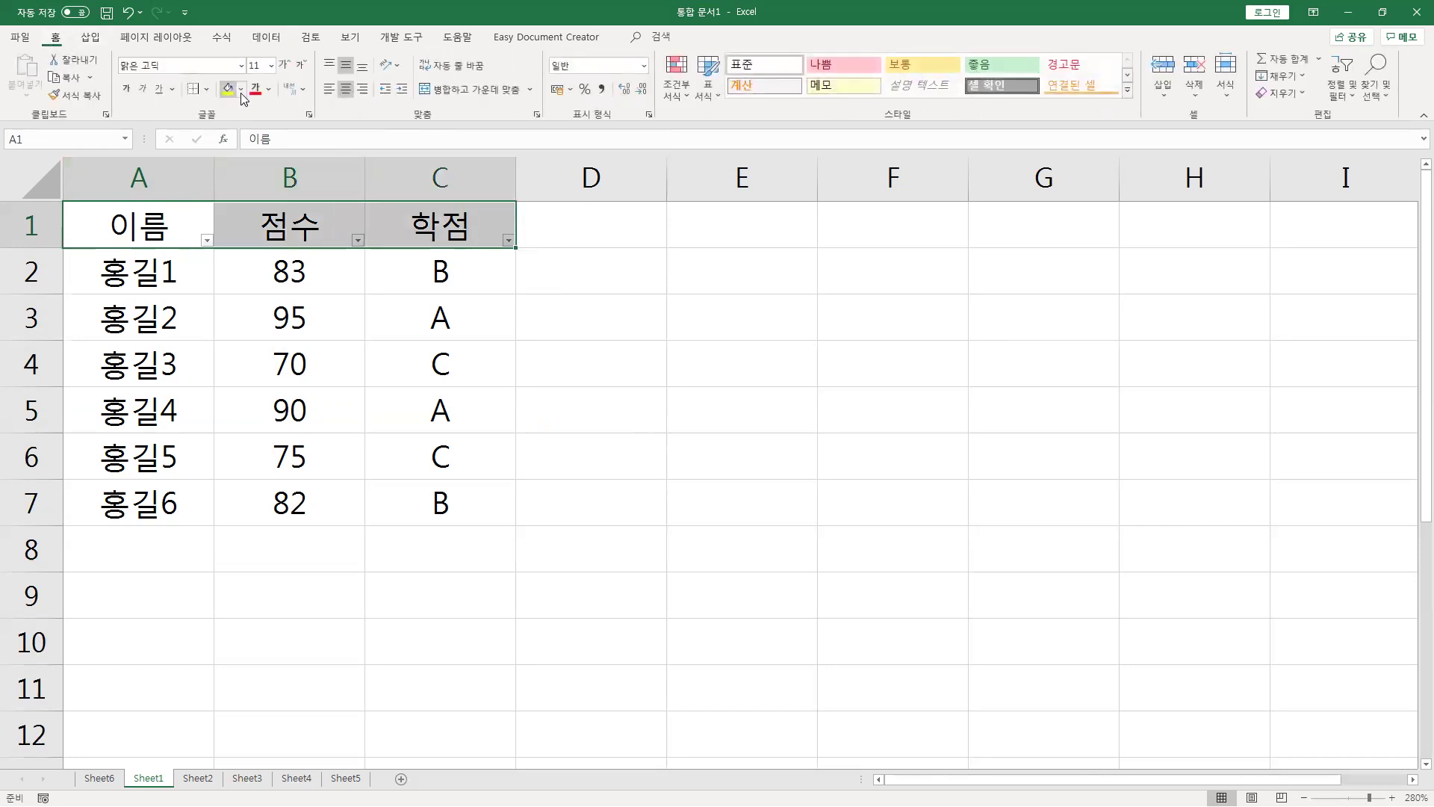
pyautogui.click(240, 90)
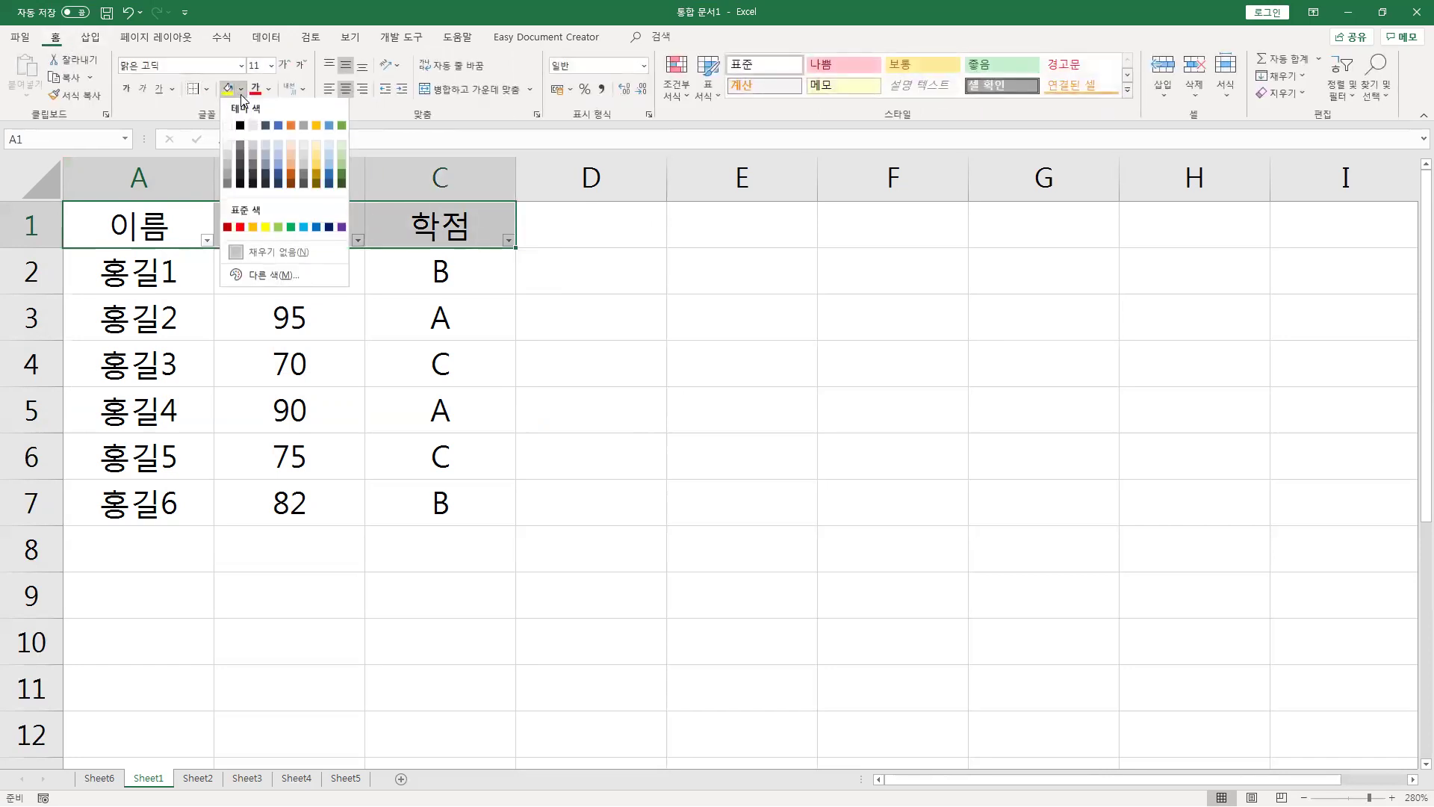
pyautogui.click(227, 170)
# Sort the table by 점수 in descending order and re-sort it by 이름 in ascending order.
pyautogui.click(356, 244)
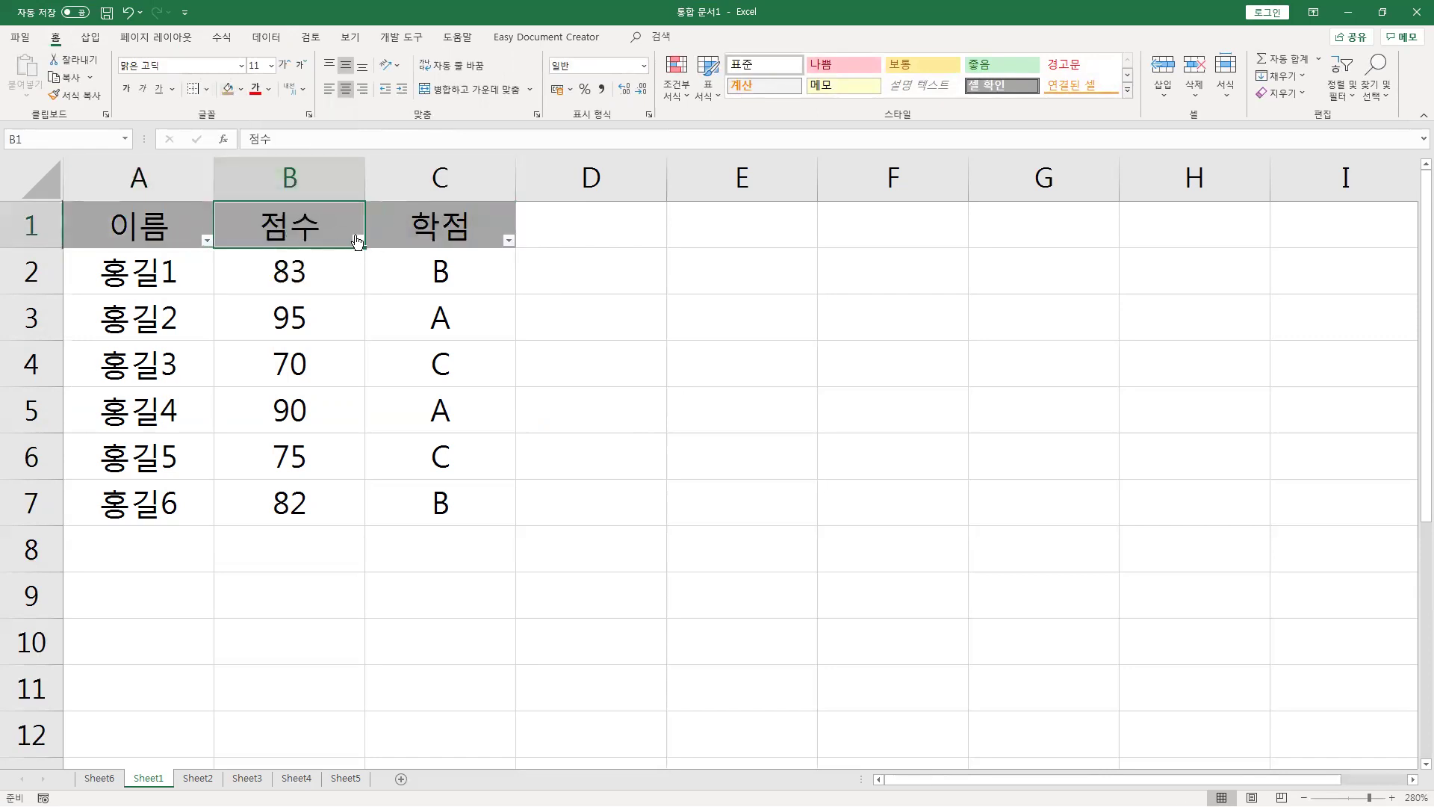
pyautogui.click(358, 240)
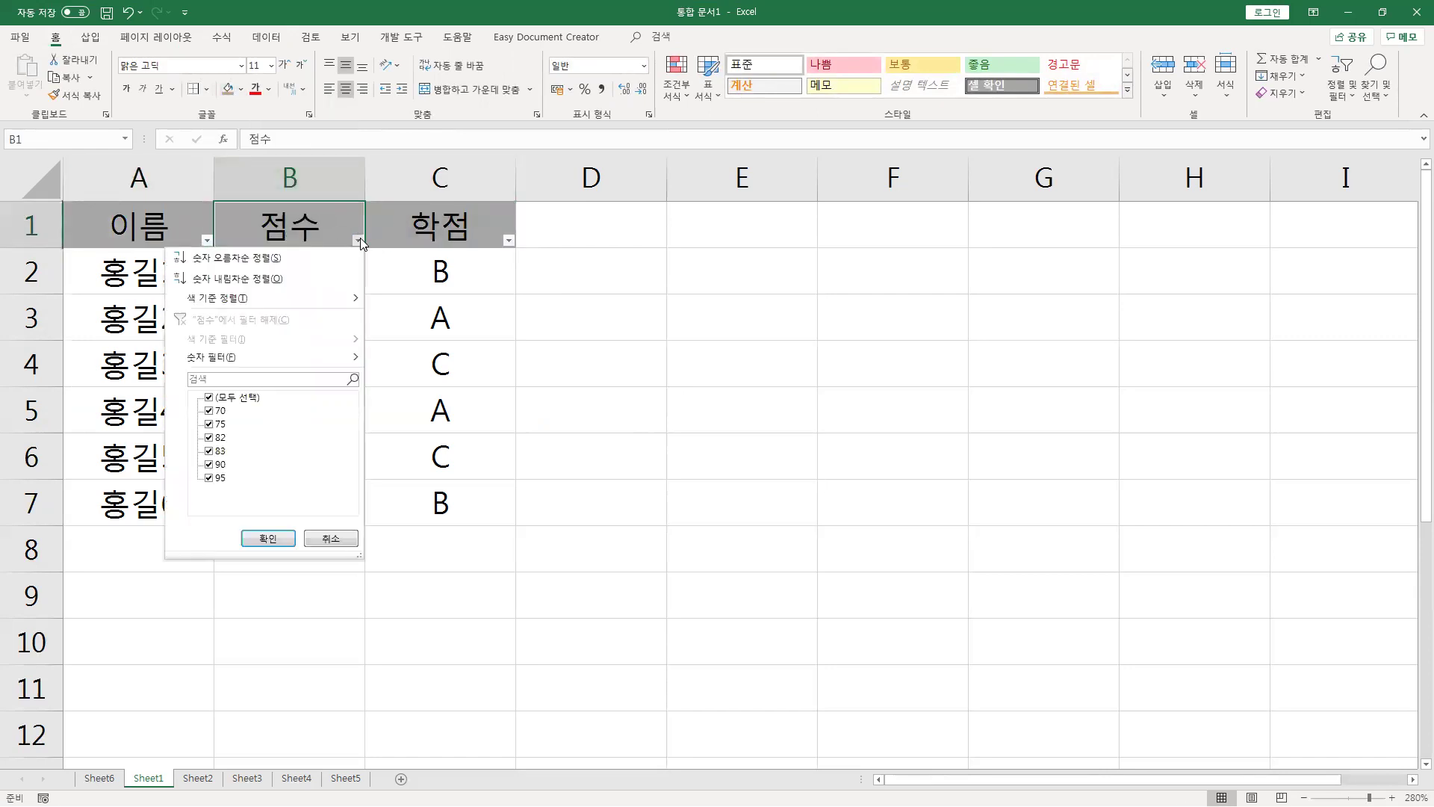
pyautogui.click(244, 280)
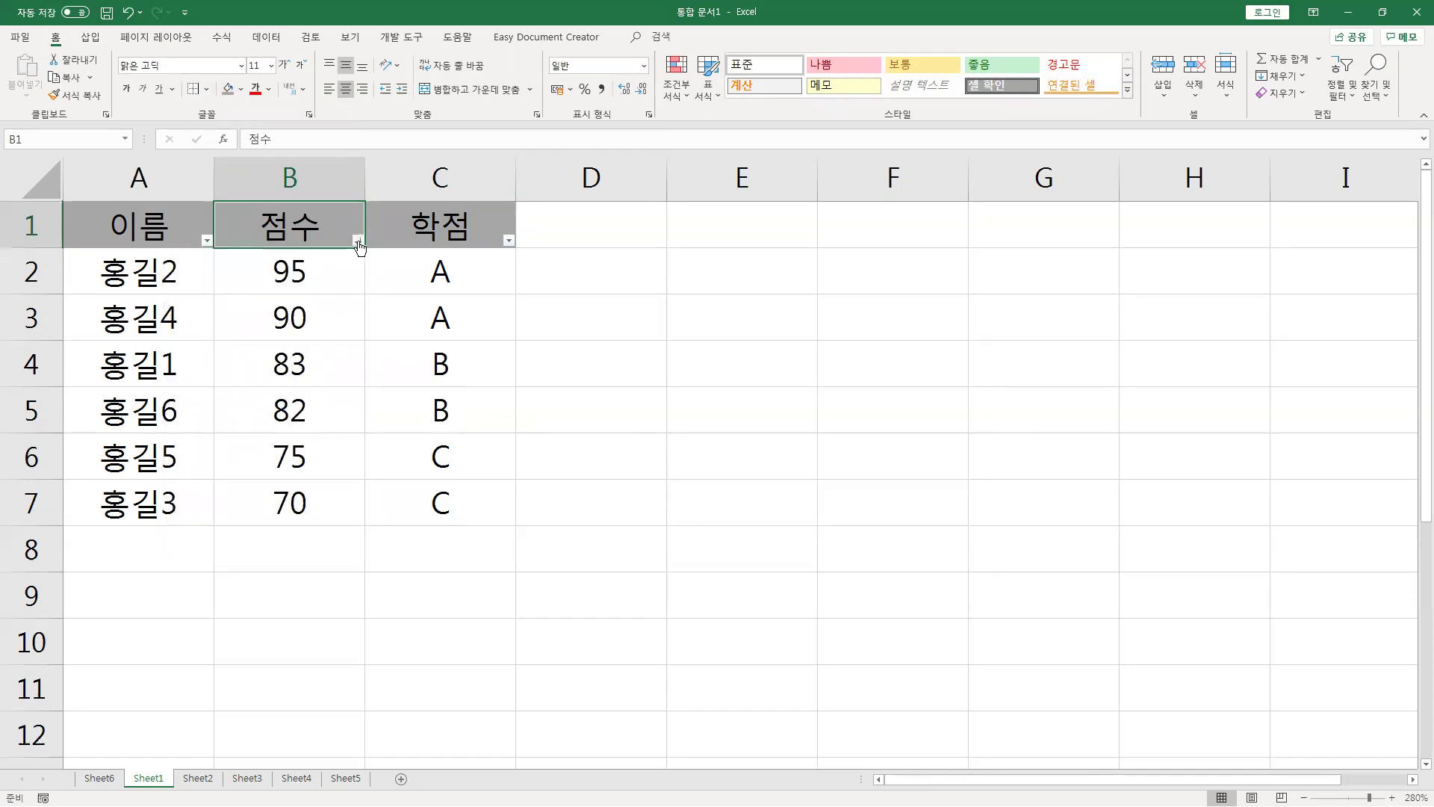
pyautogui.click(206, 240)
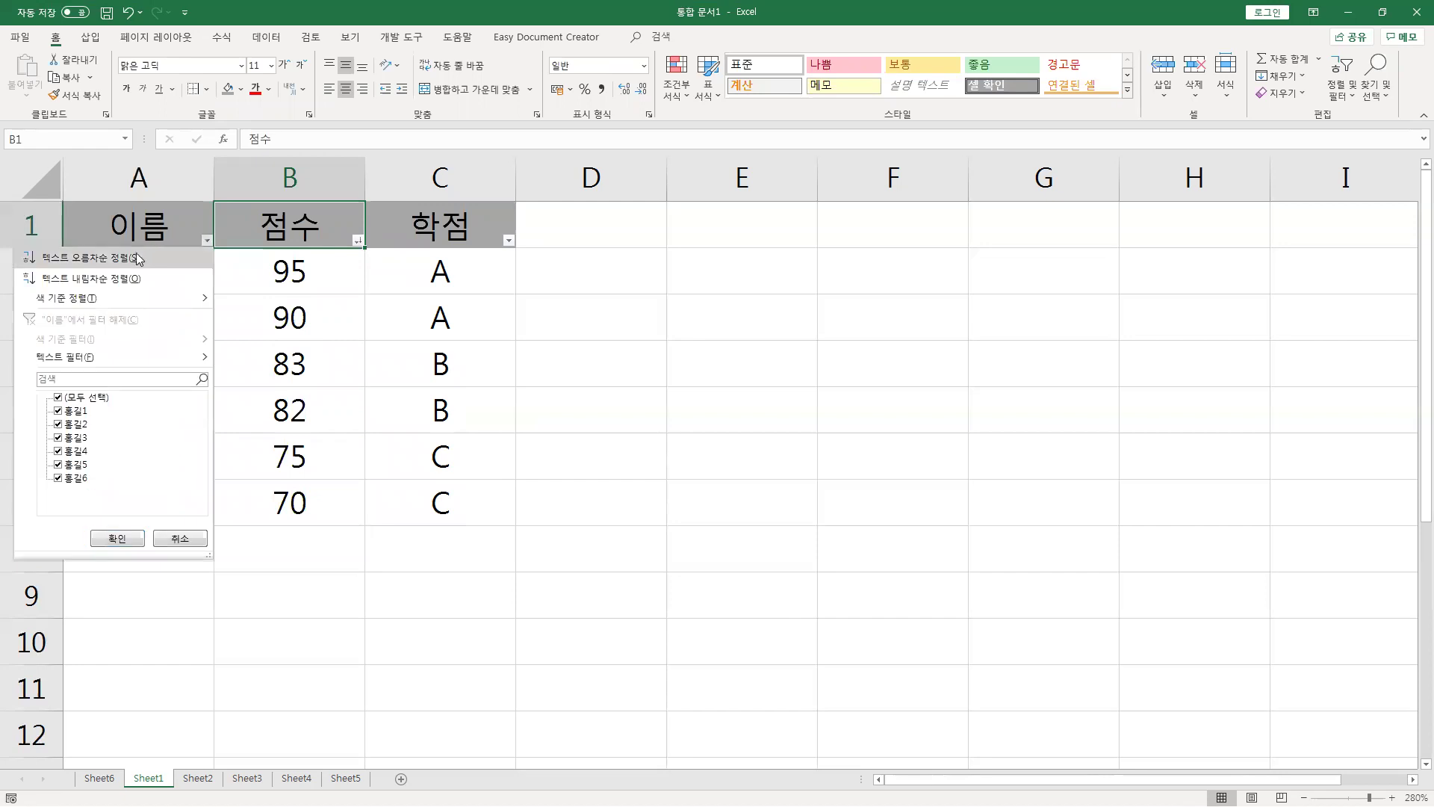
pyautogui.click(132, 259)
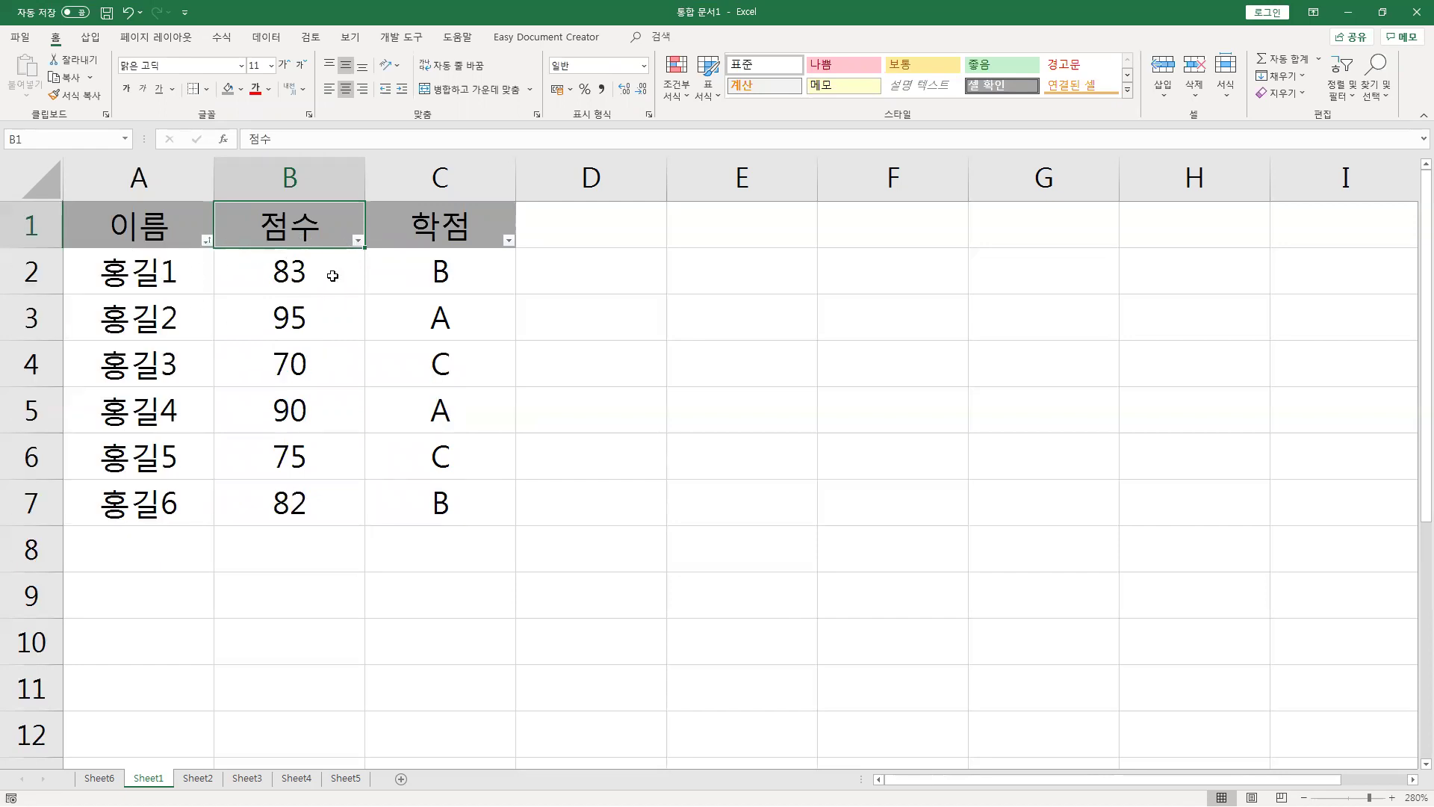
# Clear the grades in C2:C7 and turn off the filter on the header row.
pyautogui.click(362, 274)
pyautogui.moveTo(378, 275); pyautogui.dragTo(476, 492)
pyautogui.press('Delete')
pyautogui.click(451, 217)
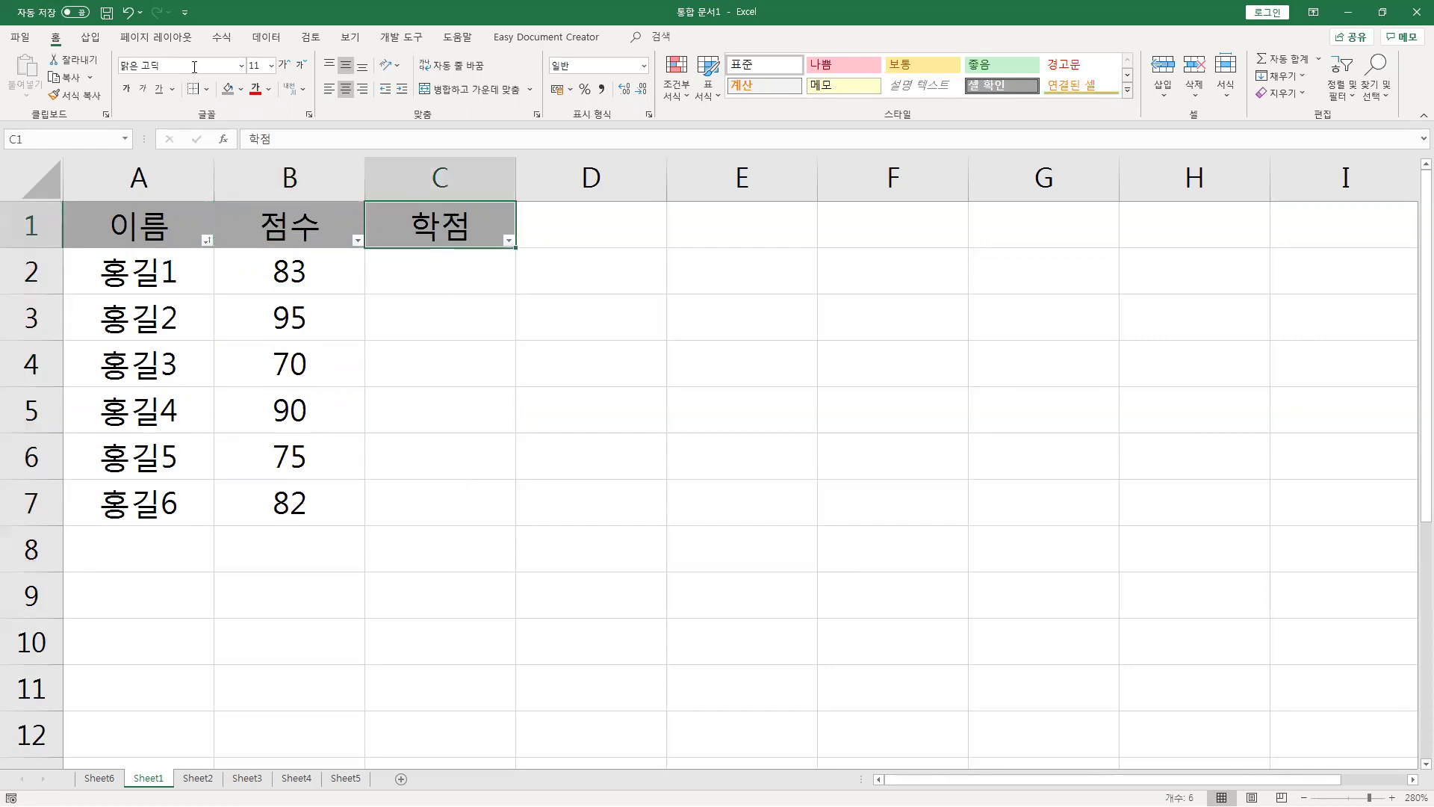
pyautogui.click(264, 39)
# Insert an empty column before the 학점 column and hide it.
pyautogui.click(388, 178)
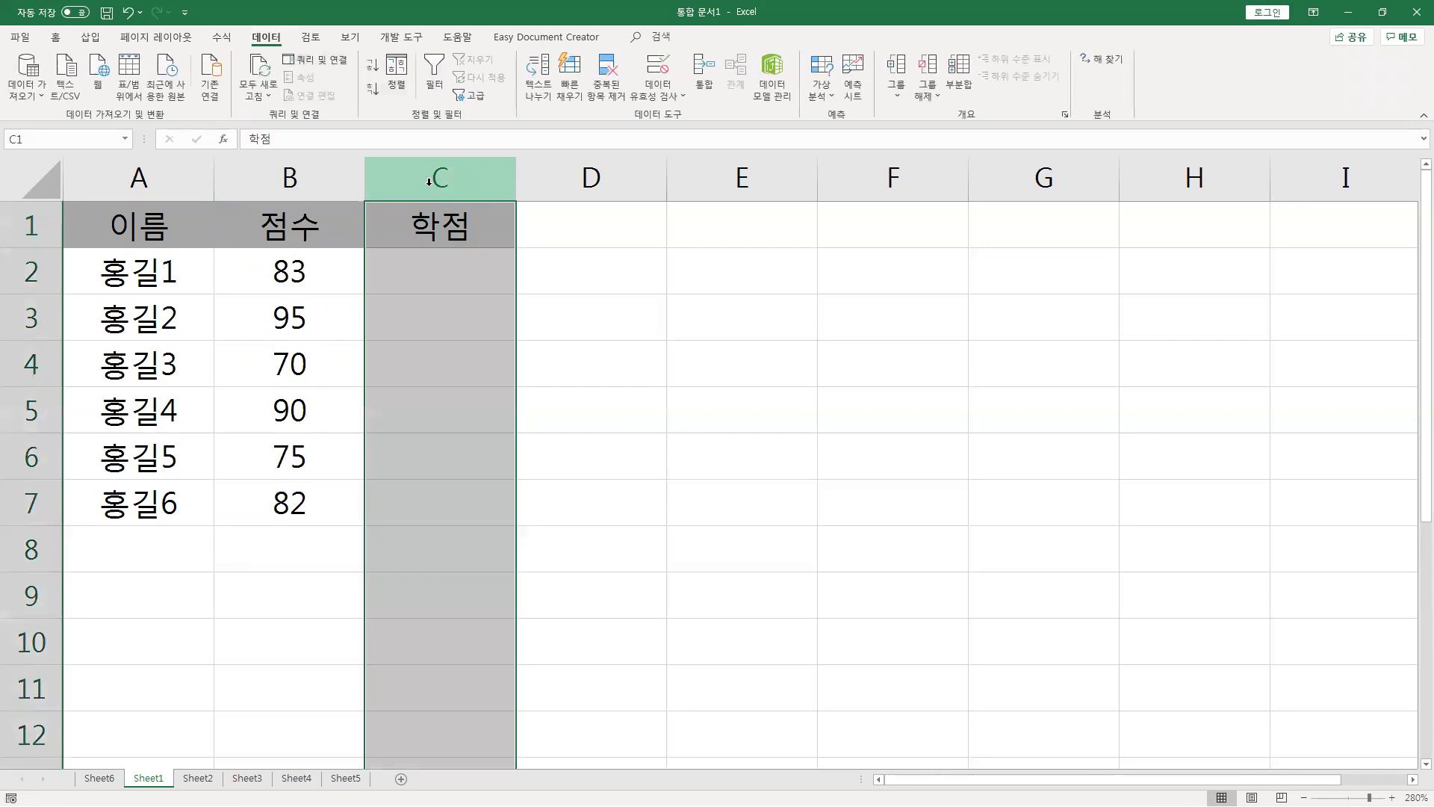
pyautogui.rightClick(433, 183)
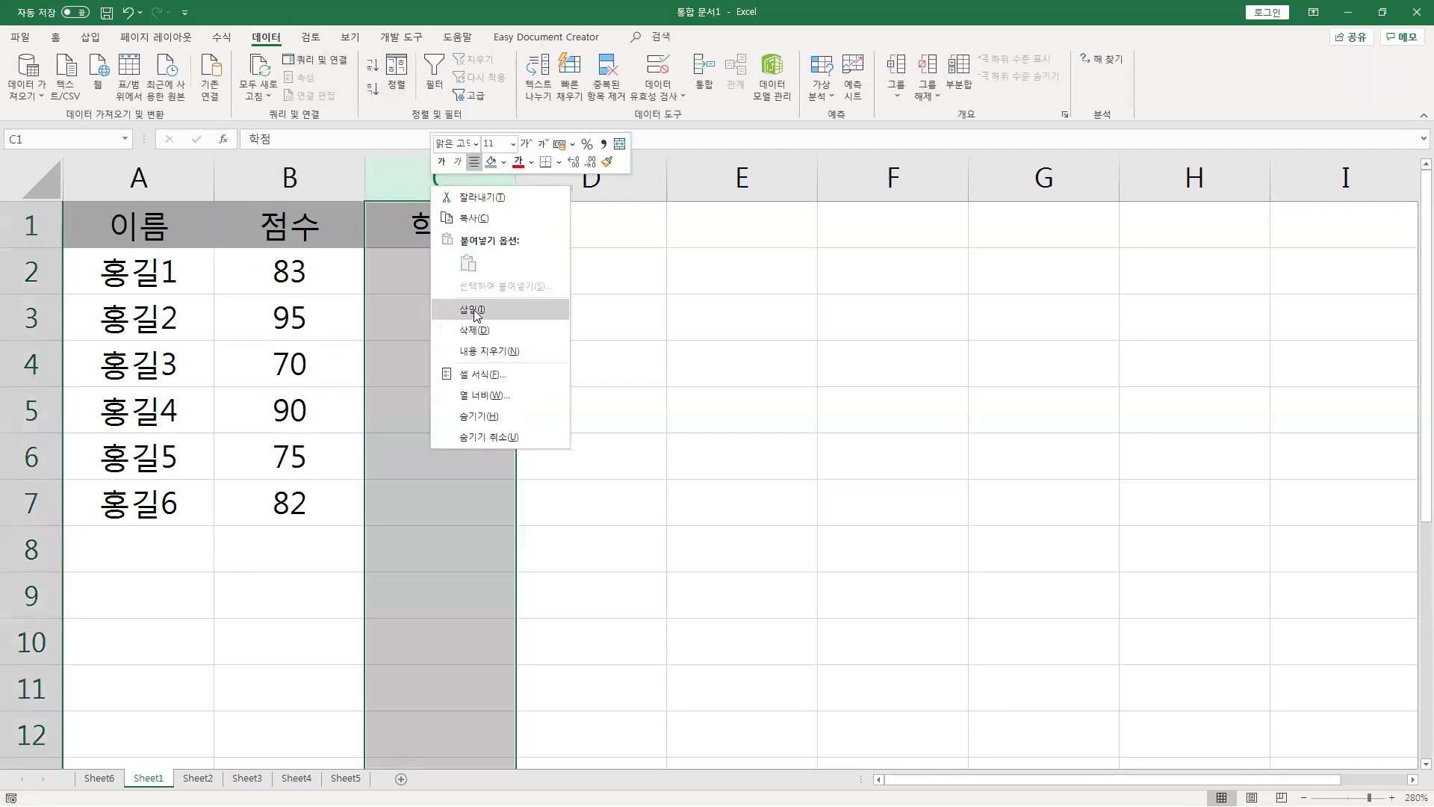
pyautogui.click(473, 310)
pyautogui.click(432, 300)
pyautogui.rightClick(435, 183)
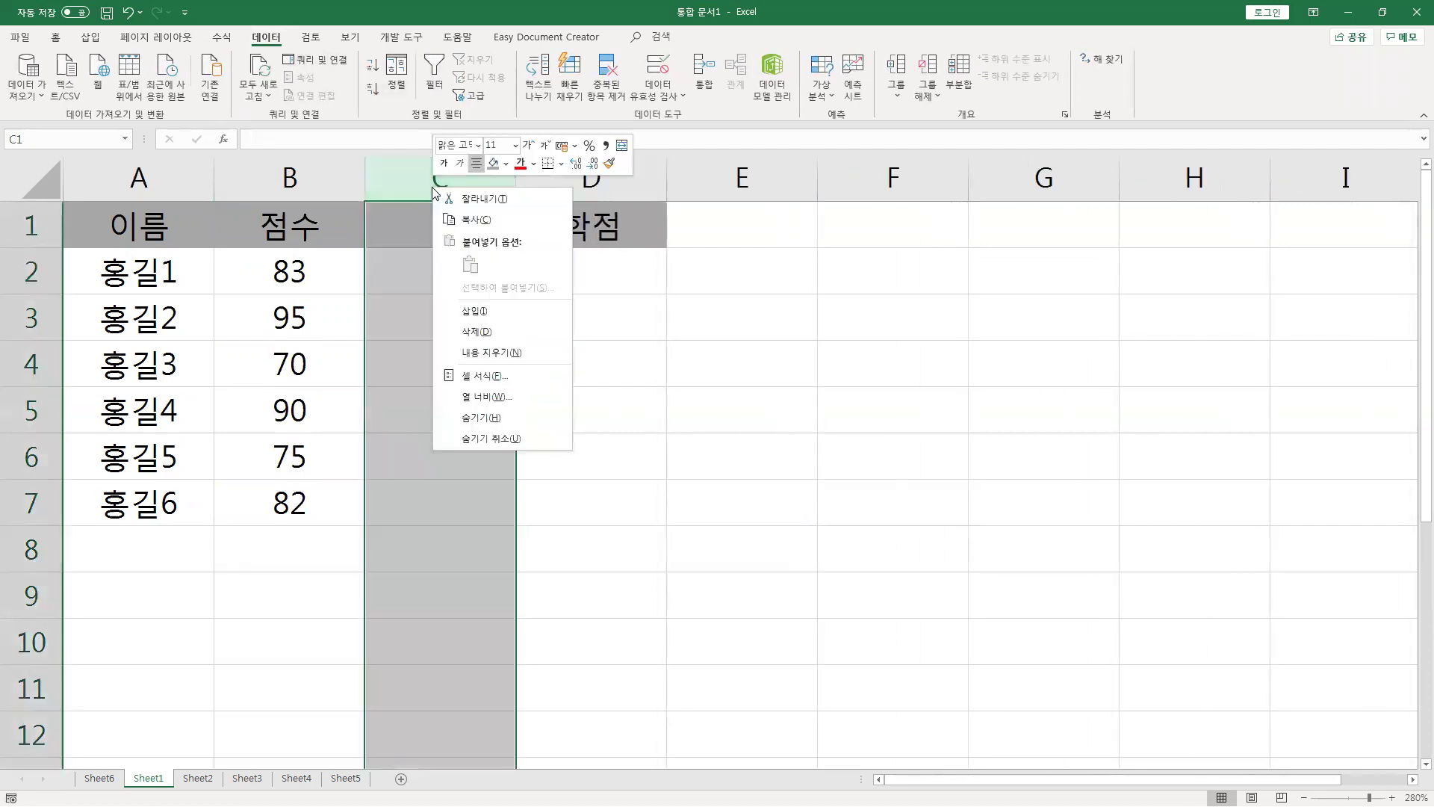
pyautogui.click(499, 422)
pyautogui.click(433, 426)
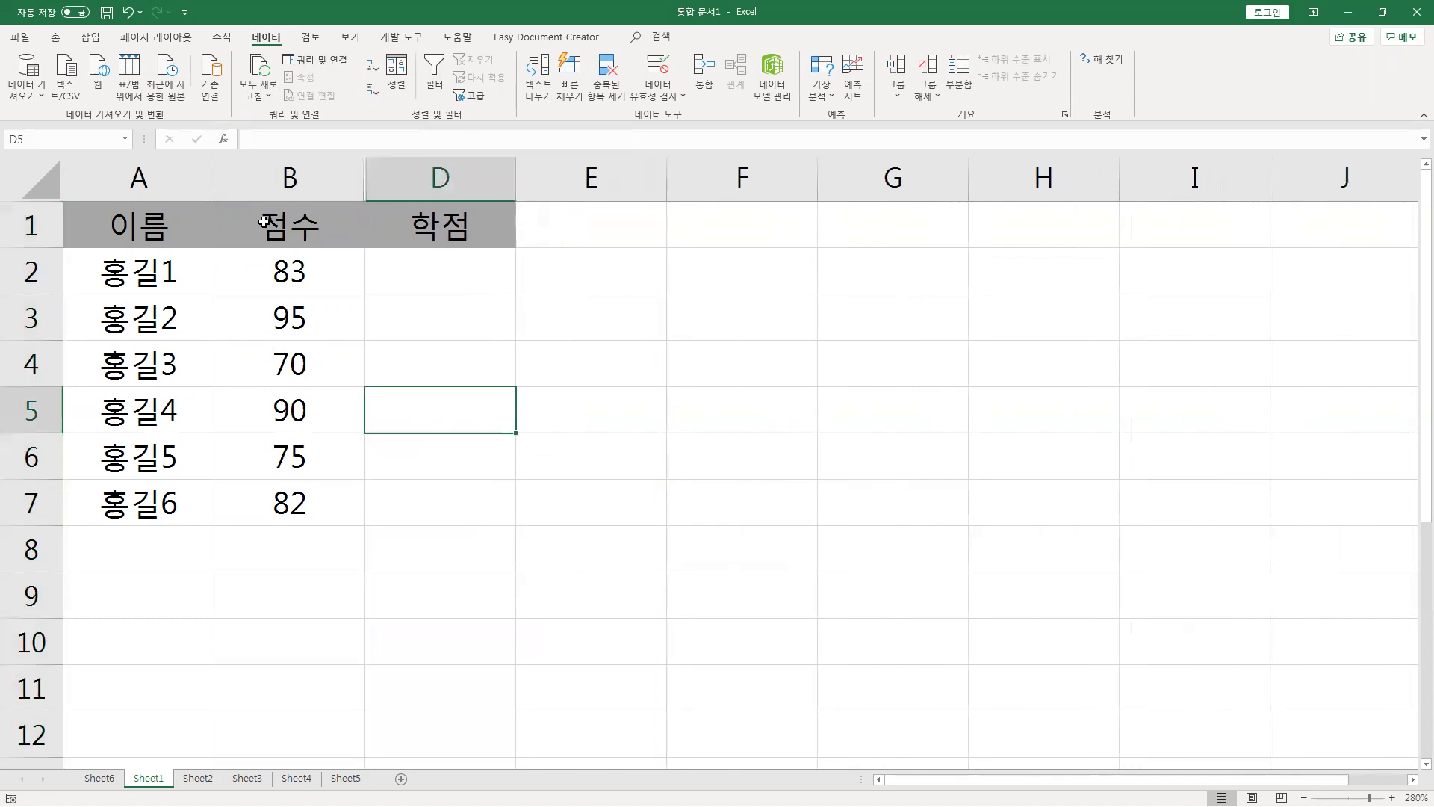
# Remove the fill color from the 이름, 점수 and 학점 header cells.
pyautogui.click(202, 220)
pyautogui.moveTo(234, 220); pyautogui.dragTo(452, 222)
pyautogui.click(55, 37)
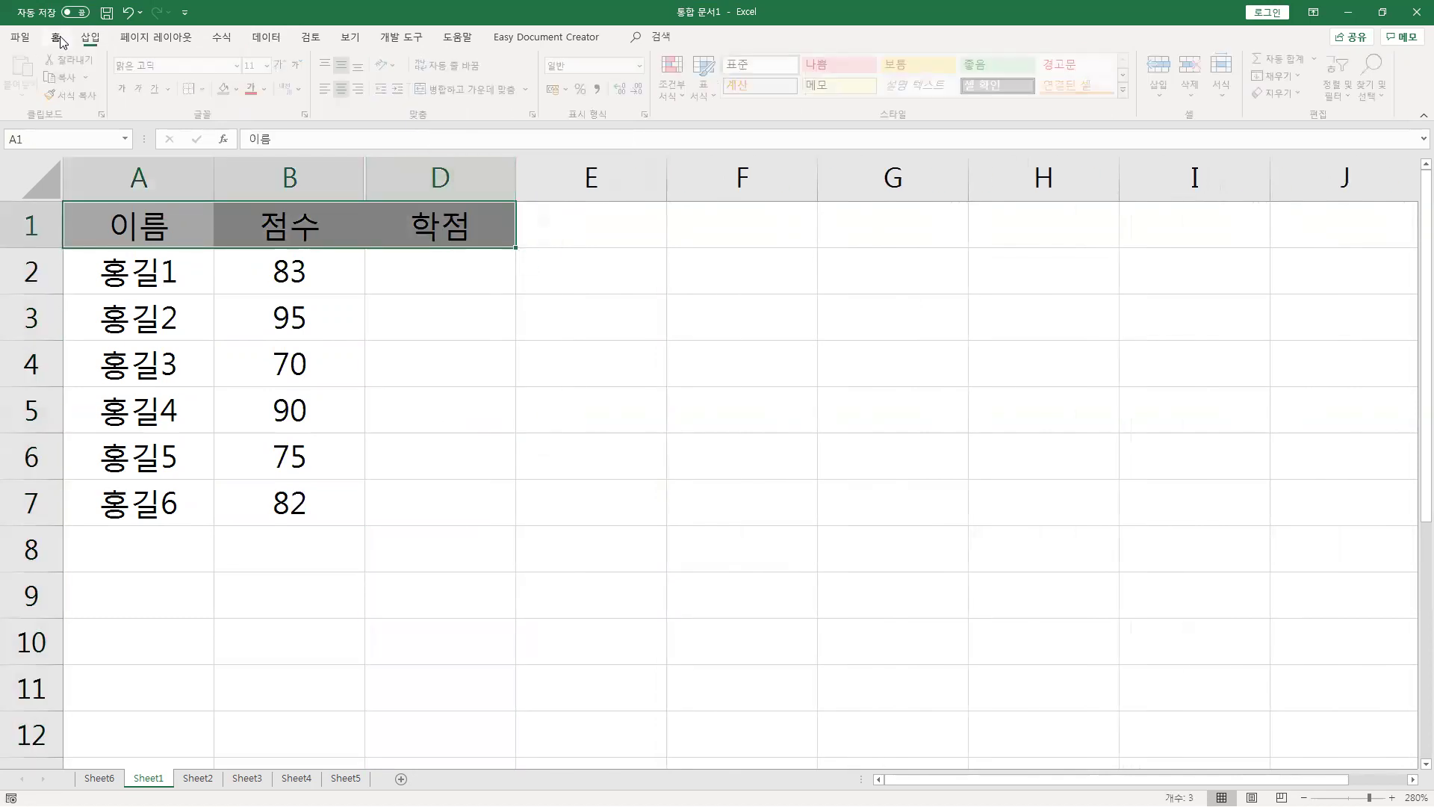
pyautogui.click(242, 89)
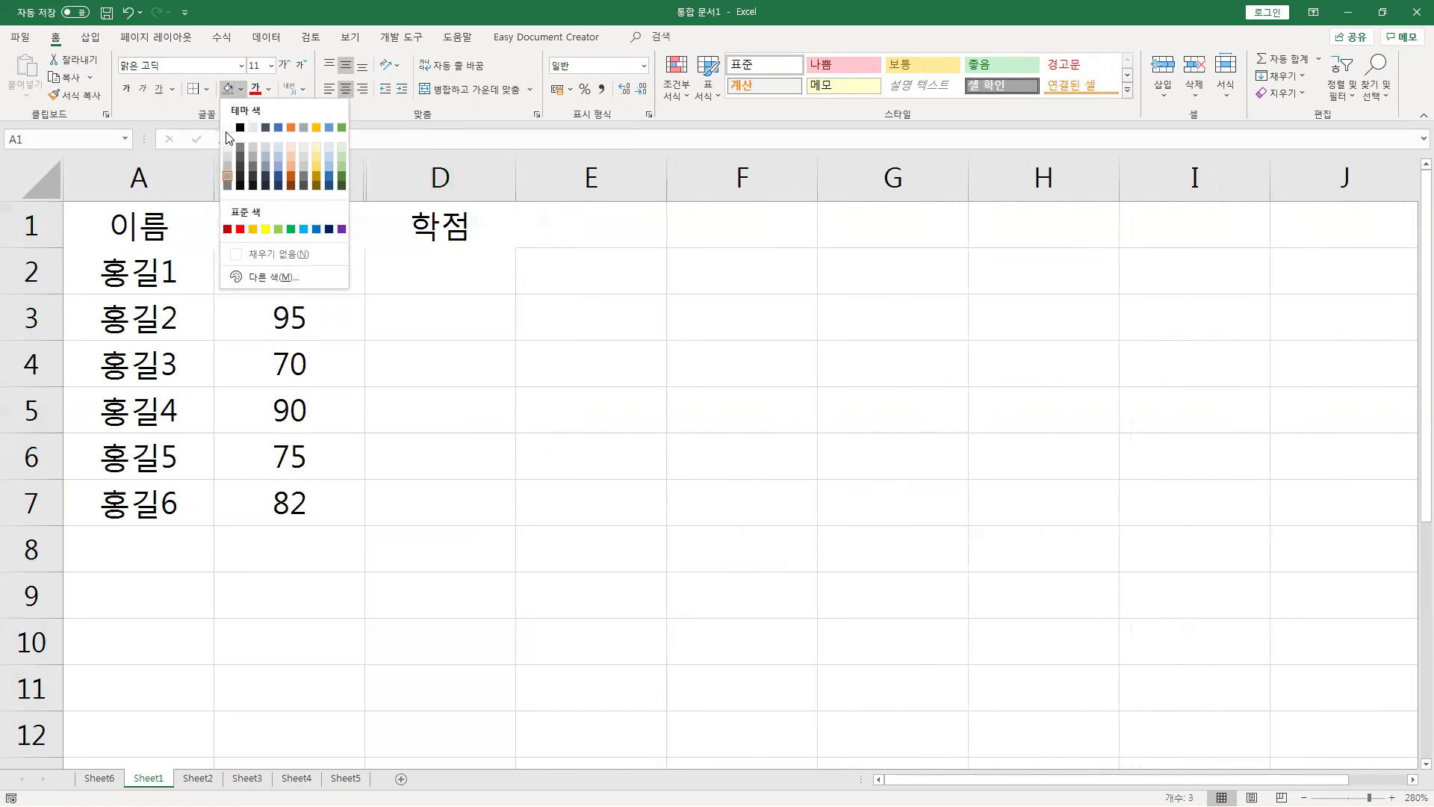
pyautogui.click(254, 254)
pyautogui.click(460, 366)
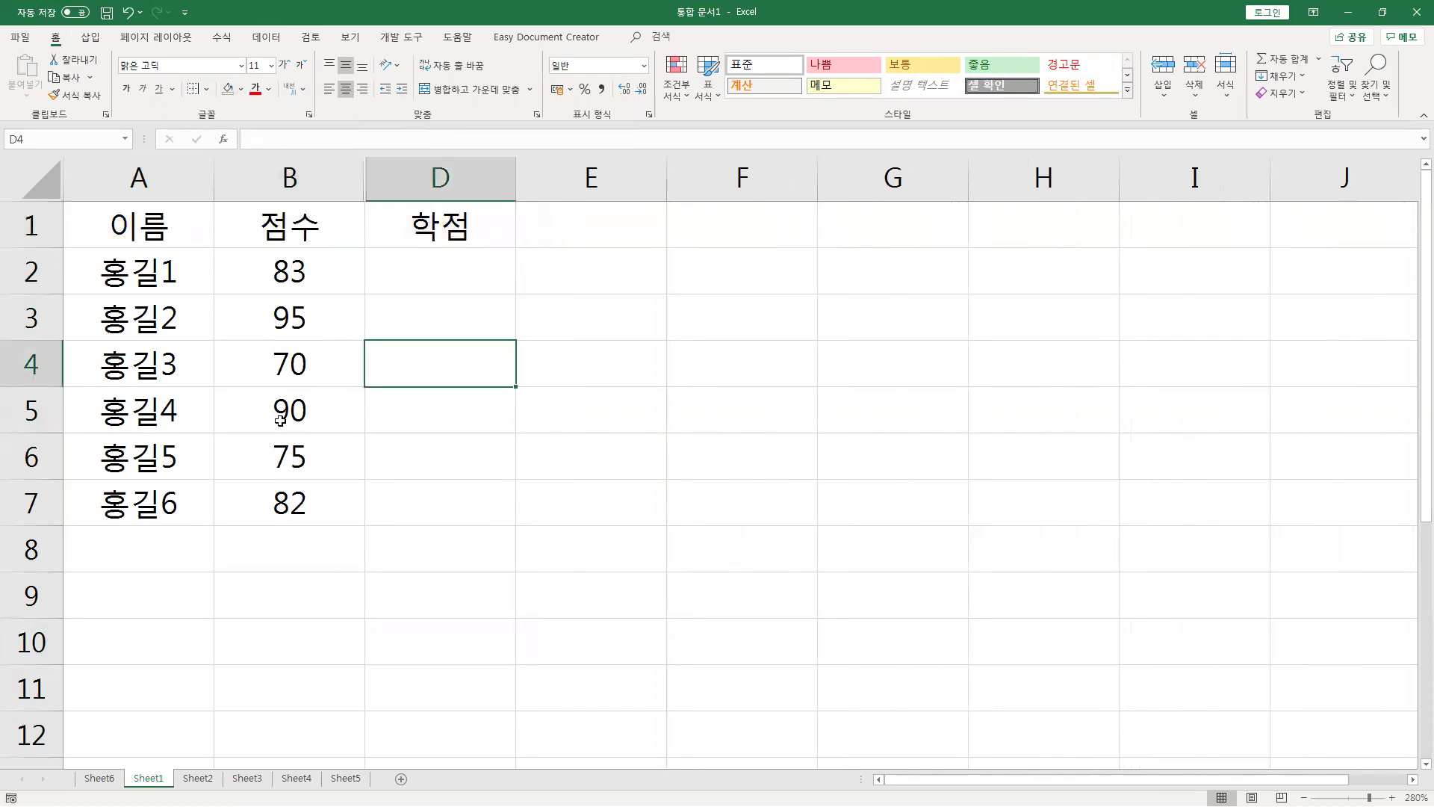
# Fill the 이름, 점수 and 학점 header cells with gray.
pyautogui.moveTo(161, 235); pyautogui.dragTo(401, 227)
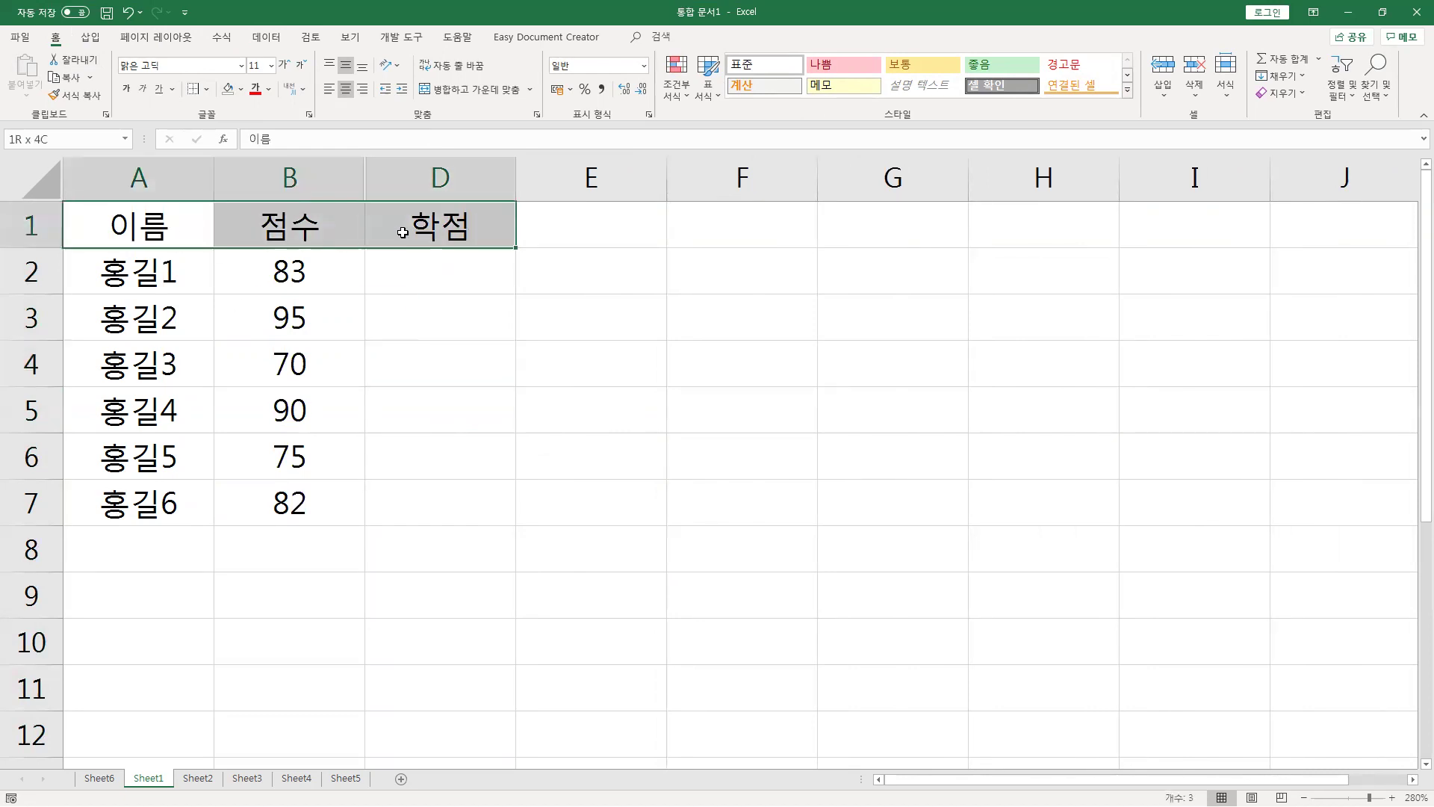
pyautogui.click(241, 89)
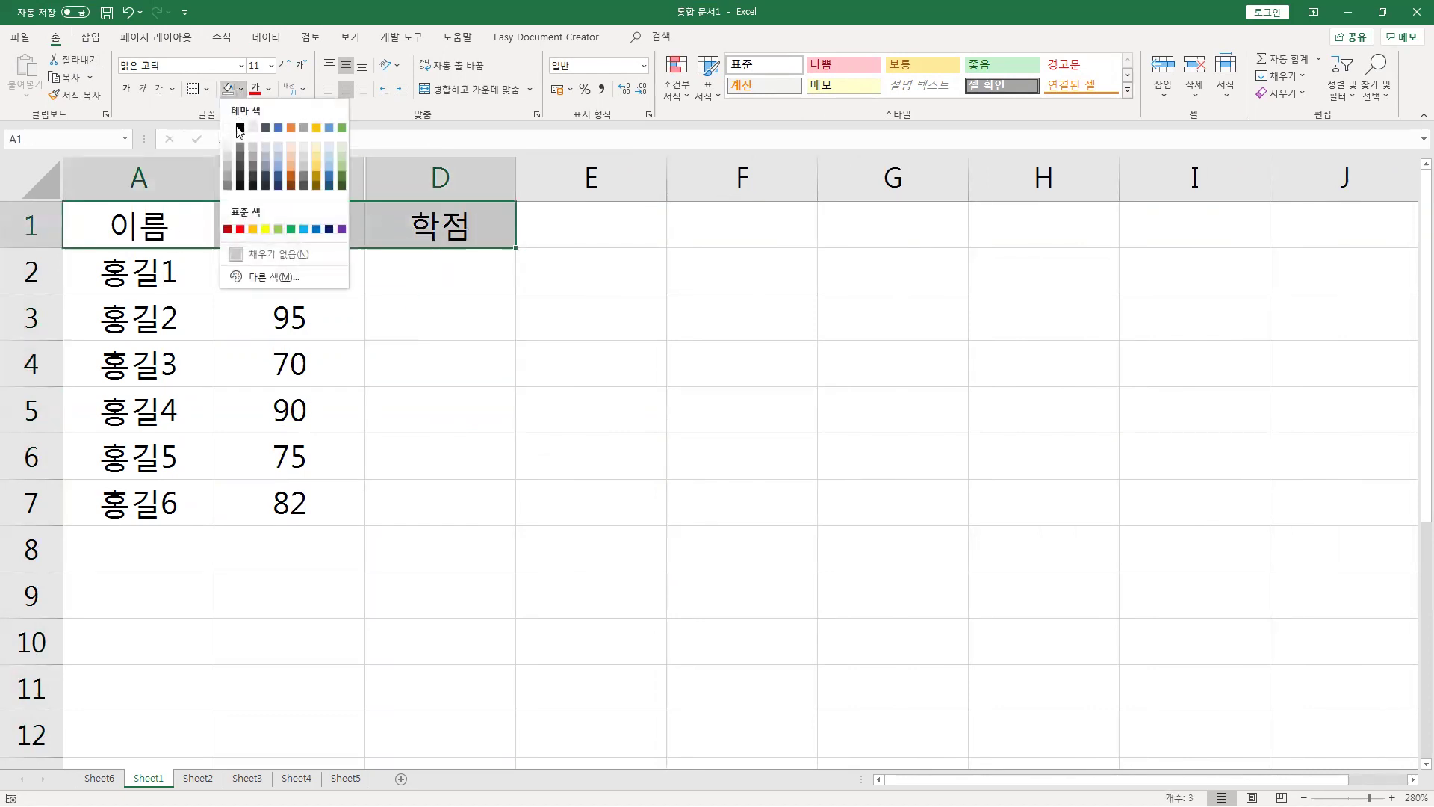
pyautogui.click(228, 167)
pyautogui.click(376, 299)
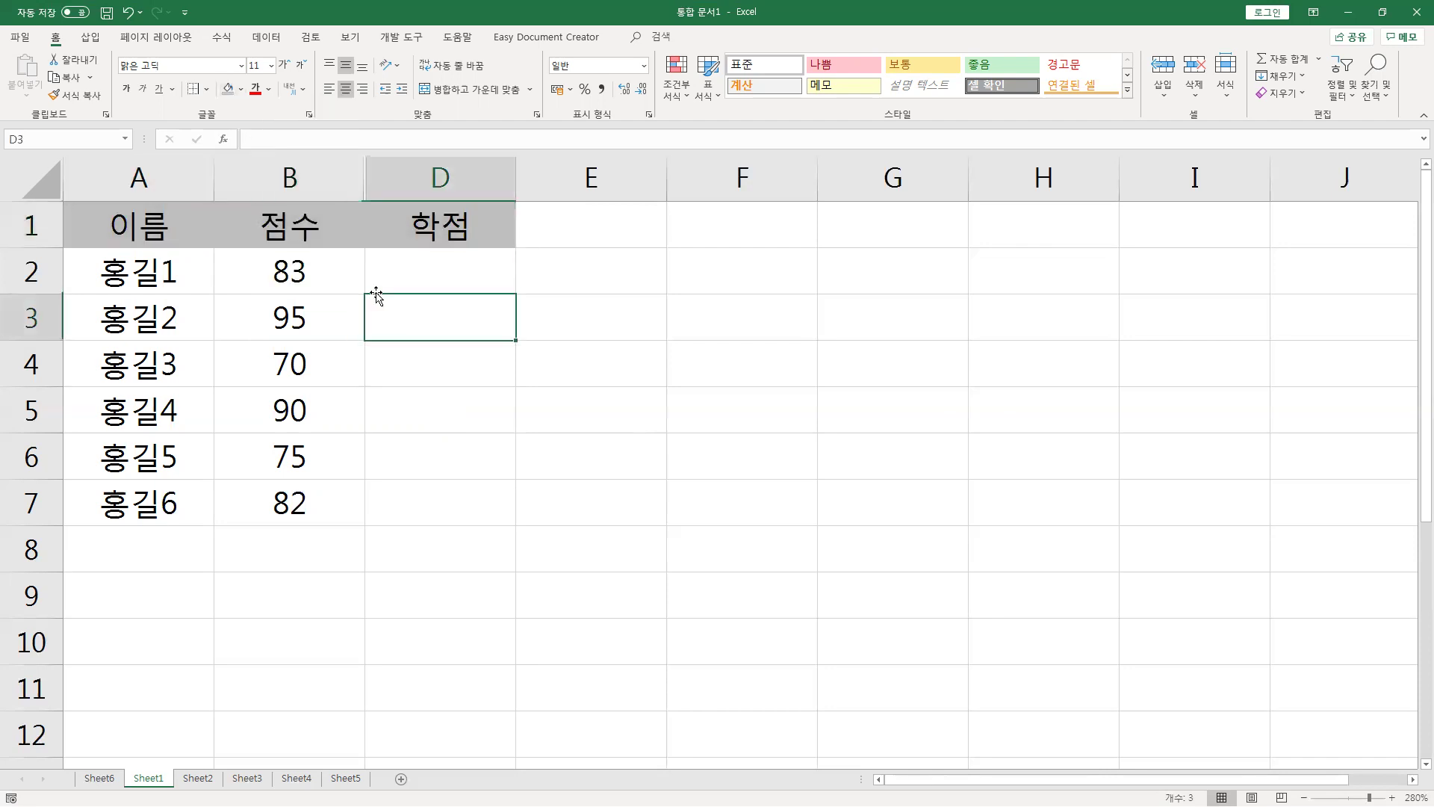
# Turn on the filter for the header row starting from the 이름 cell, and select the 학점 header to check its coverage.
pyautogui.click(305, 229)
pyautogui.click(179, 224)
pyautogui.click(266, 37)
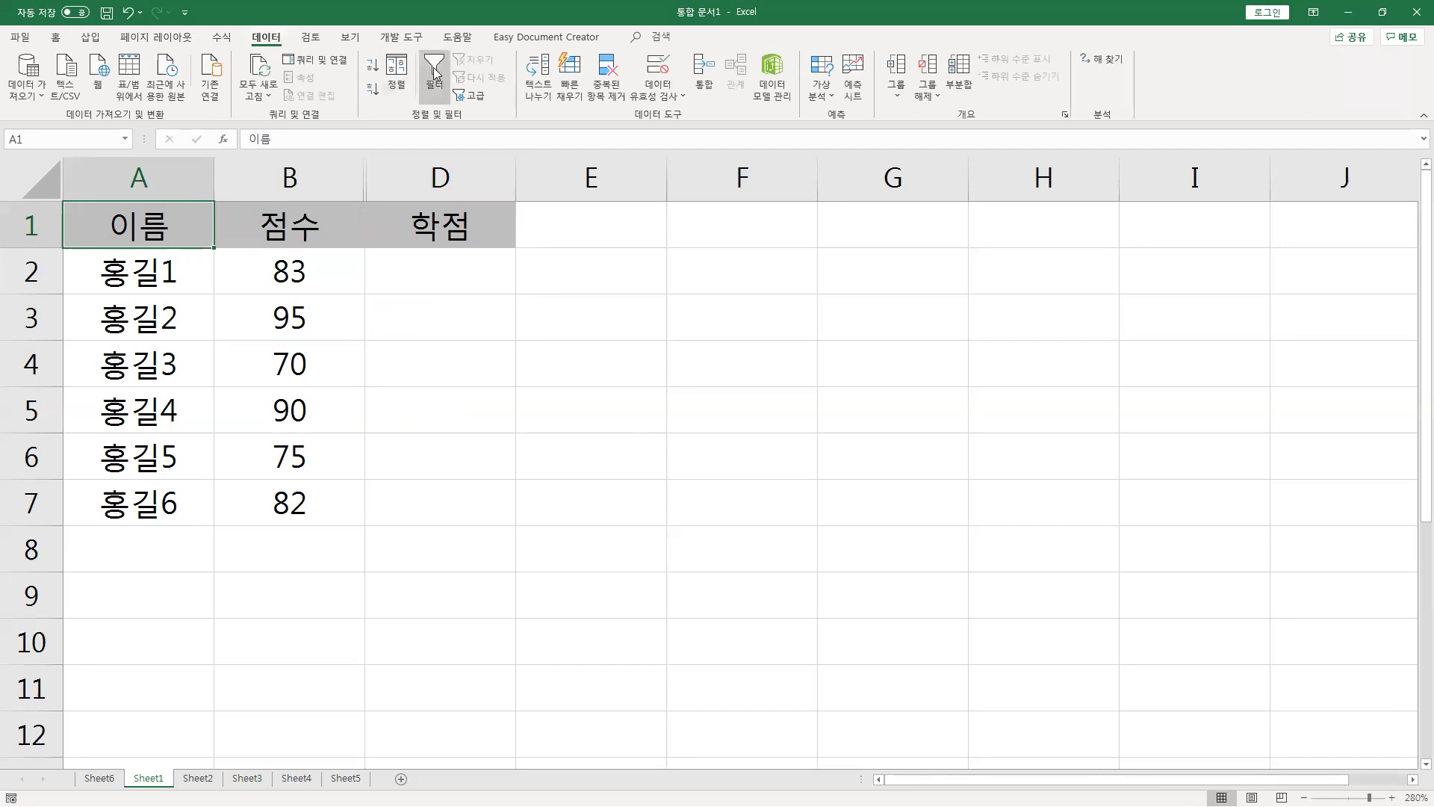
pyautogui.click(434, 73)
pyautogui.click(471, 234)
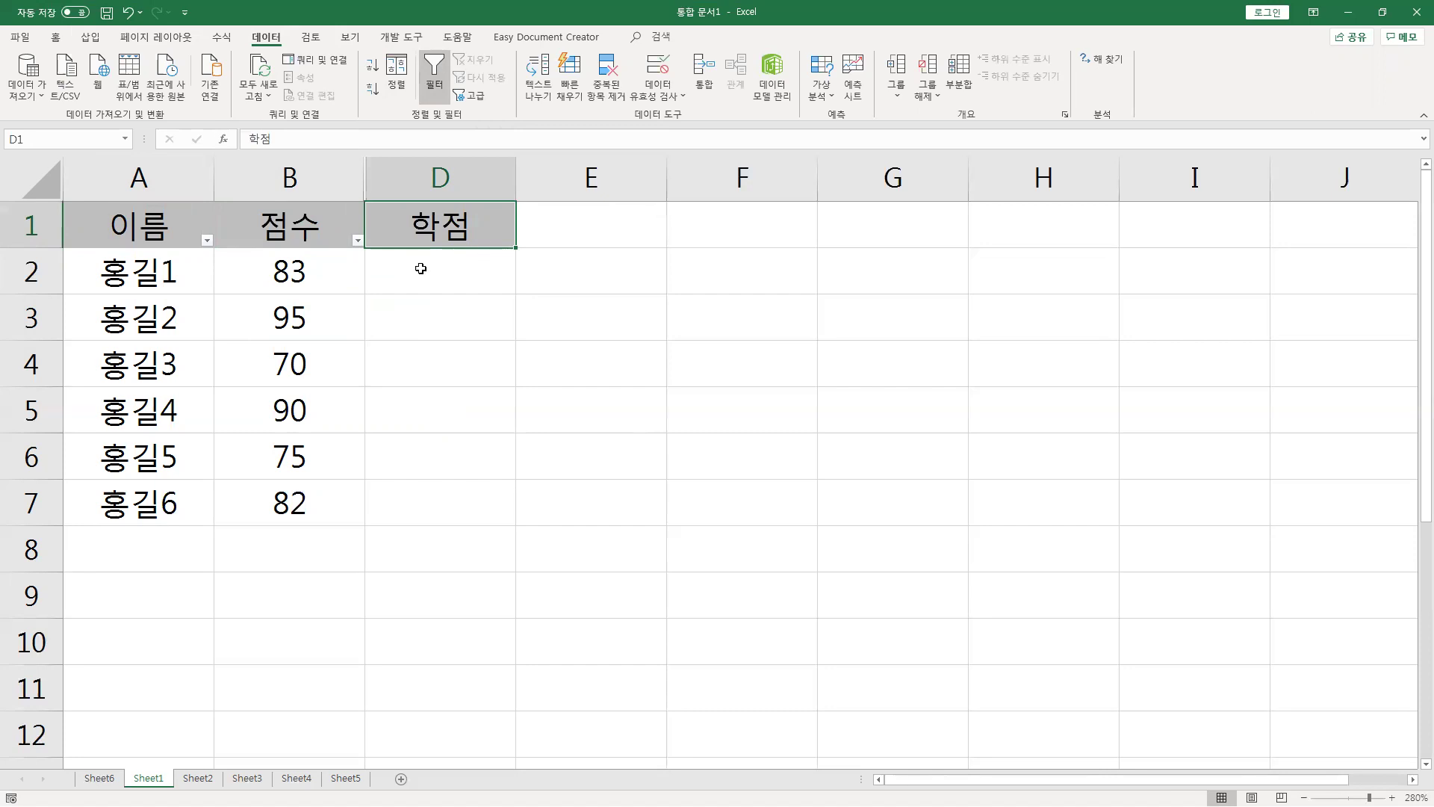
pyautogui.click(326, 270)
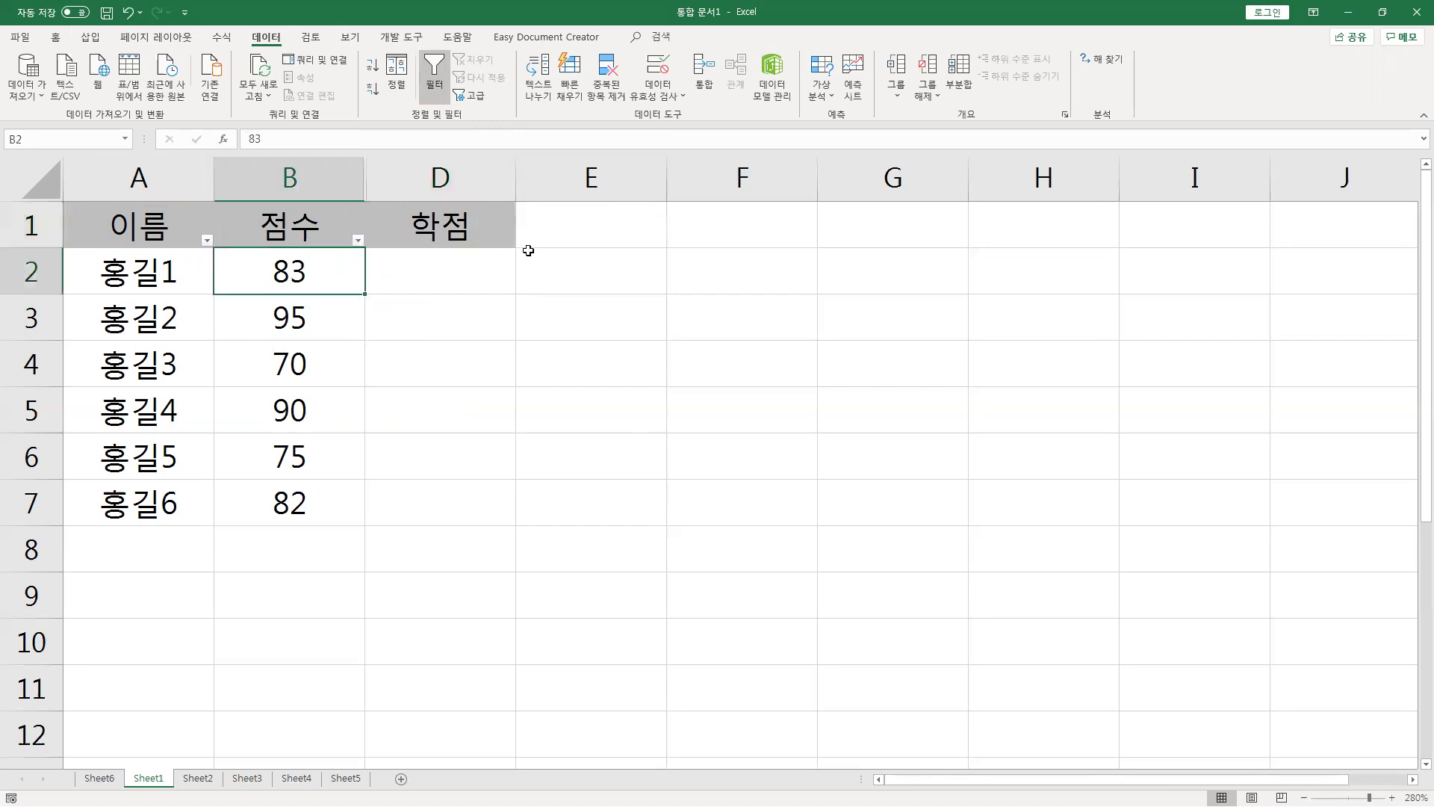
# Unhide the column between 점수 and 학점, and delete that empty column C.
pyautogui.moveTo(337, 183); pyautogui.dragTo(387, 186)
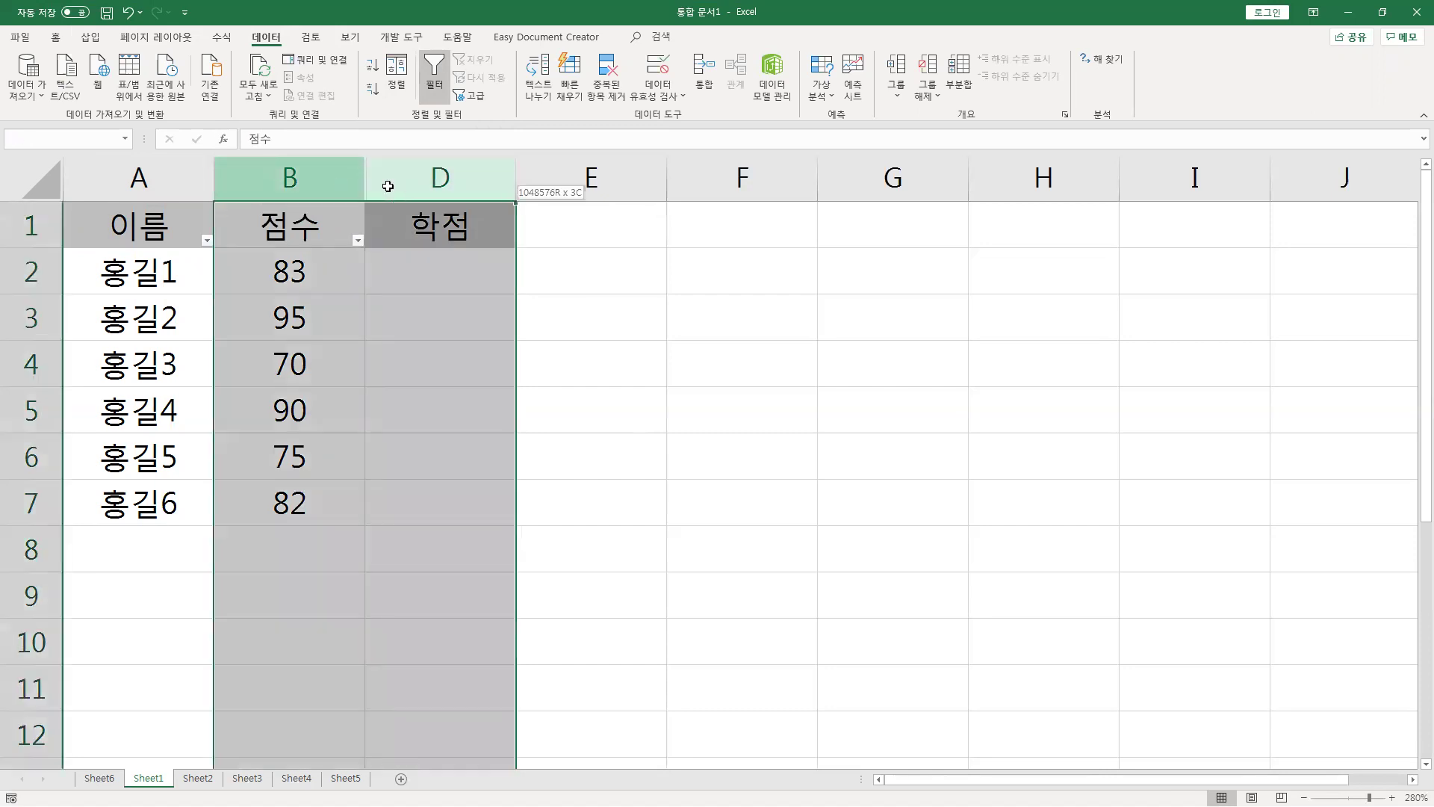
pyautogui.rightClick(388, 185)
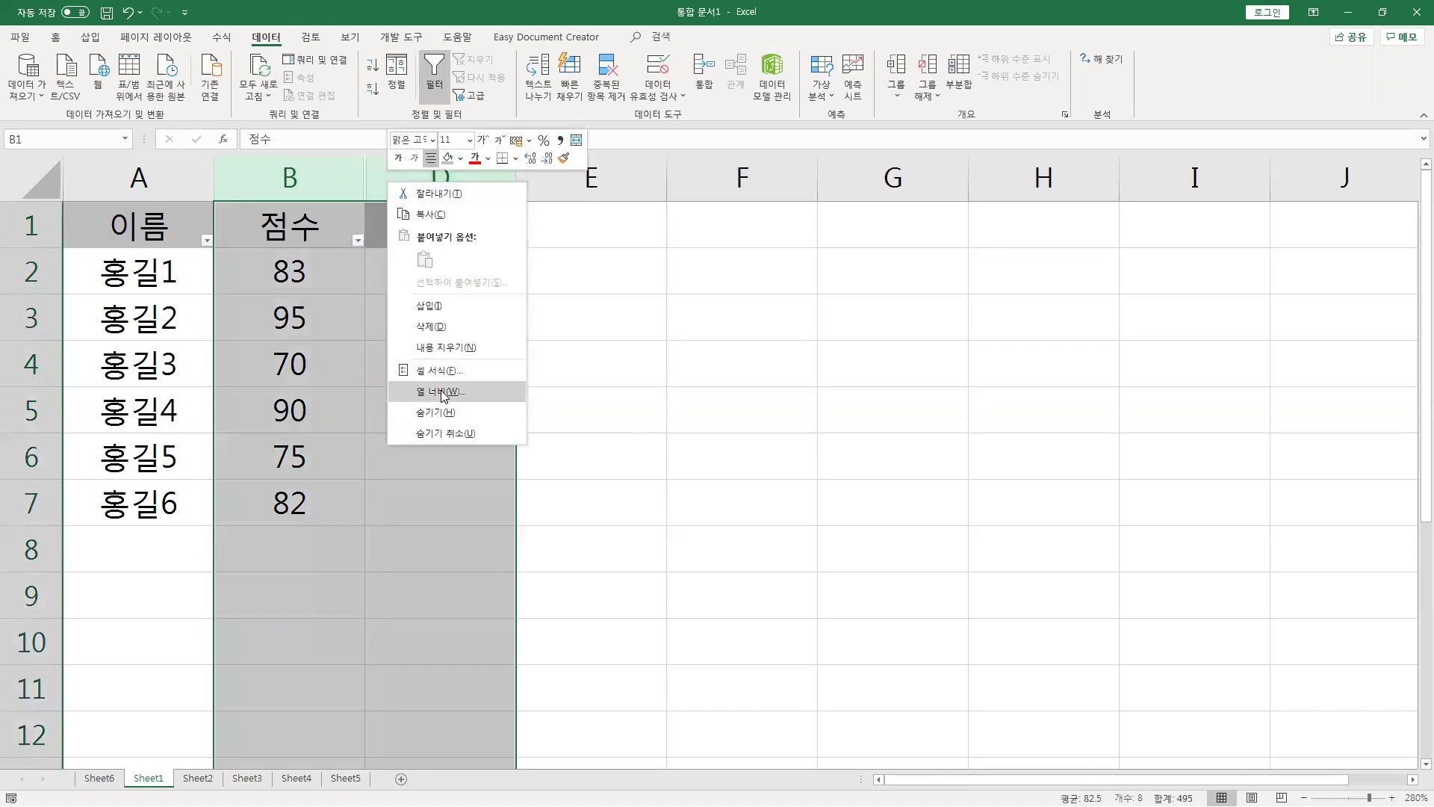
pyautogui.click(443, 433)
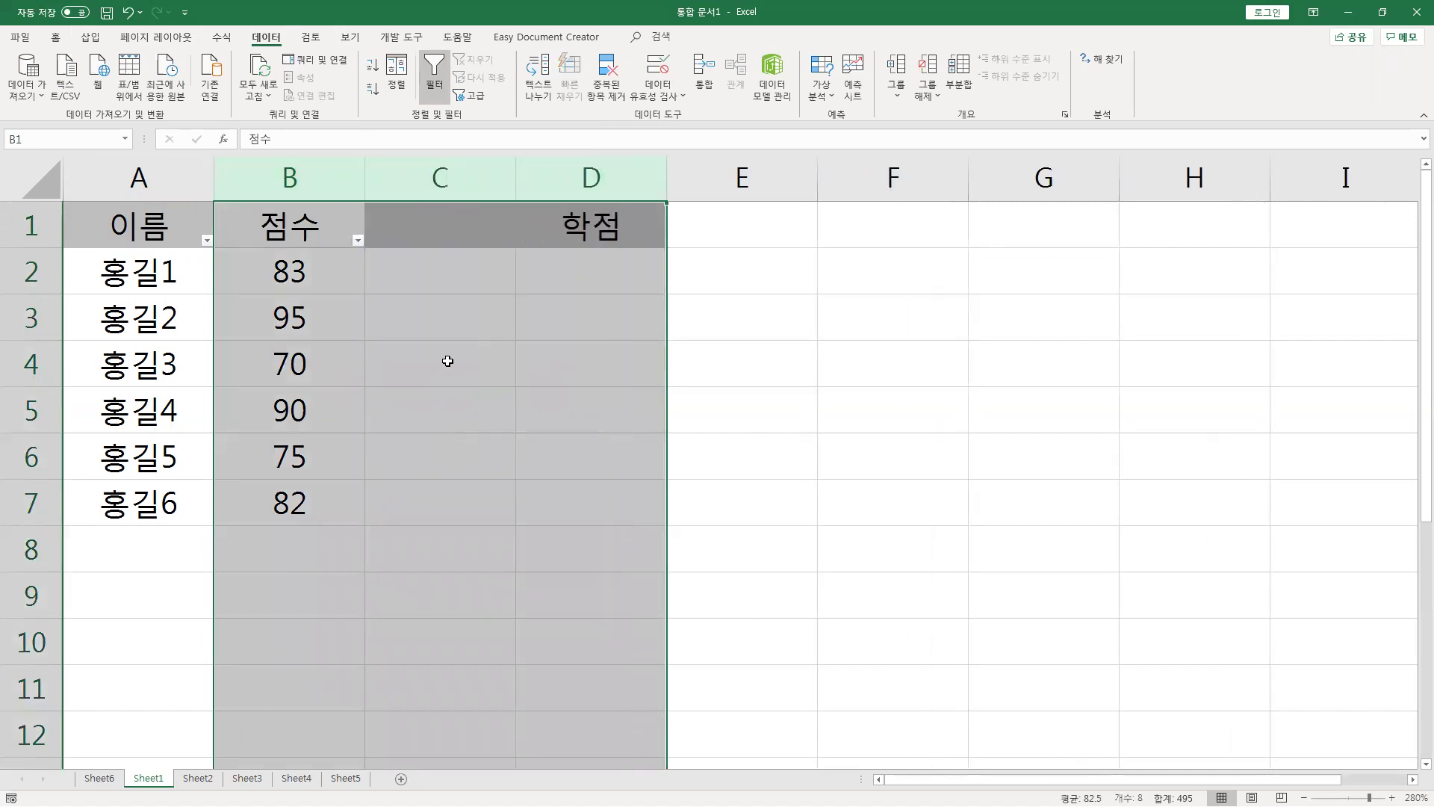
pyautogui.click(447, 360)
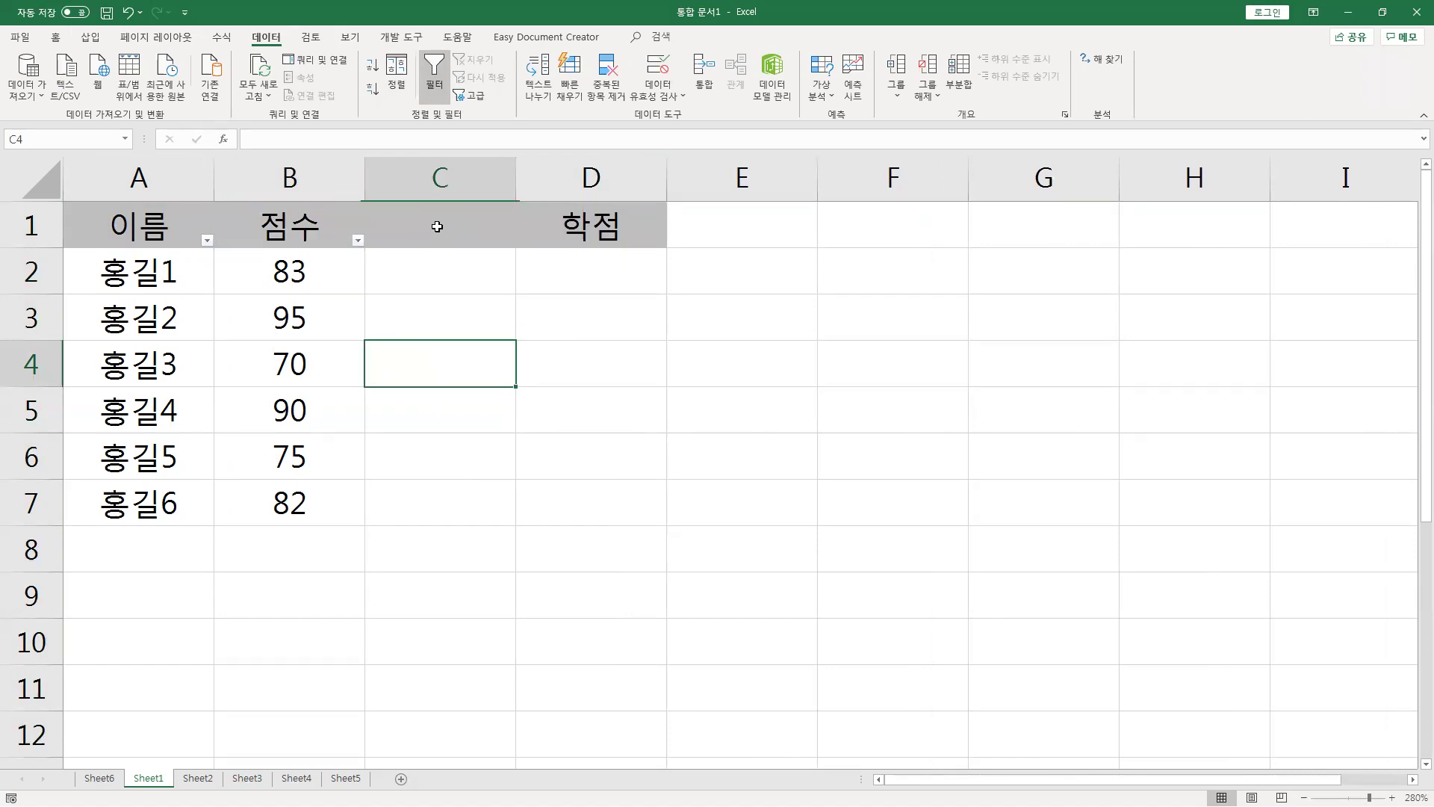
pyautogui.click(442, 179)
pyautogui.rightClick(446, 180)
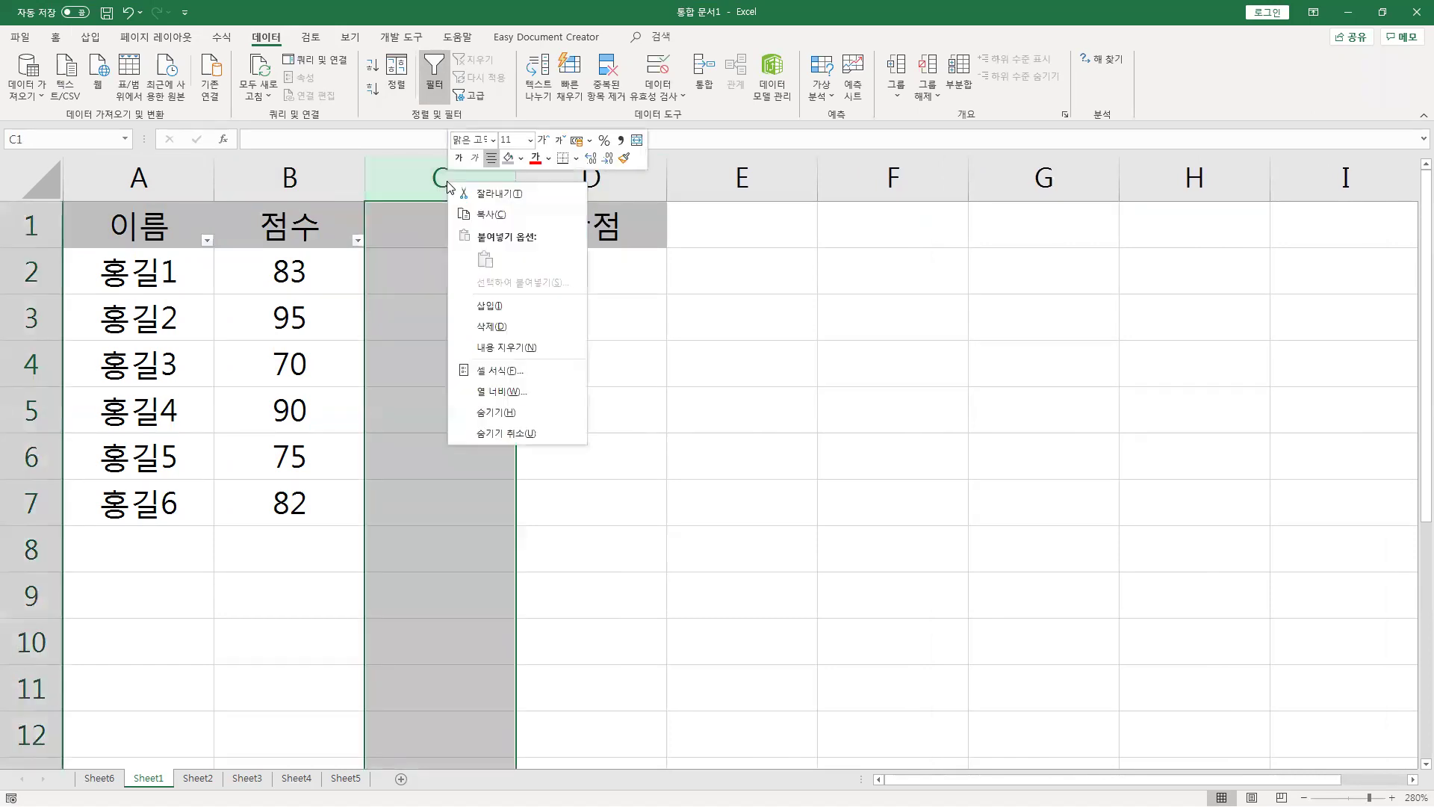
pyautogui.click(492, 327)
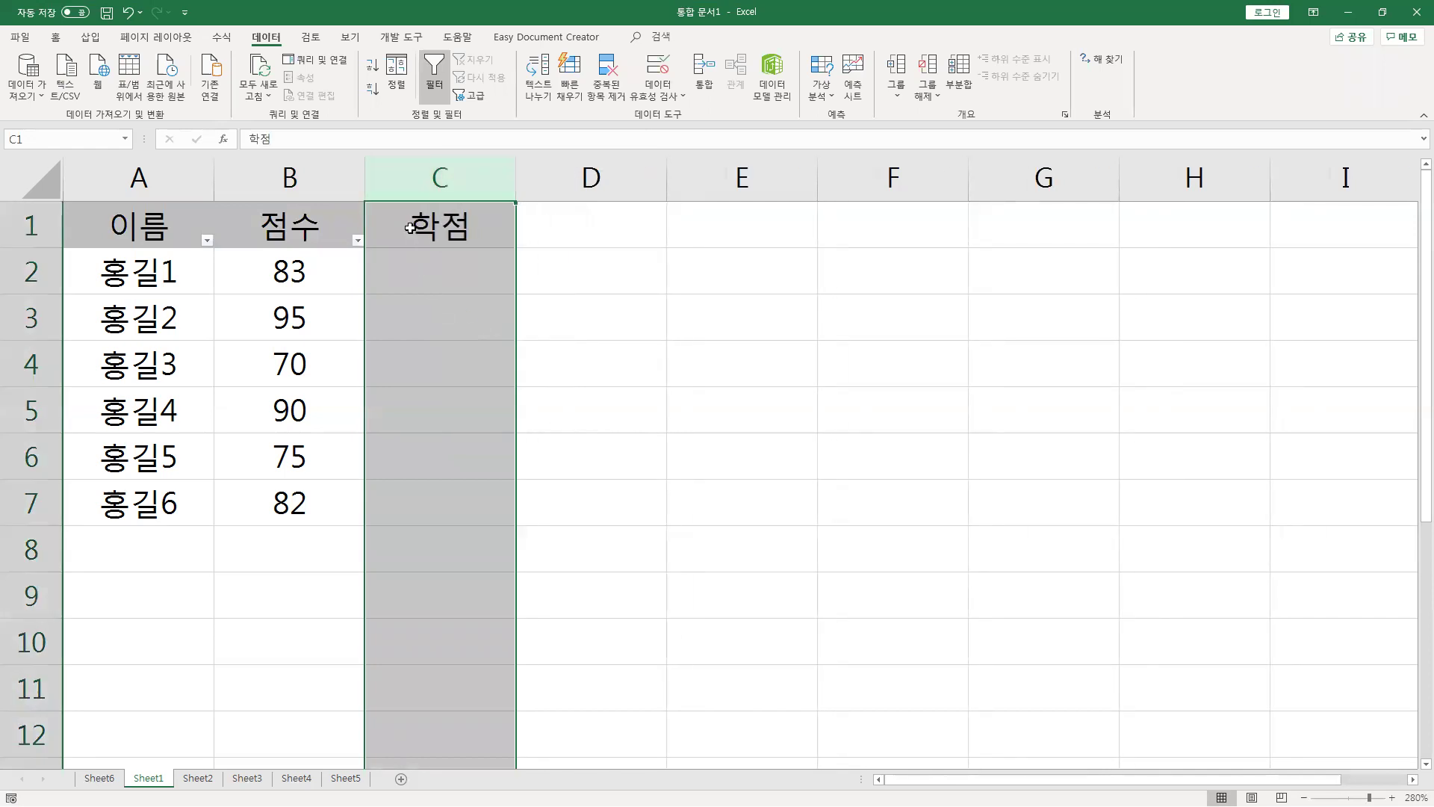
# Turn the filter off and on again from the 이름 header to cover the continuous table.
pyautogui.click(138, 224)
pyautogui.click(441, 81)
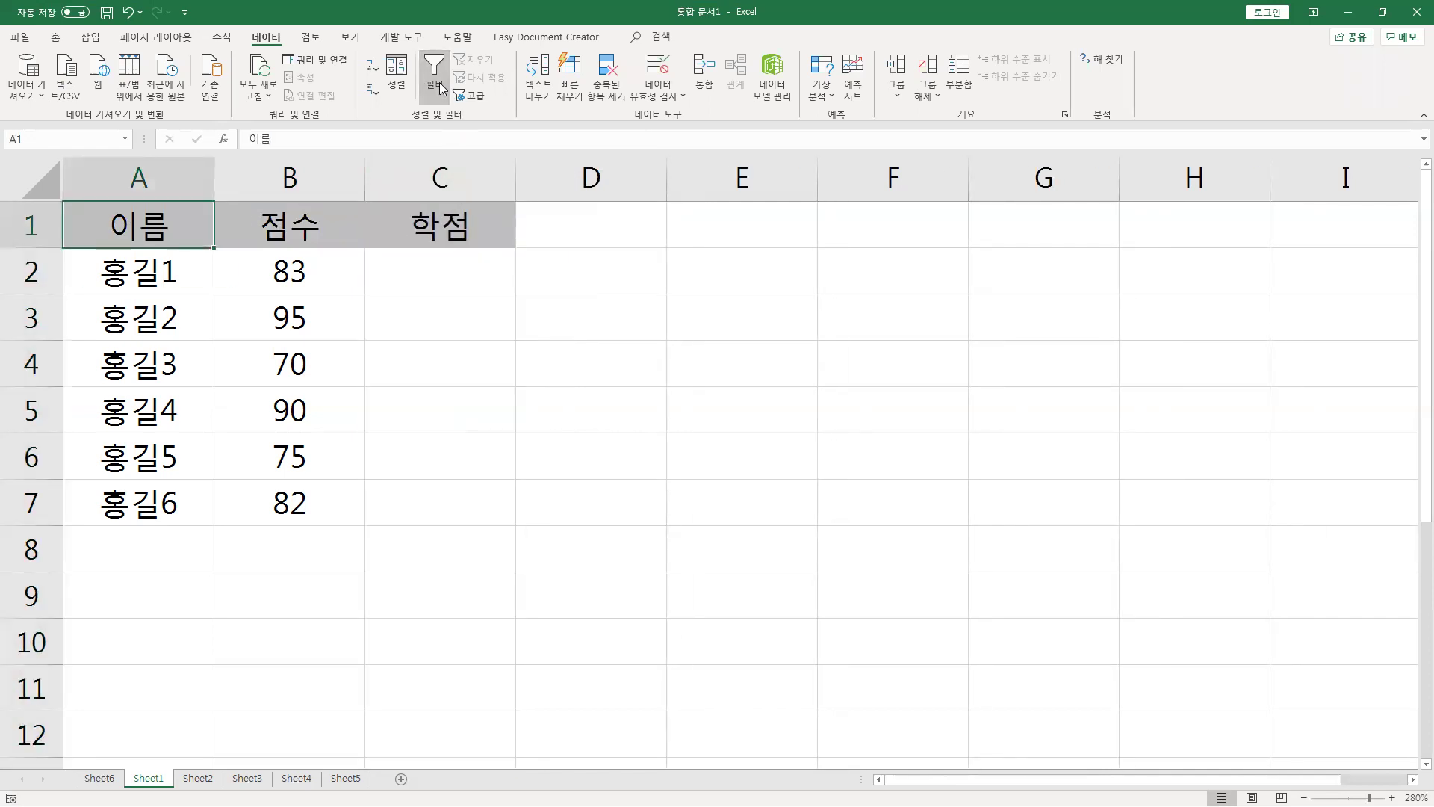
pyautogui.click(439, 82)
pyautogui.click(420, 227)
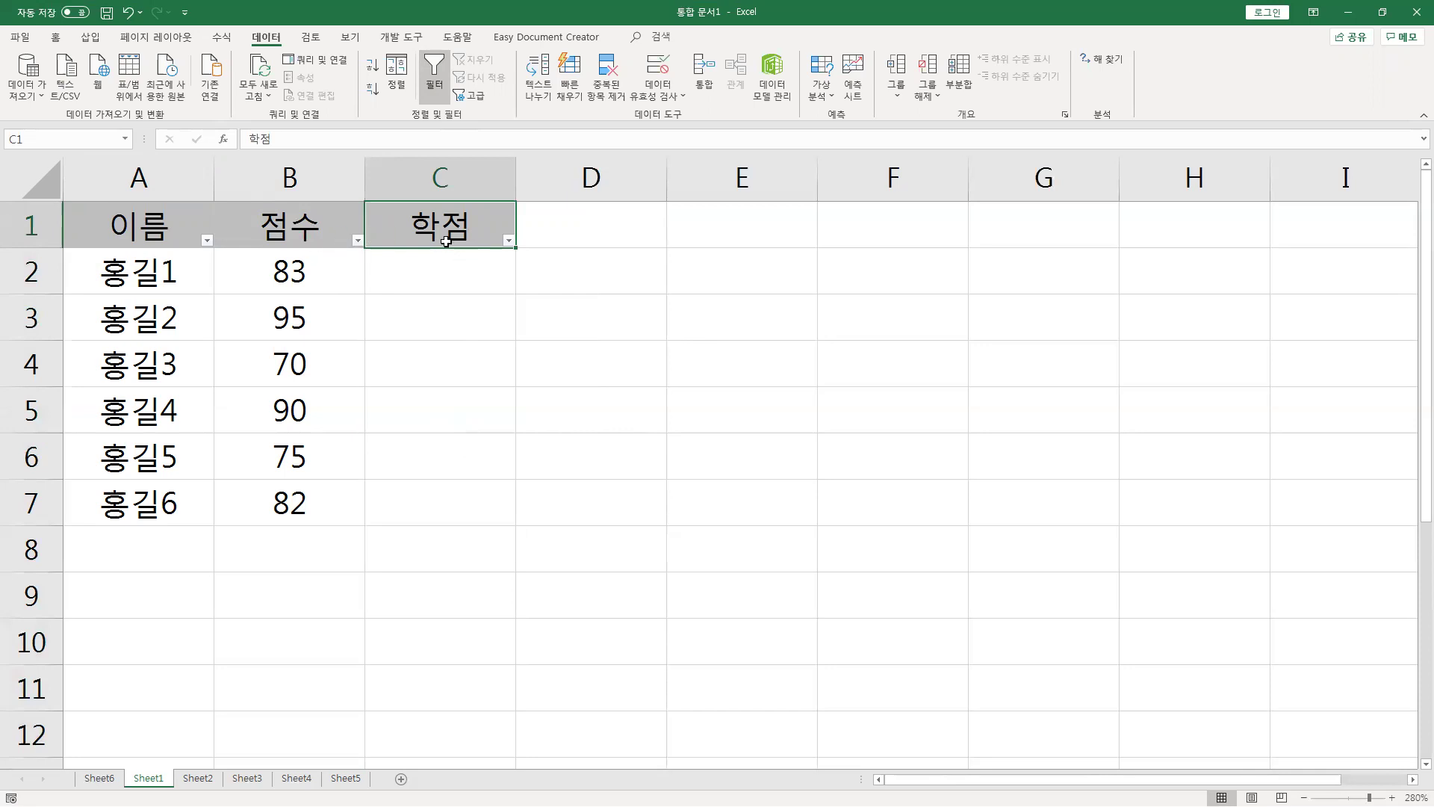
# Try adding a 통과 header in D1 with the filter turned off, and undo both changes.
pyautogui.click(622, 234)
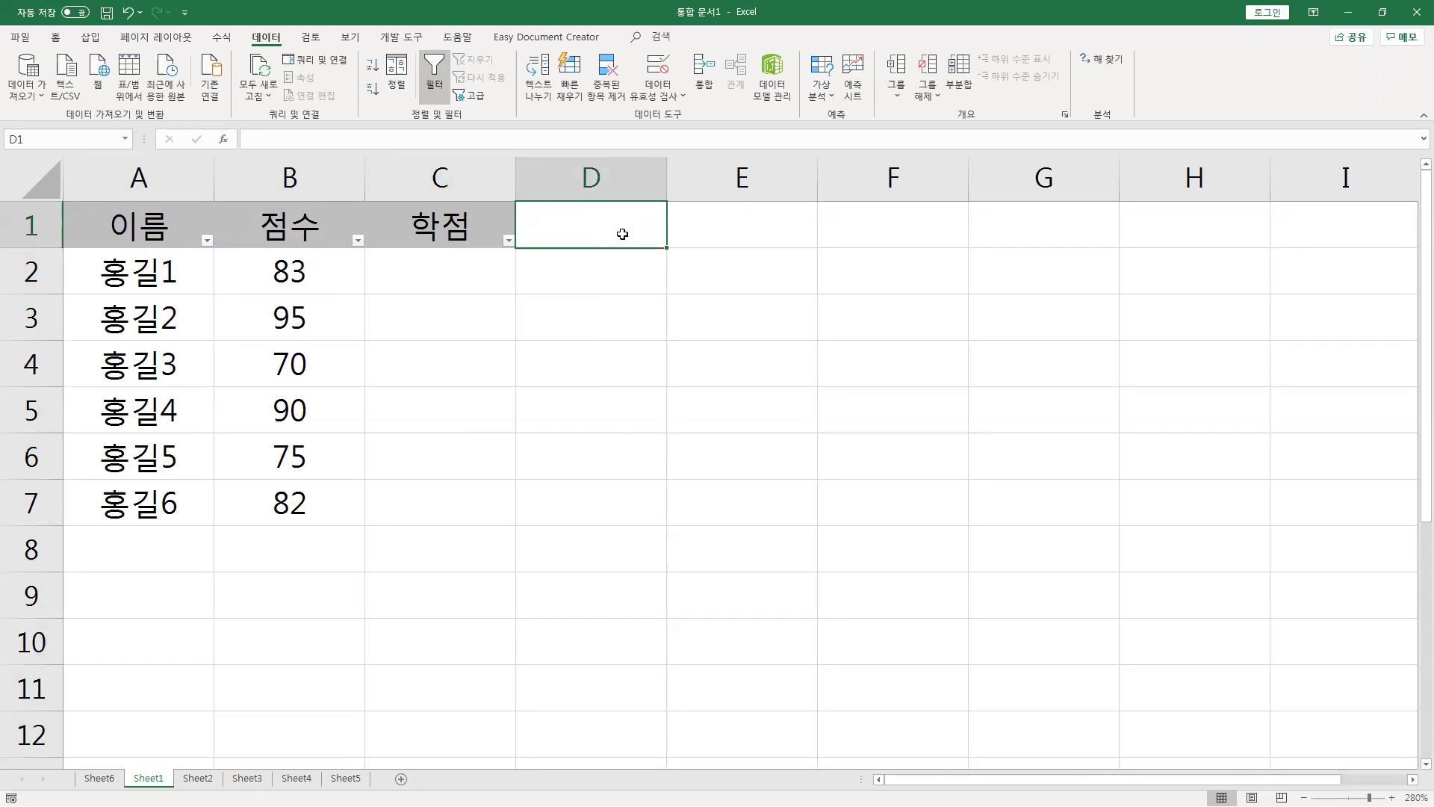
pyautogui.write('통과')
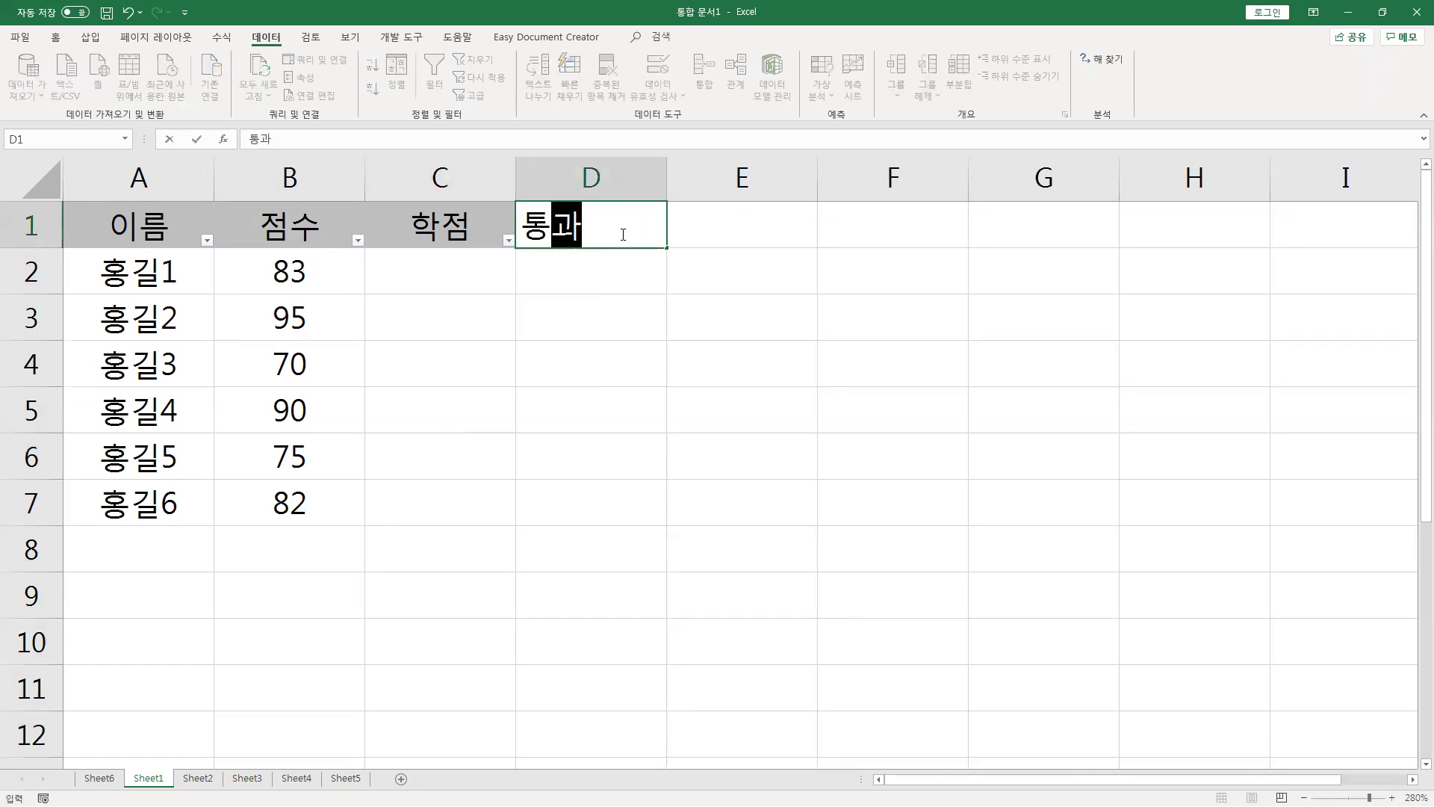
pyautogui.press('Return')
pyautogui.click(621, 233)
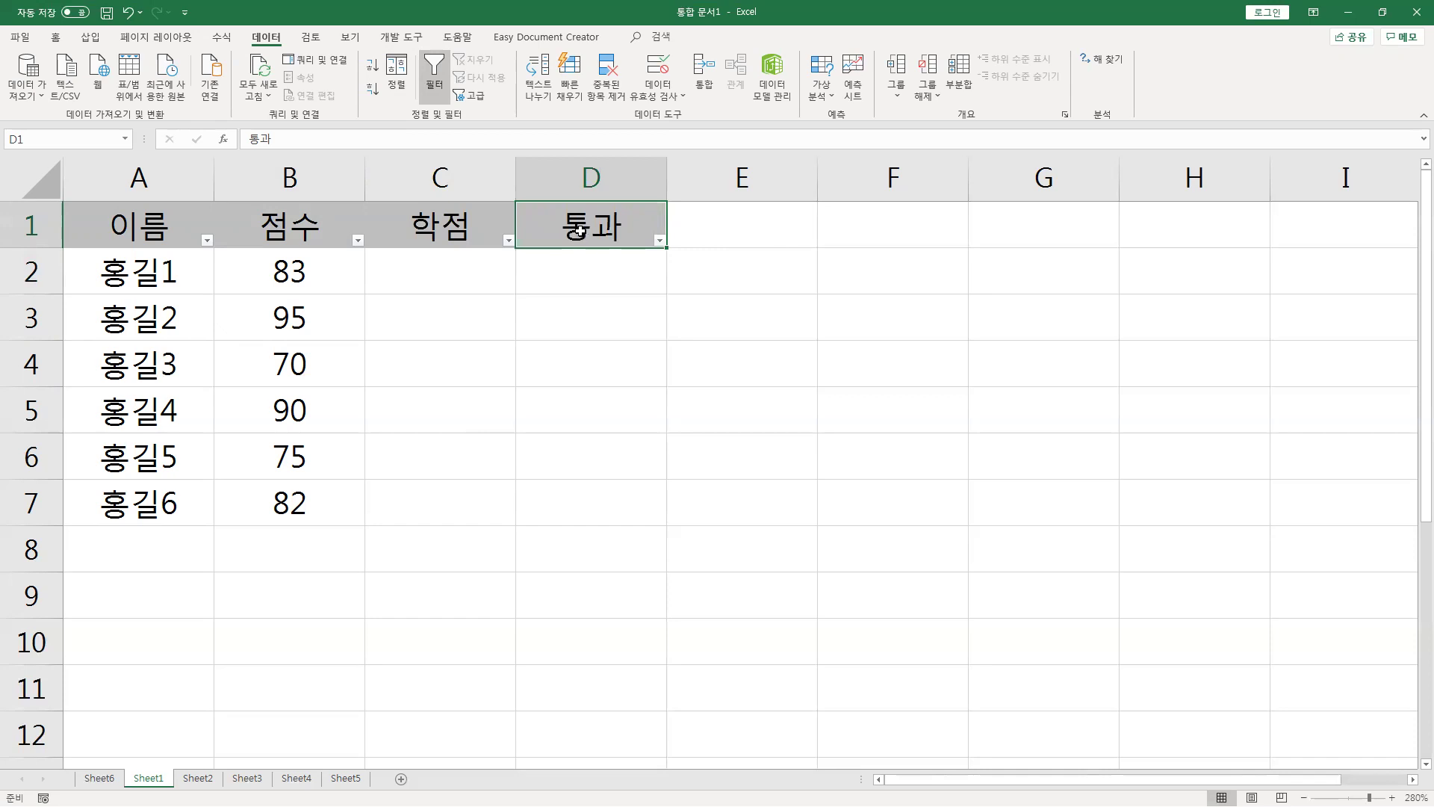
pyautogui.hotkey('ctrl', 'shift', 'l')
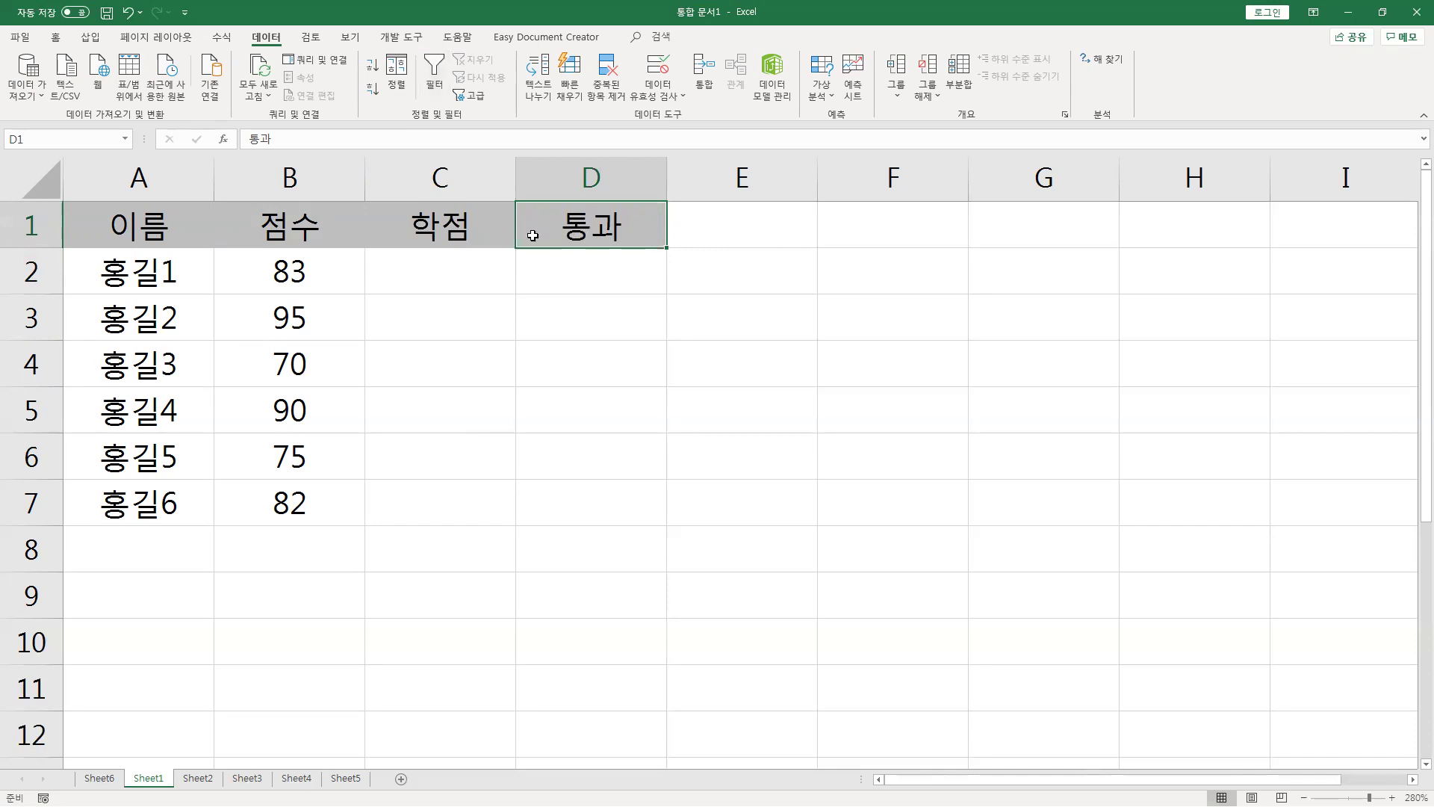
pyautogui.hotkey('ctrl', 'shift', 'l')
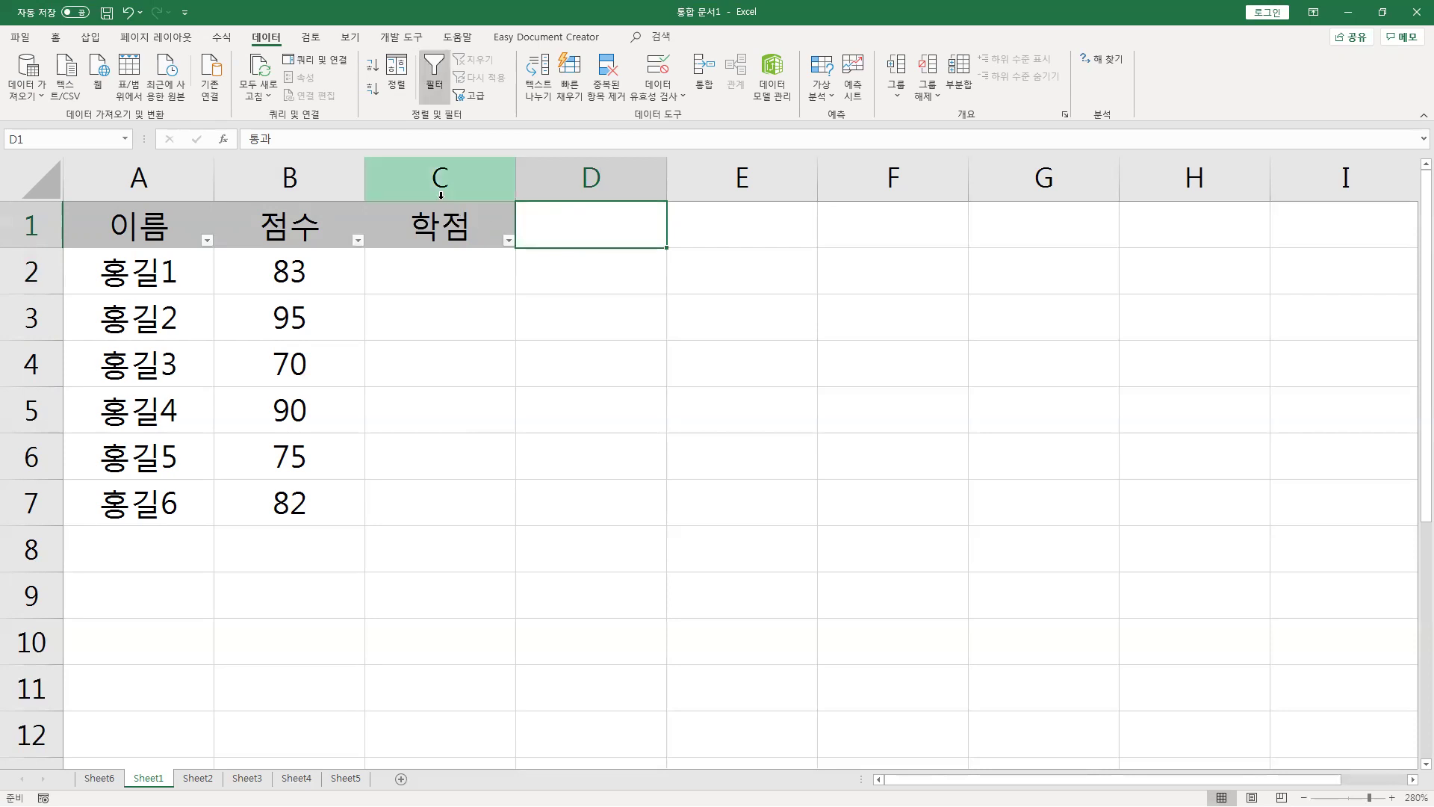
# Turn off the header filter and insert an empty column before the 학점 column.
pyautogui.click(457, 193)
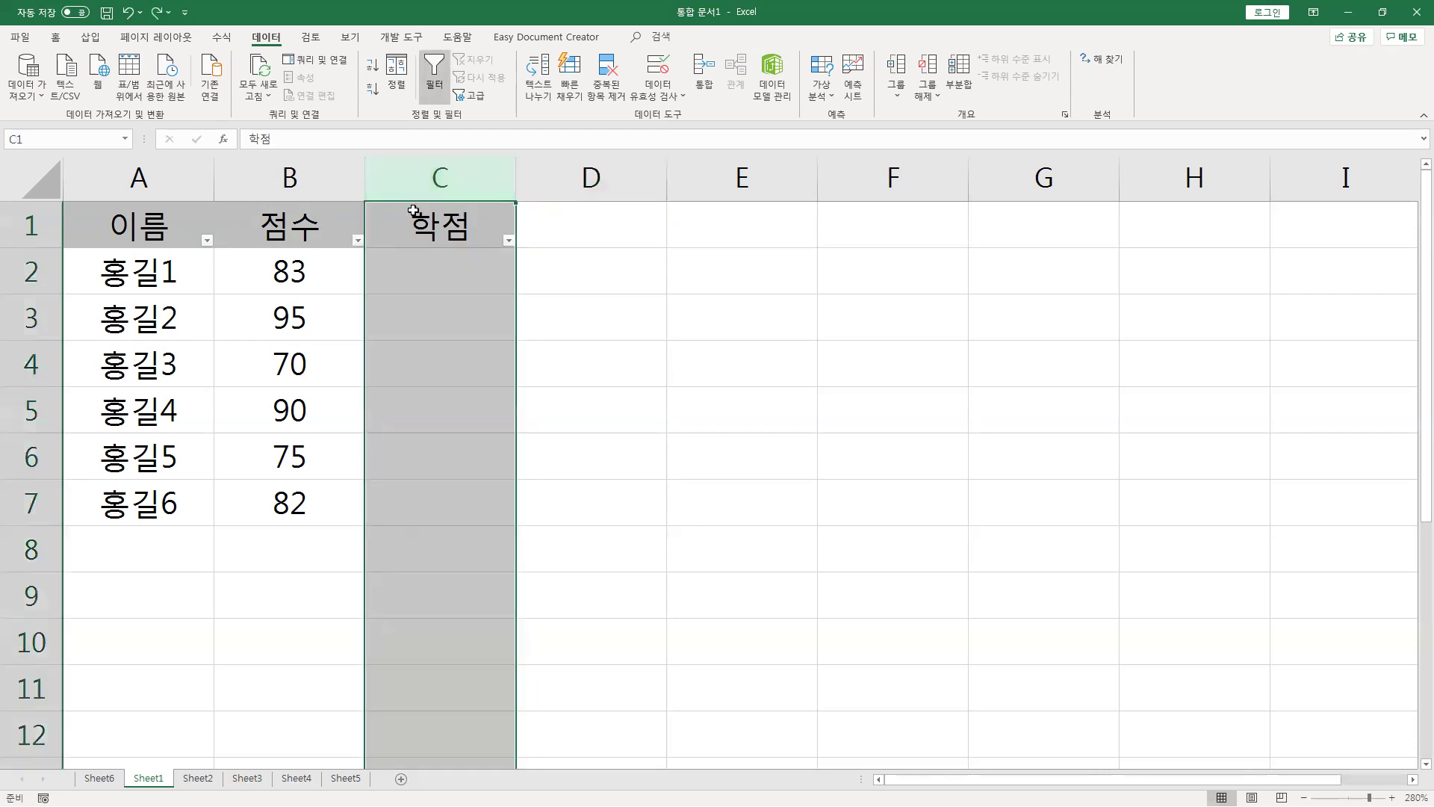
pyautogui.click(431, 104)
pyautogui.rightClick(423, 191)
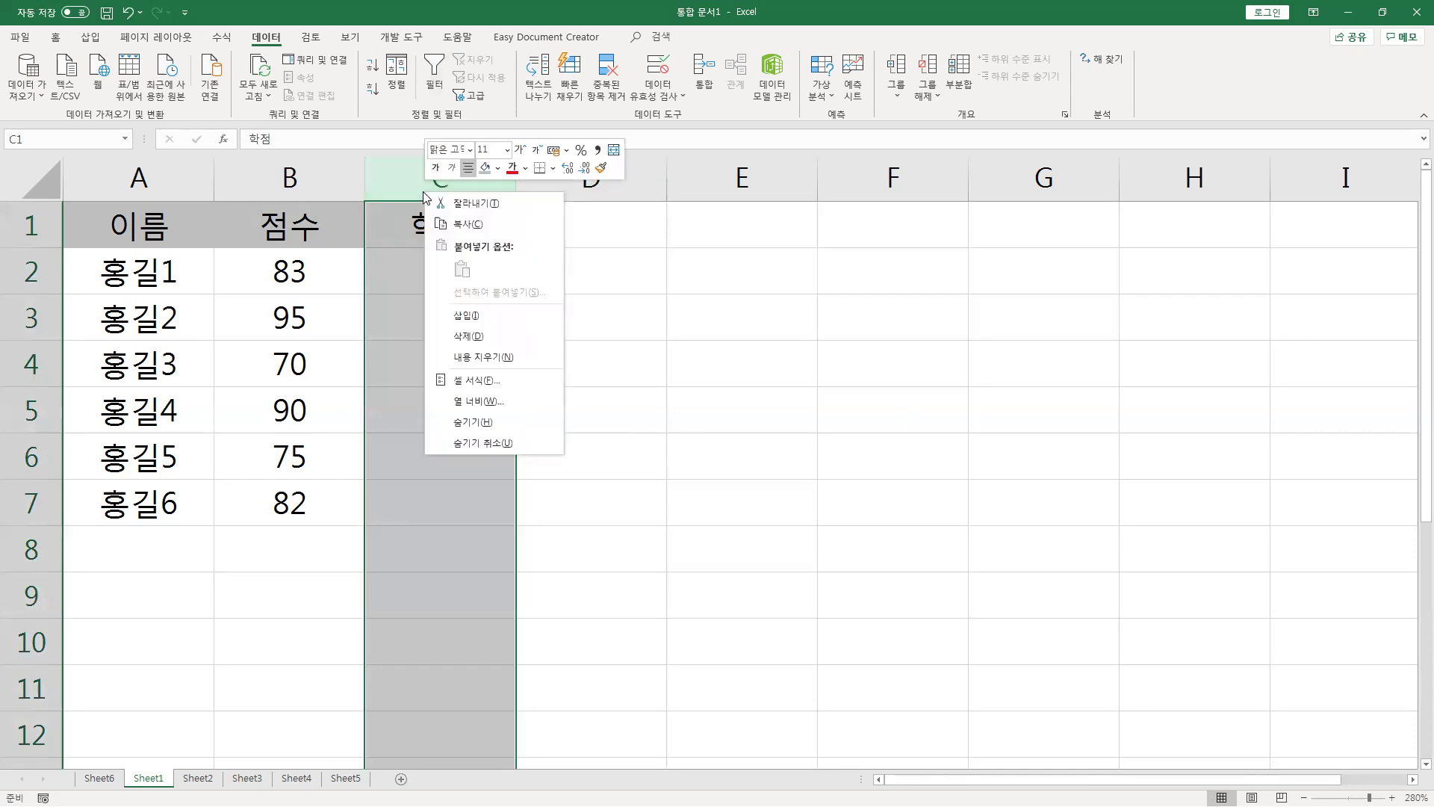
pyautogui.click(458, 315)
# Hide the empty column C and turn on the filter from the 점수 header.
pyautogui.rightClick(427, 177)
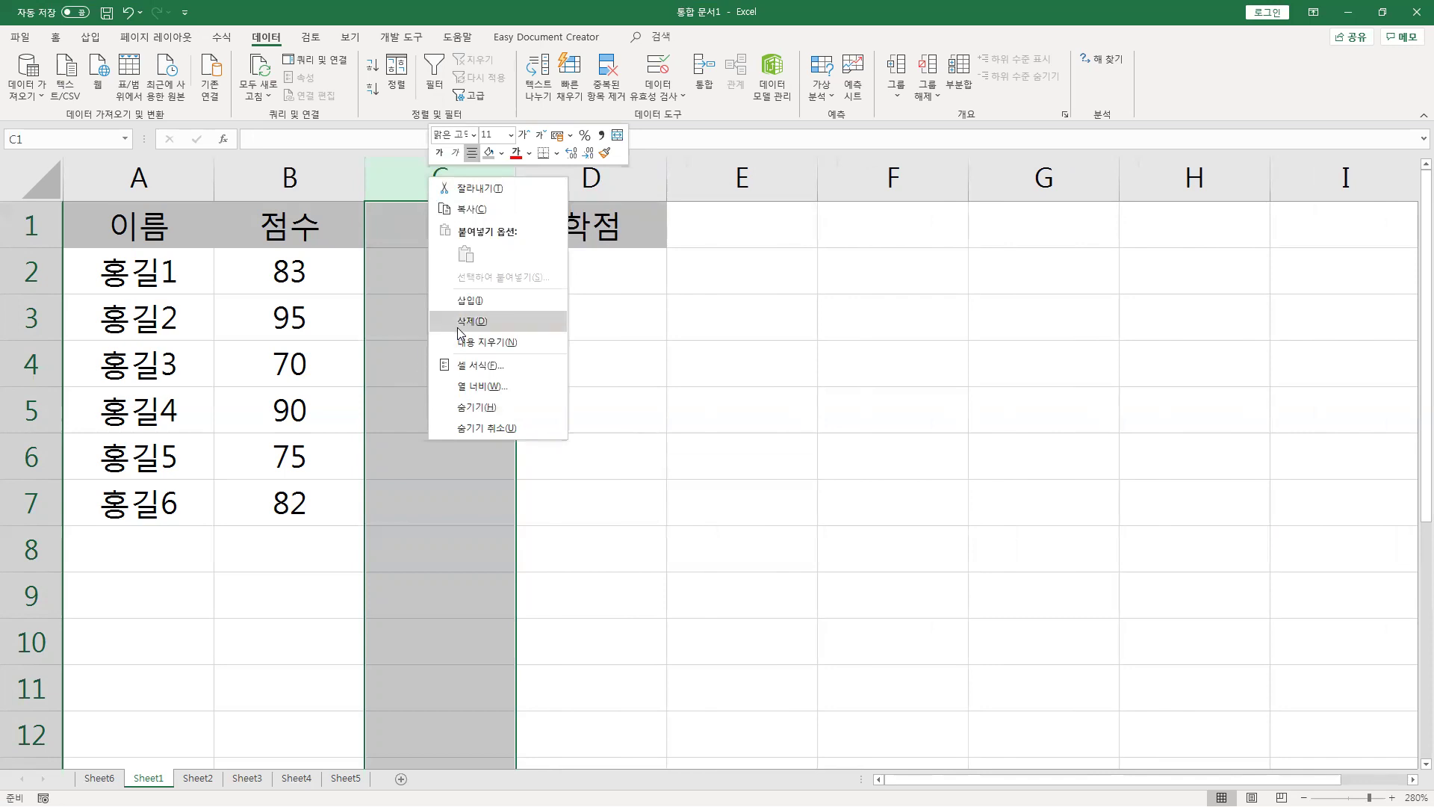
pyautogui.click(467, 407)
pyautogui.click(439, 364)
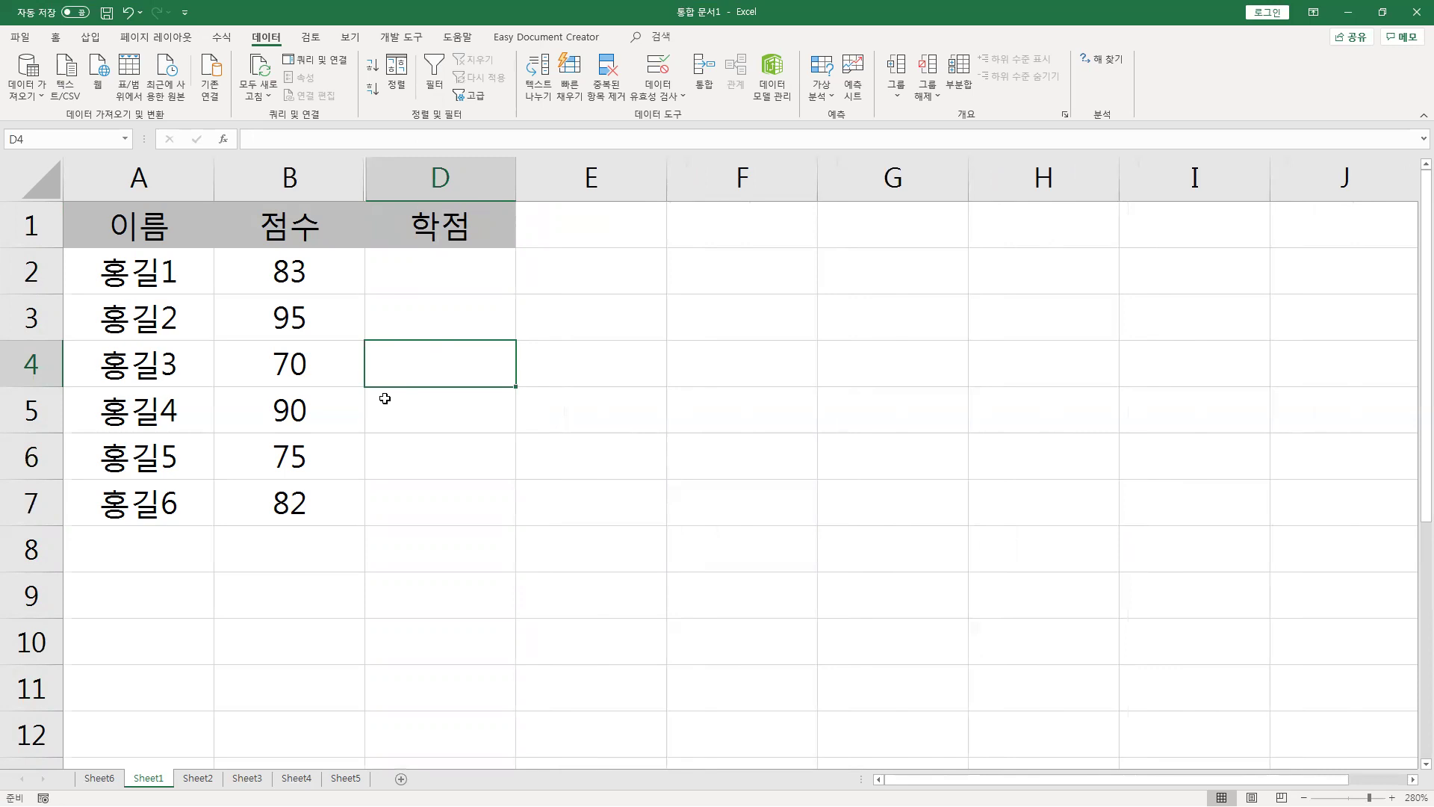
pyautogui.click(356, 227)
pyautogui.click(433, 74)
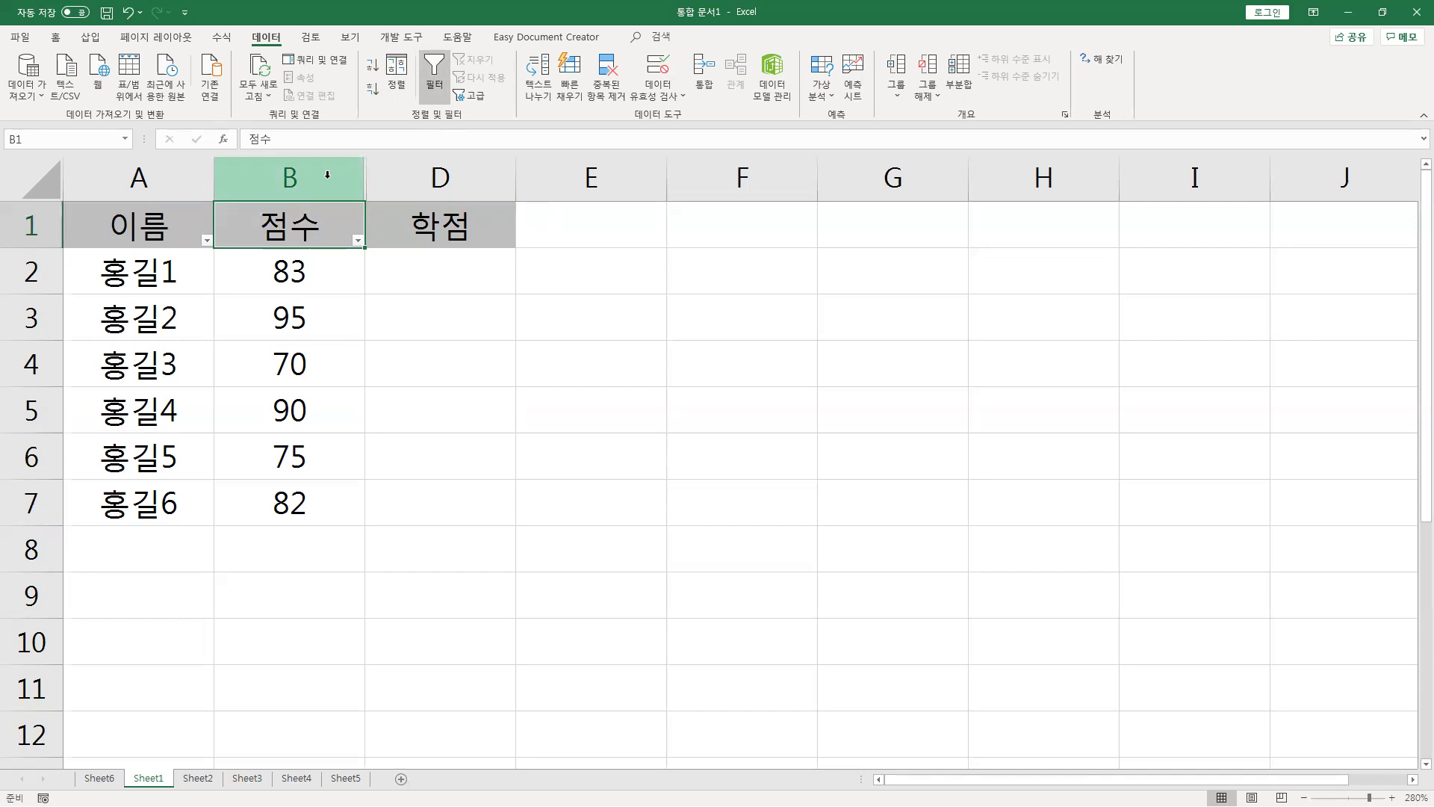
# Unhide column C between the 점수 and 학점 columns and delete it.
pyautogui.keyDown('shift'); pyautogui.click(374, 177); pyautogui.keyUp('shift')
pyautogui.rightClick(412, 176)
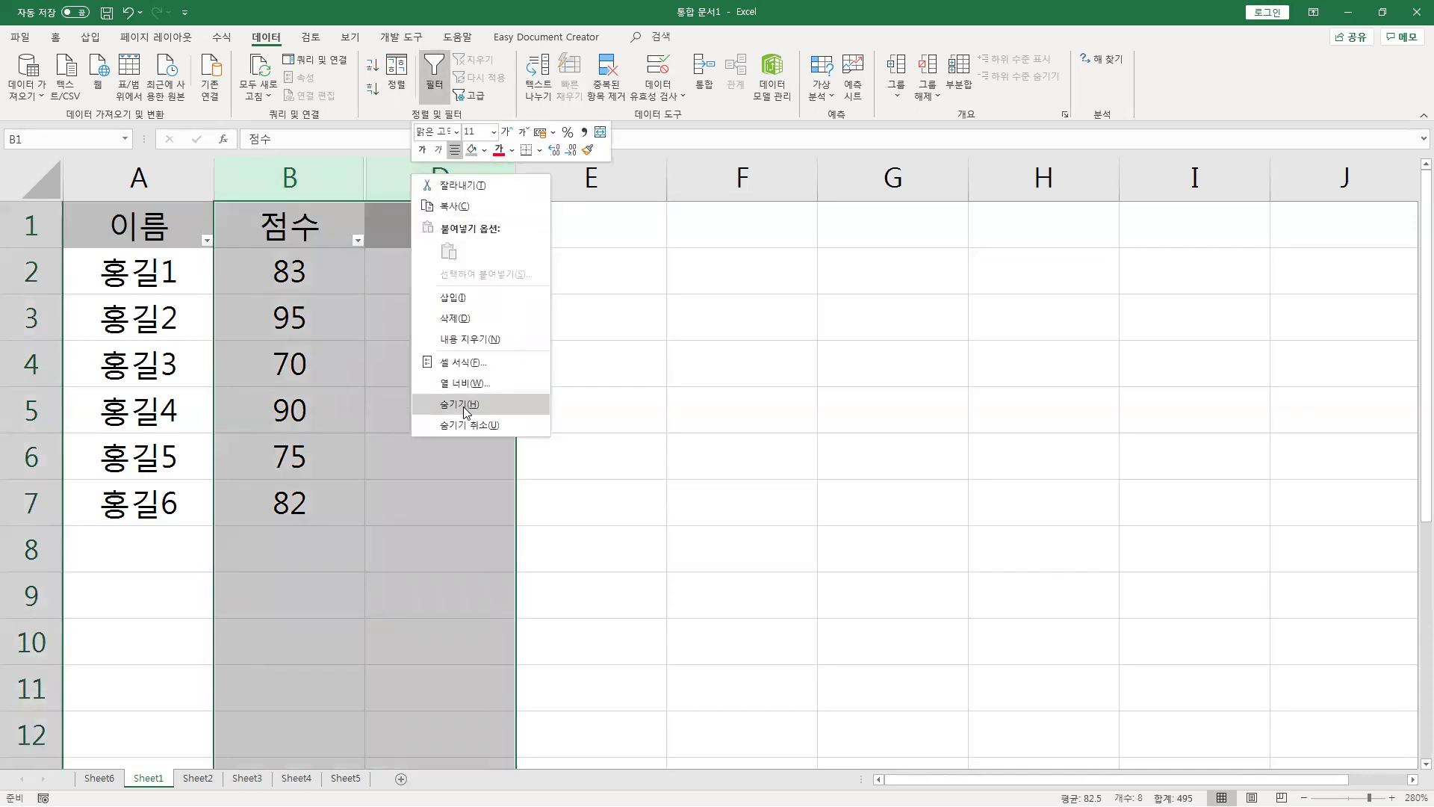
pyautogui.click(465, 424)
pyautogui.click(426, 322)
pyautogui.click(429, 170)
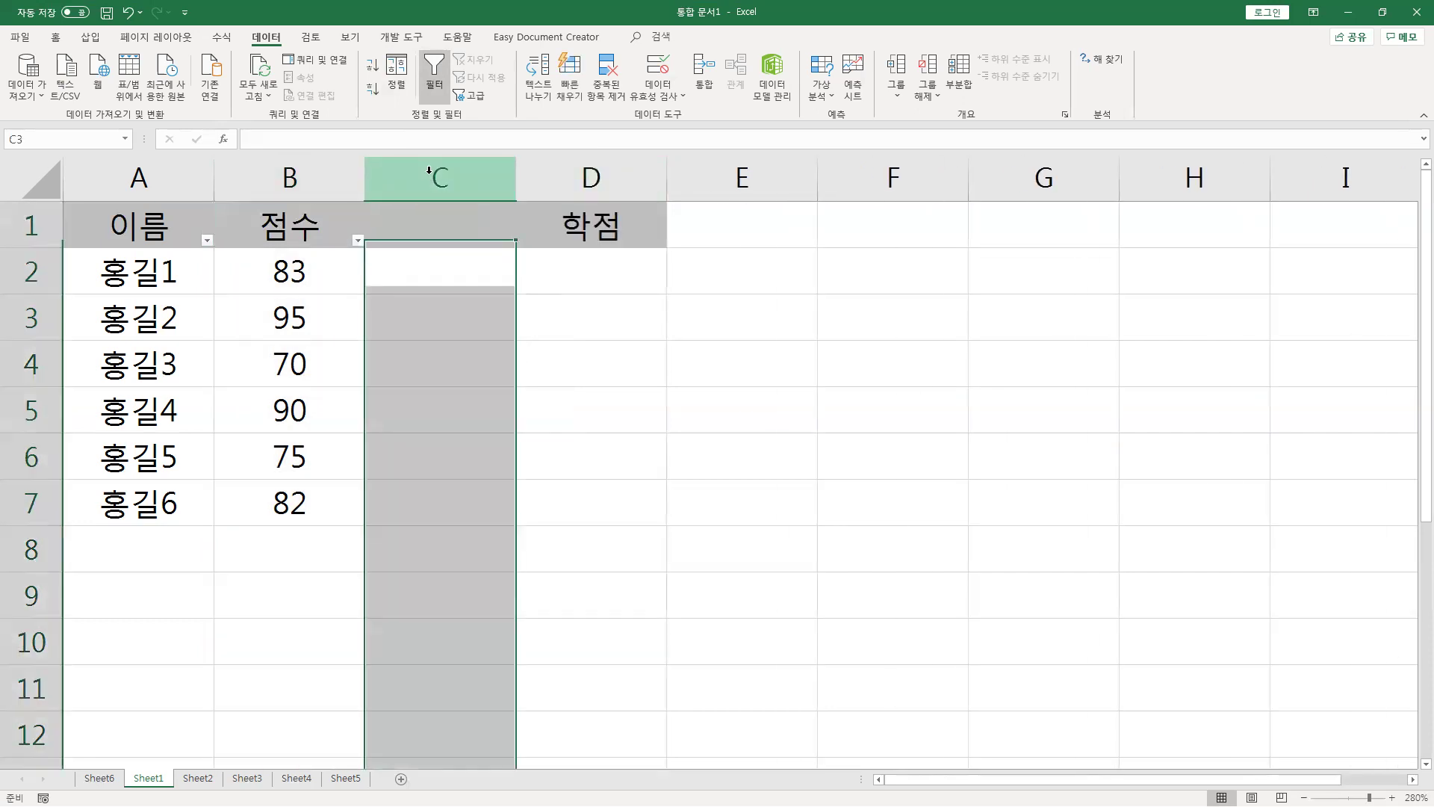
pyautogui.rightClick(430, 171)
pyautogui.click(486, 318)
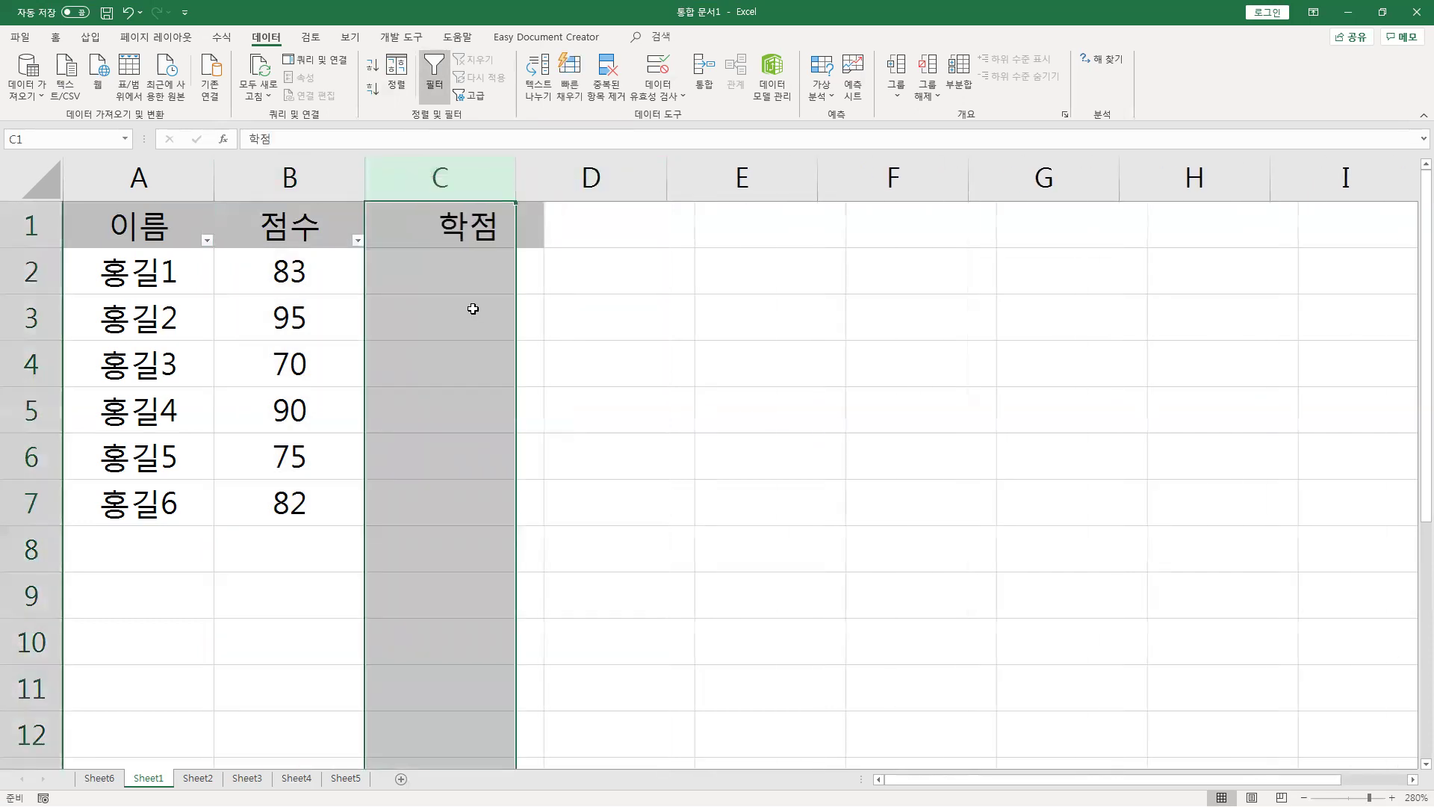
# Turn off the filter from the 점수 header and insert an empty column C before 학점.
pyautogui.click(268, 232)
pyautogui.click(425, 89)
pyautogui.click(394, 197)
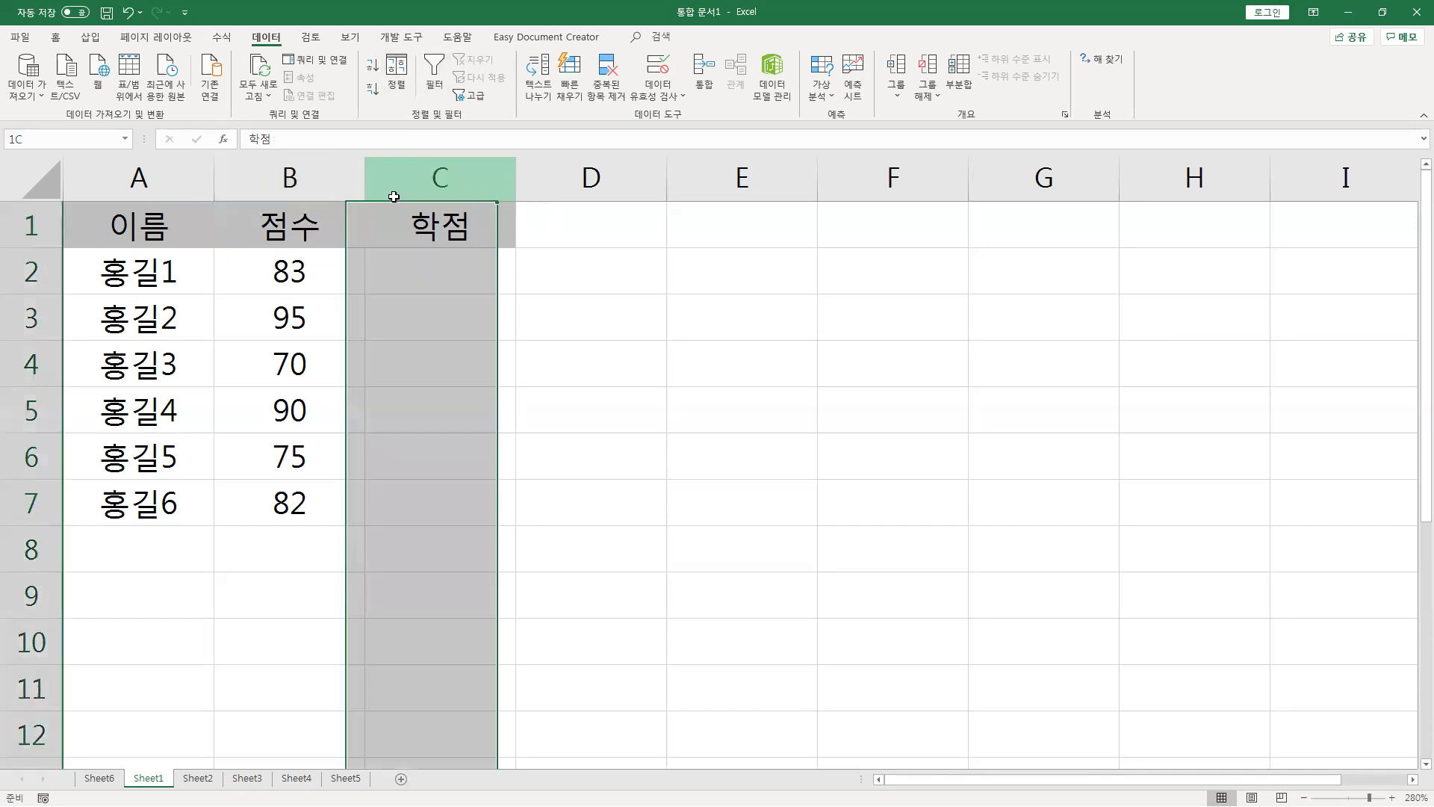
pyautogui.rightClick(393, 196)
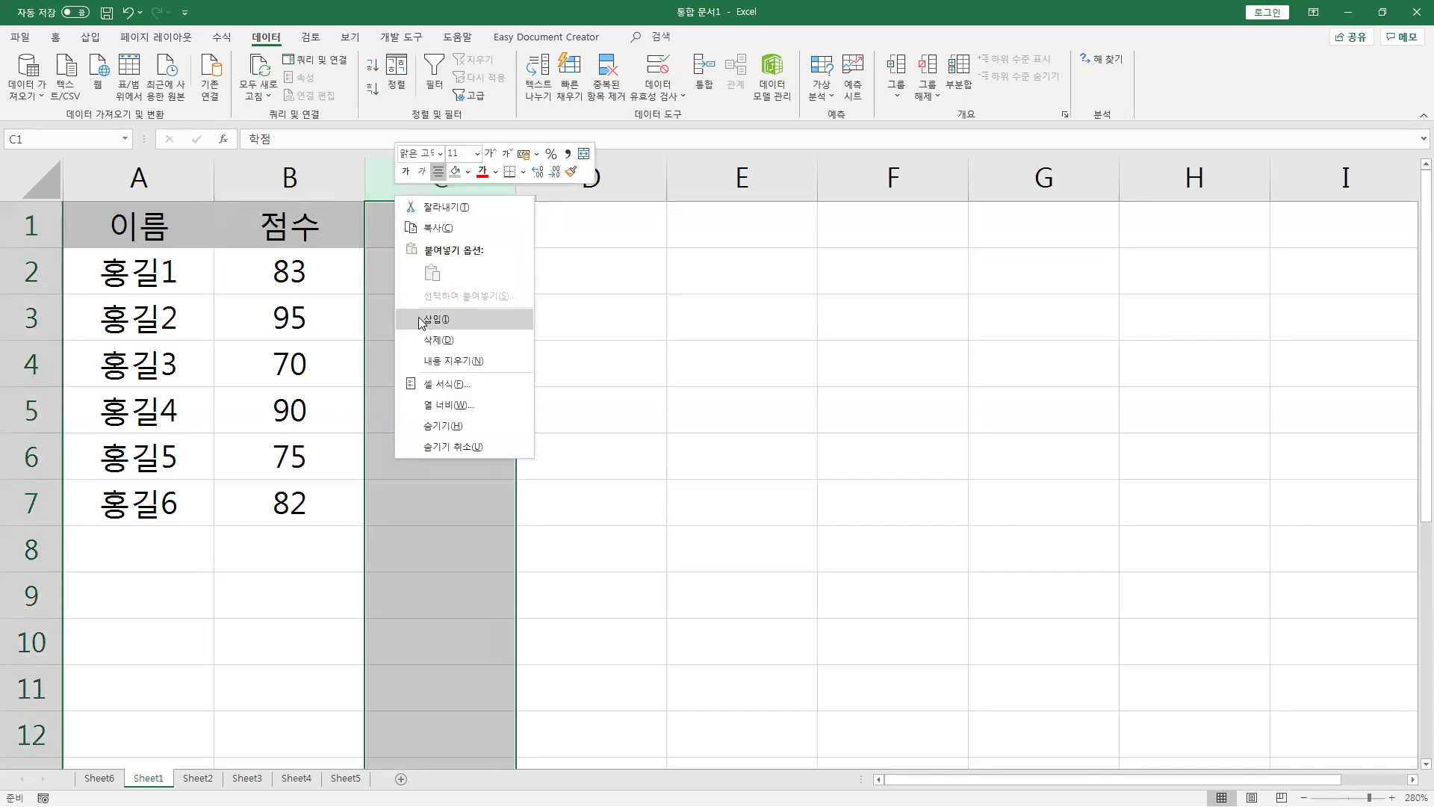
pyautogui.click(419, 321)
pyautogui.click(418, 226)
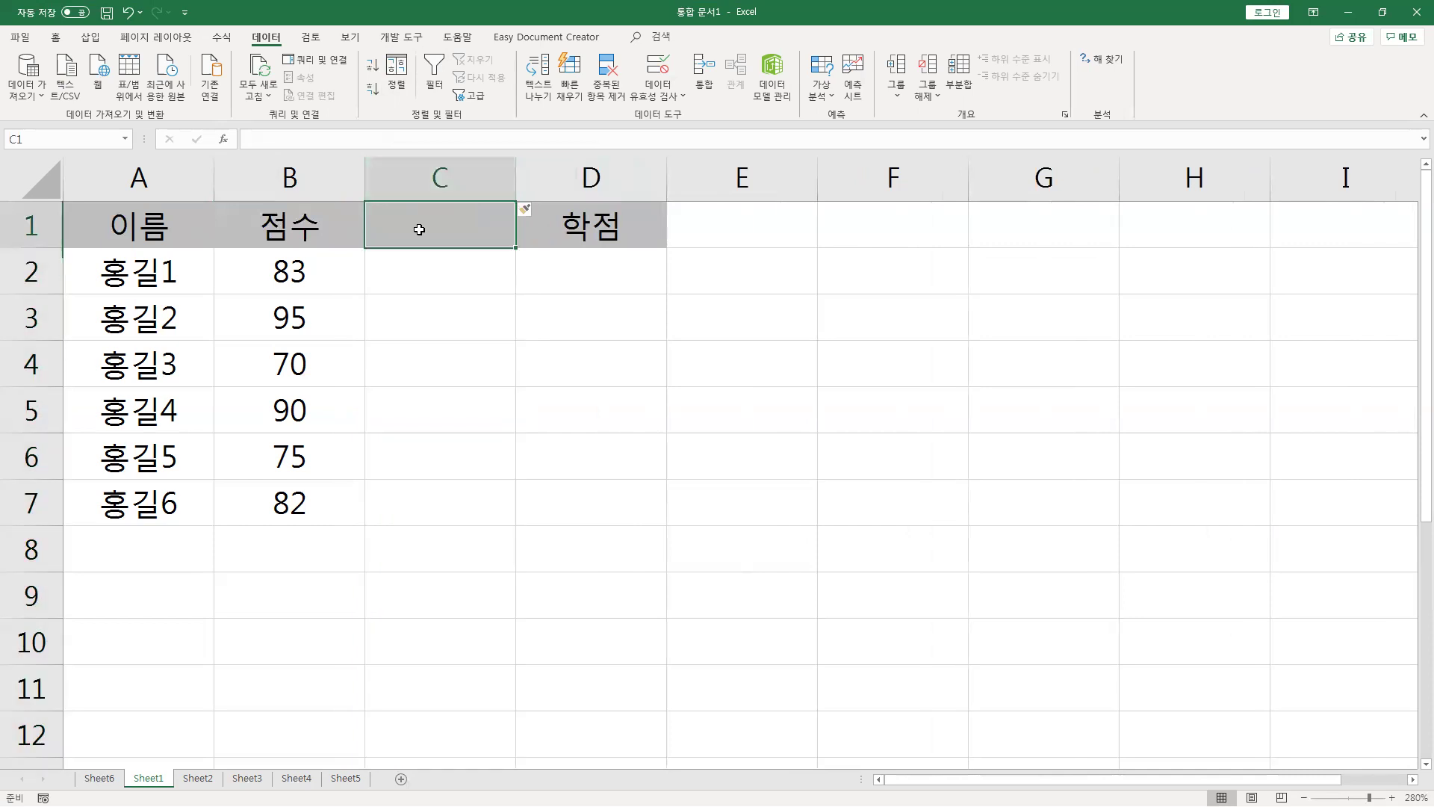
# Delete the empty column C between the 점수 and 학점 columns.
pyautogui.rightClick(428, 181)
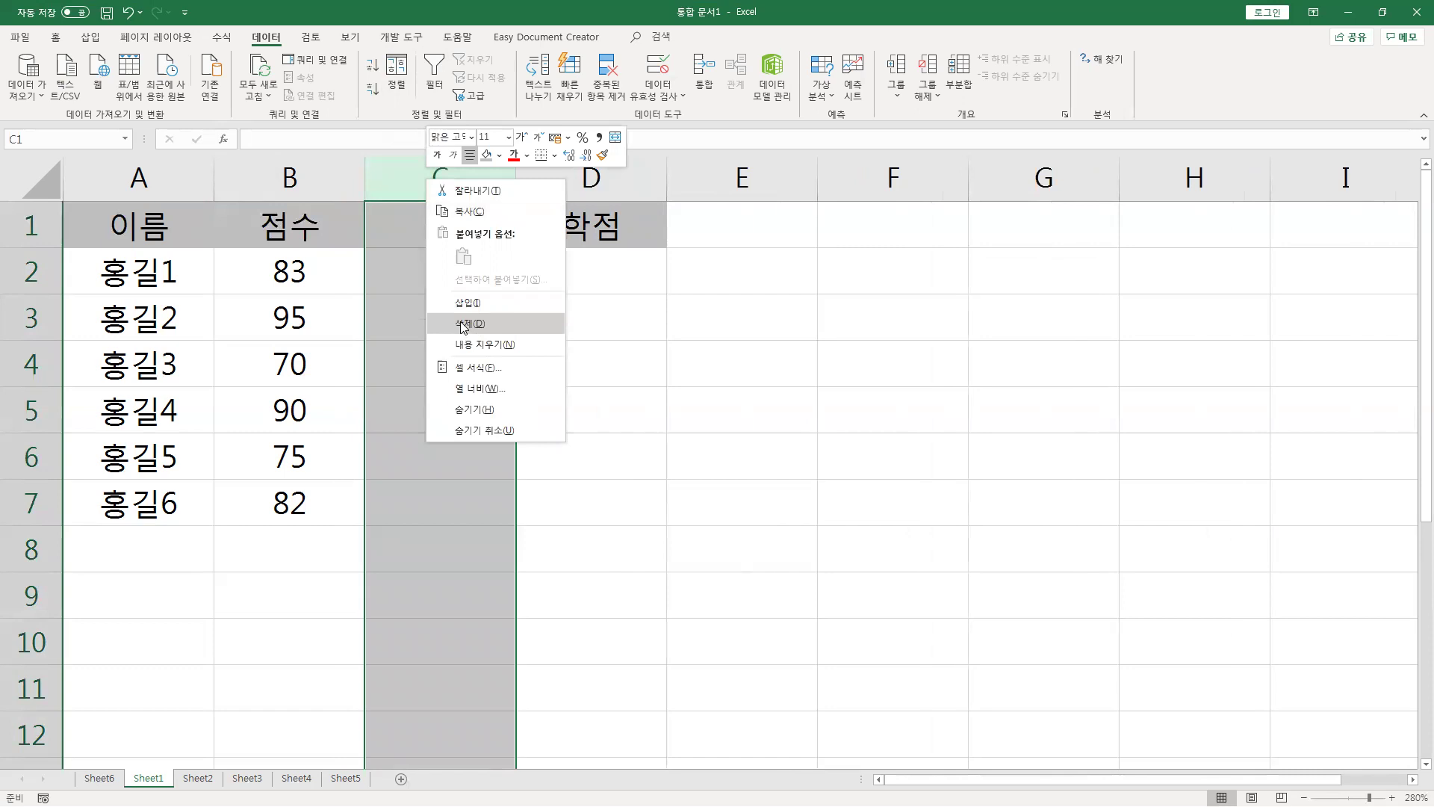
pyautogui.click(324, 209)
pyautogui.moveTo(324, 213); pyautogui.dragTo(332, 506)
pyautogui.click(439, 183)
pyautogui.rightClick(439, 187)
pyautogui.click(460, 333)
pyautogui.click(408, 304)
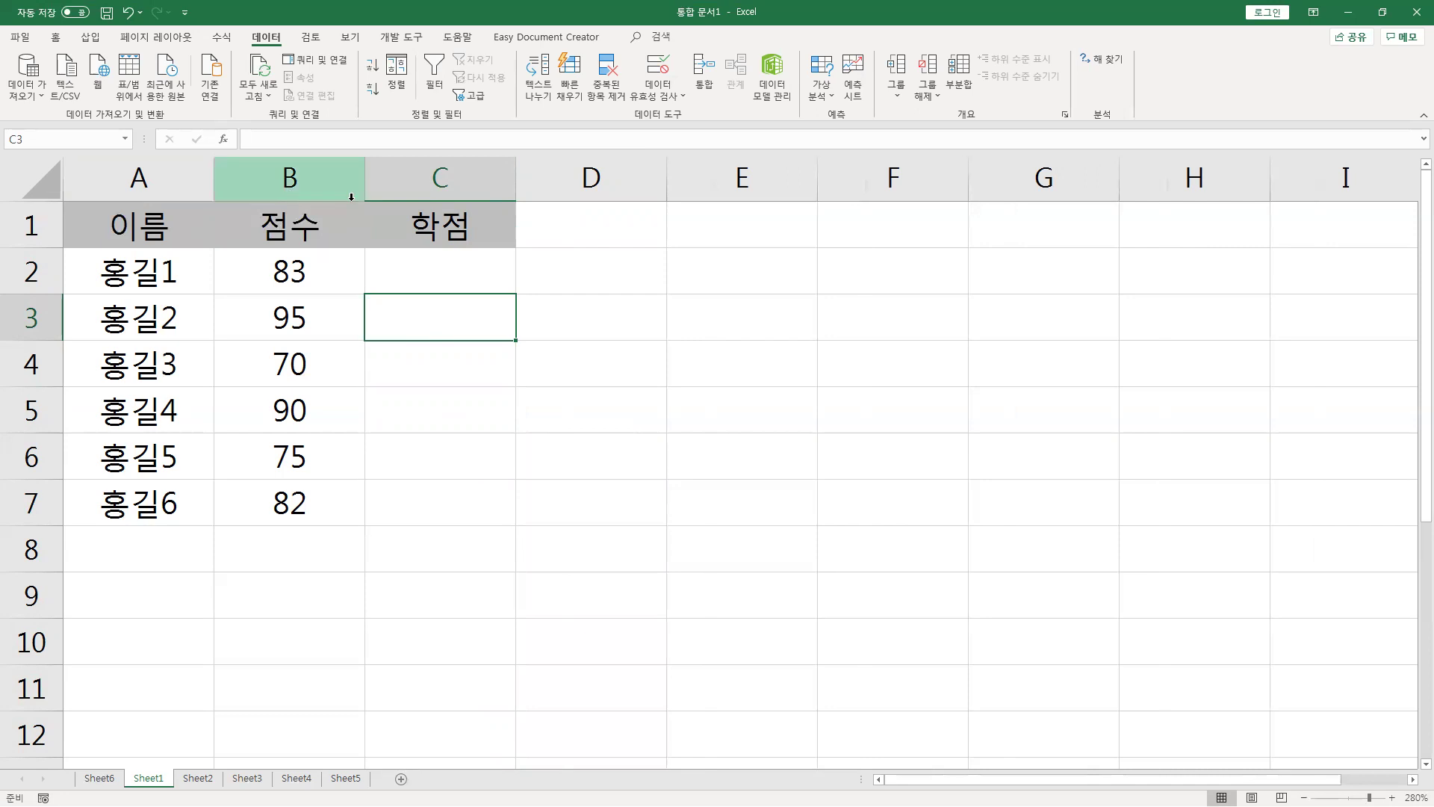
# Turn the filter on the header row on and back off from the 학점 cell, and open Sheet2.
pyautogui.click(377, 223)
pyautogui.hotkey('ctrl', 'shift', 'l')
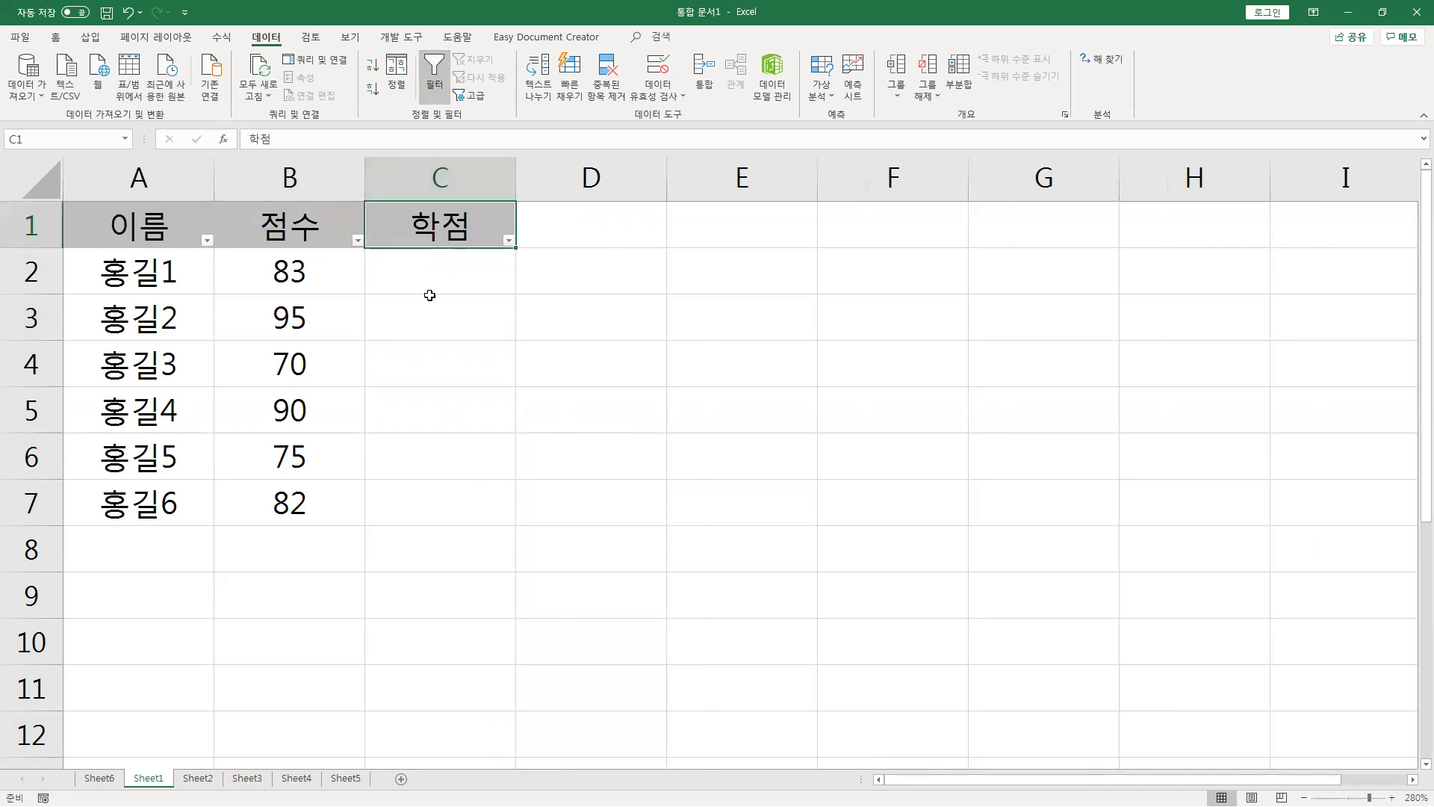
pyautogui.hotkey('ctrl', 'shift', 'l')
pyautogui.click(420, 307)
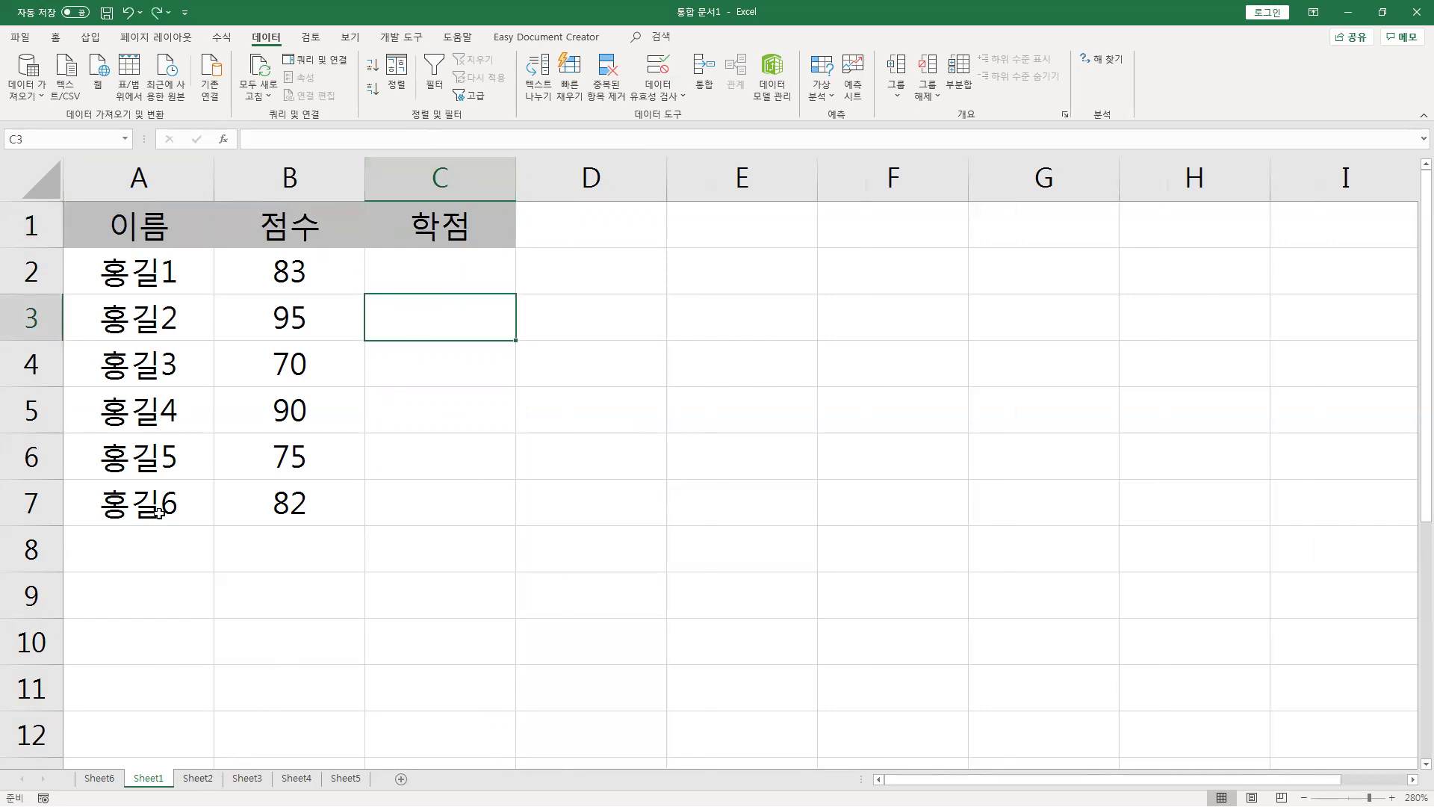
pyautogui.click(193, 778)
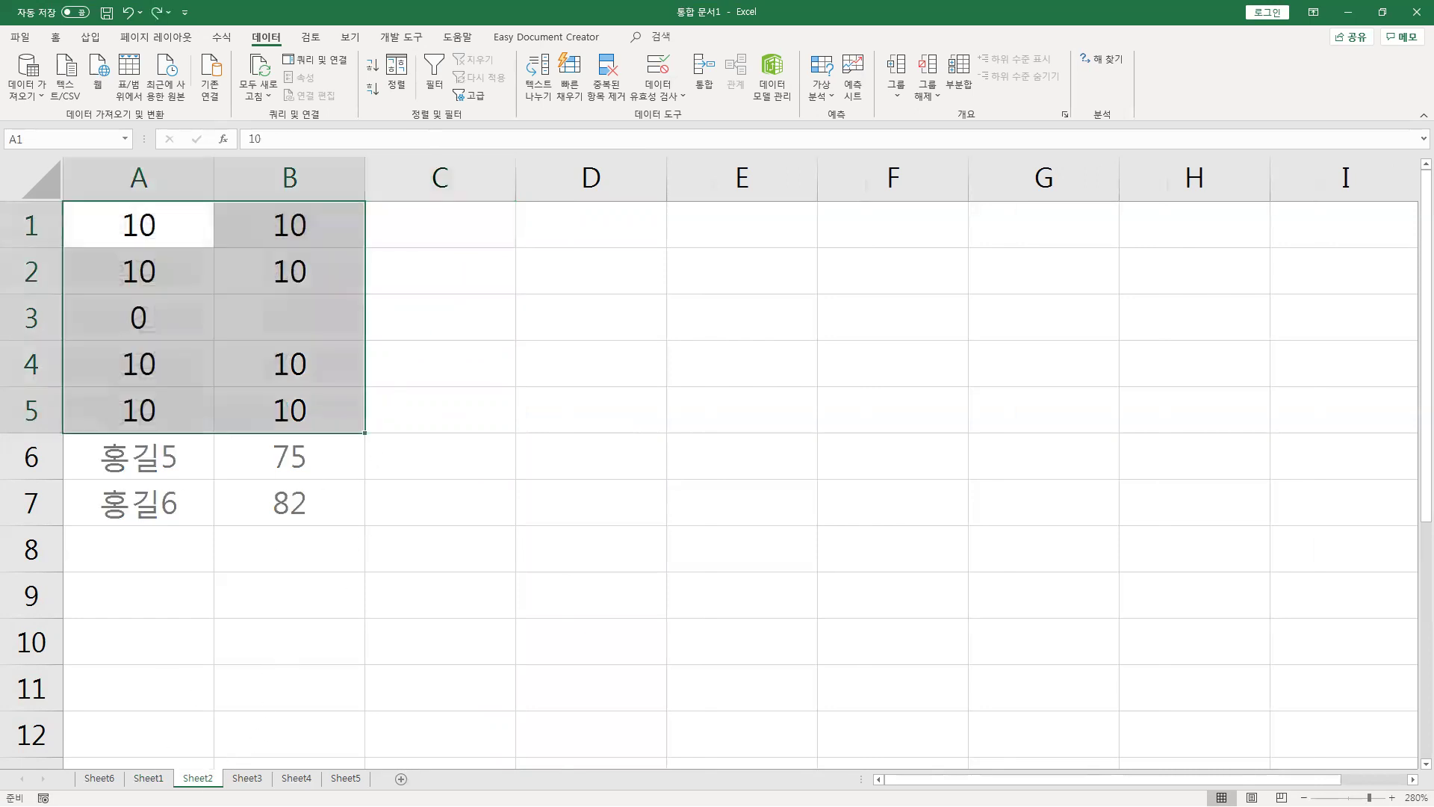
# Review the note on Sheet6 about zeros versus blank cells, and return to Sheet2 to examine the values in columns A and B.
pyautogui.click(238, 537)
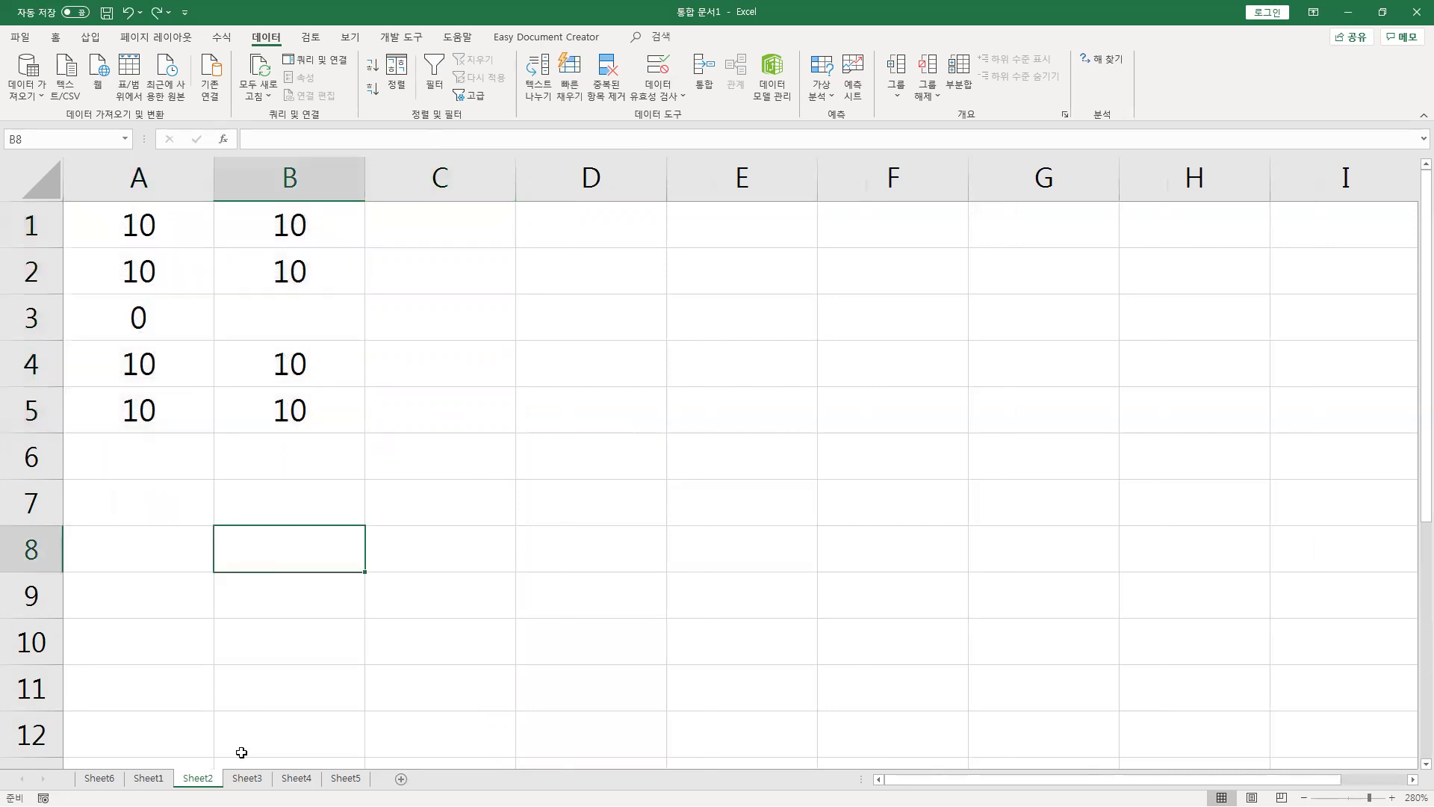
pyautogui.click(148, 778)
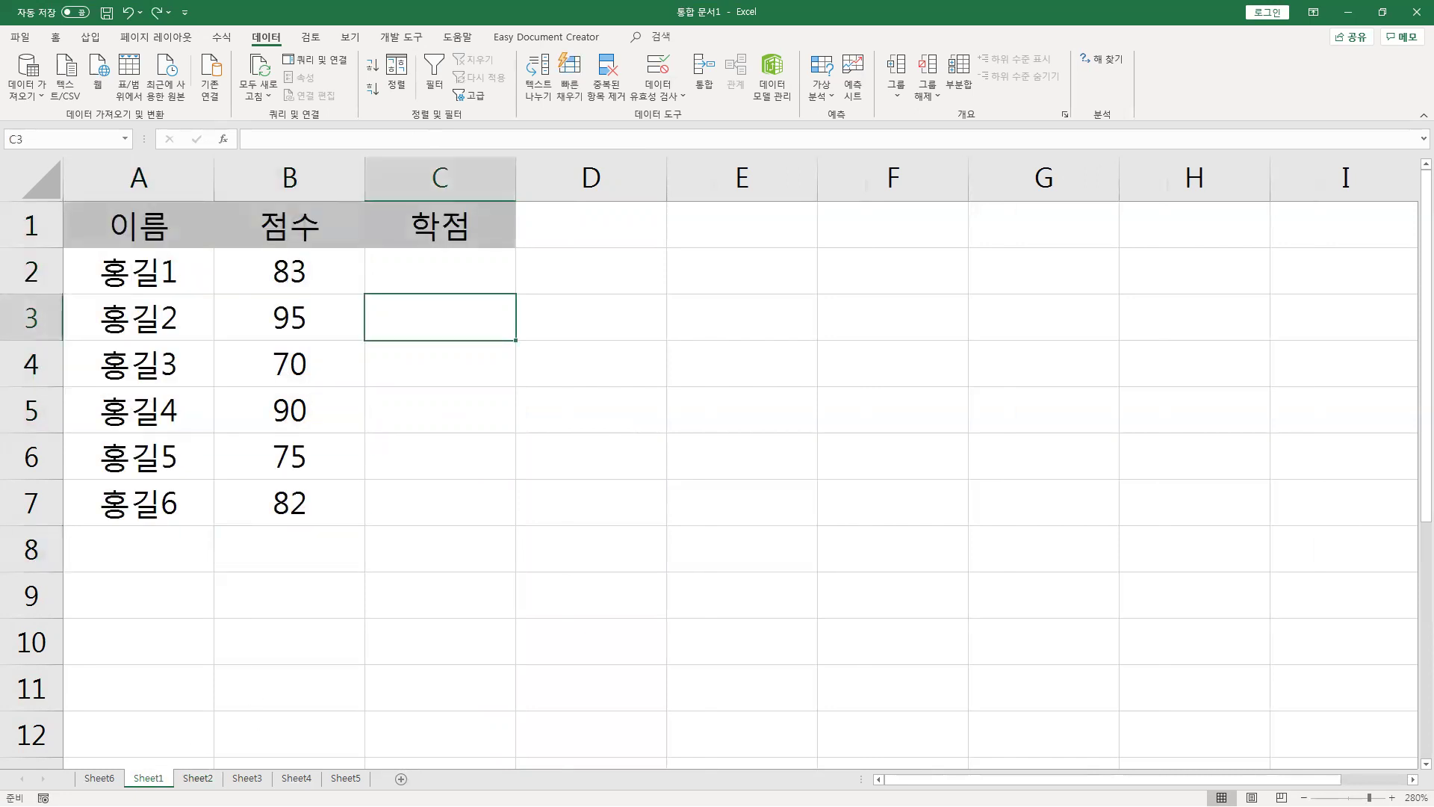
pyautogui.click(99, 778)
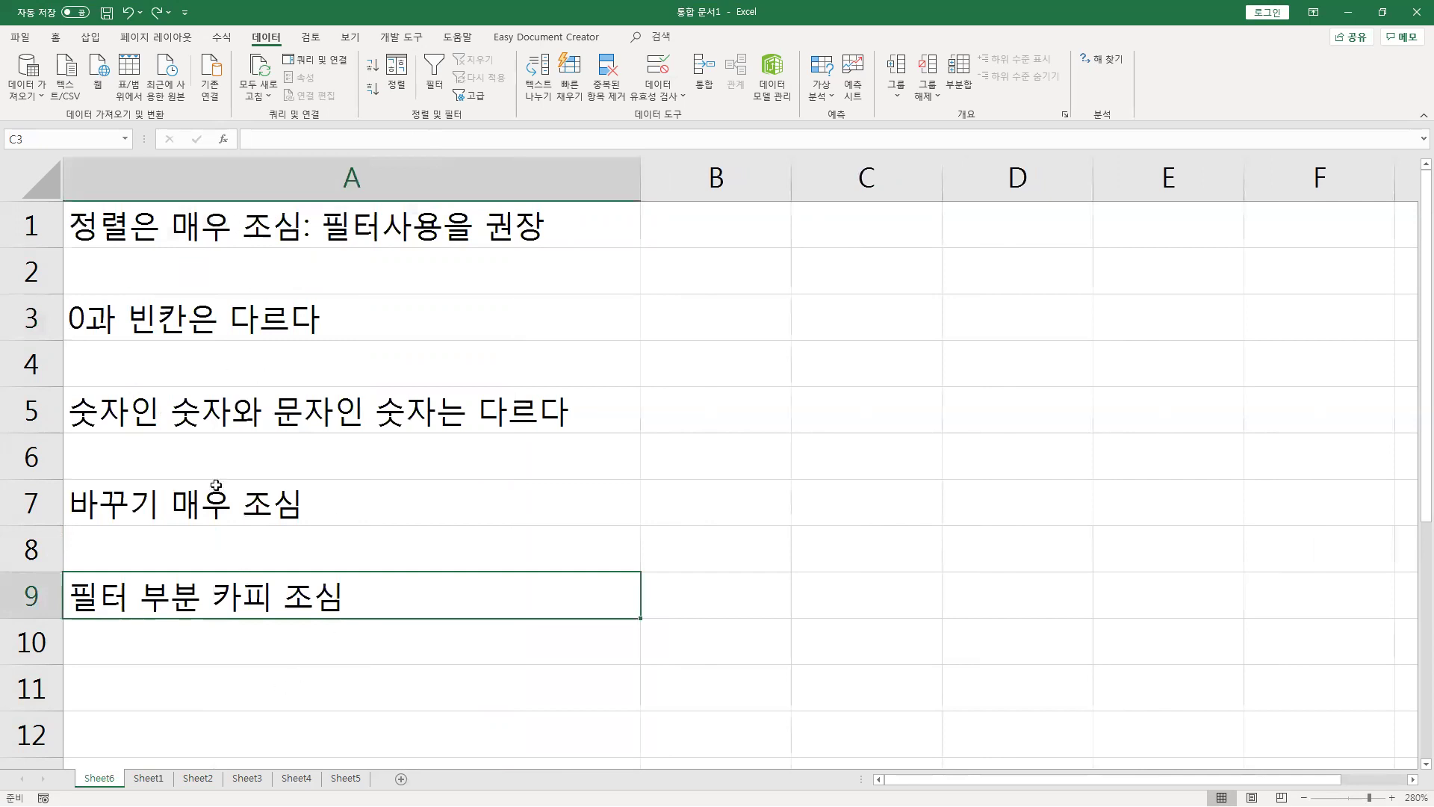
pyautogui.click(146, 321)
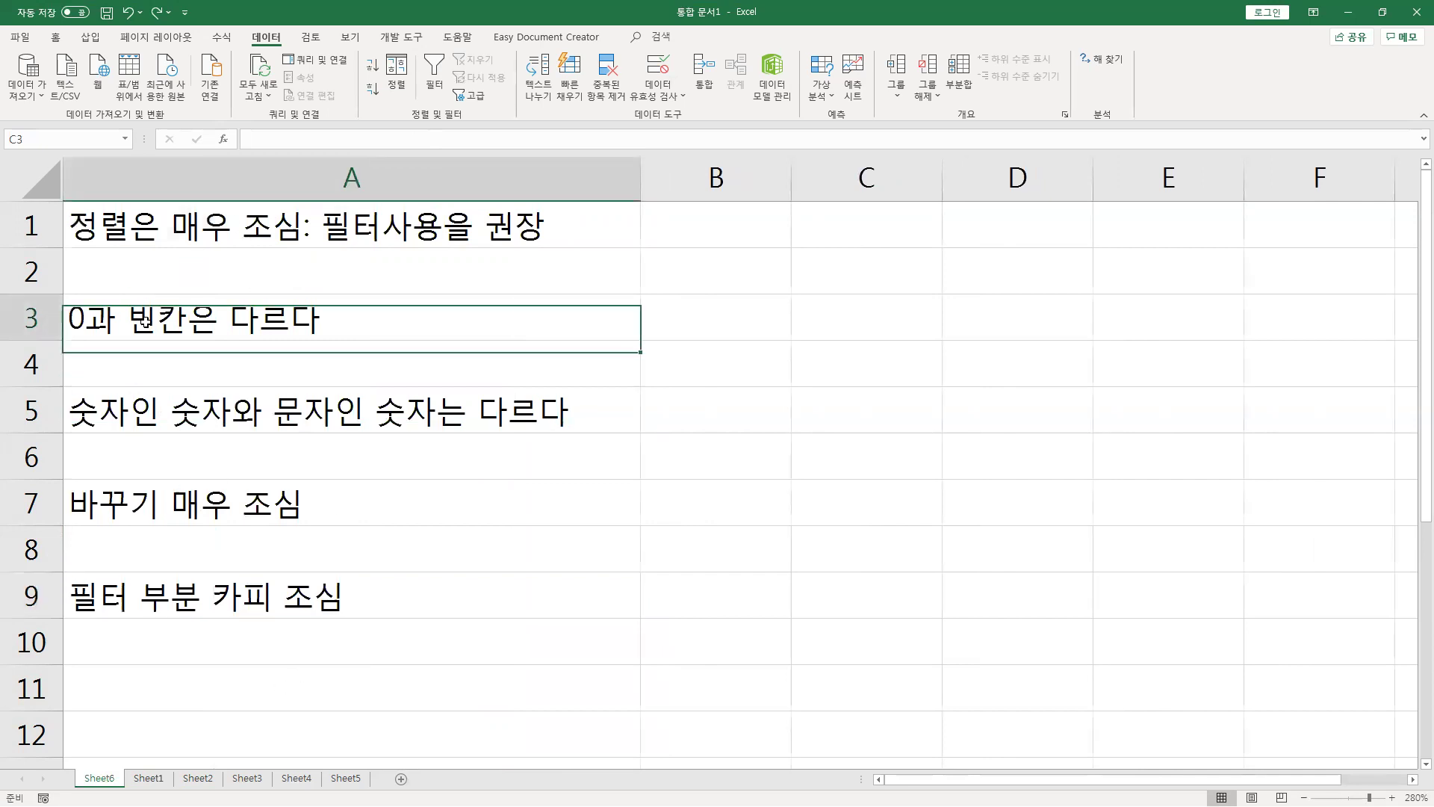
pyautogui.click(198, 778)
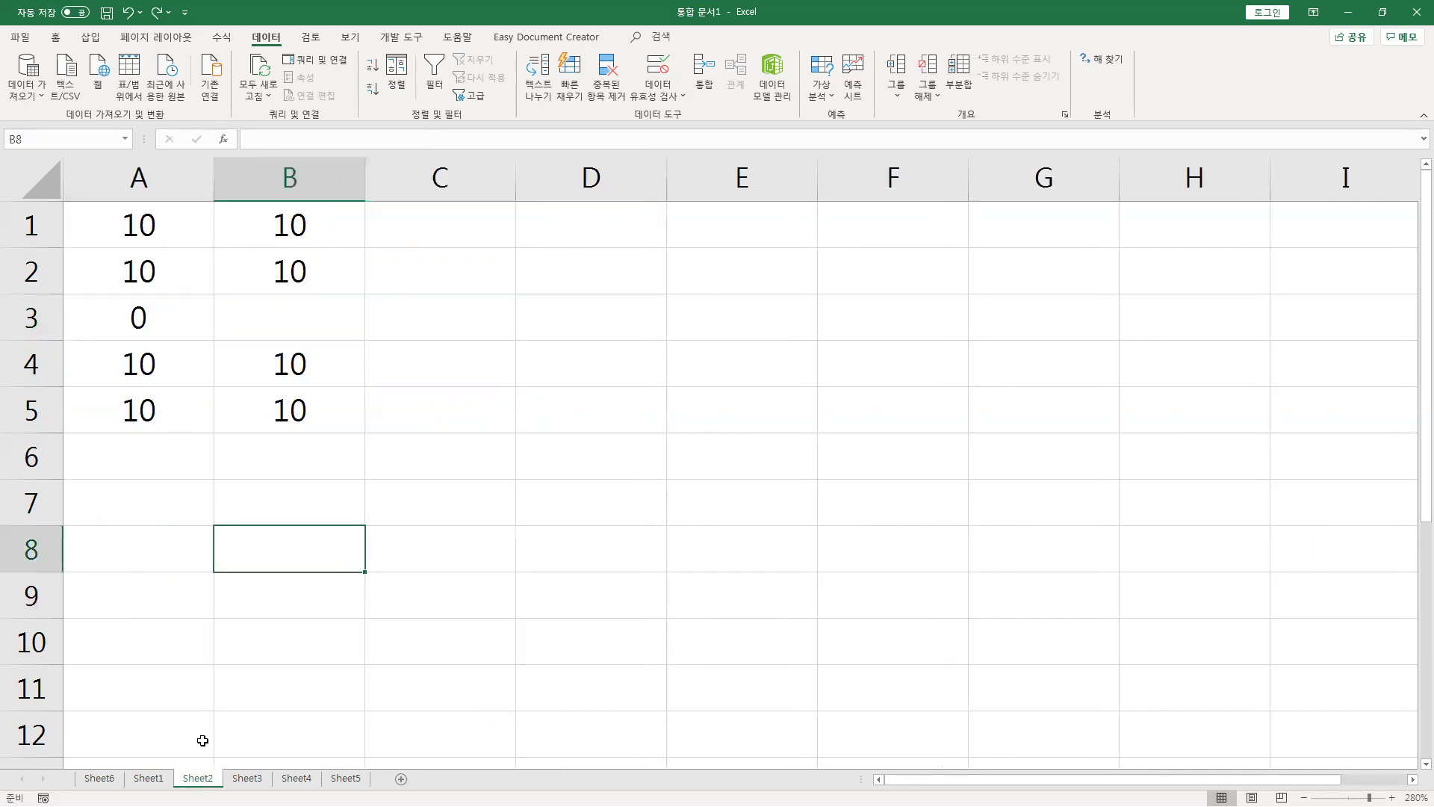
pyautogui.click(148, 223)
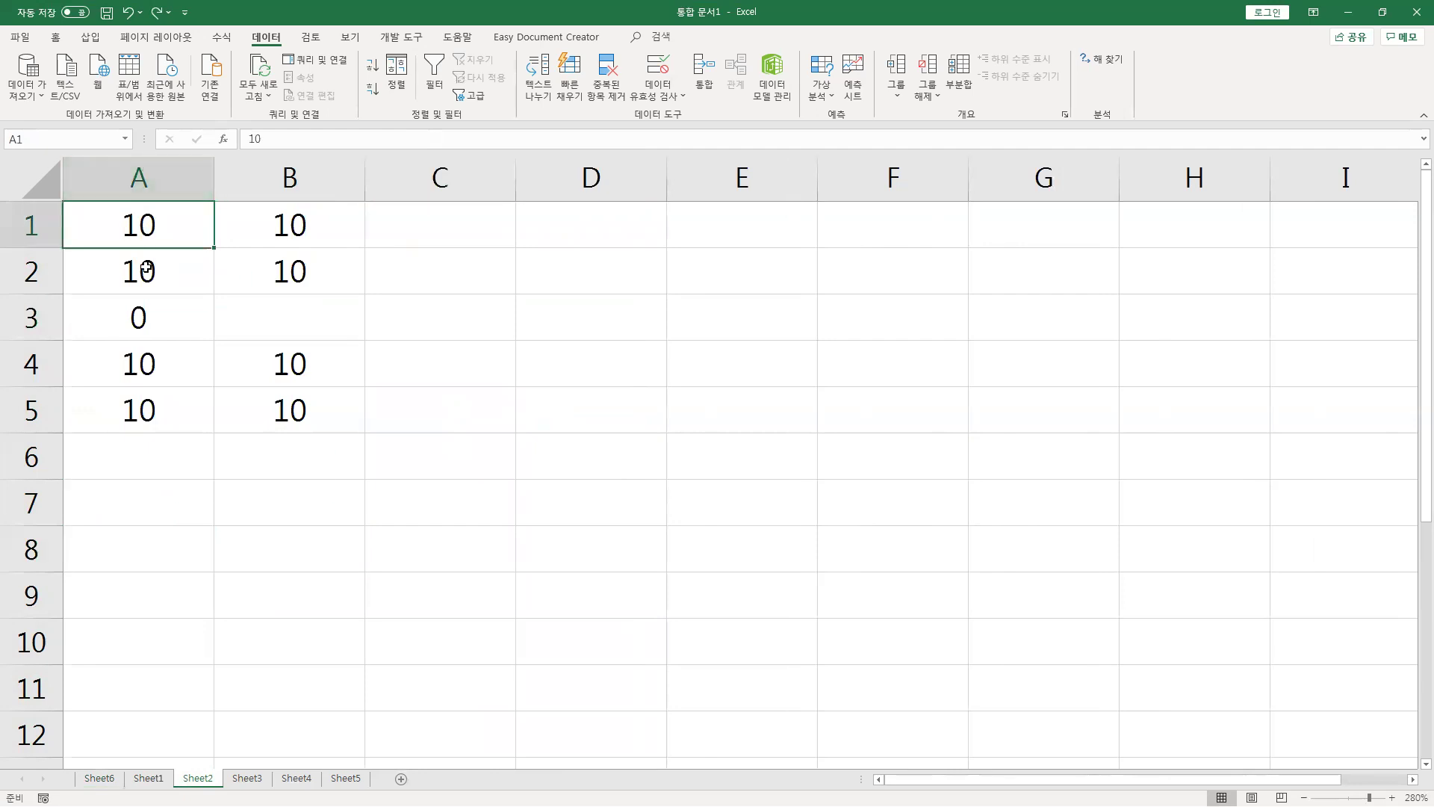
pyautogui.click(294, 319)
pyautogui.click(293, 363)
pyautogui.click(292, 406)
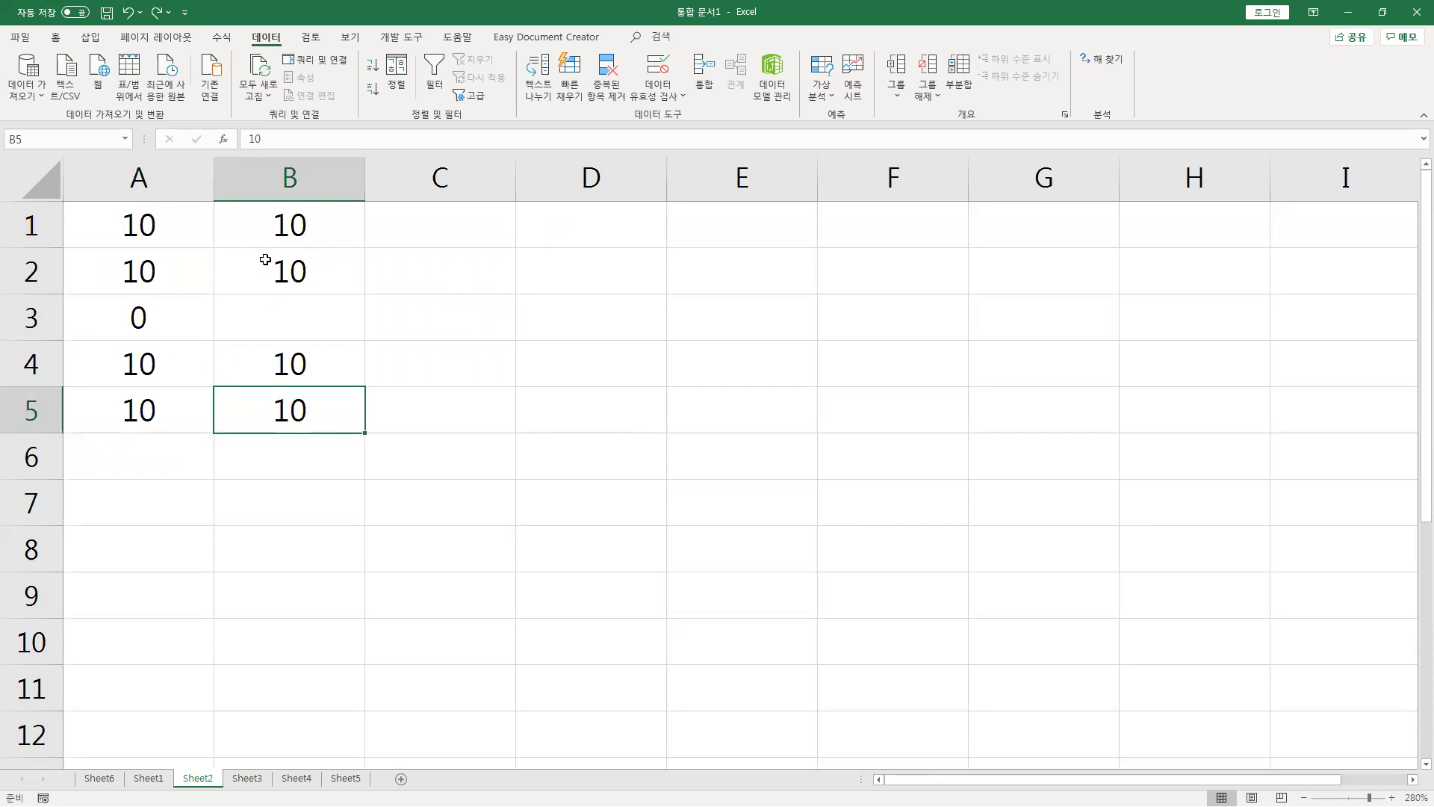
# Enter the addition formula =A1+A2+A3+A4+A5 in cell A7, referencing each cell individually.
pyautogui.click(147, 495)
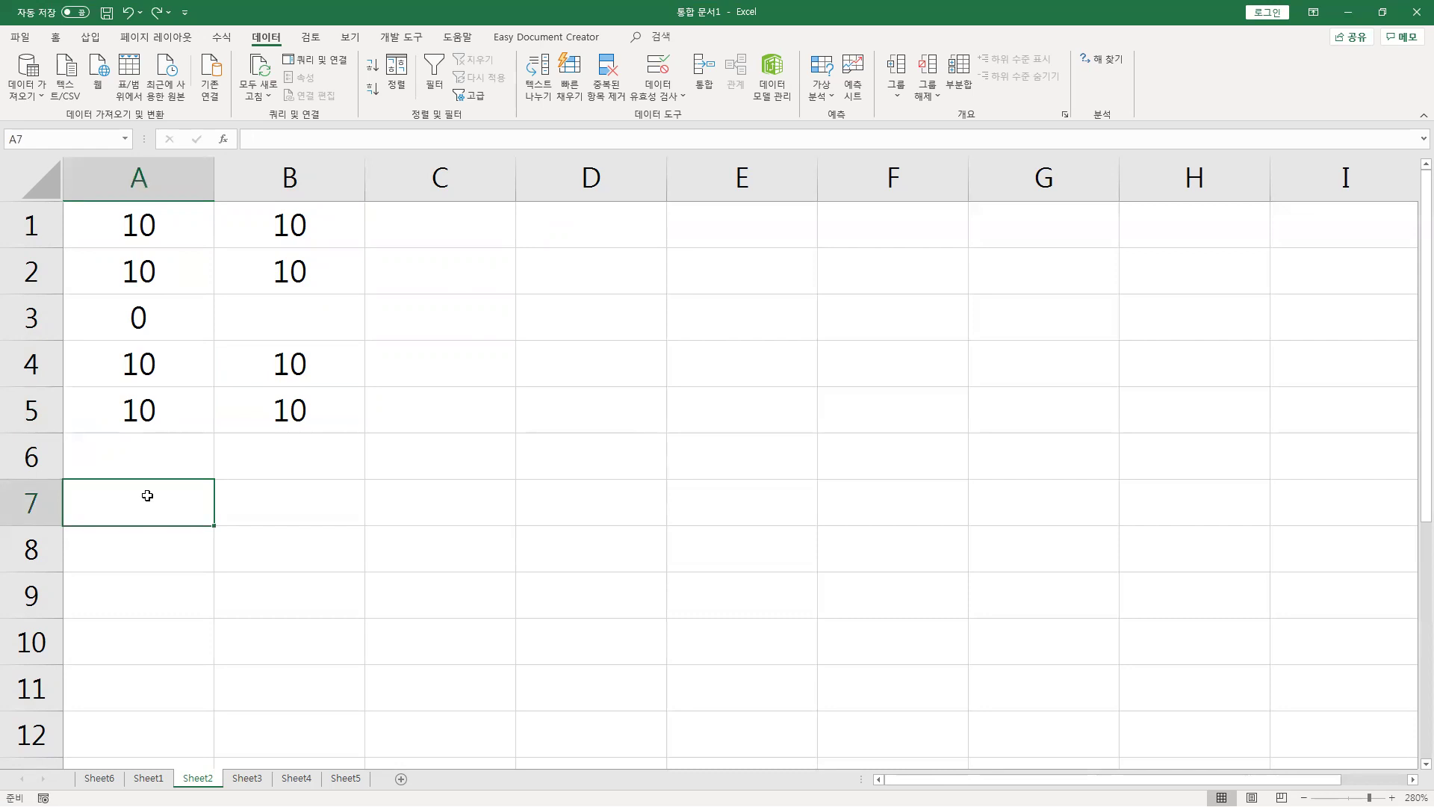
pyautogui.write('=')
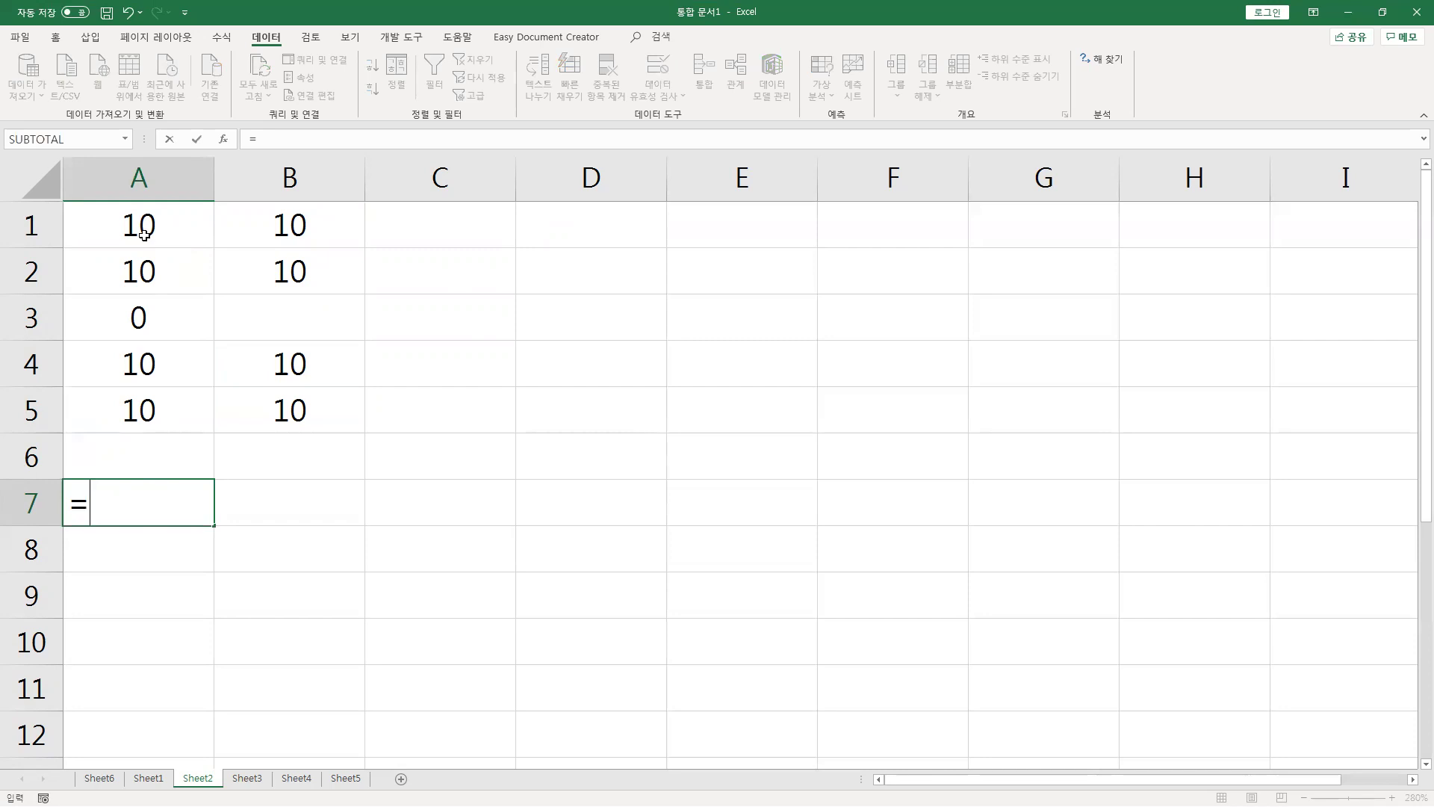
pyautogui.click(144, 235)
pyautogui.write('+')
pyautogui.click(139, 272)
pyautogui.write('+')
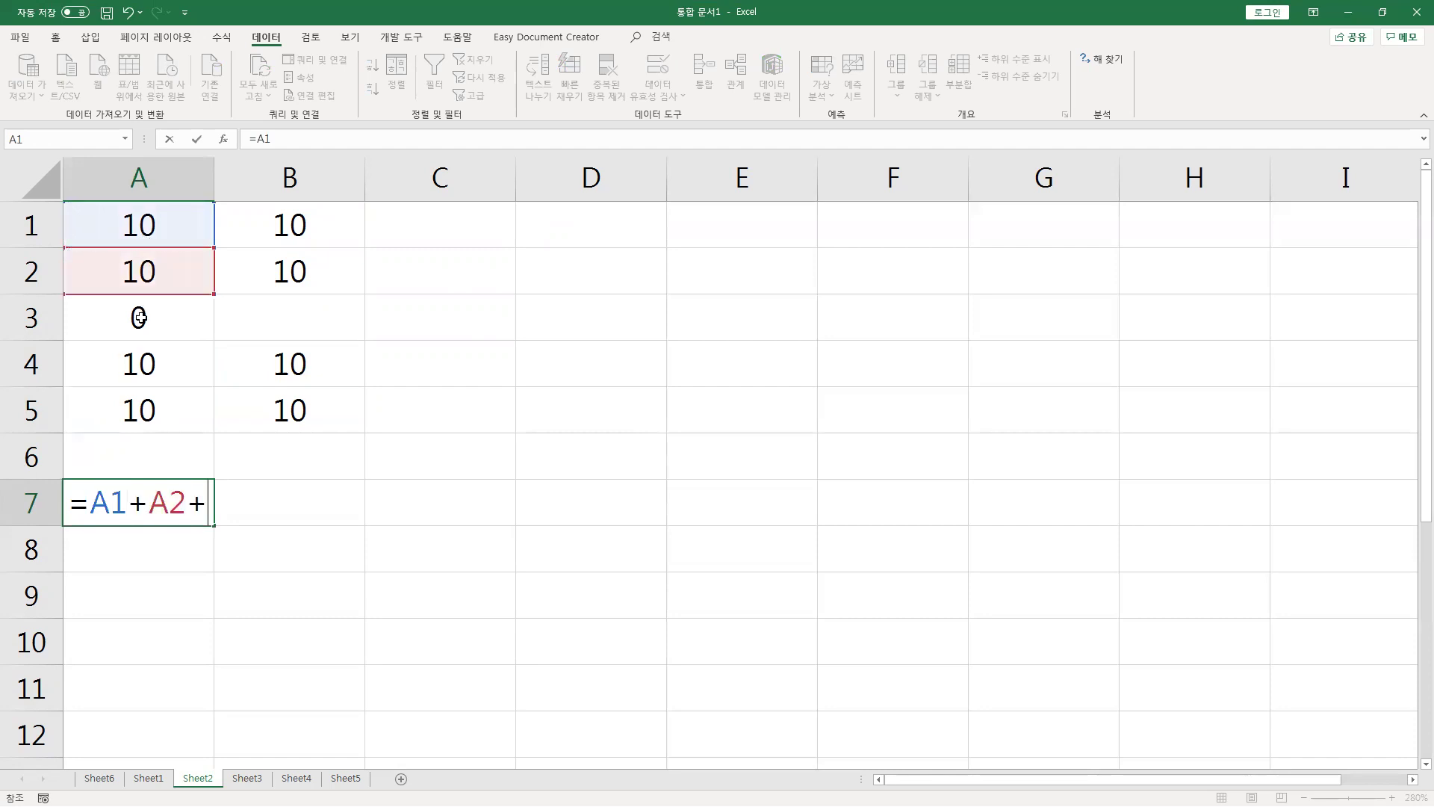
pyautogui.click(139, 318)
pyautogui.write('+')
pyautogui.click(138, 368)
pyautogui.write('+')
pyautogui.click(136, 400)
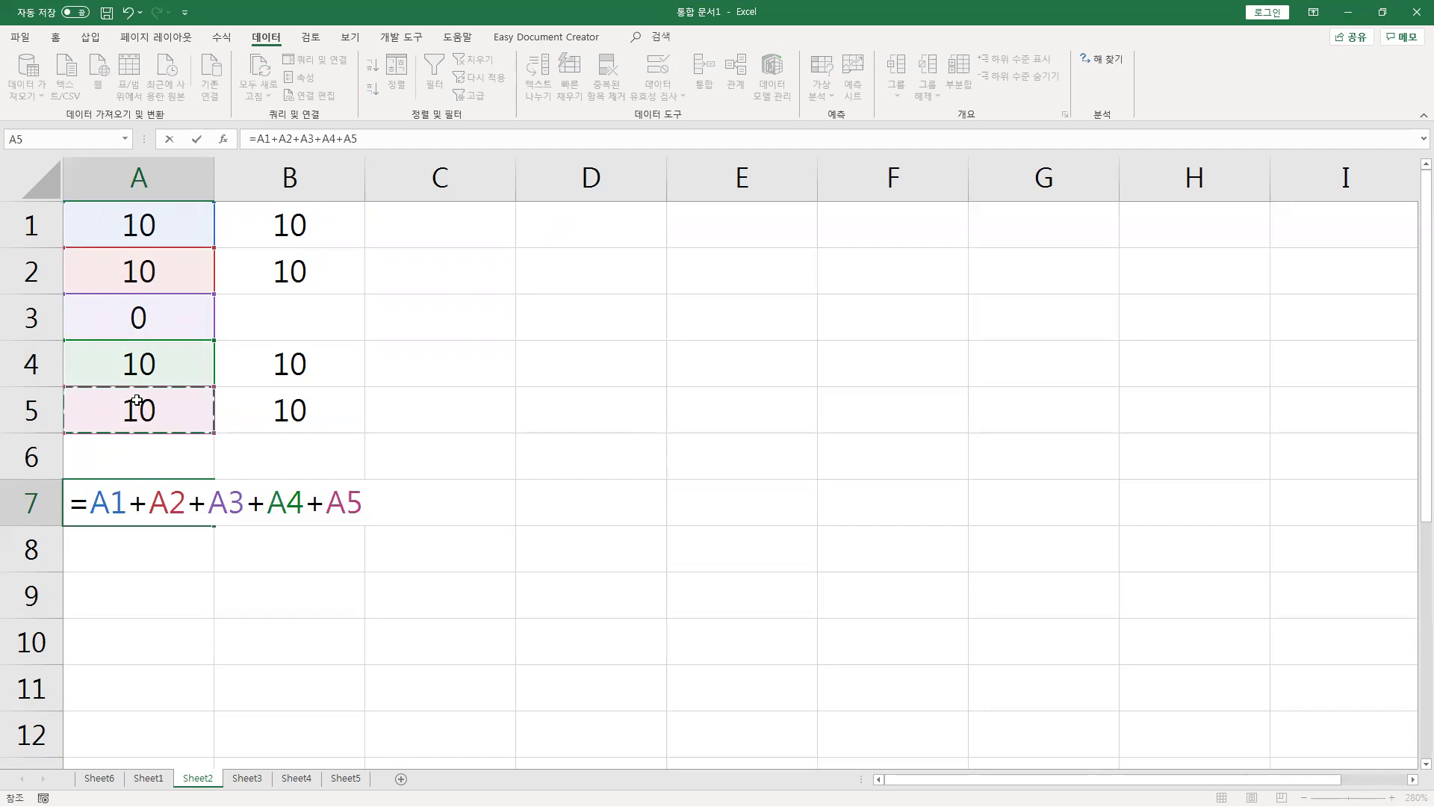
pyautogui.press('Return')
# Copy the addition formula from A7 to B7, check its references, and centre the contents of A7:B7.
pyautogui.press('Up')
pyautogui.hotkey('ctrl', 'c')
pyautogui.press('Right')
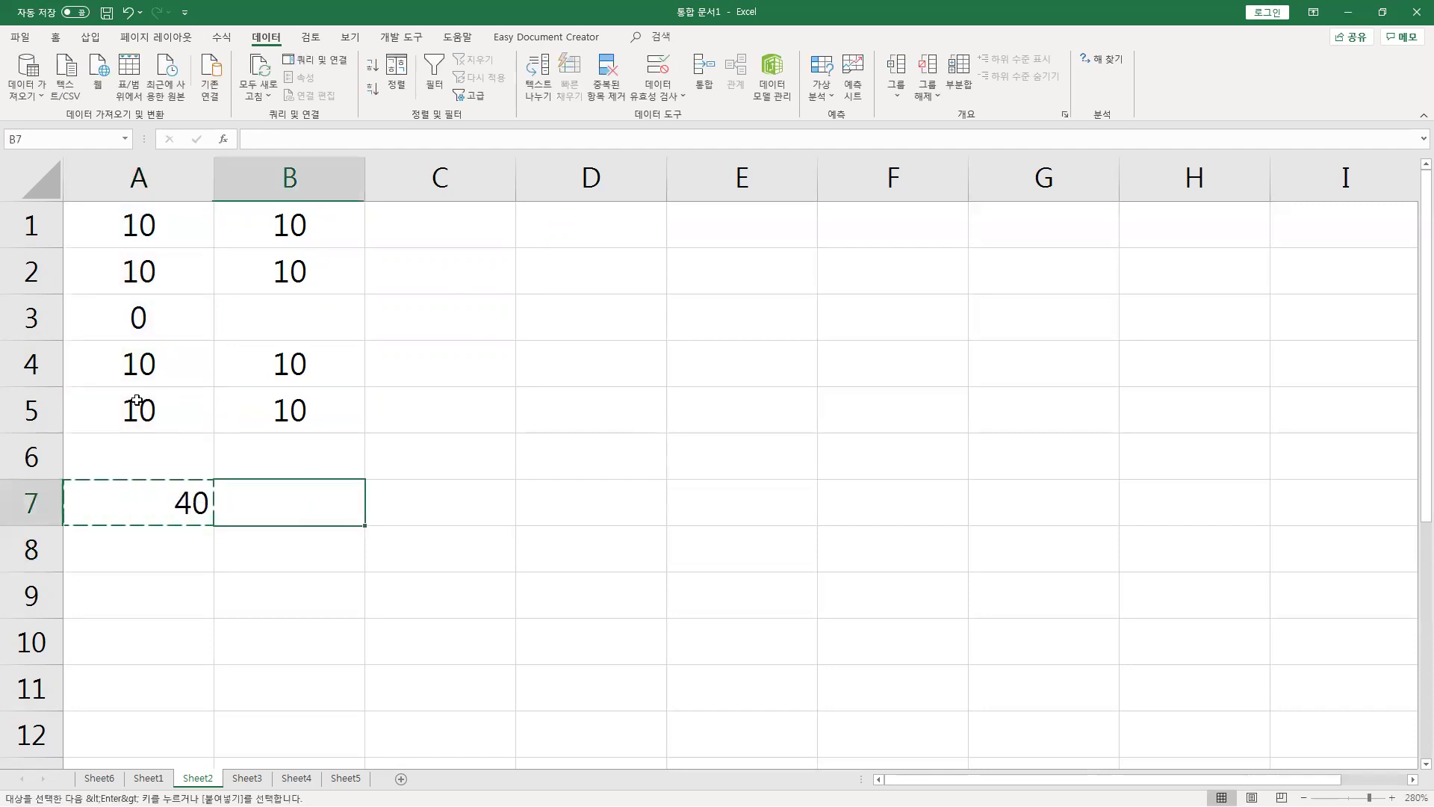
pyautogui.hotkey('ctrl', 'v')
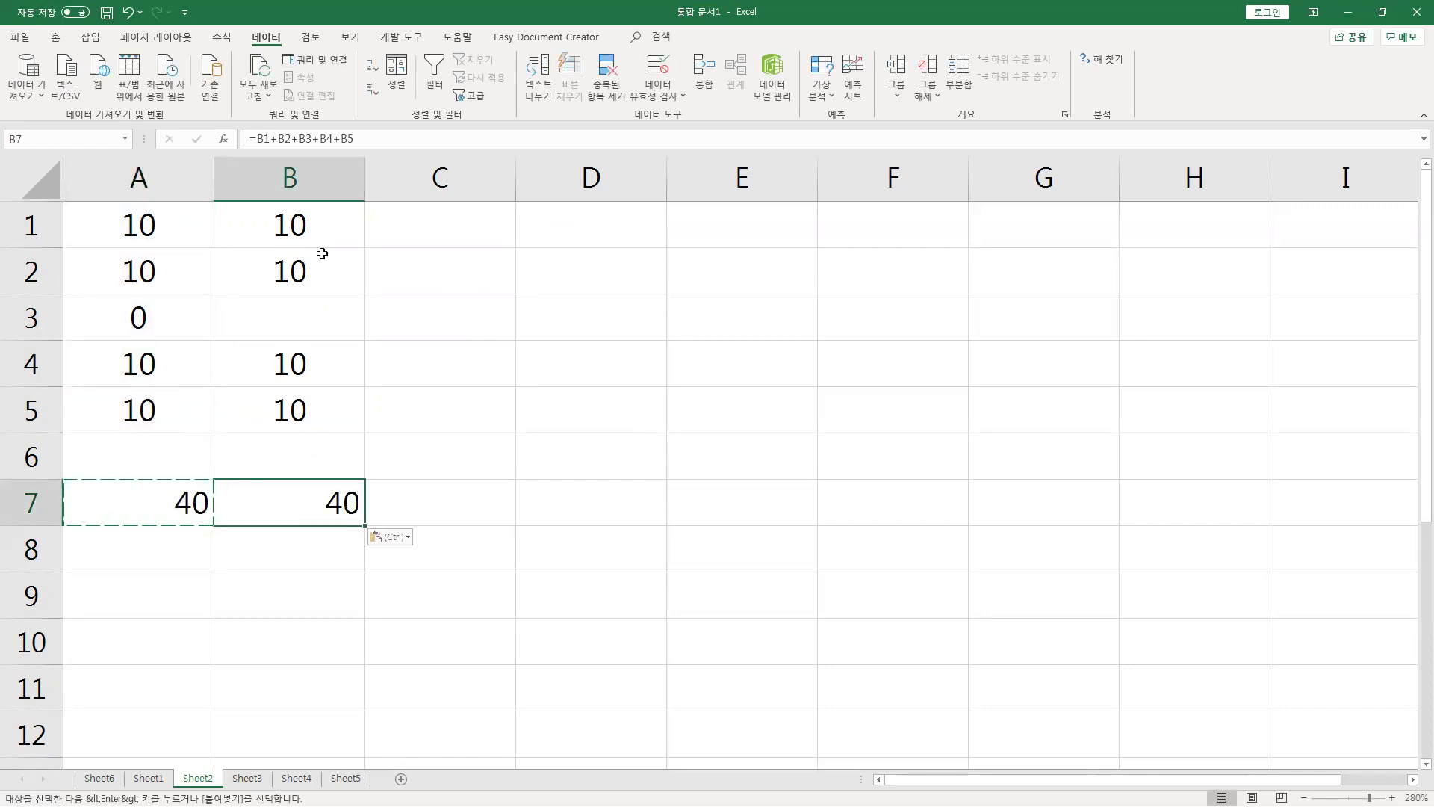
pyautogui.press('F2')
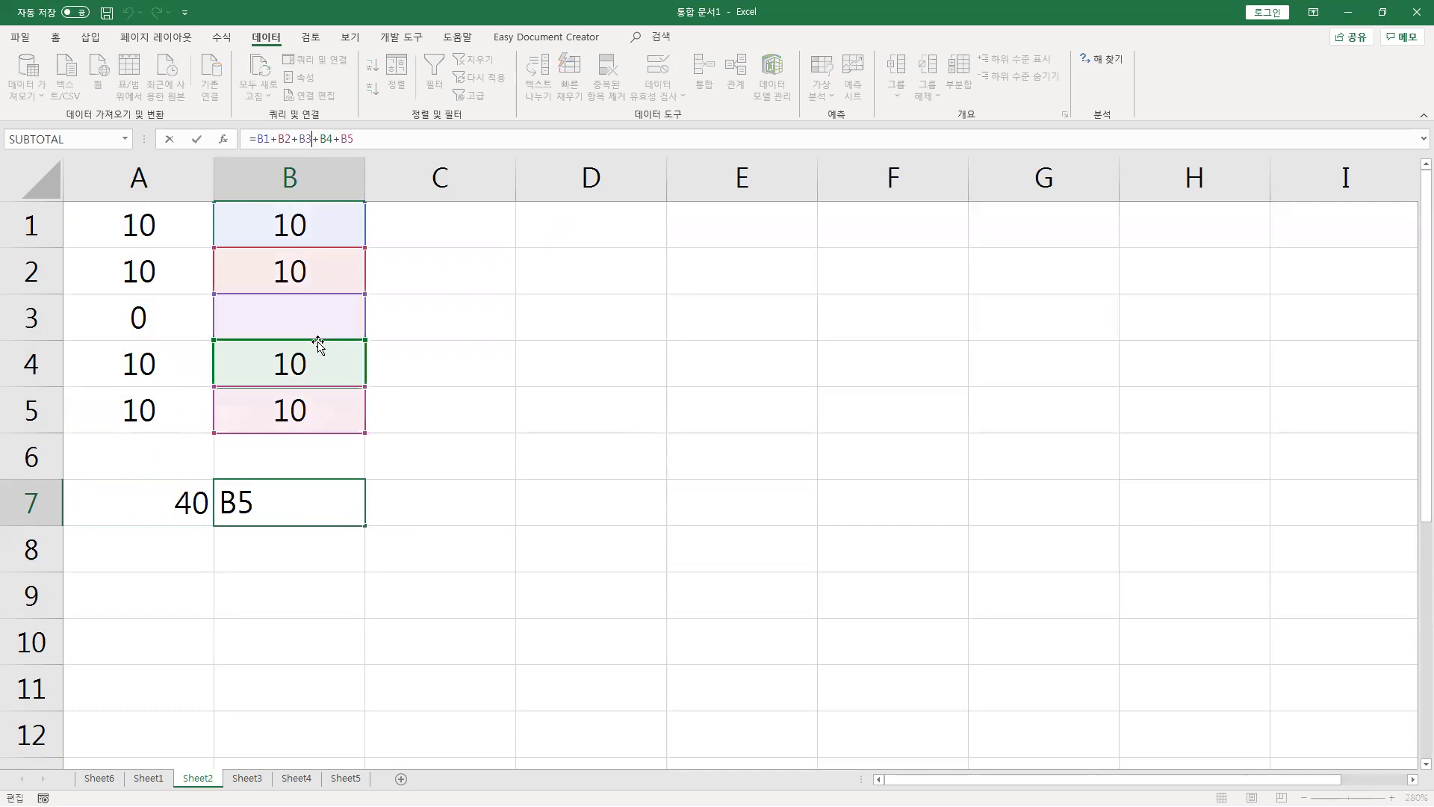
pyautogui.press('Escape')
pyautogui.moveTo(200, 503); pyautogui.dragTo(249, 499)
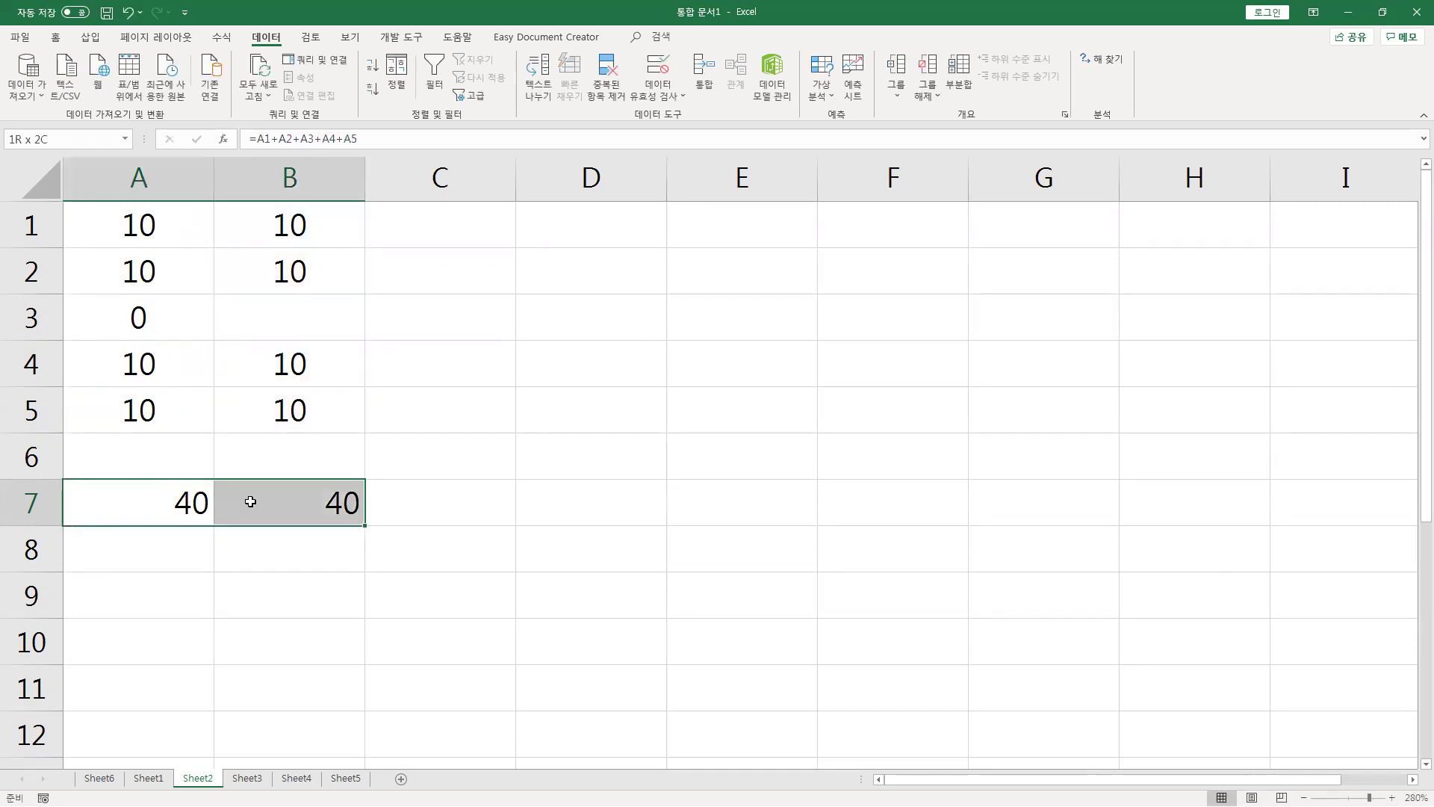
pyautogui.click(58, 38)
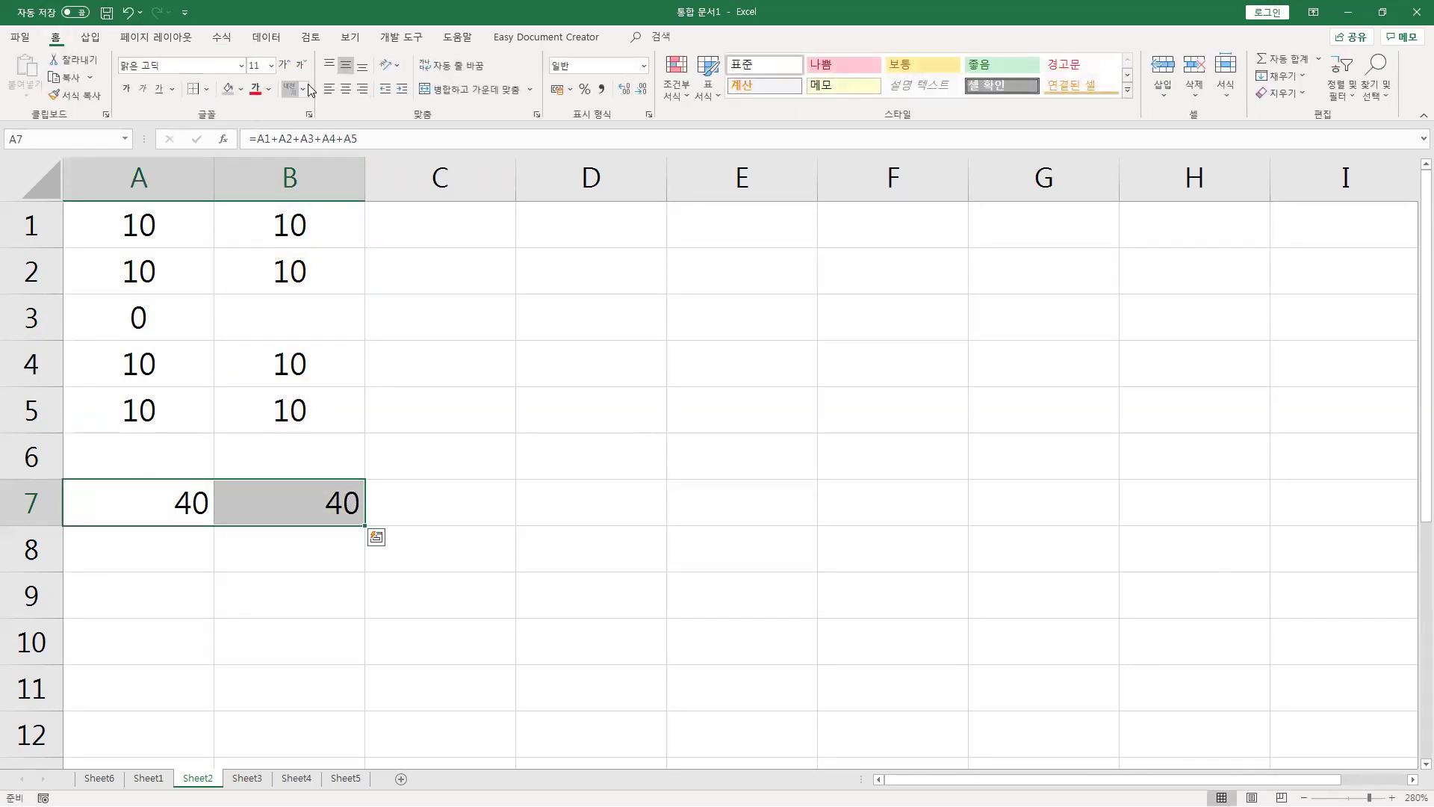
pyautogui.click(345, 89)
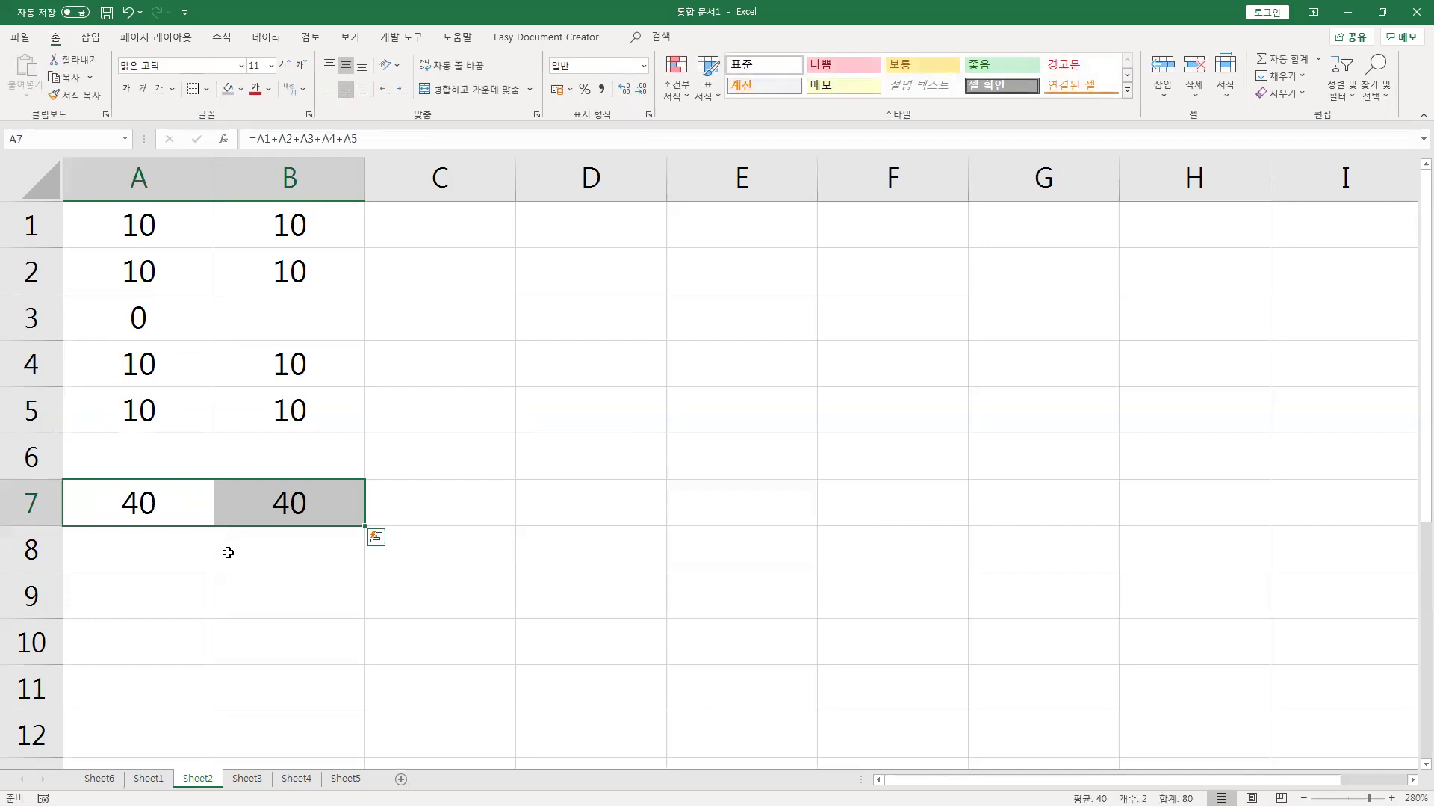
# Compare the addition formulas and results in A7 and B7, and inspect the cells that A7 references.
pyautogui.click(235, 510)
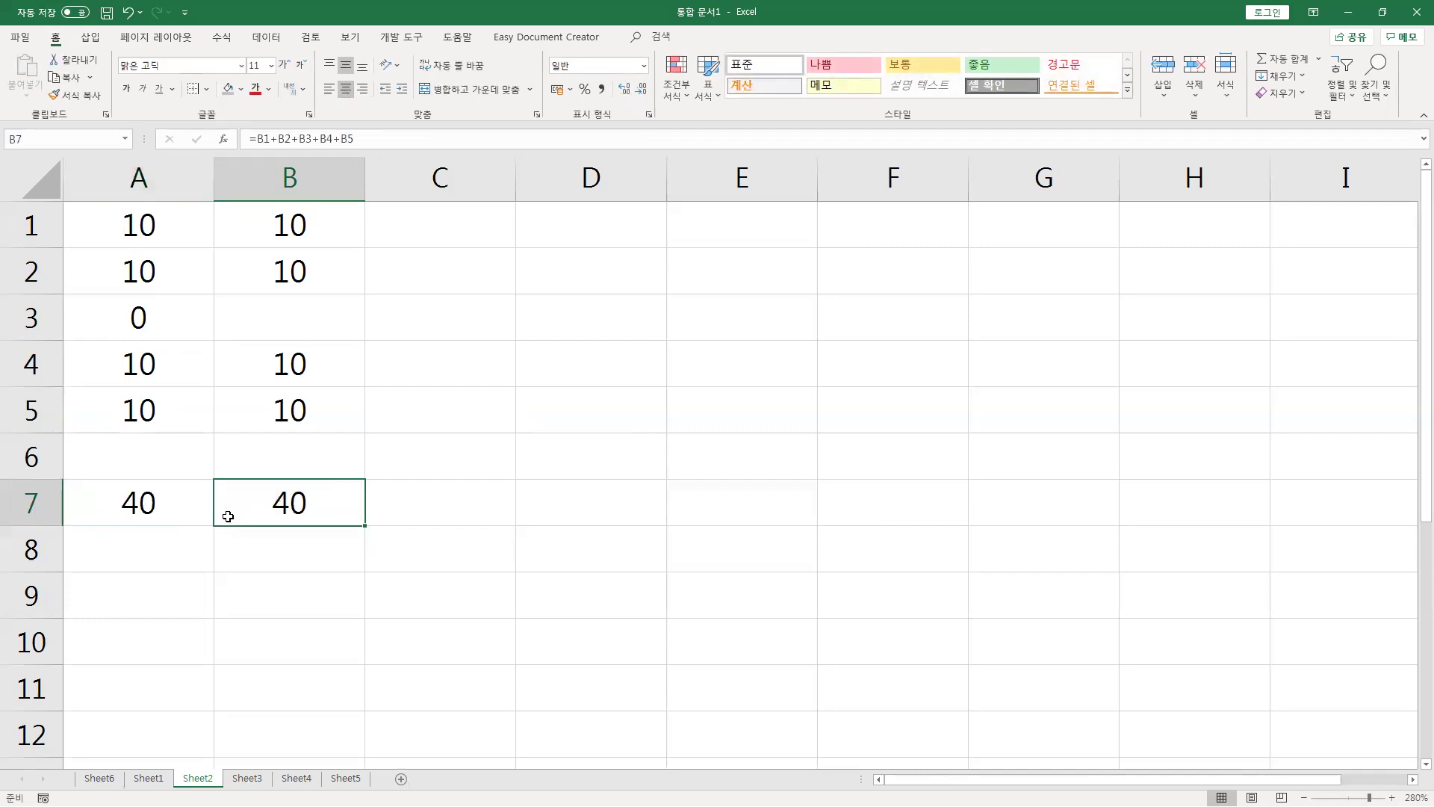
pyautogui.click(184, 504)
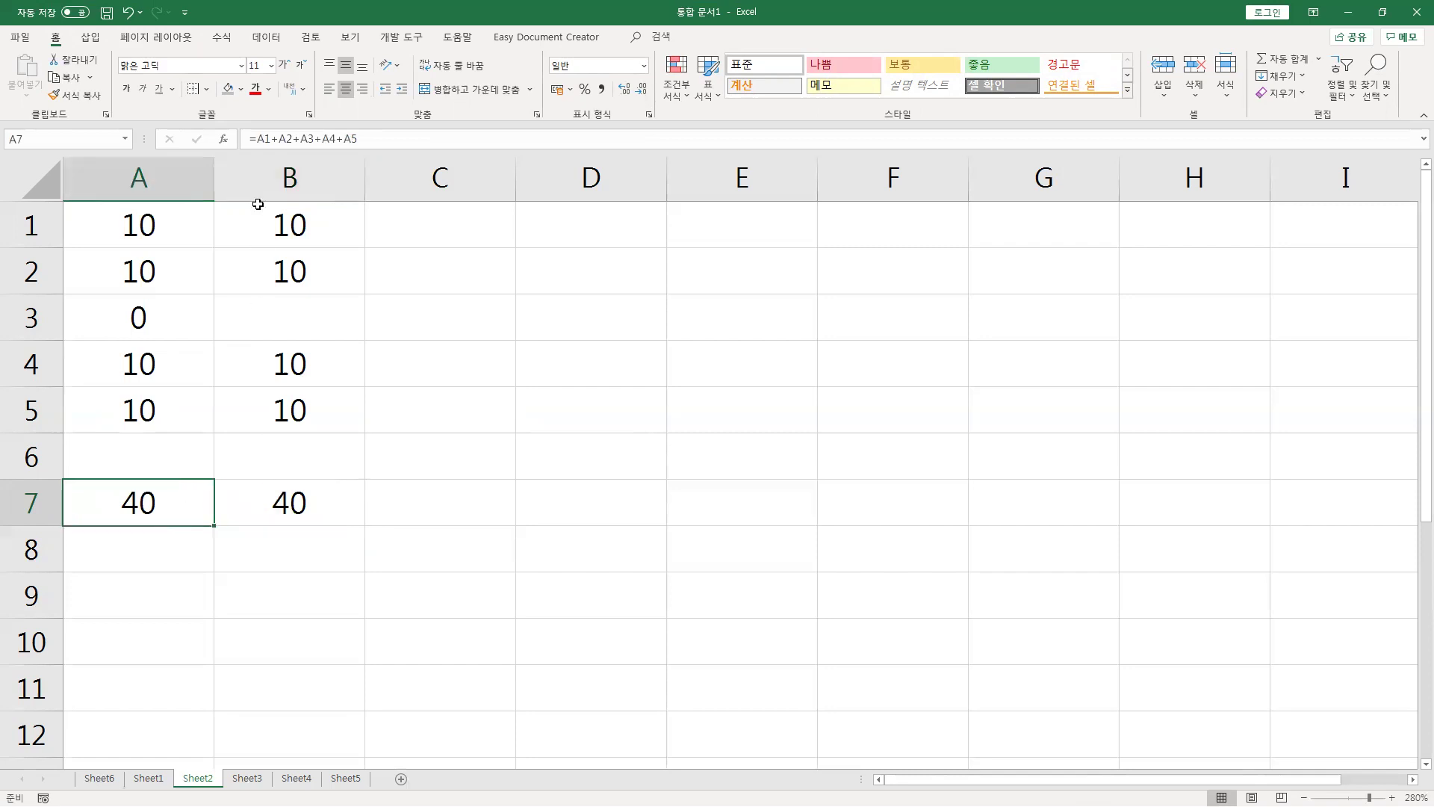
pyautogui.click(281, 502)
pyautogui.click(163, 501)
pyautogui.click(279, 502)
pyautogui.click(195, 502)
pyautogui.click(295, 504)
pyautogui.click(153, 504)
pyautogui.click(266, 140)
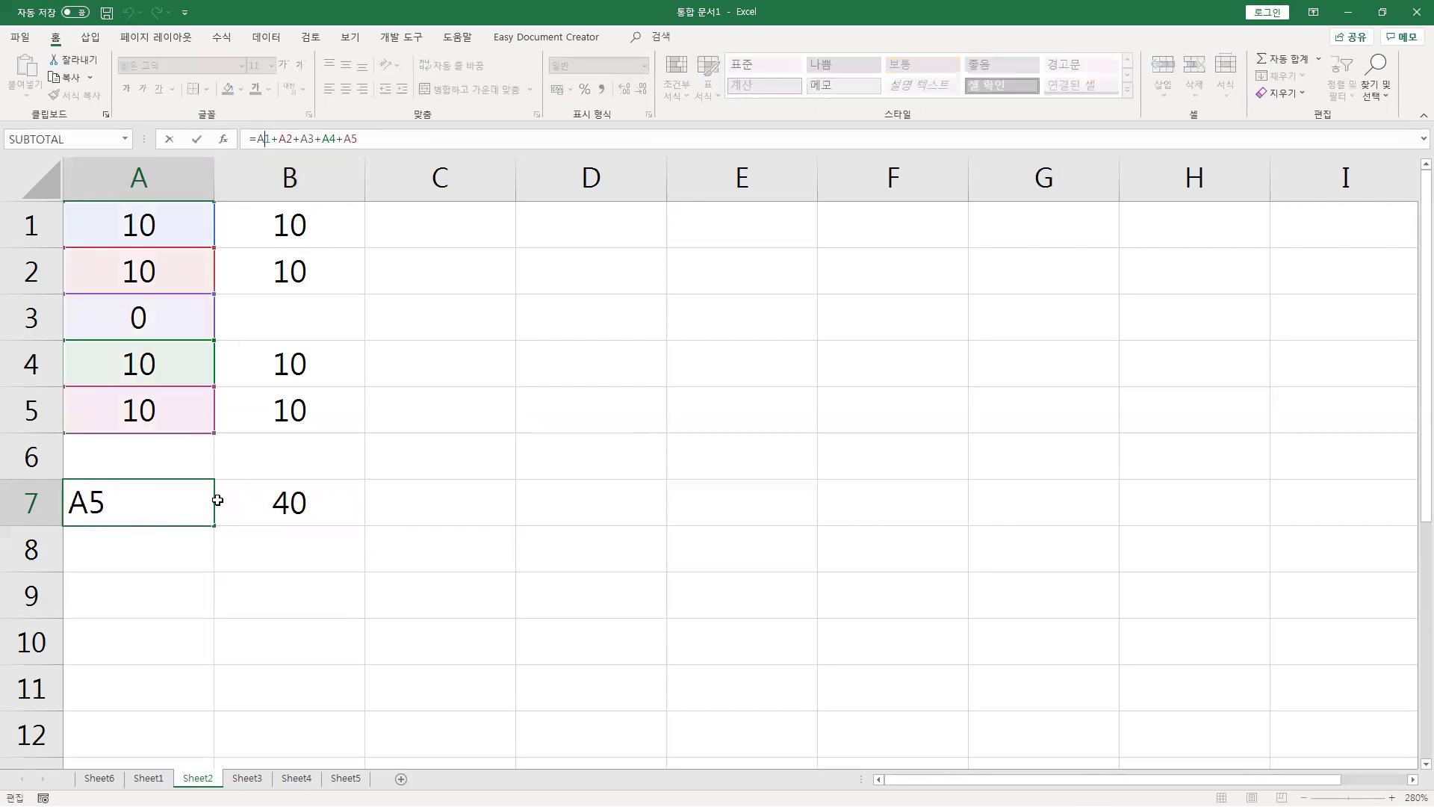
# Enter the formula =SUM(A1:A5) in cell A8.
pyautogui.click(160, 553)
pyautogui.write('=녀ㅡ')
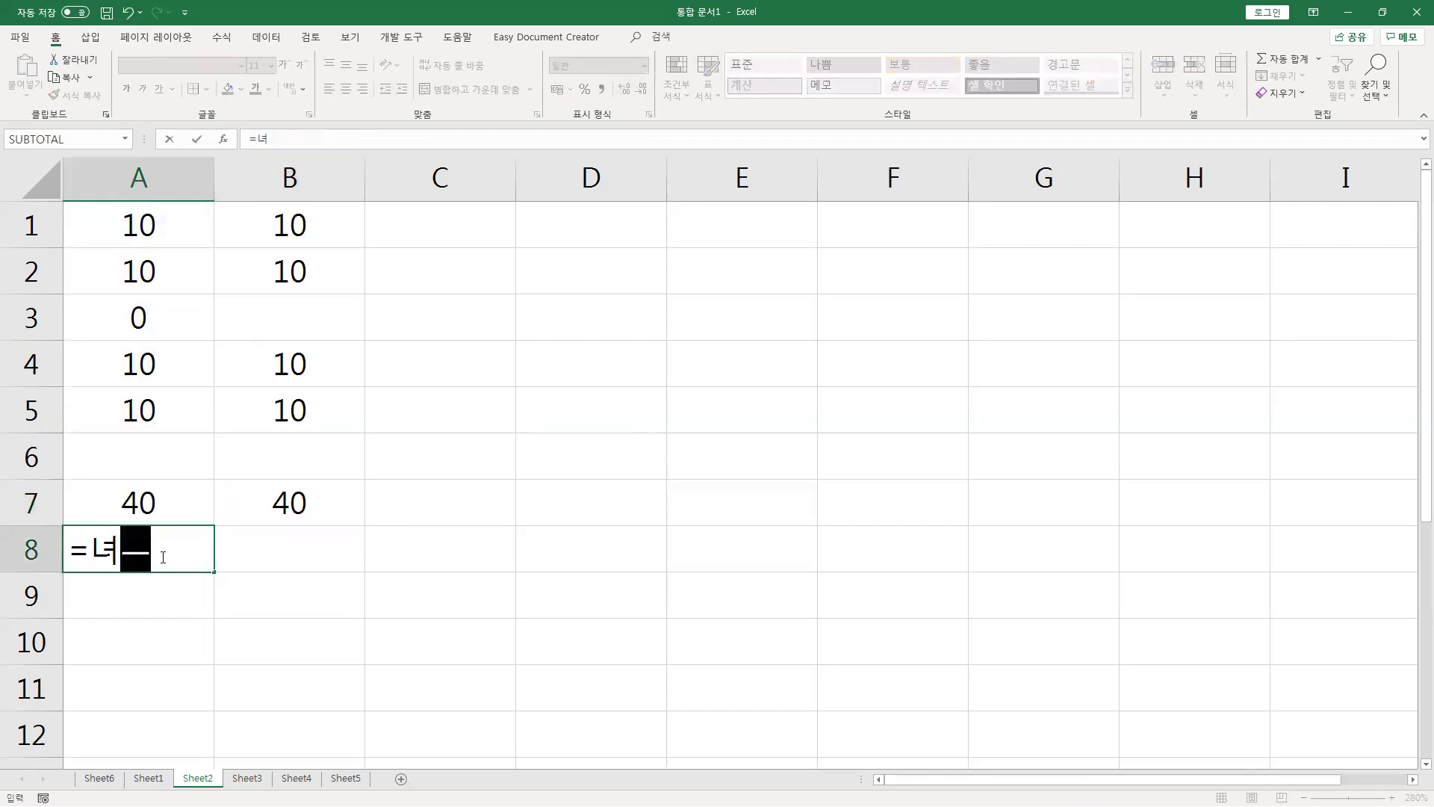
pyautogui.press('BackSpace')
pyautogui.press('BackSpace')
pyautogui.write('sum')
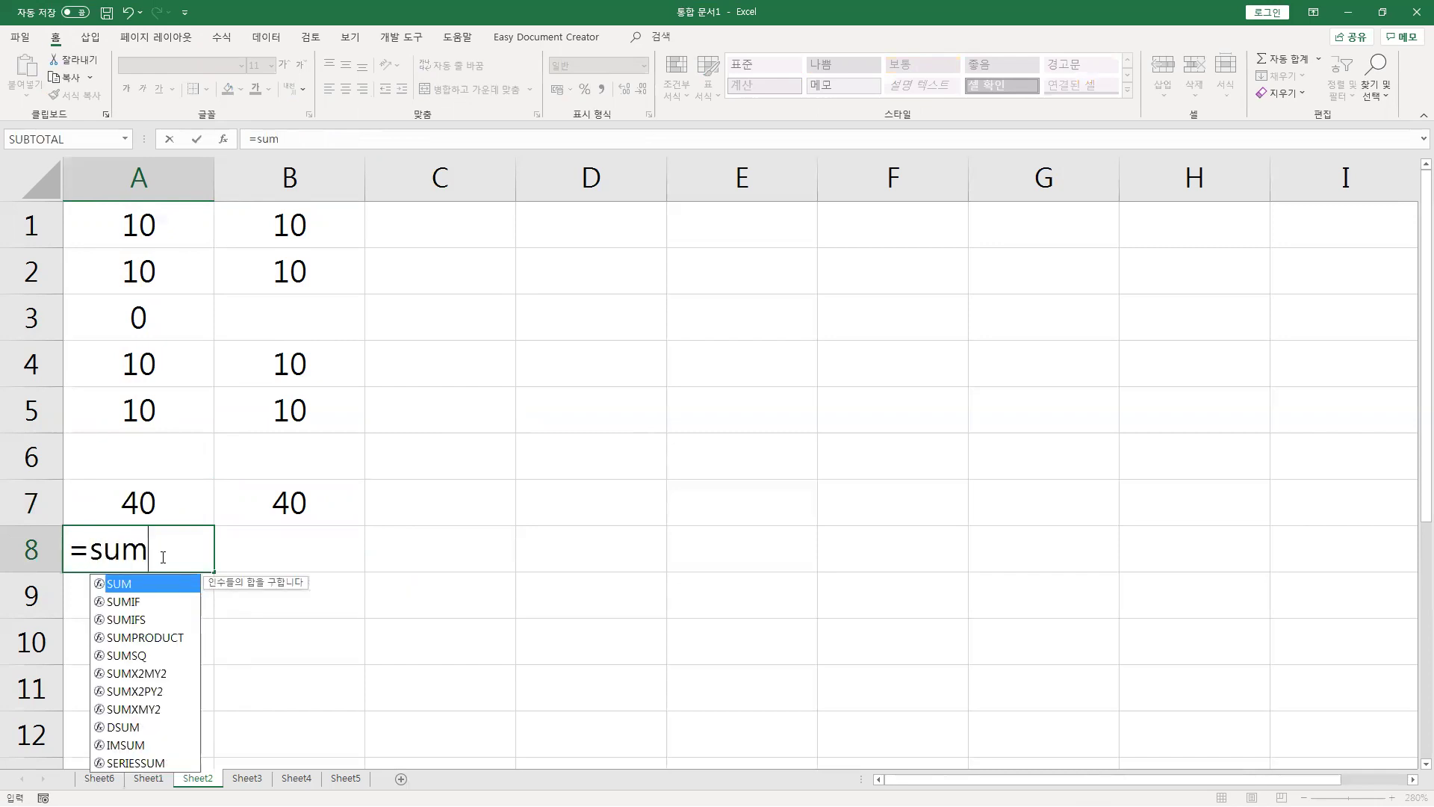
pyautogui.write('(')
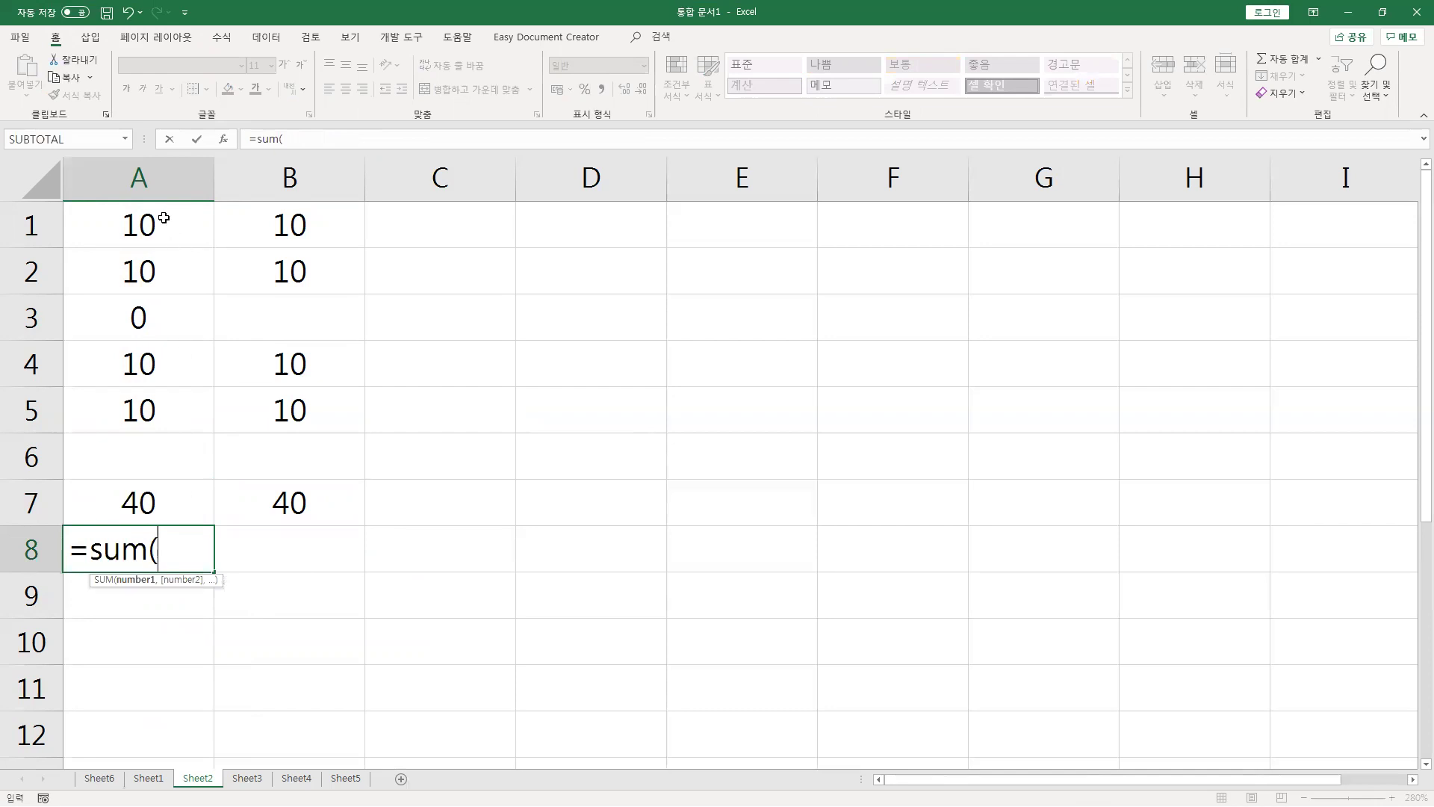
pyautogui.moveTo(163, 218); pyautogui.dragTo(169, 413)
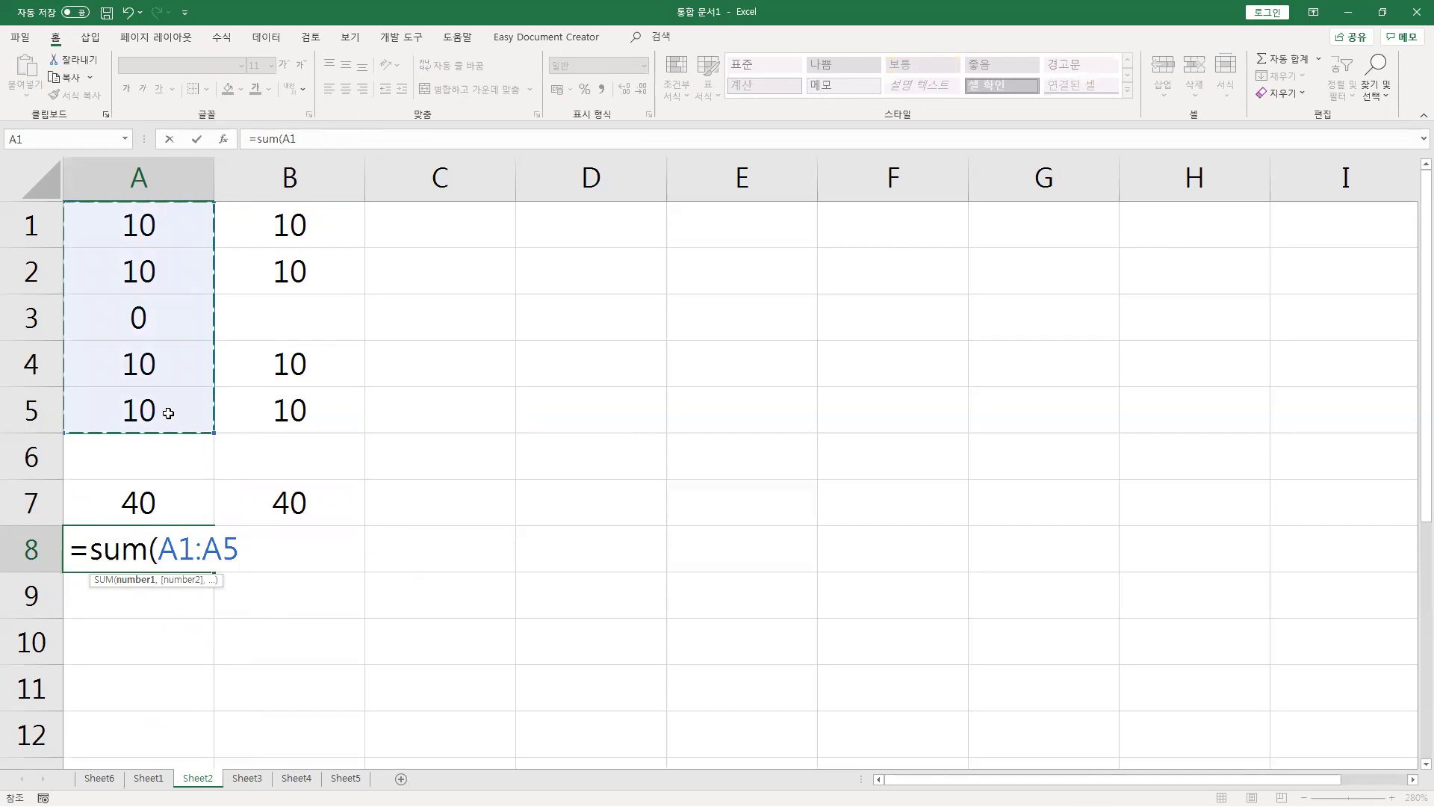
pyautogui.write(')')
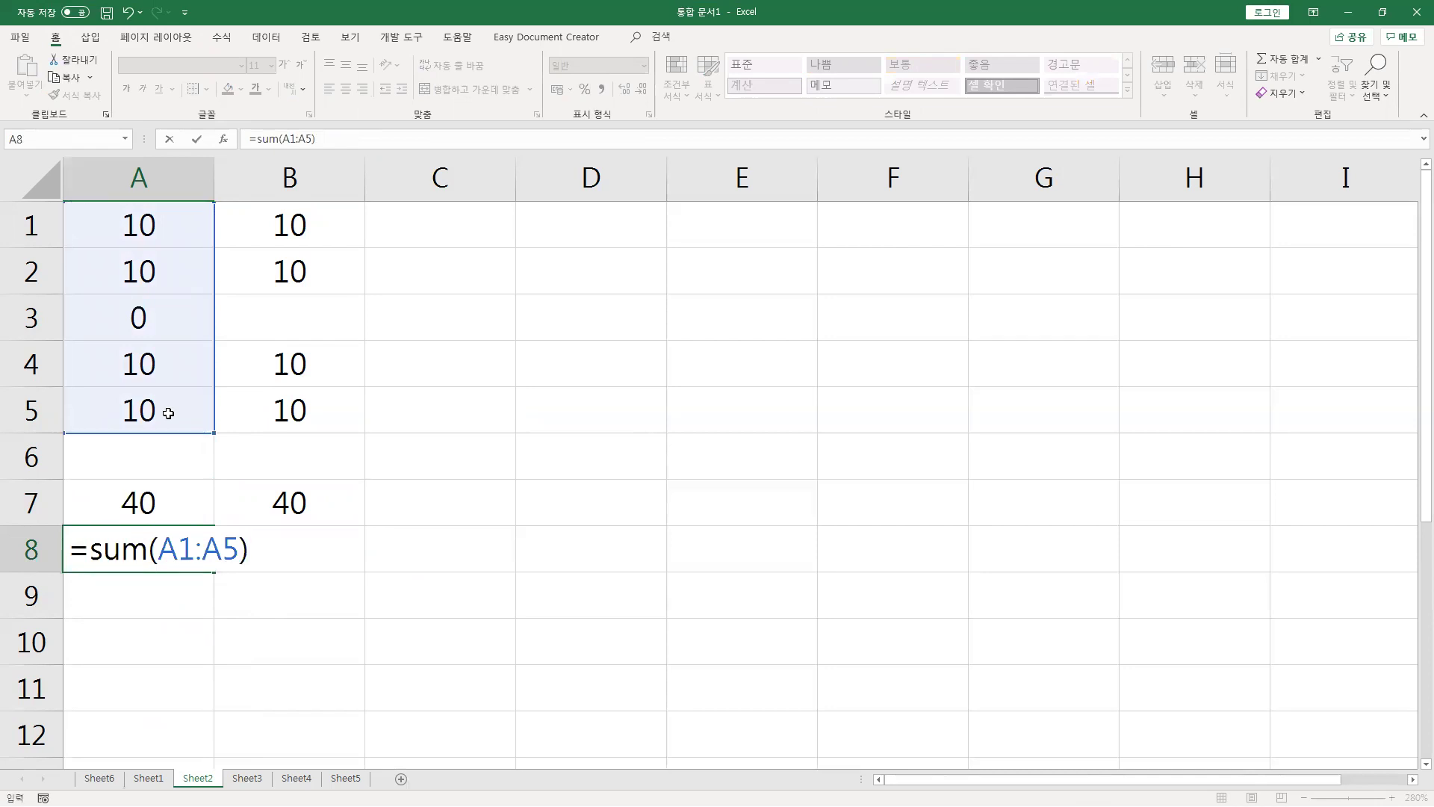
pyautogui.hotkey('ctrl', 'Return')
# Copy the SUM formula from A8 to B8 and centre the contents of A8:B8.
pyautogui.hotkey('ctrl', 'c')
pyautogui.press('Right')
pyautogui.hotkey('ctrl', 'v')
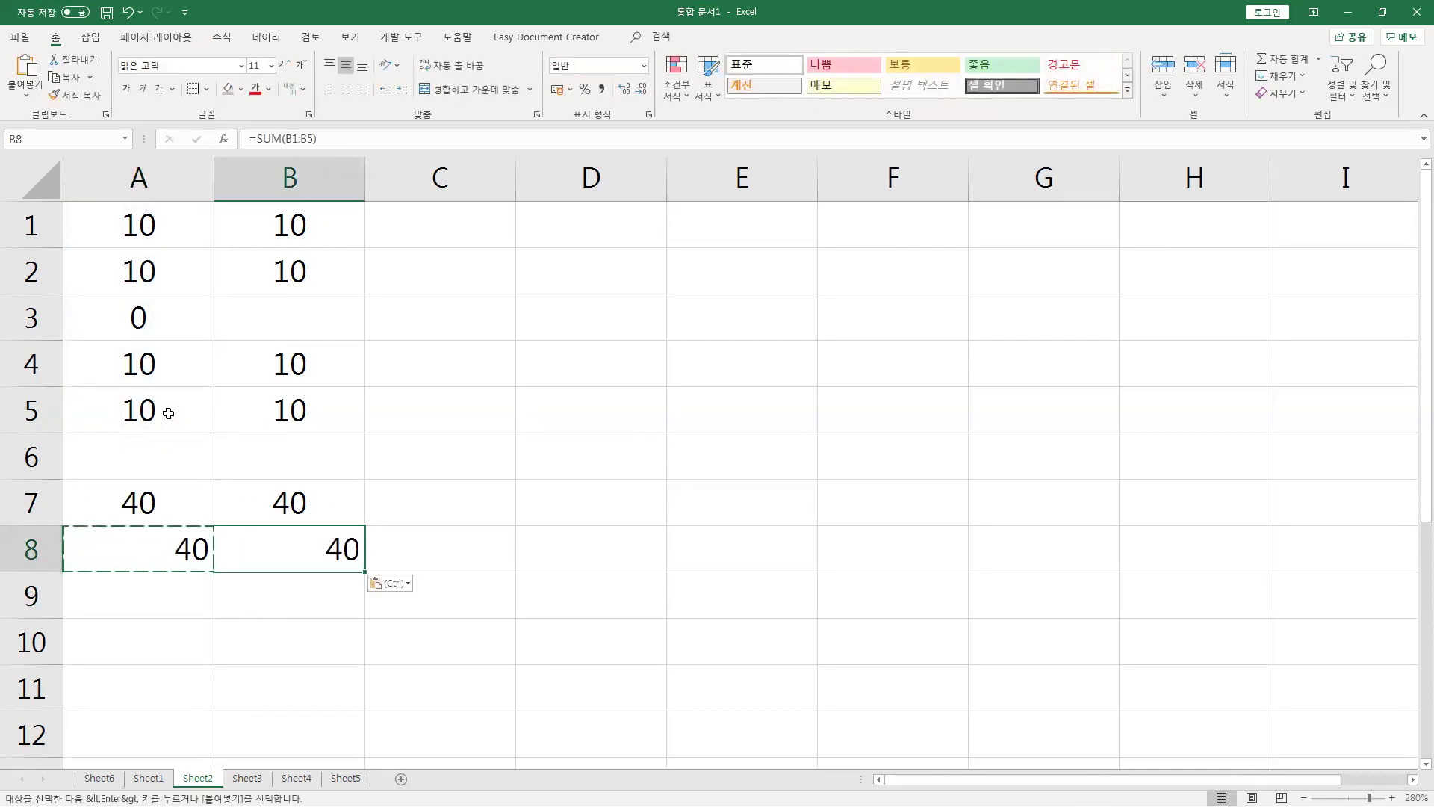
pyautogui.write('`')
pyautogui.press('Escape')
pyautogui.moveTo(171, 560); pyautogui.dragTo(250, 556)
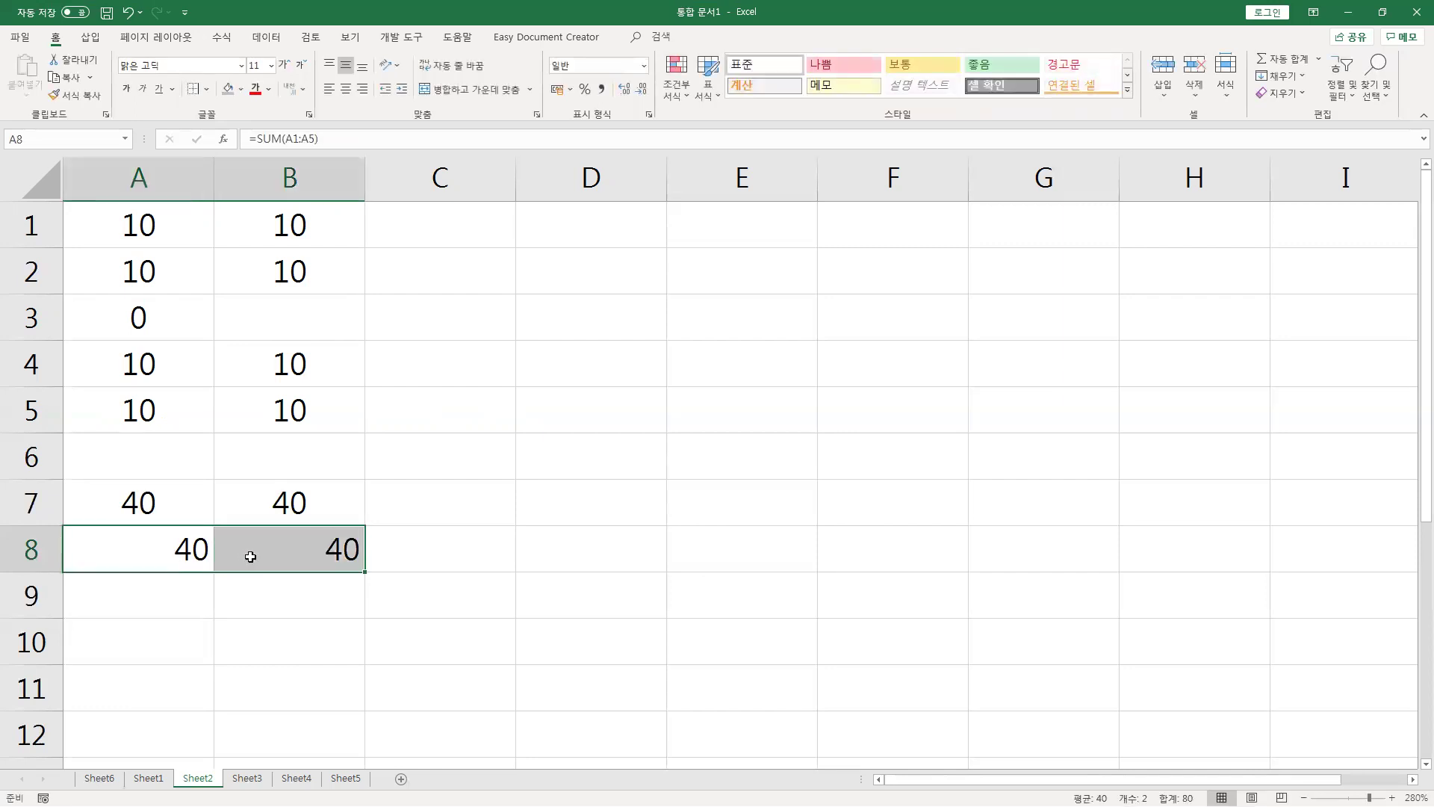
pyautogui.click(345, 89)
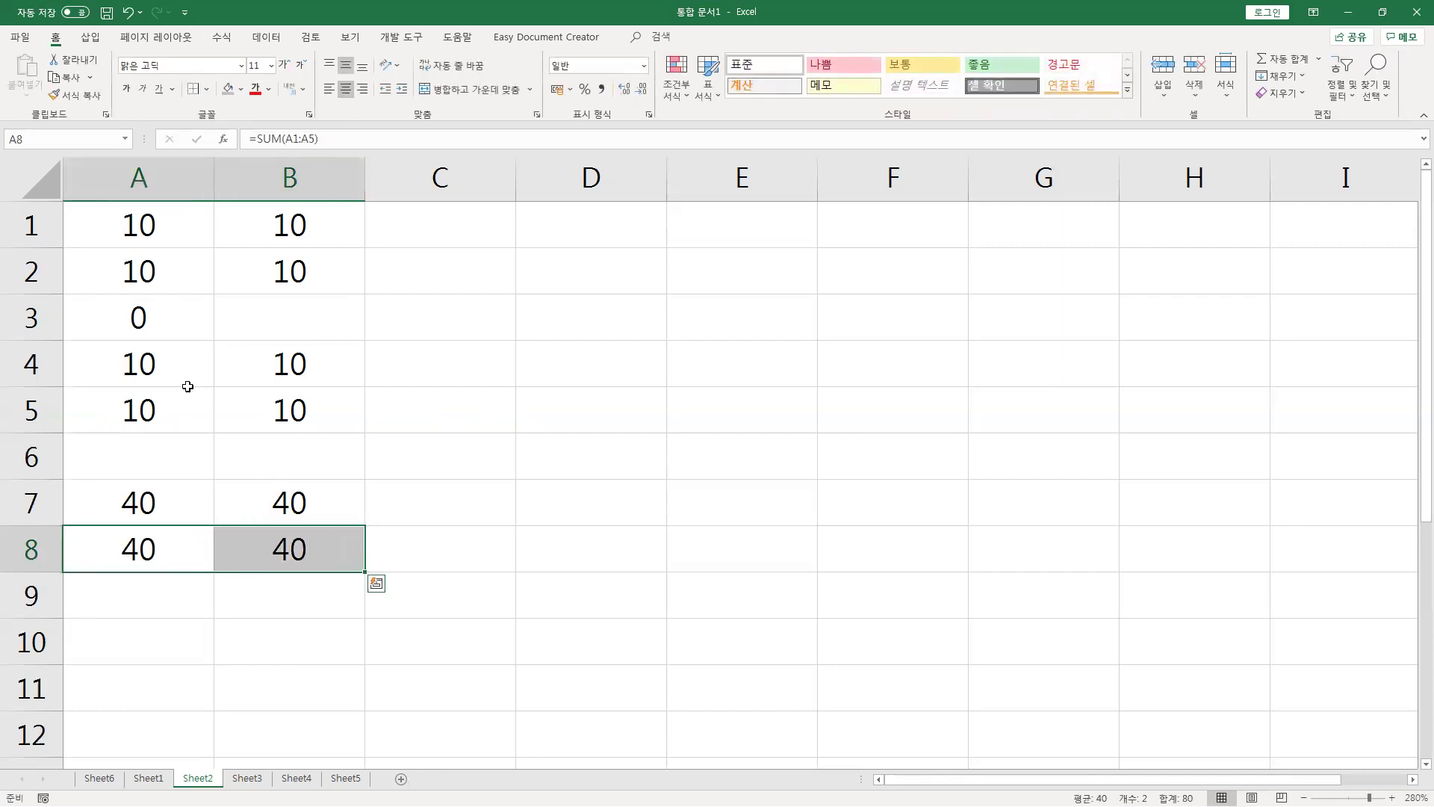
pyautogui.click(167, 334)
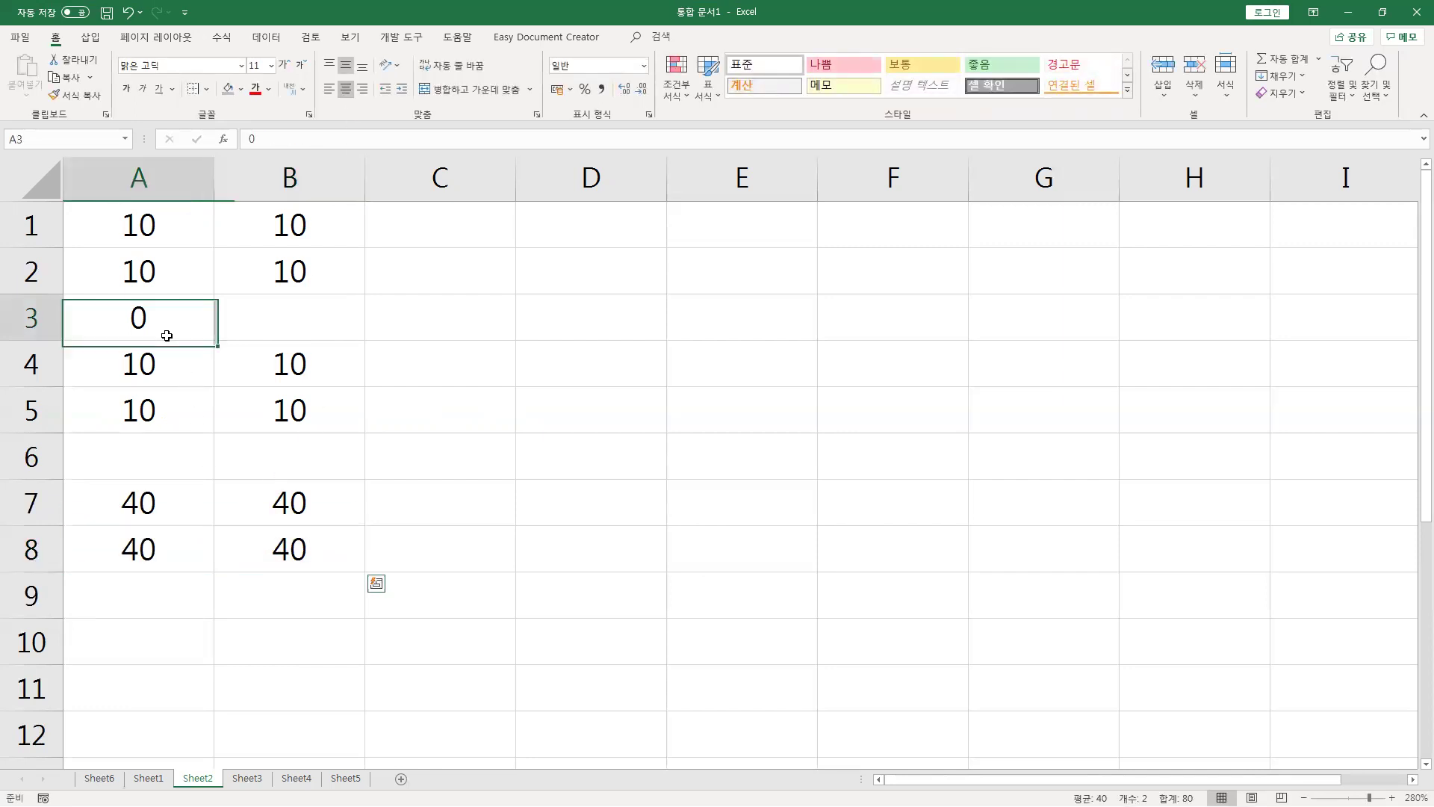
pyautogui.click(270, 308)
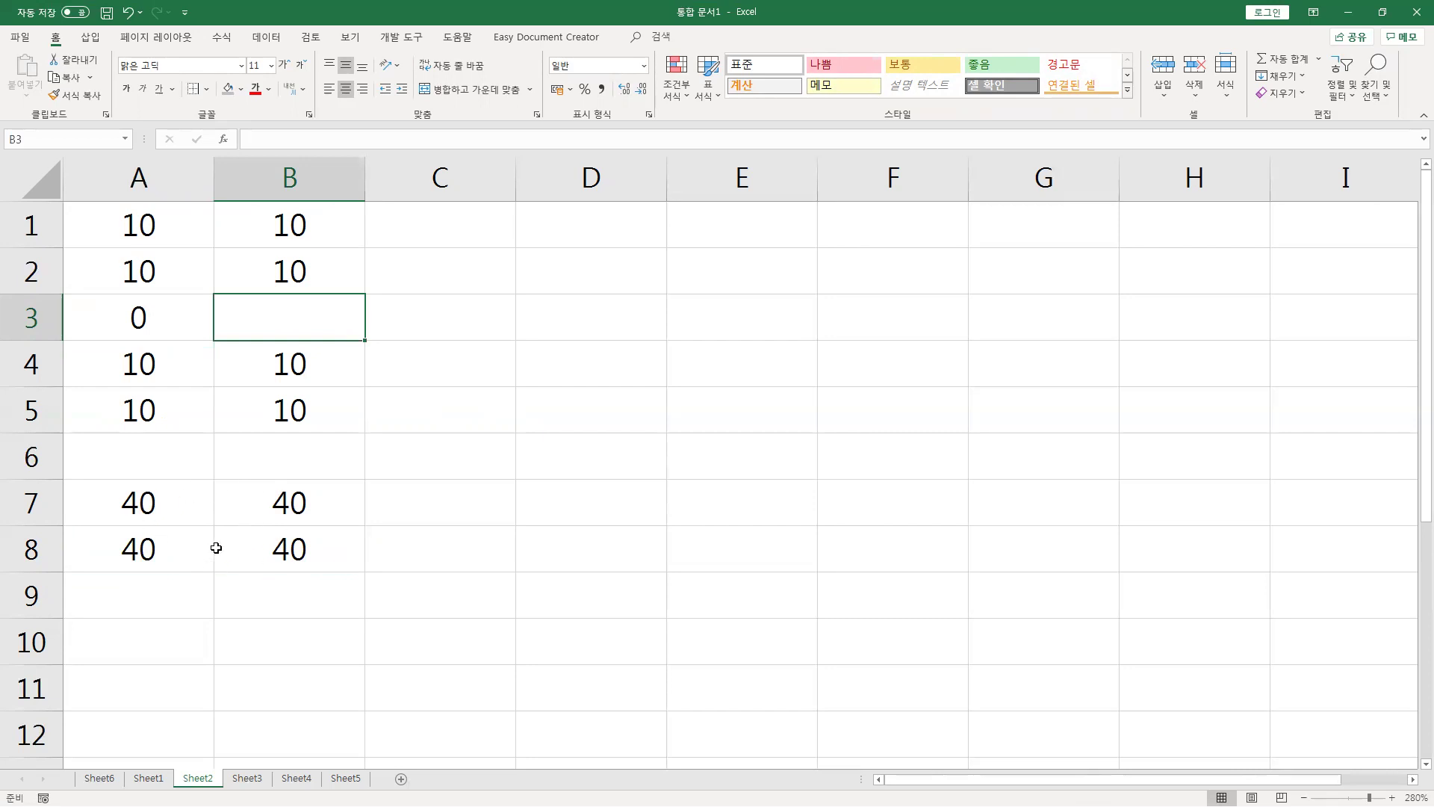
pyautogui.click(179, 517)
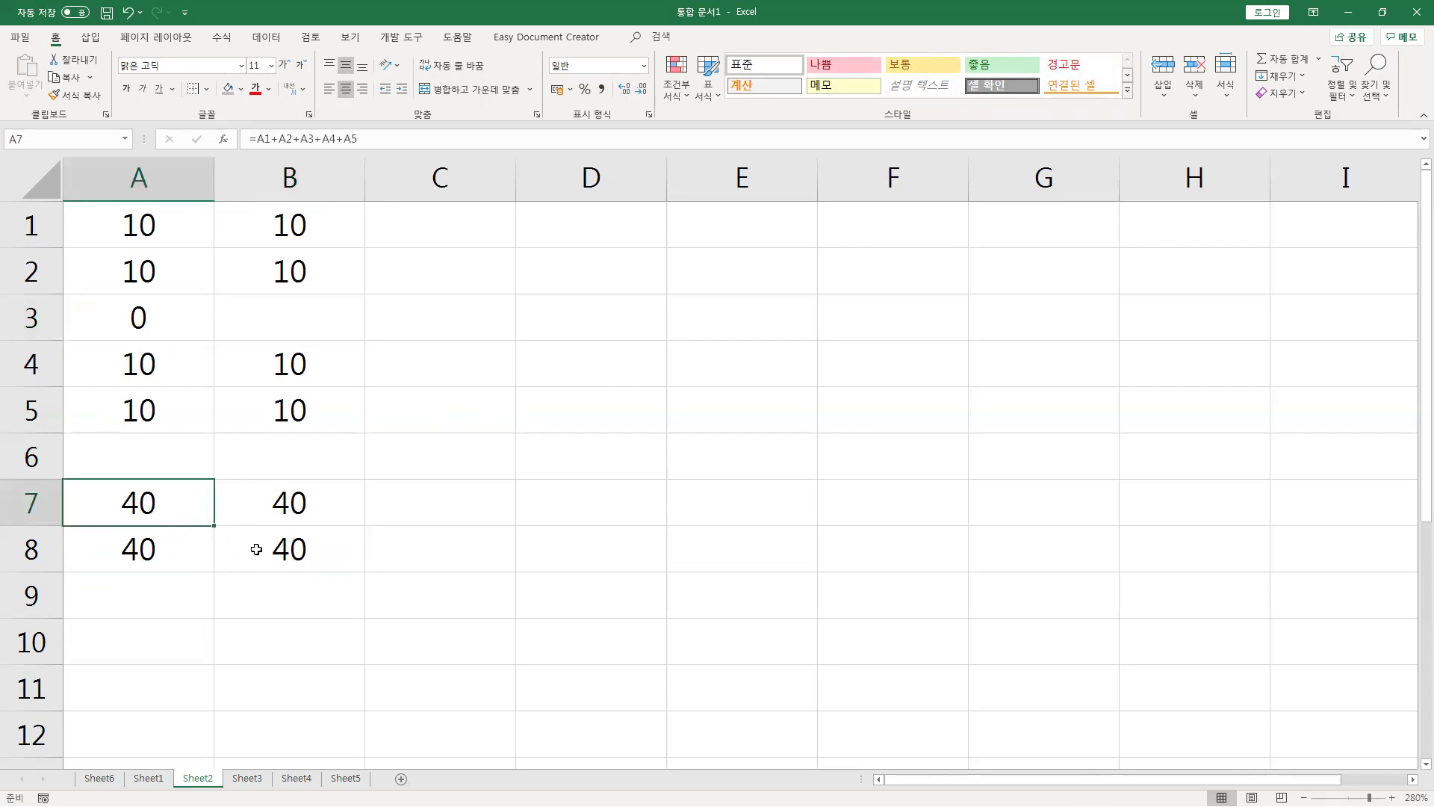
# Enter the formula =AVERAGE(A1:A5) in cell A9.
pyautogui.click(189, 582)
pyautogui.write('=')
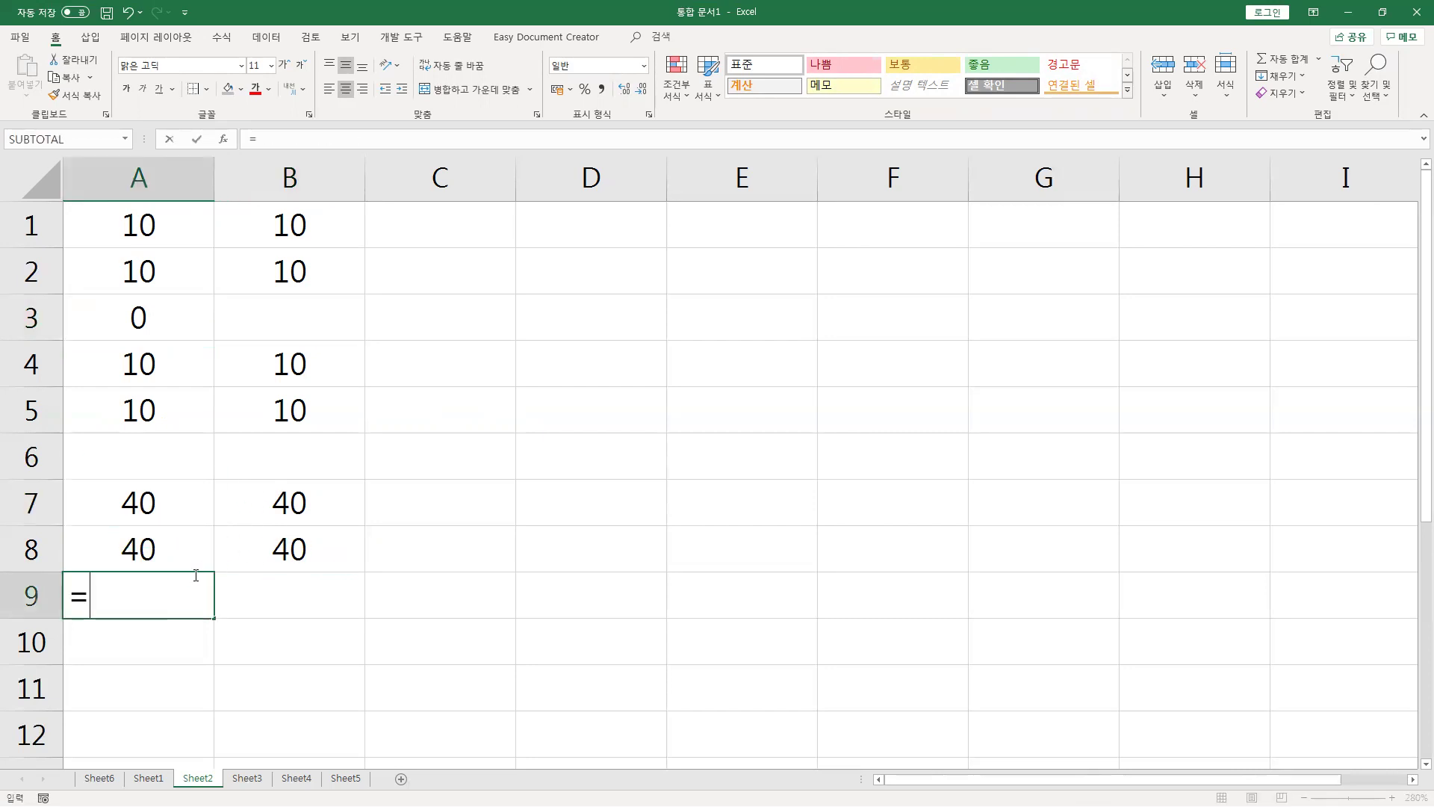
pyautogui.write('average')
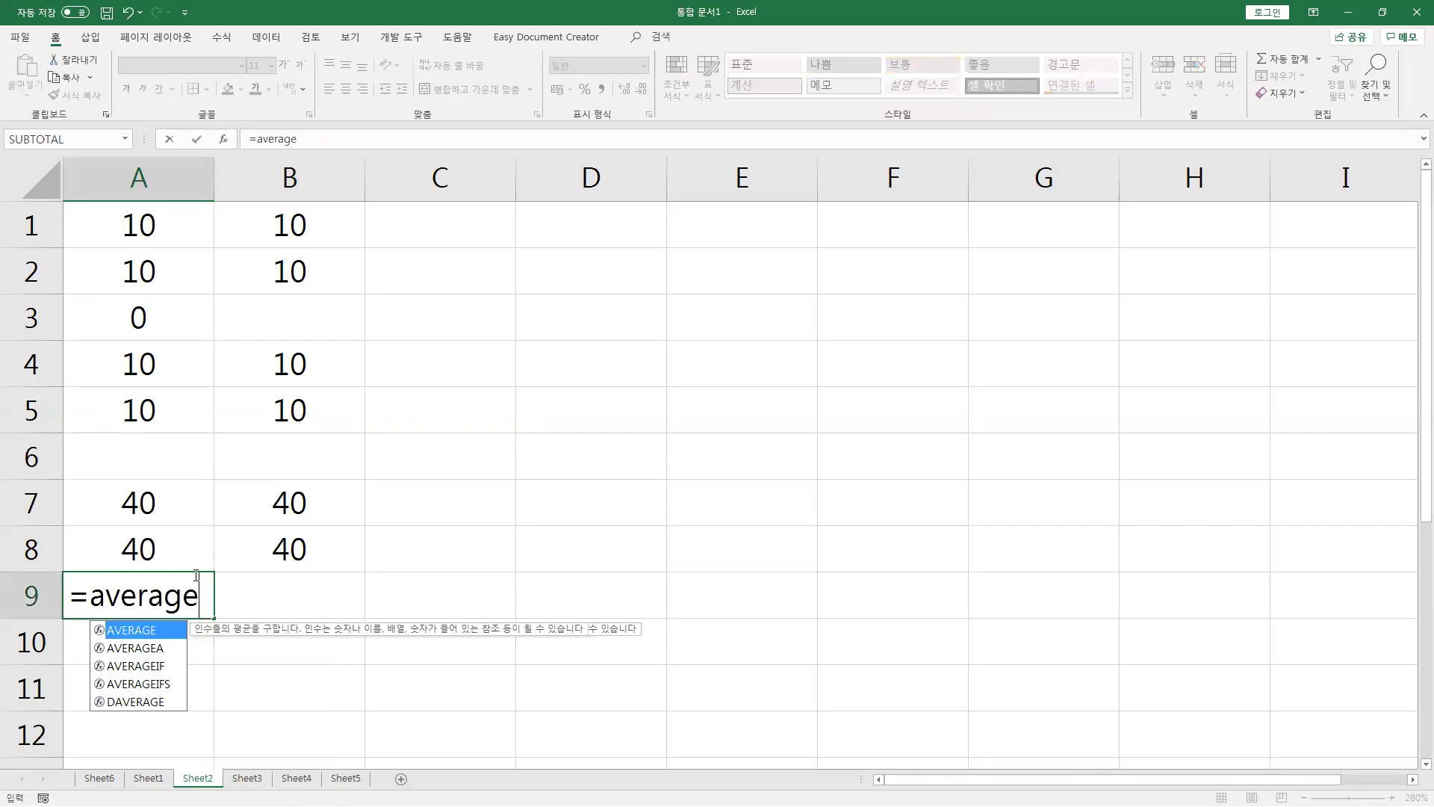
pyautogui.write('(')
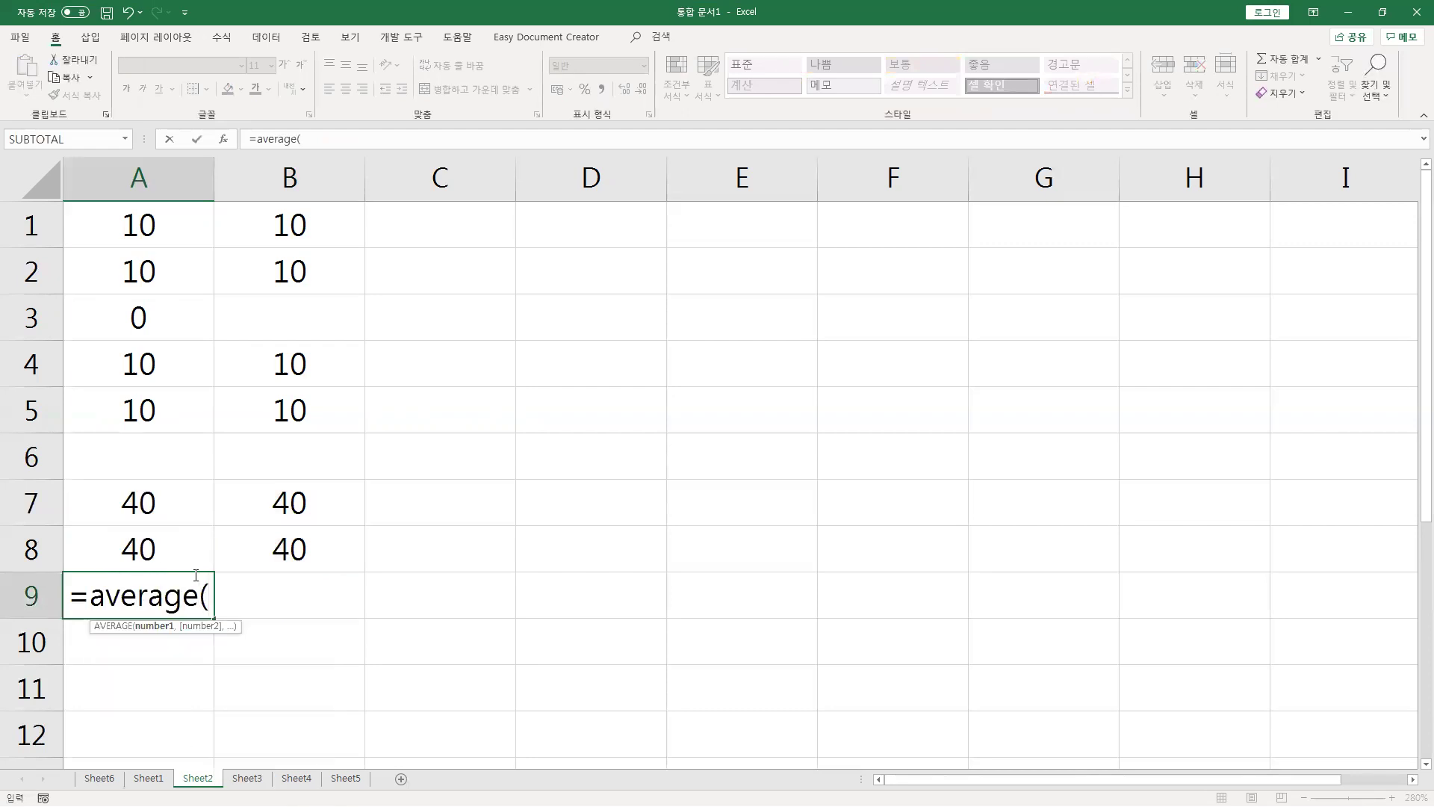
pyautogui.moveTo(137, 231); pyautogui.dragTo(152, 396)
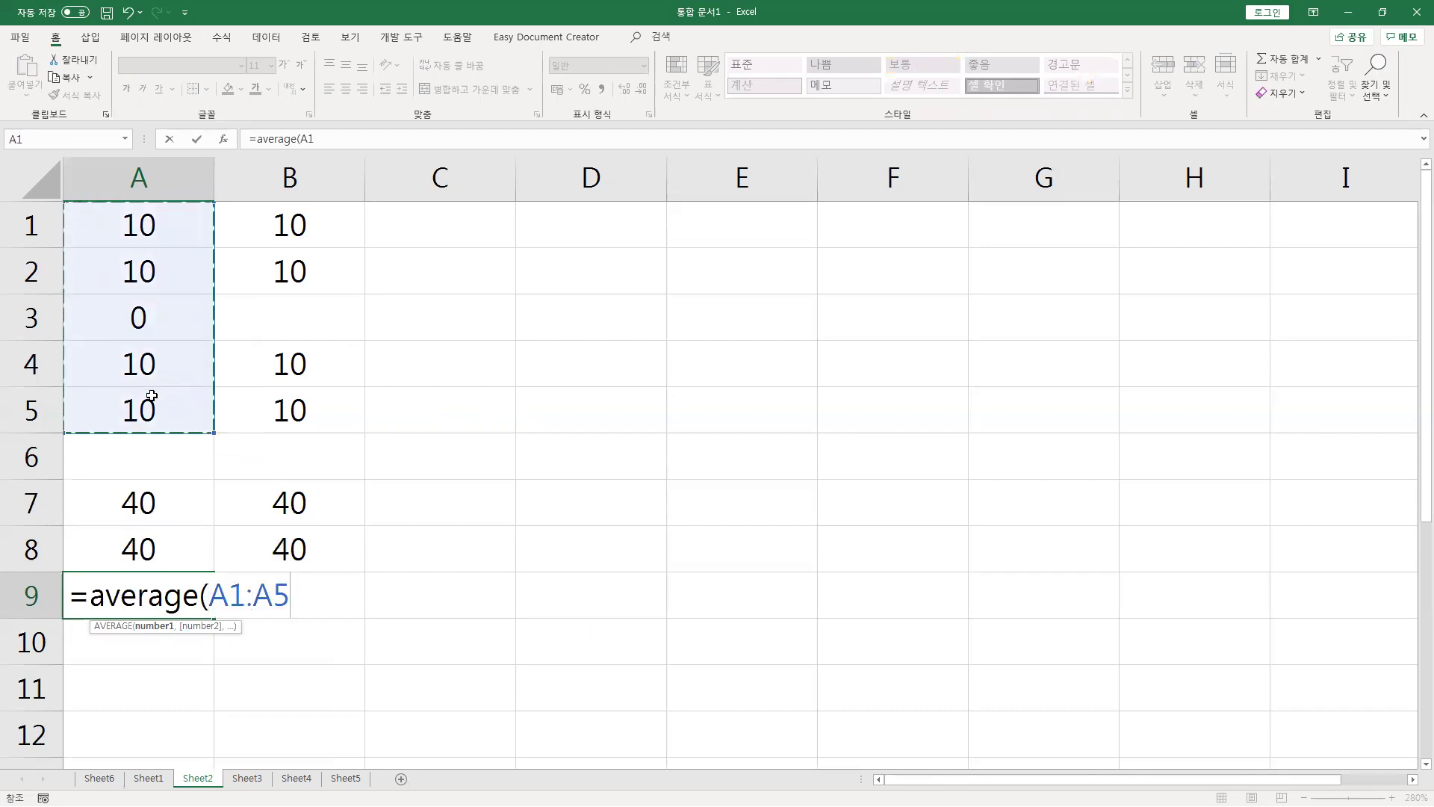
pyautogui.write(')')
pyautogui.press('Return')
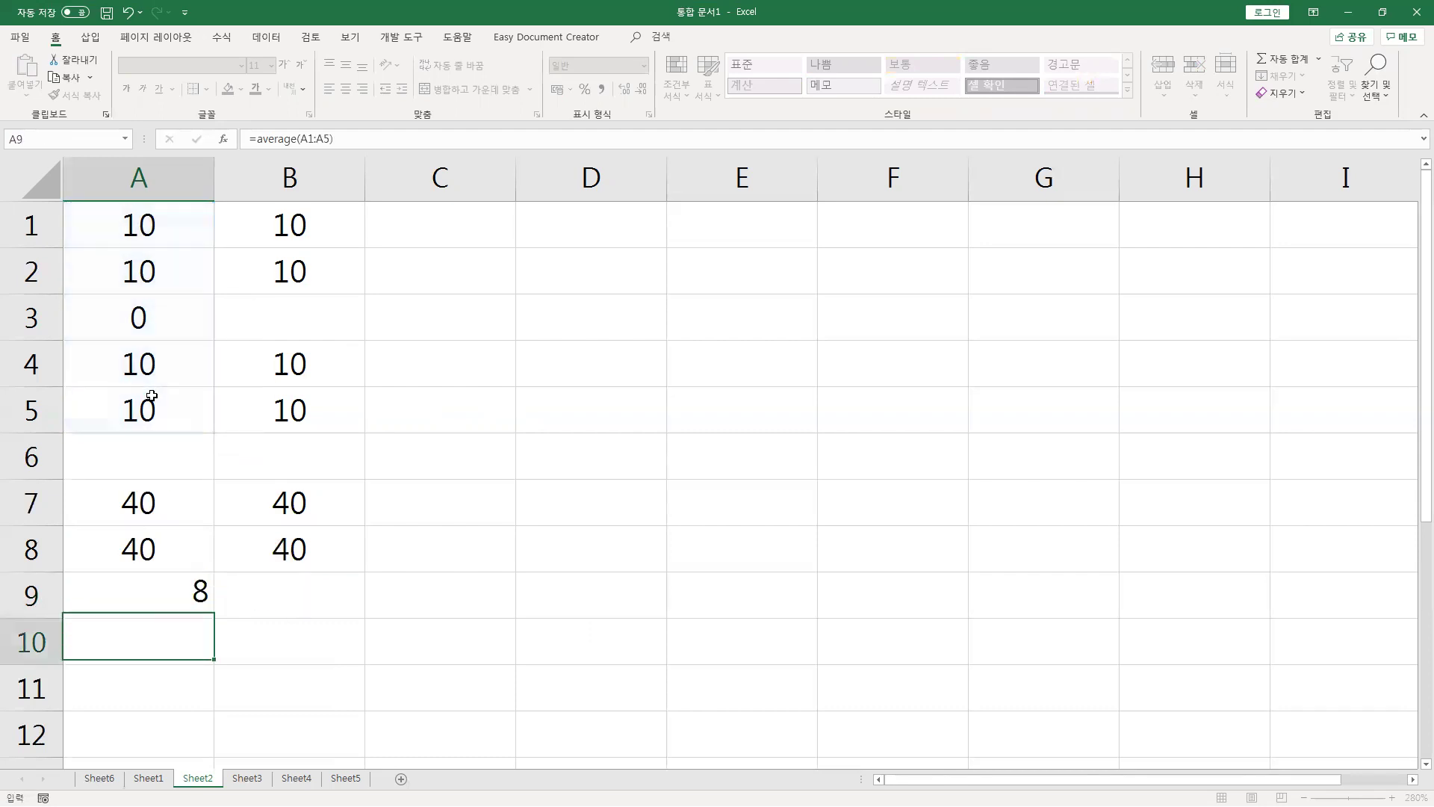
# Copy the AVERAGE formula from A9 to B9 and centre the contents of A9:B9.
pyautogui.press('Up')
pyautogui.hotkey('ctrl', 'c')
pyautogui.press('Right')
pyautogui.hotkey('ctrl', 'v')
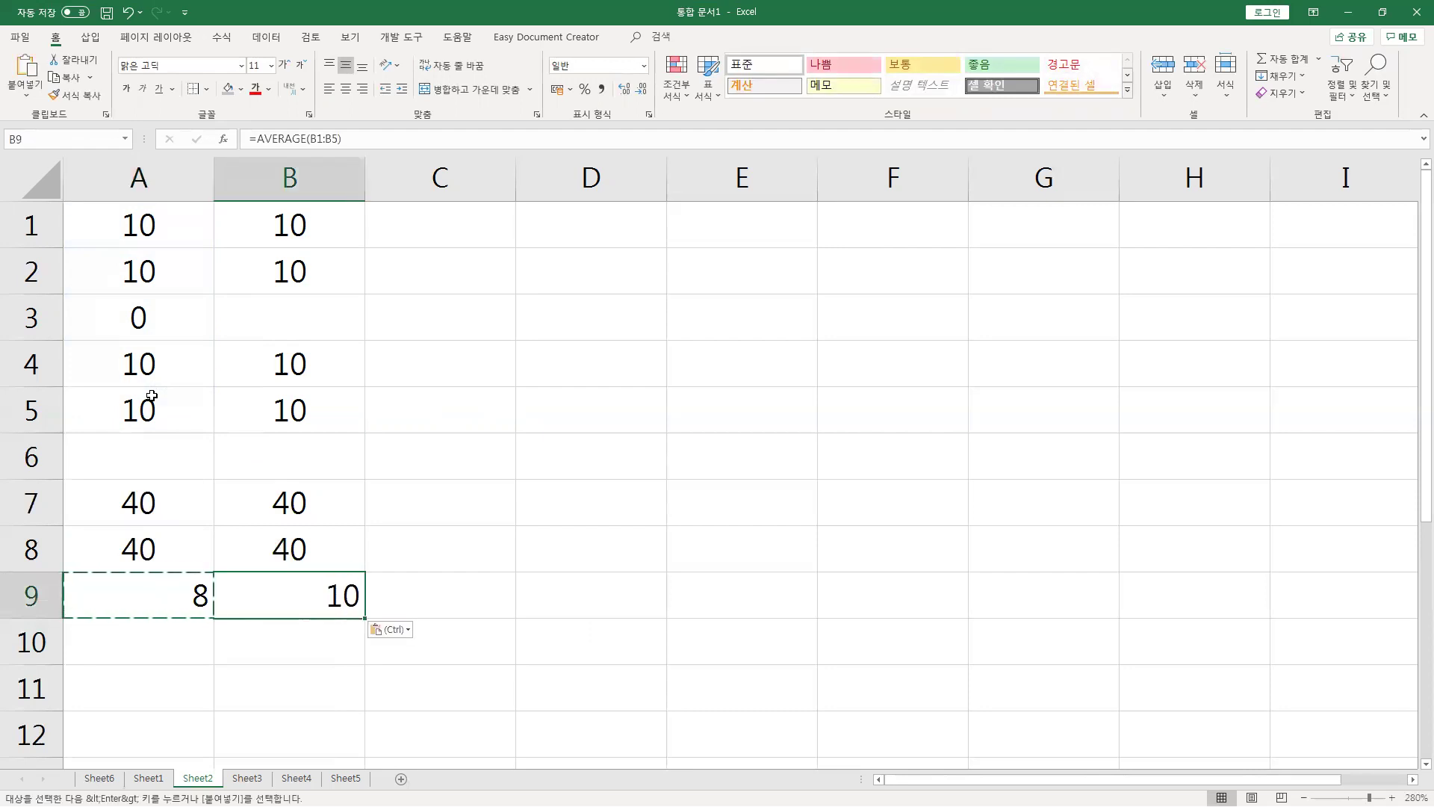
pyautogui.moveTo(137, 589); pyautogui.dragTo(262, 585)
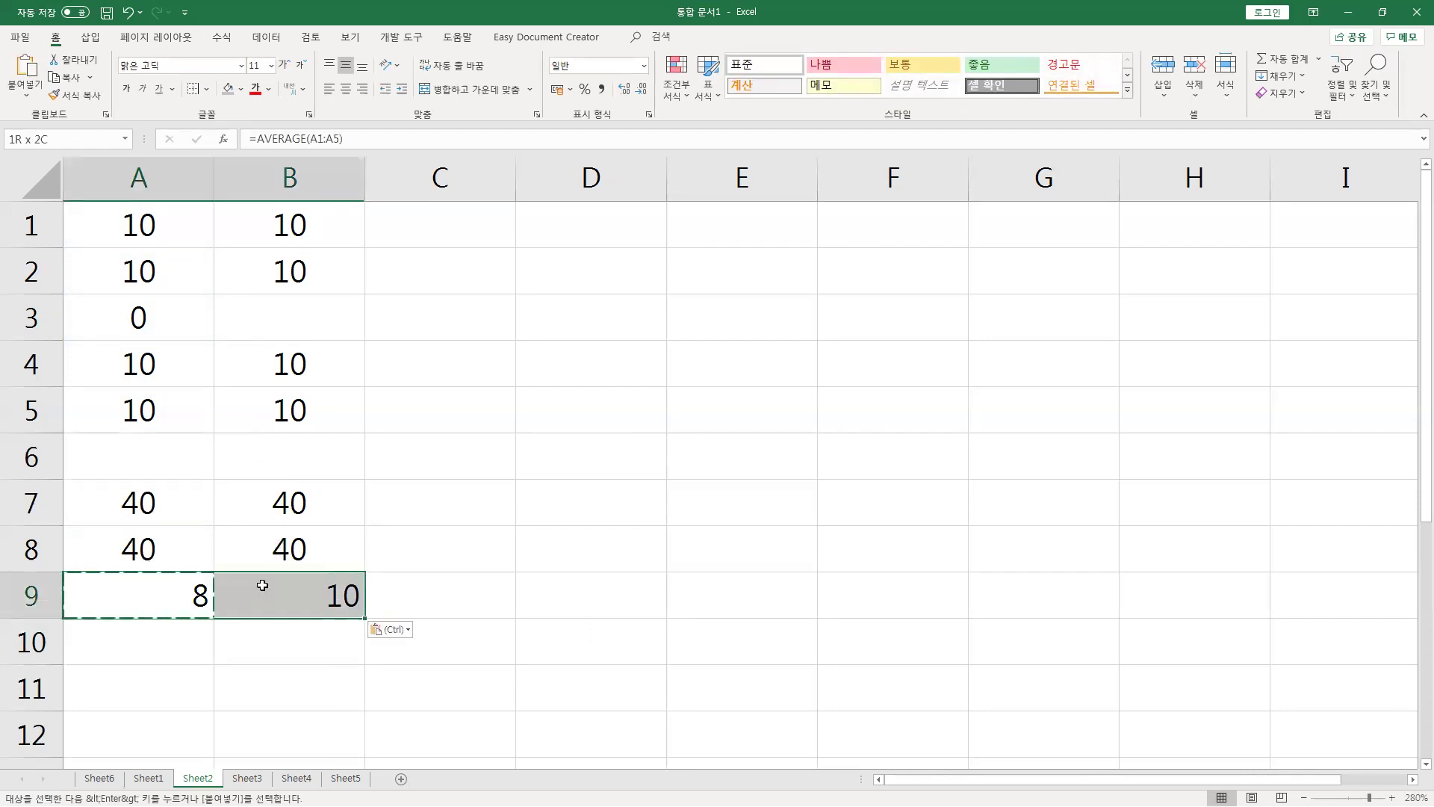
pyautogui.click(351, 92)
# Compare the addition, SUM and AVERAGE results in A7:B9 with the contents of A3 and B3, and inspect the range used by A9.
pyautogui.click(362, 544)
pyautogui.moveTo(160, 592); pyautogui.dragTo(257, 625)
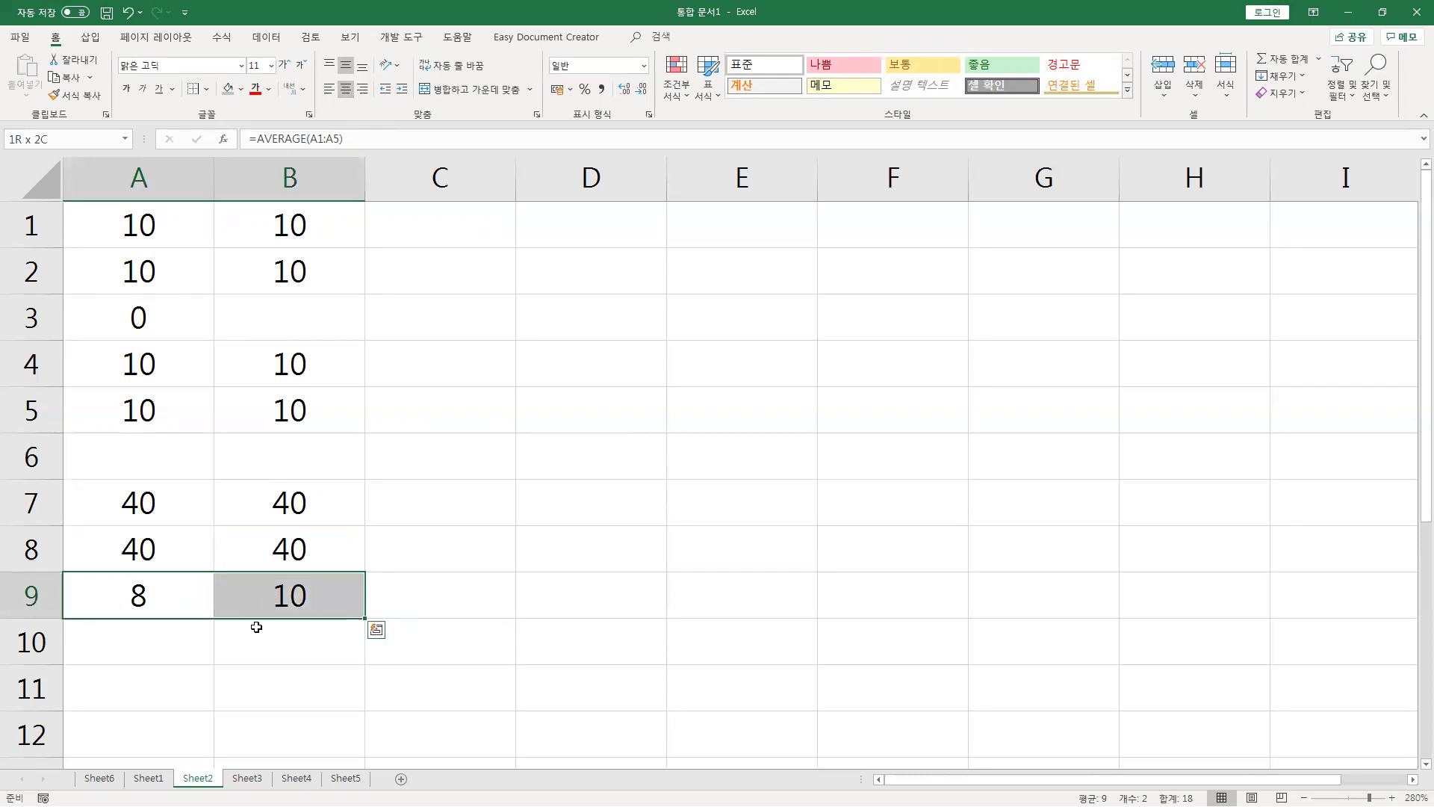
pyautogui.click(194, 596)
pyautogui.click(291, 597)
pyautogui.moveTo(132, 502); pyautogui.dragTo(299, 584)
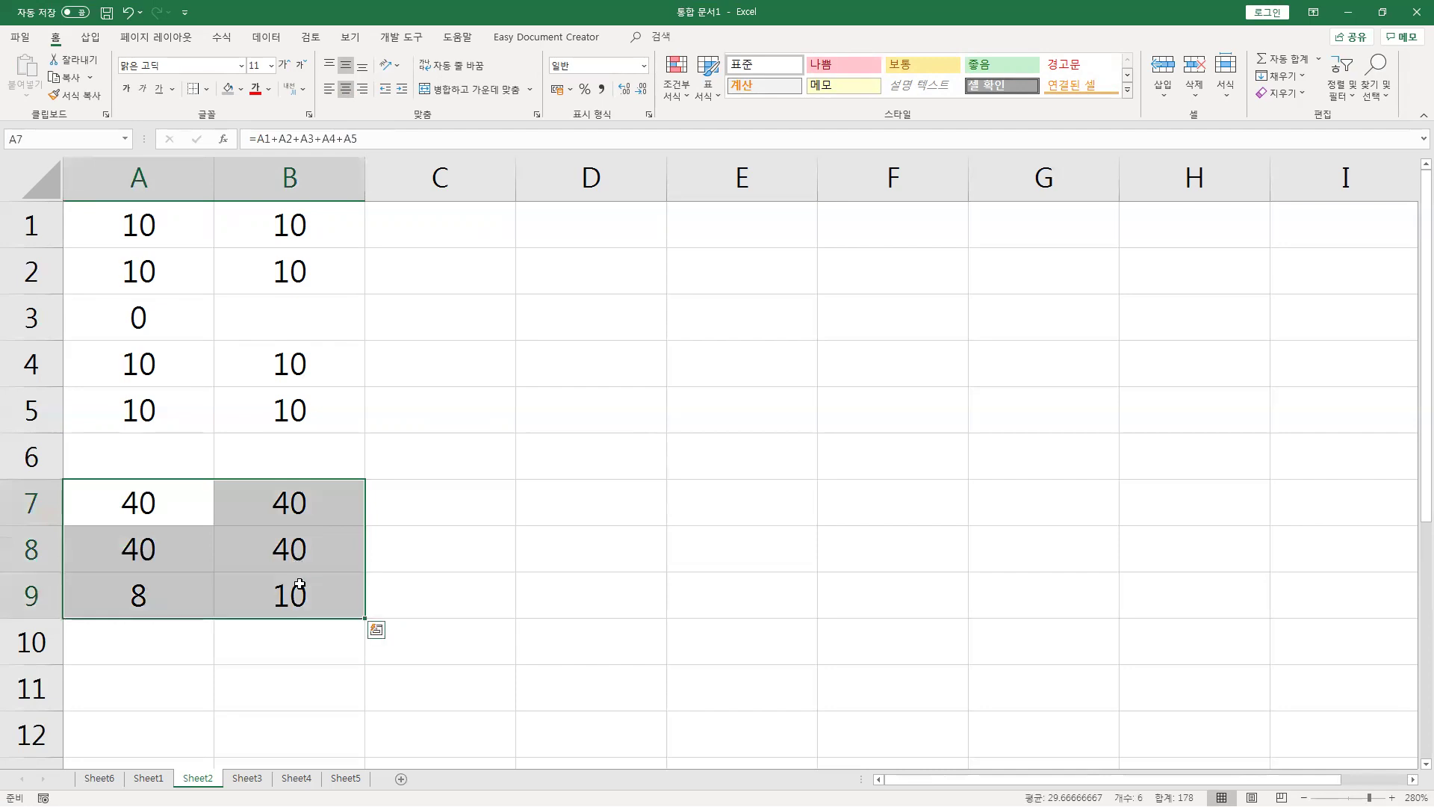
pyautogui.click(170, 327)
pyautogui.click(314, 319)
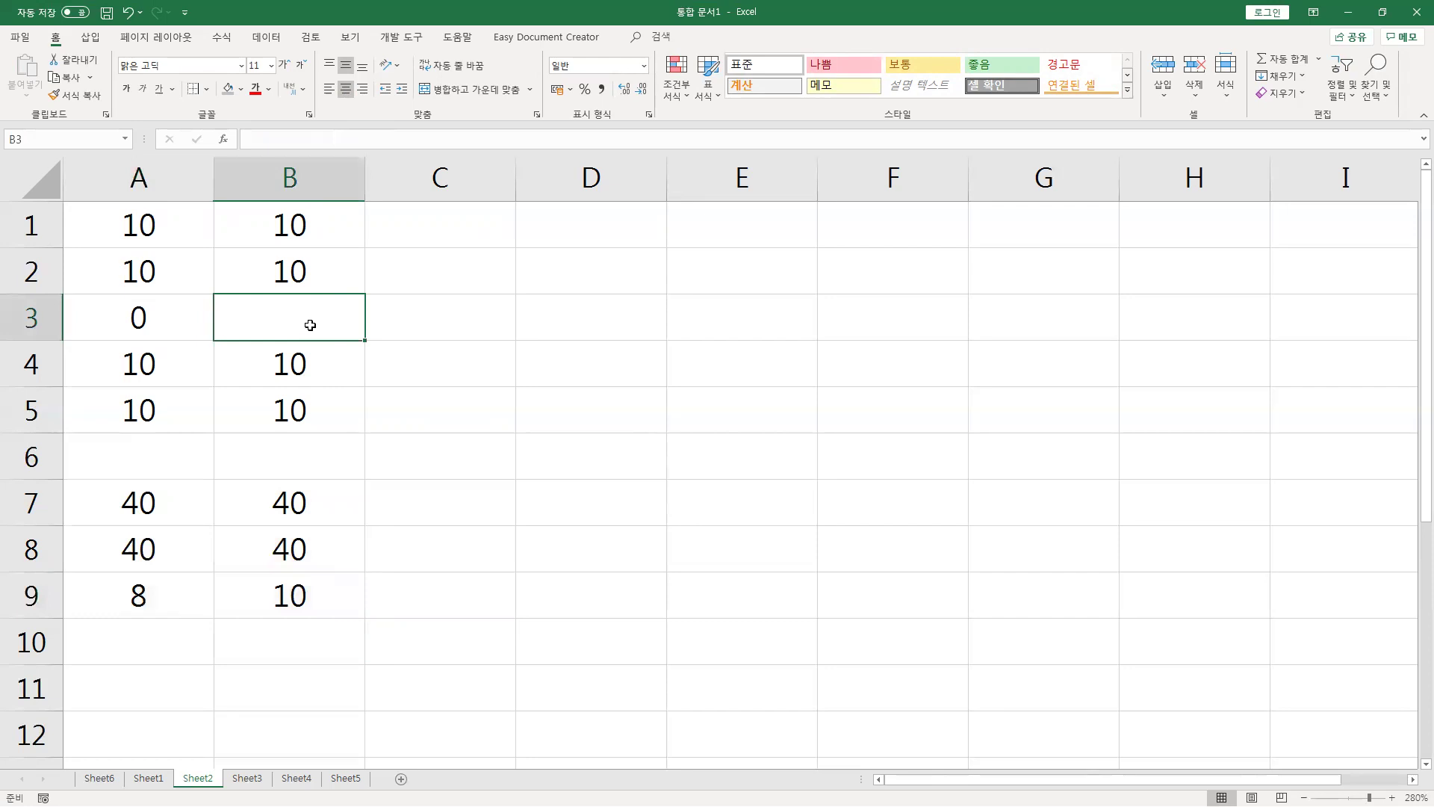
pyautogui.moveTo(159, 497); pyautogui.dragTo(248, 540)
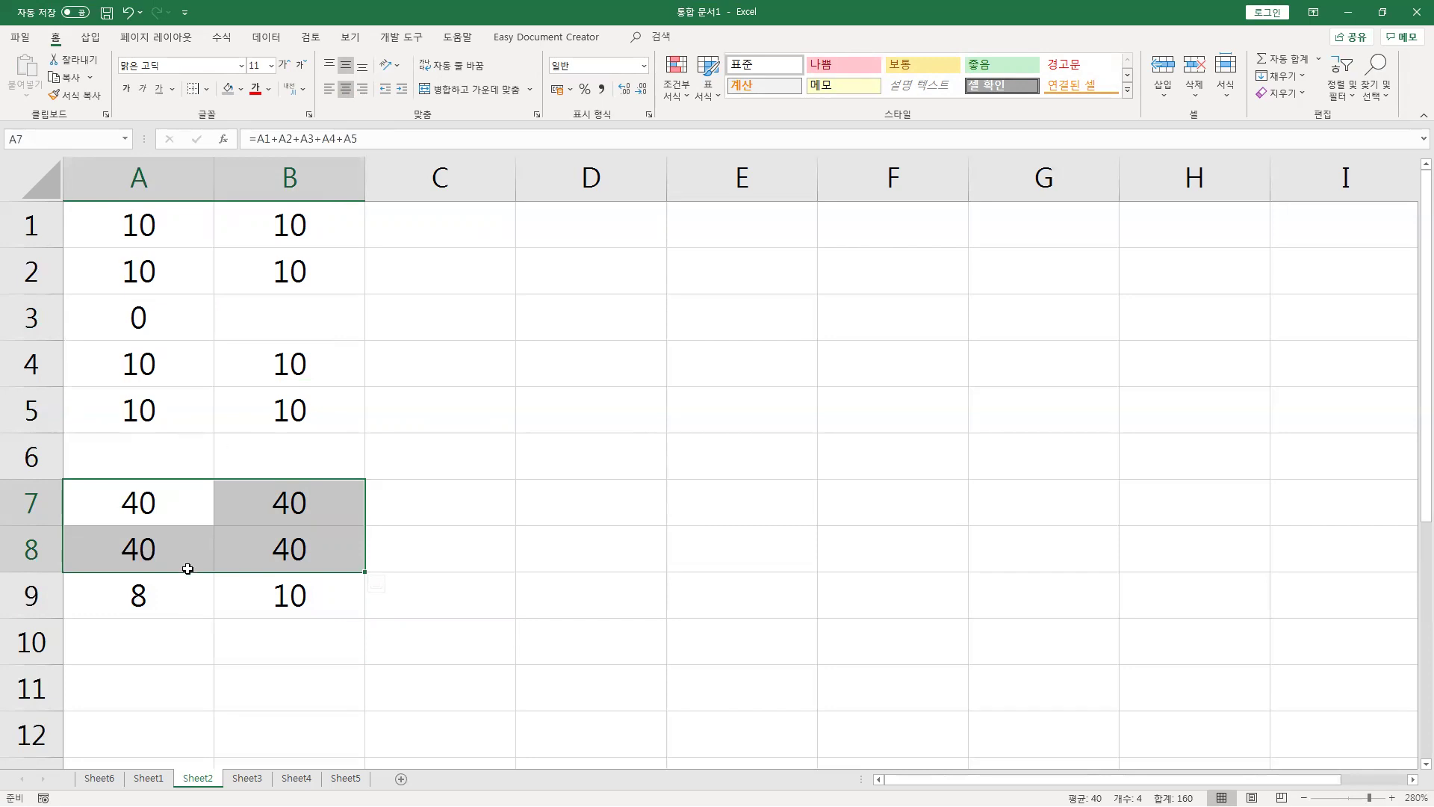
pyautogui.moveTo(142, 601); pyautogui.dragTo(285, 598)
pyautogui.click(309, 146)
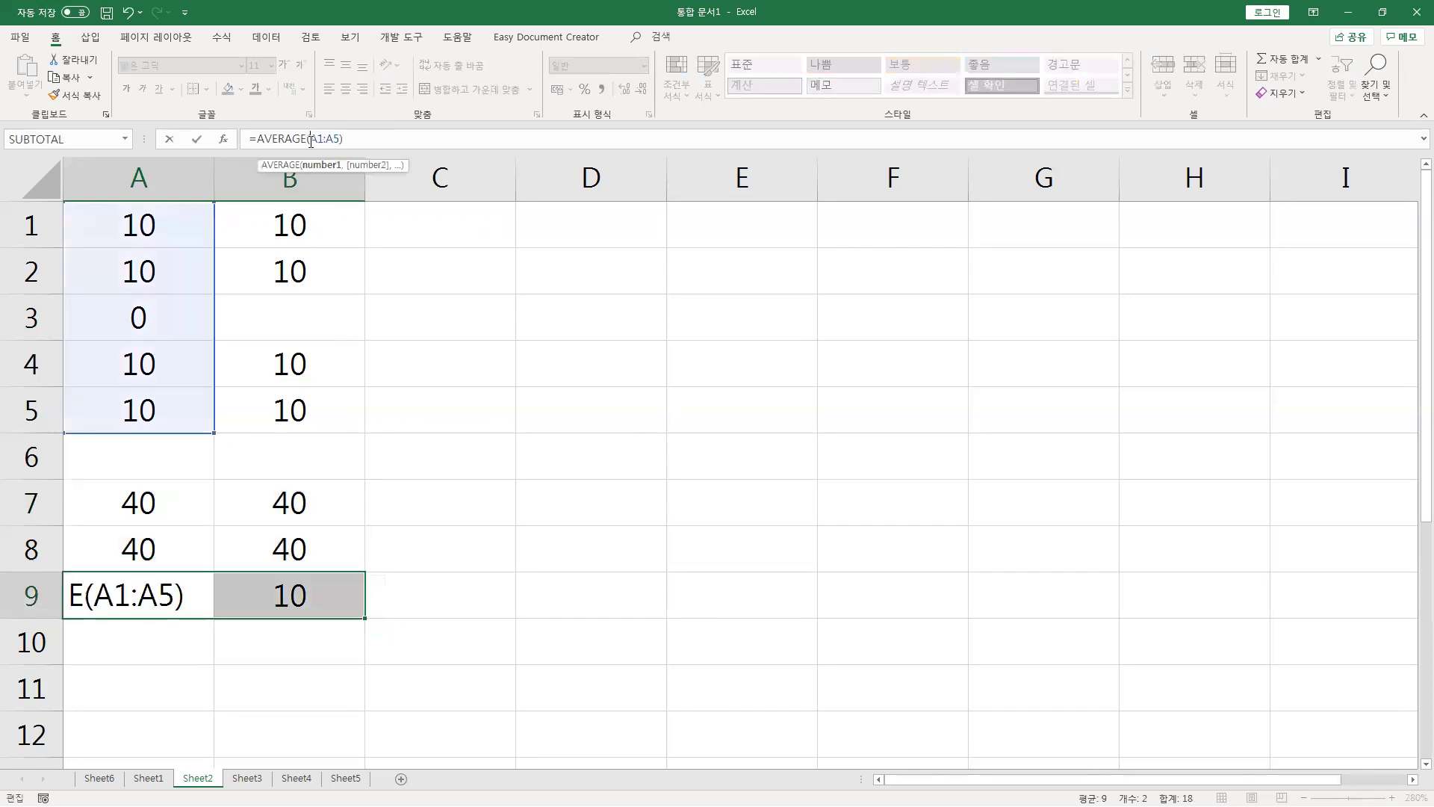
pyautogui.press('Escape')
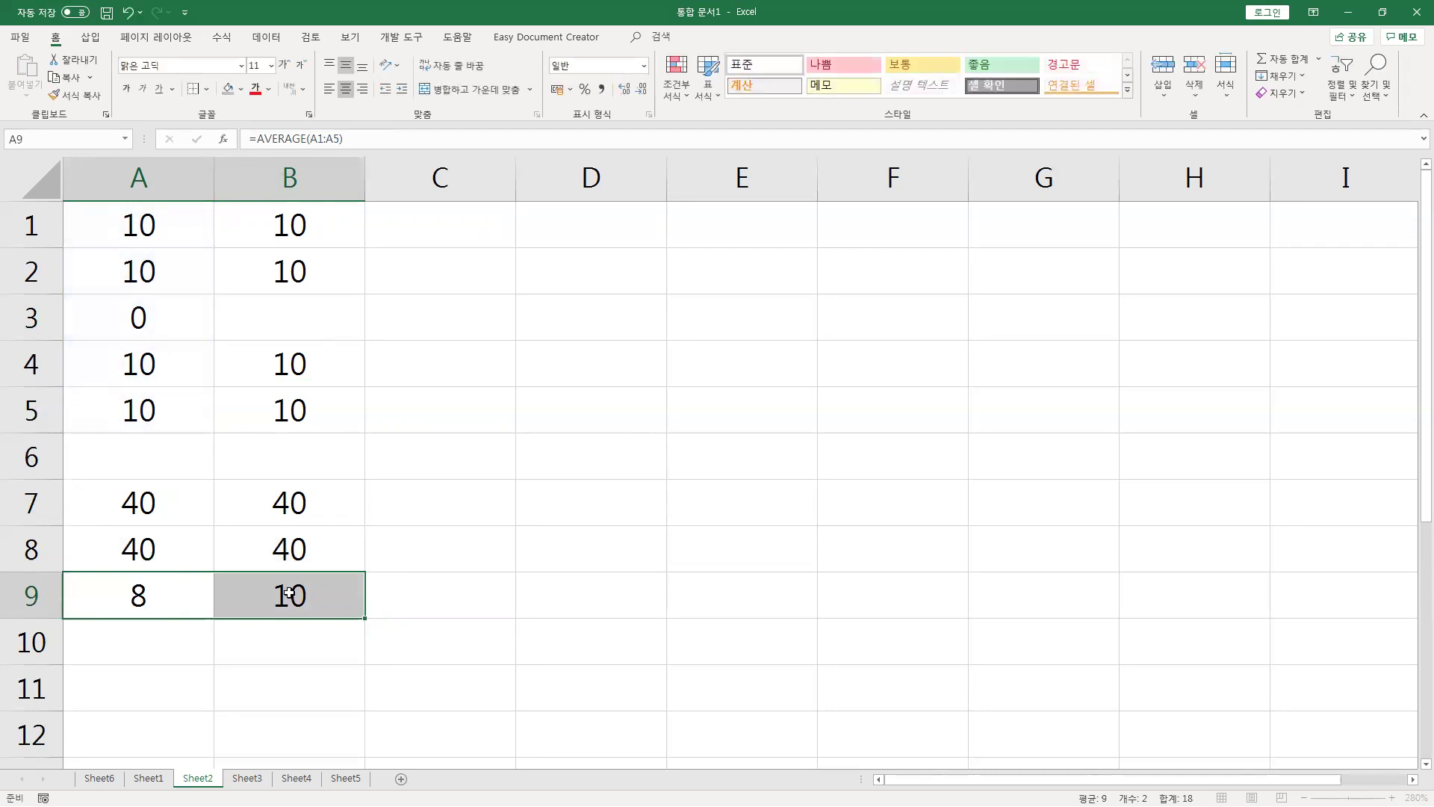
# Examine how the zero in A3 counts towards the average of A1:A5 in A9.
pyautogui.click(142, 321)
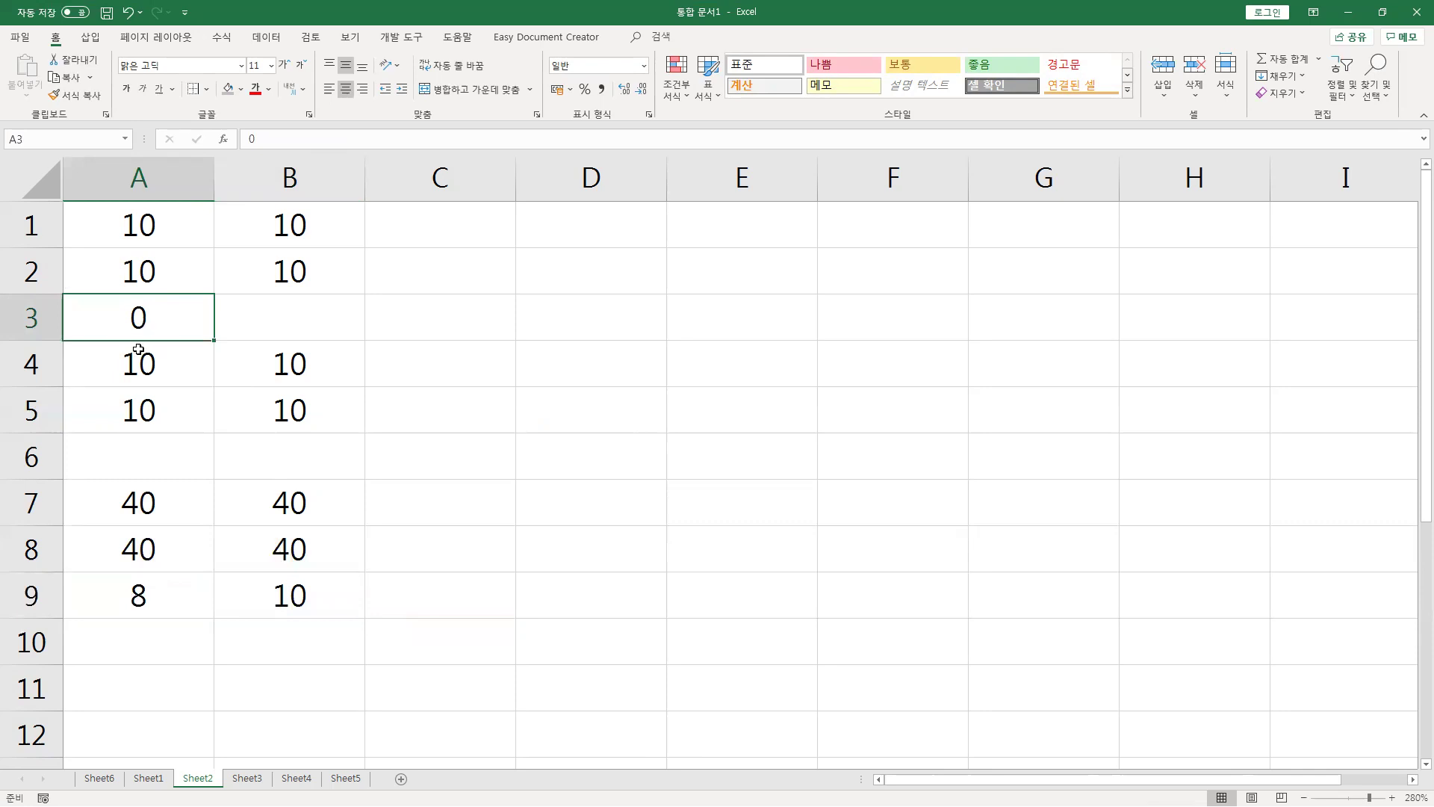
pyautogui.moveTo(153, 226); pyautogui.dragTo(150, 401)
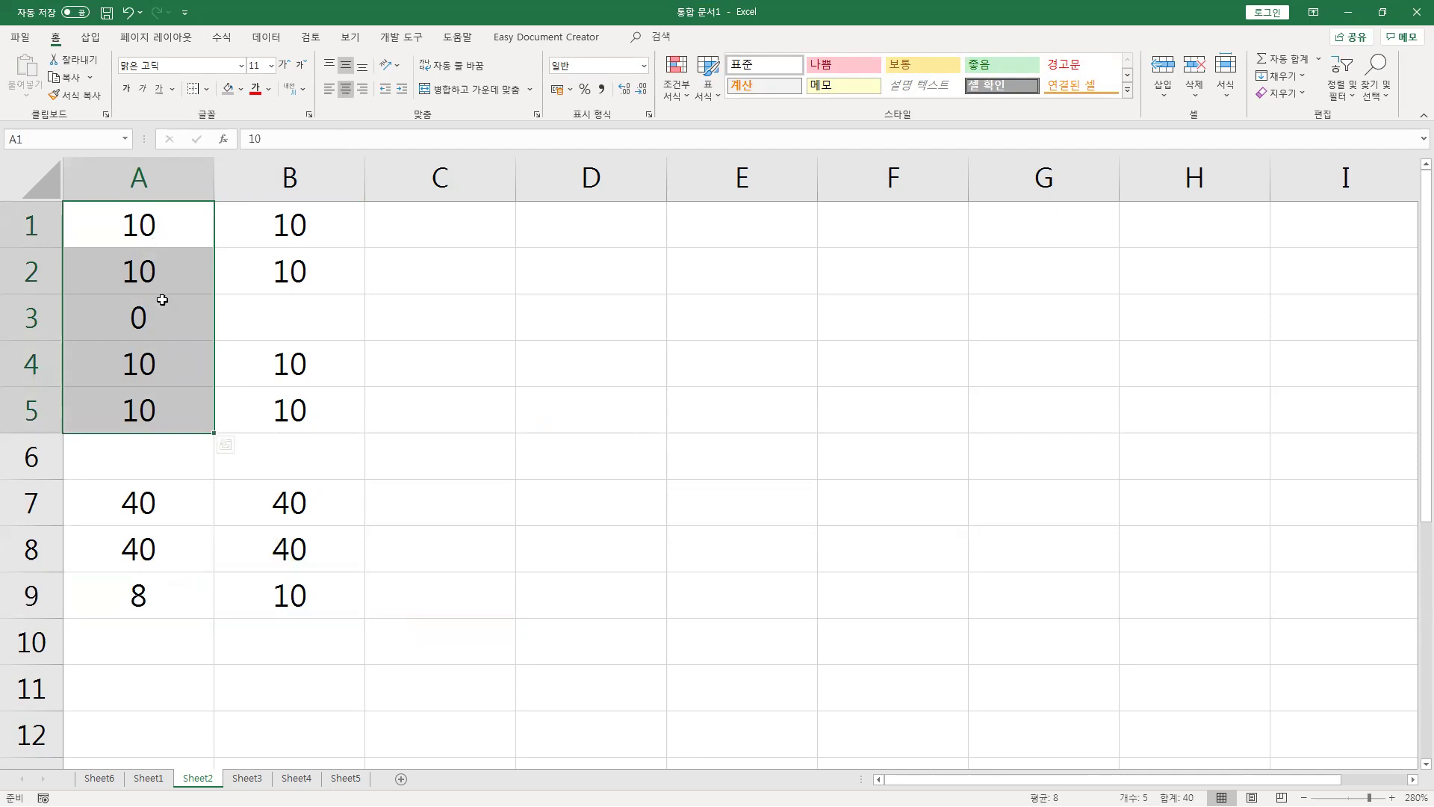
pyautogui.click(150, 537)
pyautogui.moveTo(141, 215); pyautogui.dragTo(158, 413)
pyautogui.click(145, 582)
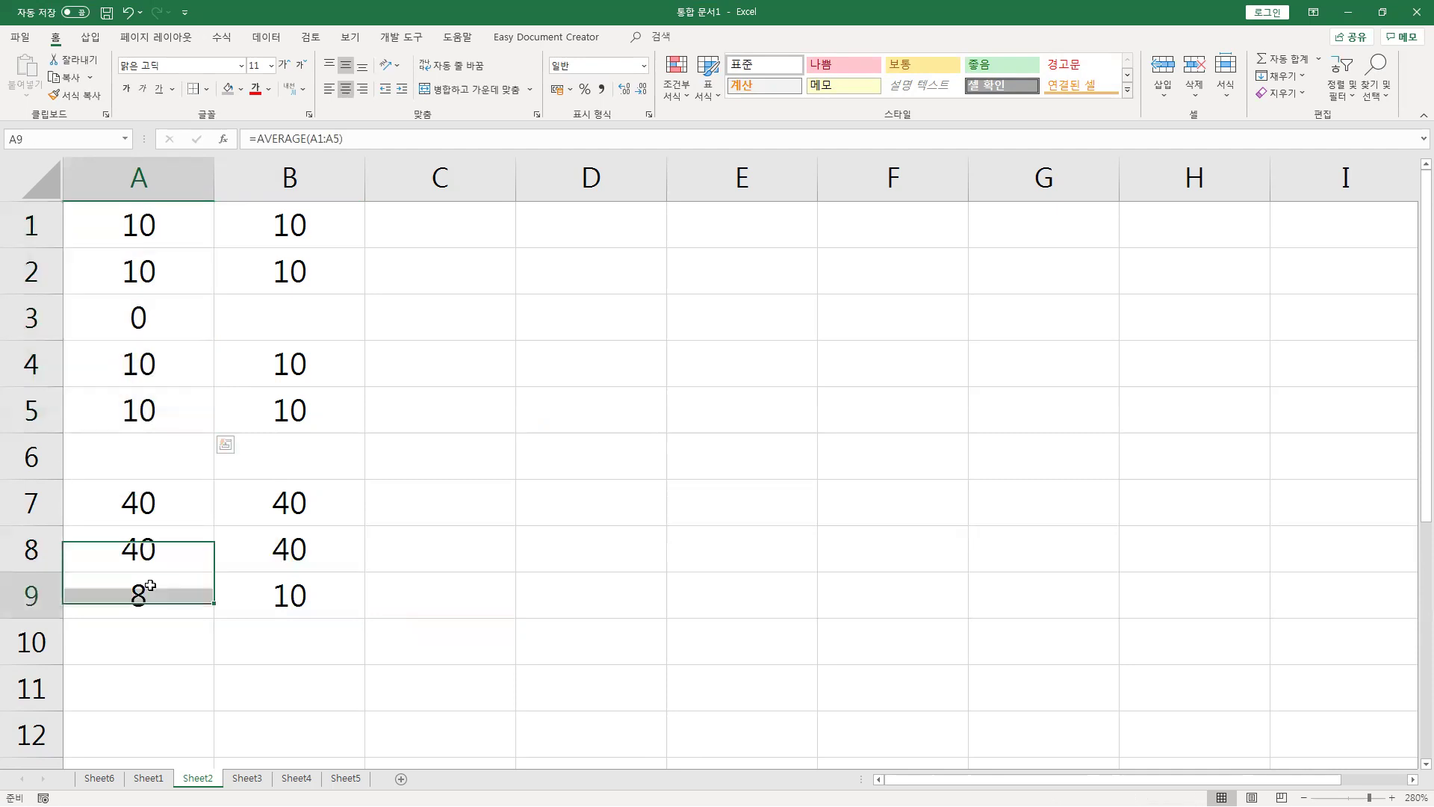
# Examine how the blank cell B3 affects the average of B1:B5 in B9, and compare it with column A.
pyautogui.click(265, 313)
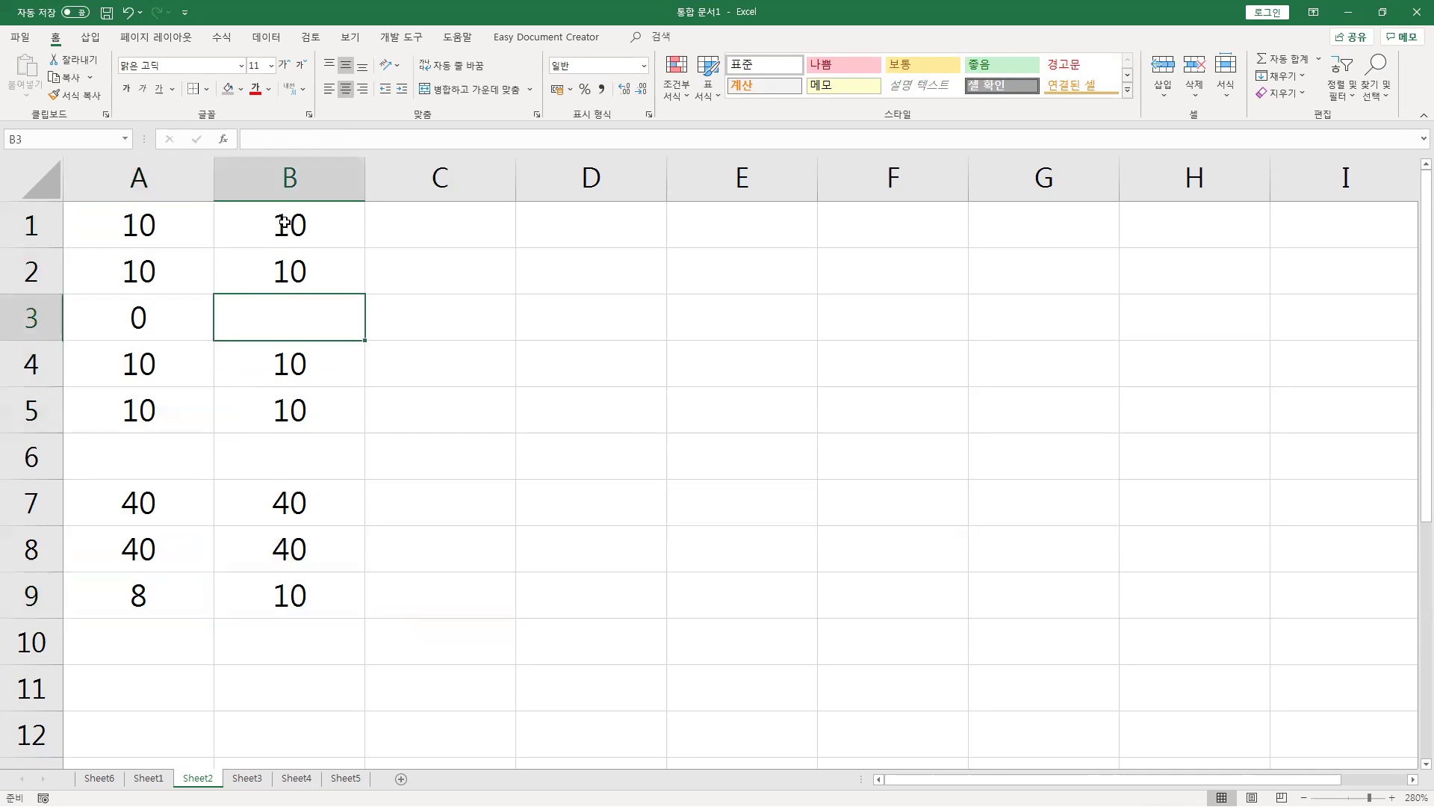
pyautogui.moveTo(283, 223); pyautogui.dragTo(310, 405)
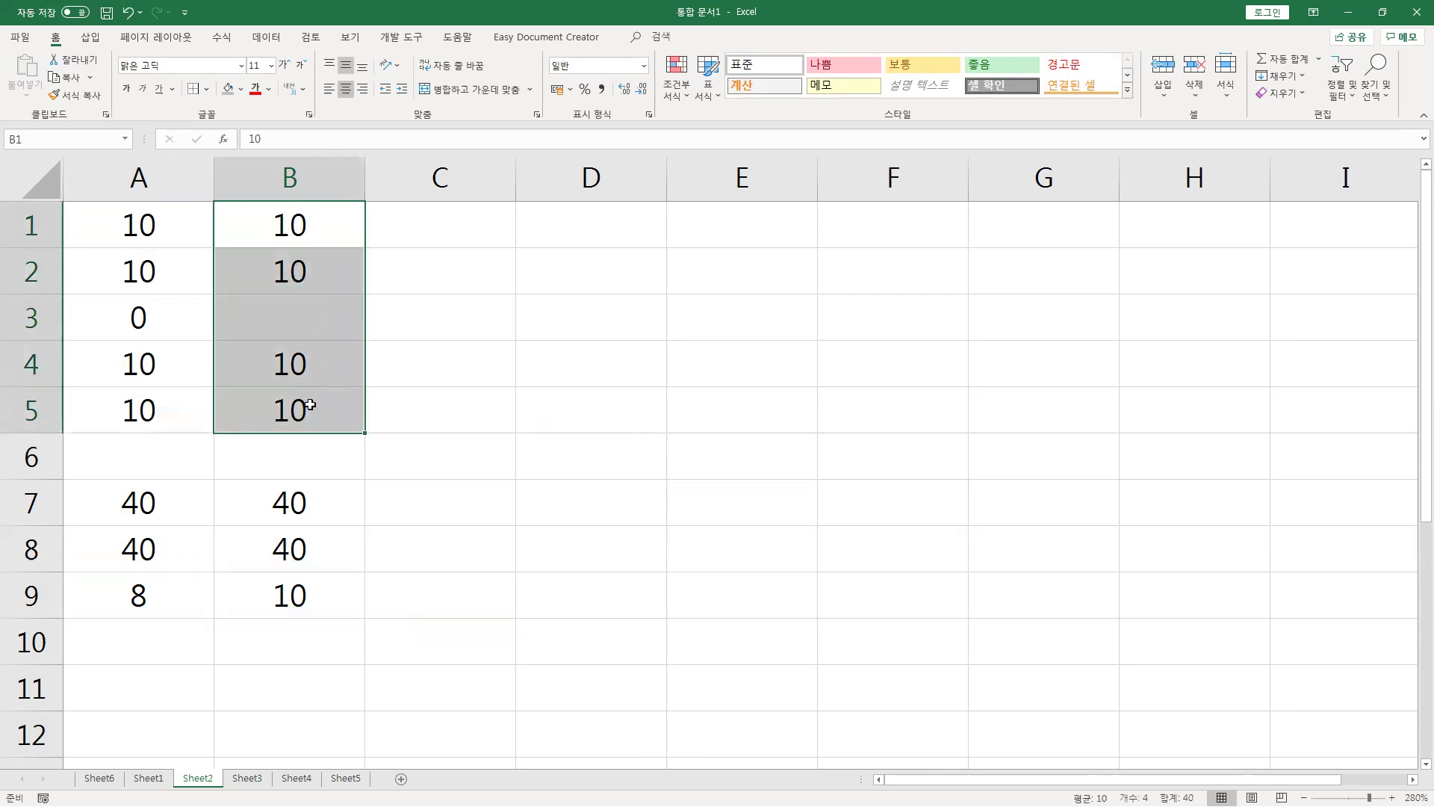
pyautogui.click(298, 319)
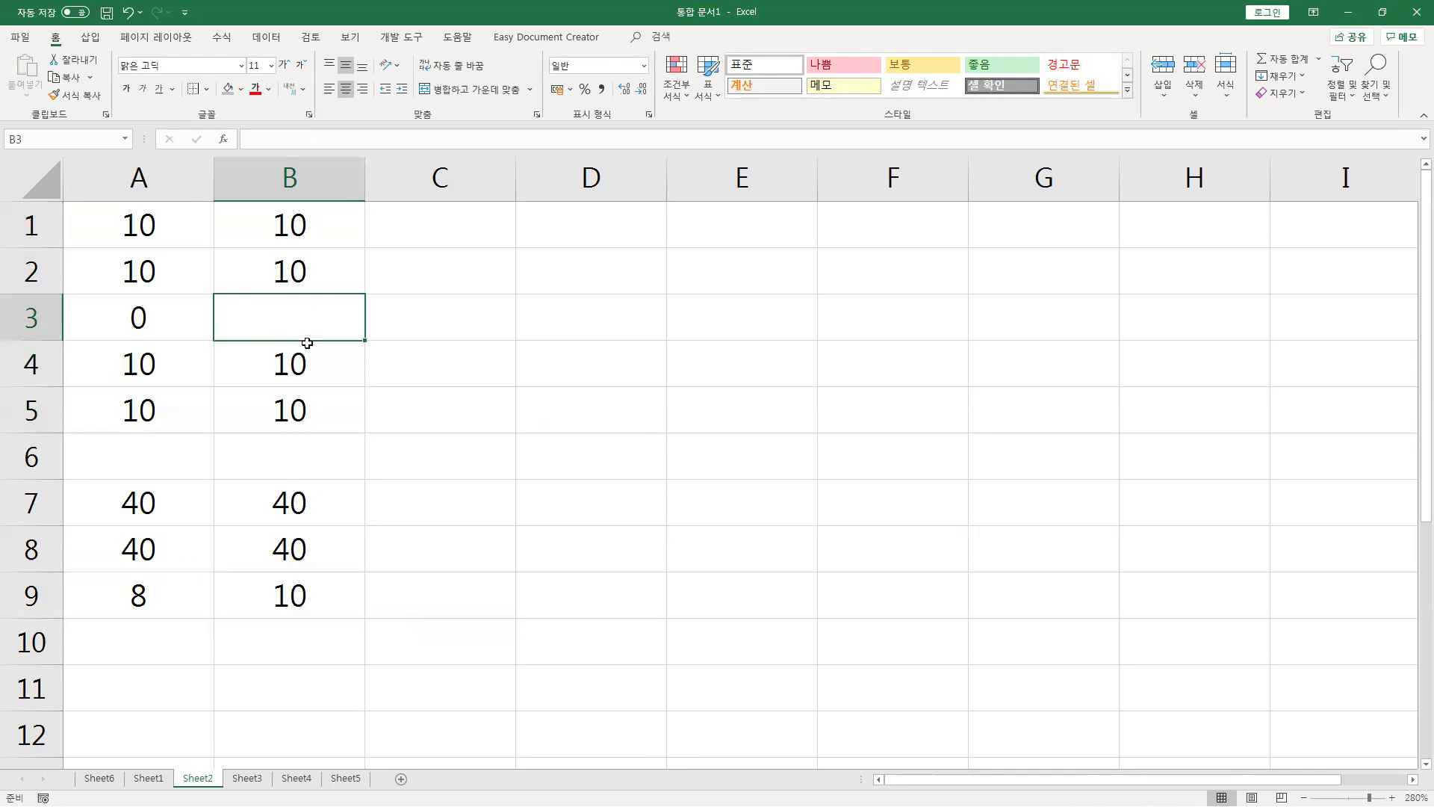
pyautogui.click(299, 593)
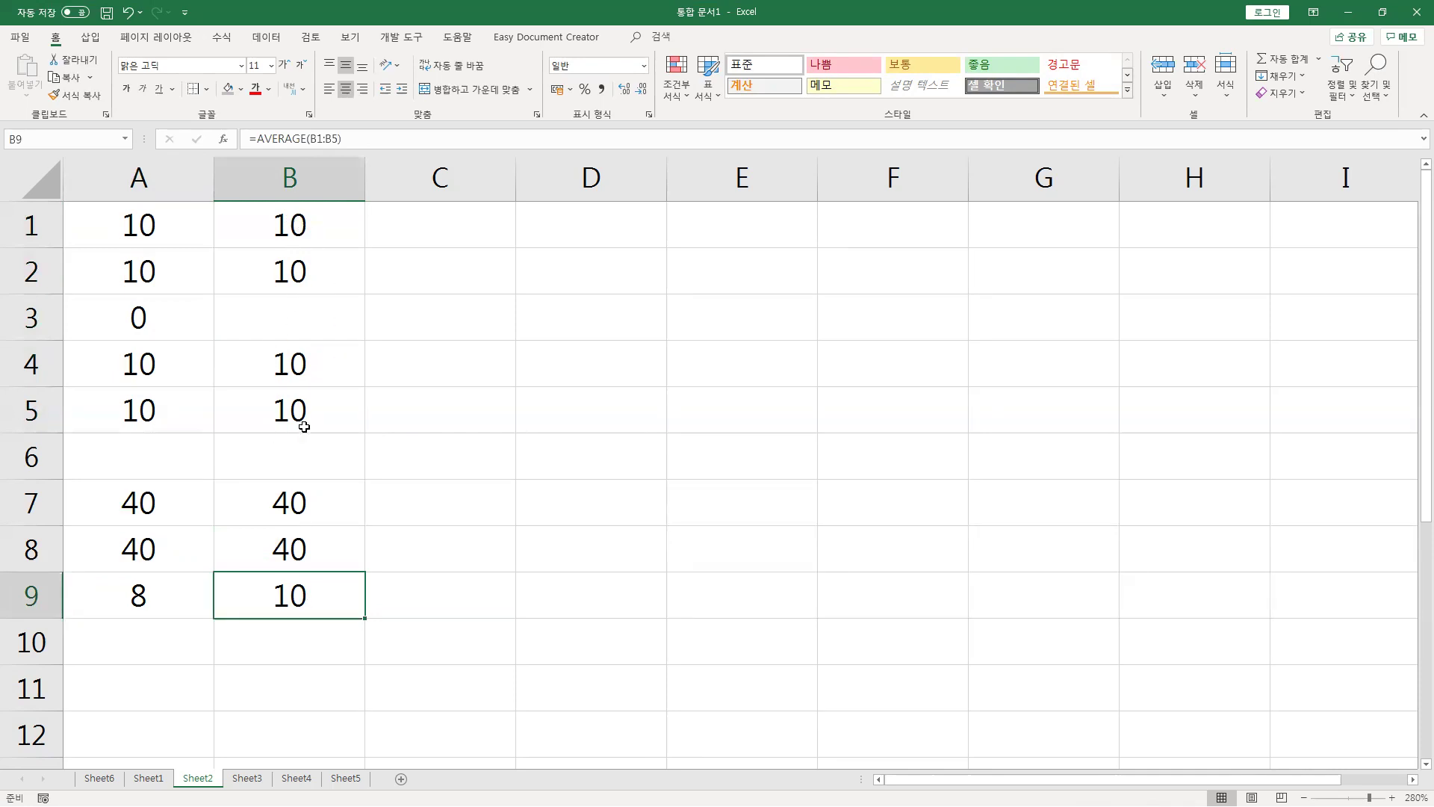
pyautogui.click(271, 316)
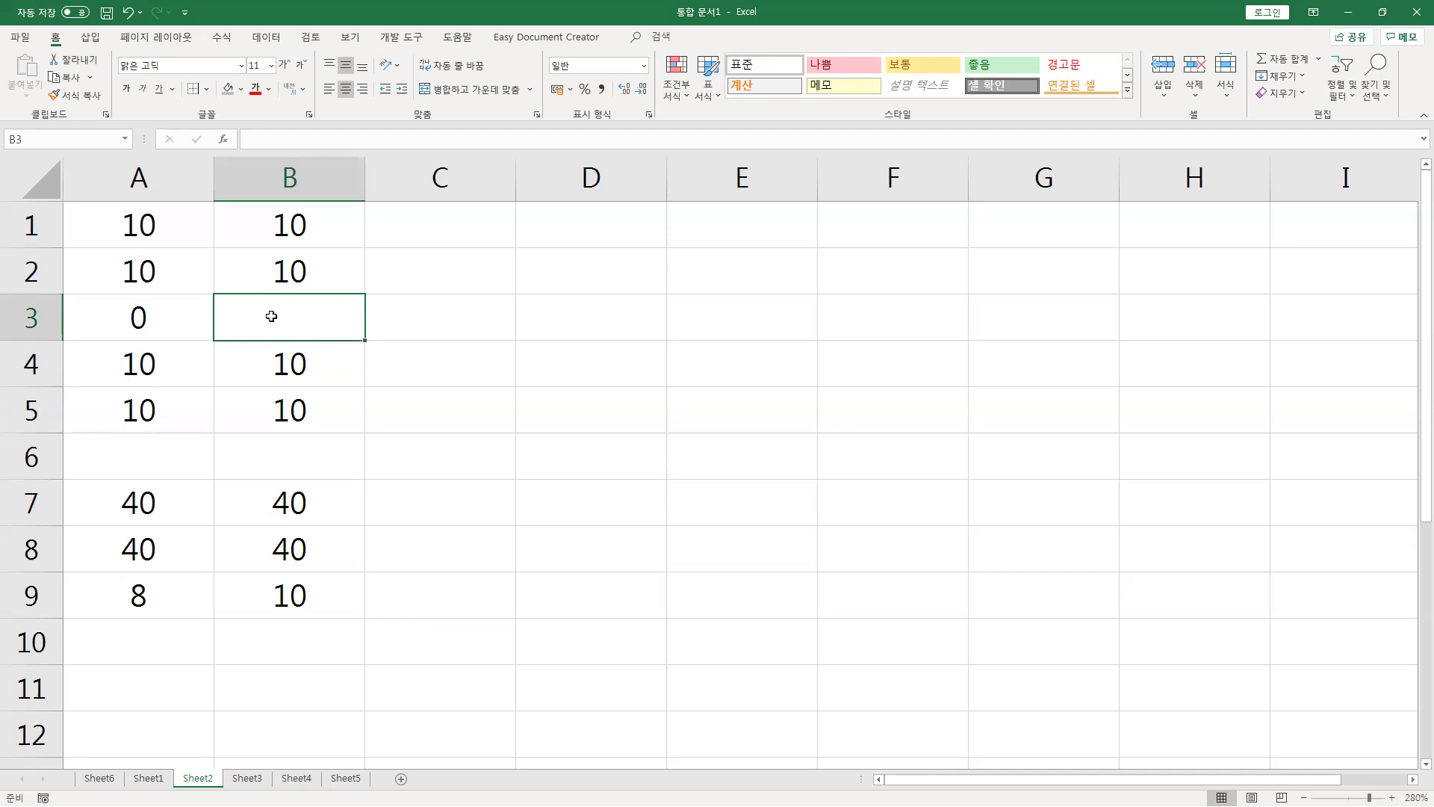
pyautogui.press('Left')
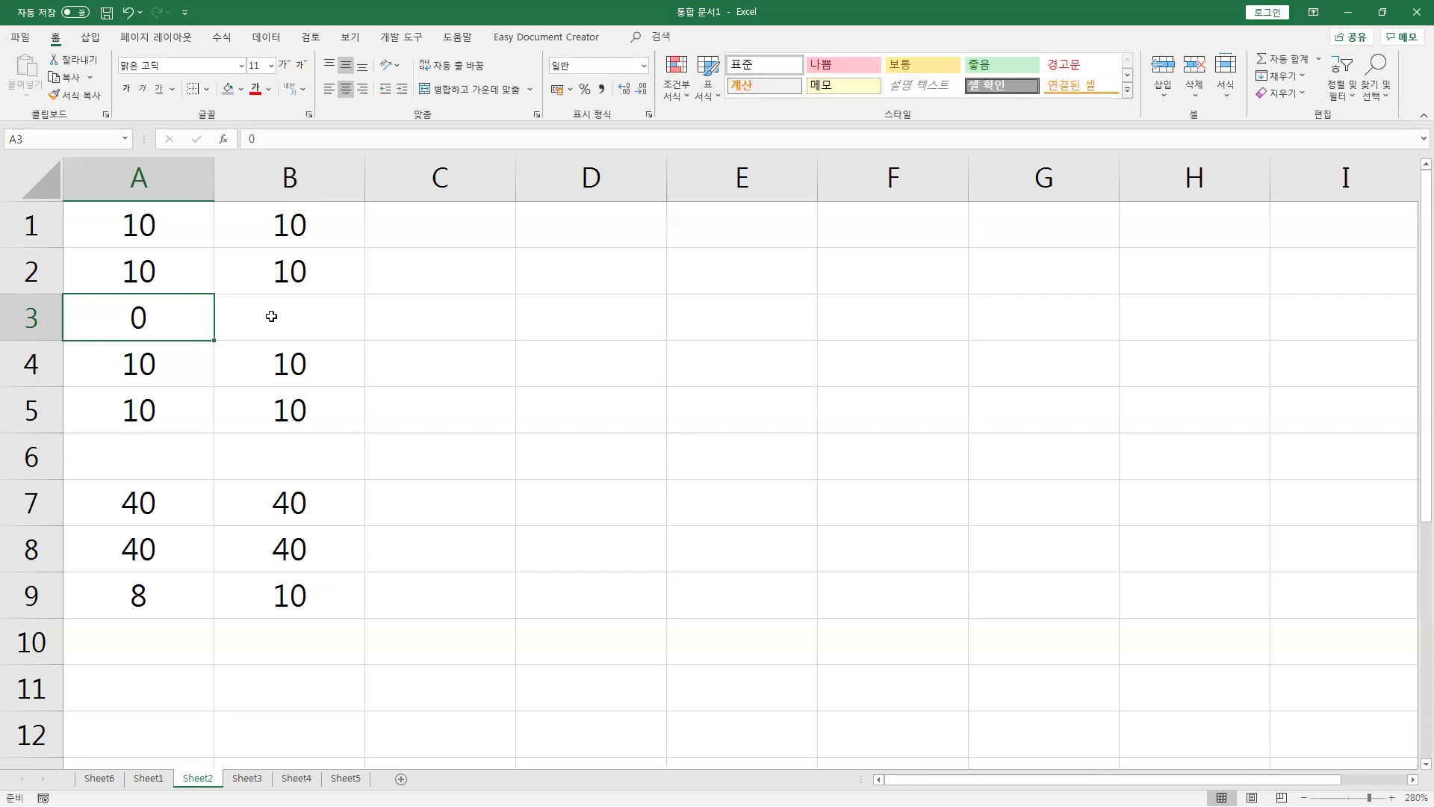
pyautogui.moveTo(140, 594); pyautogui.dragTo(284, 598)
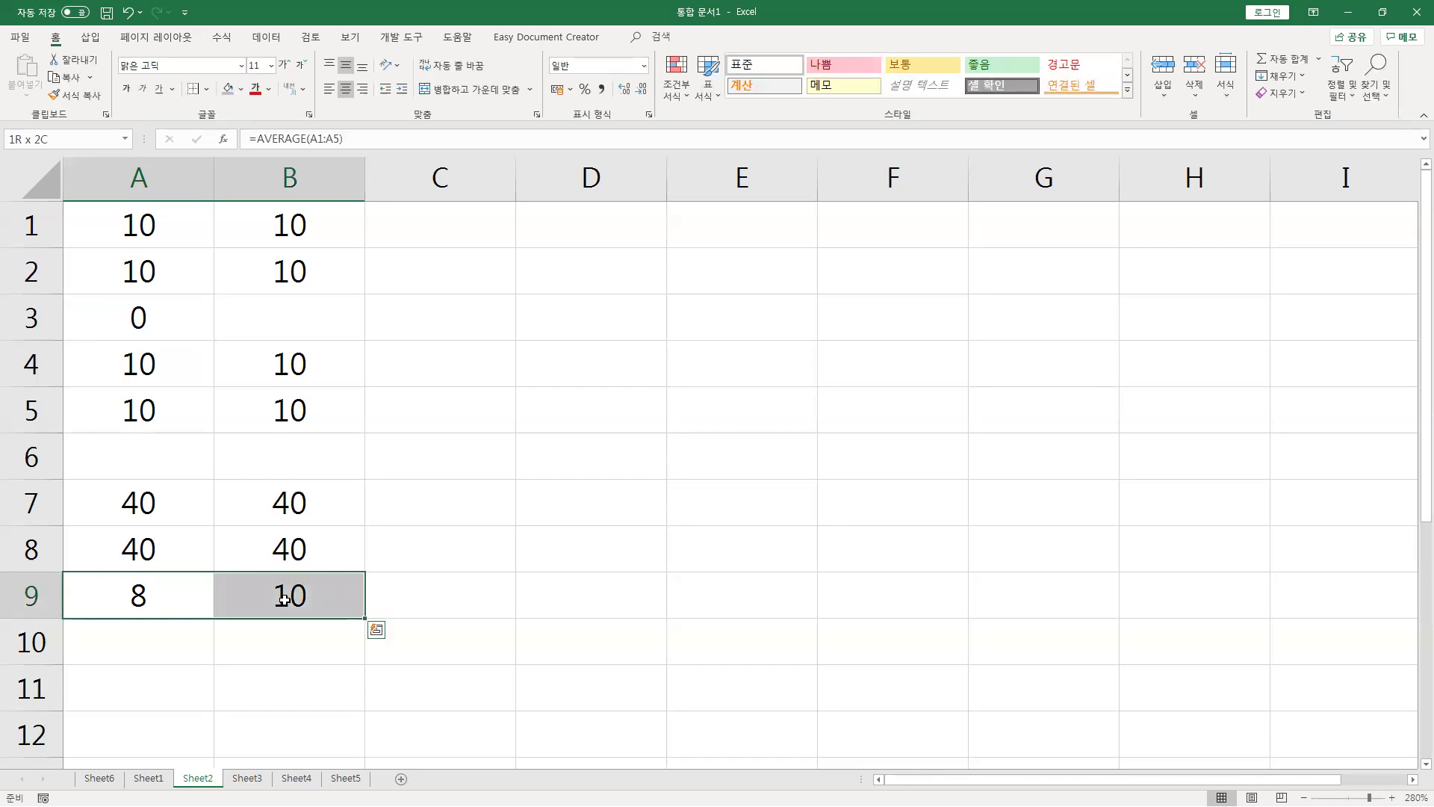
pyautogui.moveTo(284, 598); pyautogui.dragTo(283, 598)
pyautogui.click(199, 326)
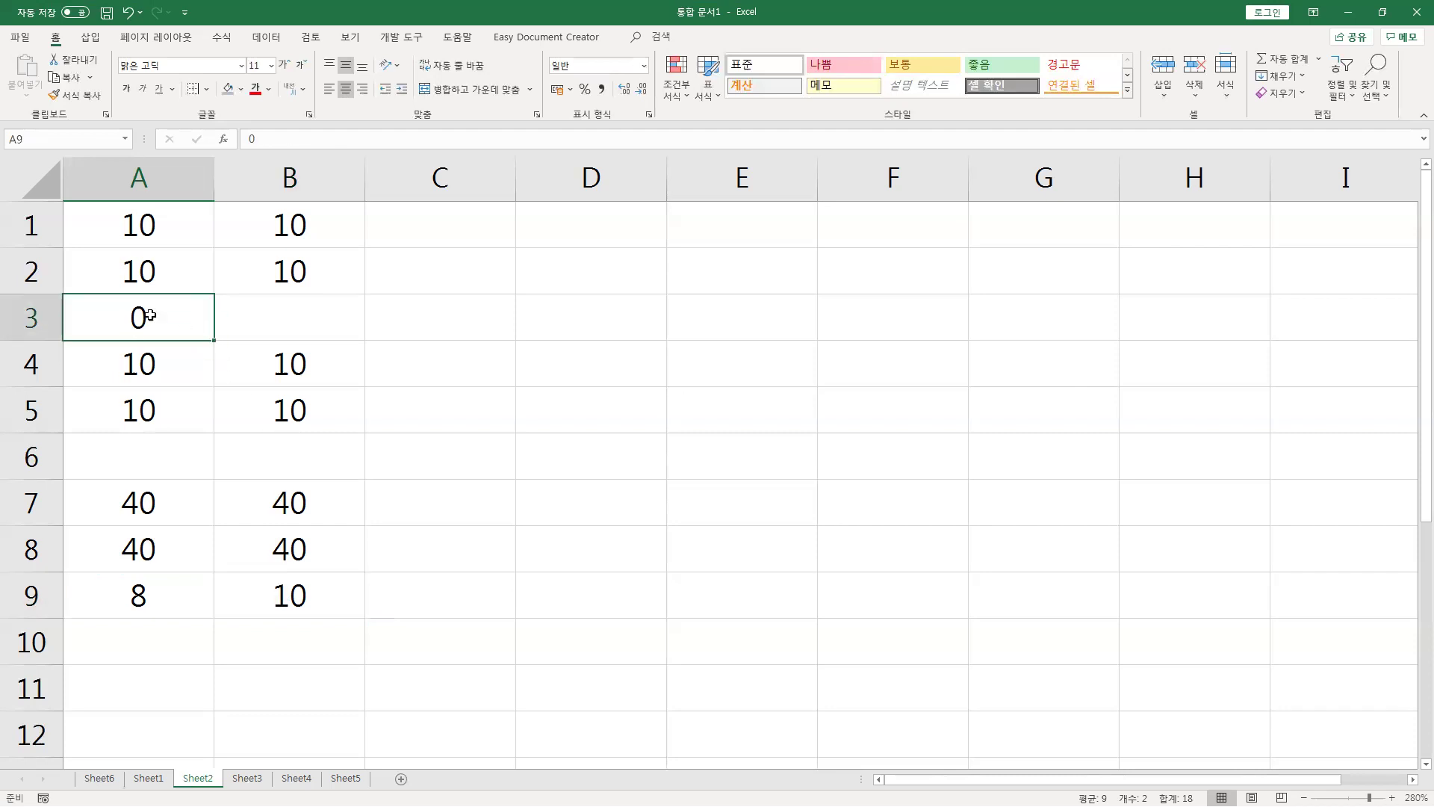
pyautogui.click(306, 323)
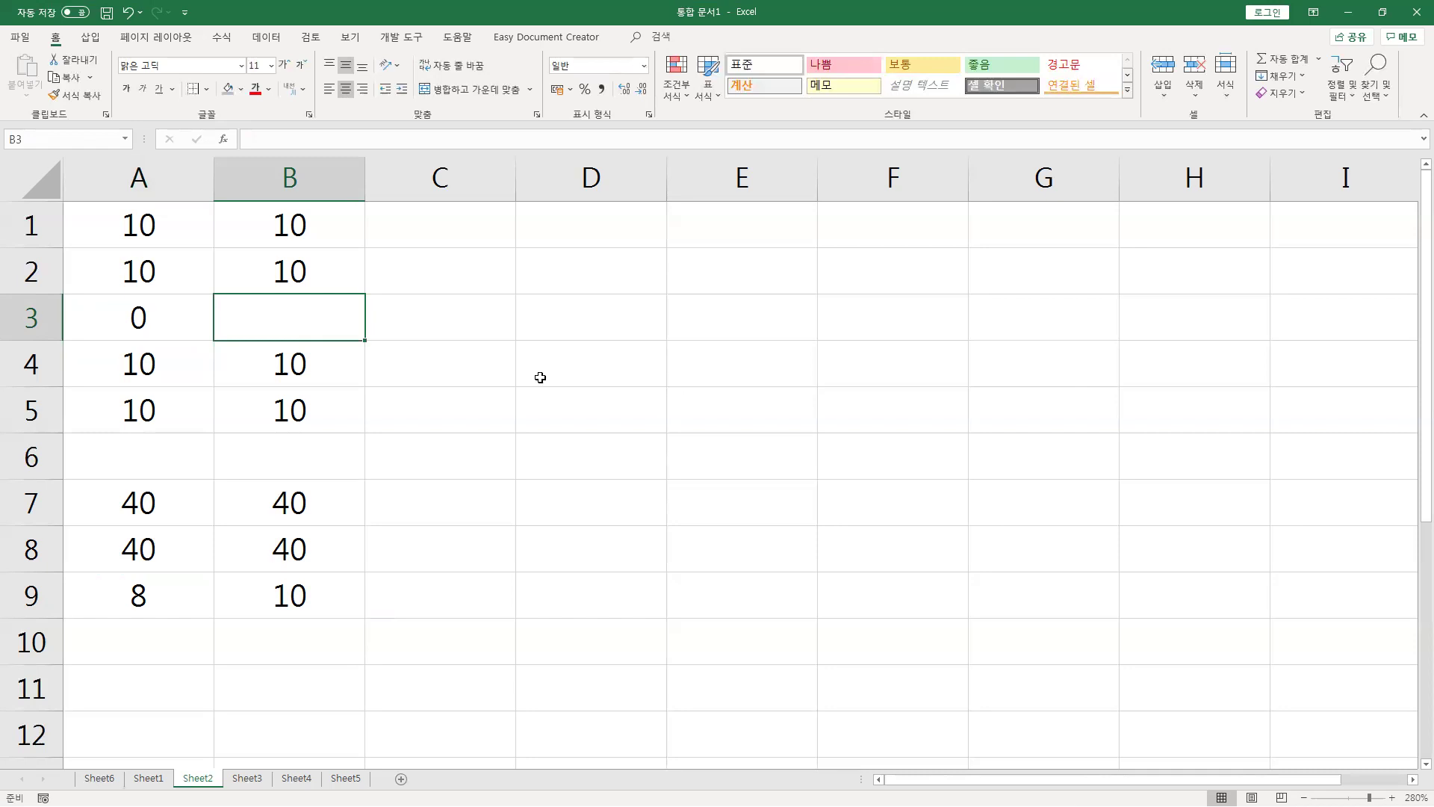
# Enter 1 in cell D2 and copy that cell.
pyautogui.click(582, 324)
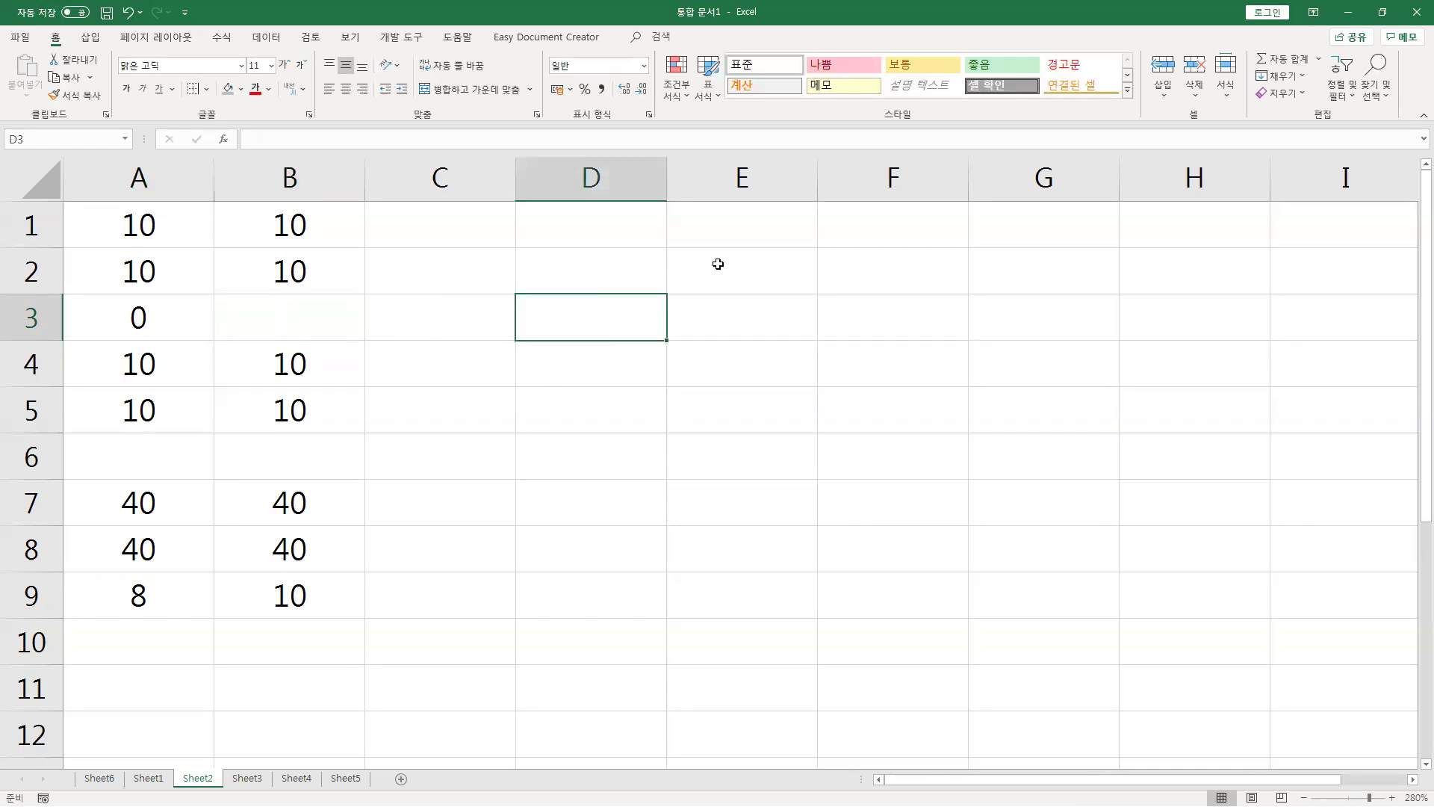
pyautogui.press('Up')
pyautogui.write('1')
pyautogui.press('Return')
pyautogui.press('Up')
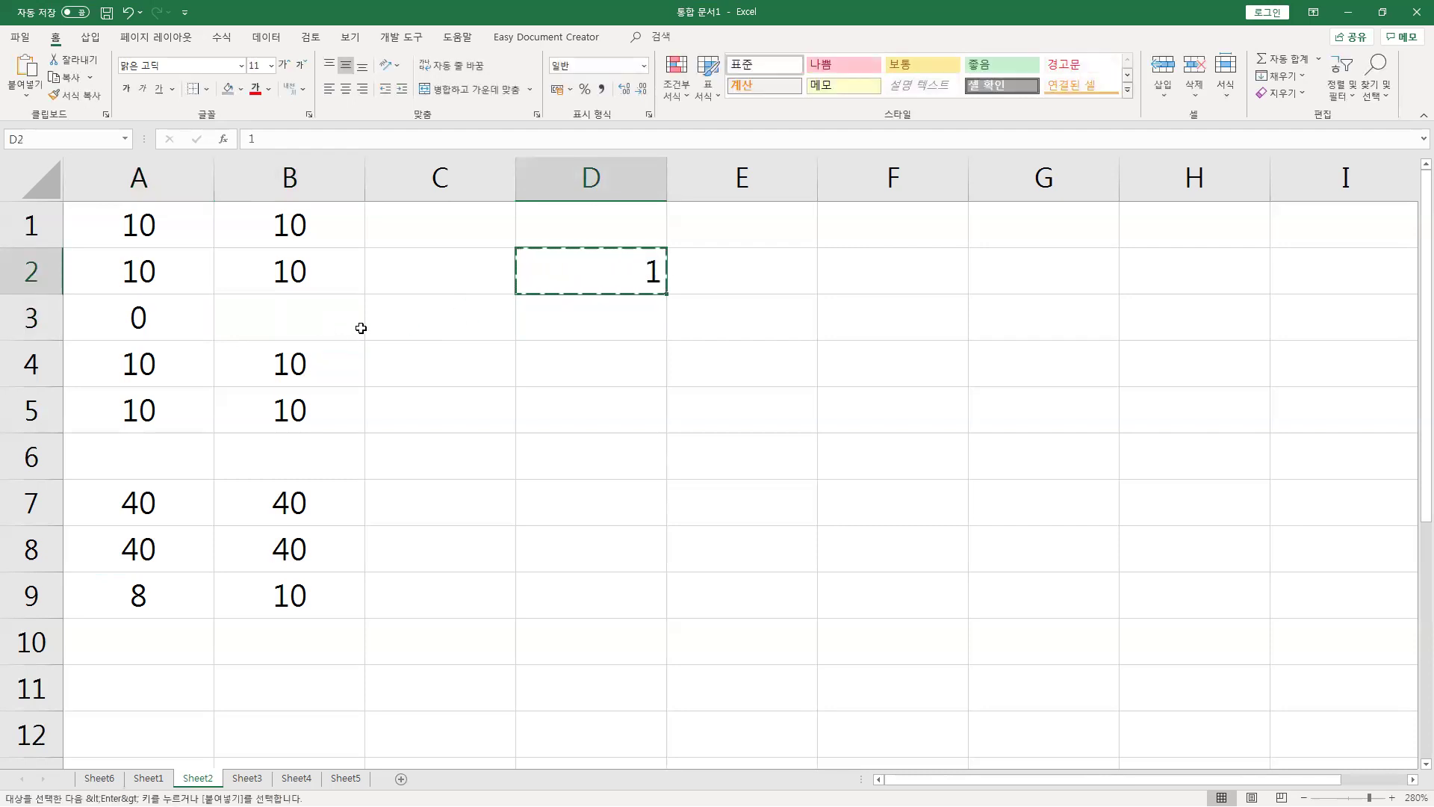
# Paste the copied 1 onto A3:B3 with Paste Special, using the multiply operation.
pyautogui.rightClick(290, 304)
pyautogui.press('Escape')
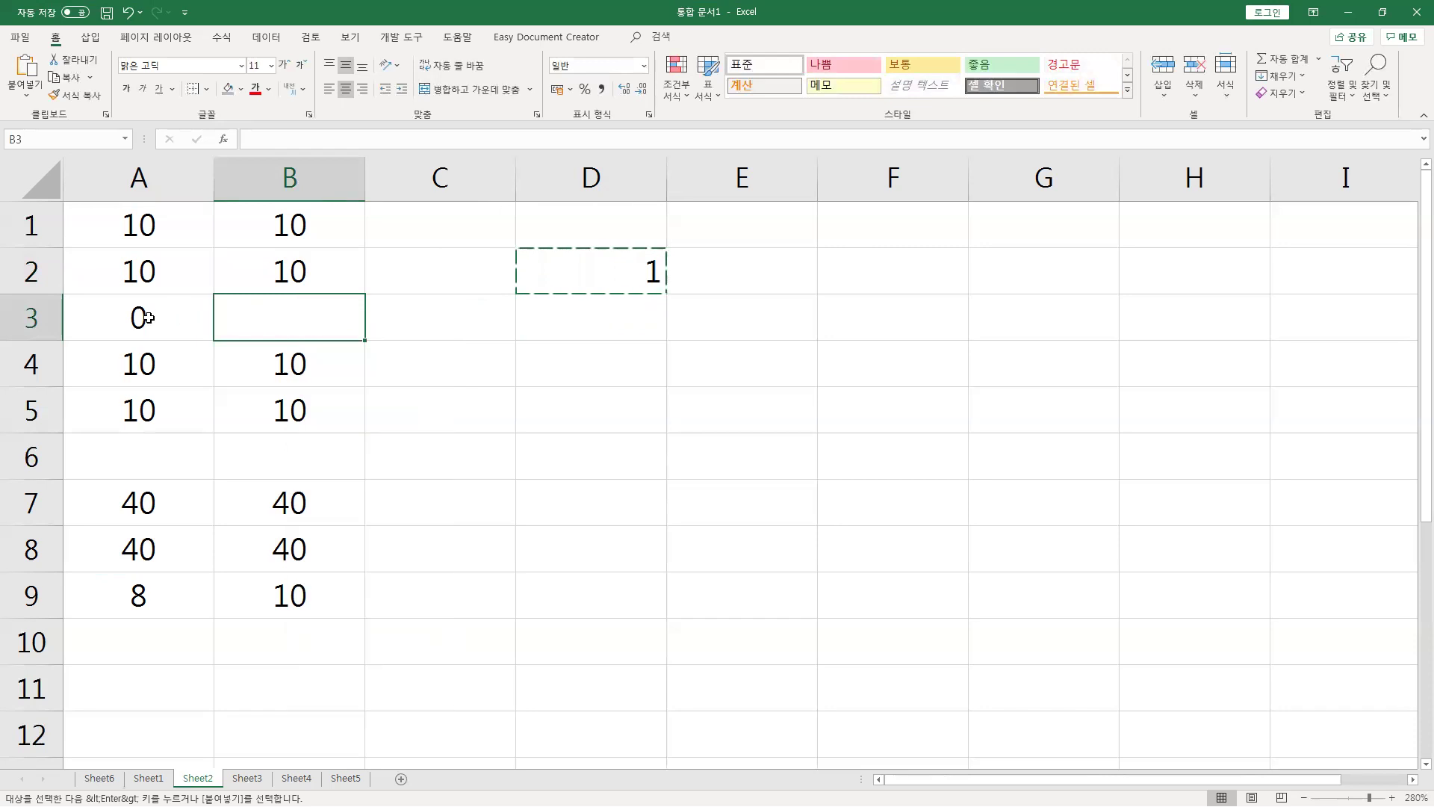
pyautogui.moveTo(150, 317); pyautogui.dragTo(308, 319)
pyautogui.rightClick(280, 322)
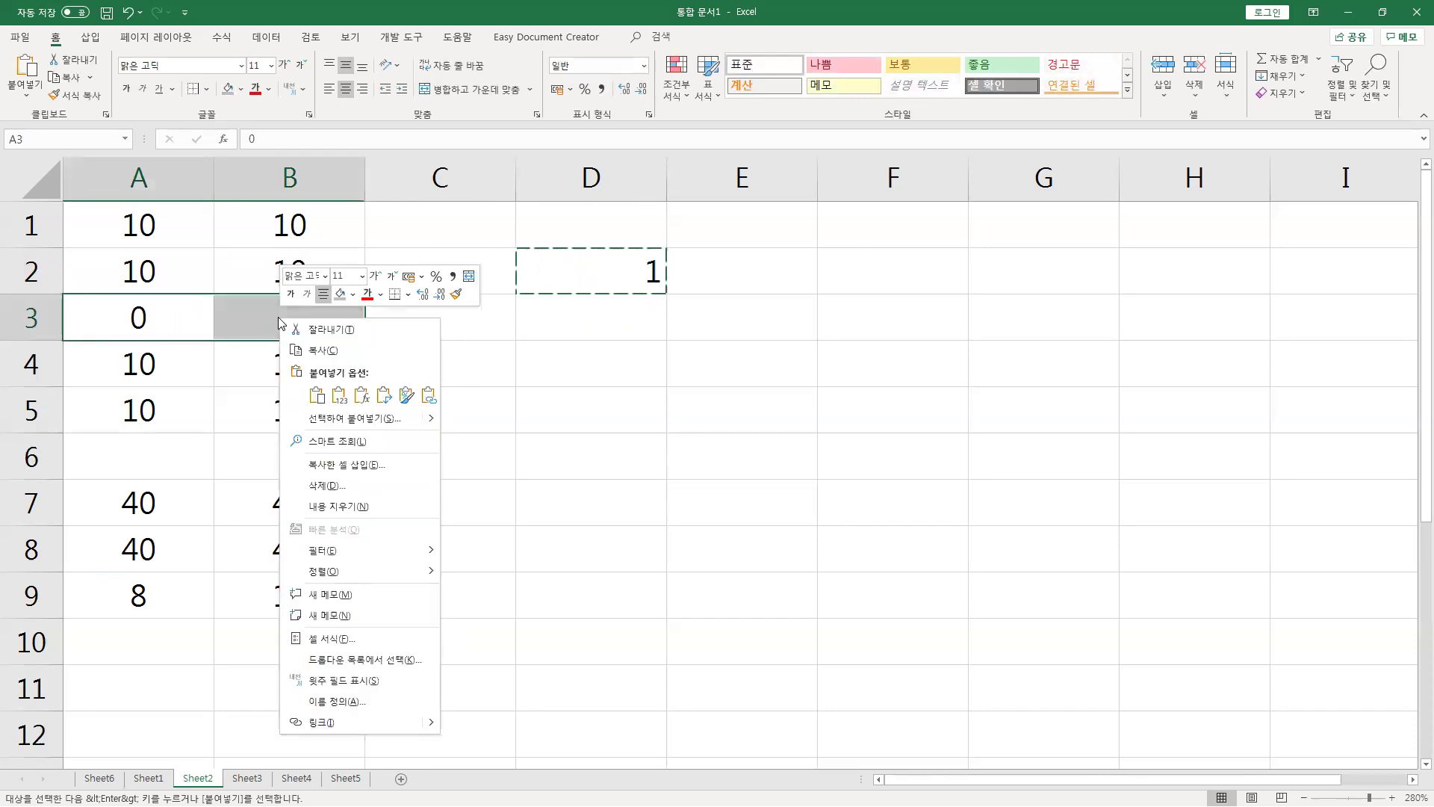
pyautogui.click(337, 419)
pyautogui.click(357, 442)
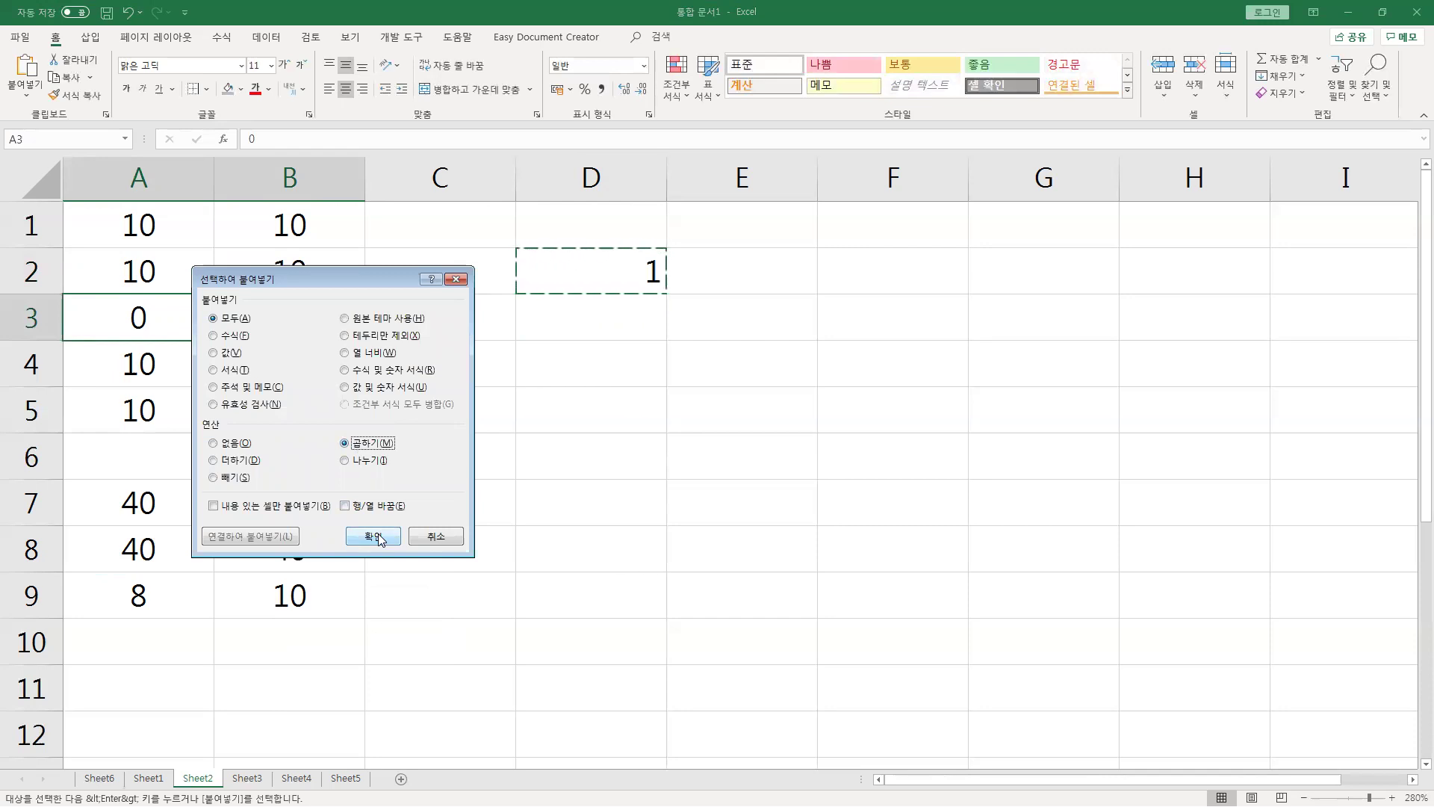
pyautogui.click(374, 536)
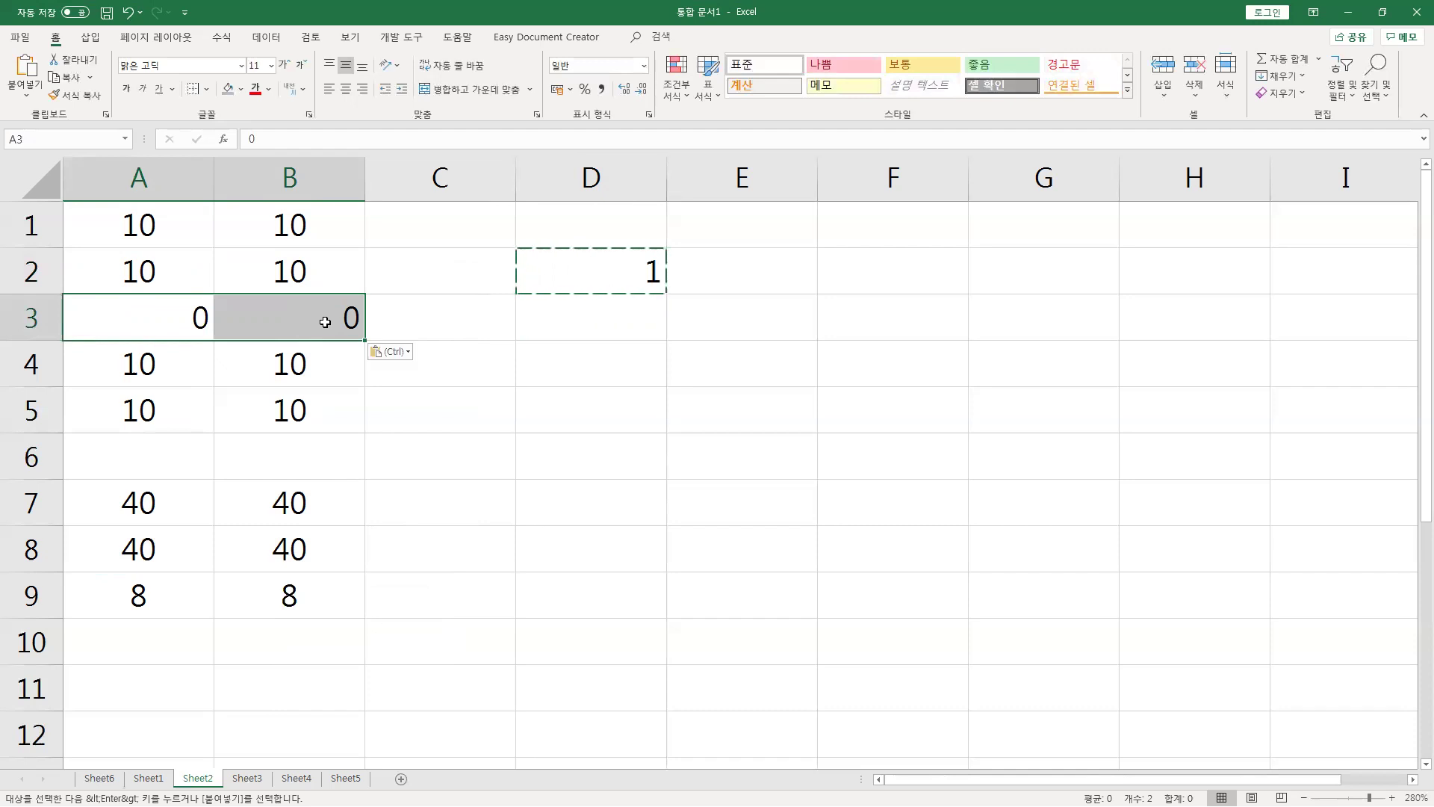
# Undo and redo the multiply paste on A3:B3 to compare B3 and the averages before and after it.
pyautogui.hotkey('ctrl', 'z')
pyautogui.hotkey('ctrl', 'z')
pyautogui.click(306, 321)
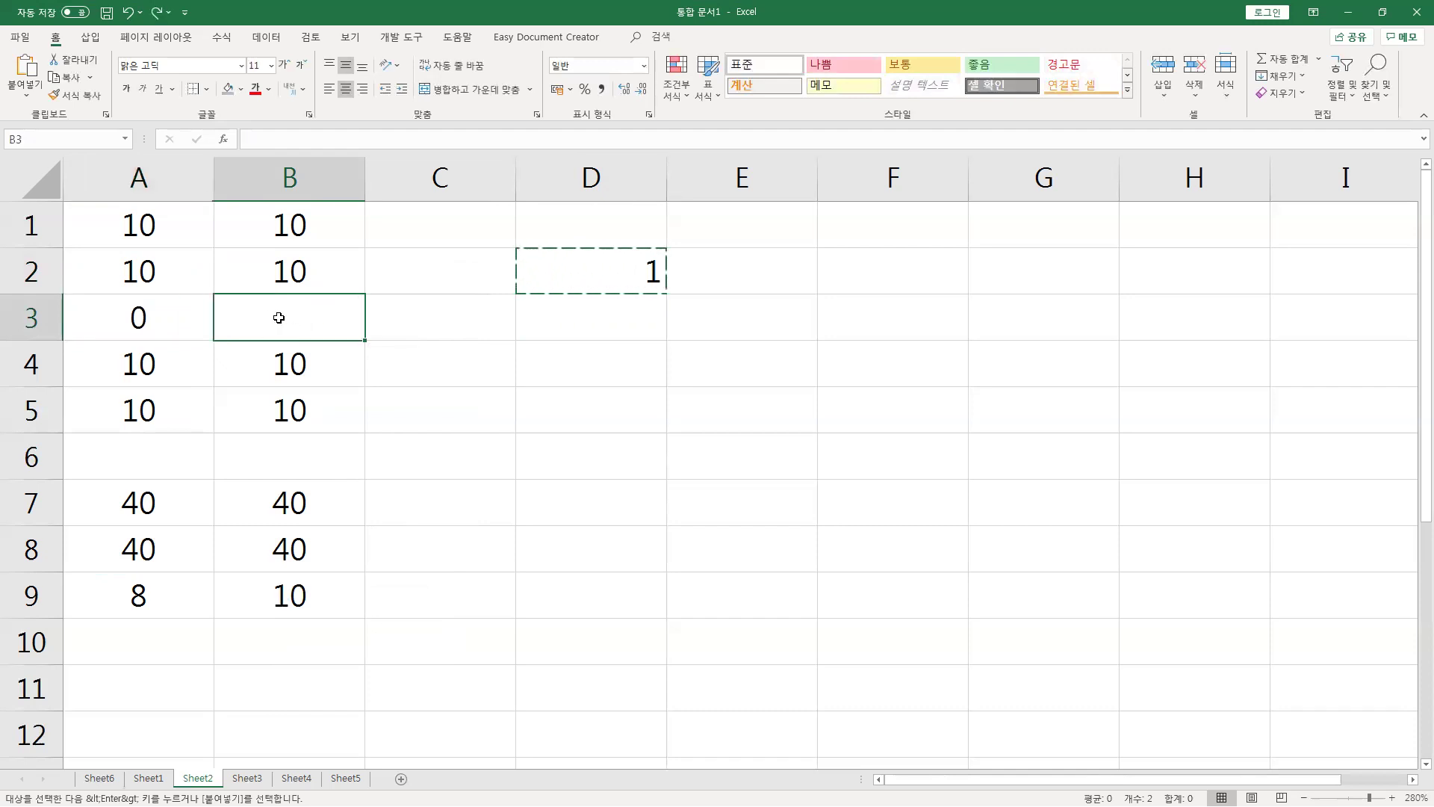
pyautogui.hotkey('ctrl', 'y')
pyautogui.hotkey('ctrl', 'y')
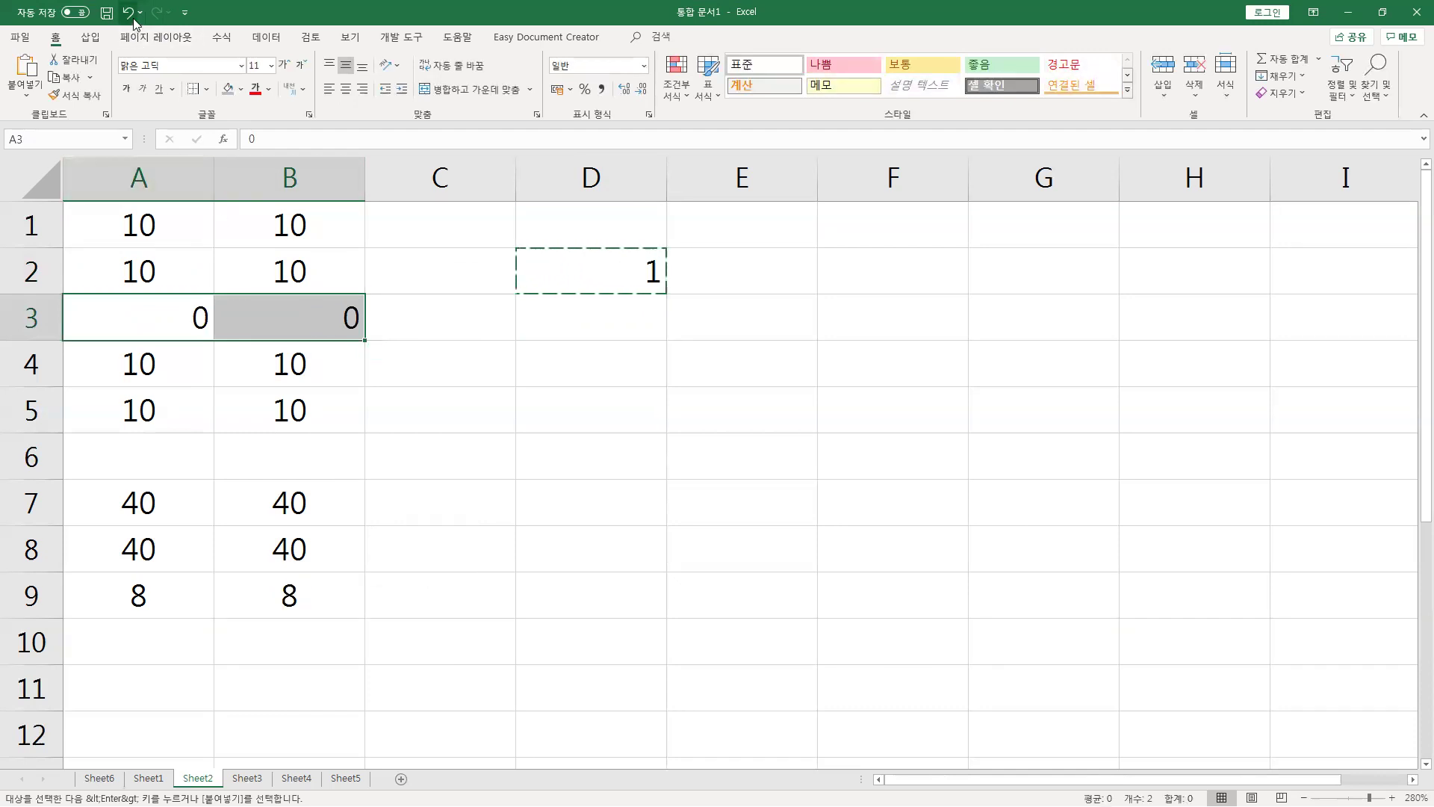
# Undo the multiply paste on A3:B3 again and cancel the pending copy of D2.
pyautogui.click(128, 12)
pyautogui.click(129, 12)
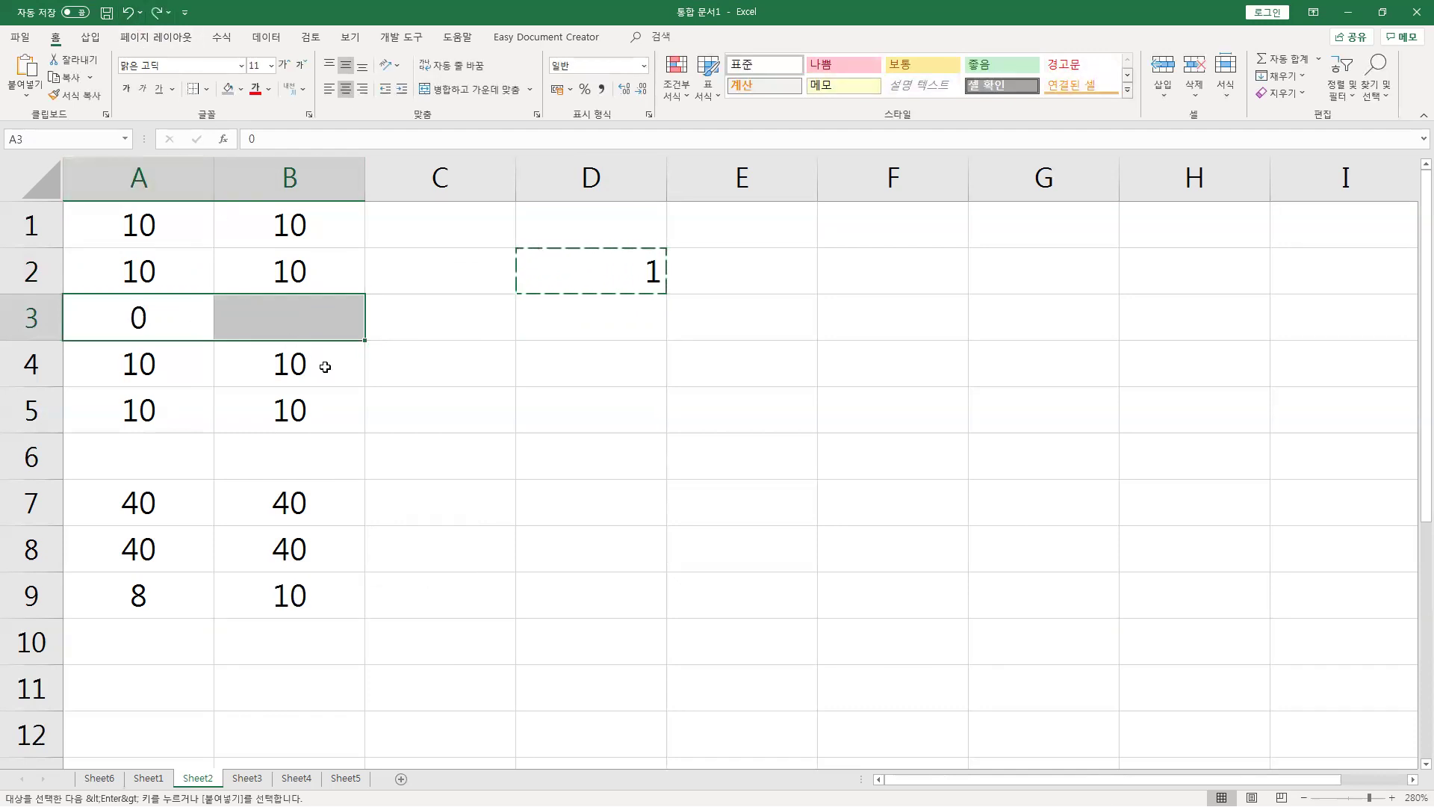
pyautogui.click(323, 365)
pyautogui.click(620, 283)
pyautogui.press('Escape')
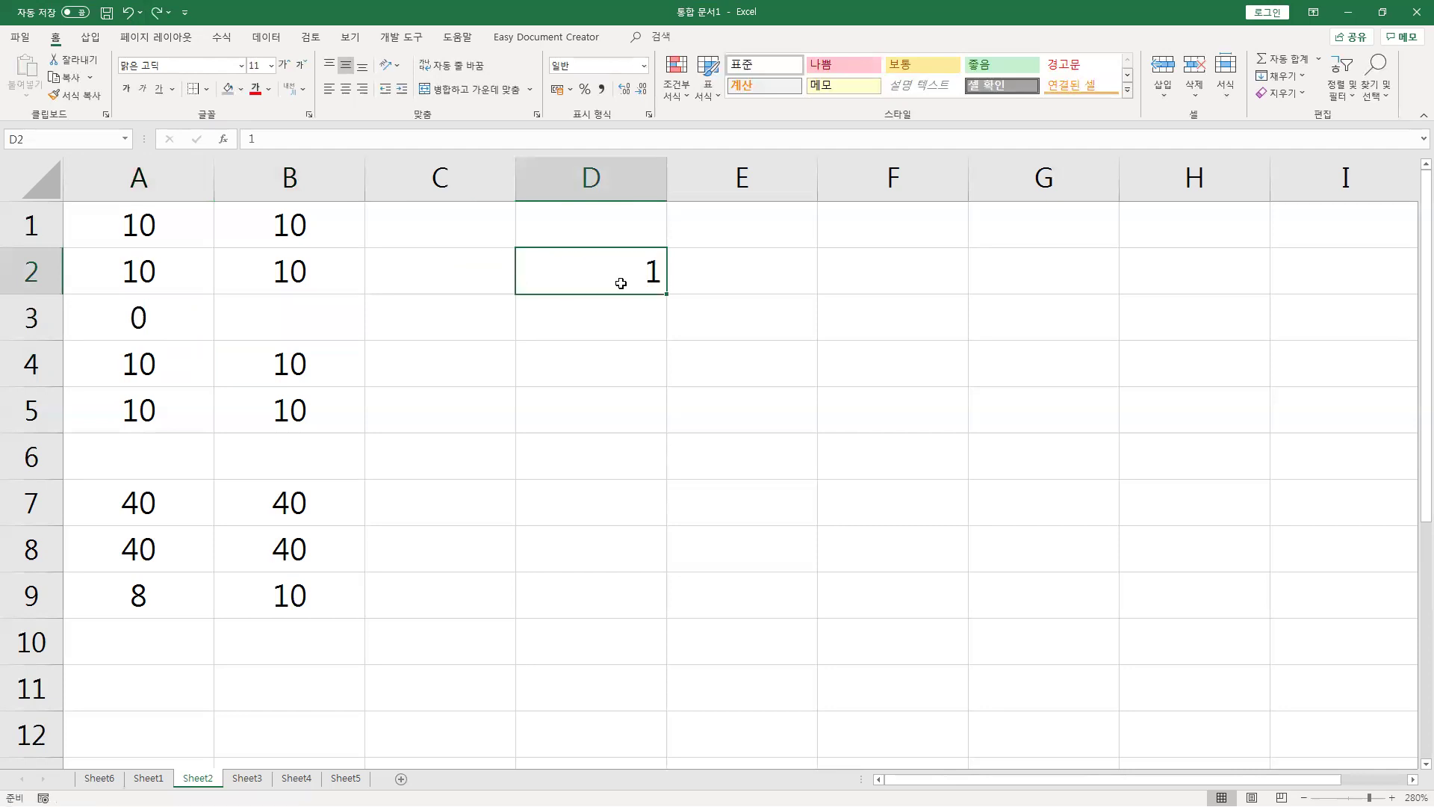
# Clear the 1 from cell D2.
pyautogui.press('Delete')
pyautogui.click(354, 306)
pyautogui.click(560, 271)
# Compare the zero in A3 and the blank B3 with the sums in A7:B8 and the averages in A9:B9.
pyautogui.moveTo(145, 609); pyautogui.dragTo(336, 595)
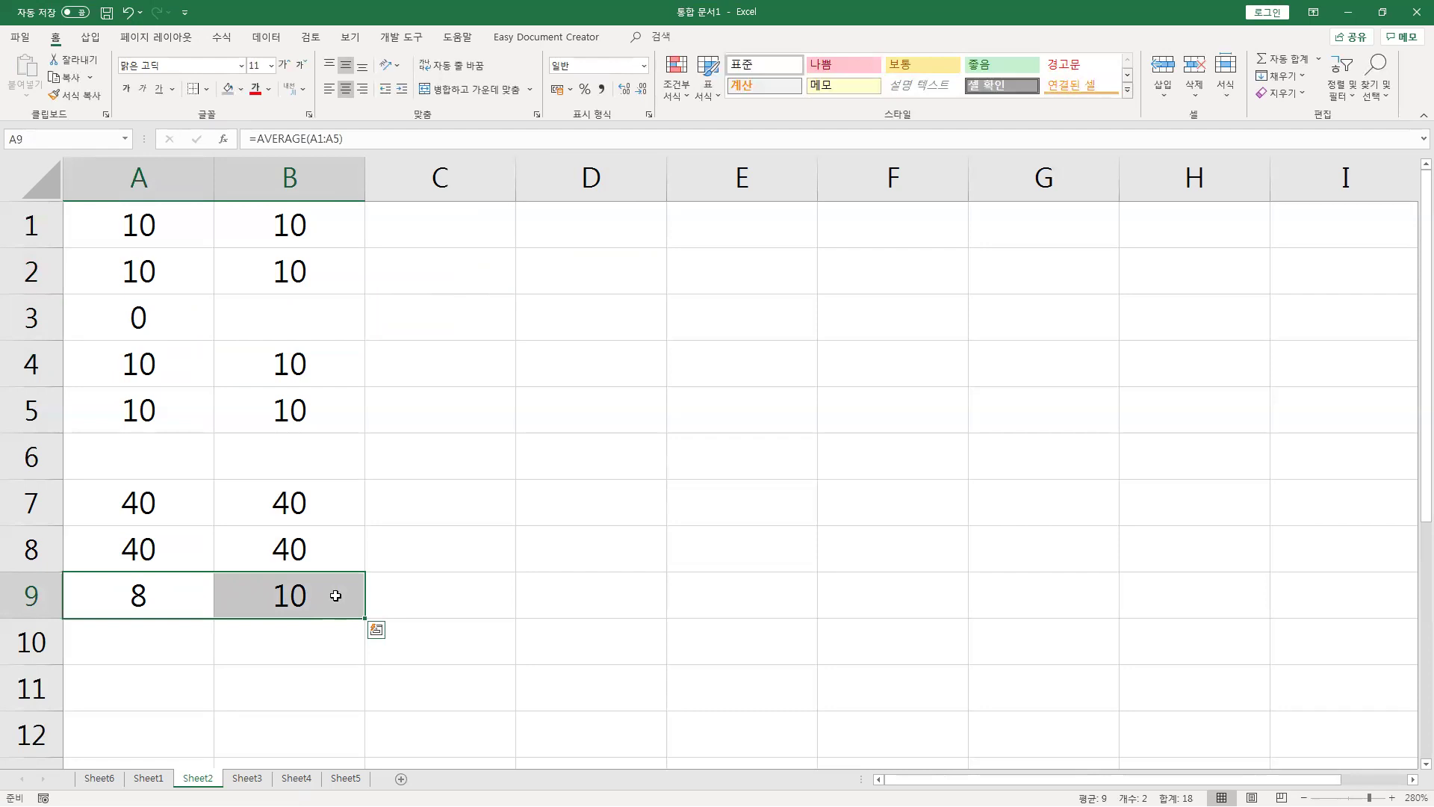
pyautogui.click(150, 330)
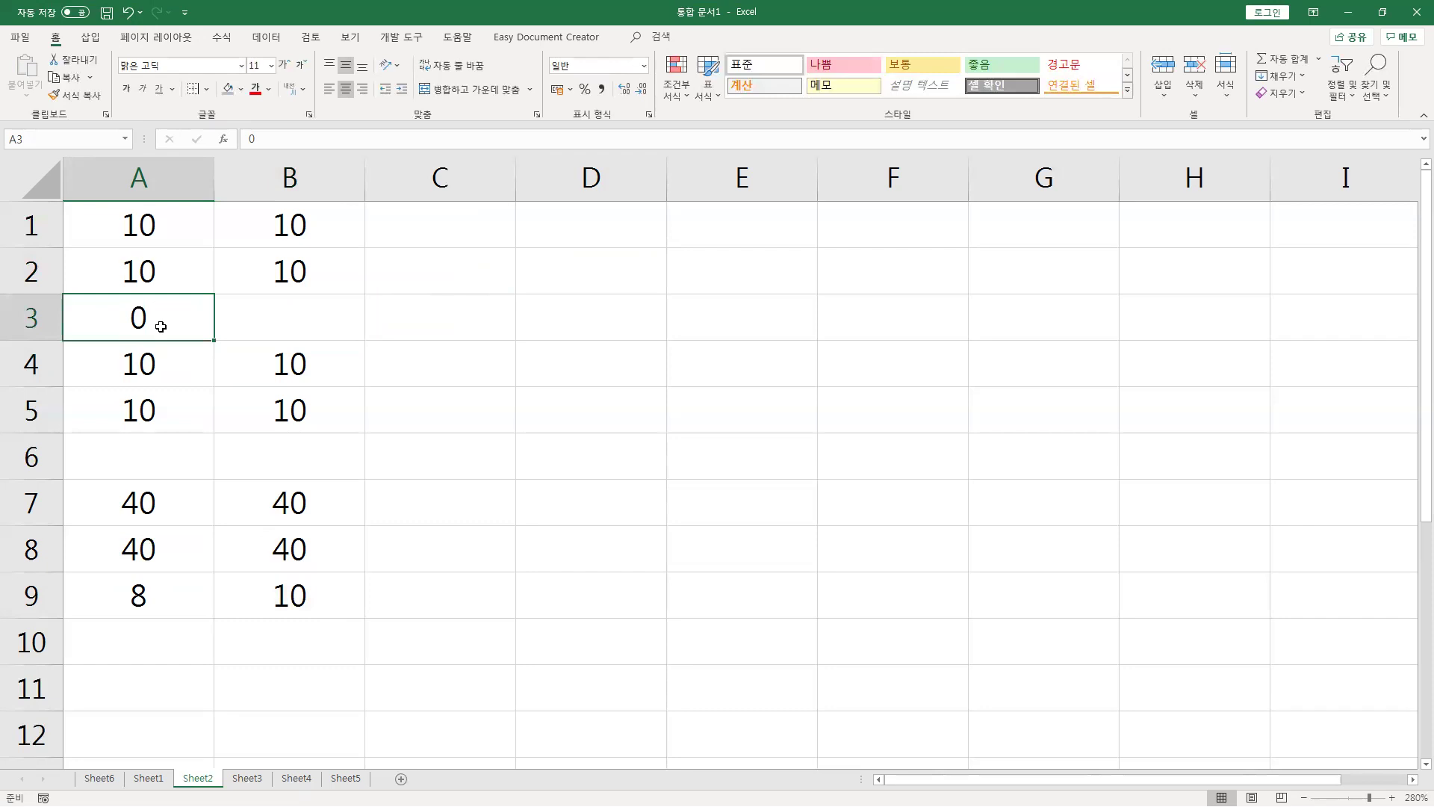
pyautogui.click(273, 325)
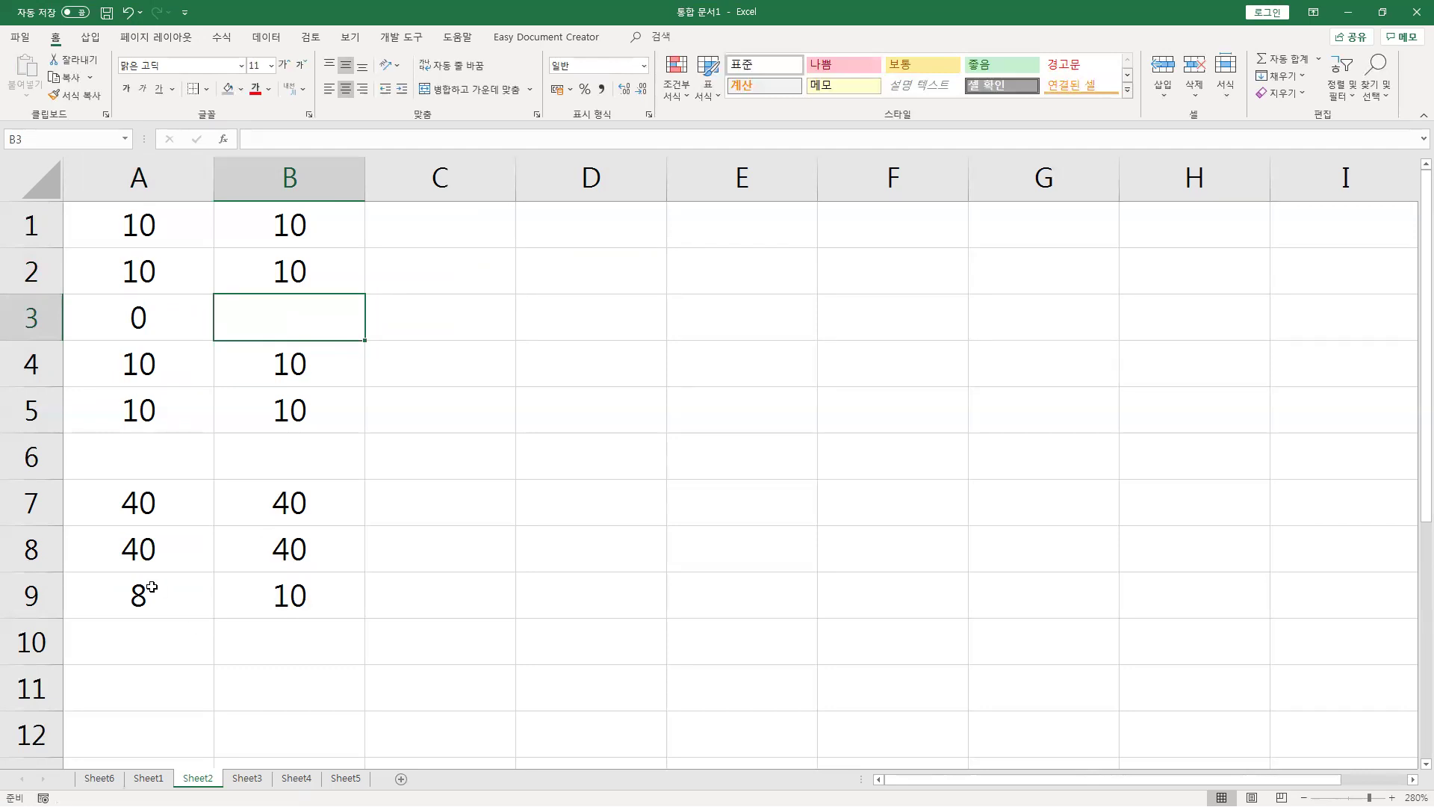
pyautogui.moveTo(153, 587); pyautogui.dragTo(280, 587)
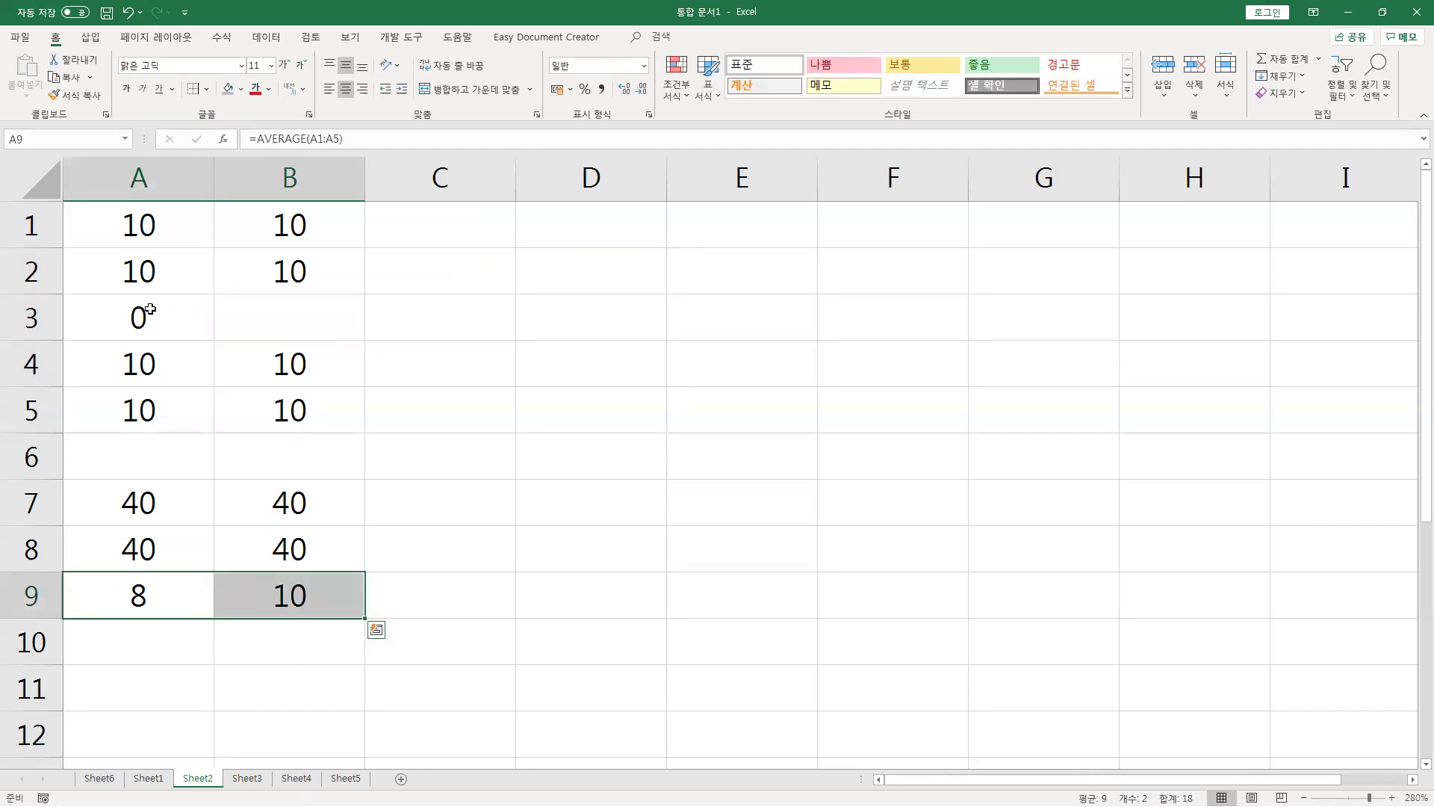
pyautogui.click(154, 315)
pyautogui.click(228, 313)
pyautogui.moveTo(160, 503); pyautogui.dragTo(262, 544)
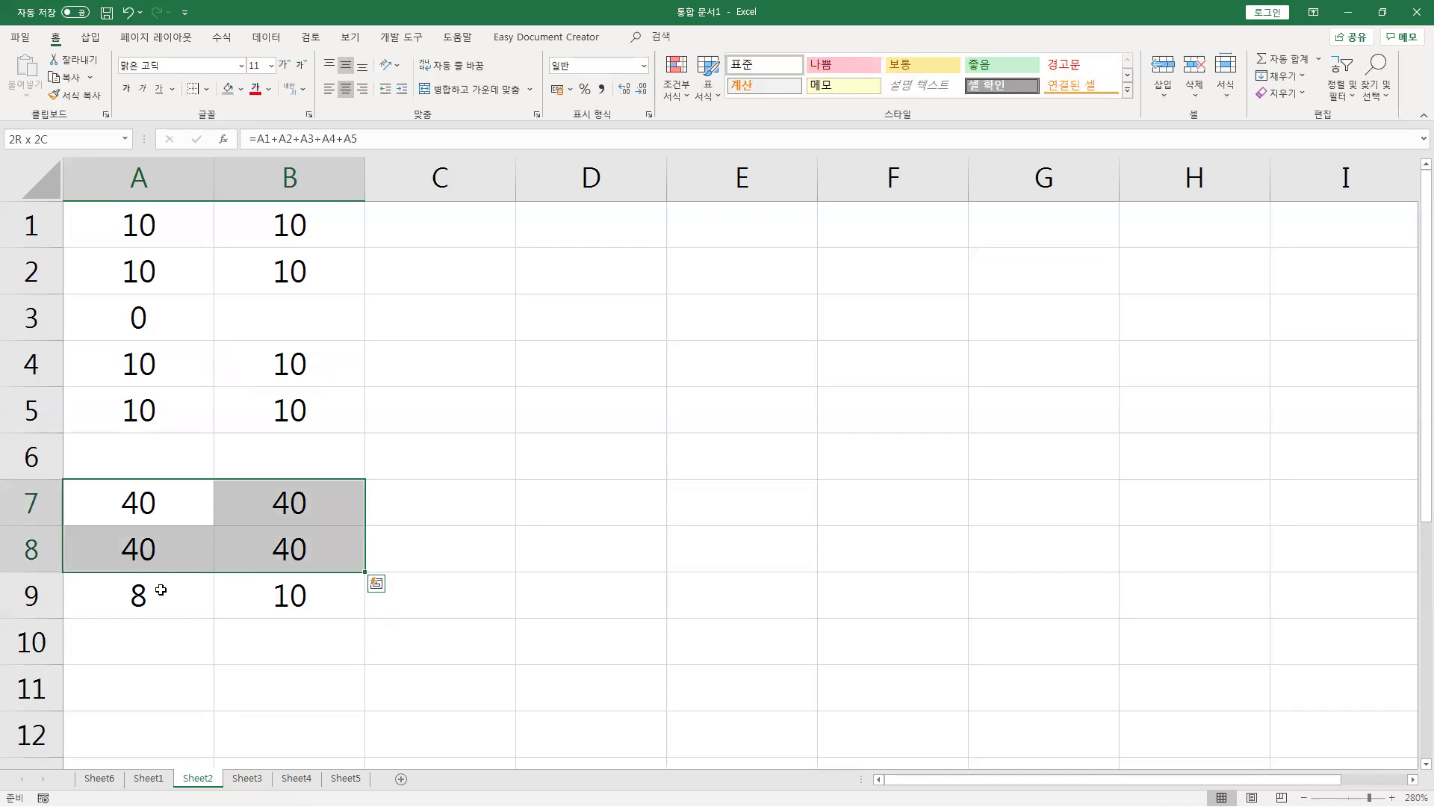
pyautogui.moveTo(167, 594); pyautogui.dragTo(256, 596)
pyautogui.moveTo(147, 601); pyautogui.dragTo(249, 604)
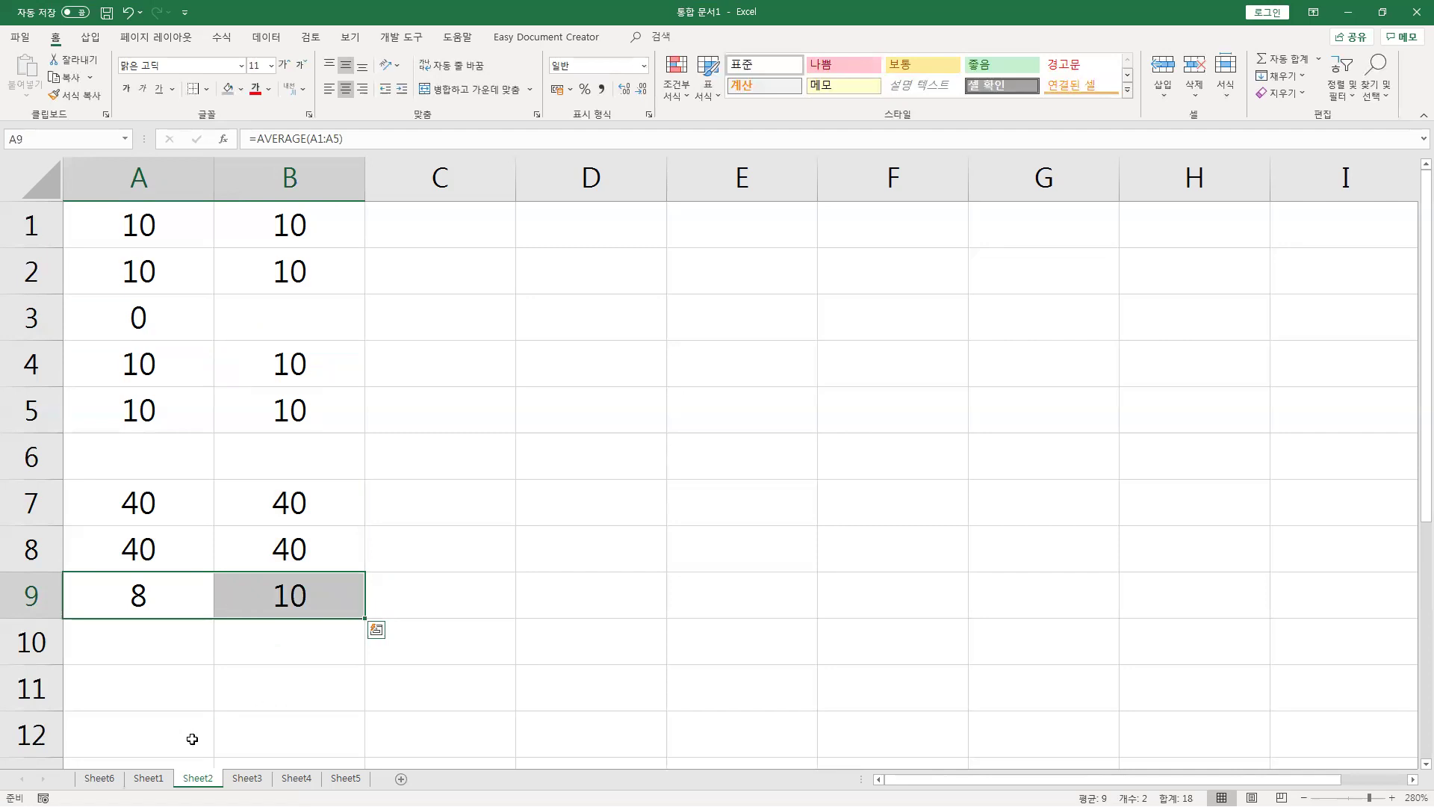
# Review the topic in A5 of Sheet6 about numeric versus text numbers, and open Sheet3.
pyautogui.click(107, 779)
pyautogui.click(142, 423)
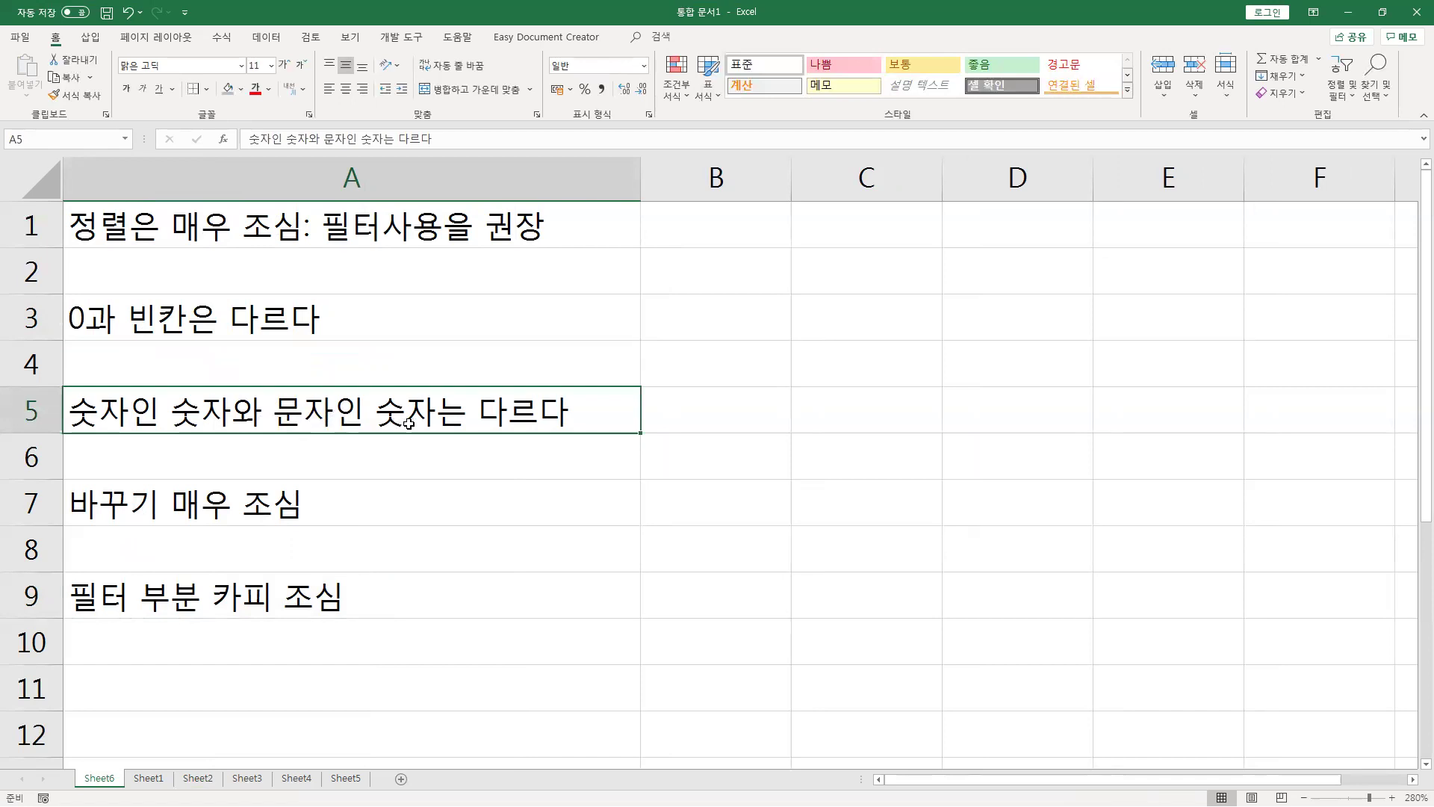
pyautogui.click(248, 779)
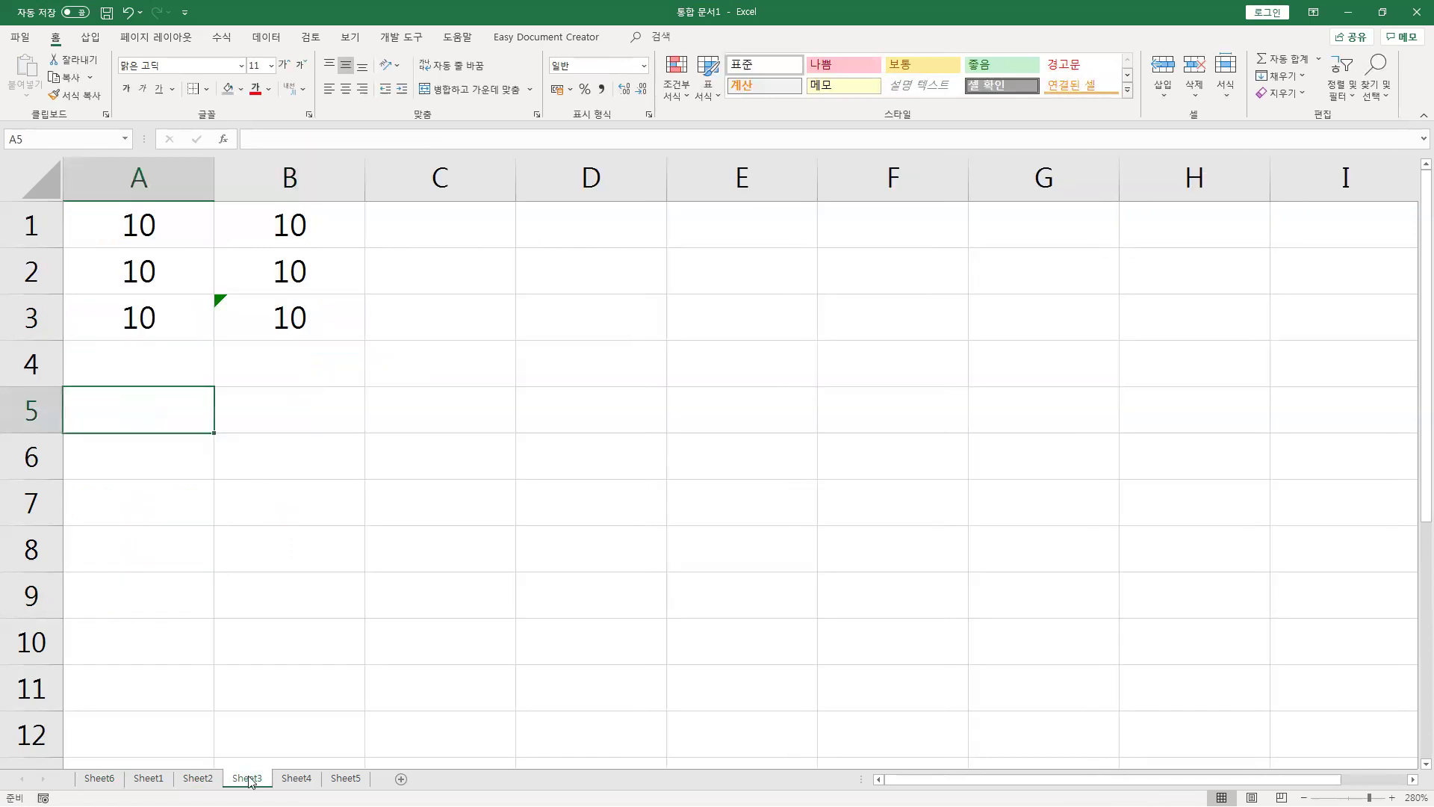
# Try ignoring the number-stored-as-text error flagged on B3, and undo that change.
pyautogui.click(202, 329)
pyautogui.click(224, 315)
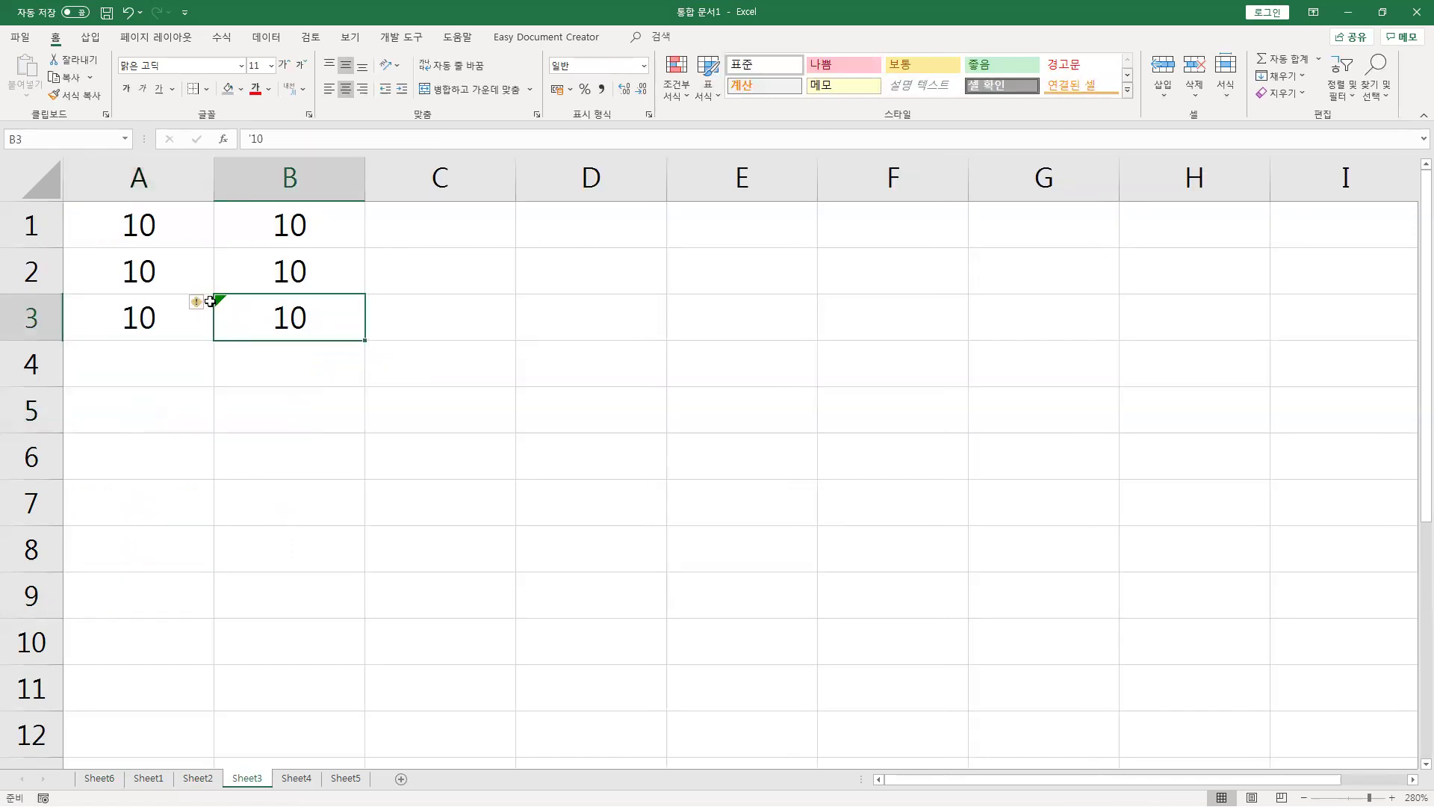
pyautogui.click(192, 303)
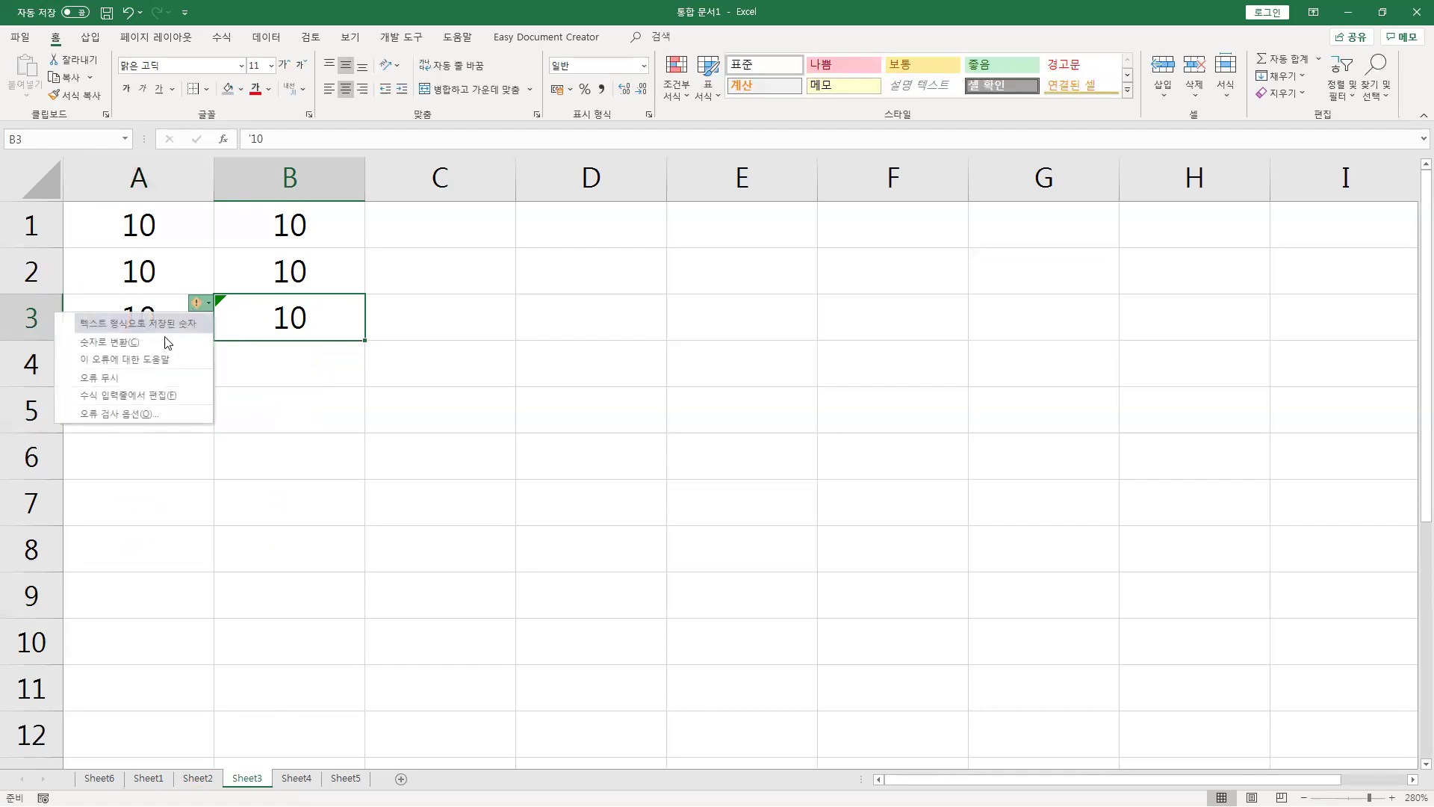
pyautogui.press('Escape')
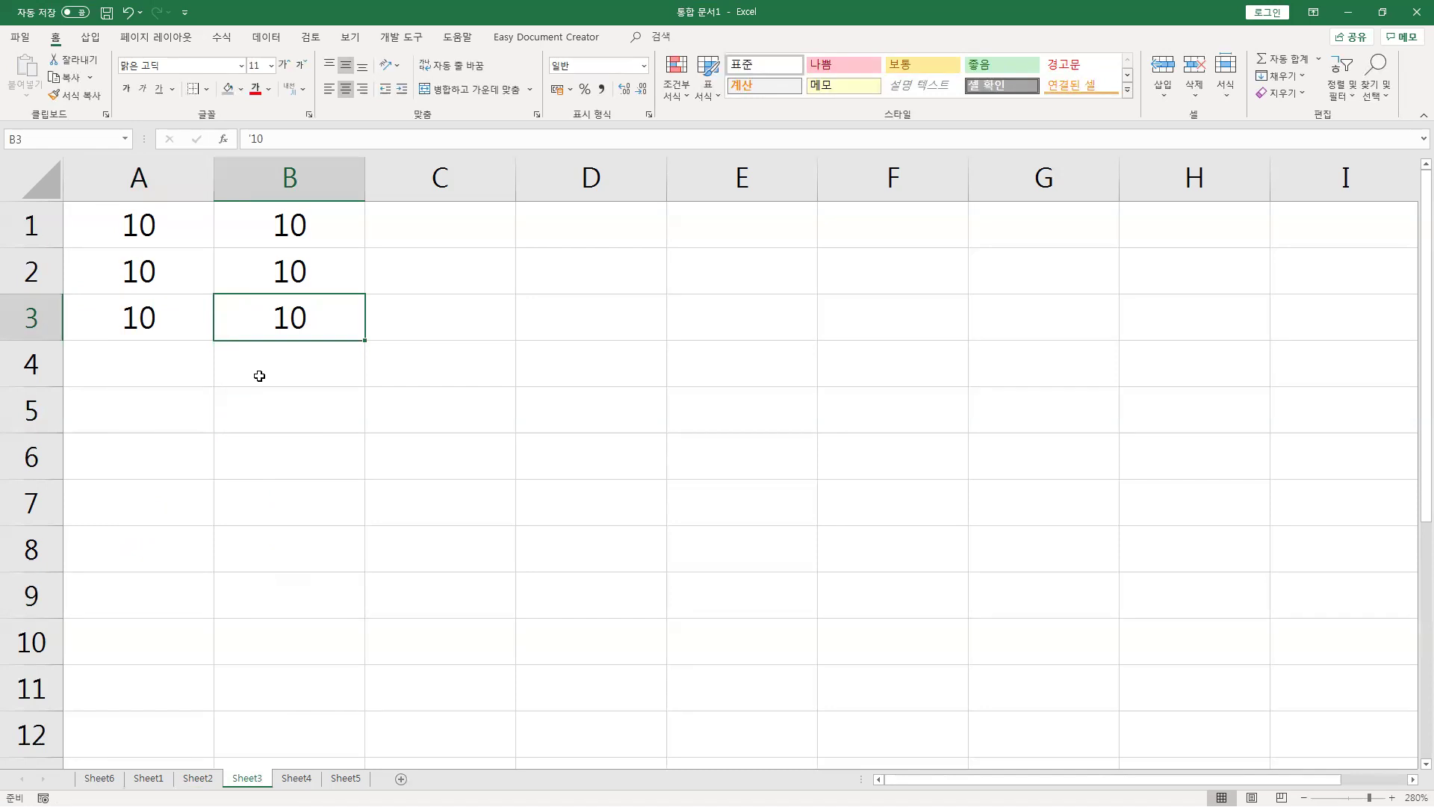
pyautogui.click(306, 369)
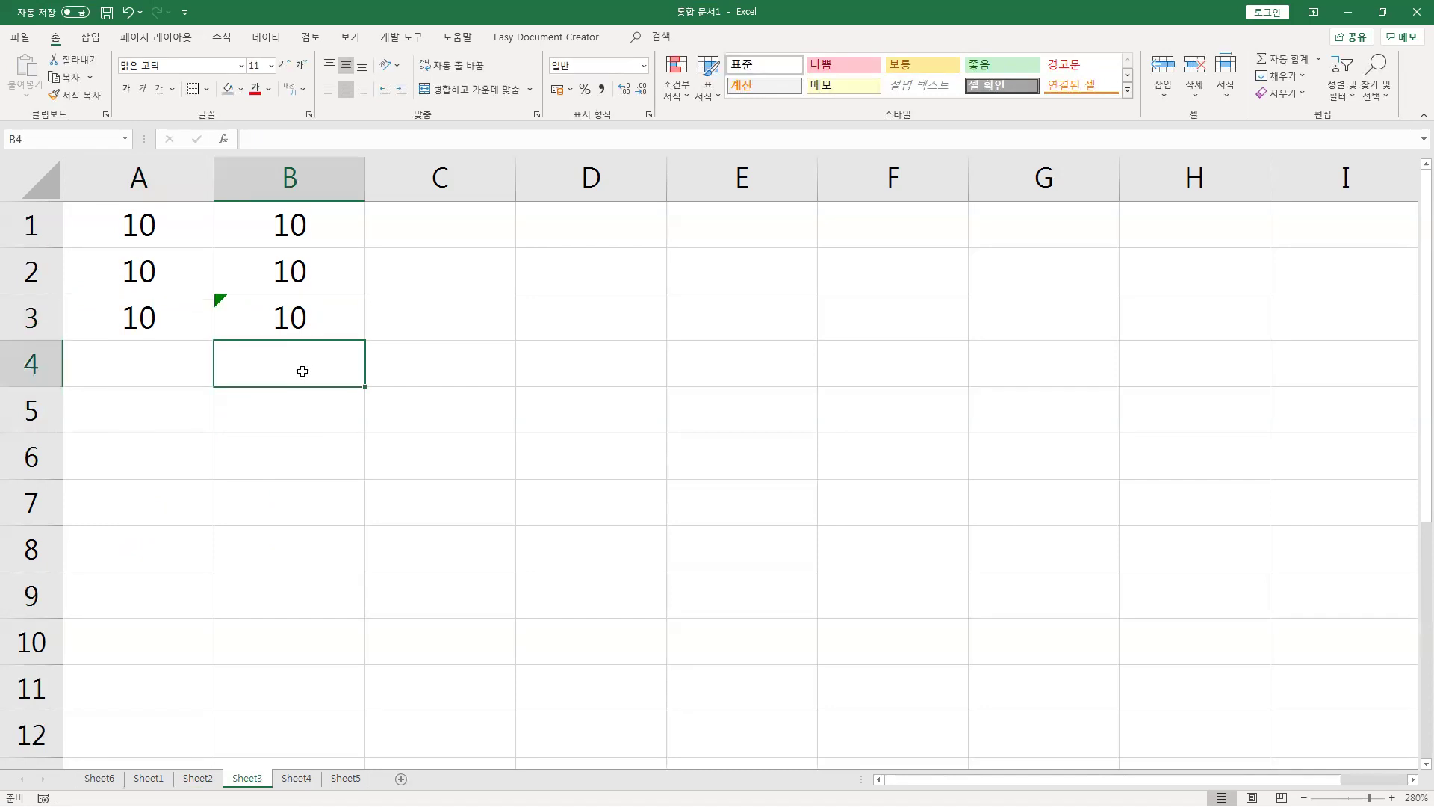
# Compare the numbers in A1:A3 and B2 with the underlying content of B3, leaving cell editing without changes.
pyautogui.moveTo(163, 229); pyautogui.dragTo(153, 317)
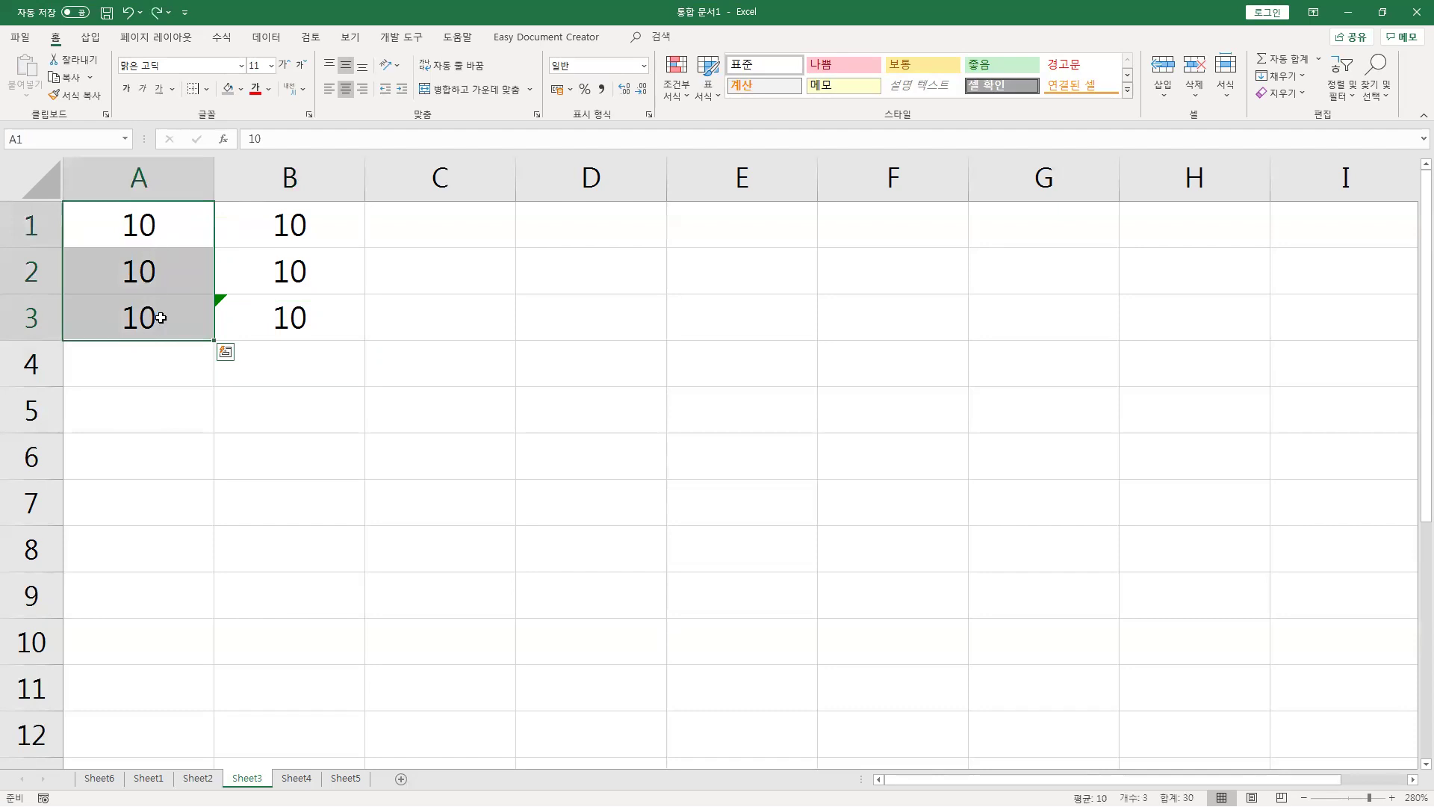
pyautogui.click(269, 313)
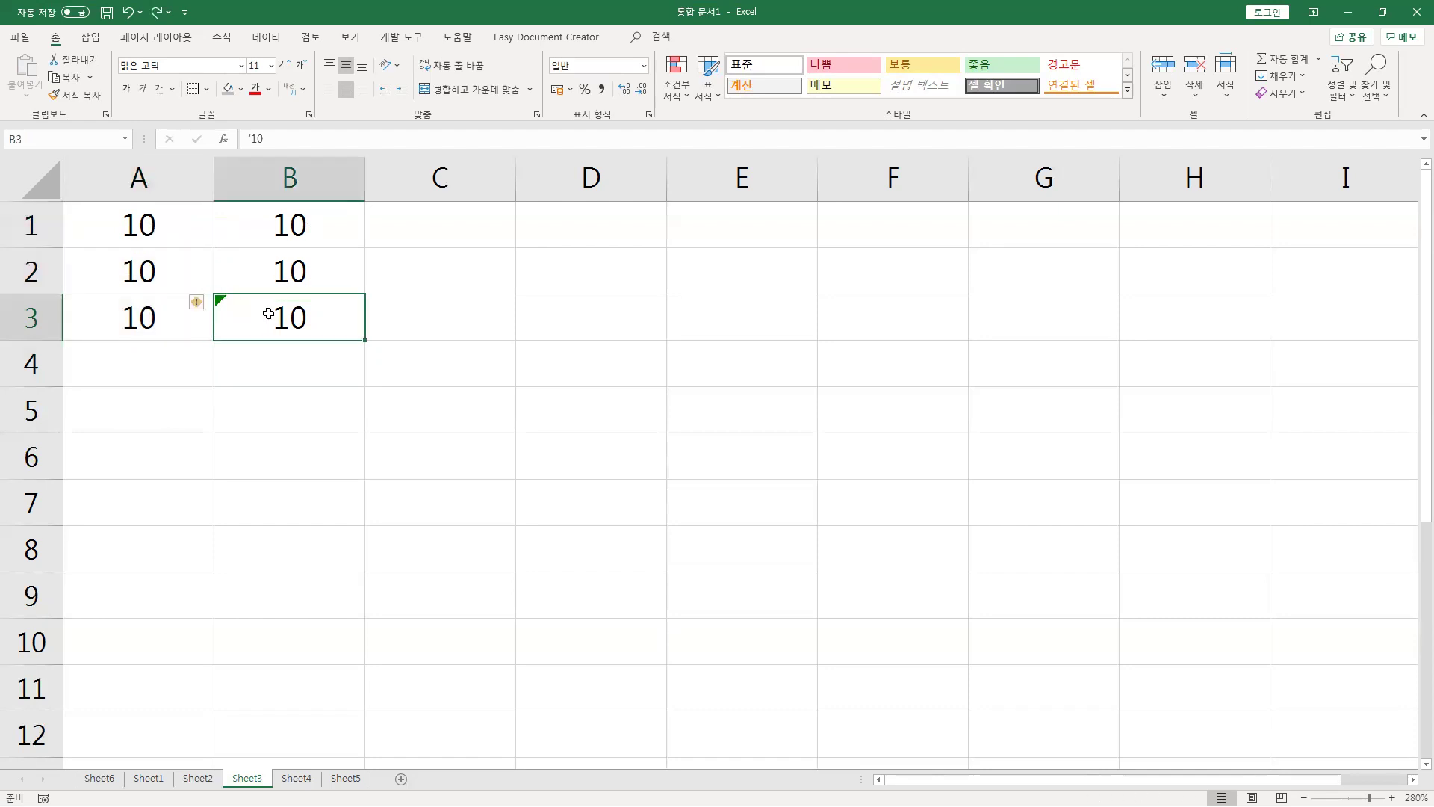
pyautogui.doubleClick(285, 316)
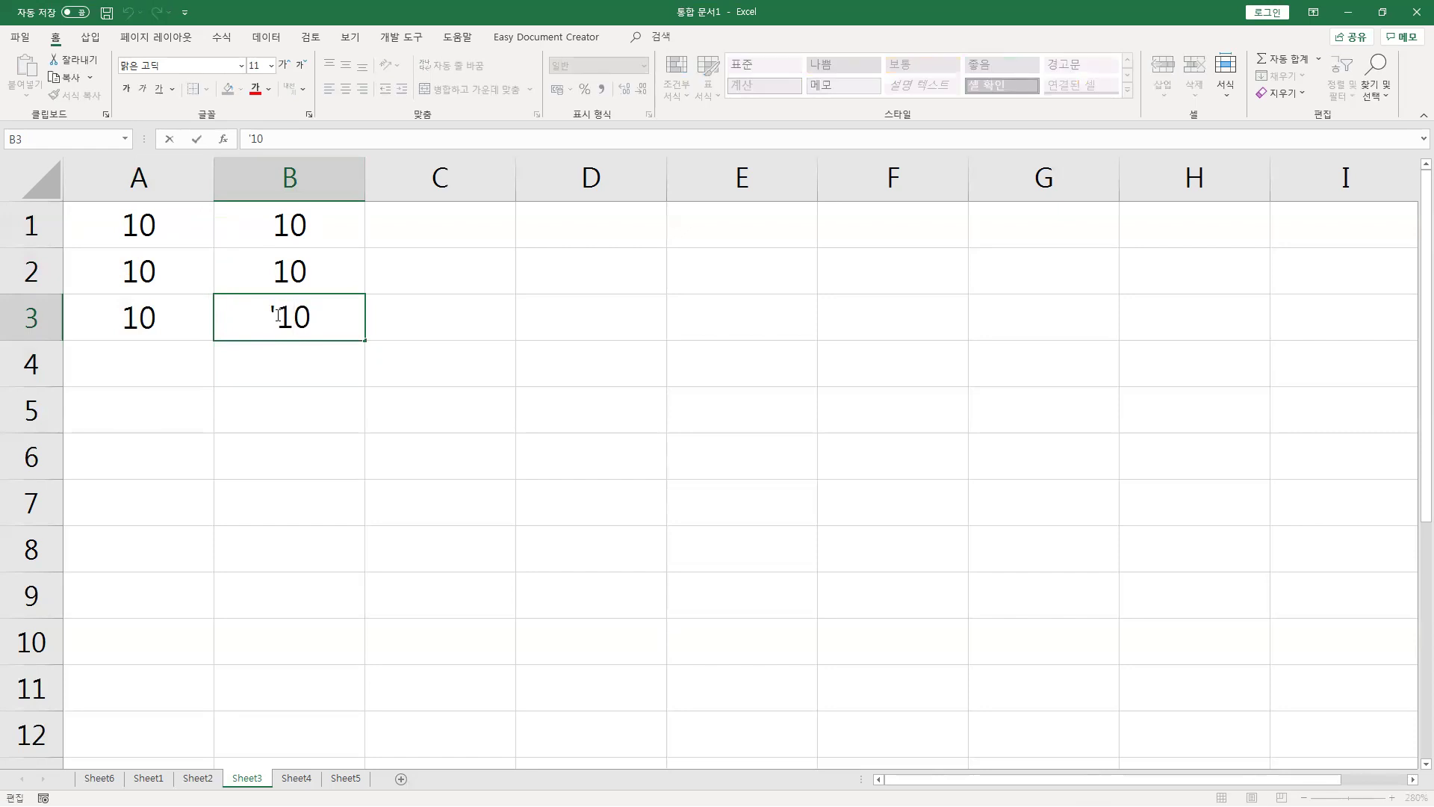
pyautogui.press('Escape')
pyautogui.click(280, 271)
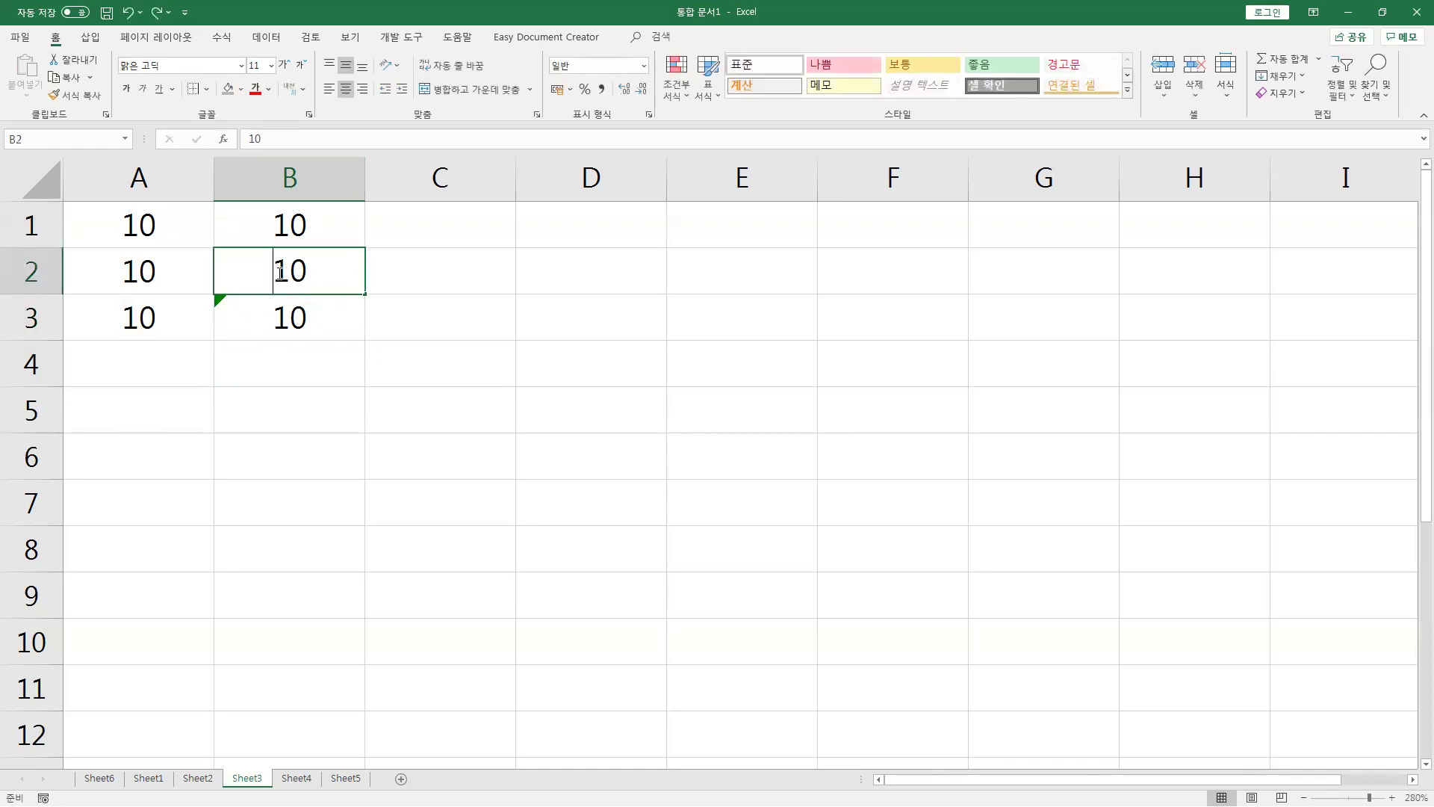
pyautogui.doubleClick(272, 327)
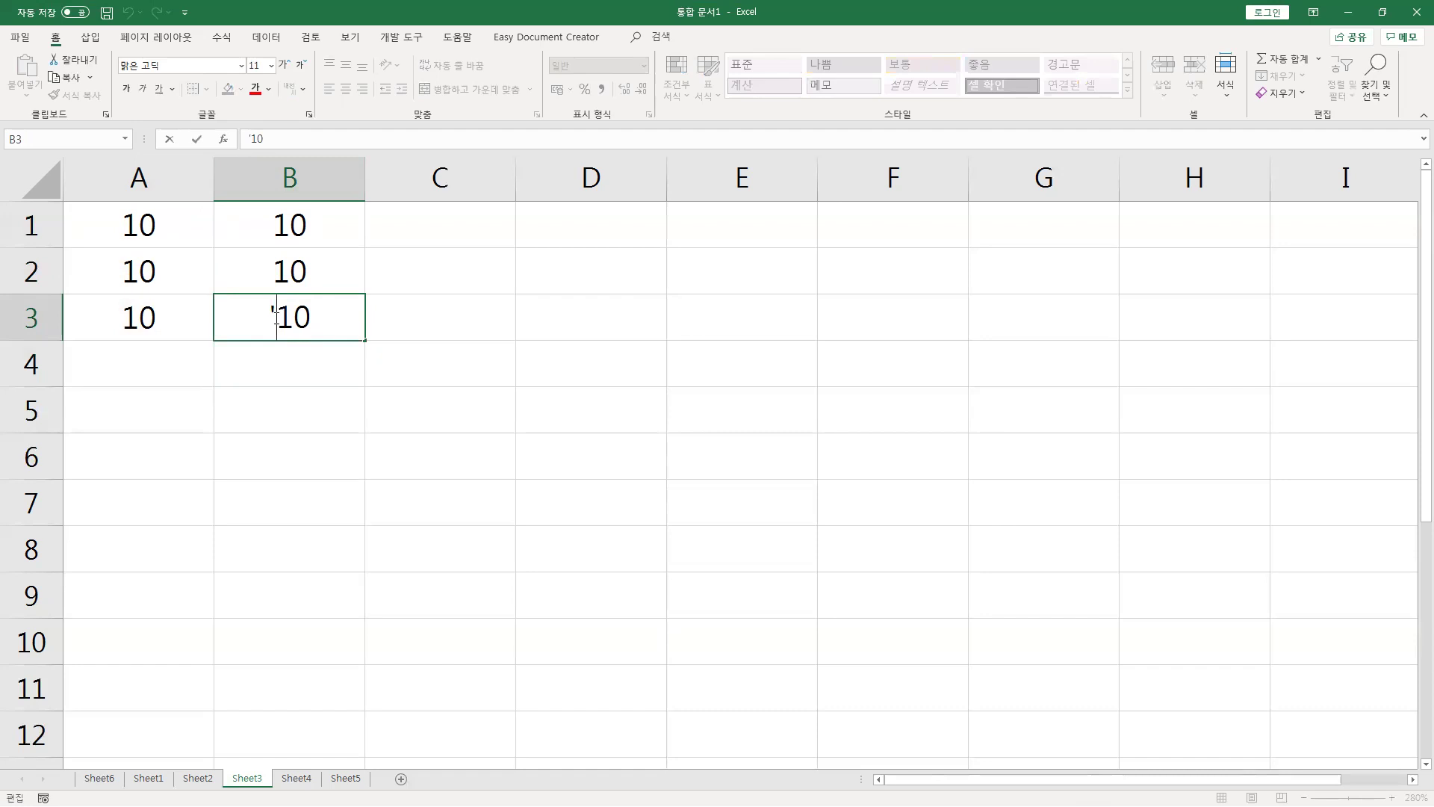
pyautogui.press('Escape')
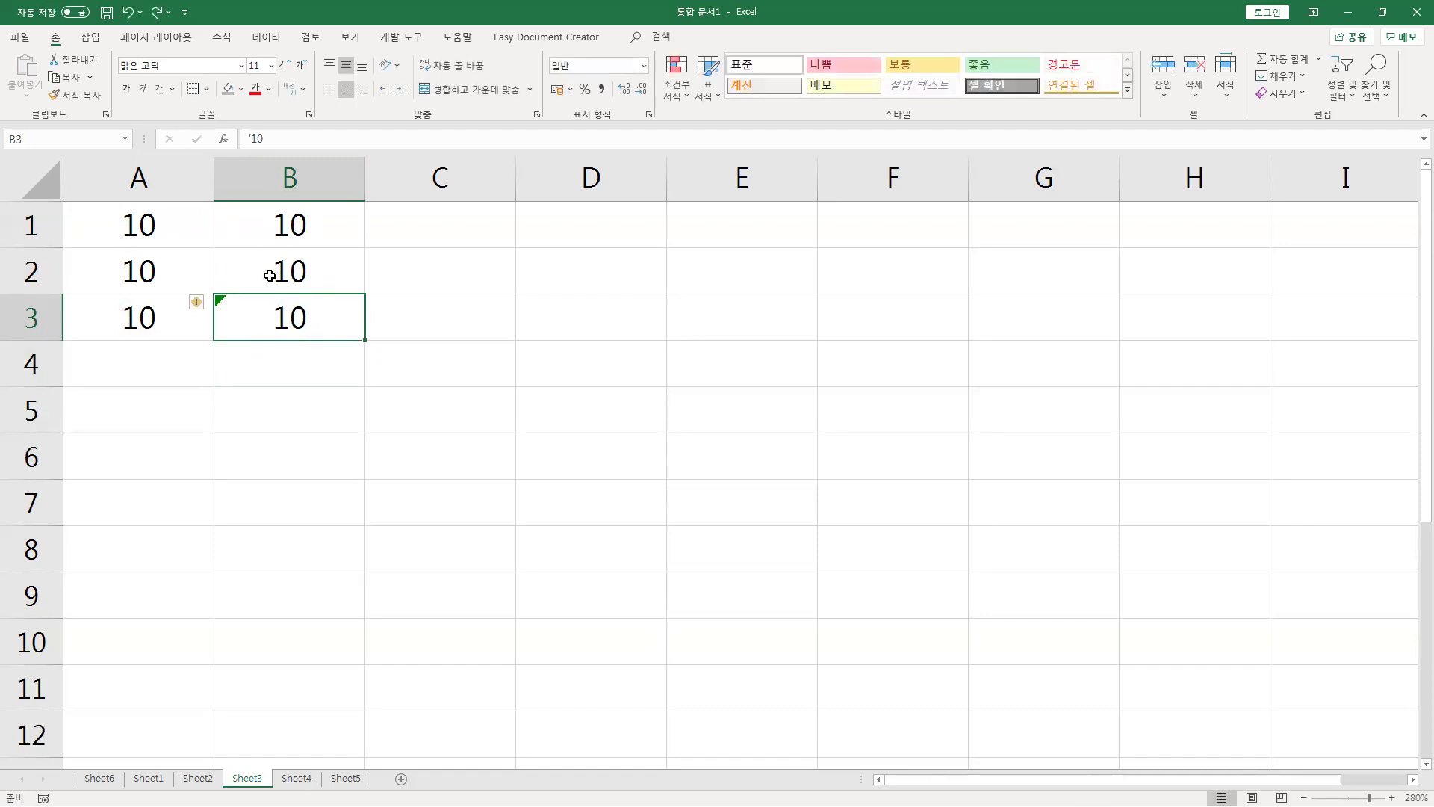
# Check the other cells of A1:B3 and highlight the leading apostrophe inside B3, cancelling the edit.
pyautogui.click(250, 239)
pyautogui.click(164, 231)
pyautogui.click(147, 275)
pyautogui.click(155, 316)
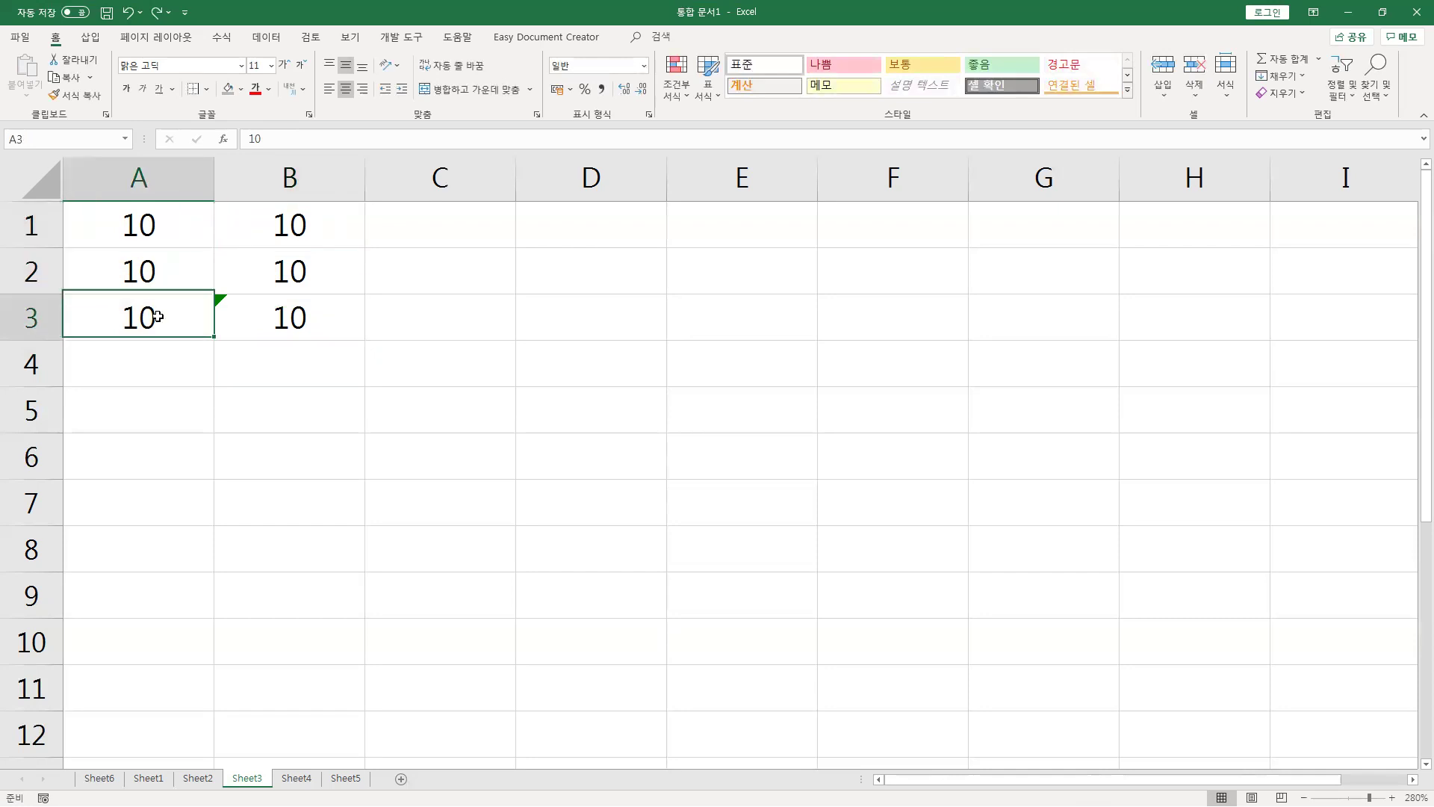
pyautogui.click(256, 315)
pyautogui.doubleClick(267, 327)
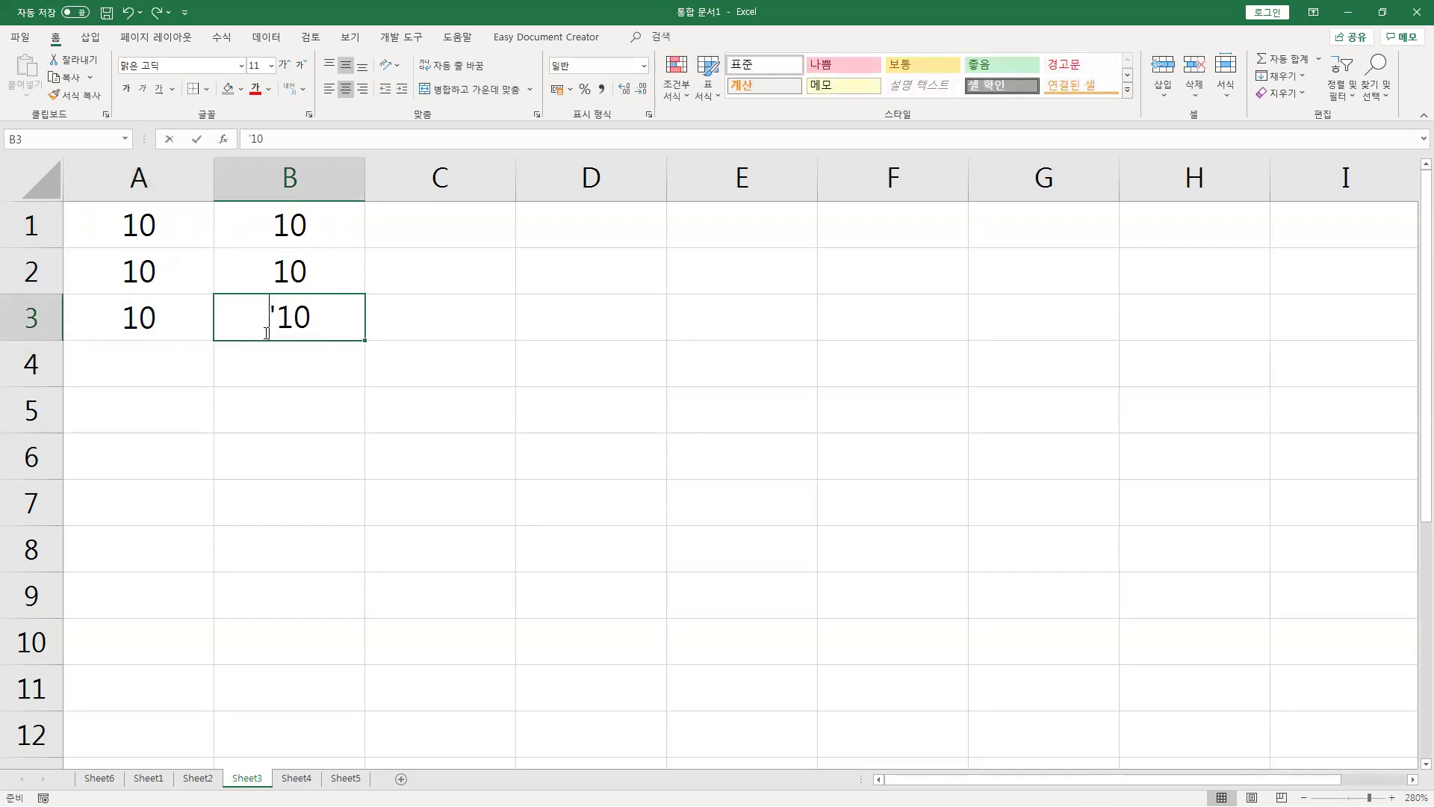
pyautogui.moveTo(269, 310); pyautogui.dragTo(275, 306)
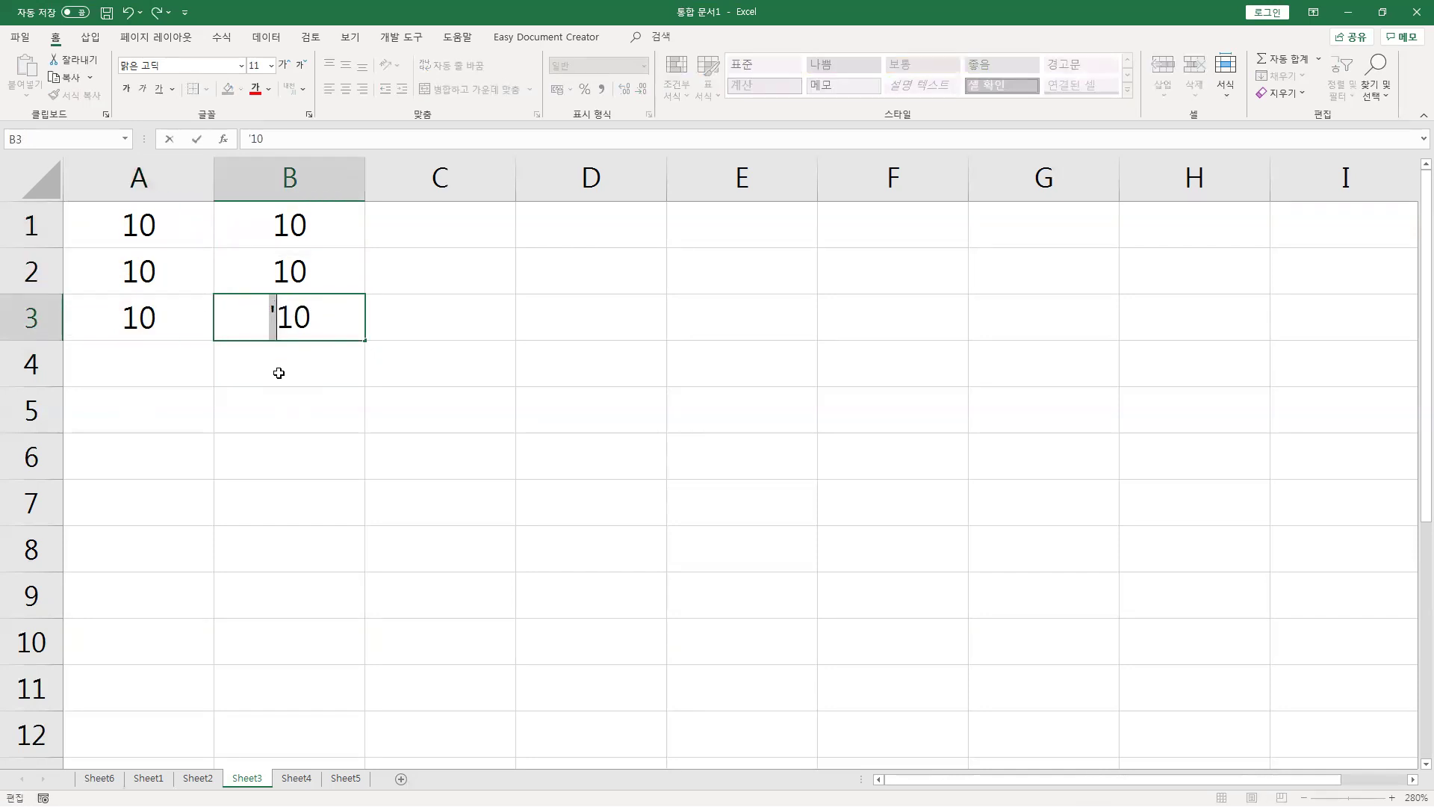
pyautogui.press('Escape')
pyautogui.click(161, 399)
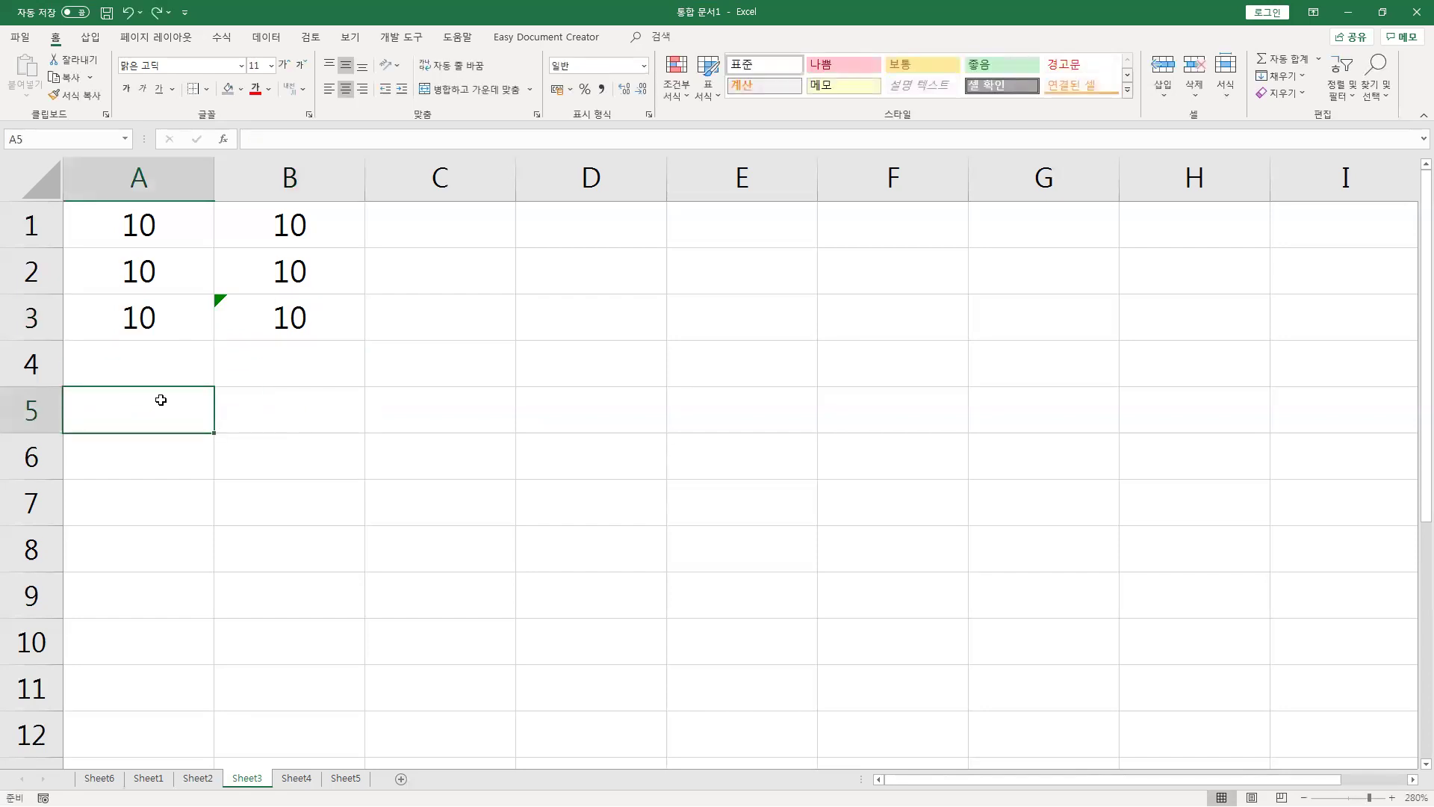
# Enter a formula in cell A5 that adds A1, A2 and A3 with plus operators.
pyautogui.write('=')
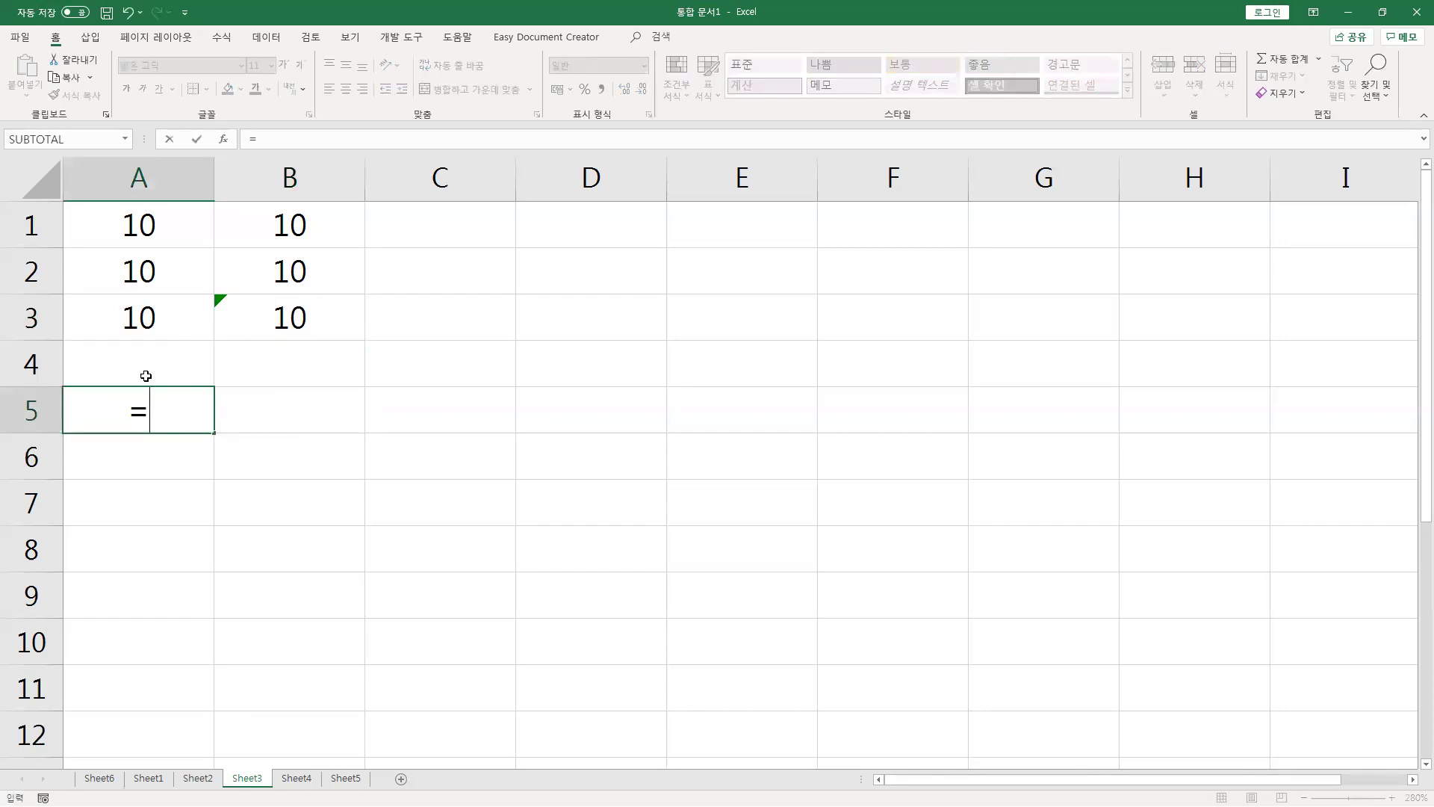
pyautogui.click(131, 244)
pyautogui.write('+')
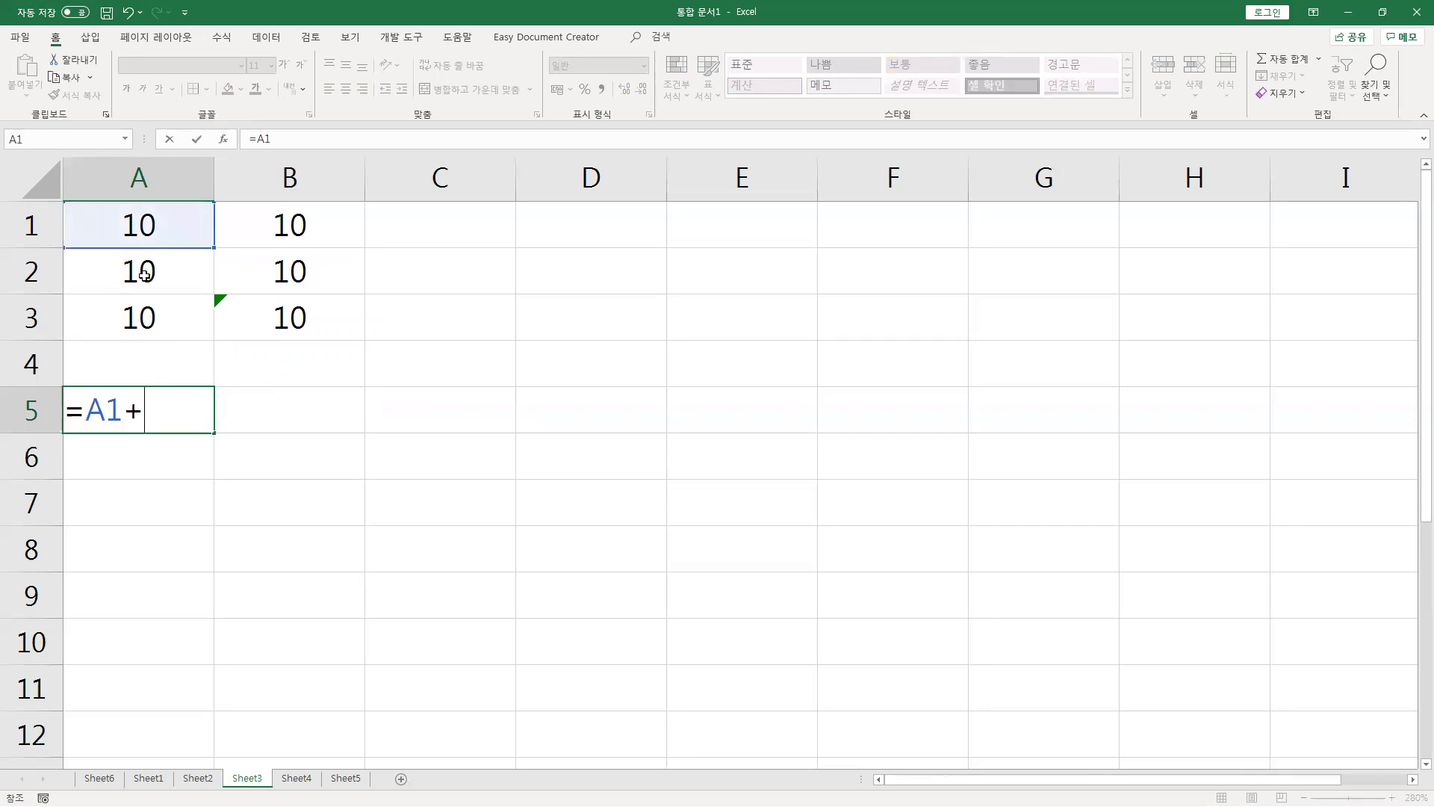
pyautogui.click(137, 274)
pyautogui.write('+')
pyautogui.click(140, 327)
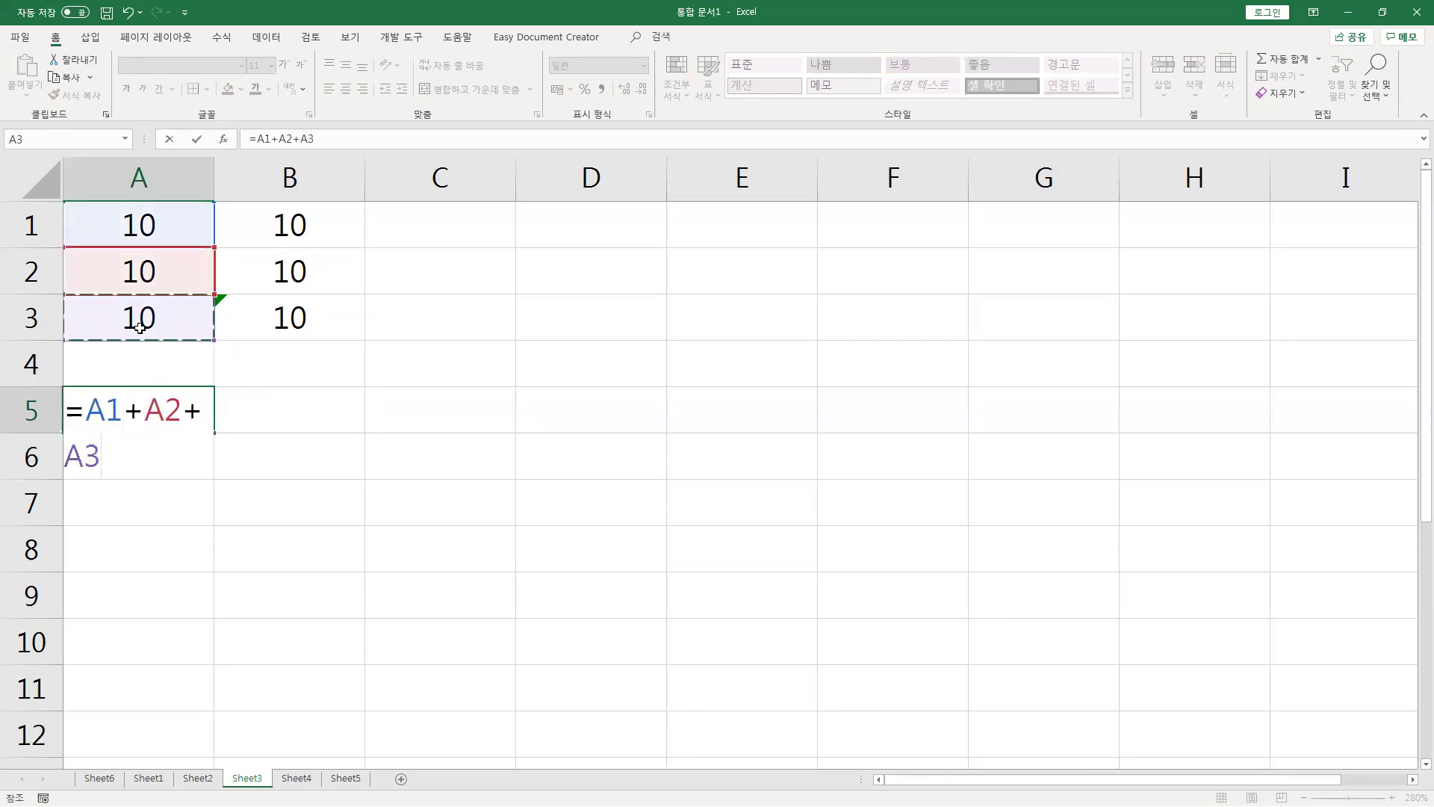
pyautogui.press('Return')
# Copy the addition formula from A5 to B5.
pyautogui.press('Up')
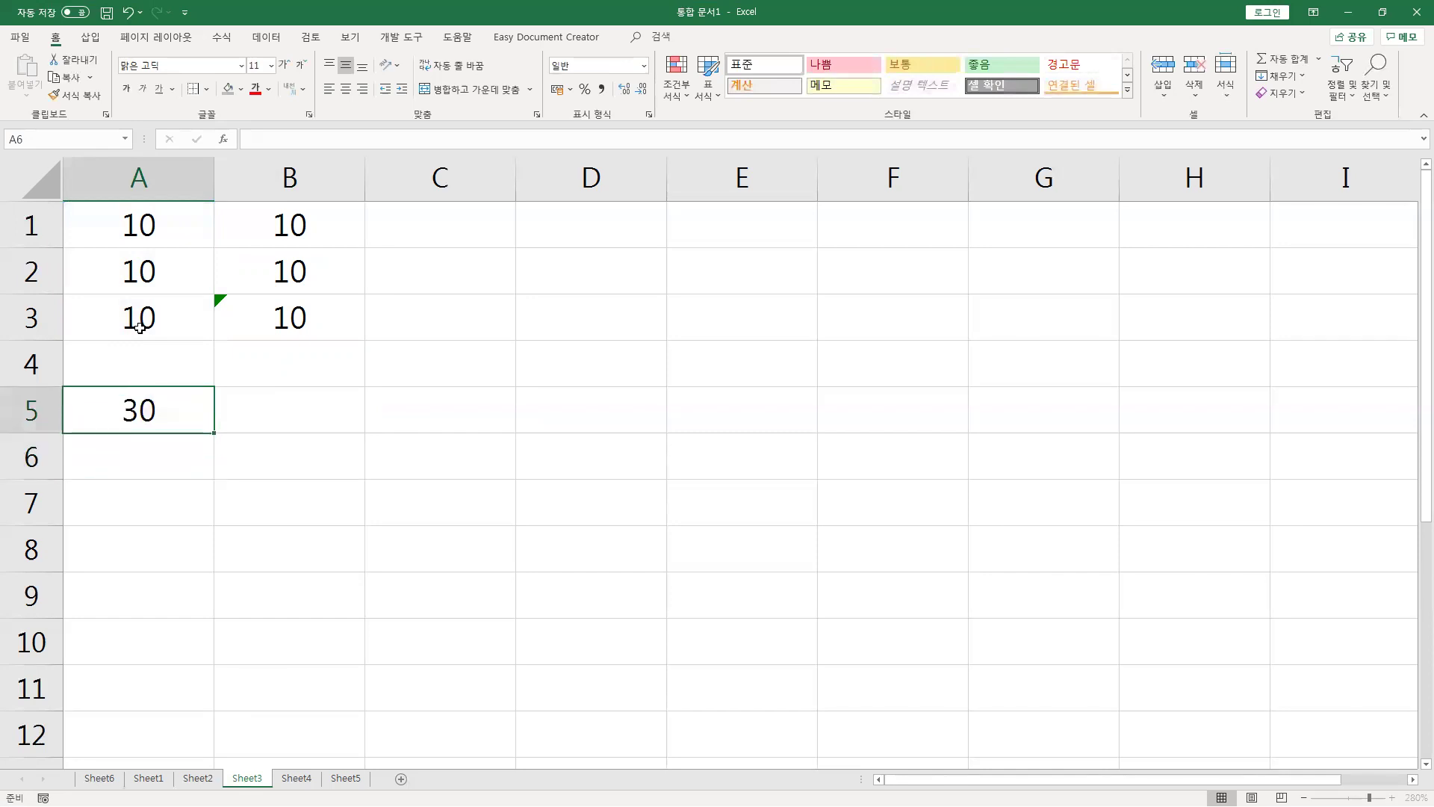
pyautogui.hotkey('ctrl', 'c')
pyautogui.press('Right')
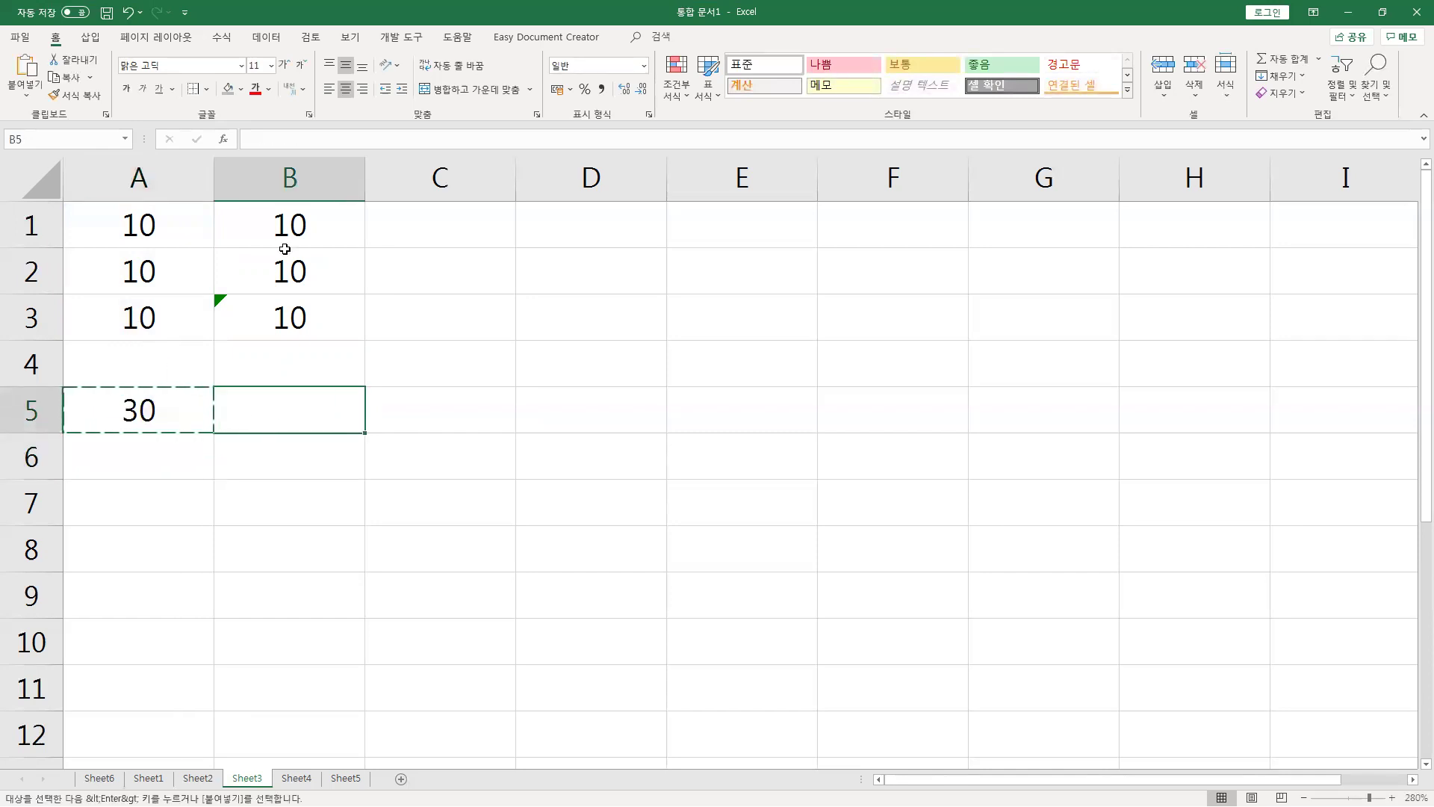
pyautogui.hotkey('ctrl', 'v')
# Check which cells the formula in B5 references and inspect the entry in B3.
pyautogui.doubleClick(315, 394)
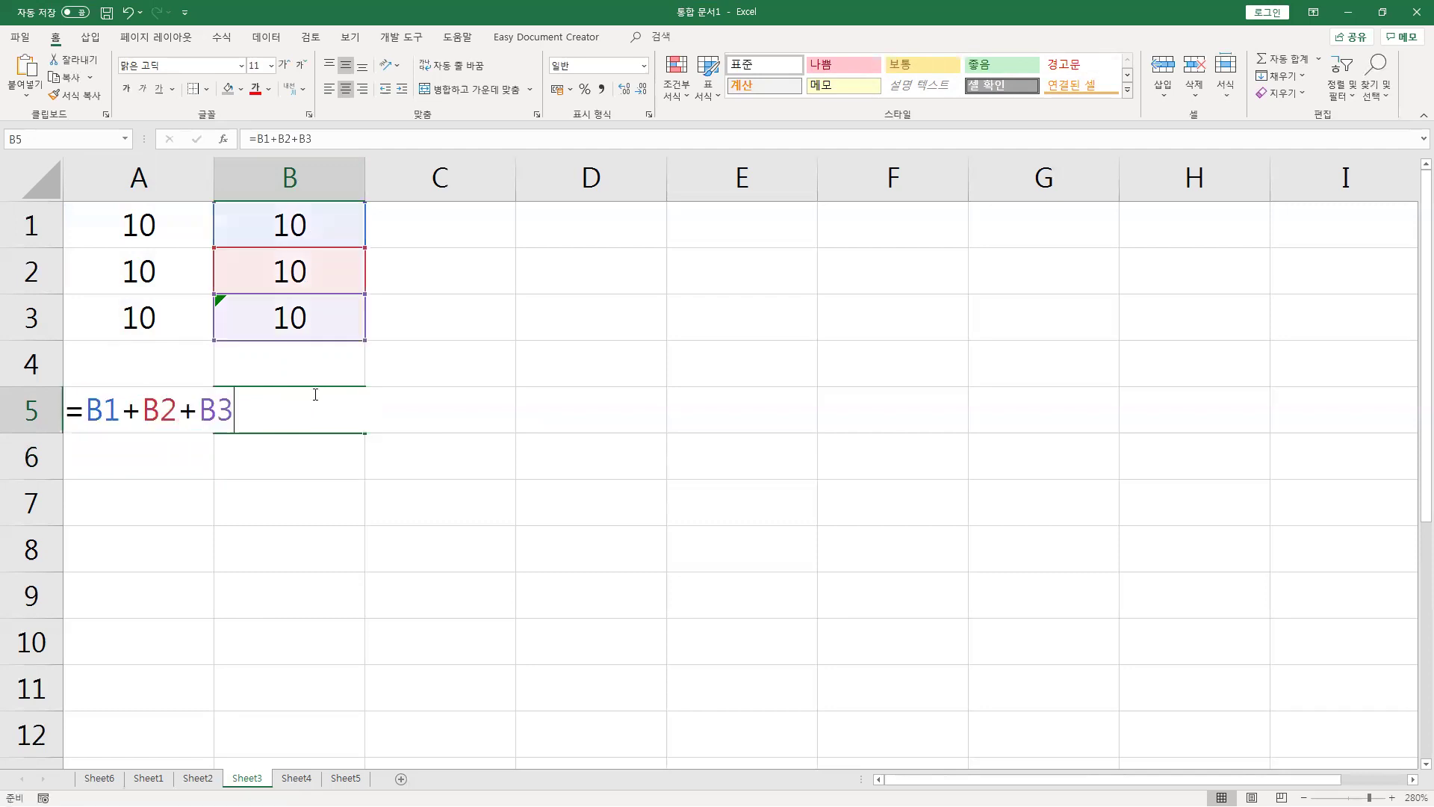
pyautogui.press('Escape')
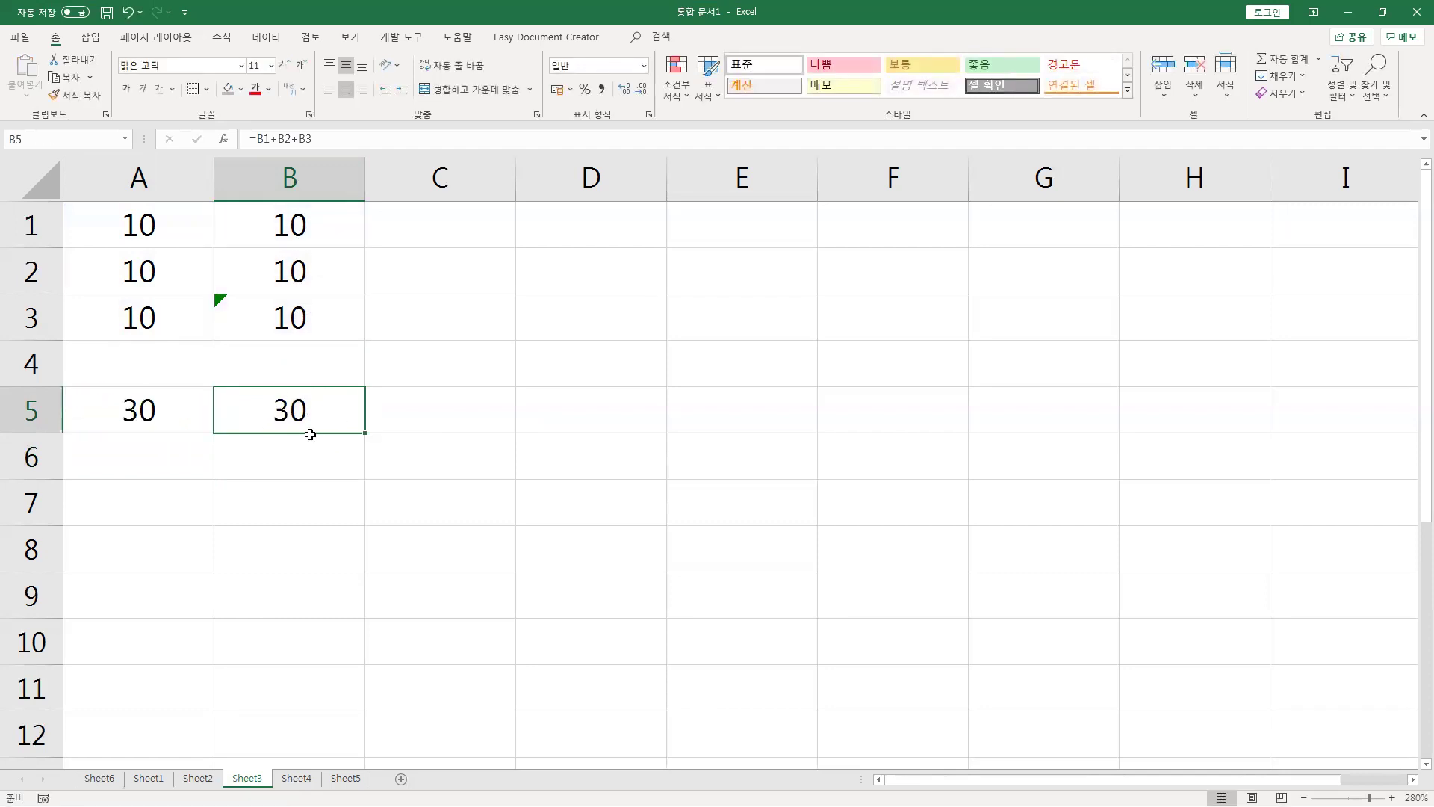
pyautogui.click(300, 319)
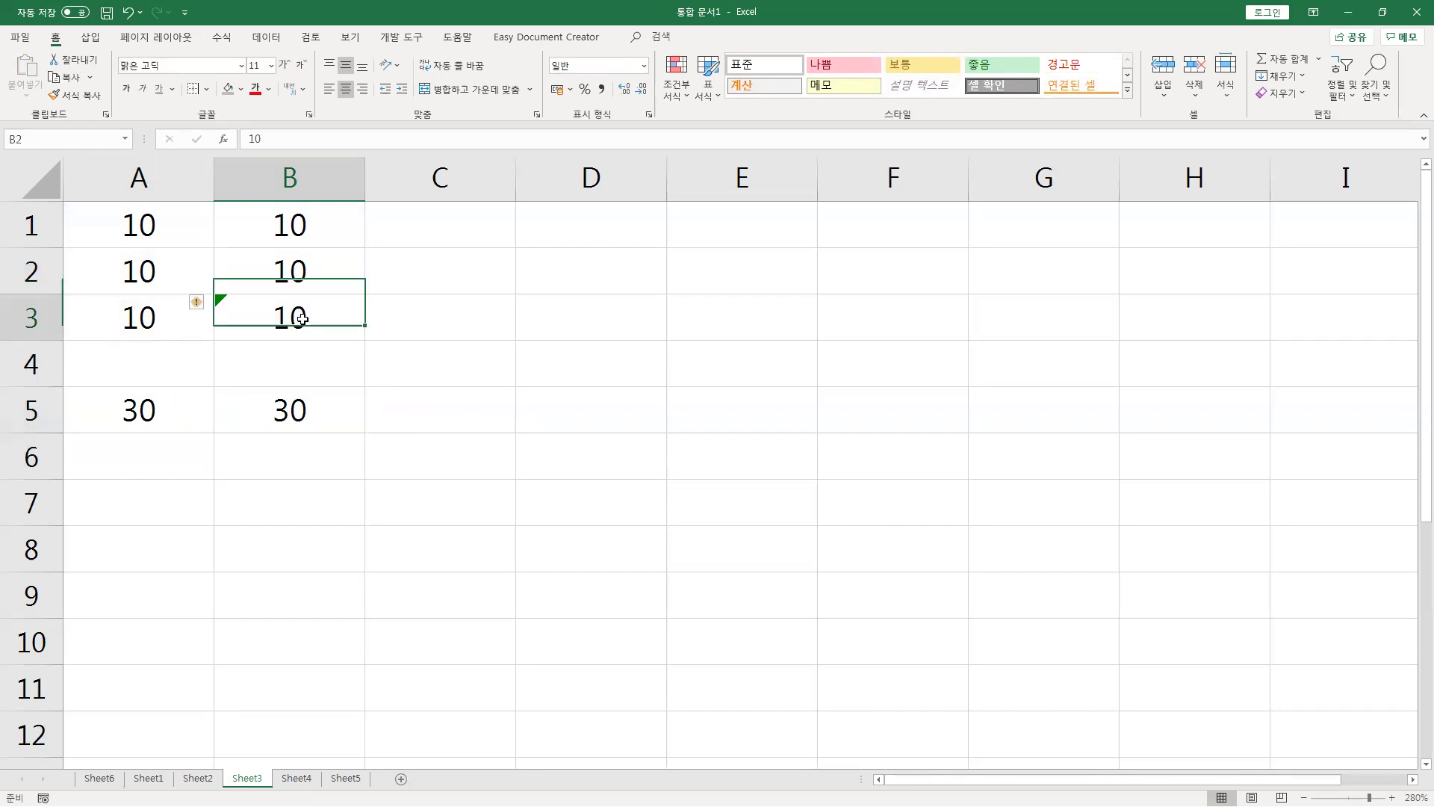
pyautogui.click(310, 411)
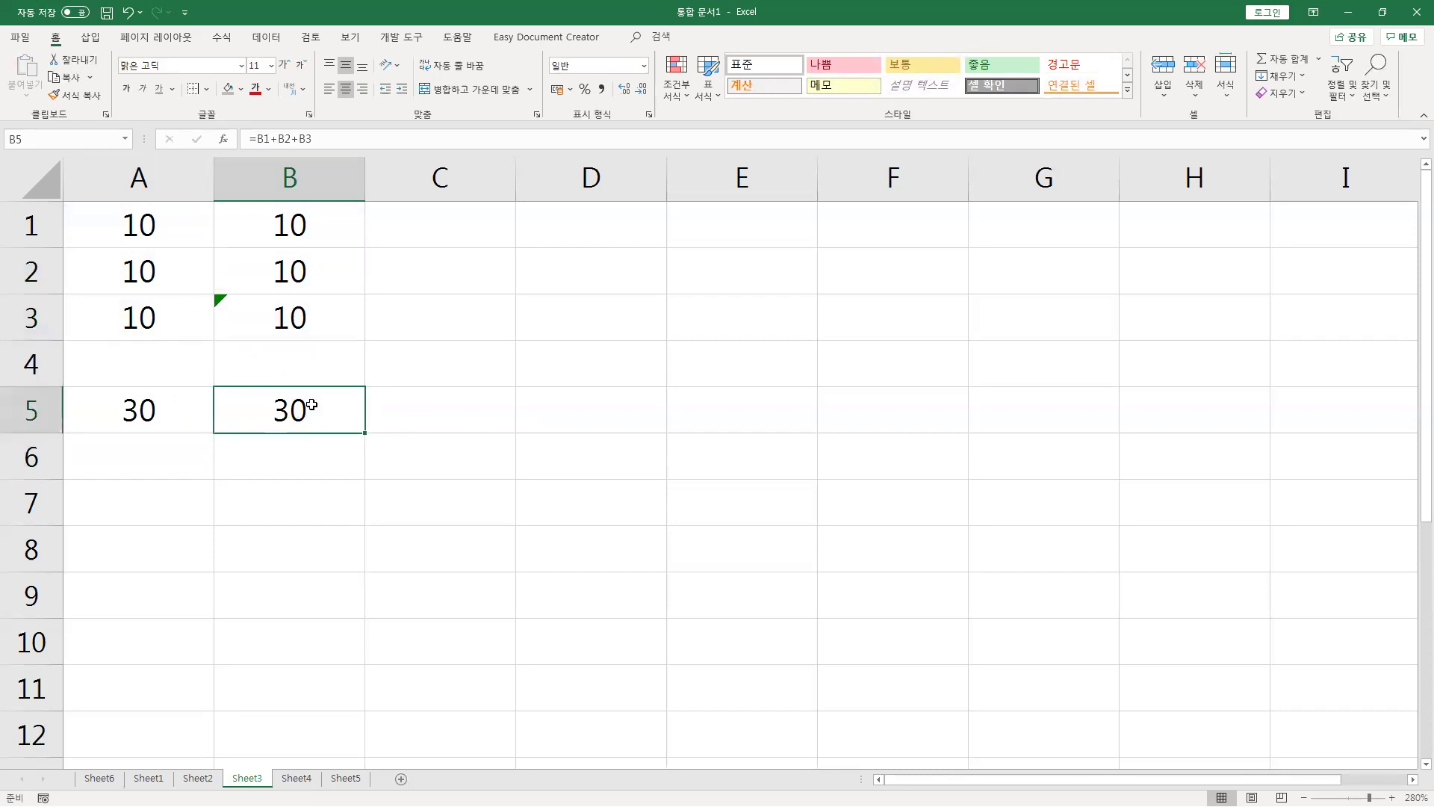
pyautogui.press('F2')
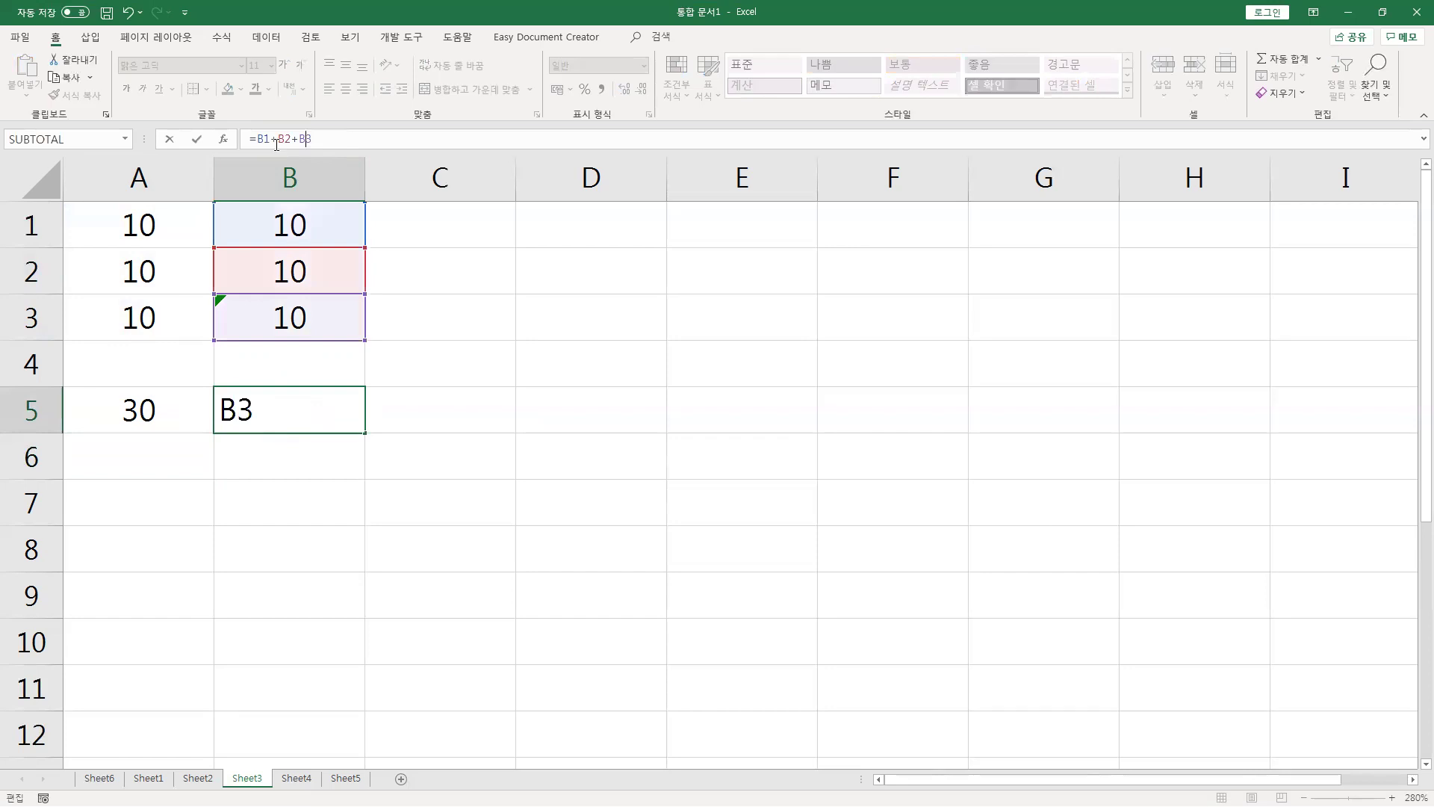
# Enter =SUM(A1:A3) in cell A6.
pyautogui.click(166, 451)
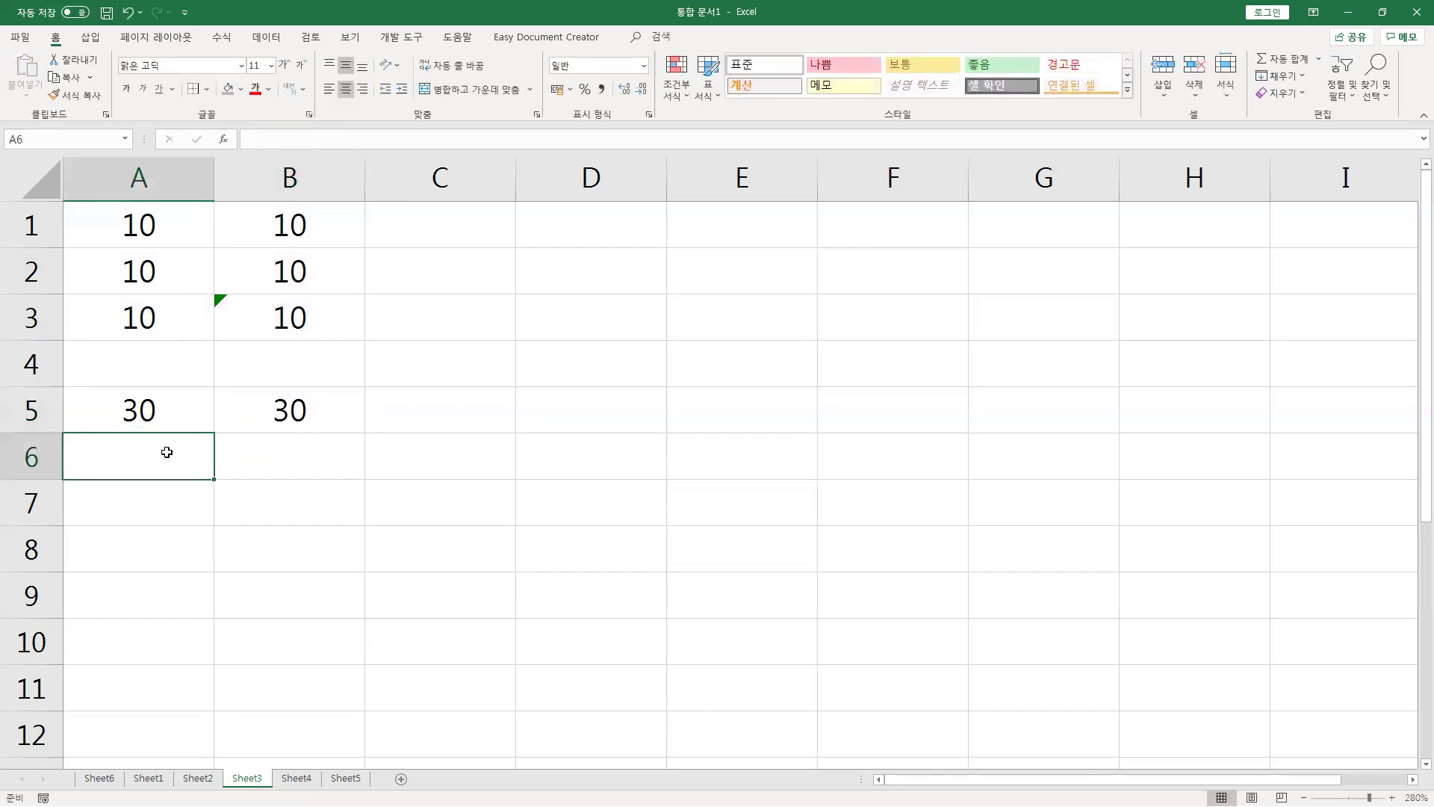
pyautogui.write('=sum')
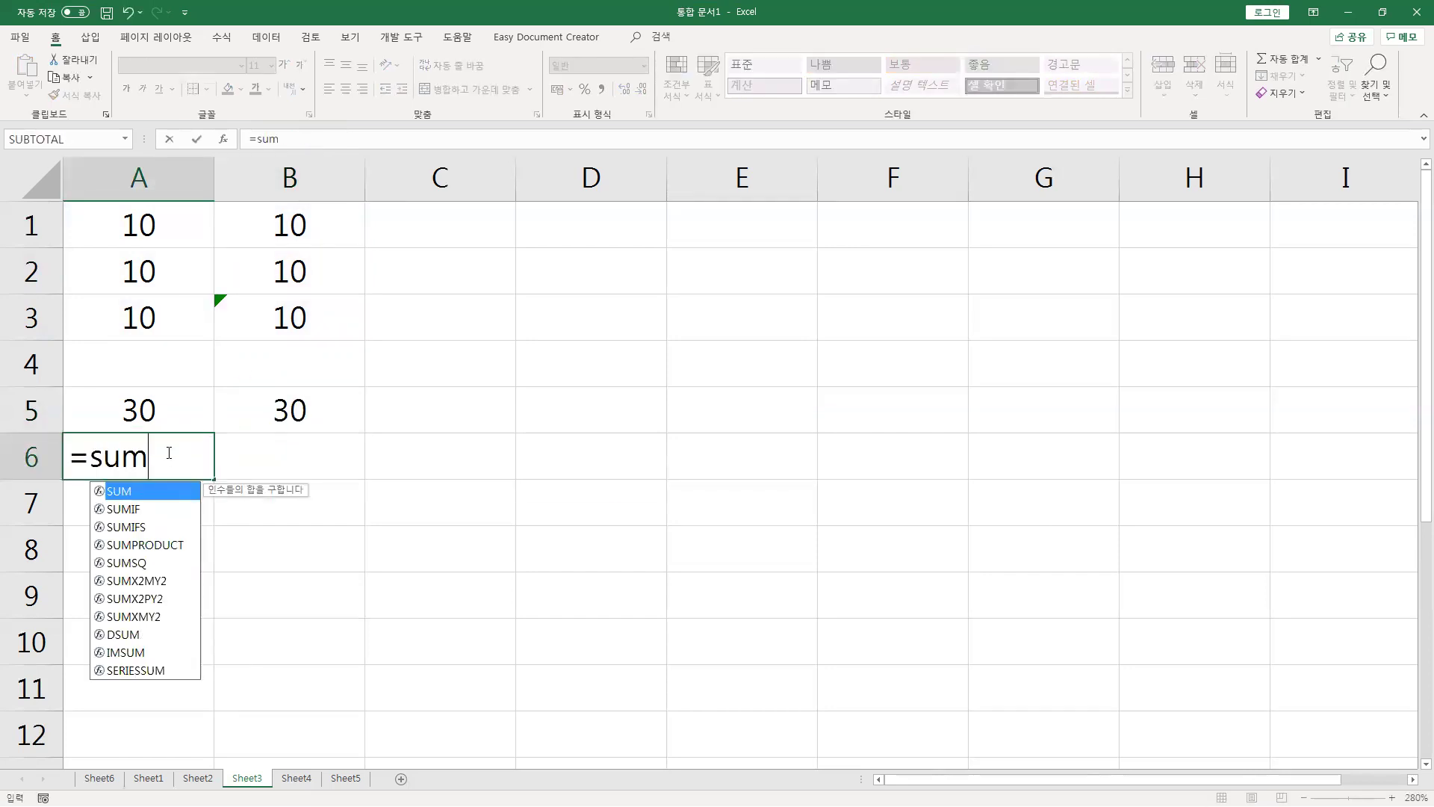
pyautogui.write('(')
pyautogui.moveTo(118, 224); pyautogui.dragTo(132, 314)
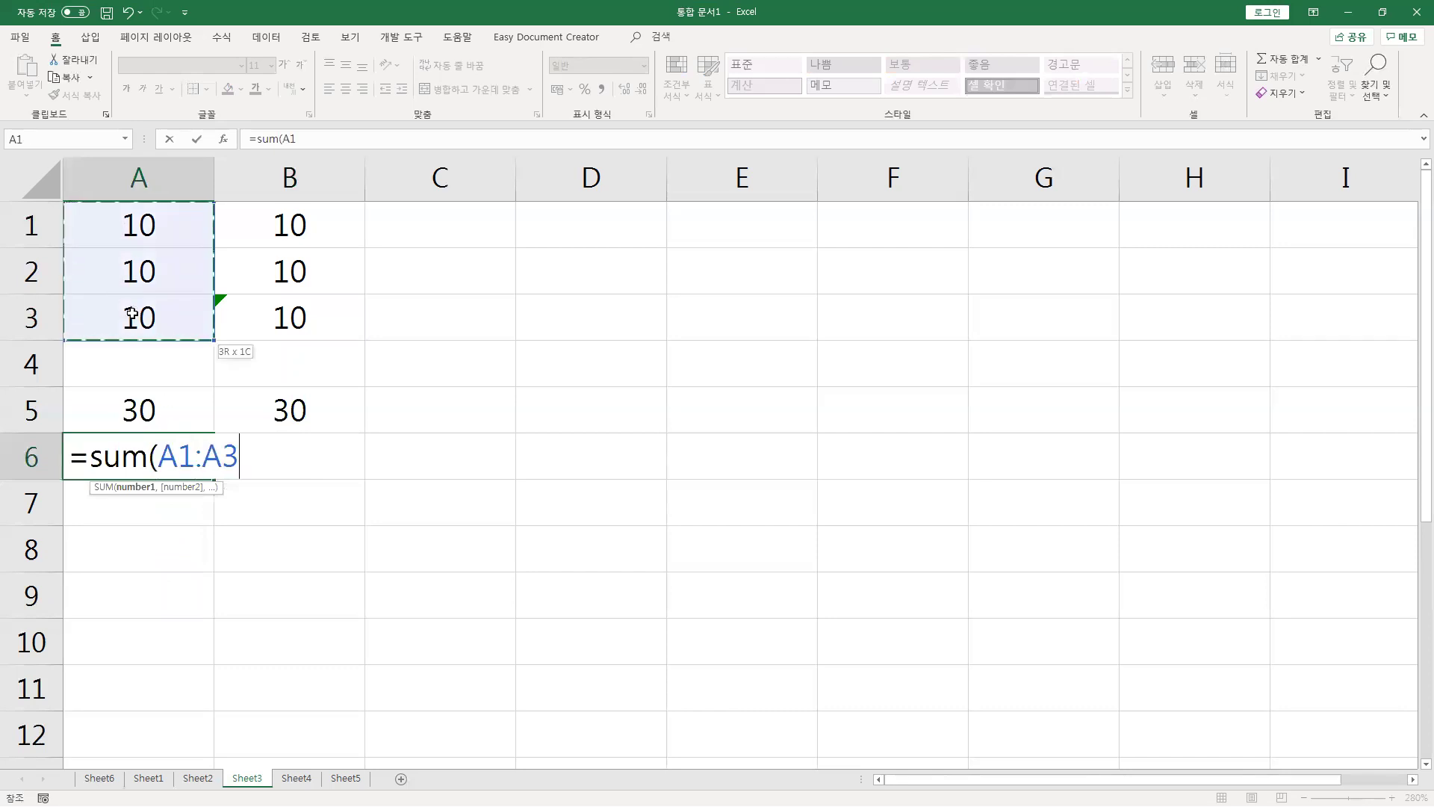
pyautogui.write(')')
pyautogui.hotkey('ctrl', 'Return')
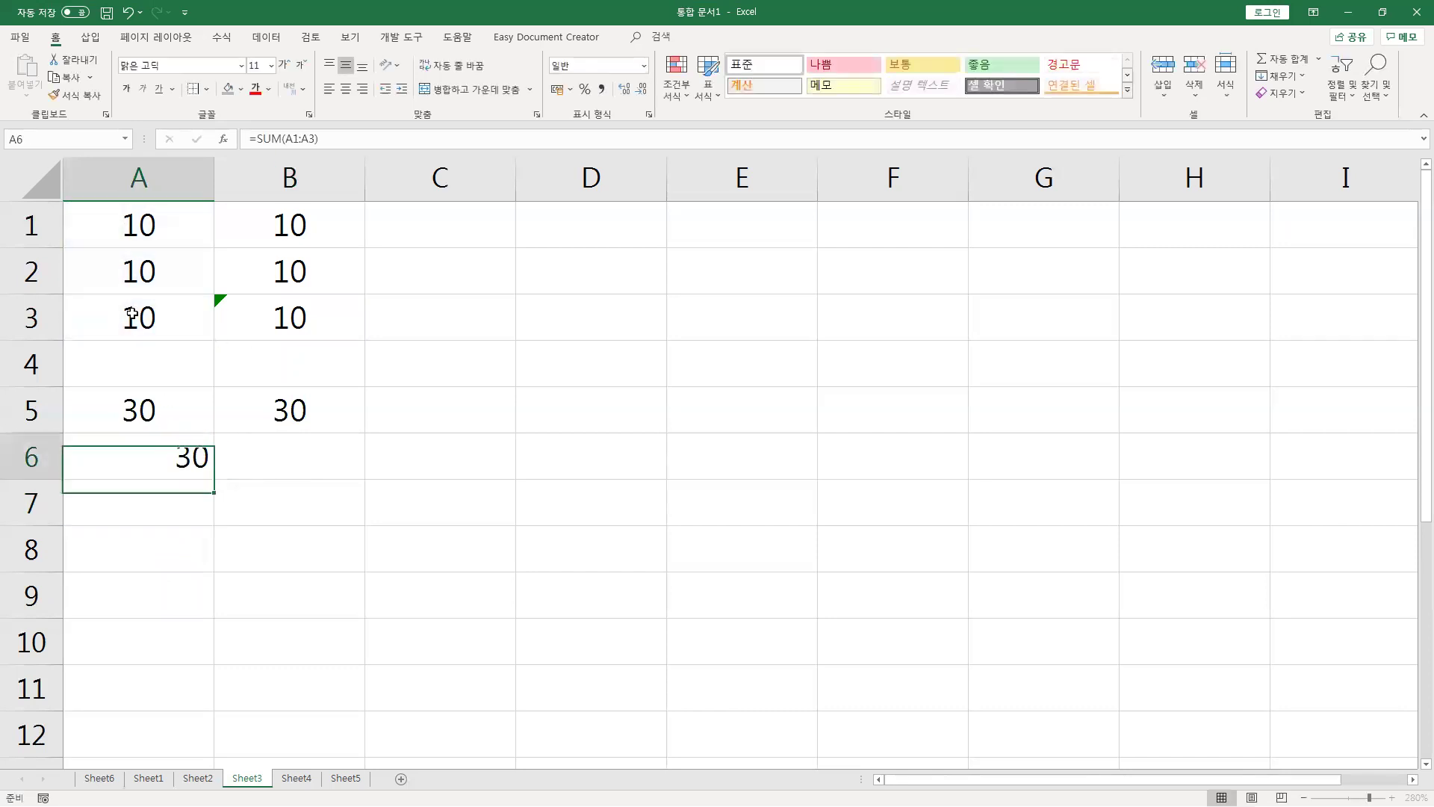
# Copy the SUM formula from A6 to B6 and center both cells horizontally.
pyautogui.hotkey('ctrl', 'c')
pyautogui.press('Right')
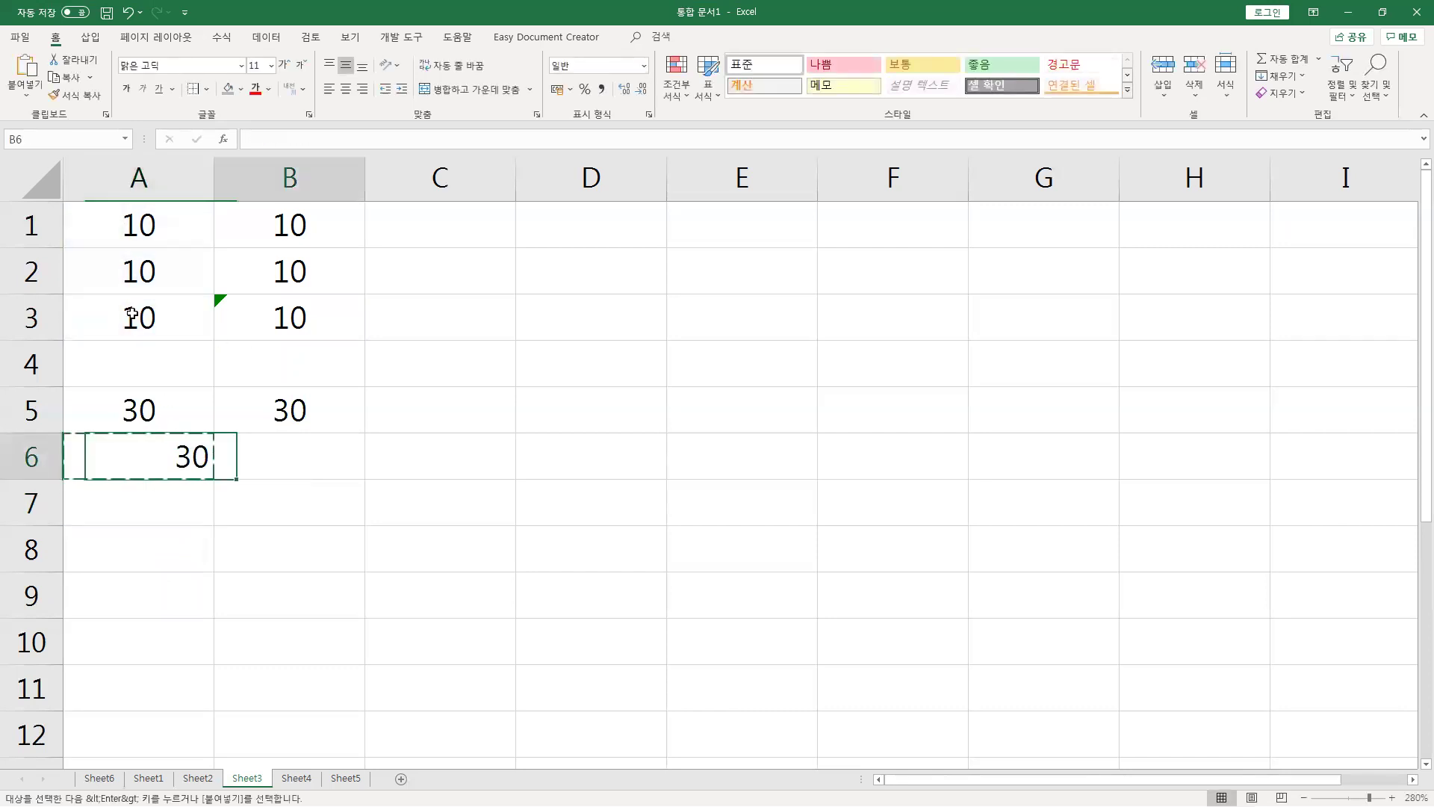
pyautogui.hotkey('ctrl', 'v')
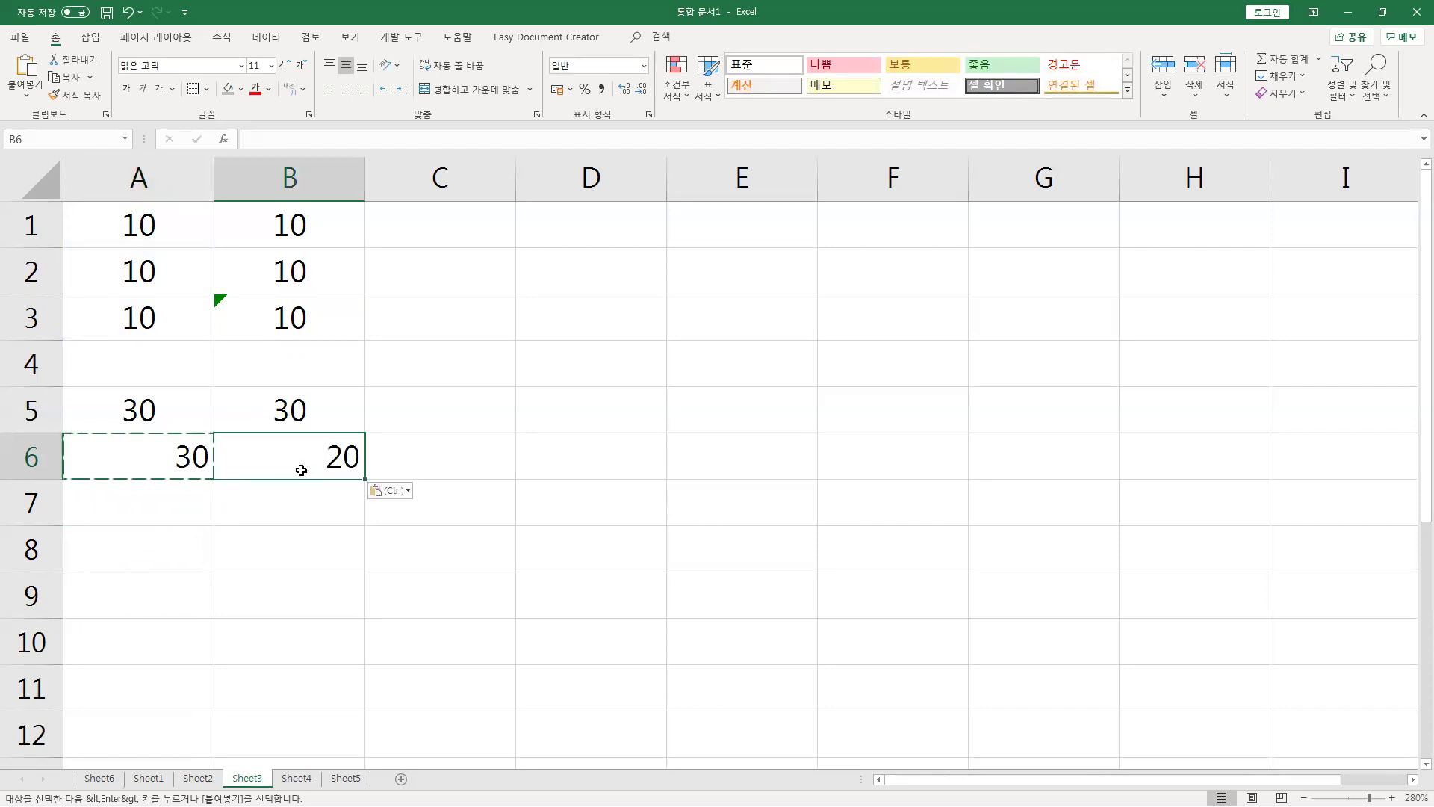
pyautogui.moveTo(263, 464); pyautogui.dragTo(176, 458)
pyautogui.click(345, 89)
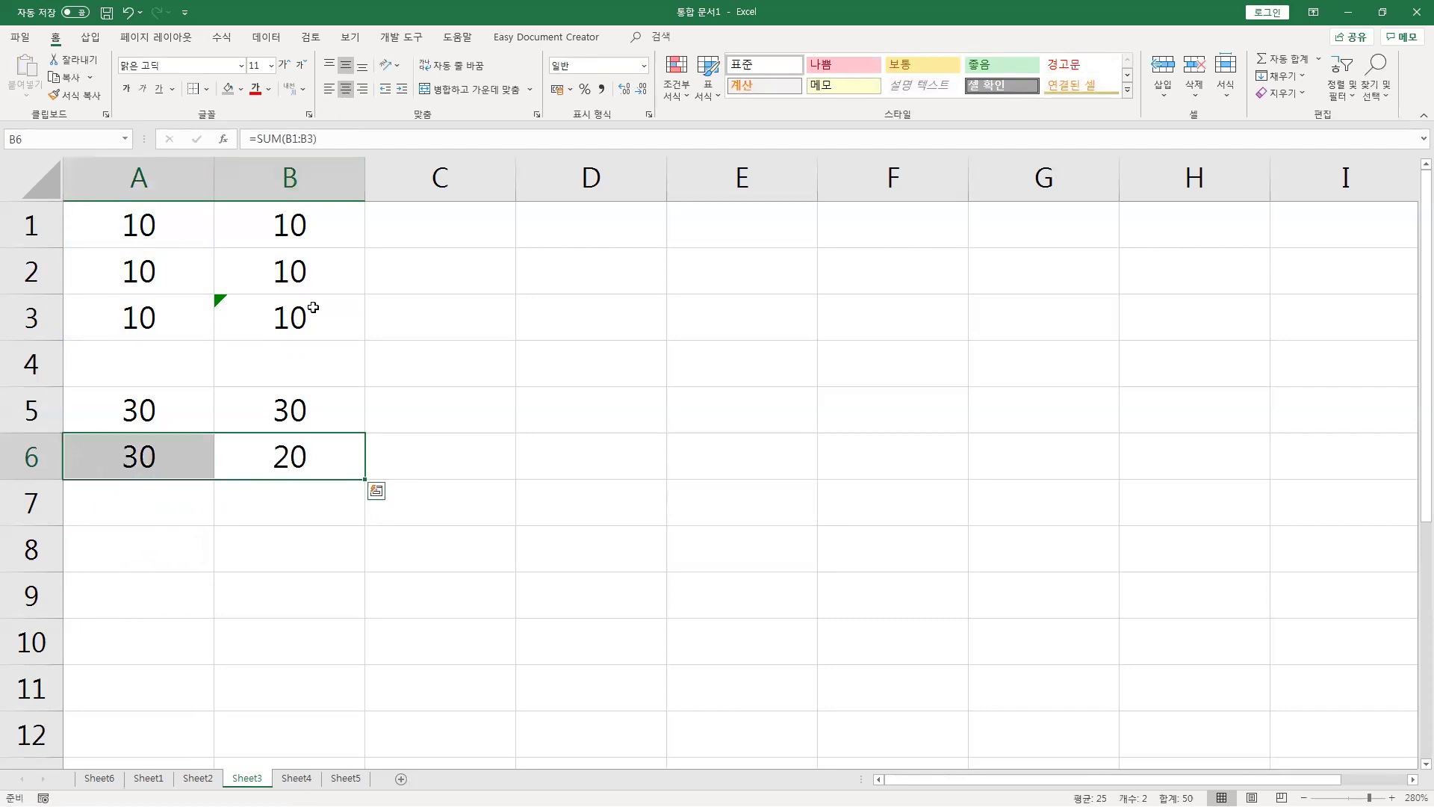
# Compare the formulas in B6 and B5 with the way the number in B3 is stored.
pyautogui.click(285, 501)
pyautogui.click(281, 454)
pyautogui.click(307, 139)
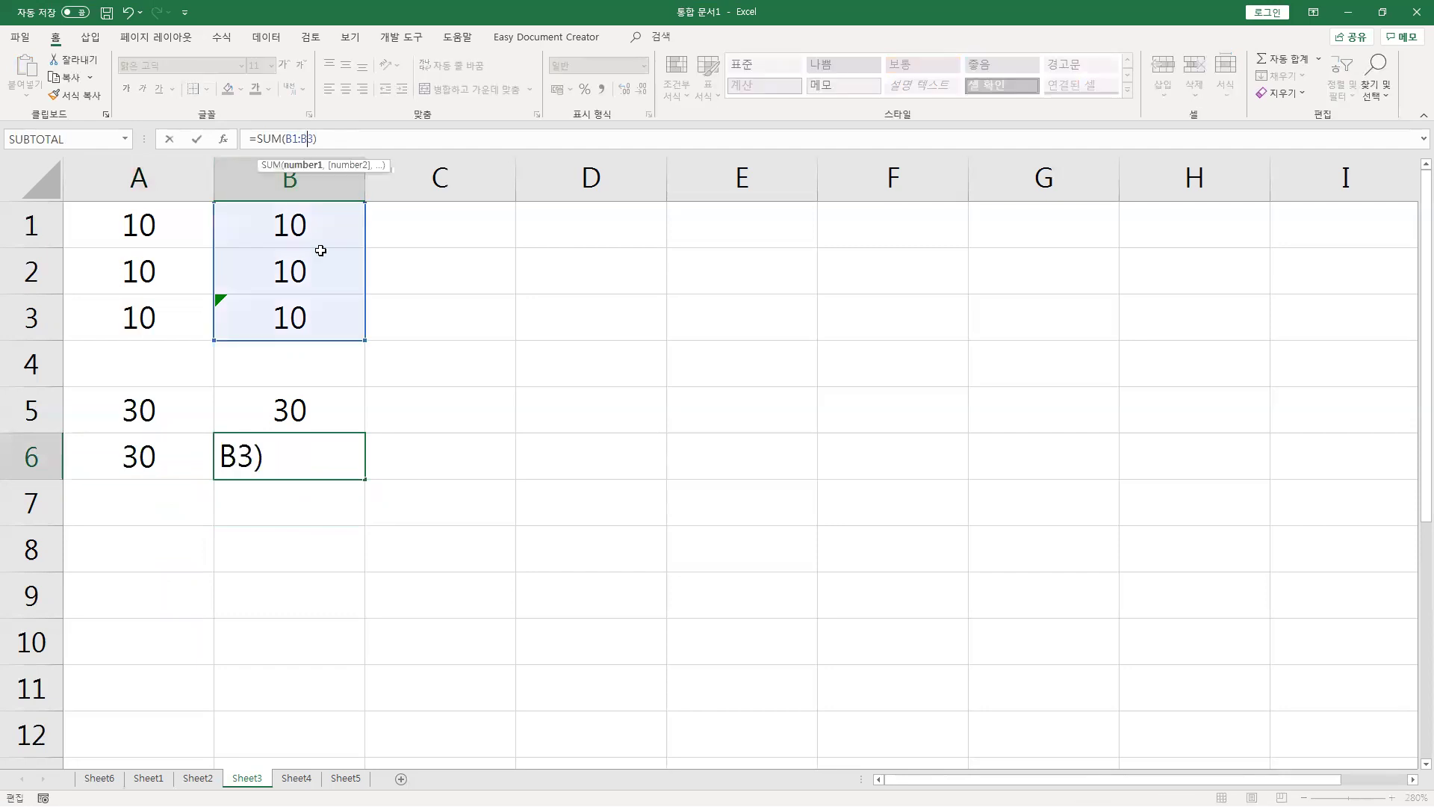
pyautogui.press('Escape')
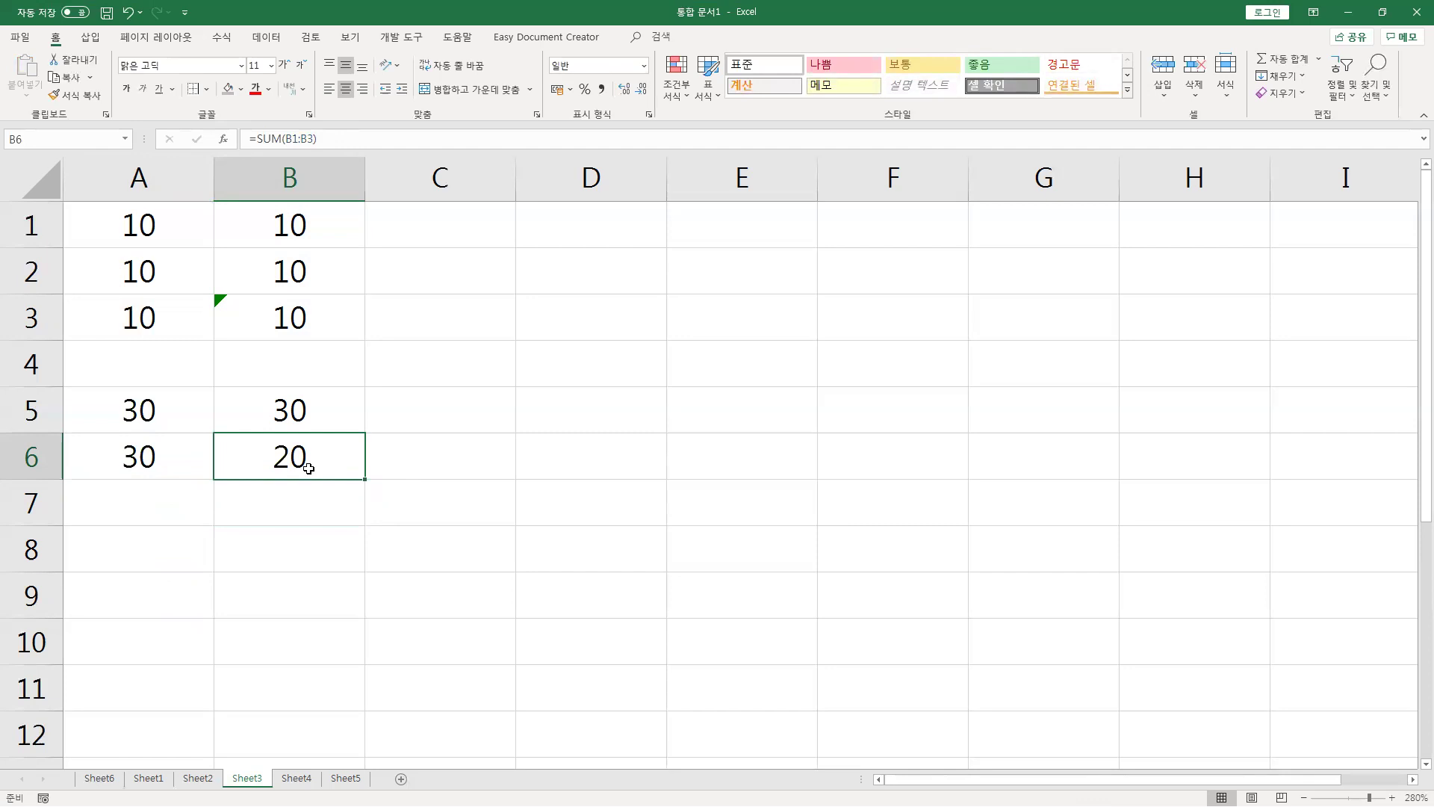
pyautogui.click(280, 317)
pyautogui.click(296, 456)
pyautogui.click(286, 317)
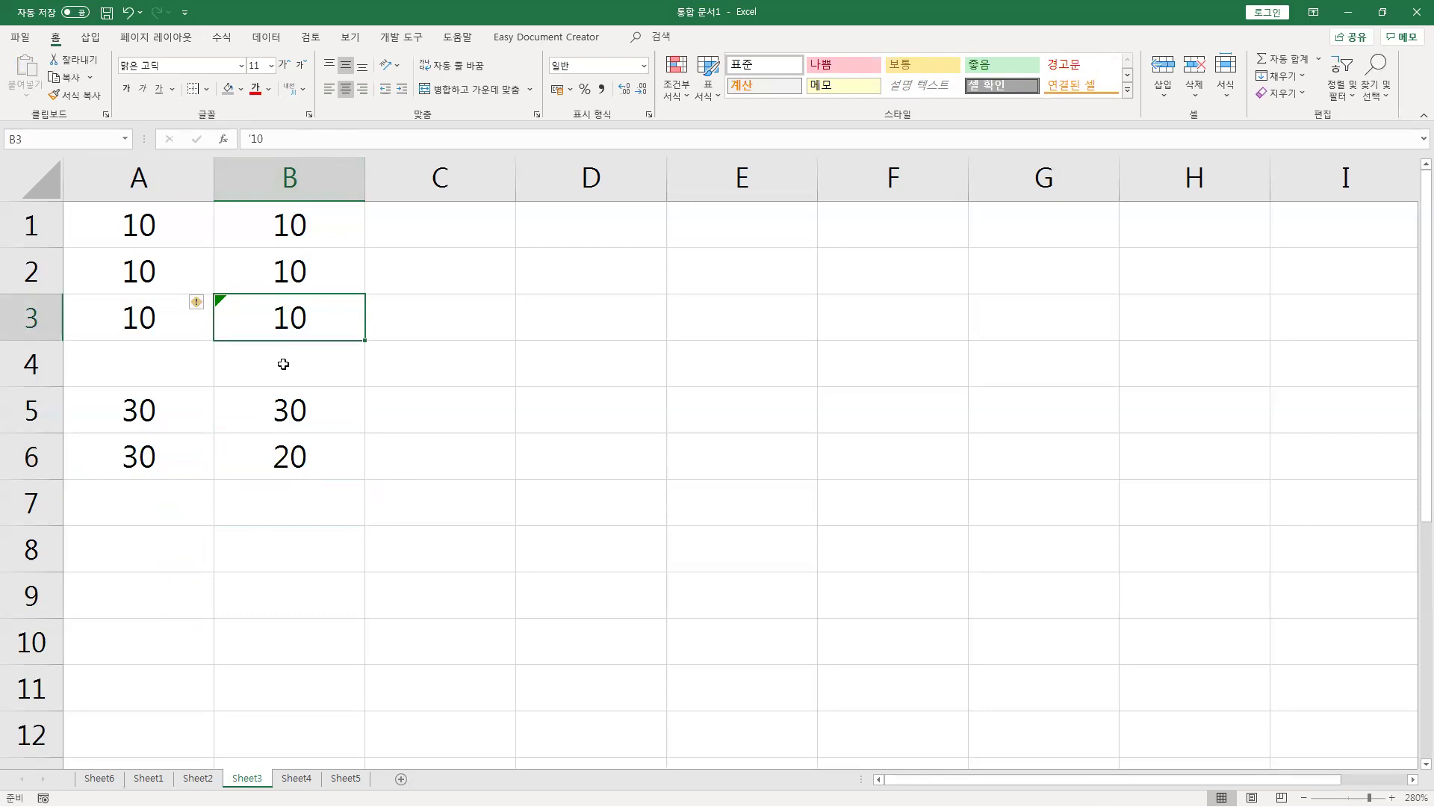
pyautogui.click(282, 457)
pyautogui.click(279, 410)
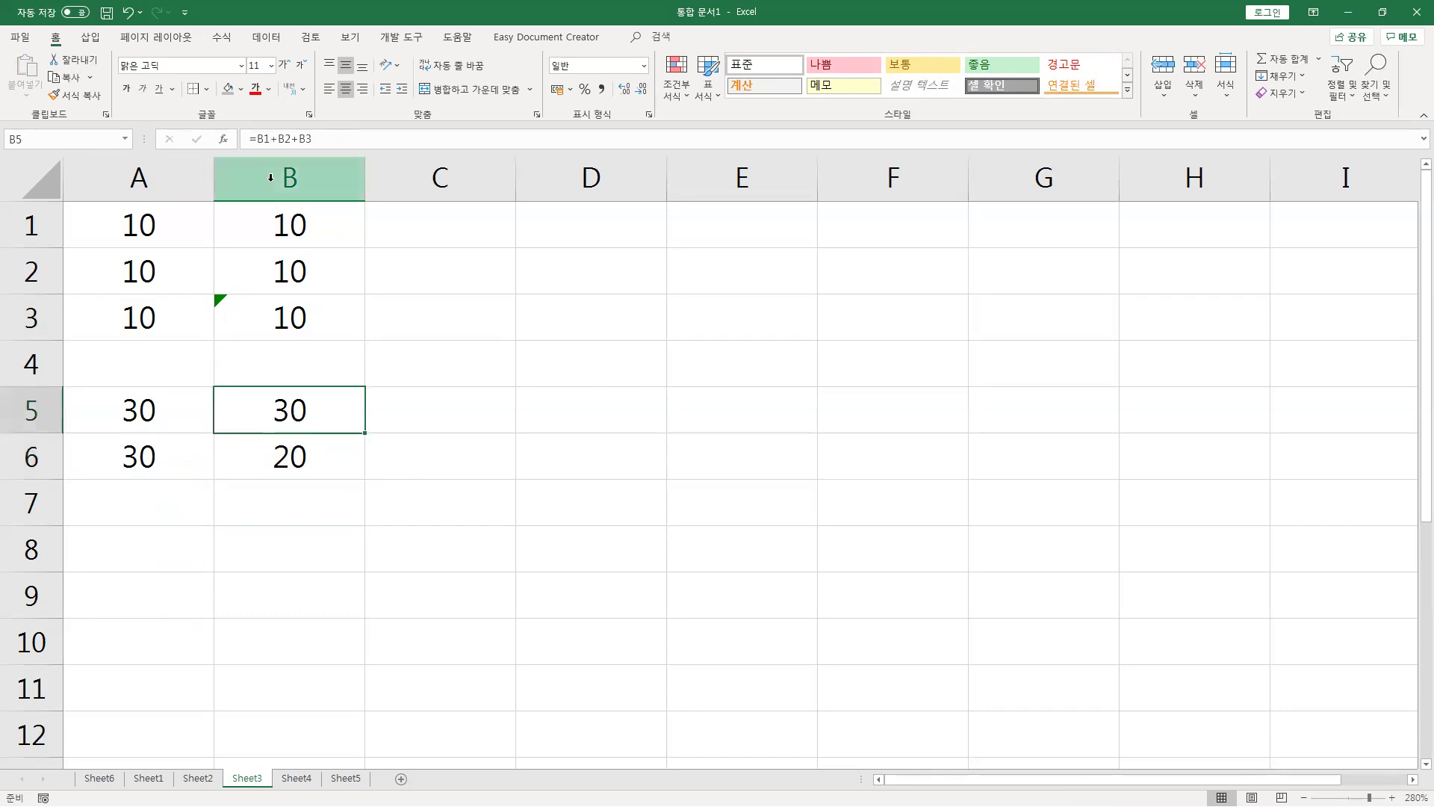
pyautogui.click(285, 139)
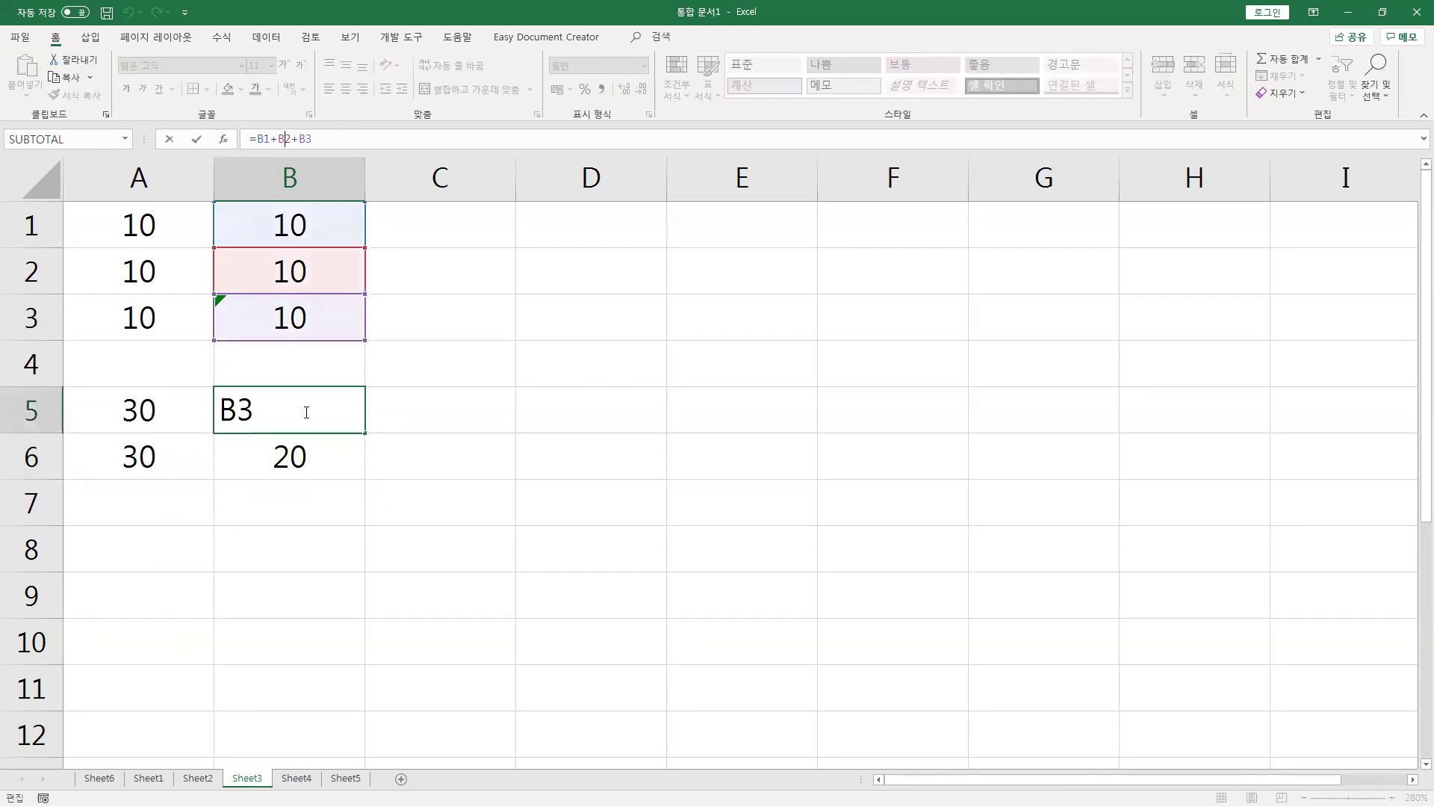
pyautogui.press('Escape')
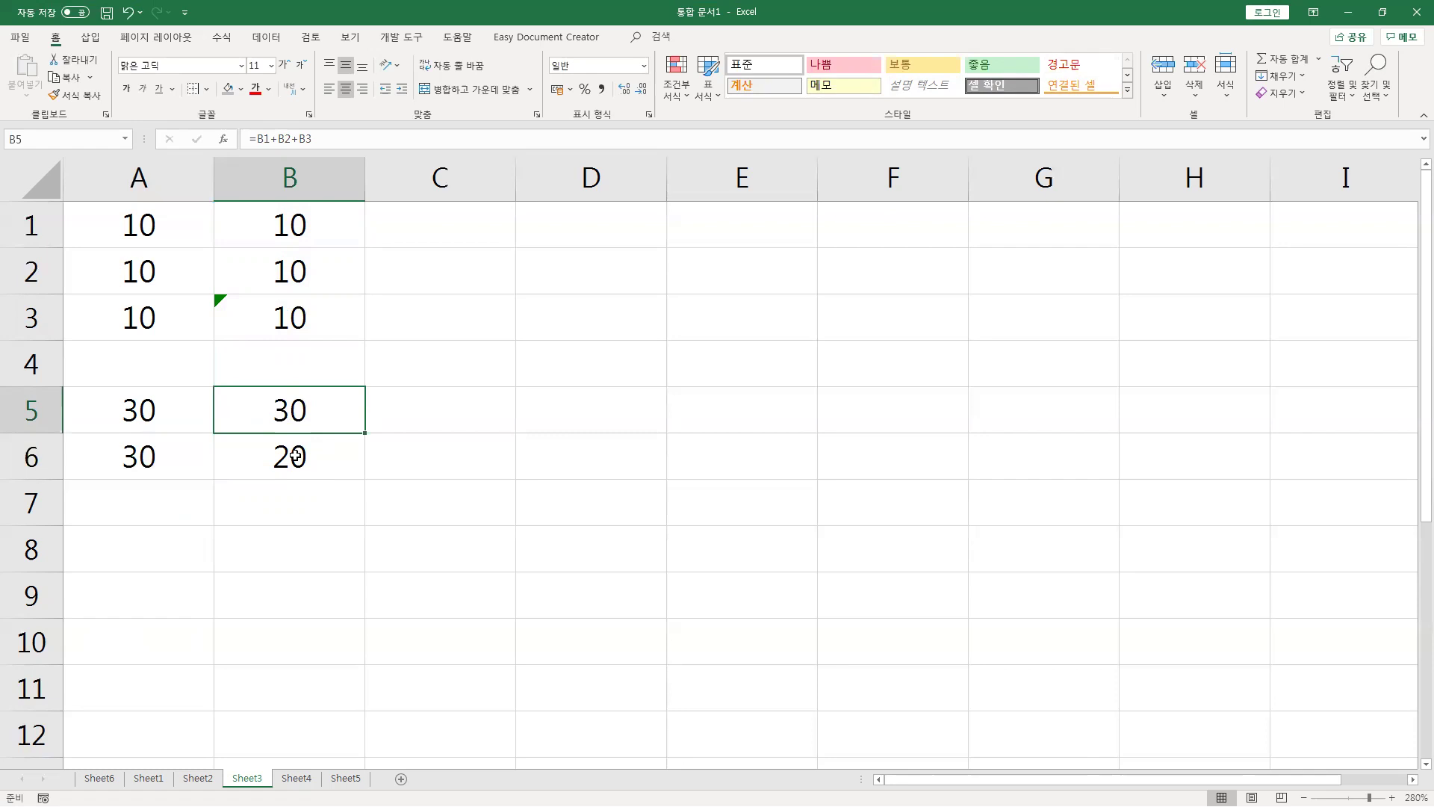
# Review the row 5 addition cells against the SUM formula in A6 and its copy in B6.
pyautogui.moveTo(175, 399); pyautogui.dragTo(328, 415)
pyautogui.moveTo(167, 419); pyautogui.dragTo(284, 426)
pyautogui.click(184, 413)
pyautogui.click(250, 419)
pyautogui.click(256, 283)
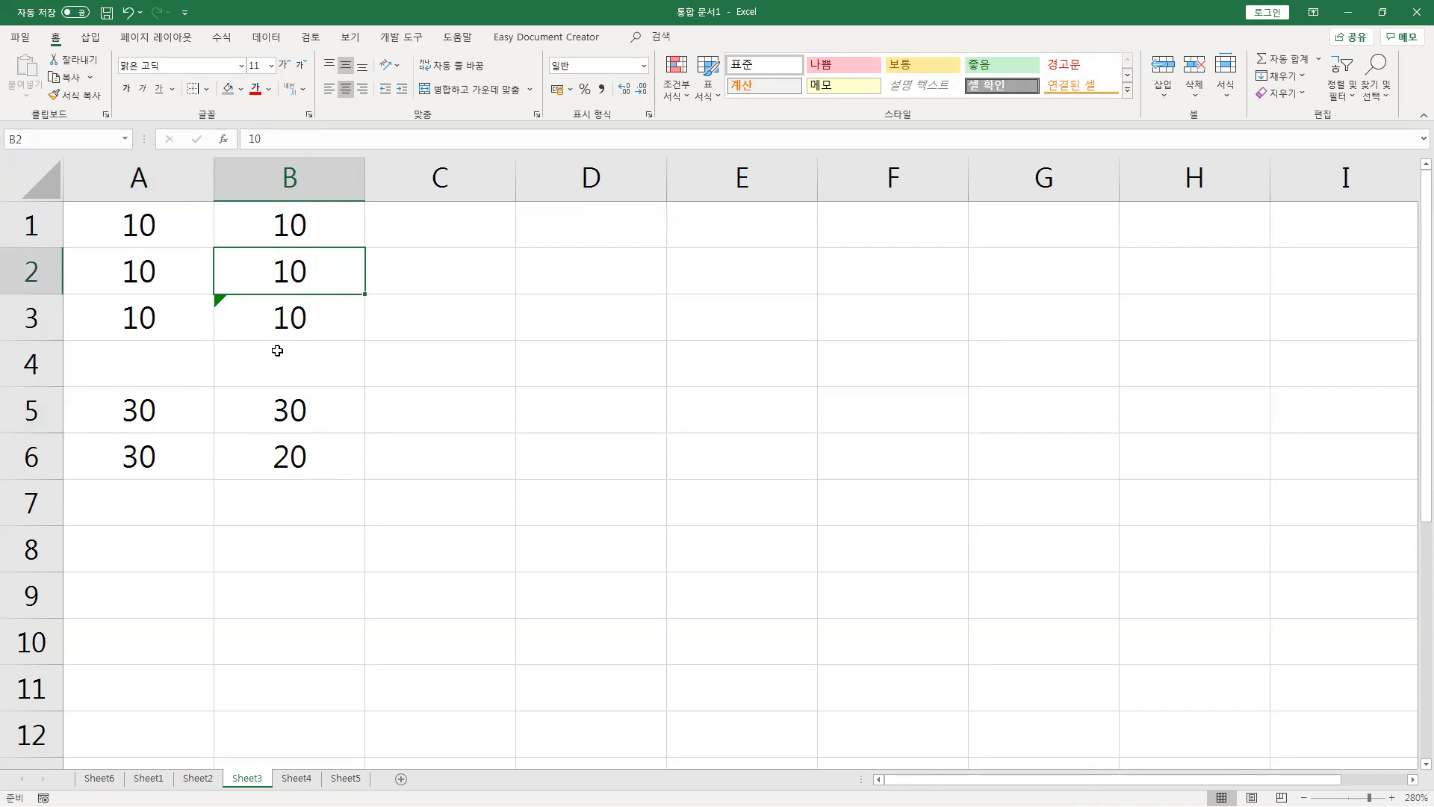
pyautogui.click(150, 455)
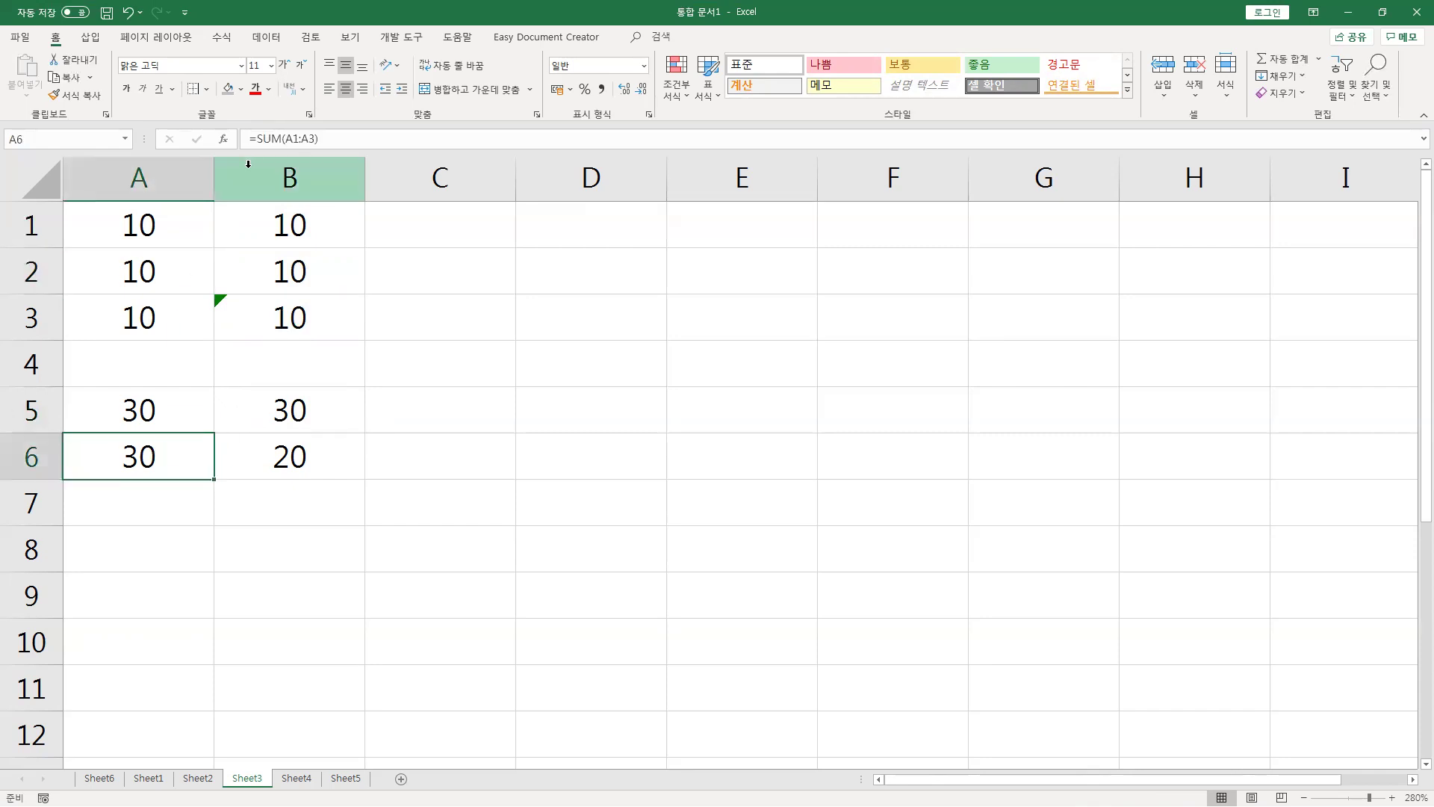
pyautogui.click(270, 140)
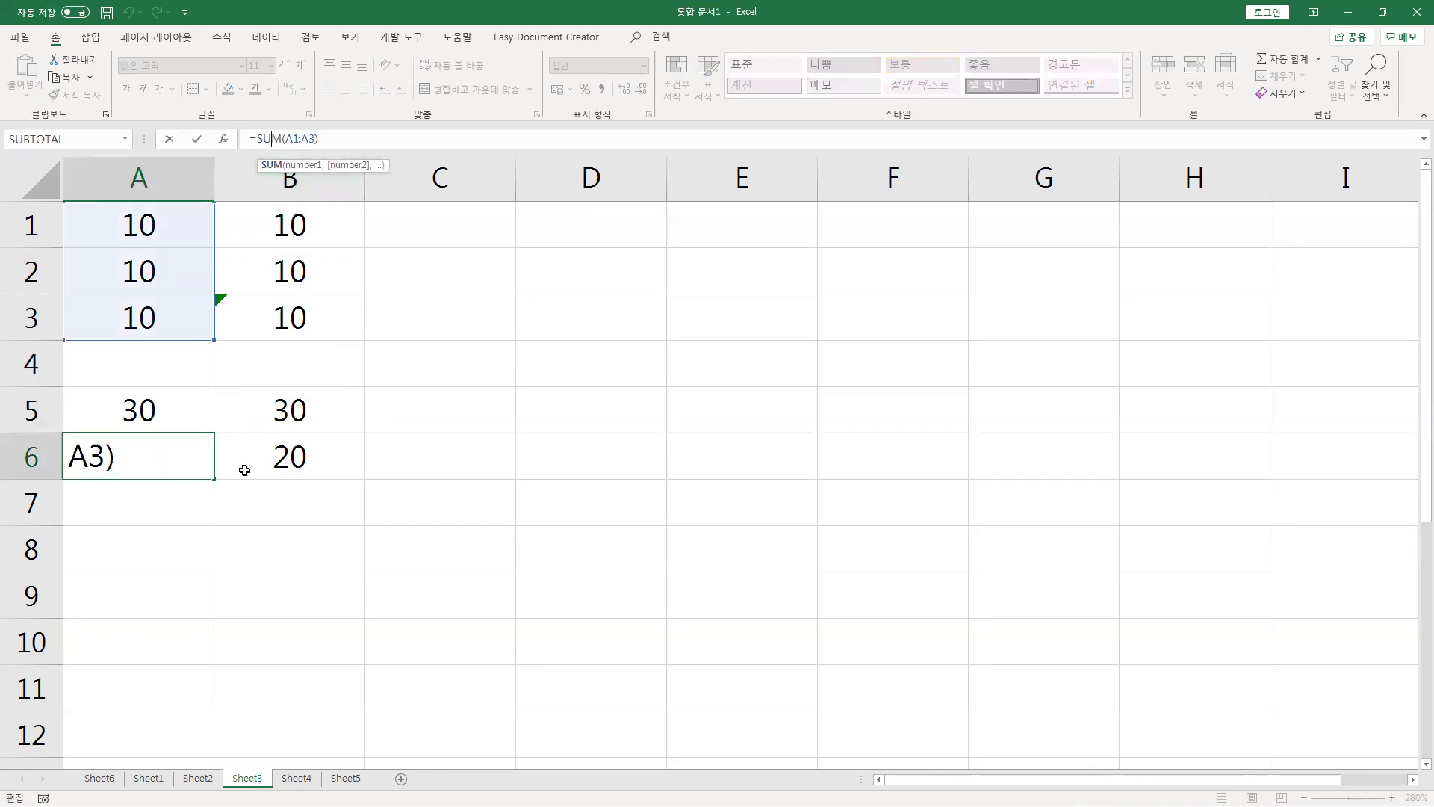
pyautogui.moveTo(244, 470); pyautogui.dragTo(177, 466)
pyautogui.click(215, 511)
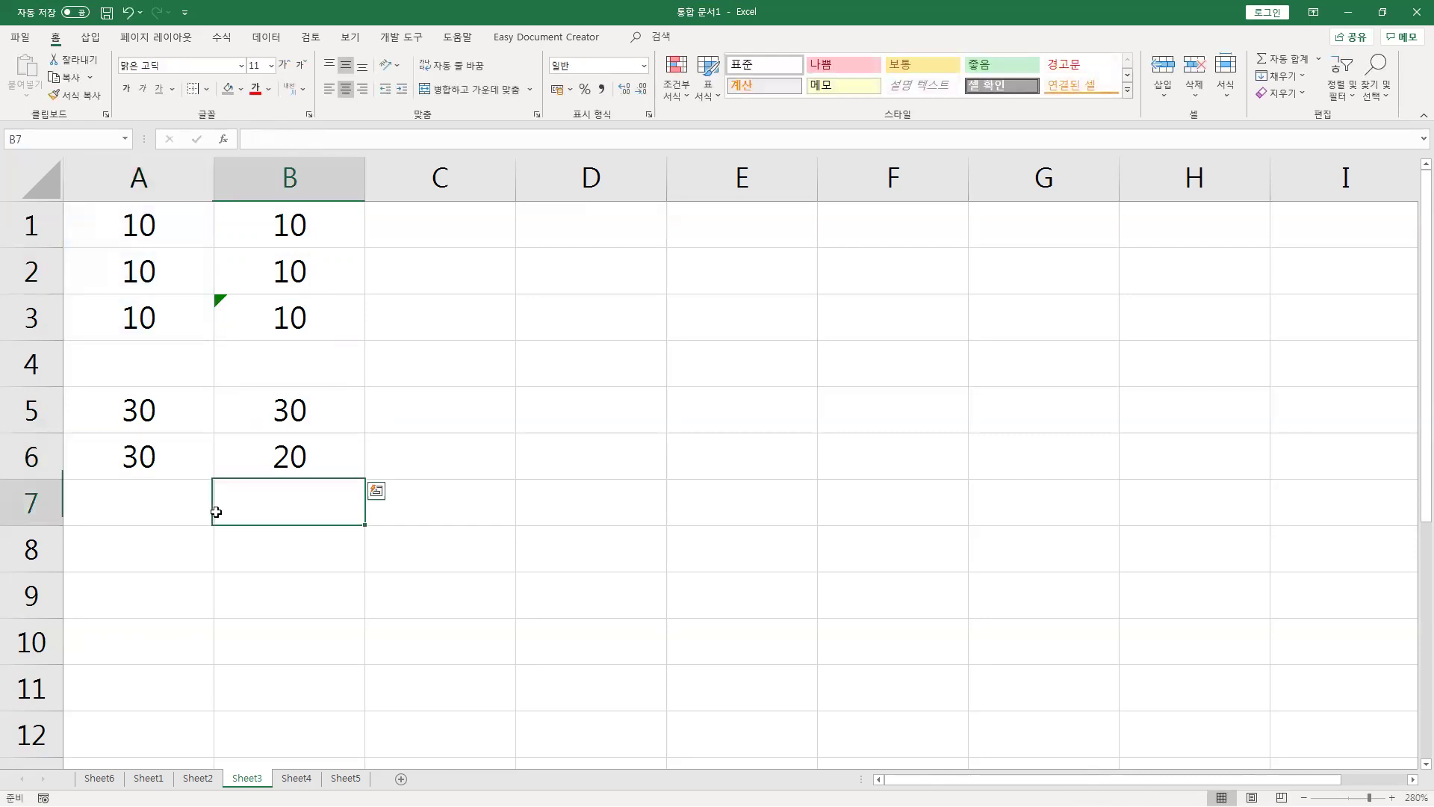
pyautogui.click(253, 459)
# Enter =AVERAGE(A1:A3) in cell A7.
pyautogui.click(153, 492)
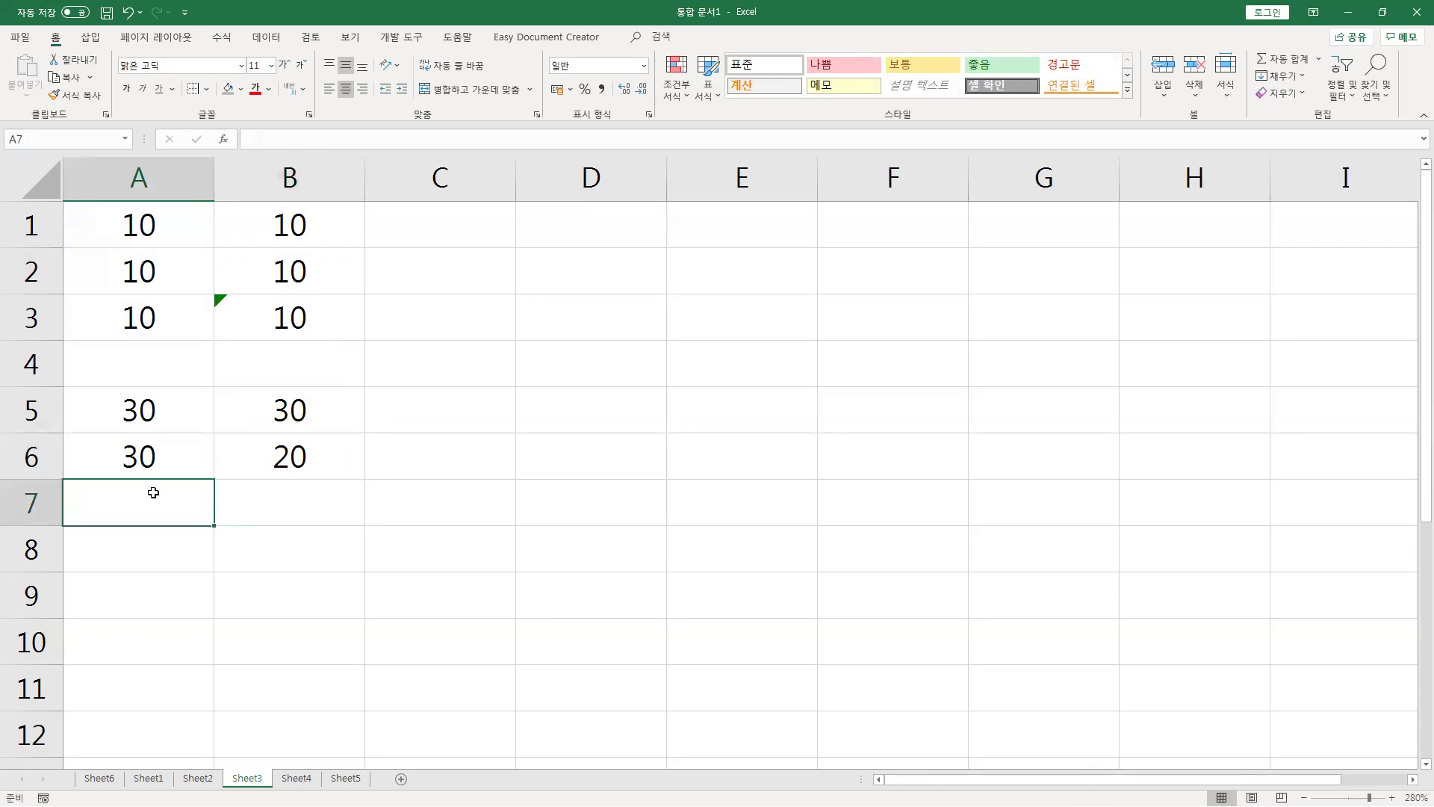
pyautogui.write('=average(')
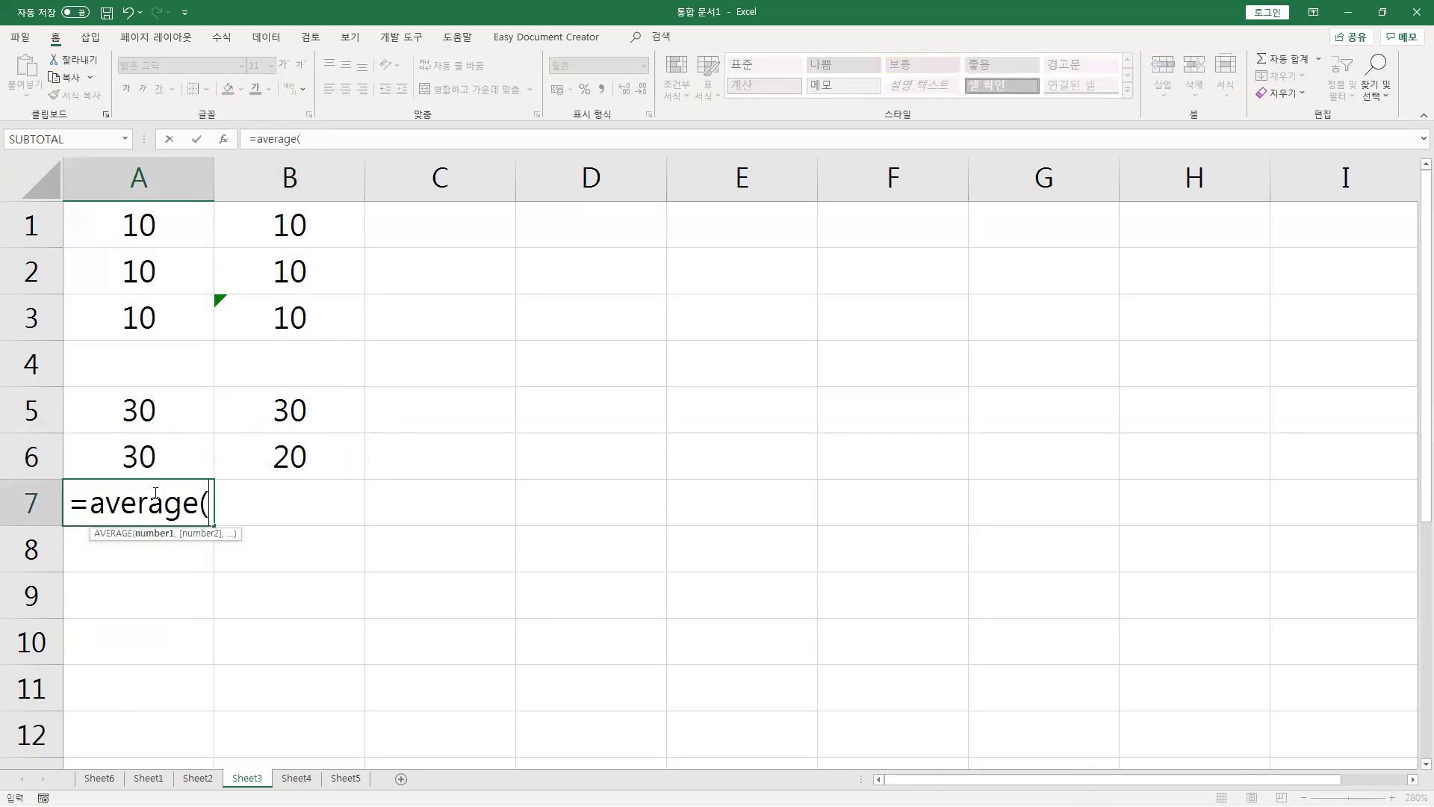
pyautogui.moveTo(180, 238); pyautogui.dragTo(186, 317)
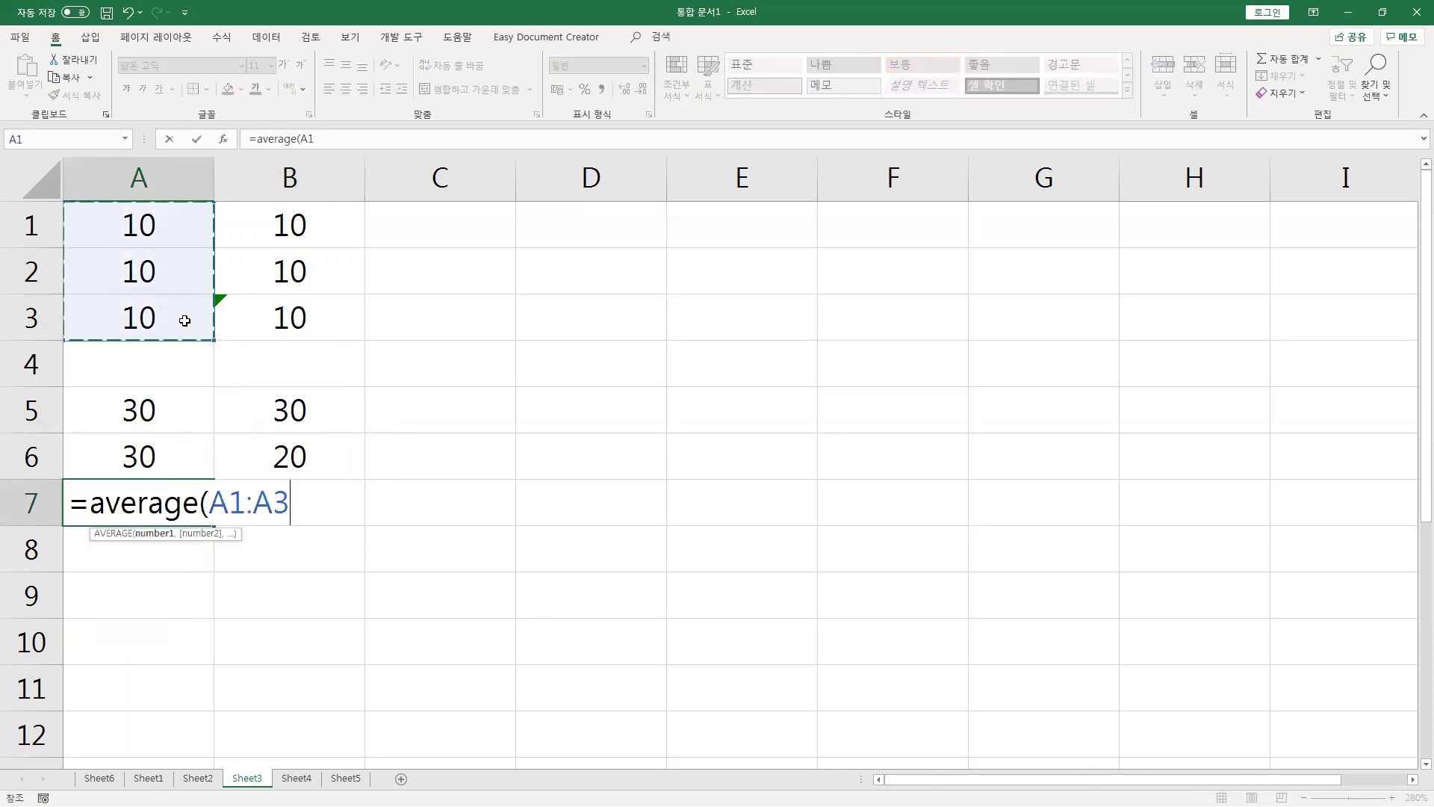
pyautogui.write(')')
pyautogui.hotkey('ctrl', 'Return')
# Copy the AVERAGE formula from A7 to B7.
pyautogui.hotkey('ctrl', 'c')
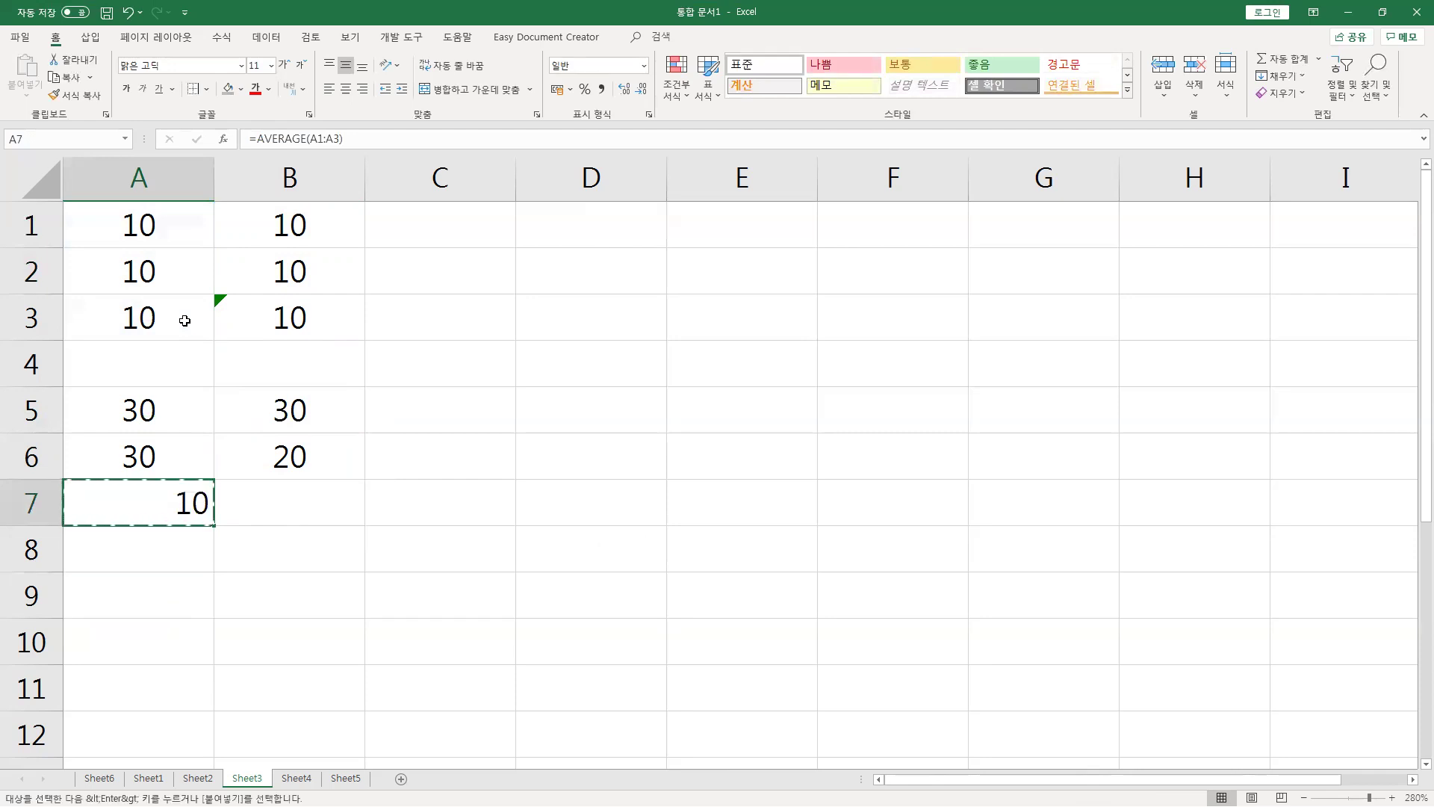
pyautogui.press('Right')
pyautogui.hotkey('ctrl', 'v')
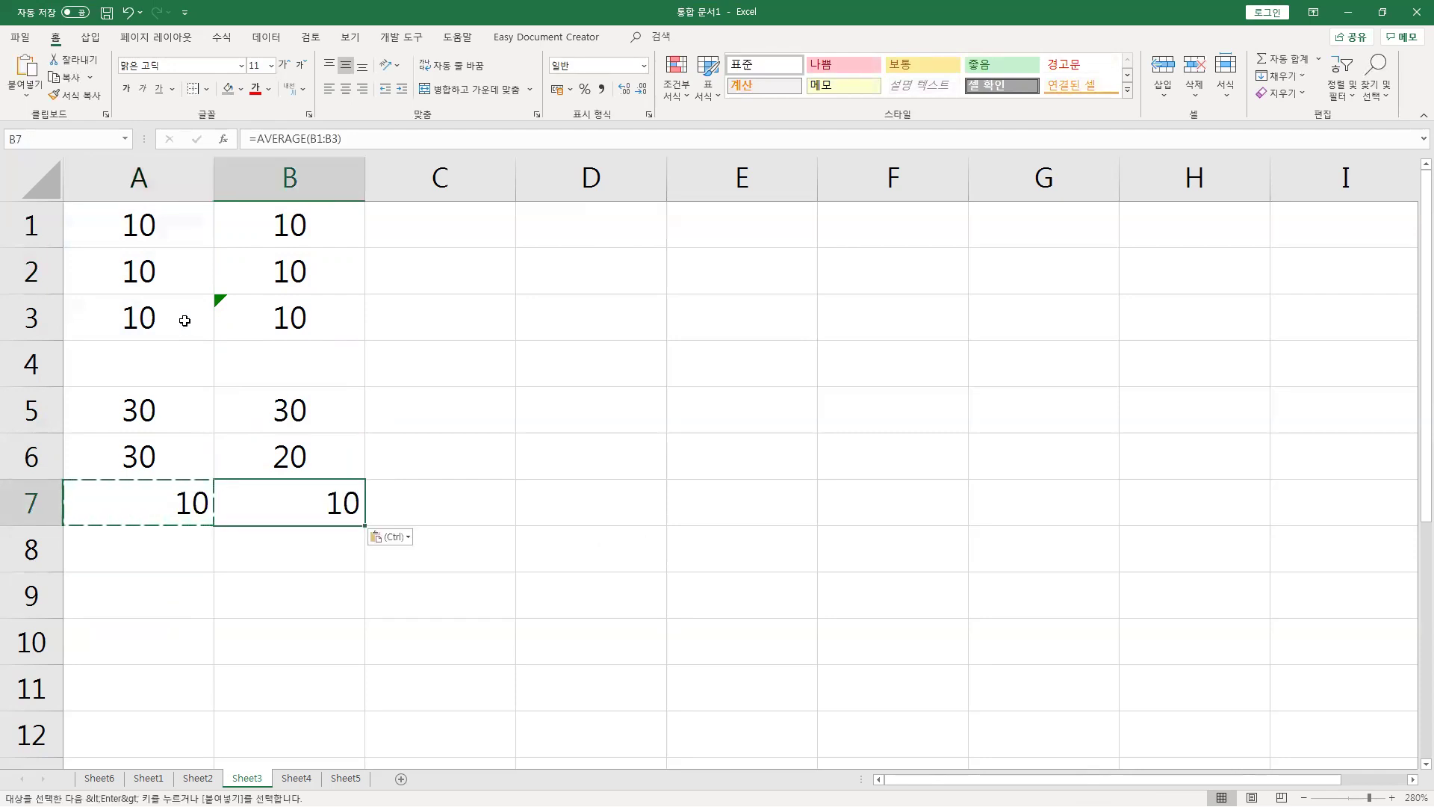
# Examine the average formulas in A7 and B7 and the source entries in B2 and B3.
pyautogui.press('Left')
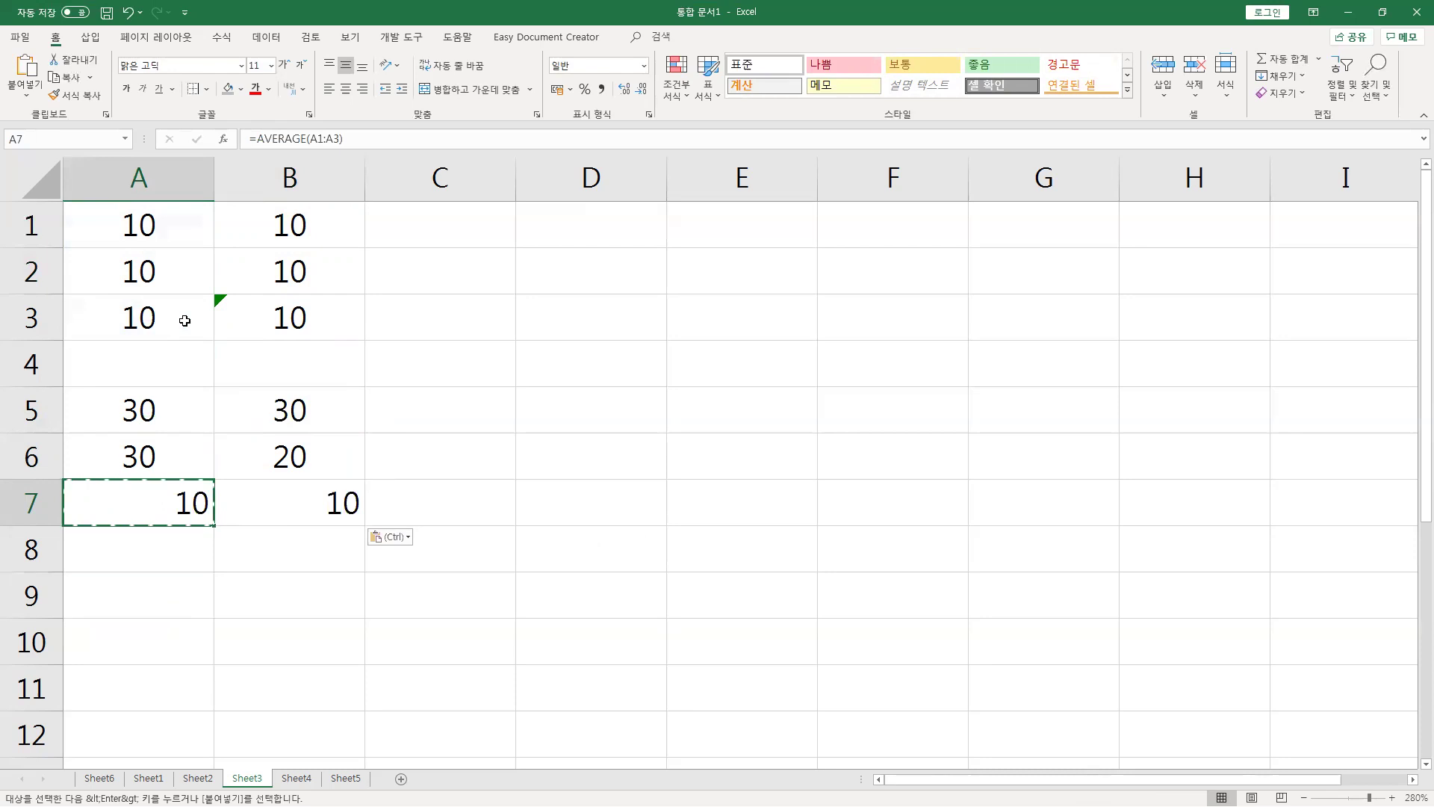
pyautogui.click(260, 497)
pyautogui.click(288, 278)
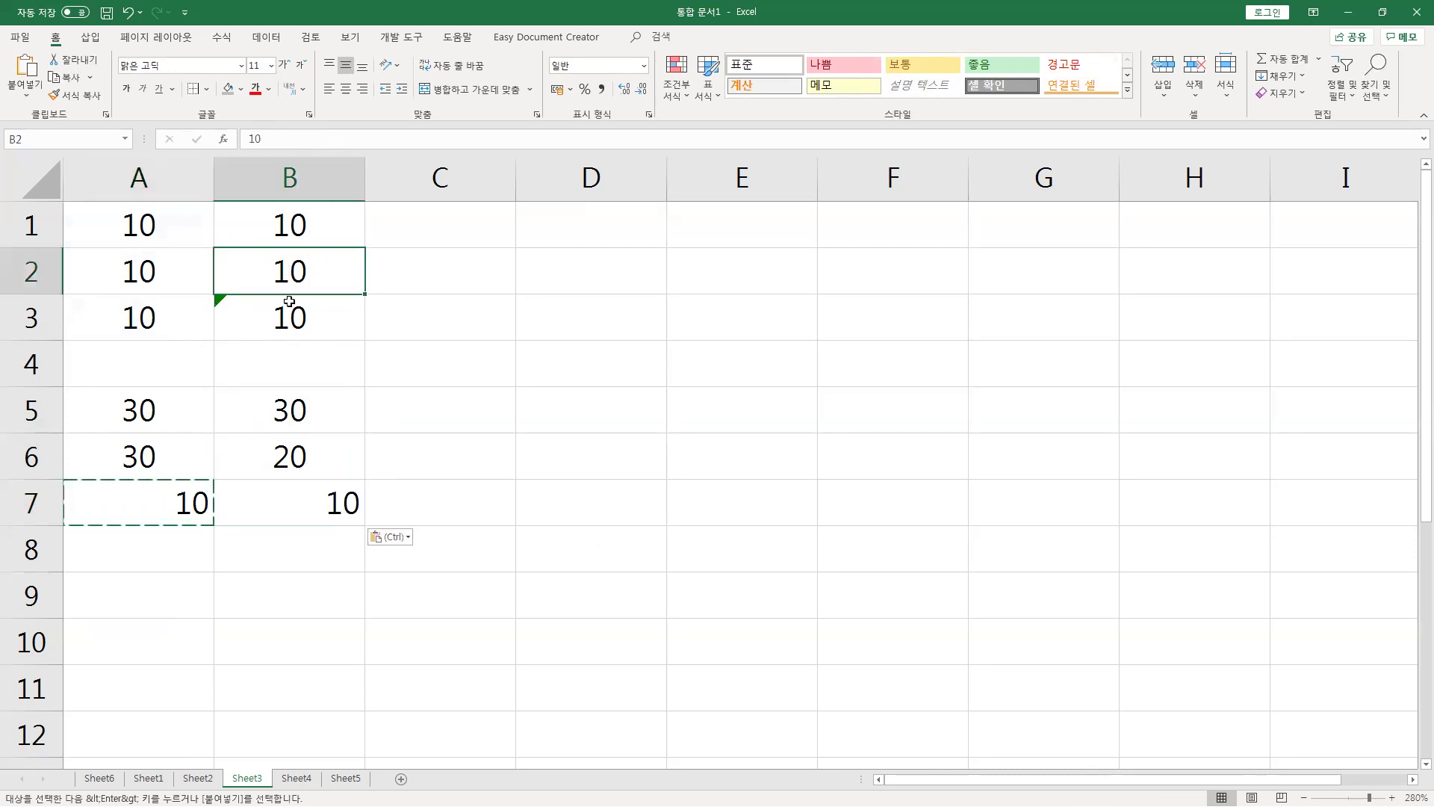
pyautogui.click(286, 328)
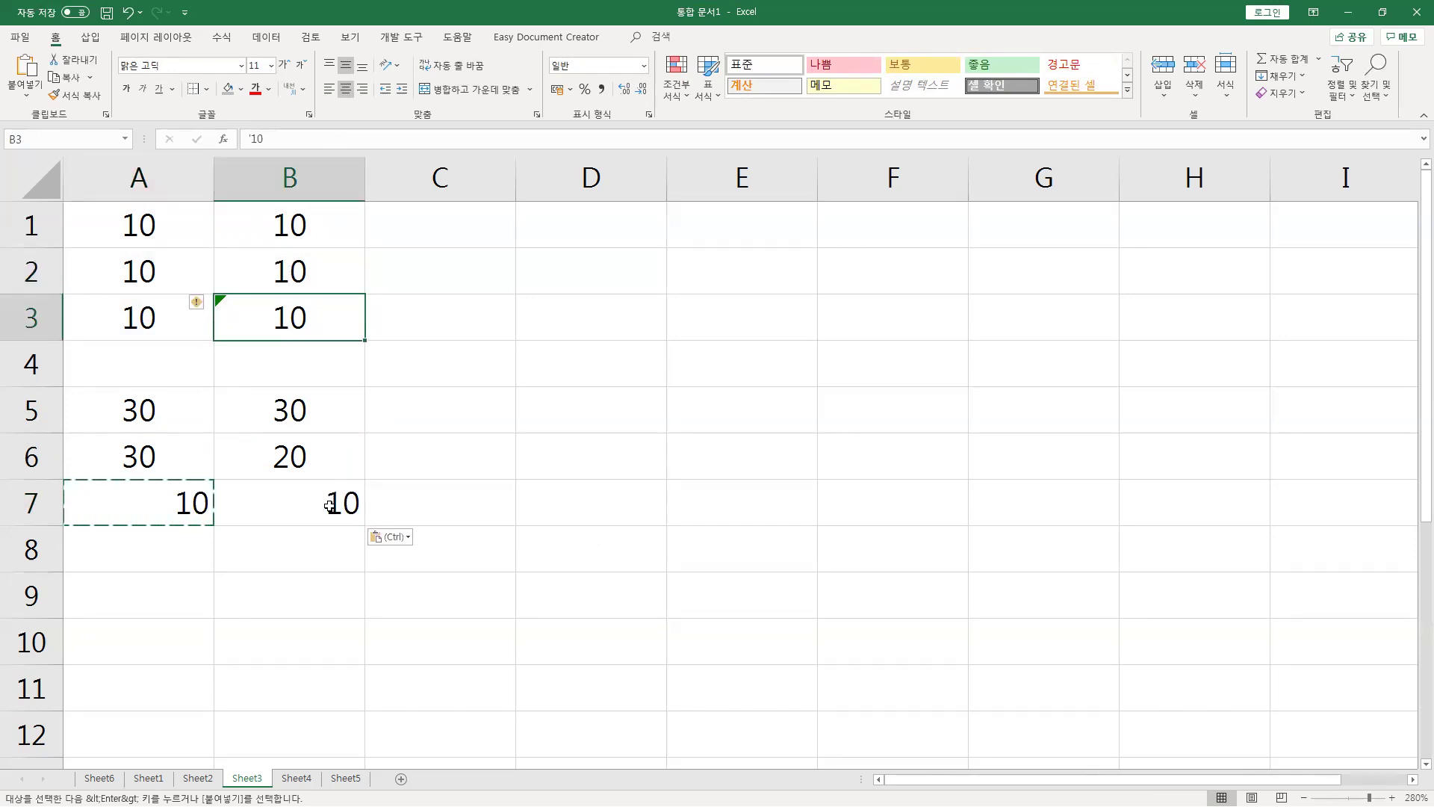
# Center-align the average results in A7:B7.
pyautogui.moveTo(189, 503); pyautogui.dragTo(329, 506)
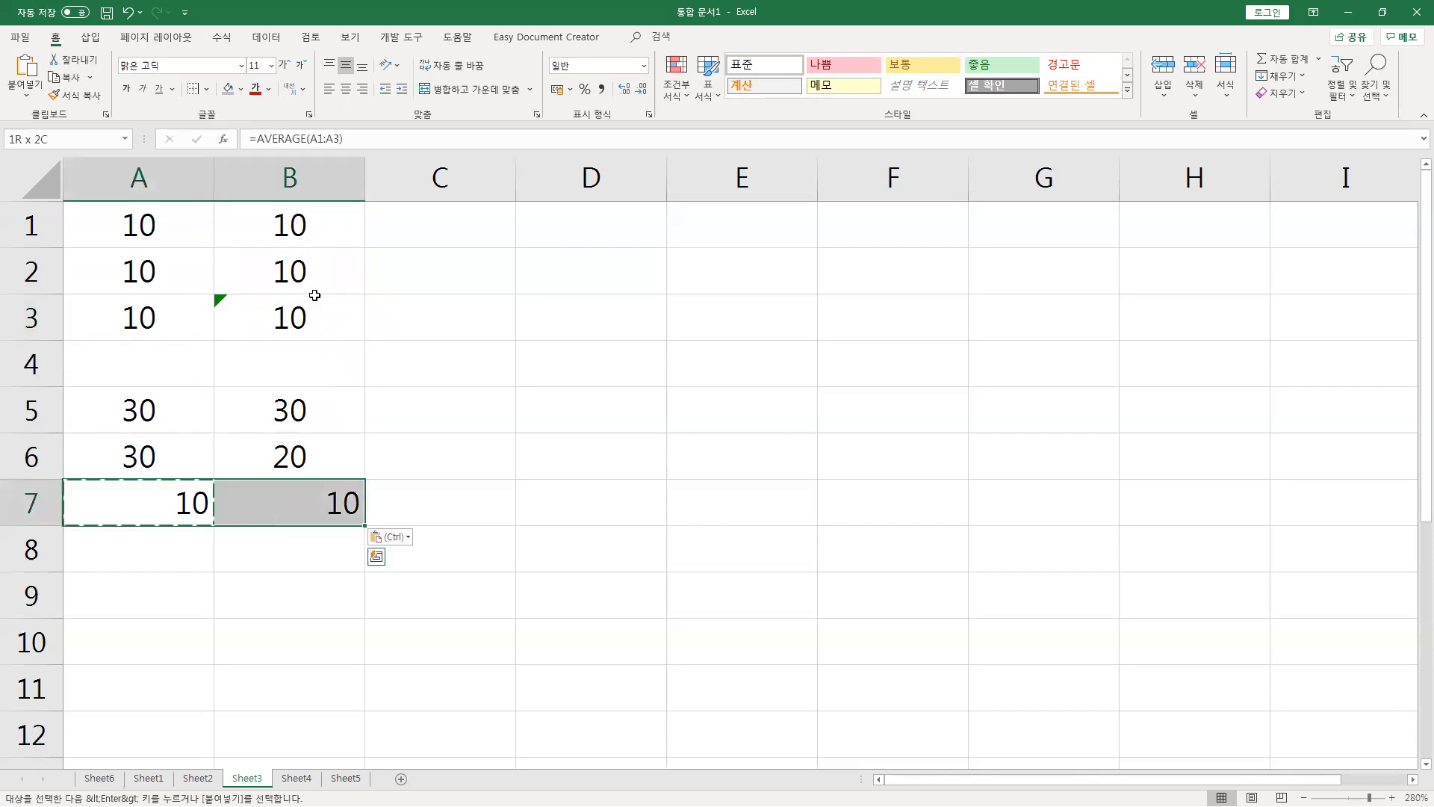
pyautogui.hotkey('ctrl', 'z')
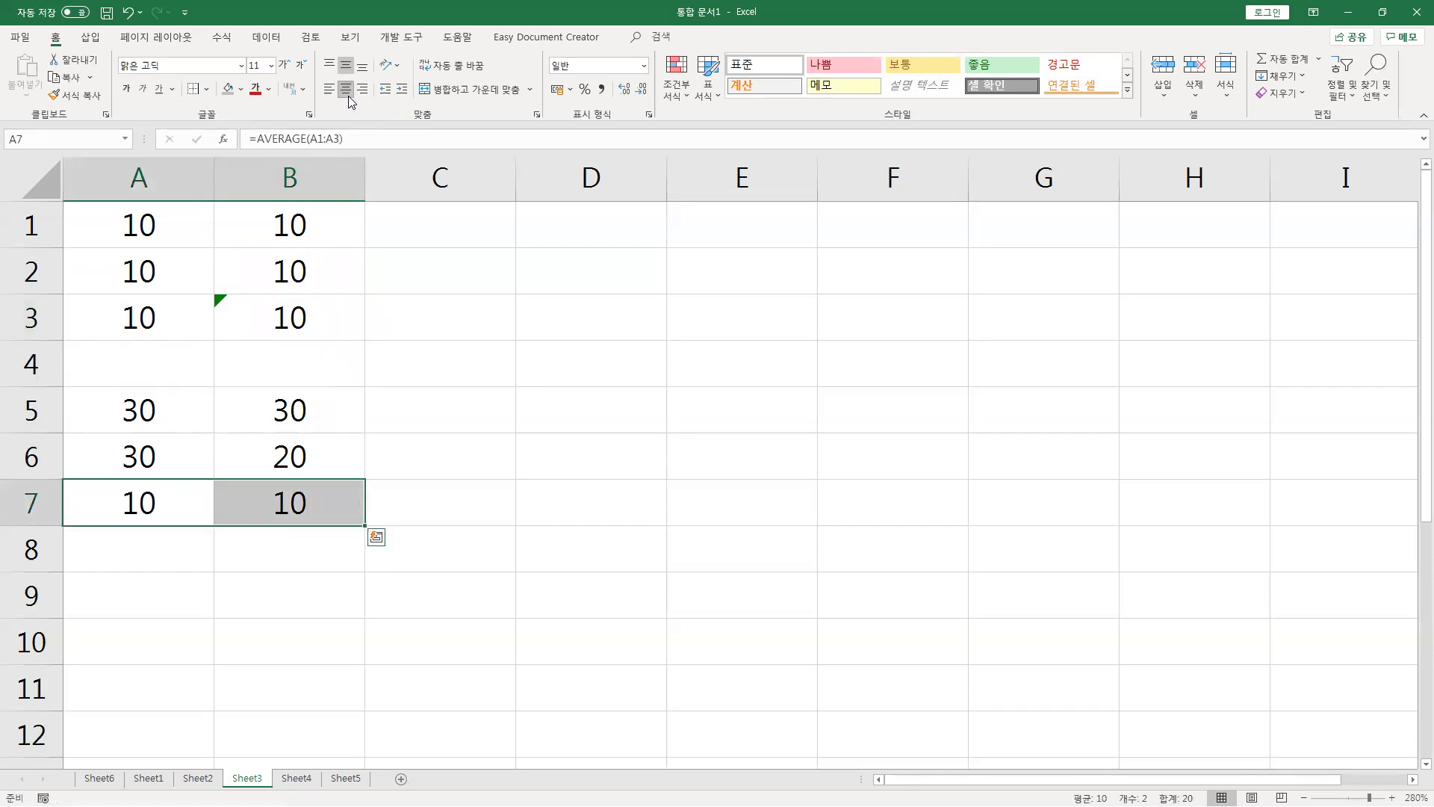
# Set the values in cells A3 and B3 to 5.
pyautogui.click(183, 327)
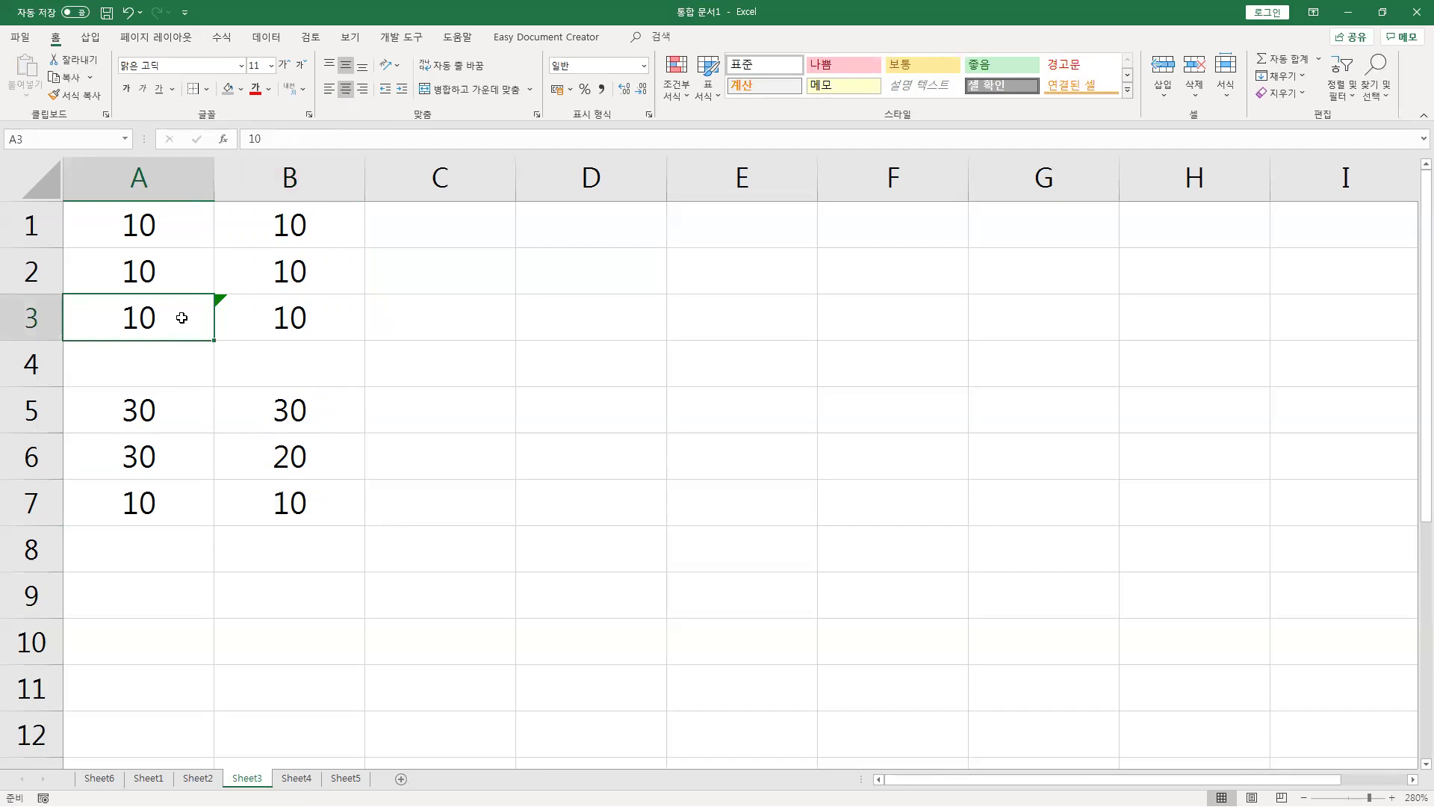
pyautogui.write('5')
pyautogui.press('Tab')
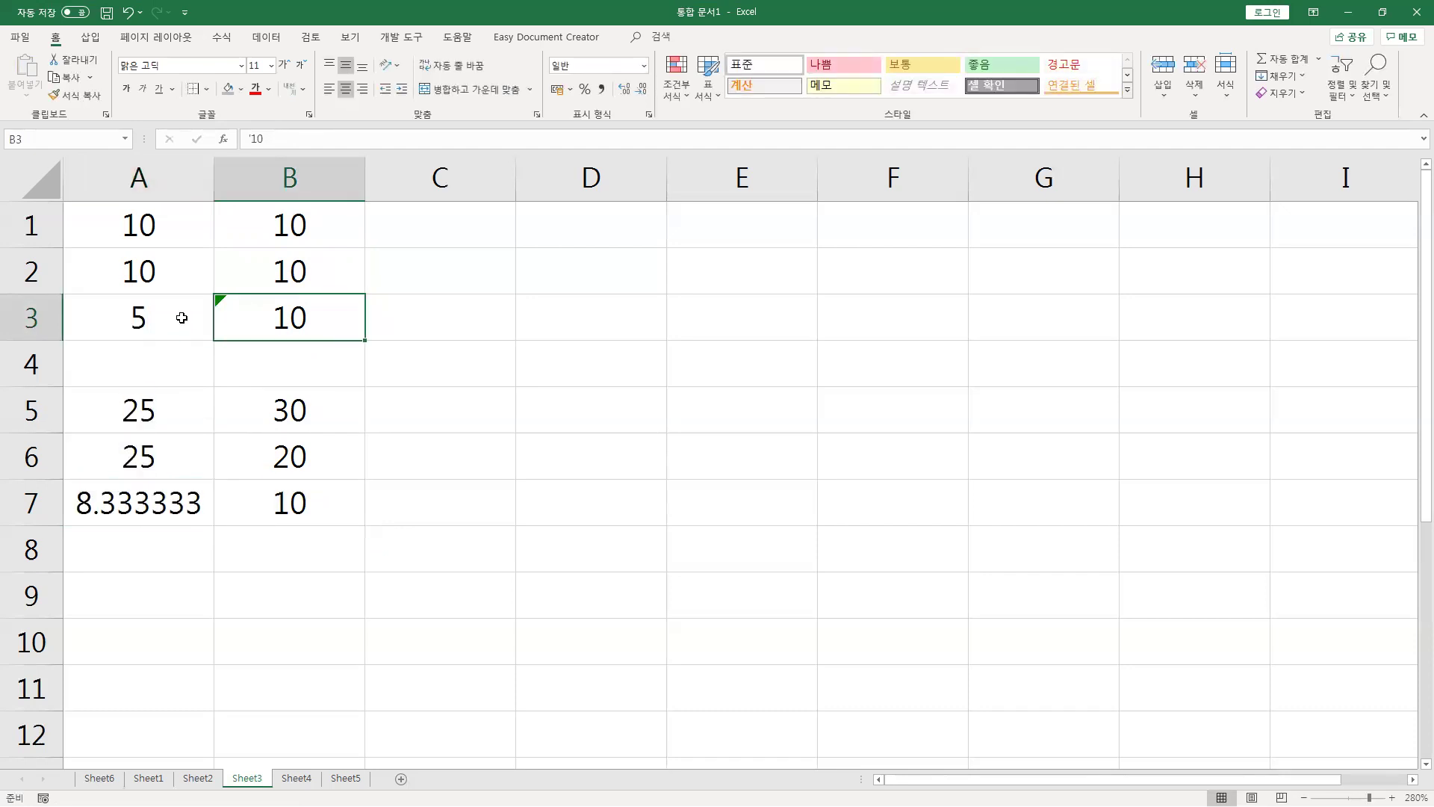
pyautogui.write('5')
pyautogui.press('Return')
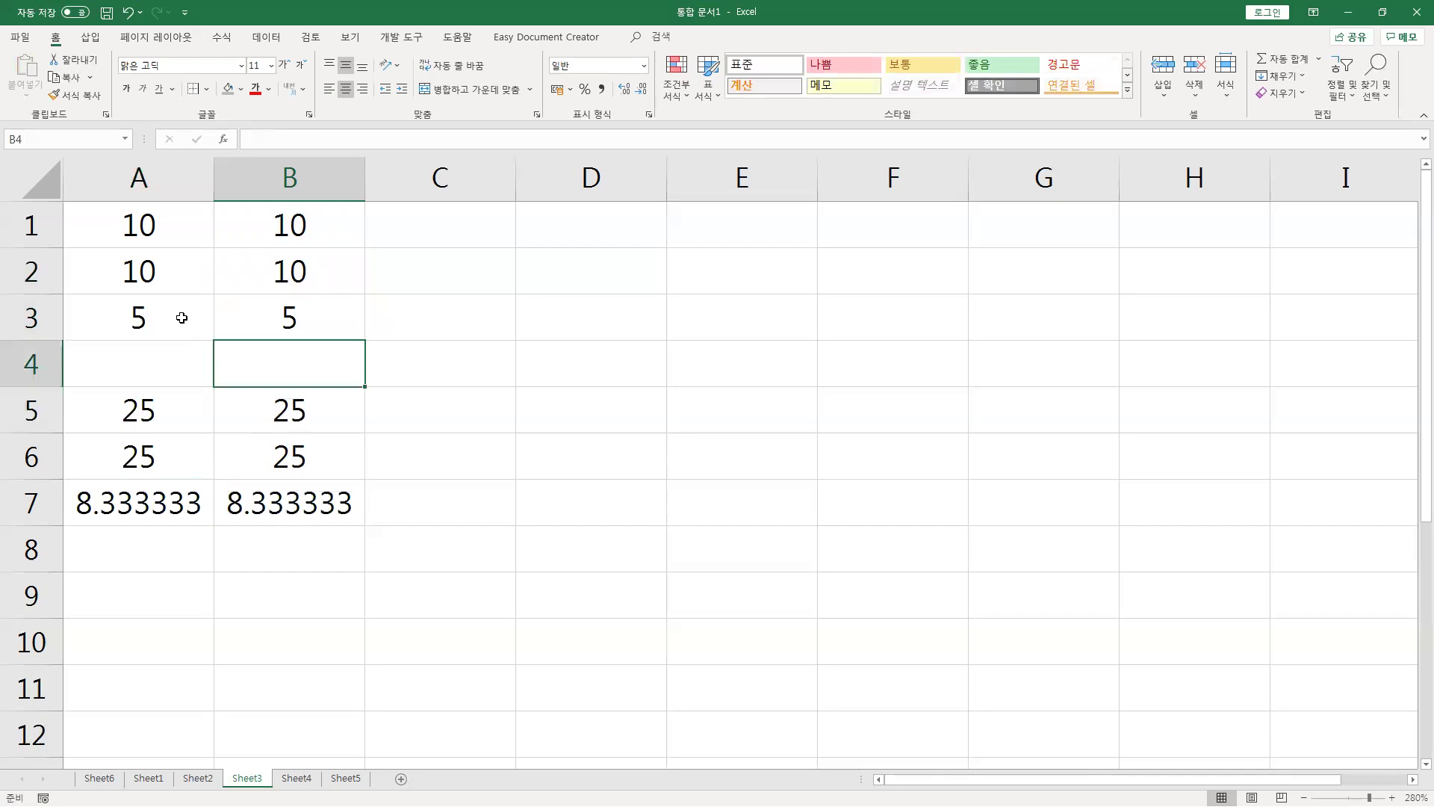
# Store the 5 in B3 as text with a leading apostrophe and check the averages in A7:B7.
pyautogui.press('Up')
pyautogui.doubleClick(263, 323)
pyautogui.press('Home')
pyautogui.write("'")
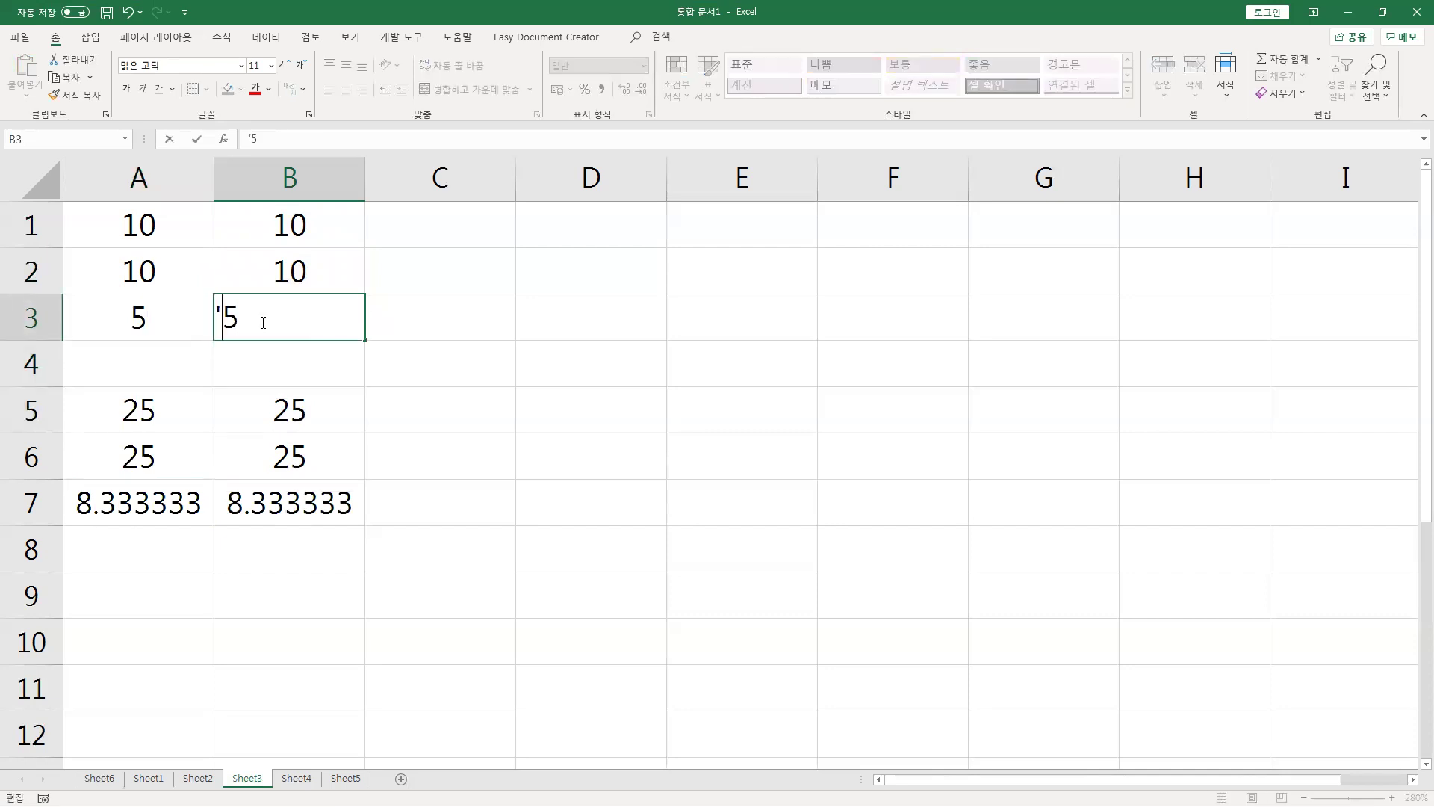
pyautogui.press('Return')
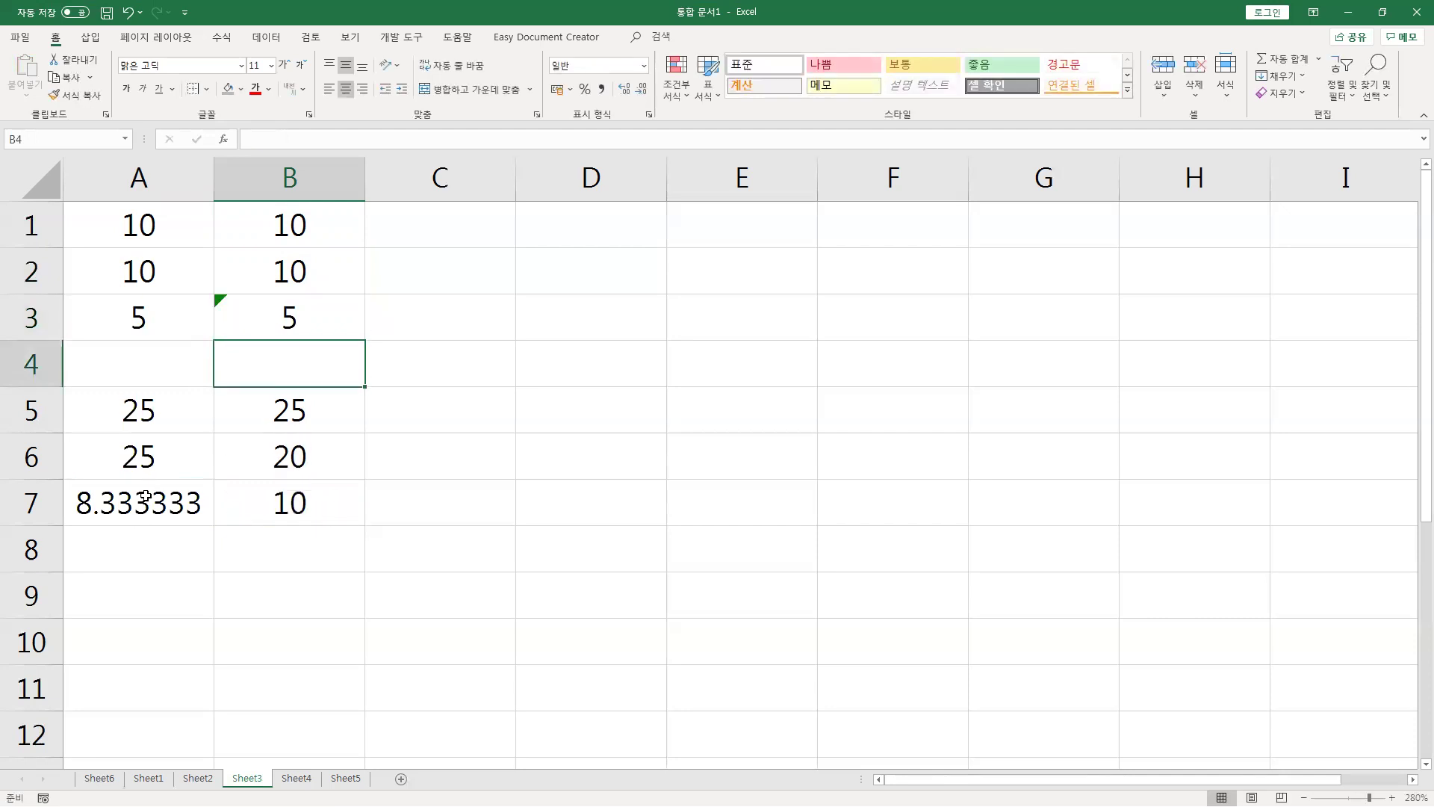
pyautogui.moveTo(144, 498); pyautogui.dragTo(246, 506)
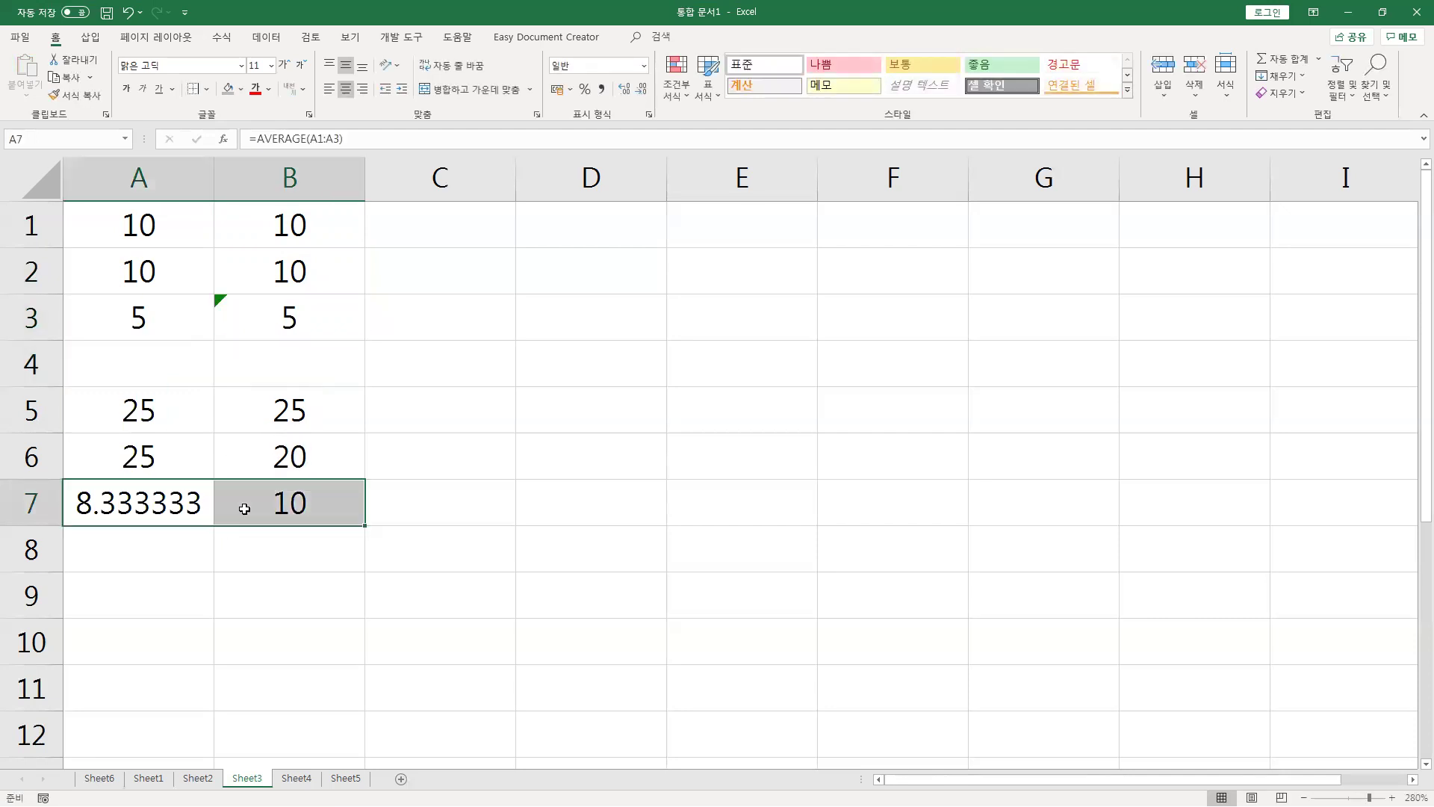
# Undo the value changes made in A3 and B3.
pyautogui.click(155, 330)
pyautogui.hotkey('ctrl', 'z')
pyautogui.hotkey('ctrl', 'y')
pyautogui.hotkey('ctrl', 'y')
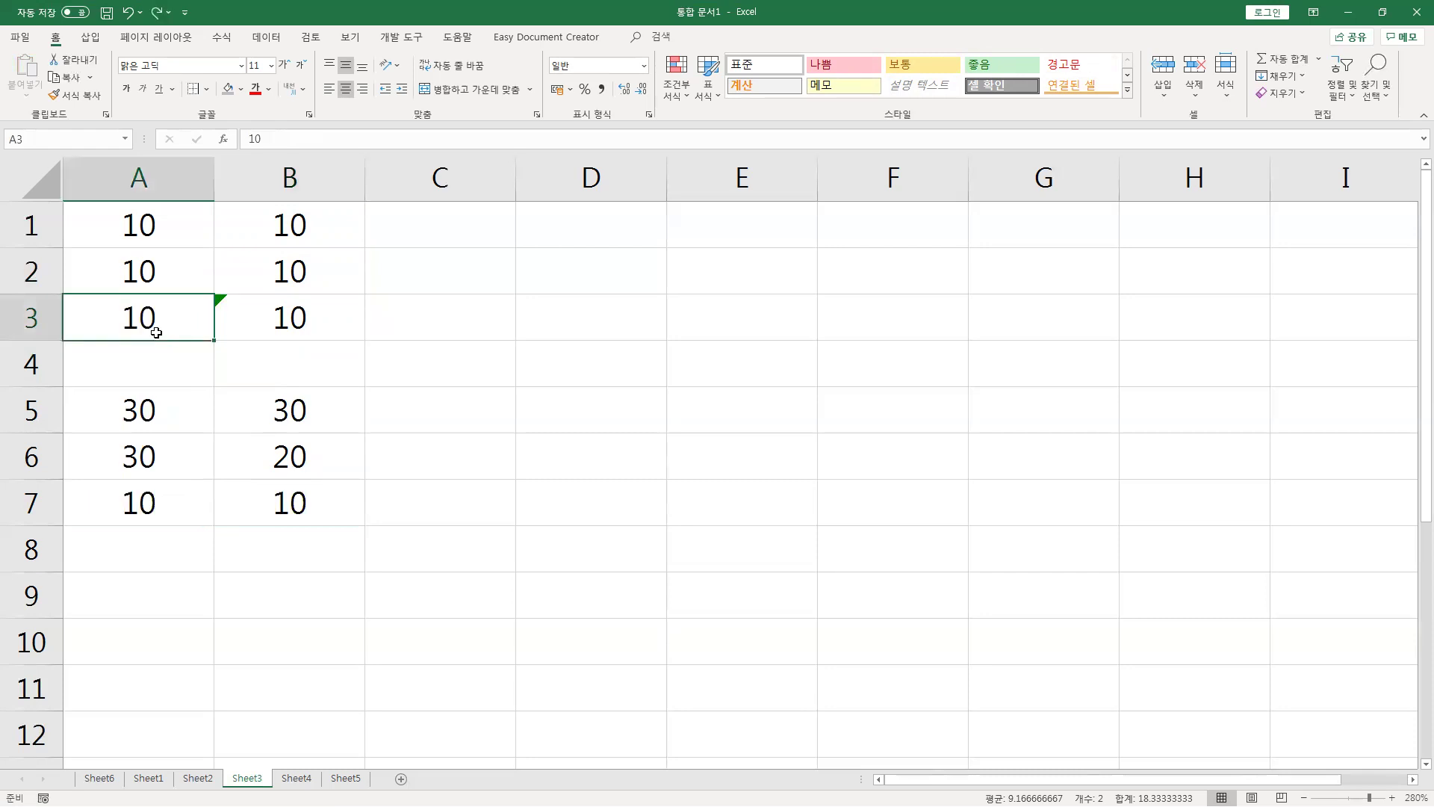
# Compare the source entries in A1:A3 and B1:B3 with the AVERAGE formula in A7.
pyautogui.click(271, 327)
pyautogui.click(173, 334)
pyautogui.moveTo(164, 219); pyautogui.dragTo(164, 329)
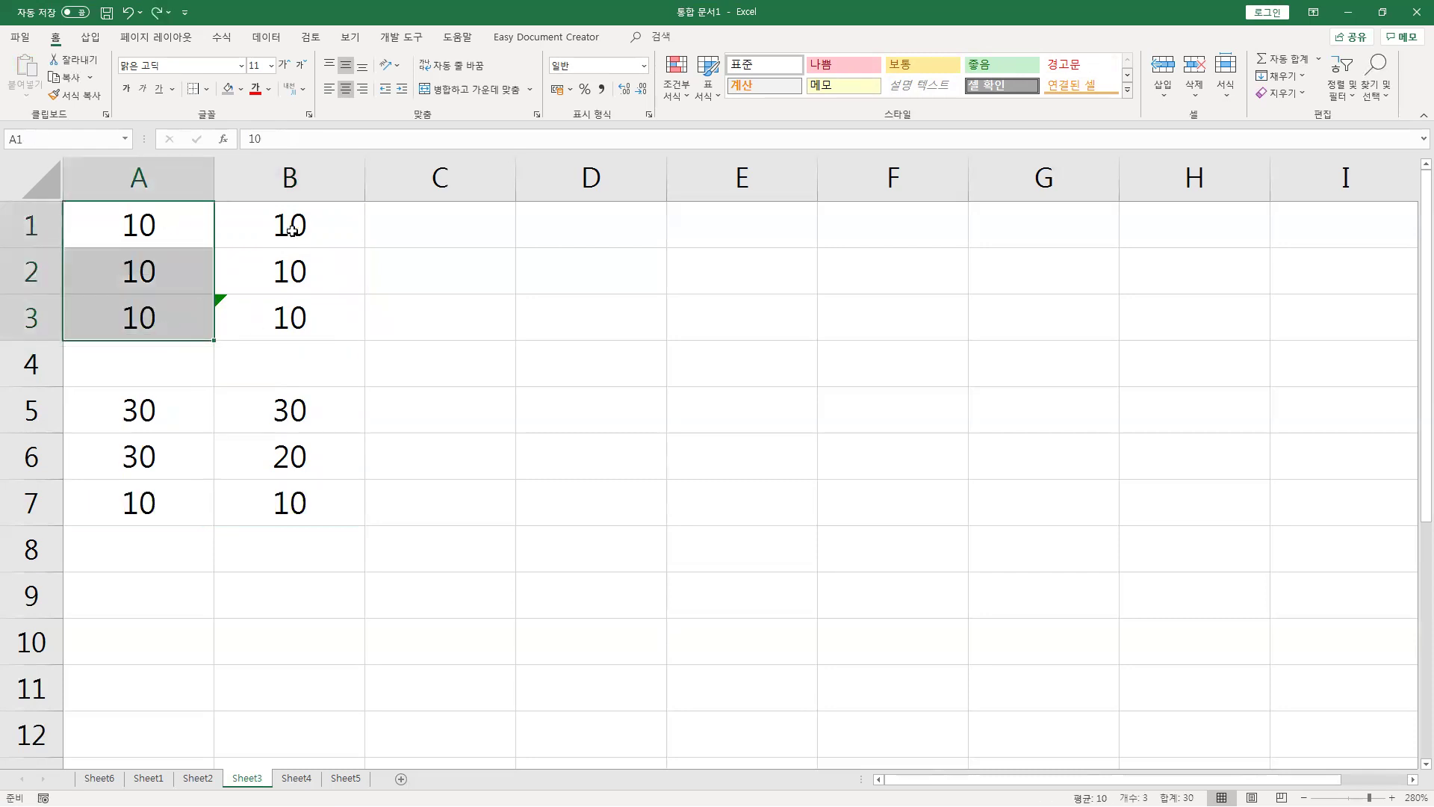
pyautogui.click(263, 313)
pyautogui.moveTo(294, 226); pyautogui.dragTo(289, 272)
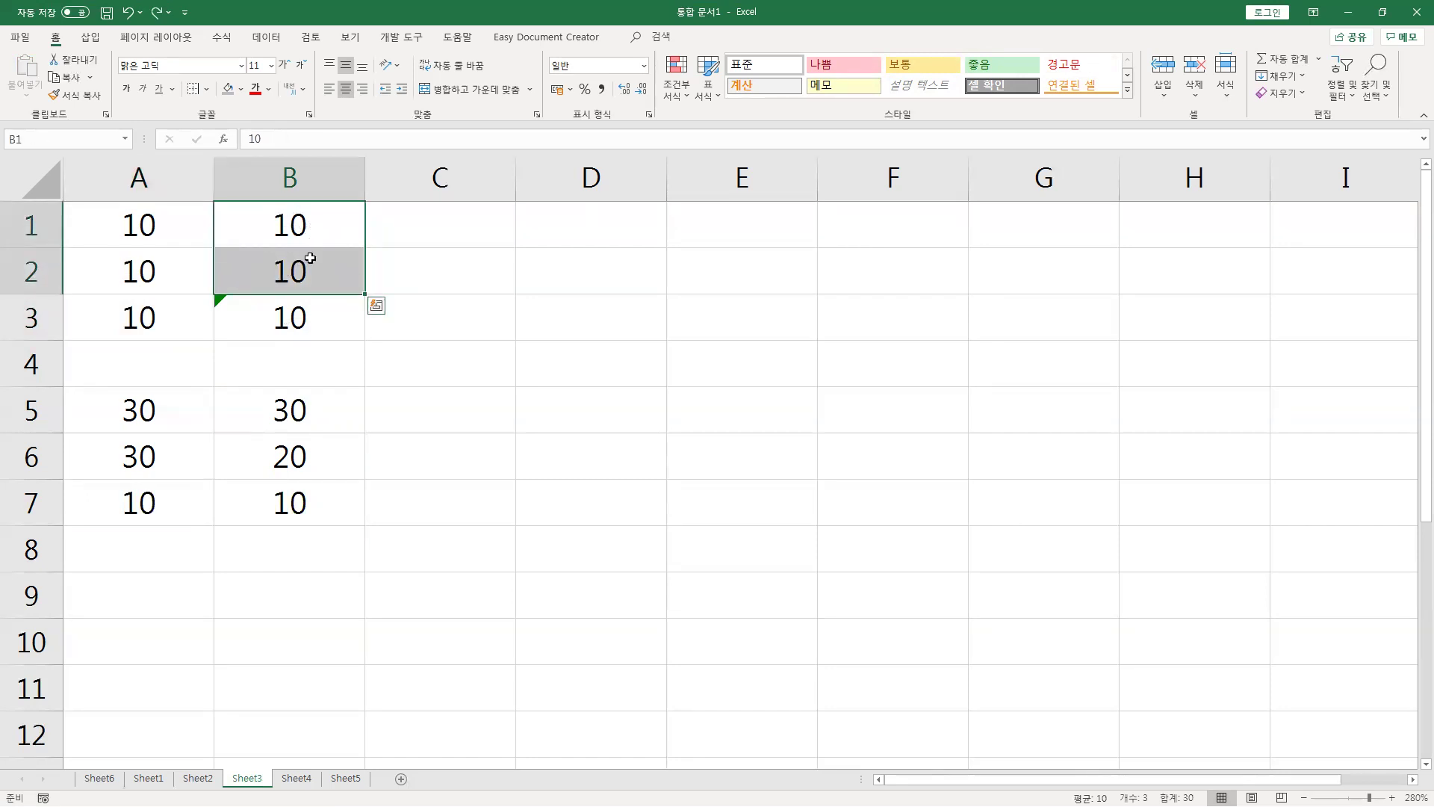
pyautogui.click(167, 505)
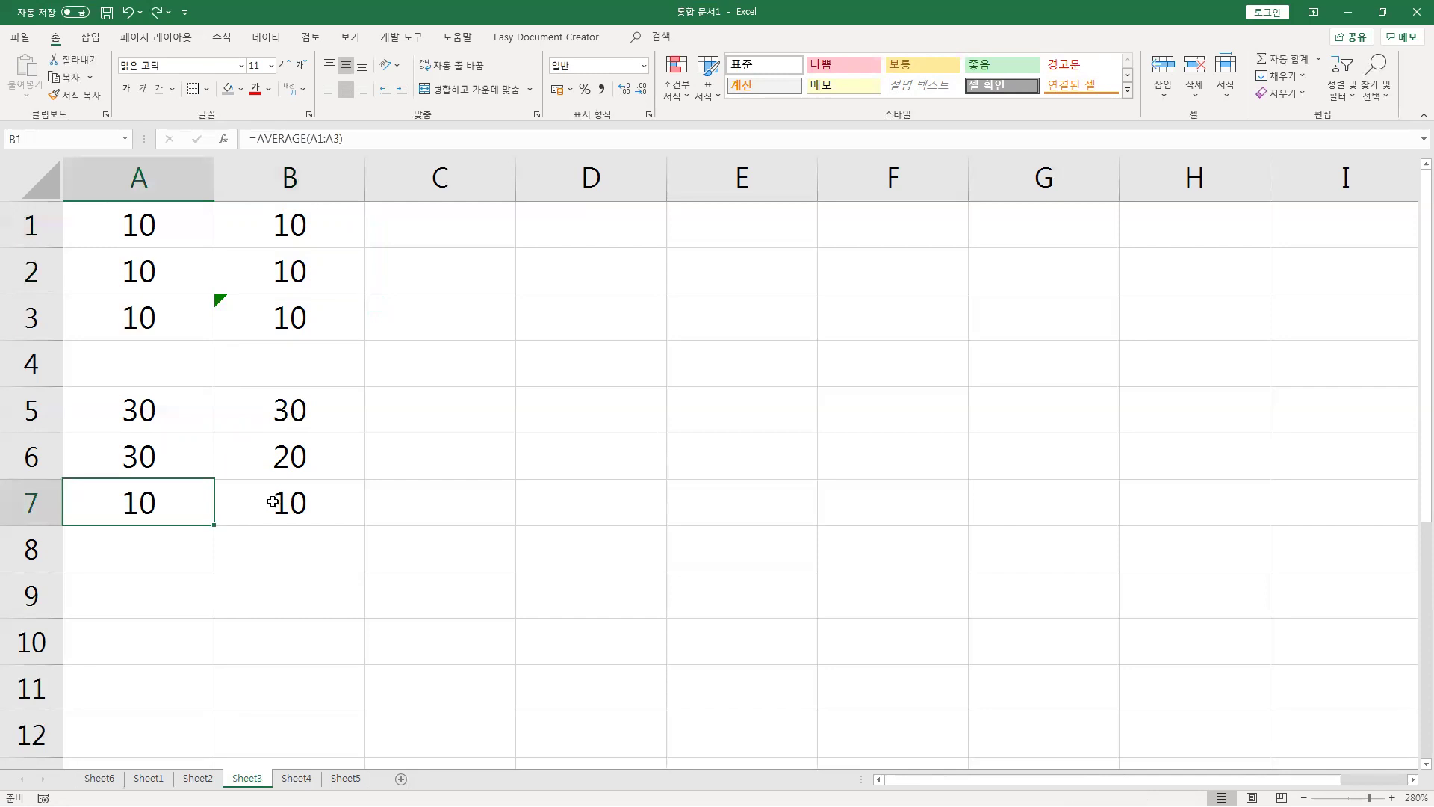
# Enter 5 as a number in A3 and '5 as text in B3.
pyautogui.click(128, 314)
pyautogui.write('5')
pyautogui.press('Tab')
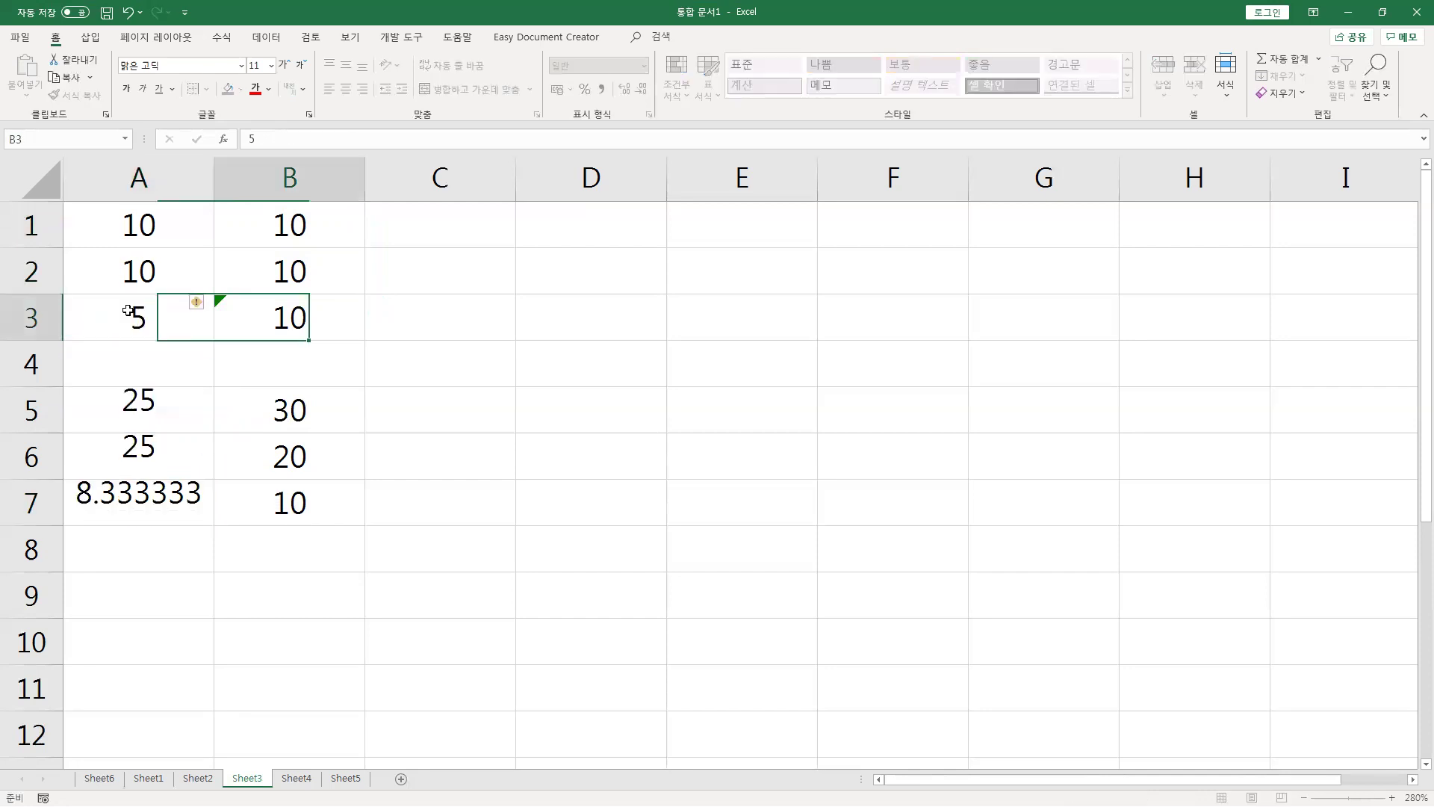
pyautogui.write("'")
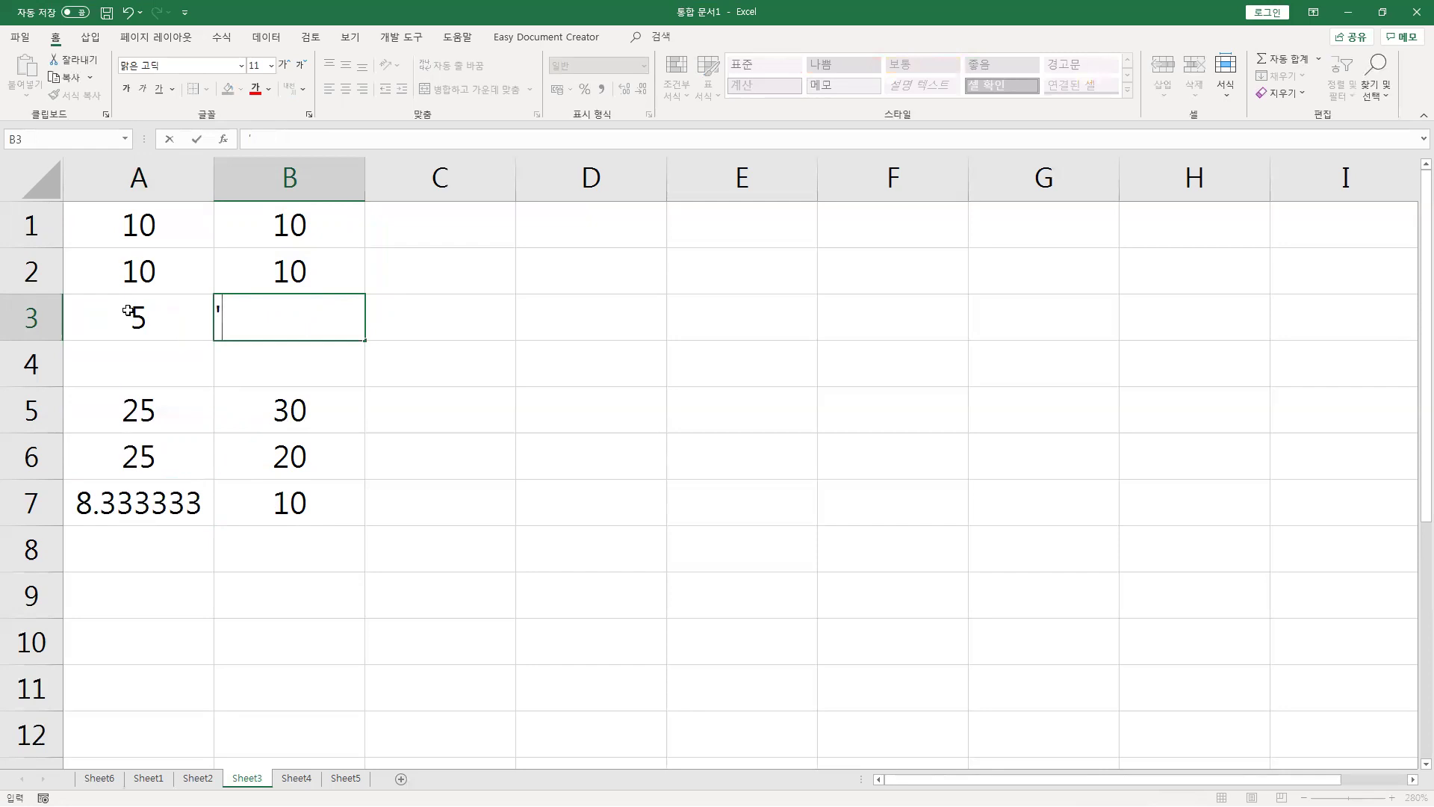
pyautogui.write('5')
pyautogui.press('Return')
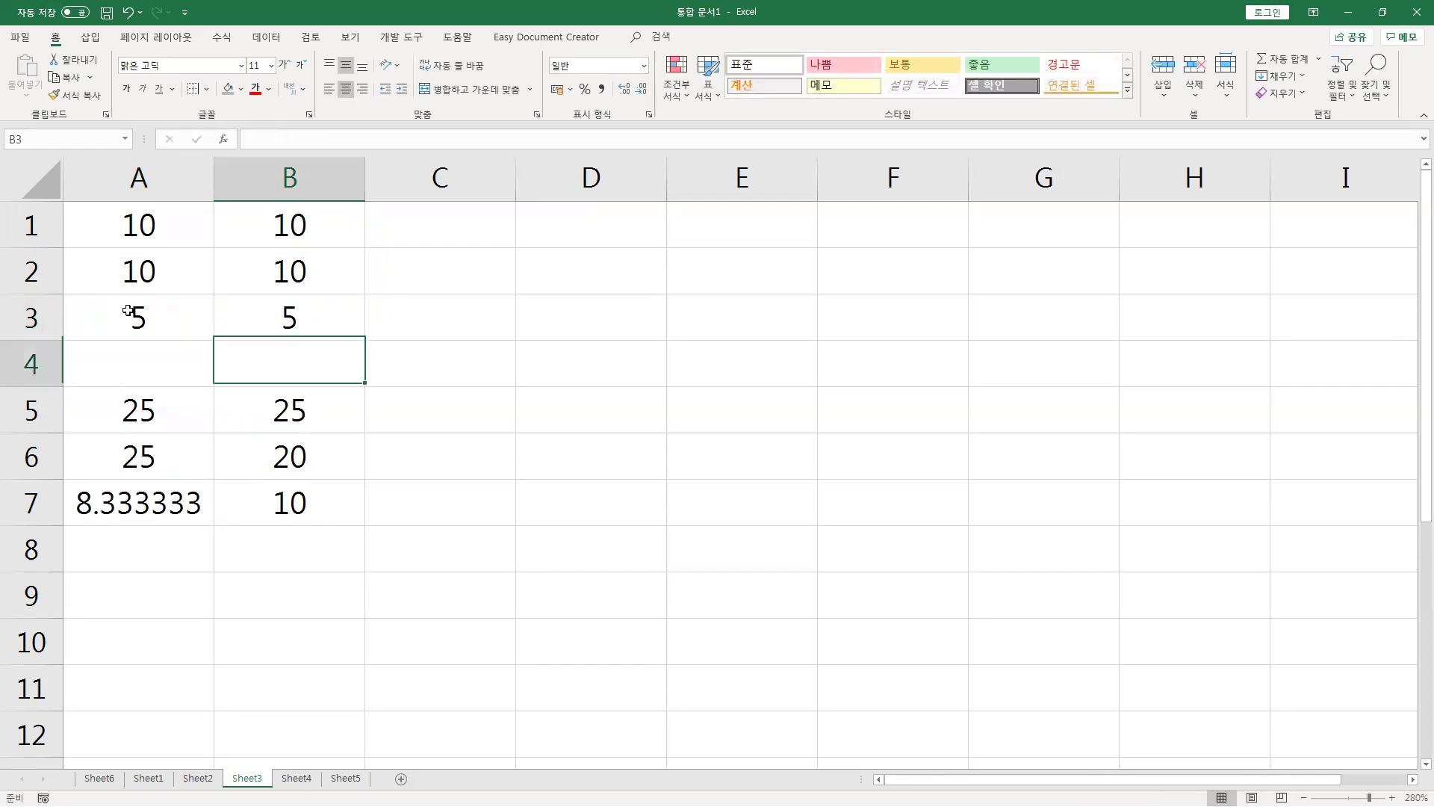
# Examine the averages in A7 and B7 against the column A and column B entries each one counts.
pyautogui.click(175, 486)
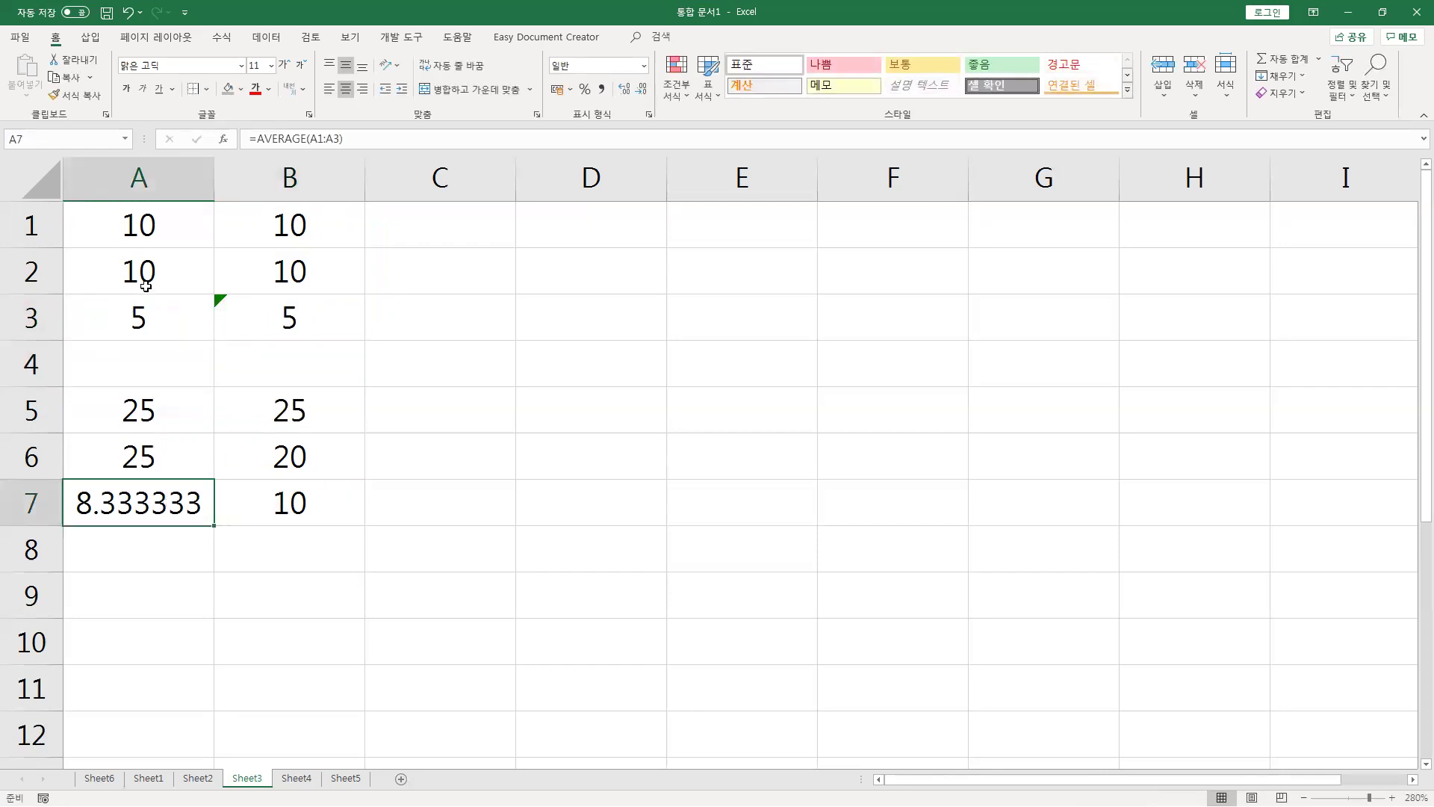
pyautogui.moveTo(152, 235); pyautogui.dragTo(160, 304)
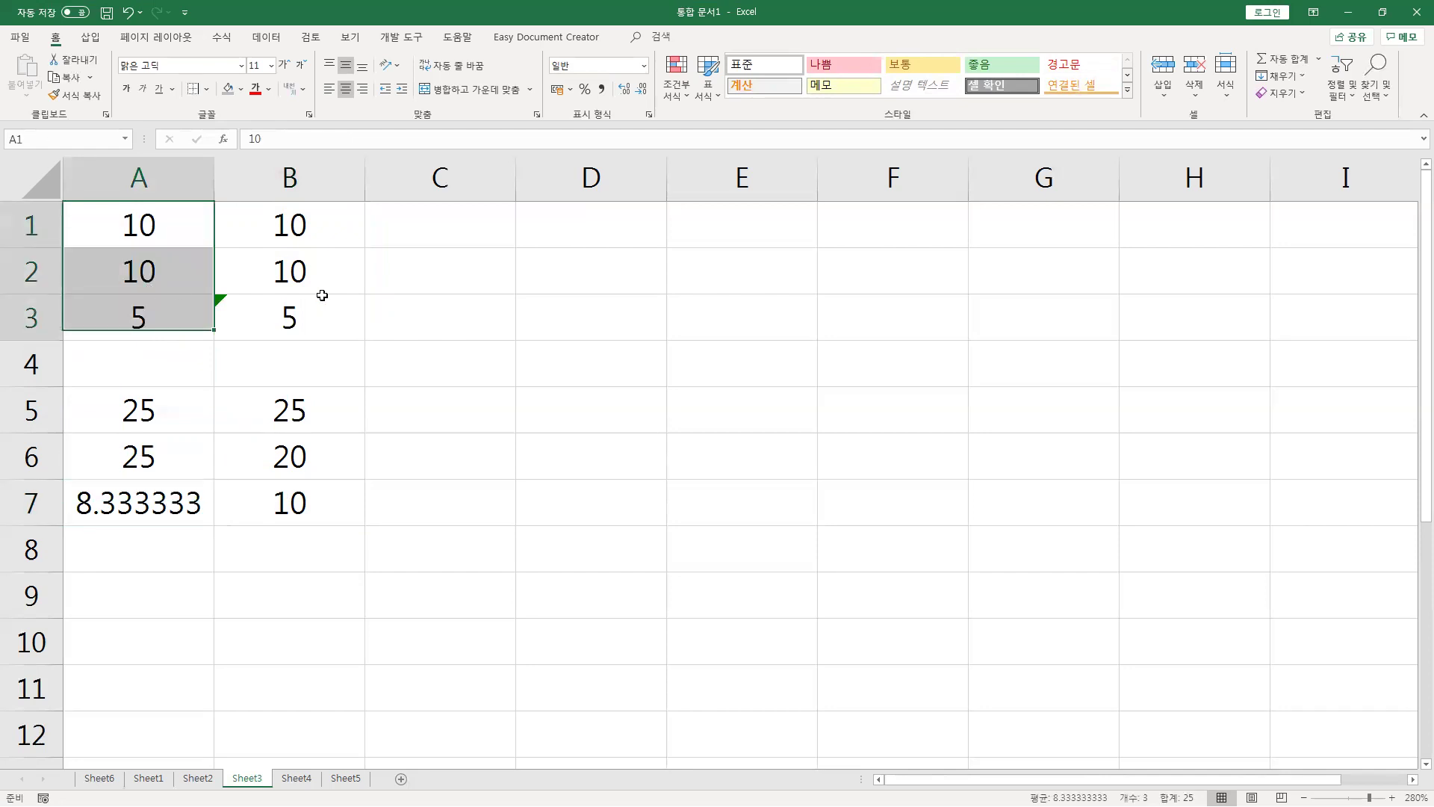
pyautogui.click(316, 505)
pyautogui.moveTo(291, 227); pyautogui.dragTo(285, 263)
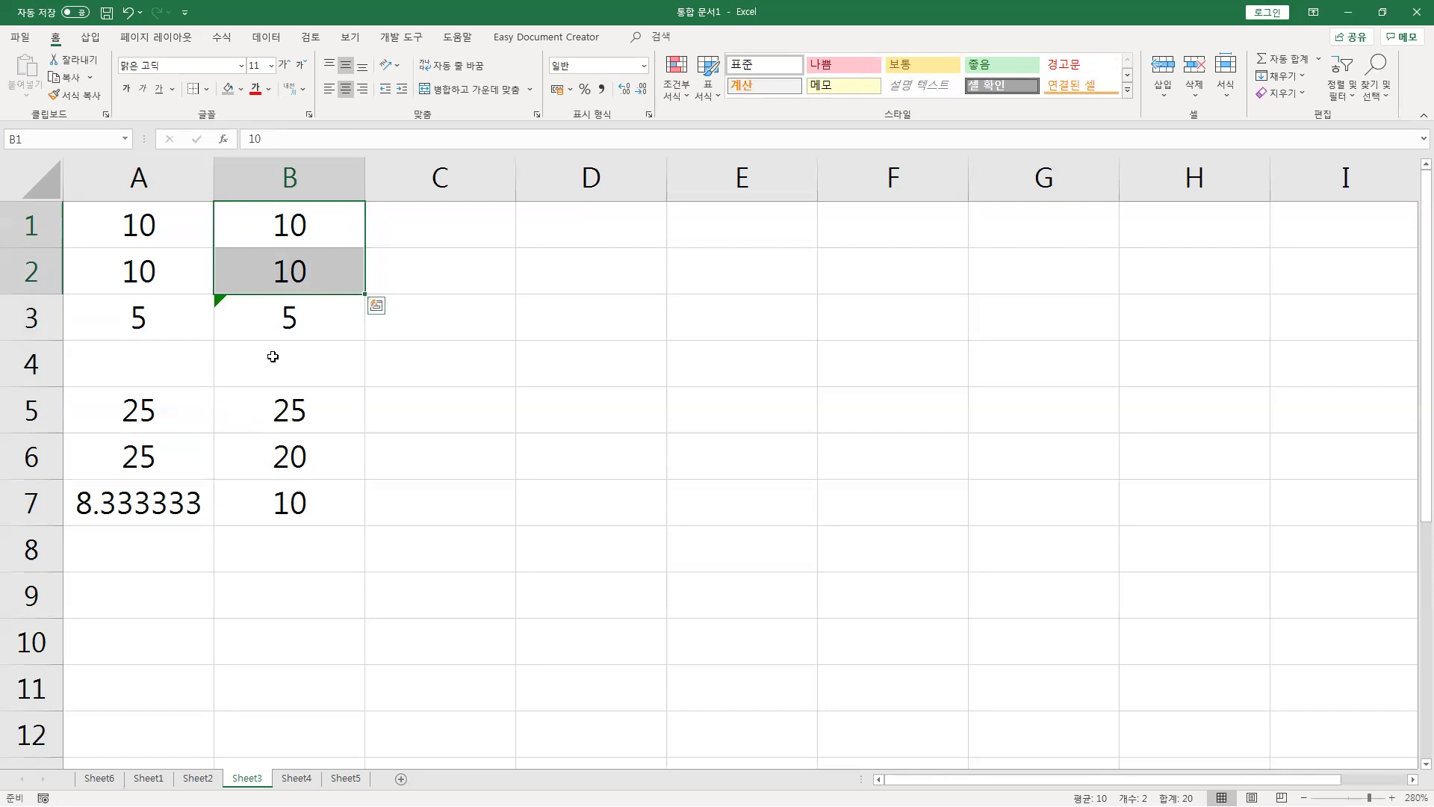
pyautogui.click(228, 312)
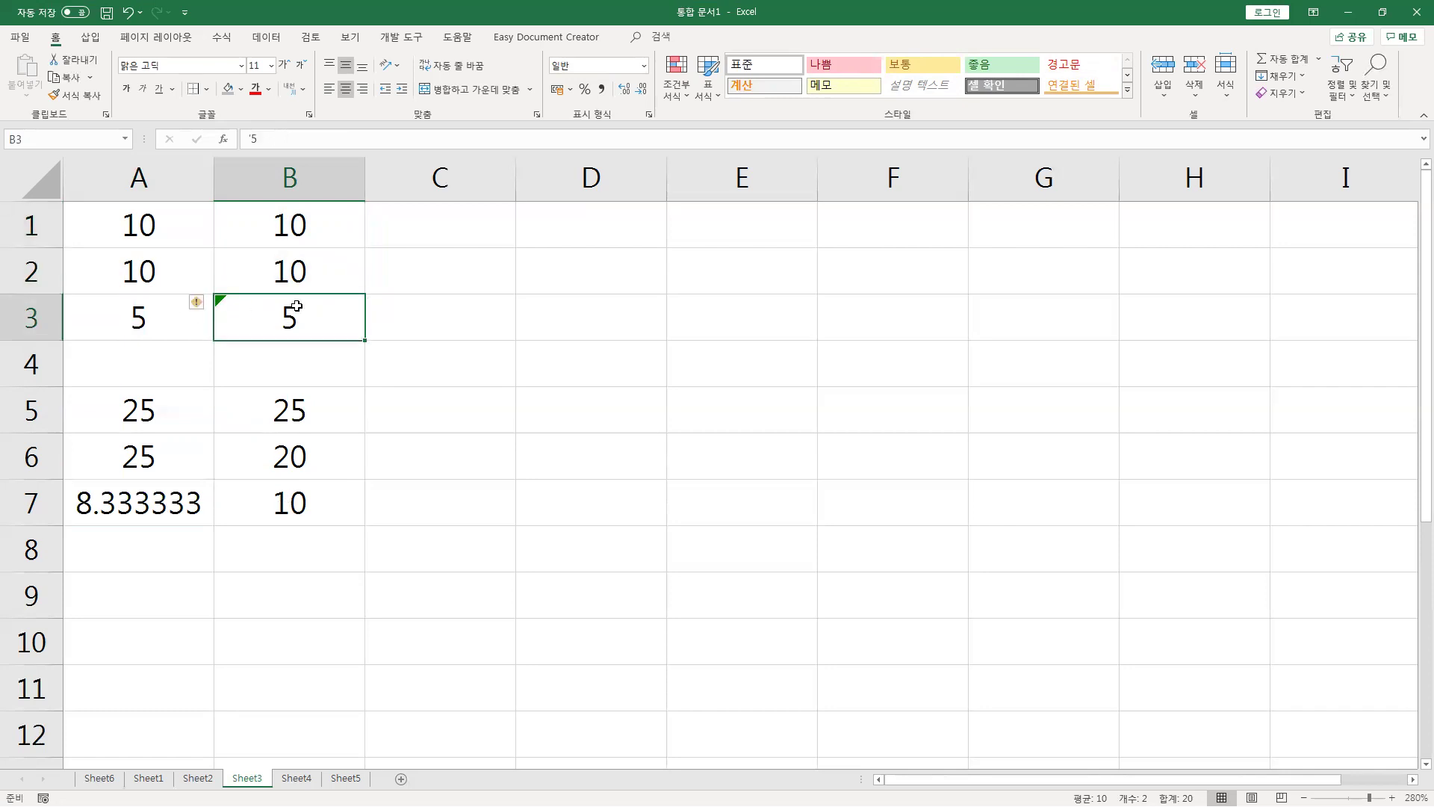
pyautogui.click(280, 257)
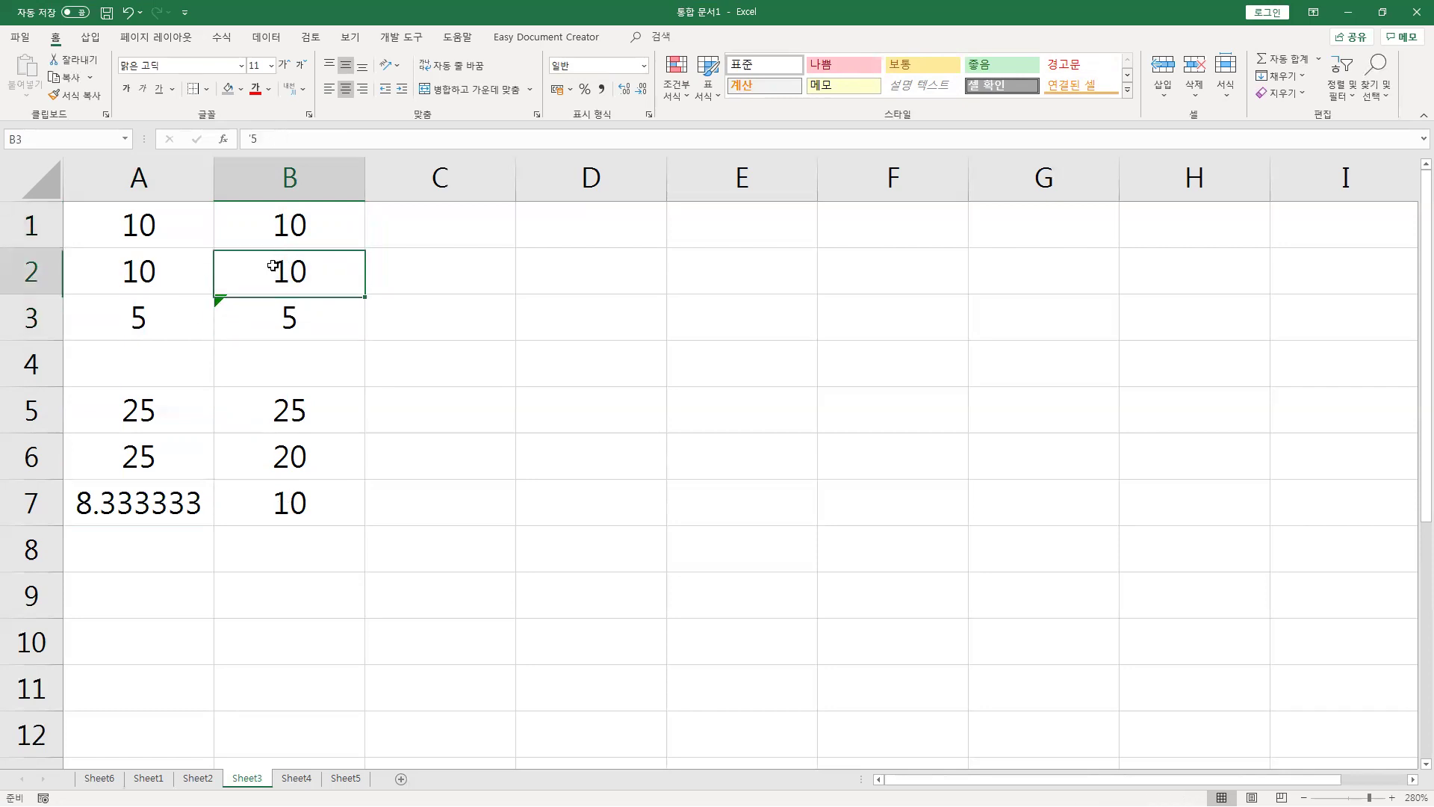
# Ignore the number-stored-as-text error on B3, and undo that choice.
pyautogui.click(271, 315)
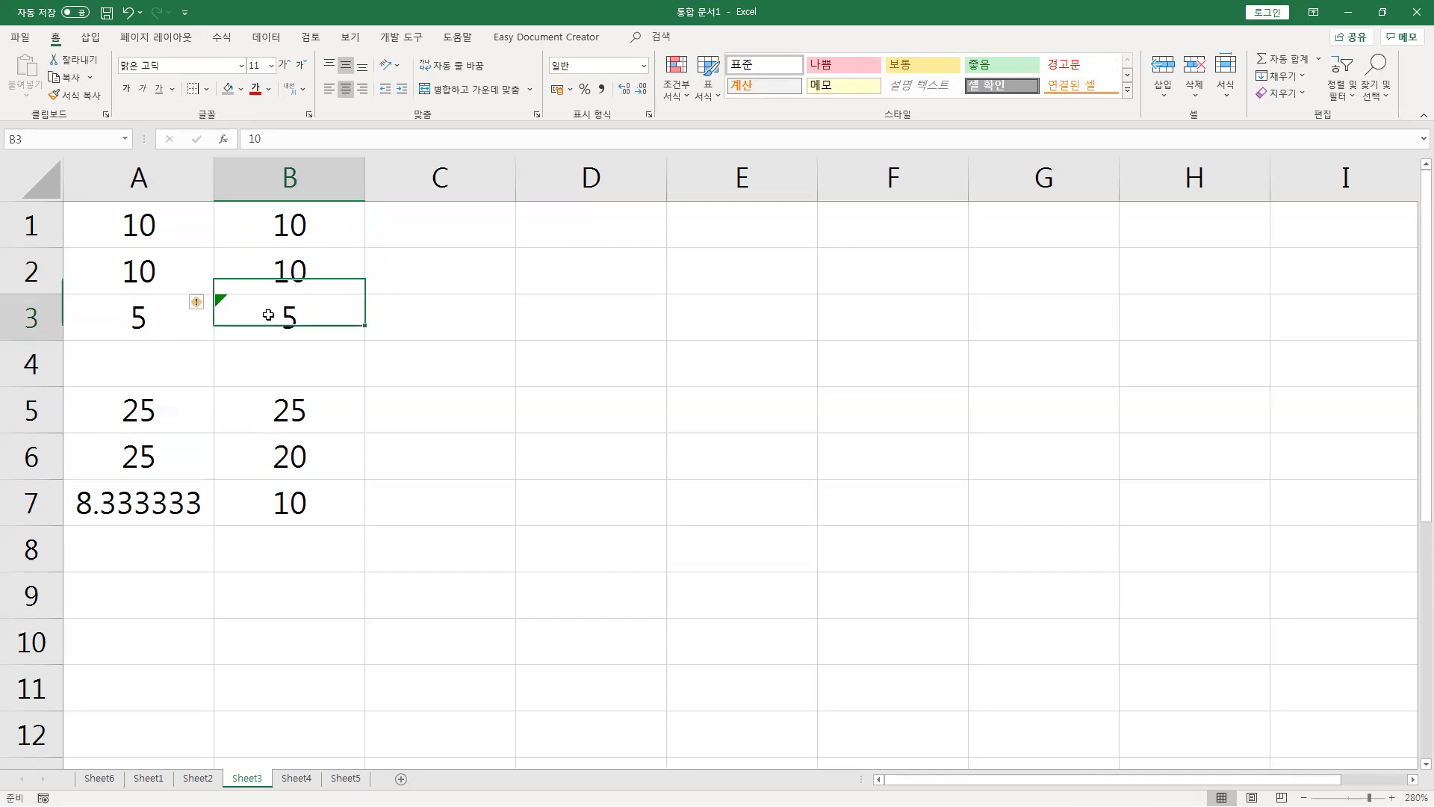
pyautogui.moveTo(203, 312)
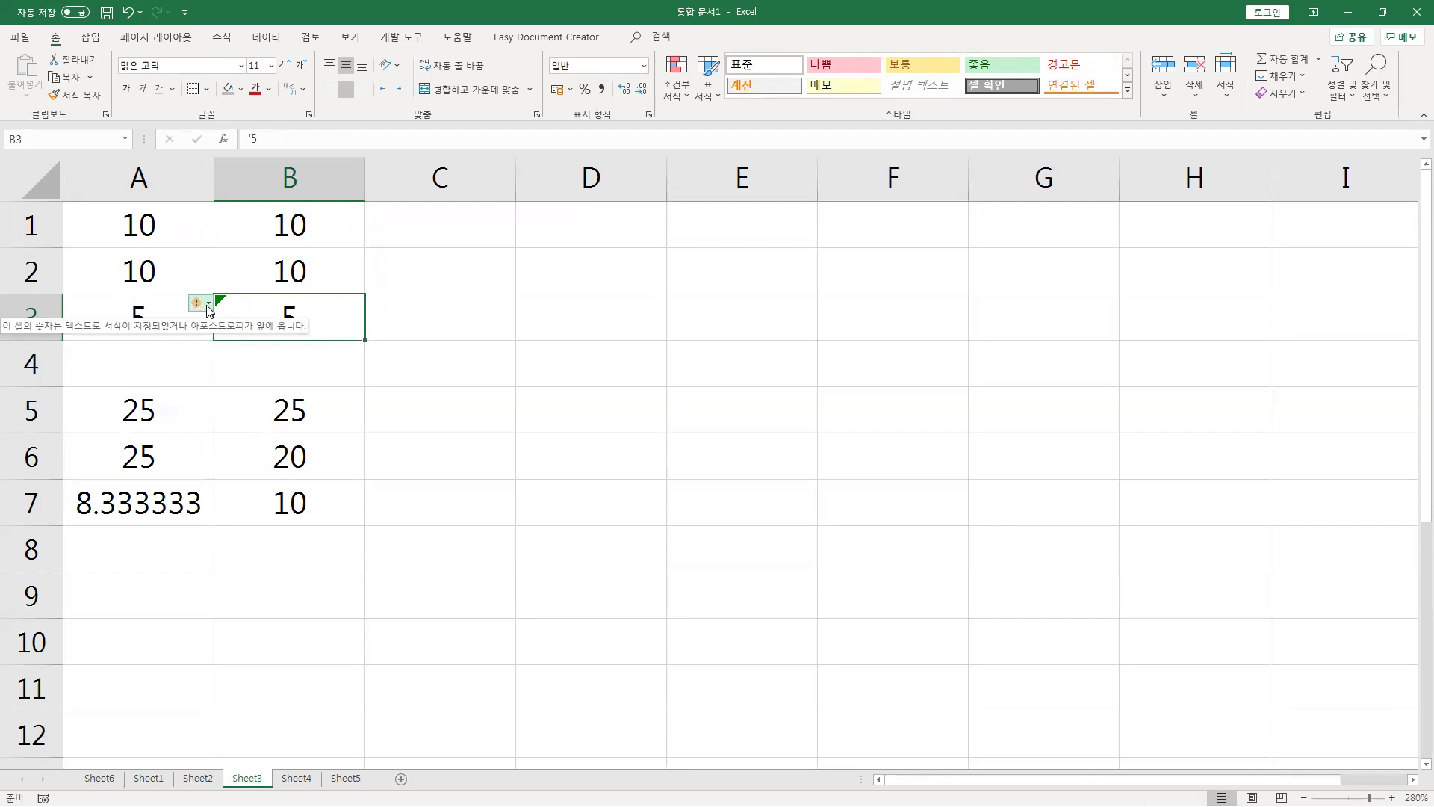
pyautogui.click(207, 306)
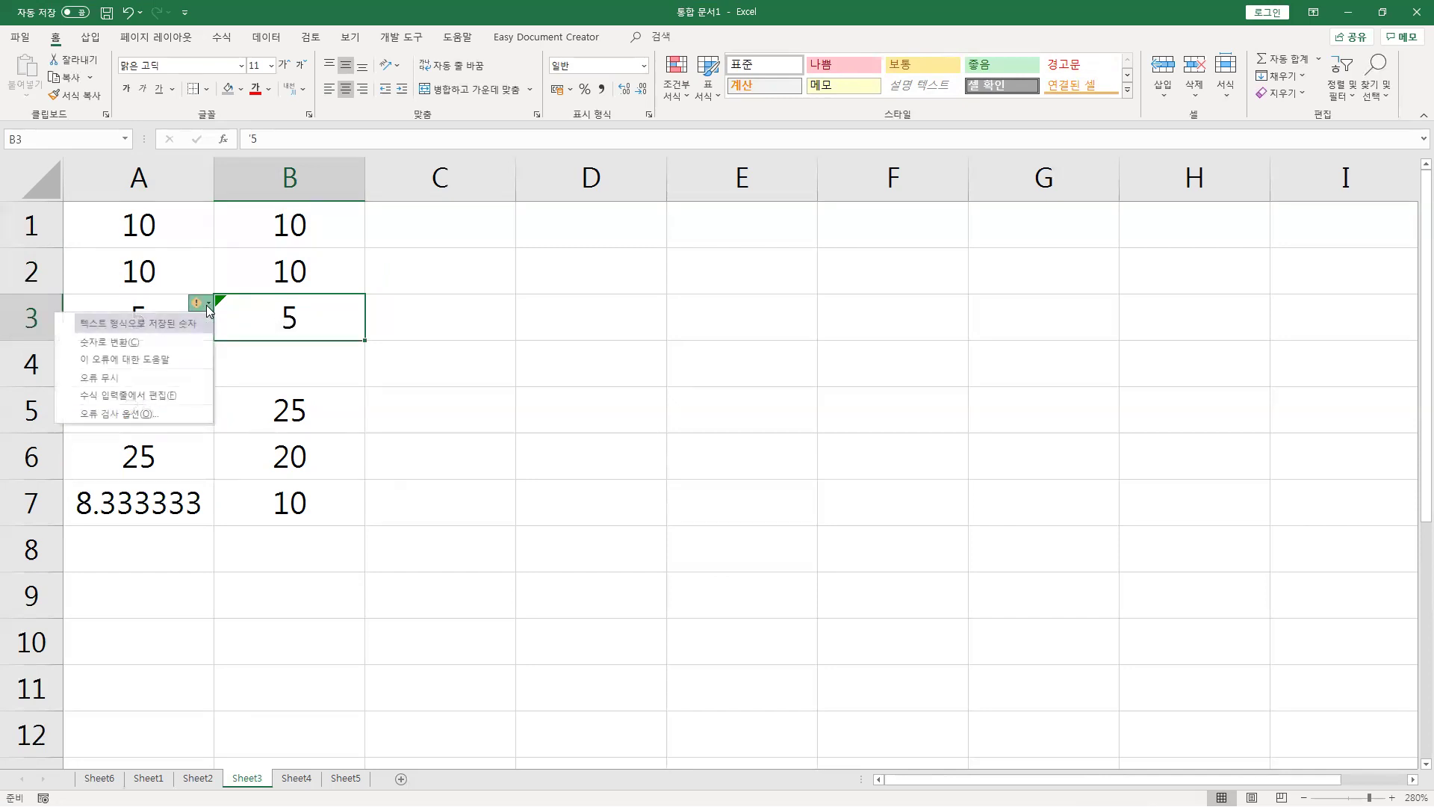
pyautogui.click(140, 373)
pyautogui.click(299, 342)
pyautogui.click(263, 319)
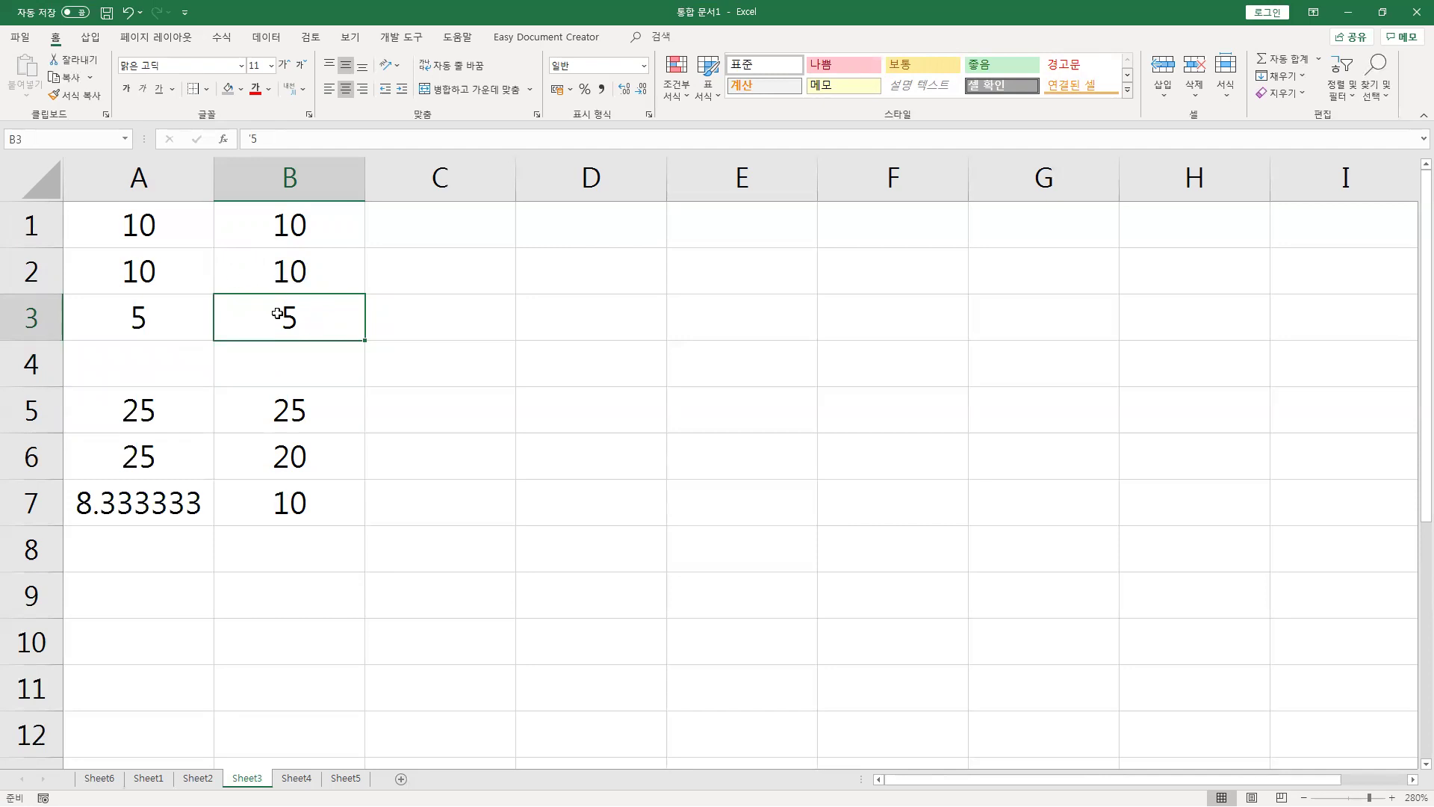
pyautogui.hotkey('ctrl', 'z')
# Convert the values in B2 and B1 to text by prefixing each with an apostrophe ('10).
pyautogui.doubleClick(262, 271)
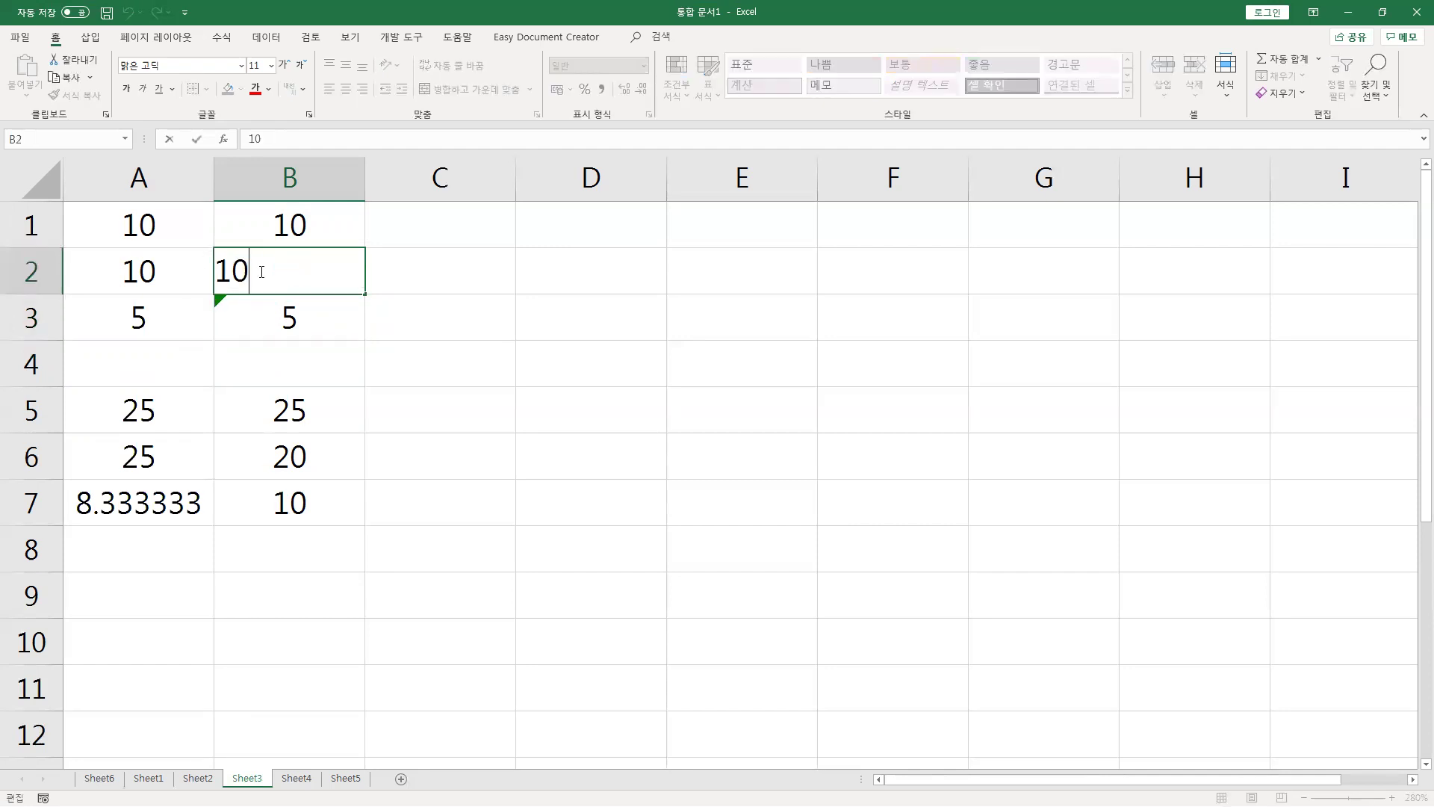
pyautogui.hotkey('ctrl', 'Return')
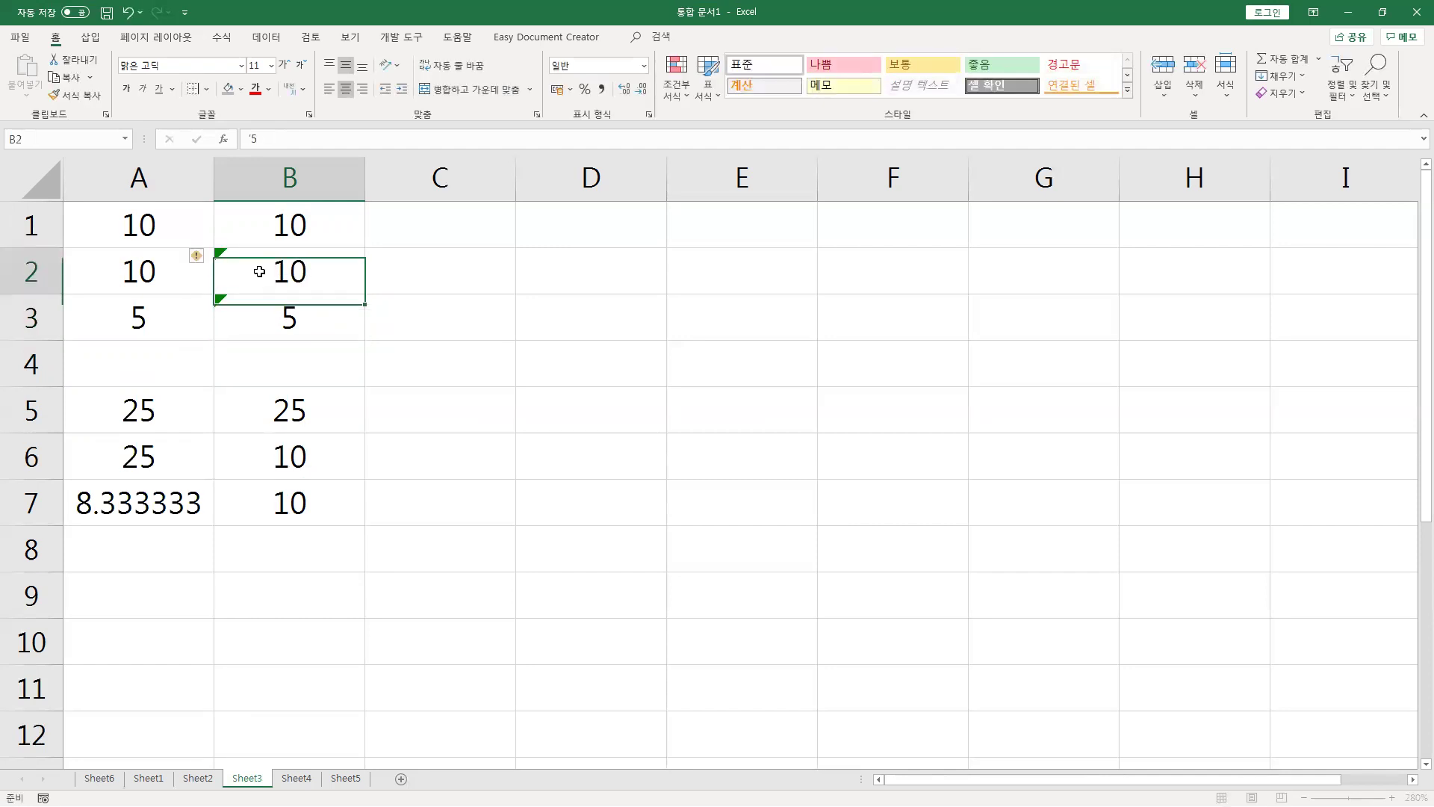
pyautogui.press('Up')
pyautogui.doubleClick(259, 224)
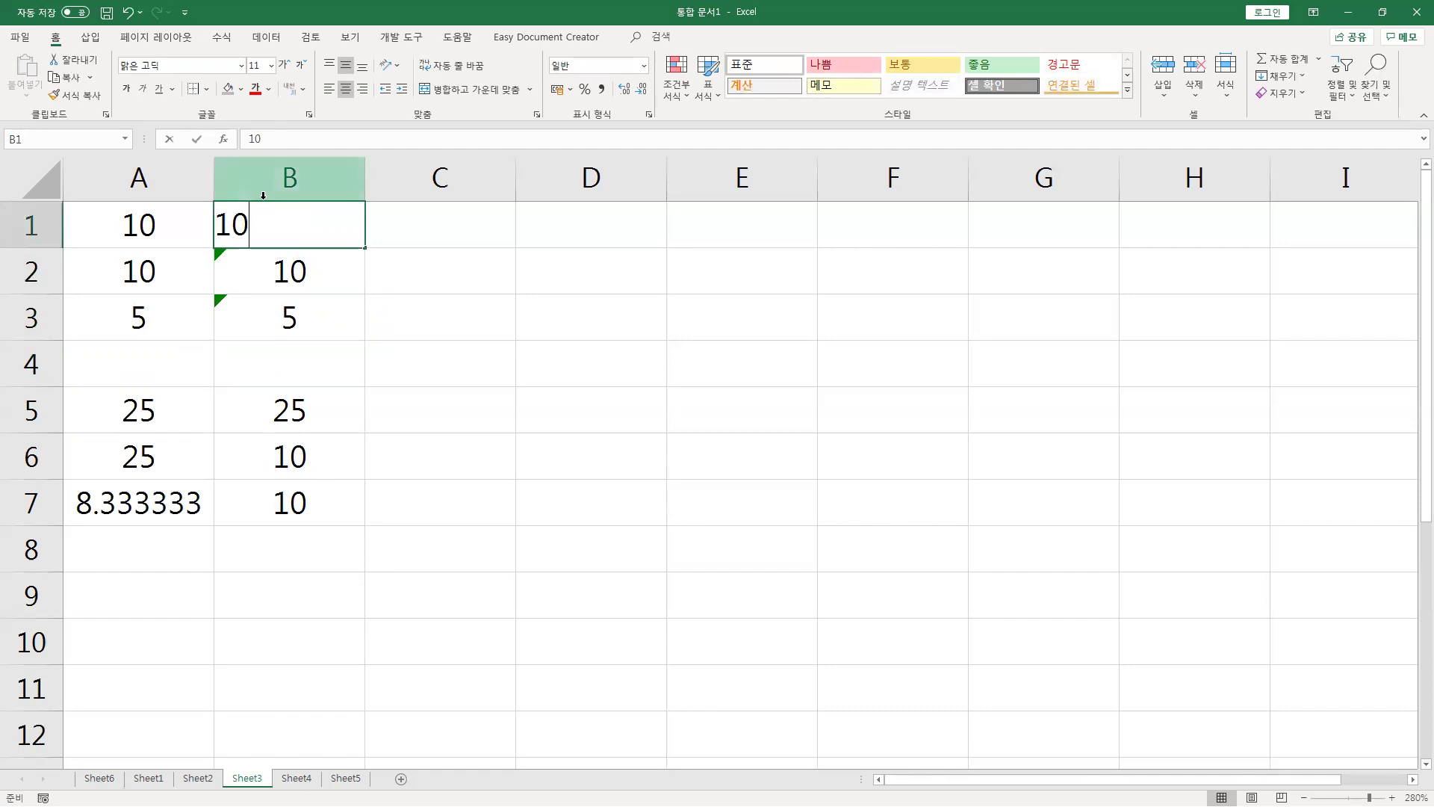
pyautogui.press('Home')
pyautogui.write("'")
pyautogui.press('Return')
pyautogui.press('Up')
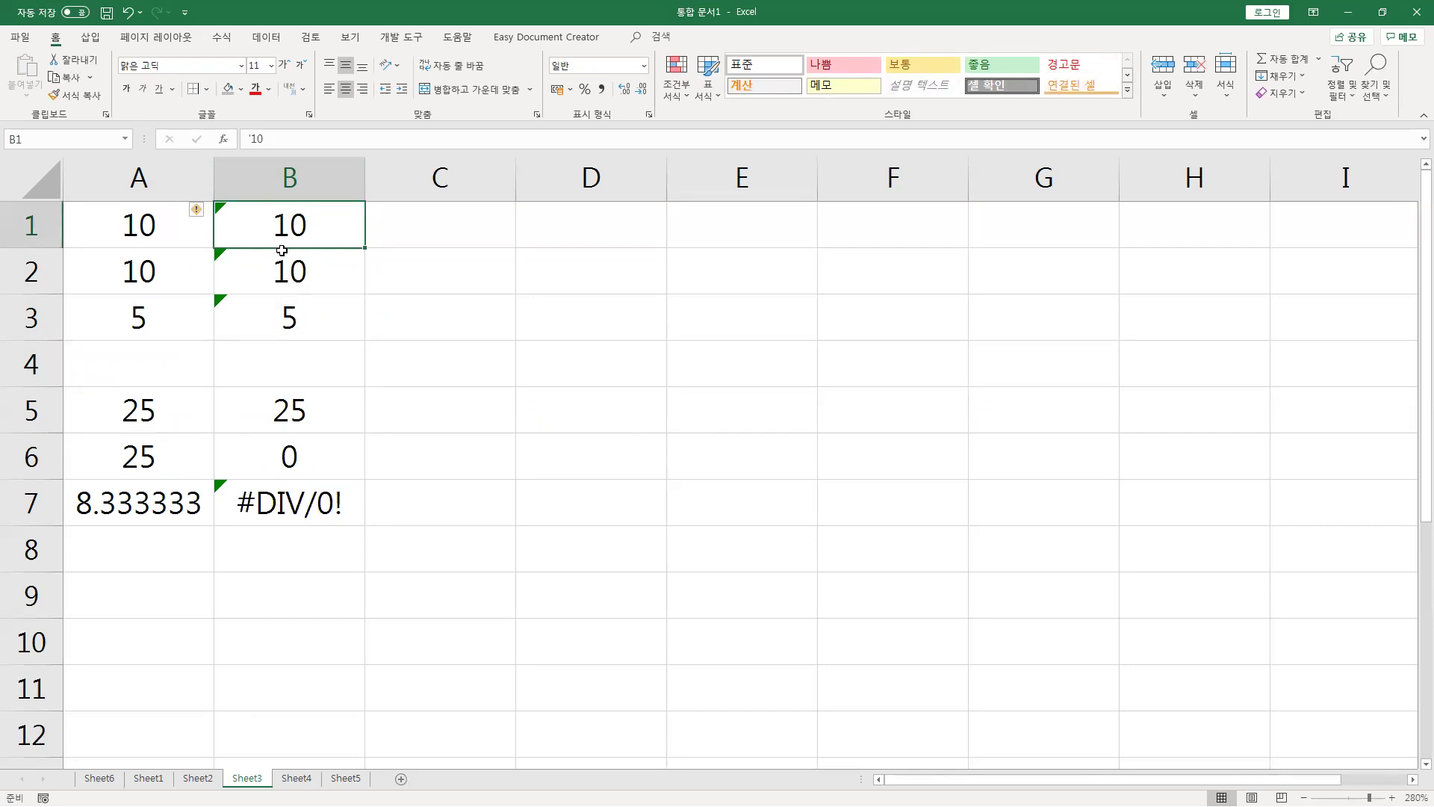
# Convert the text entries in B1:B3 to numbers with the error option, and undo the conversion.
pyautogui.moveTo(278, 231); pyautogui.dragTo(289, 329)
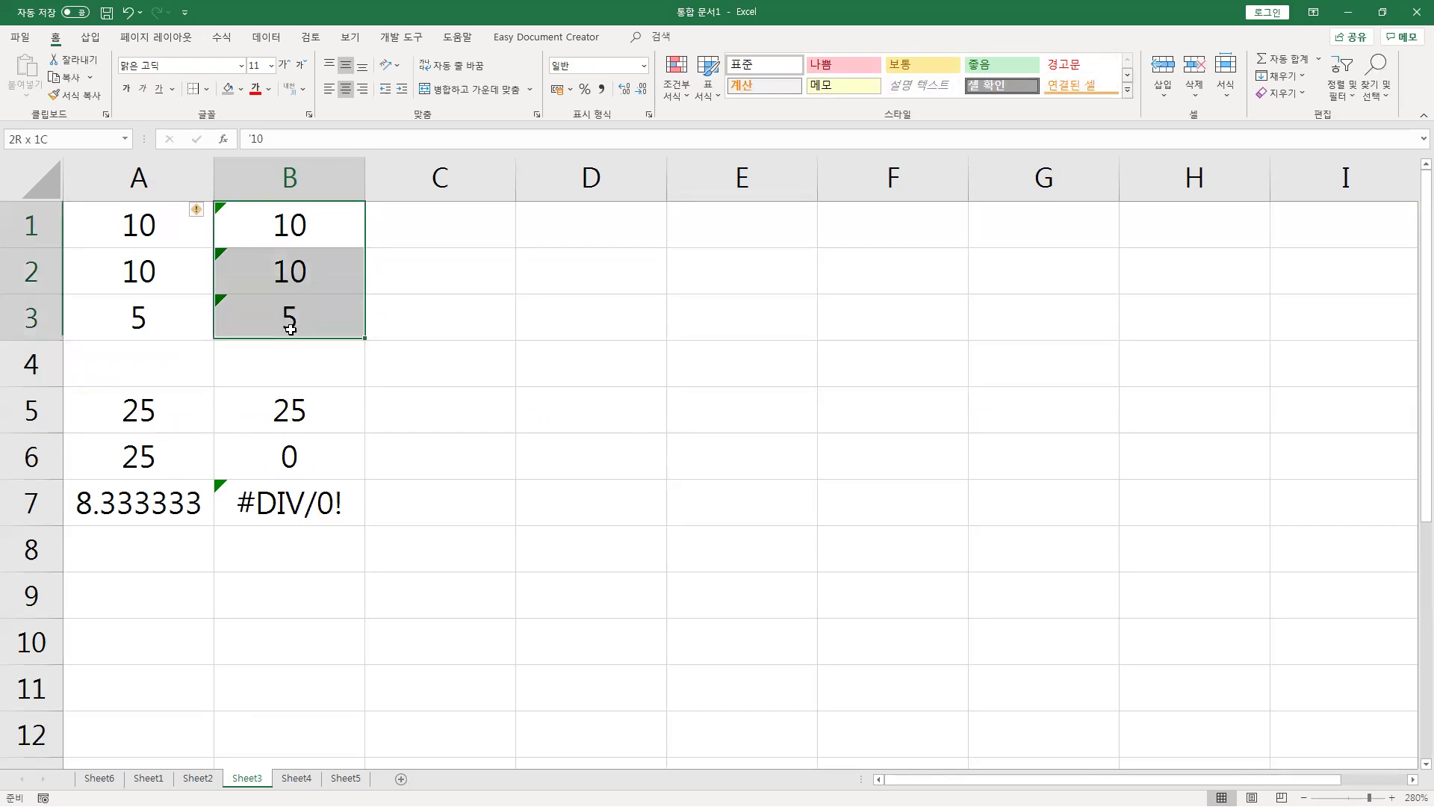
pyautogui.click(198, 215)
pyautogui.click(142, 248)
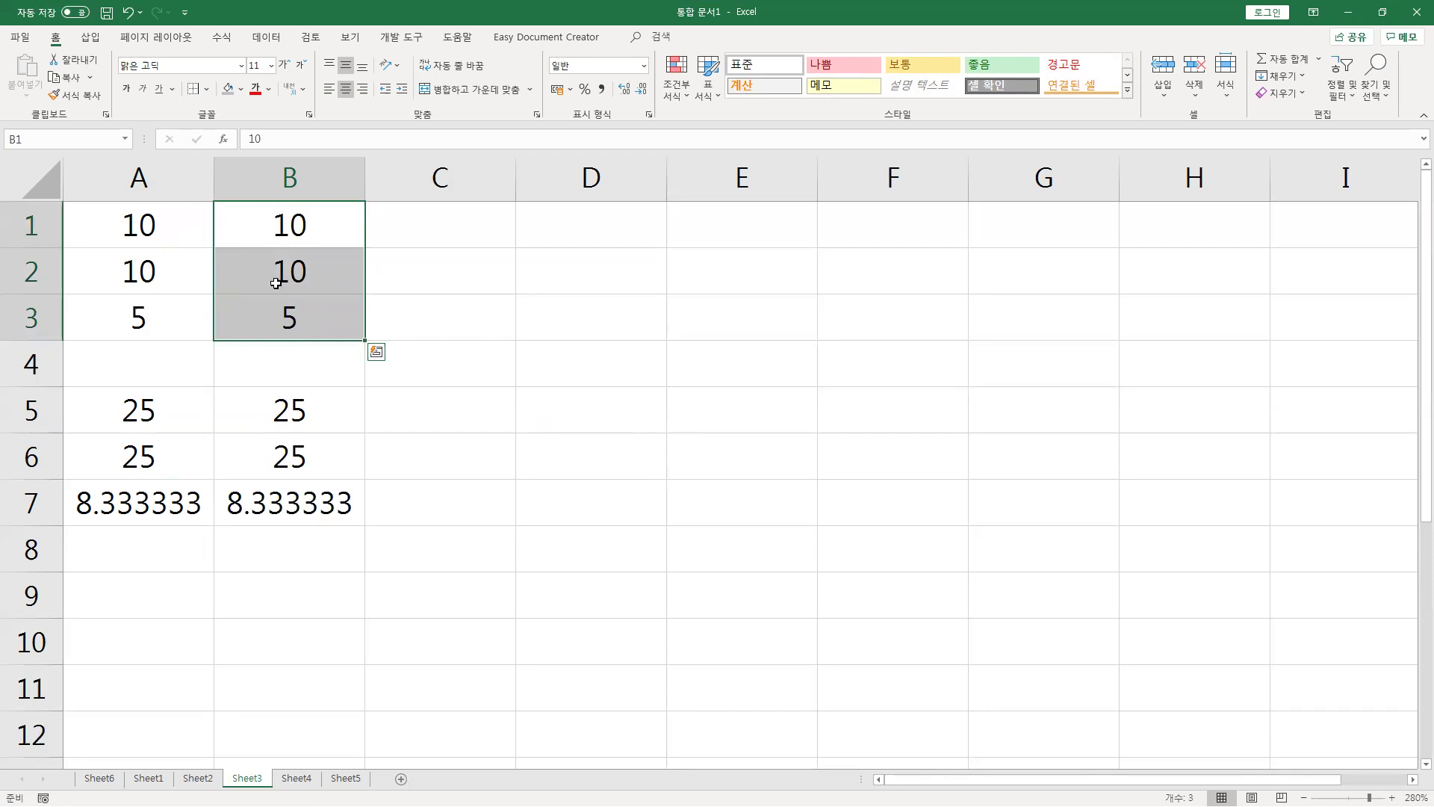
pyautogui.hotkey('ctrl', 'z')
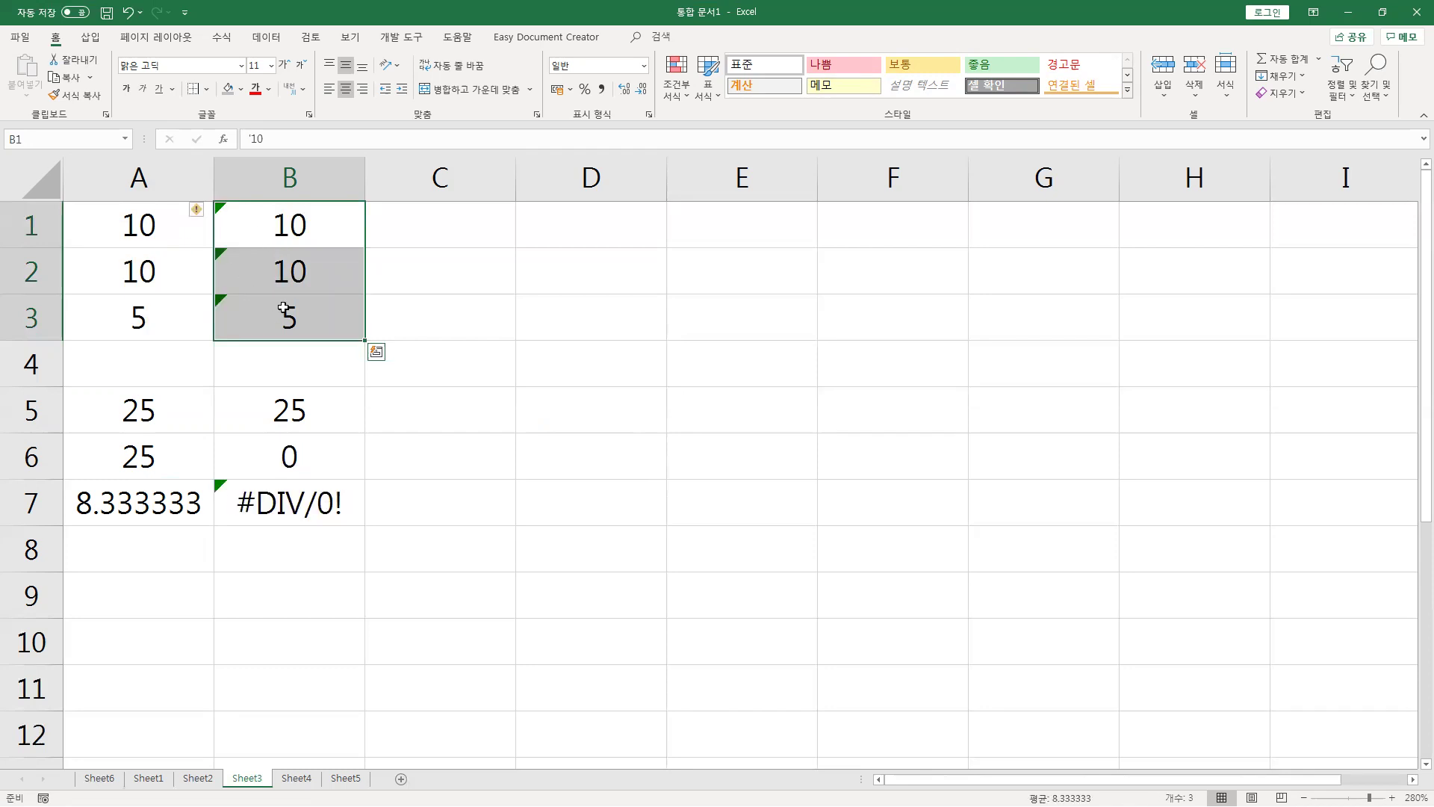
pyautogui.click(283, 308)
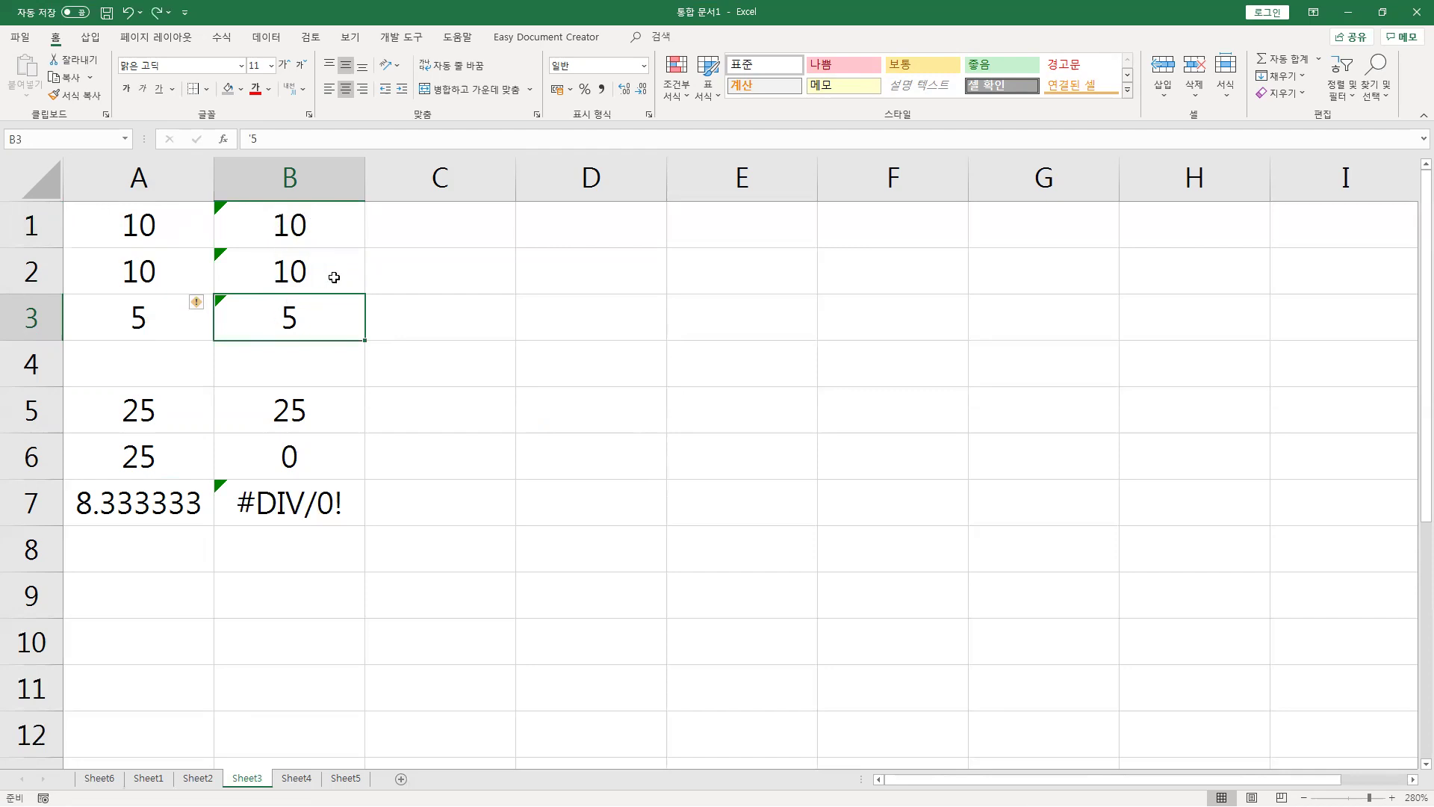
# Enter 1 in cell D1 on Sheet3 and copy that cell.
pyautogui.click(655, 220)
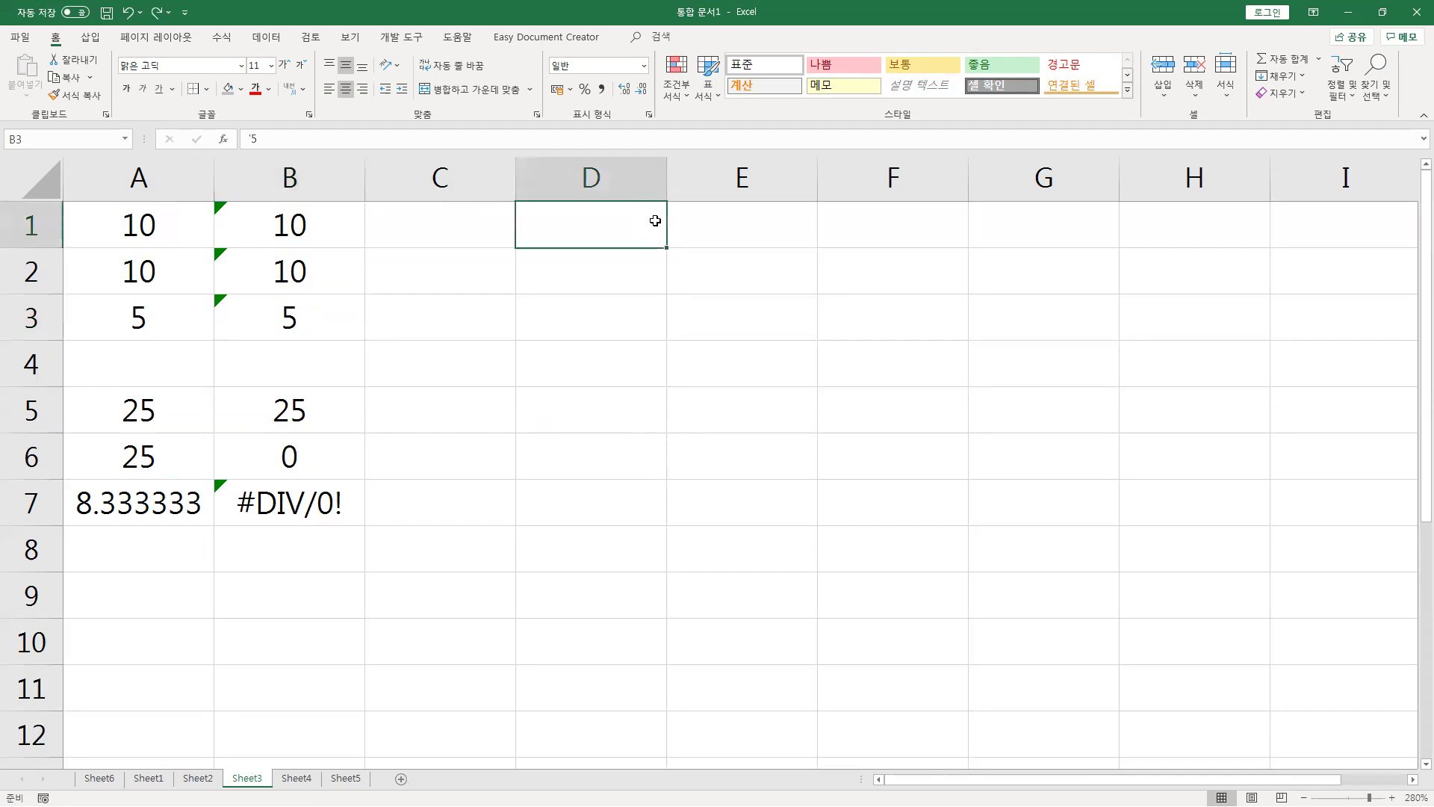
pyautogui.write('1')
pyautogui.hotkey('ctrl', 'Return')
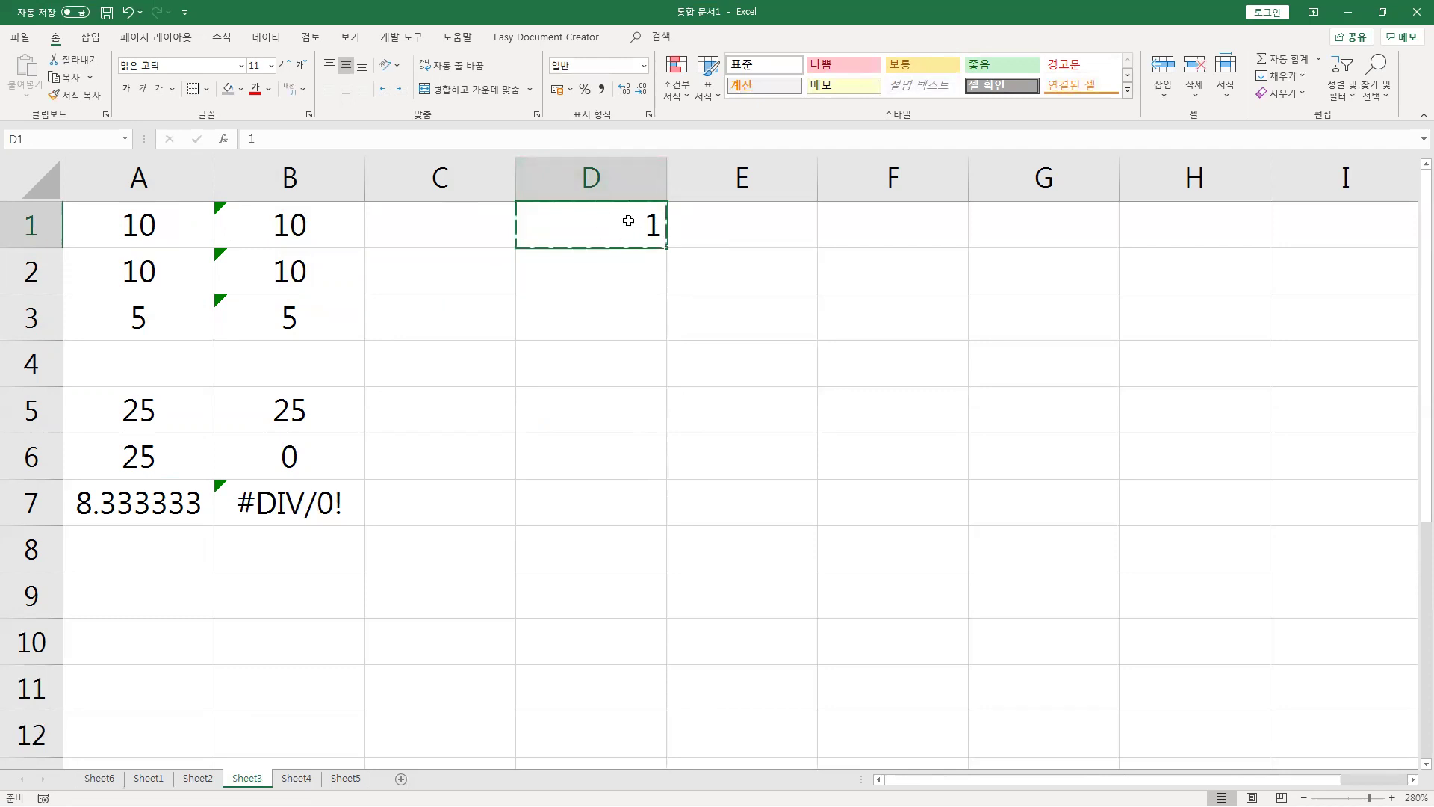
# Multiply A1:B3 by the copied 1 with Paste Special, and undo the operation.
pyautogui.moveTo(132, 223); pyautogui.dragTo(281, 321)
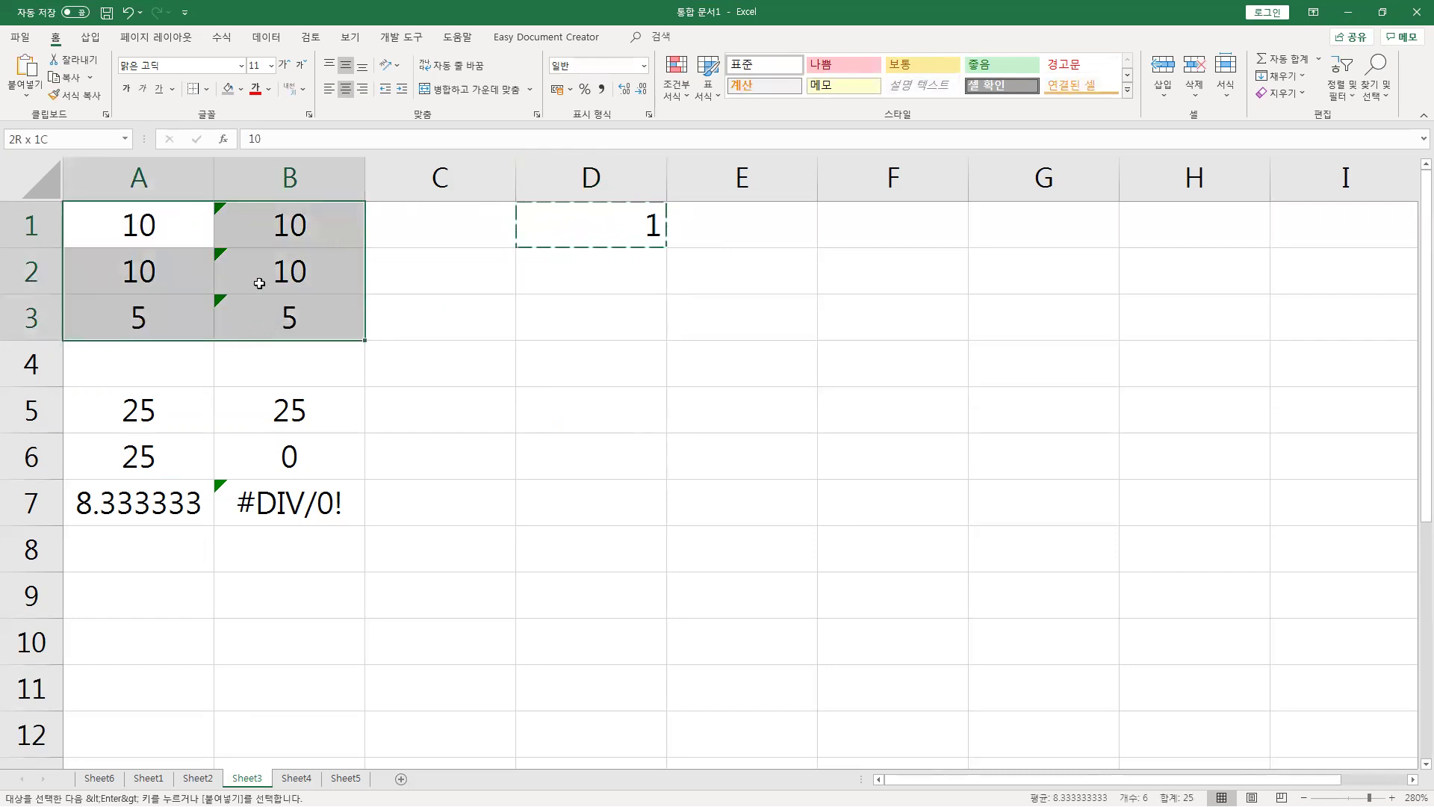
pyautogui.rightClick(256, 273)
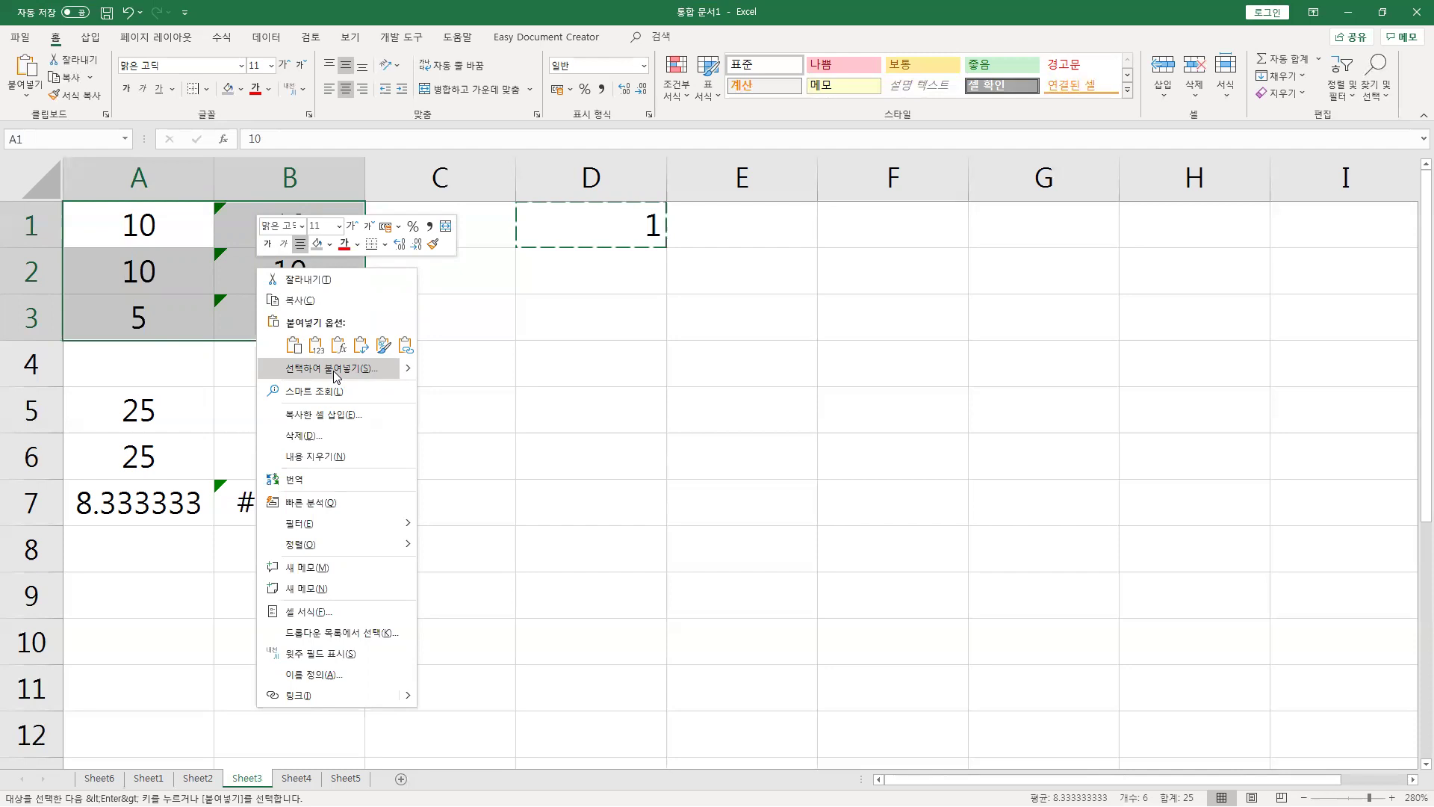
pyautogui.click(335, 375)
pyautogui.click(347, 395)
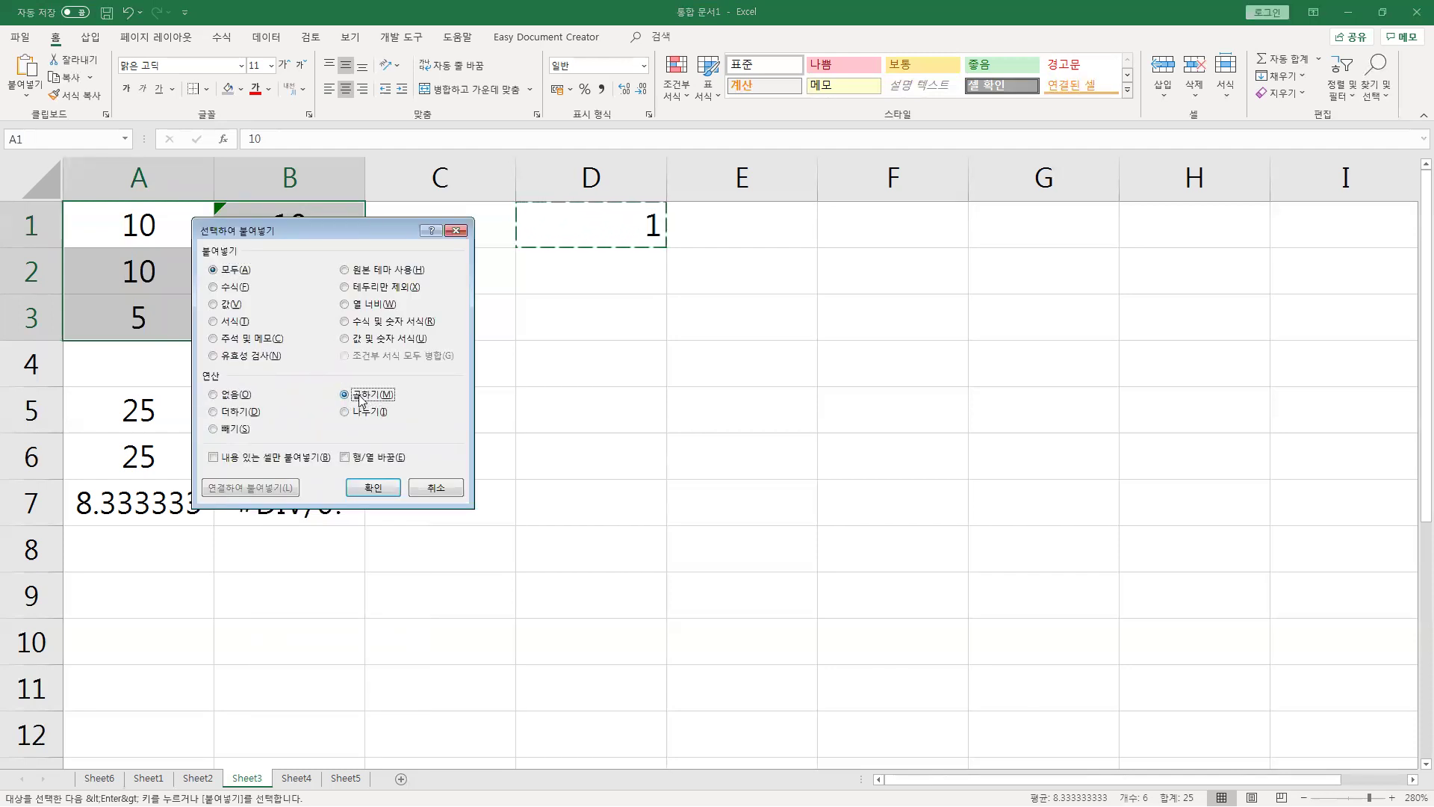
pyautogui.click(373, 488)
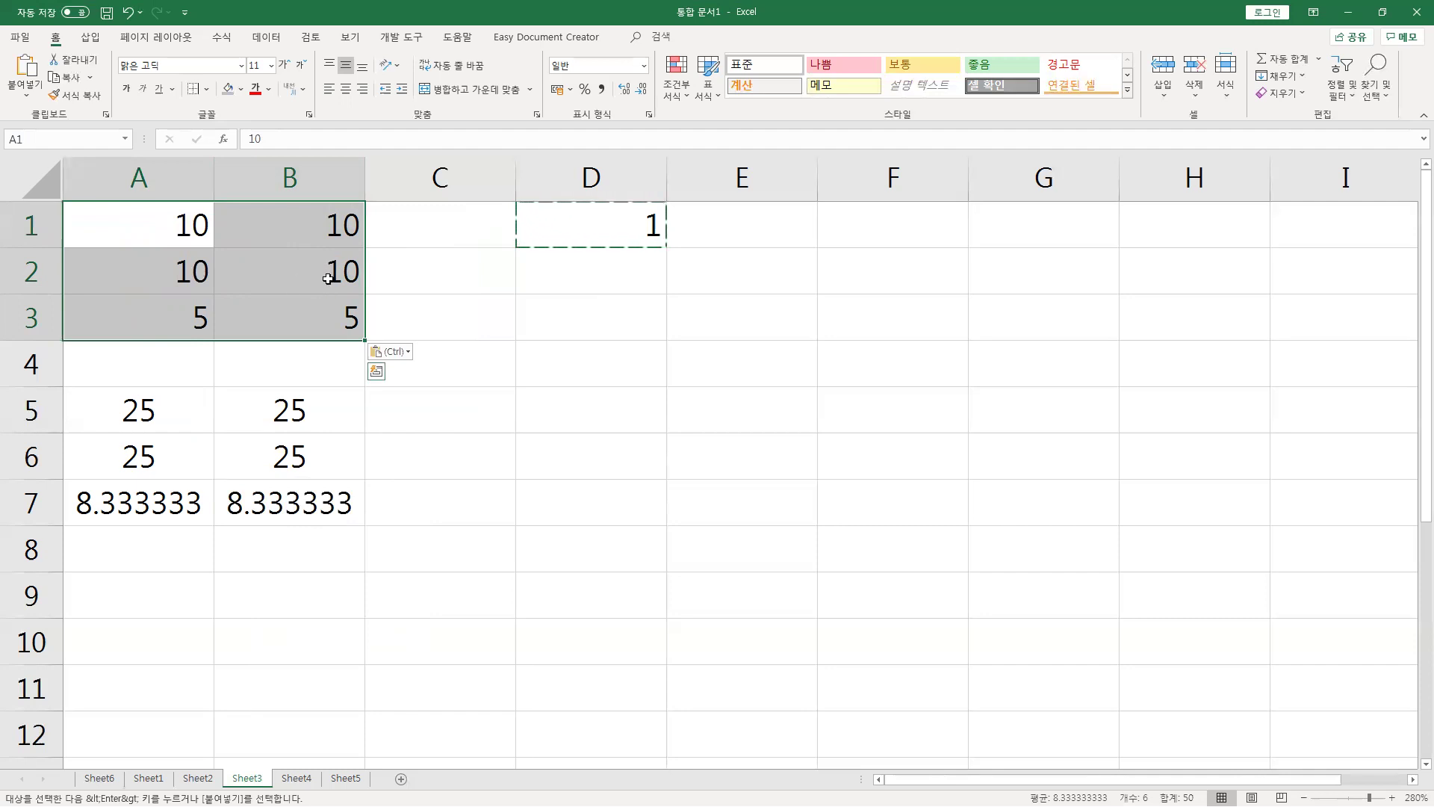
pyautogui.hotkey('ctrl', 'z')
pyautogui.click(483, 299)
pyautogui.press('Escape')
pyautogui.click(543, 273)
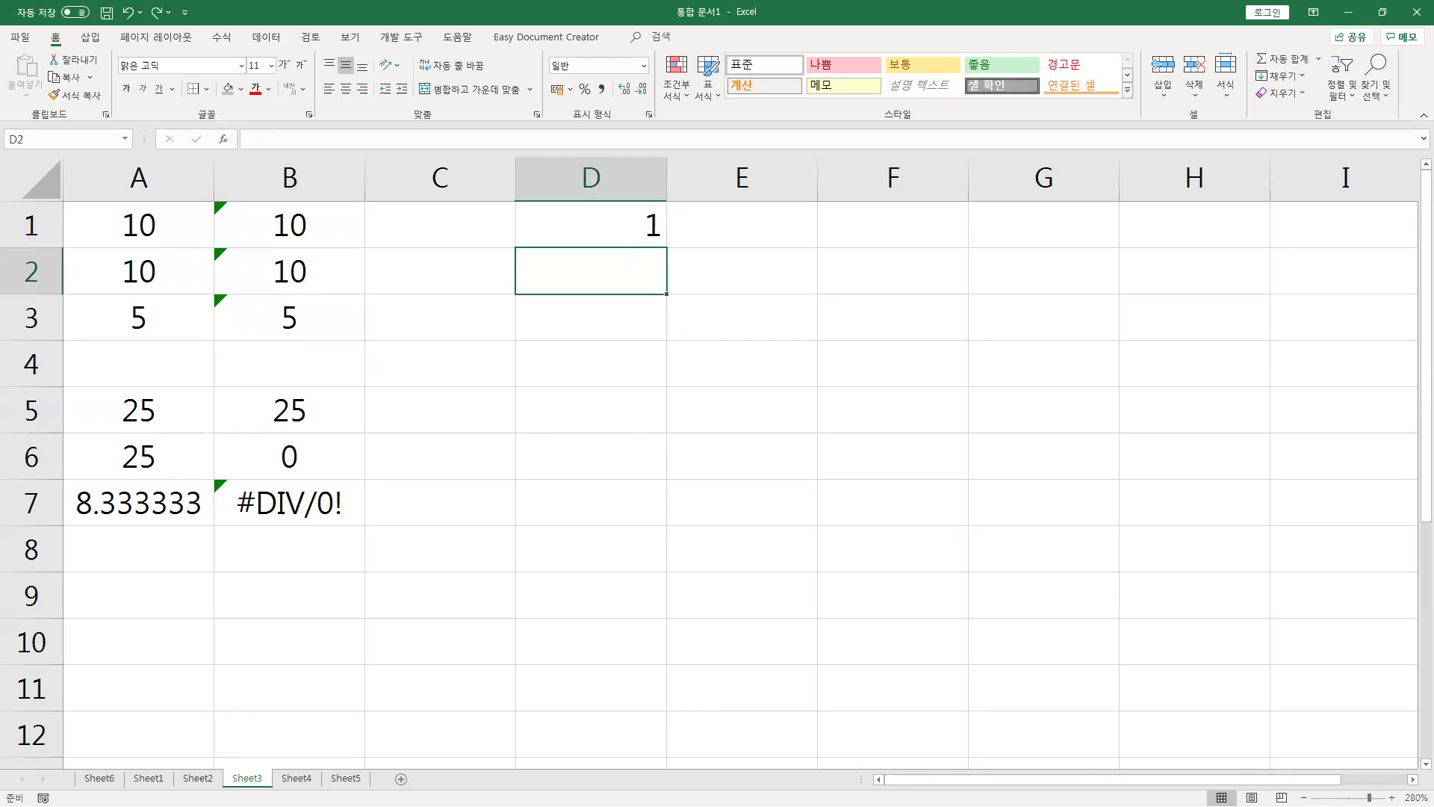
# Switch to Sheet2 and check whether cell B3 holds any content.
pyautogui.click(198, 777)
pyautogui.click(259, 308)
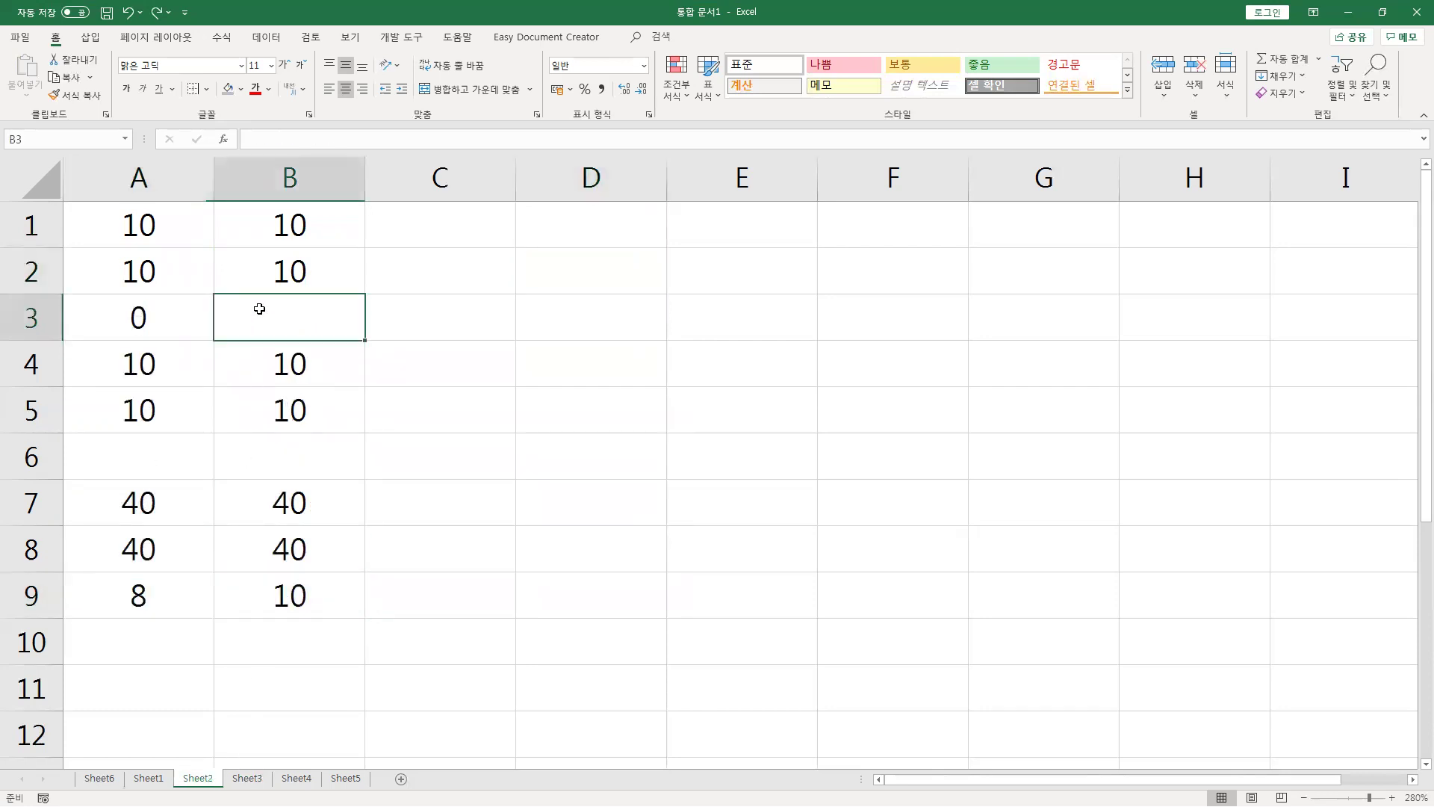
pyautogui.doubleClick(281, 323)
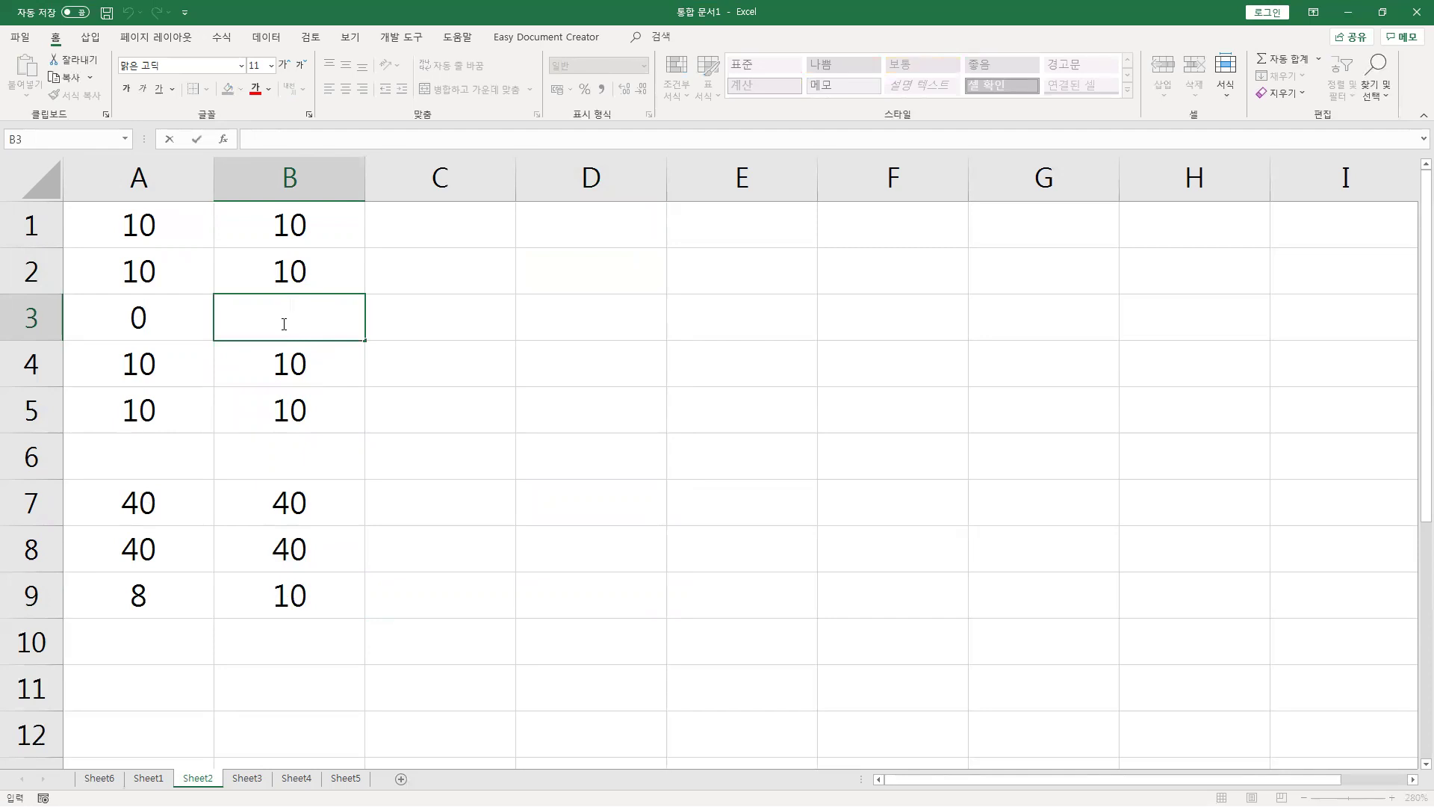
pyautogui.press('Escape')
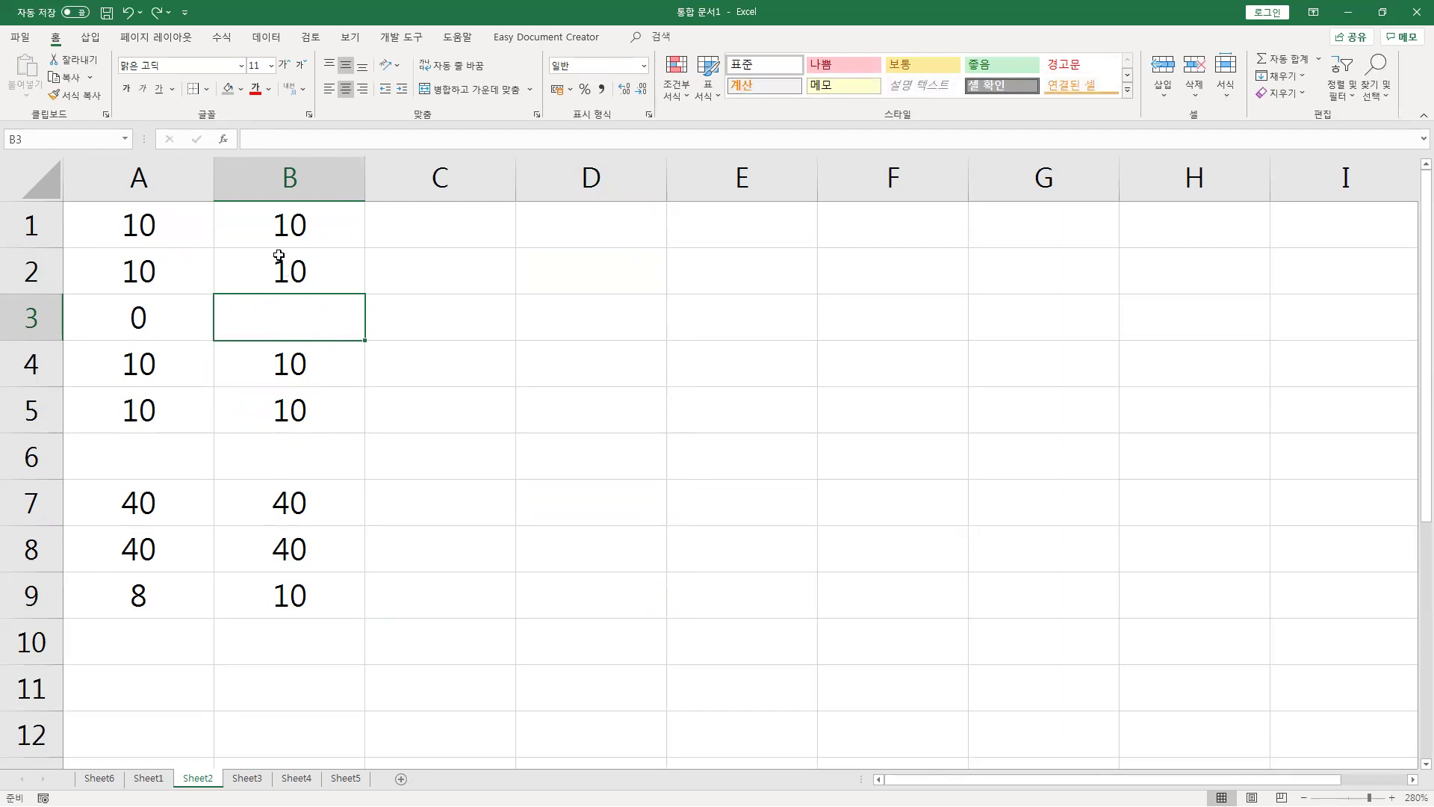
# Convert the value in B1 on Sheet2 to text by prefixing it with an apostrophe ('10).
pyautogui.click(278, 228)
pyautogui.doubleClick(279, 224)
pyautogui.write('1')
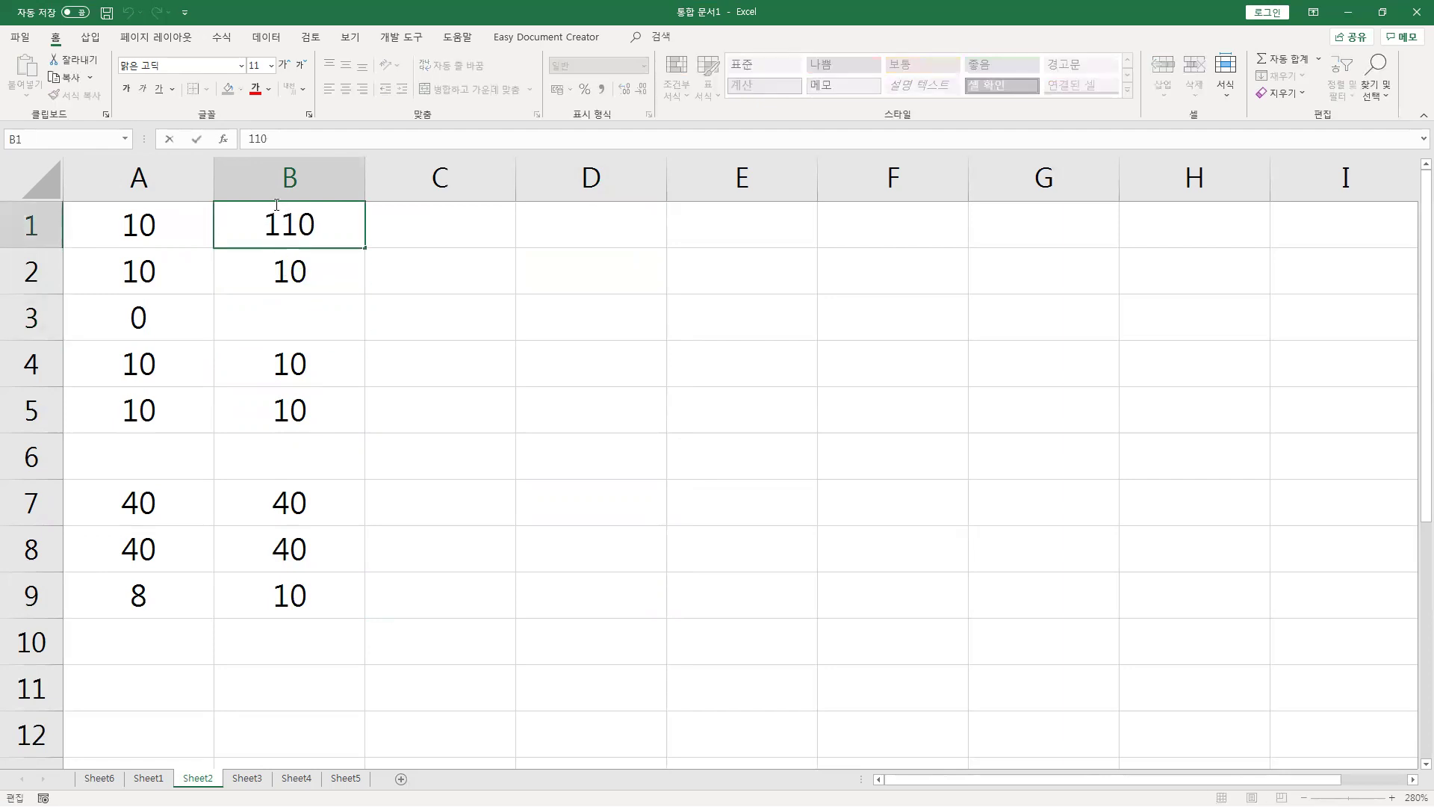
pyautogui.write("'")
pyautogui.press('BackSpace')
pyautogui.press('BackSpace')
pyautogui.write("'")
pyautogui.press('Return')
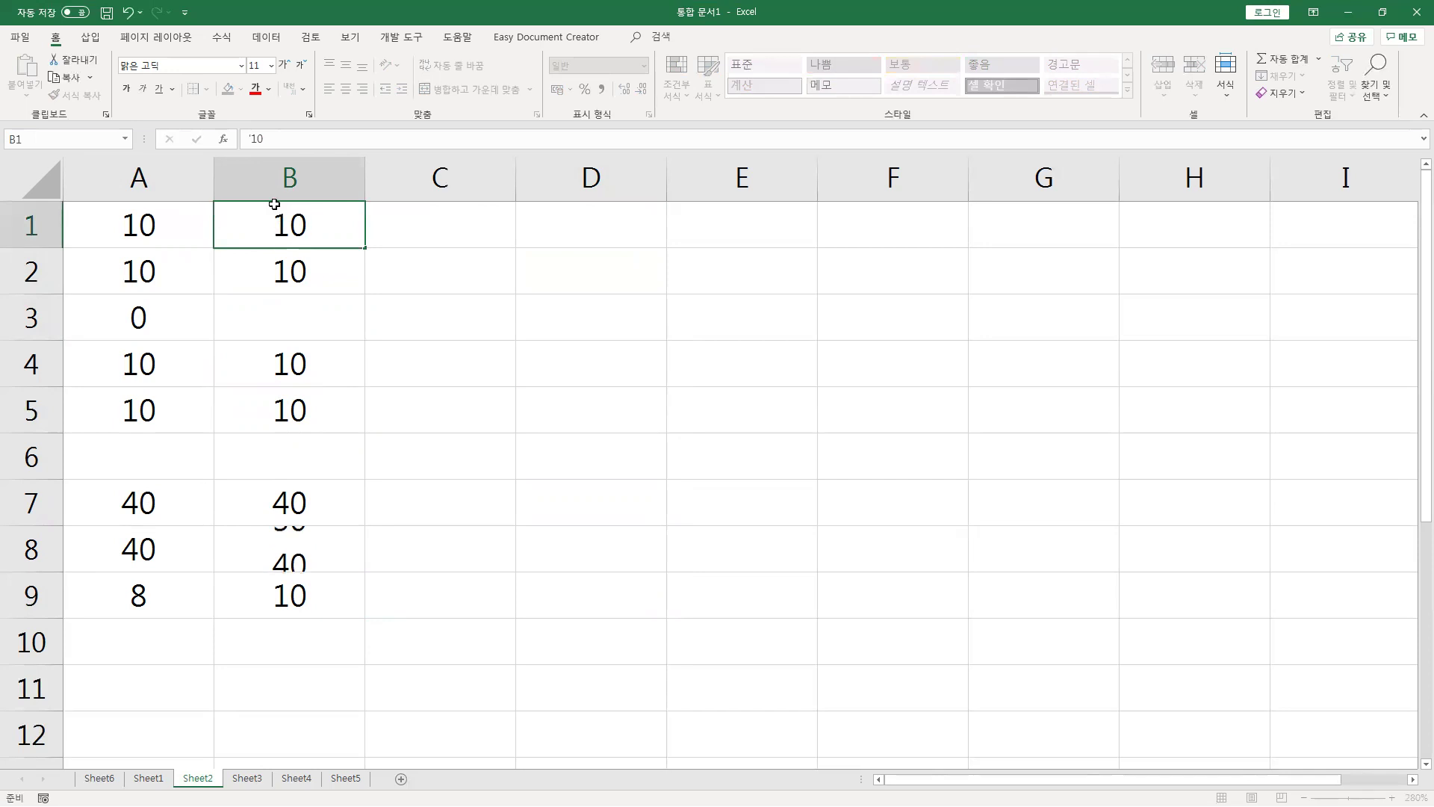
# Convert the value in B4 to text by prefixing it with an apostrophe.
pyautogui.press('Down')
pyautogui.press('Down')
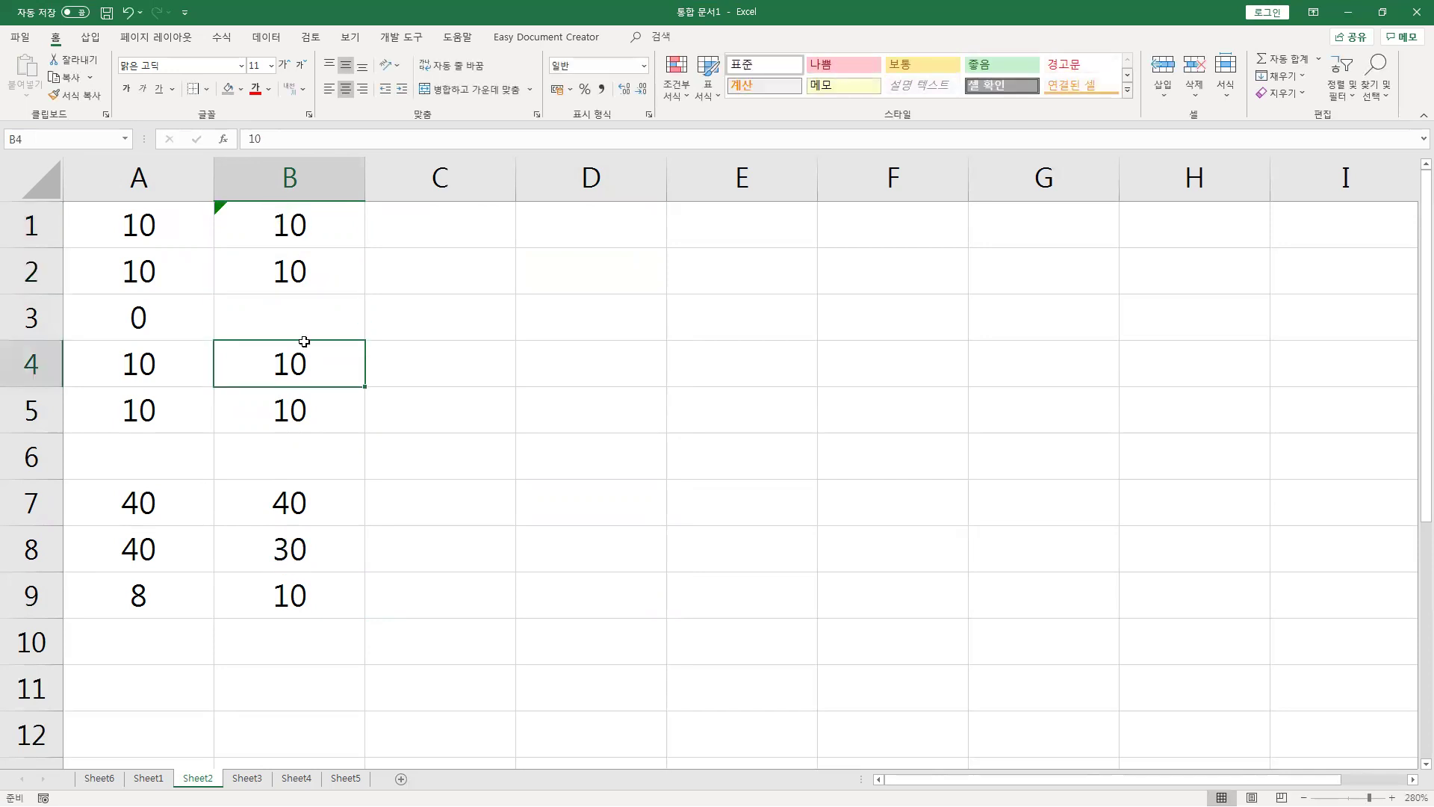
pyautogui.doubleClick(281, 362)
pyautogui.write("'")
pyautogui.press('Return')
pyautogui.click(277, 356)
# Enter 1 in cell D2 and copy that cell.
pyautogui.click(623, 269)
pyautogui.write('1')
pyautogui.press('Return')
pyautogui.hotkey('ctrl', 'c')
# Multiply the whole range A1:B5 by the copied 1 with Paste Special, and undo the operation.
pyautogui.moveTo(189, 221); pyautogui.dragTo(311, 396)
pyautogui.rightClick(318, 366)
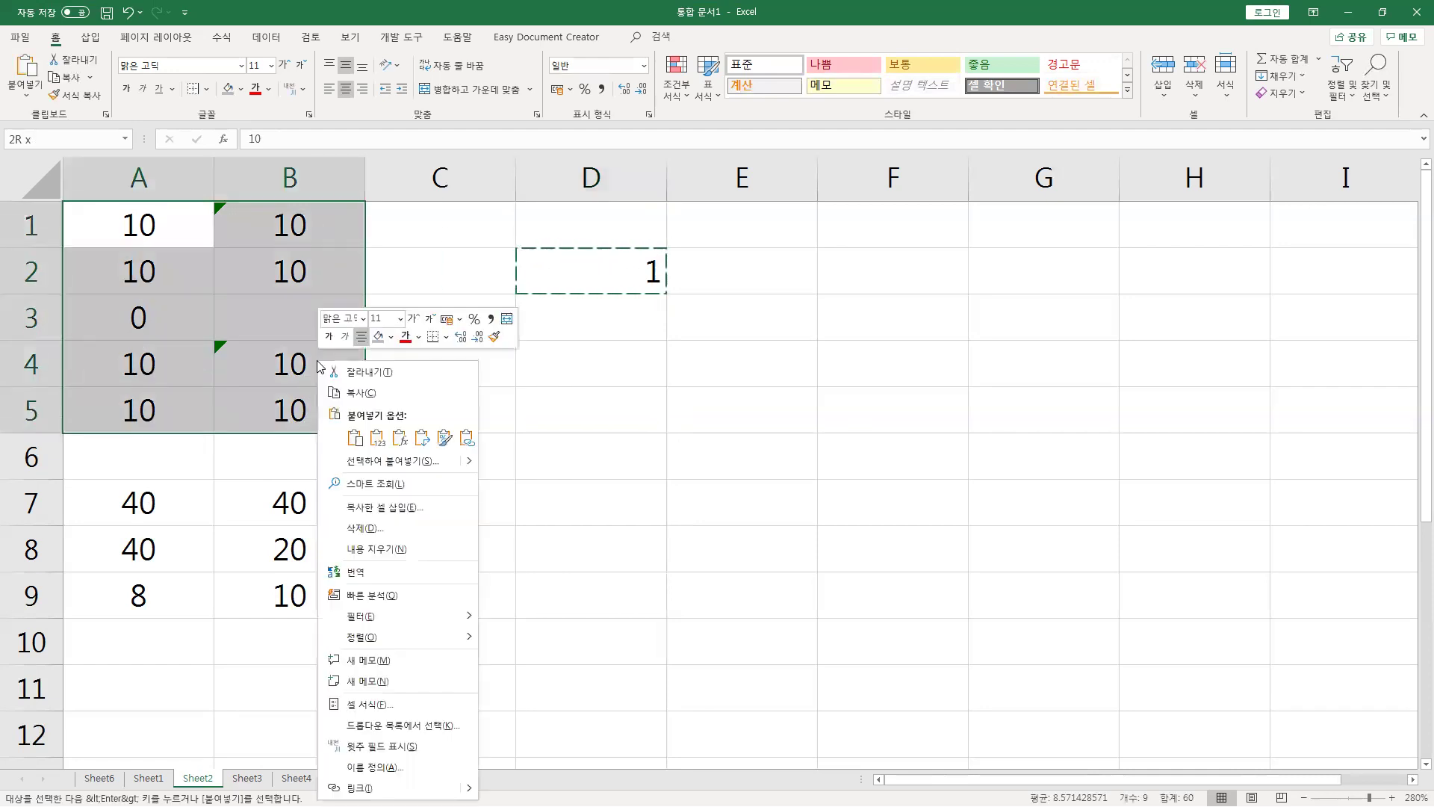
pyautogui.click(392, 461)
pyautogui.click(433, 487)
pyautogui.click(434, 580)
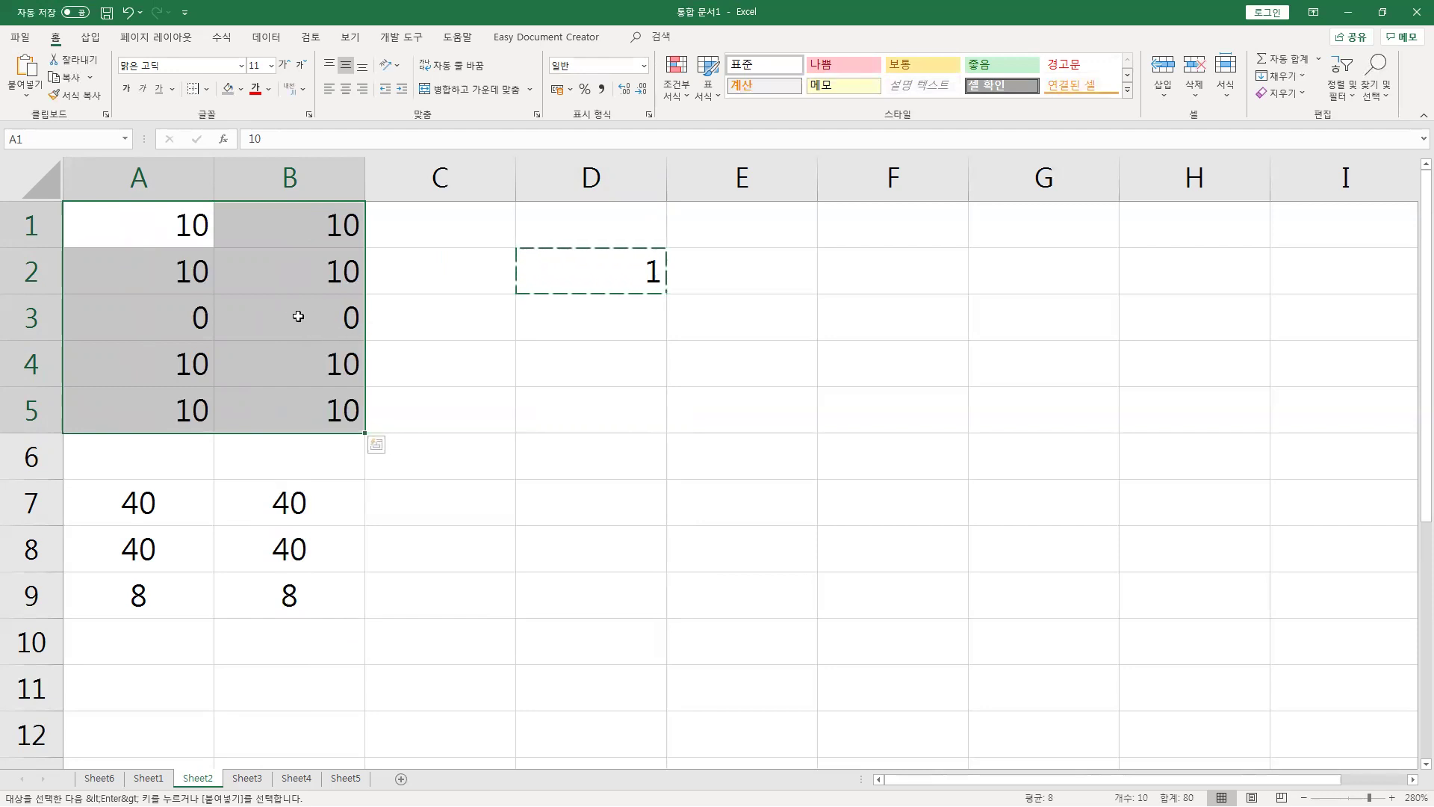
pyautogui.hotkey('ctrl', 'z')
pyautogui.click(397, 326)
# Select only the cells containing constants within A1:B5 using Go To Special.
pyautogui.moveTo(188, 244); pyautogui.dragTo(319, 398)
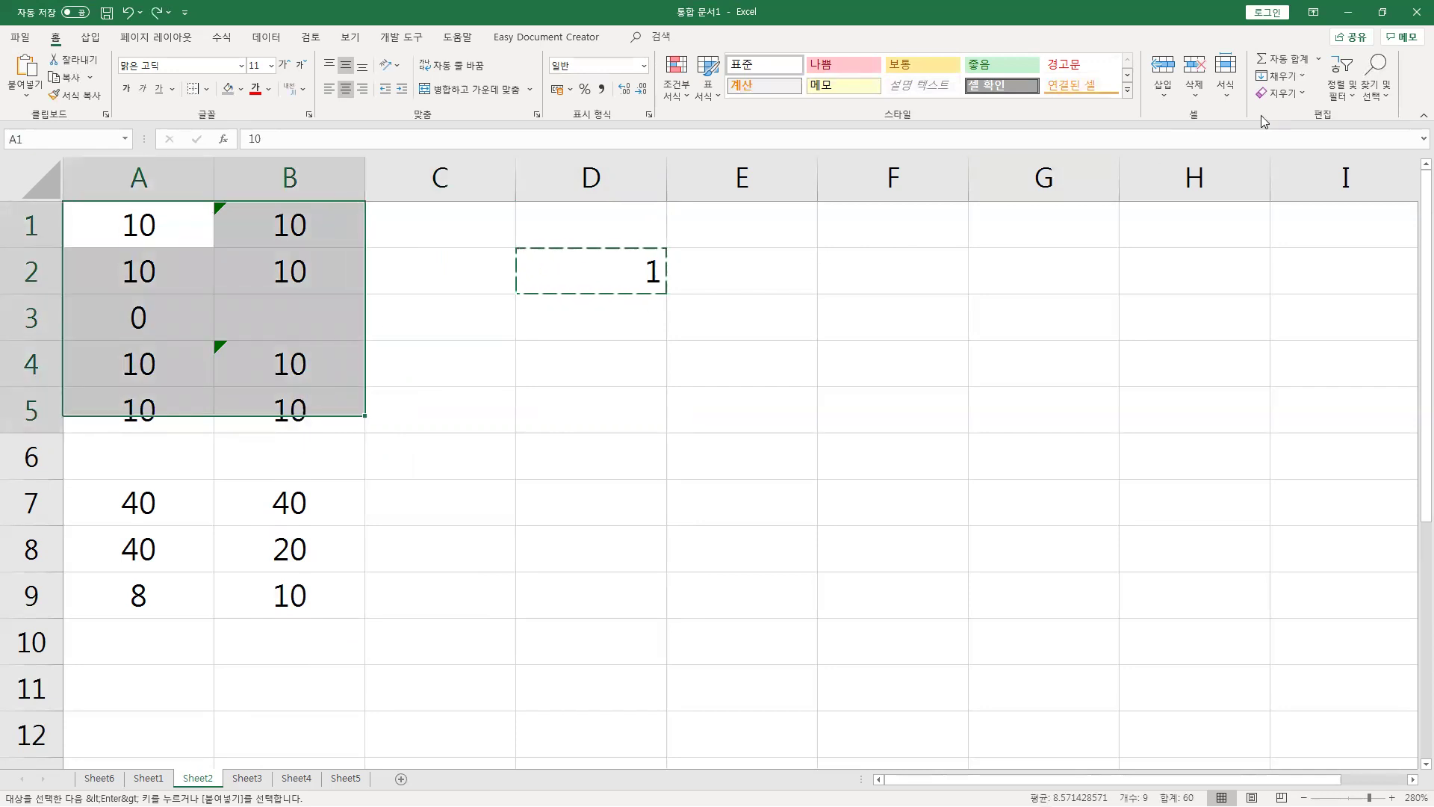
pyautogui.click(1382, 103)
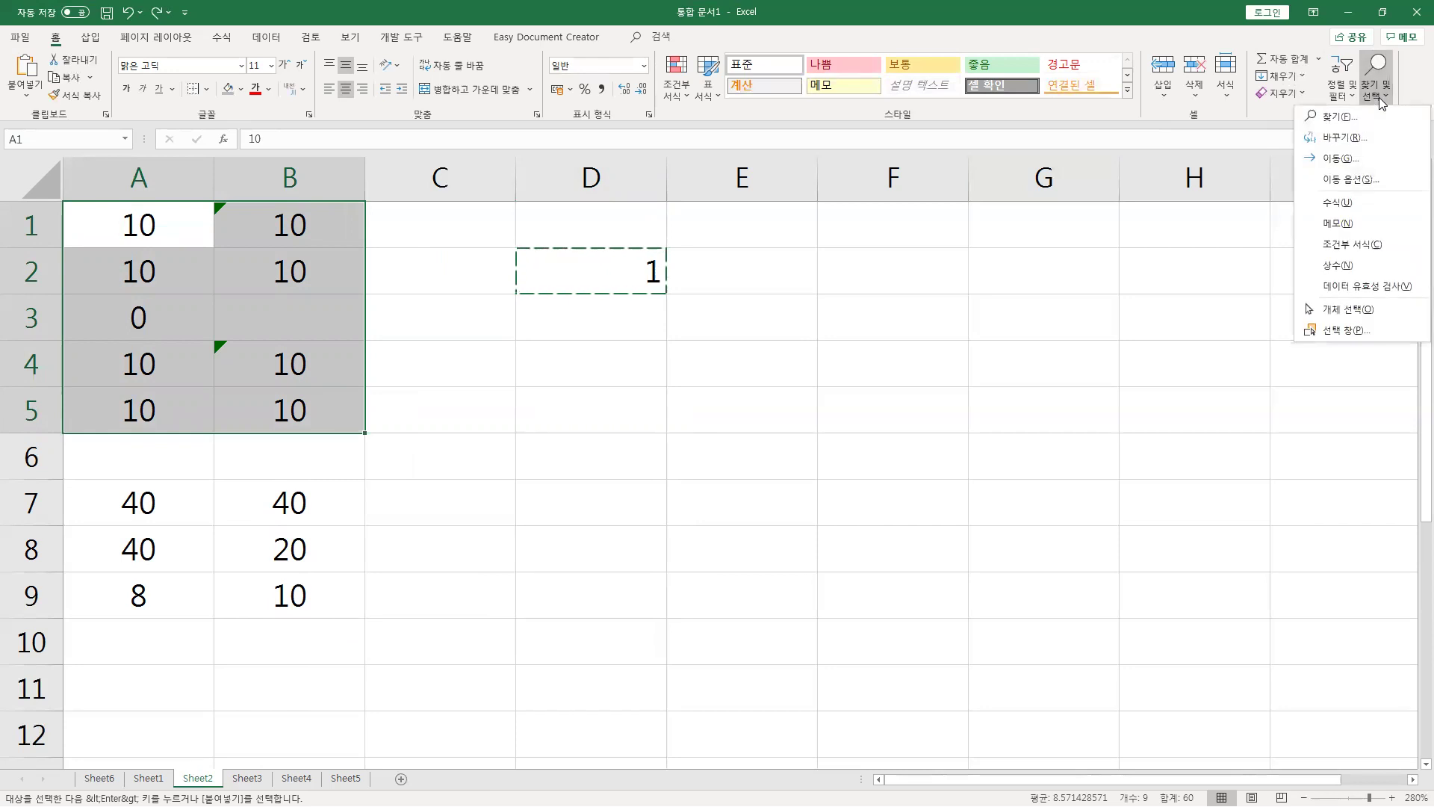
pyautogui.click(1349, 179)
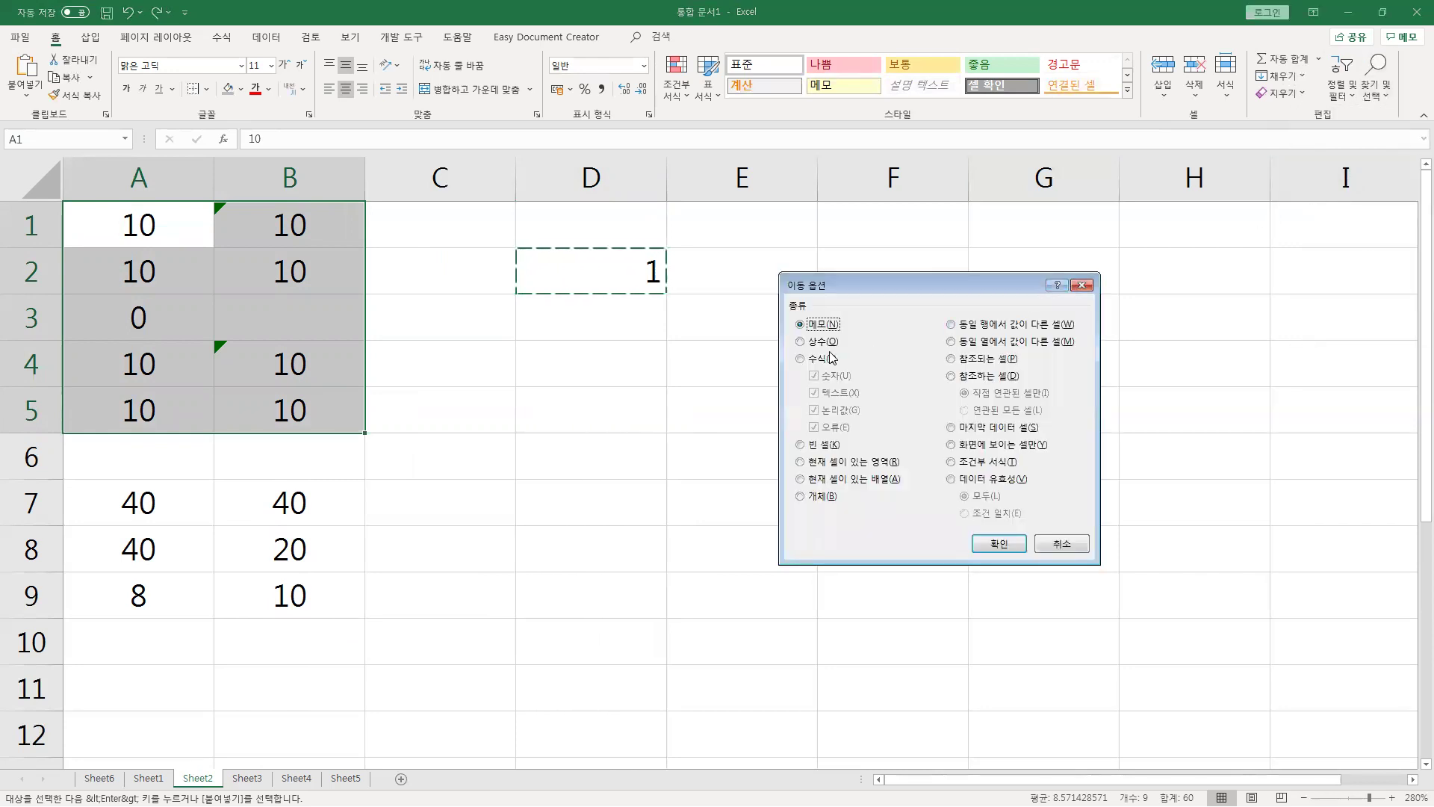
pyautogui.click(808, 343)
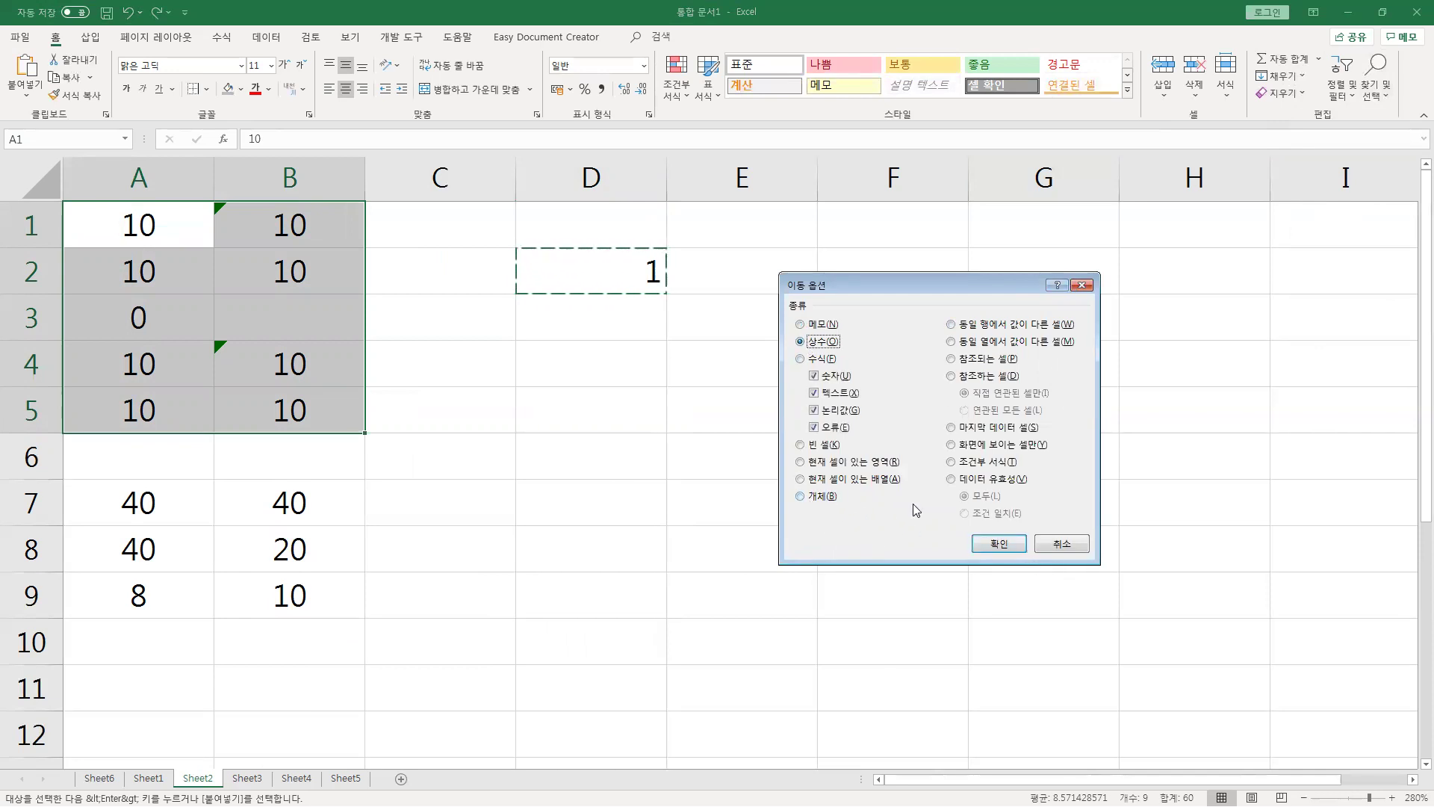
pyautogui.click(999, 544)
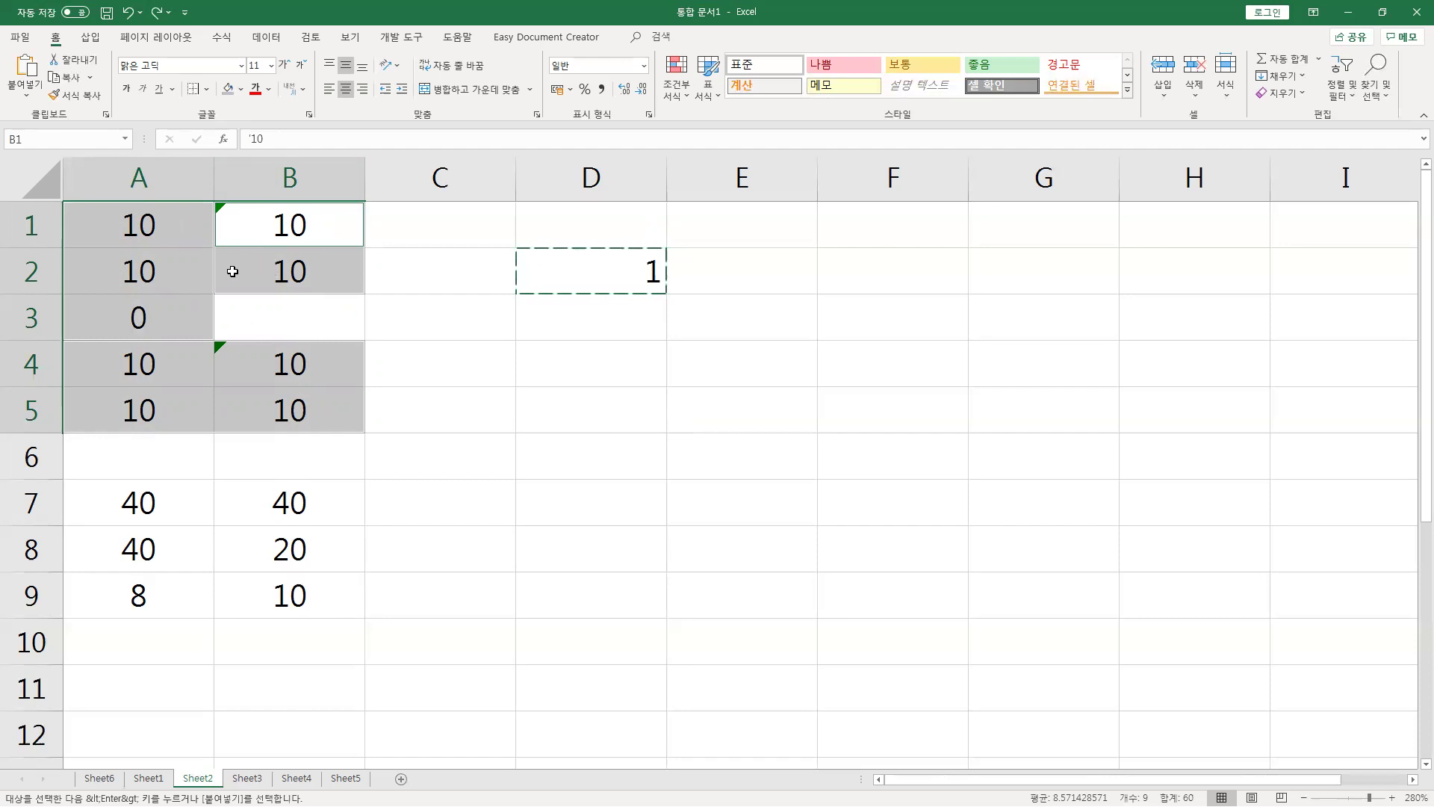
# Multiply the selected constant cells by the copied 1 with Paste Special, leaving blank B3 out.
pyautogui.rightClick(234, 273)
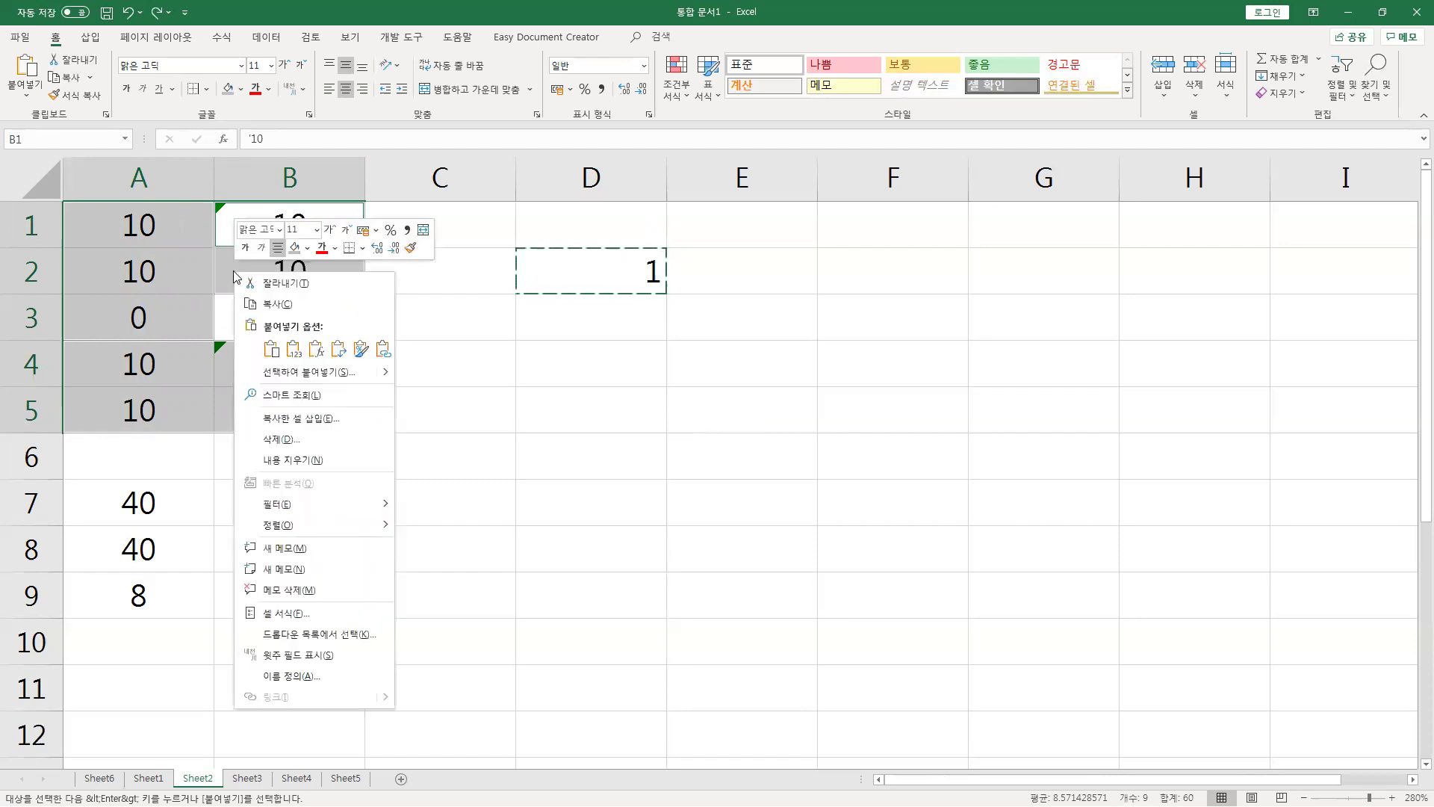
pyautogui.click(309, 371)
pyautogui.click(335, 483)
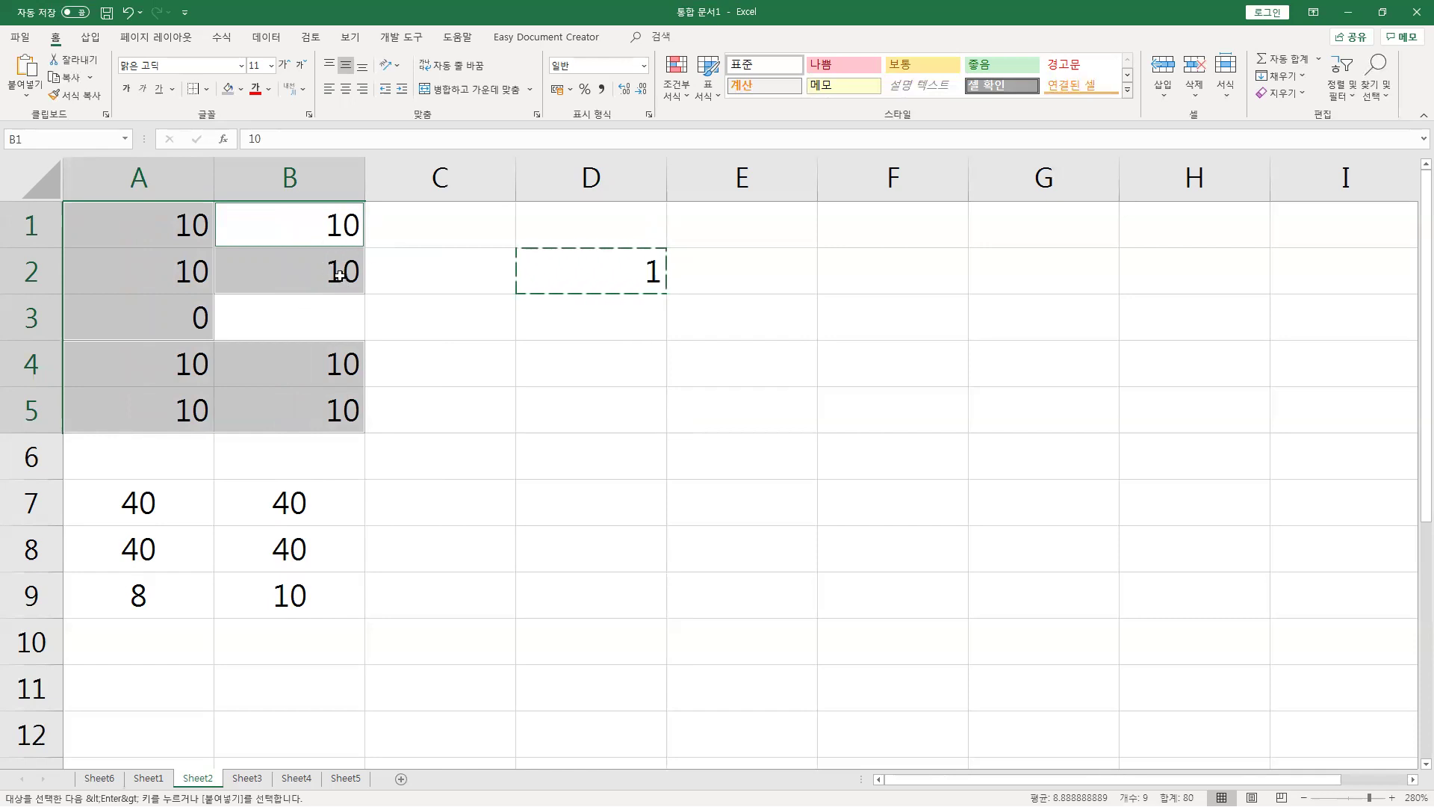
pyautogui.click(418, 298)
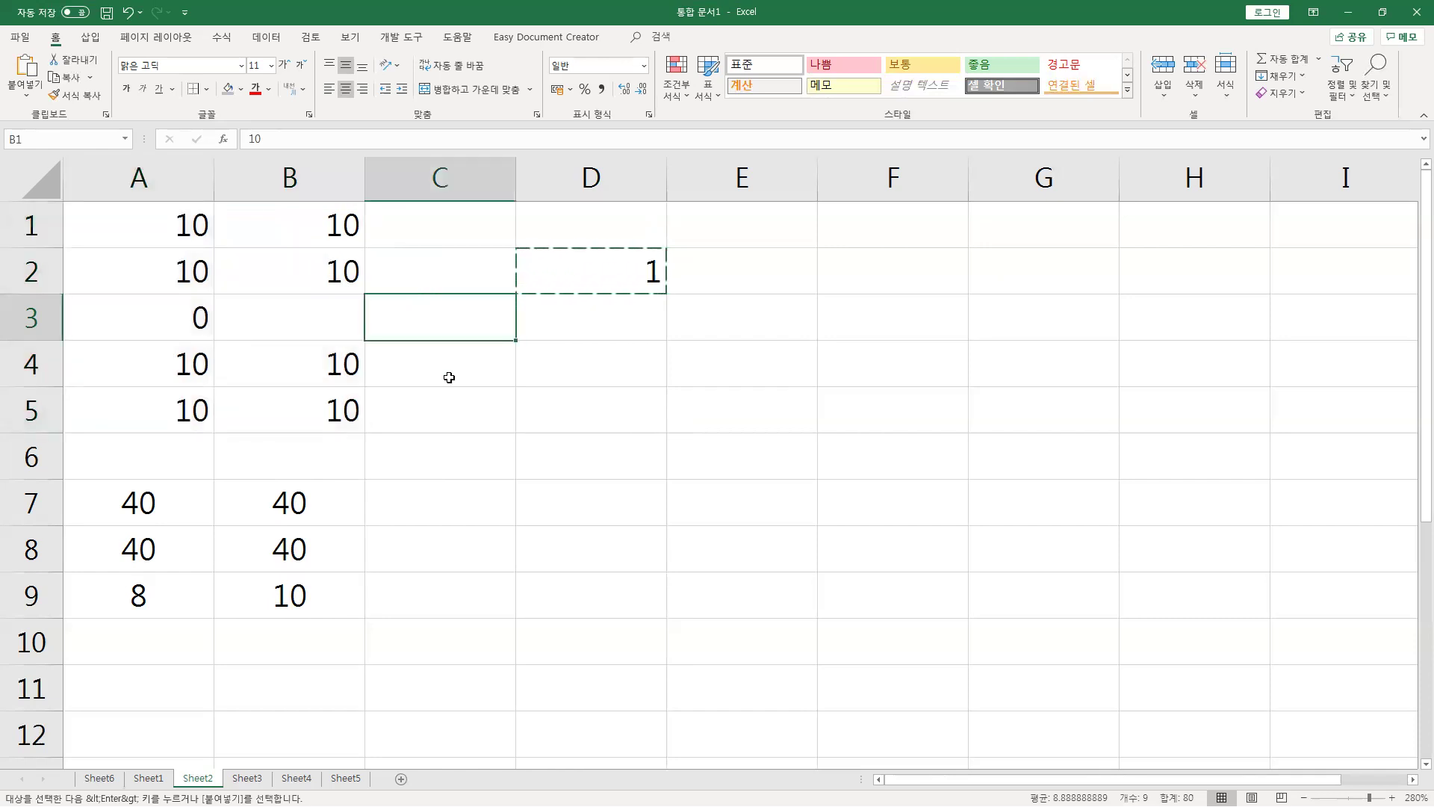
# Compare Sheet2 with Sheet3, and examine the text entries in B2 and B3 on Sheet3.
pyautogui.click(246, 779)
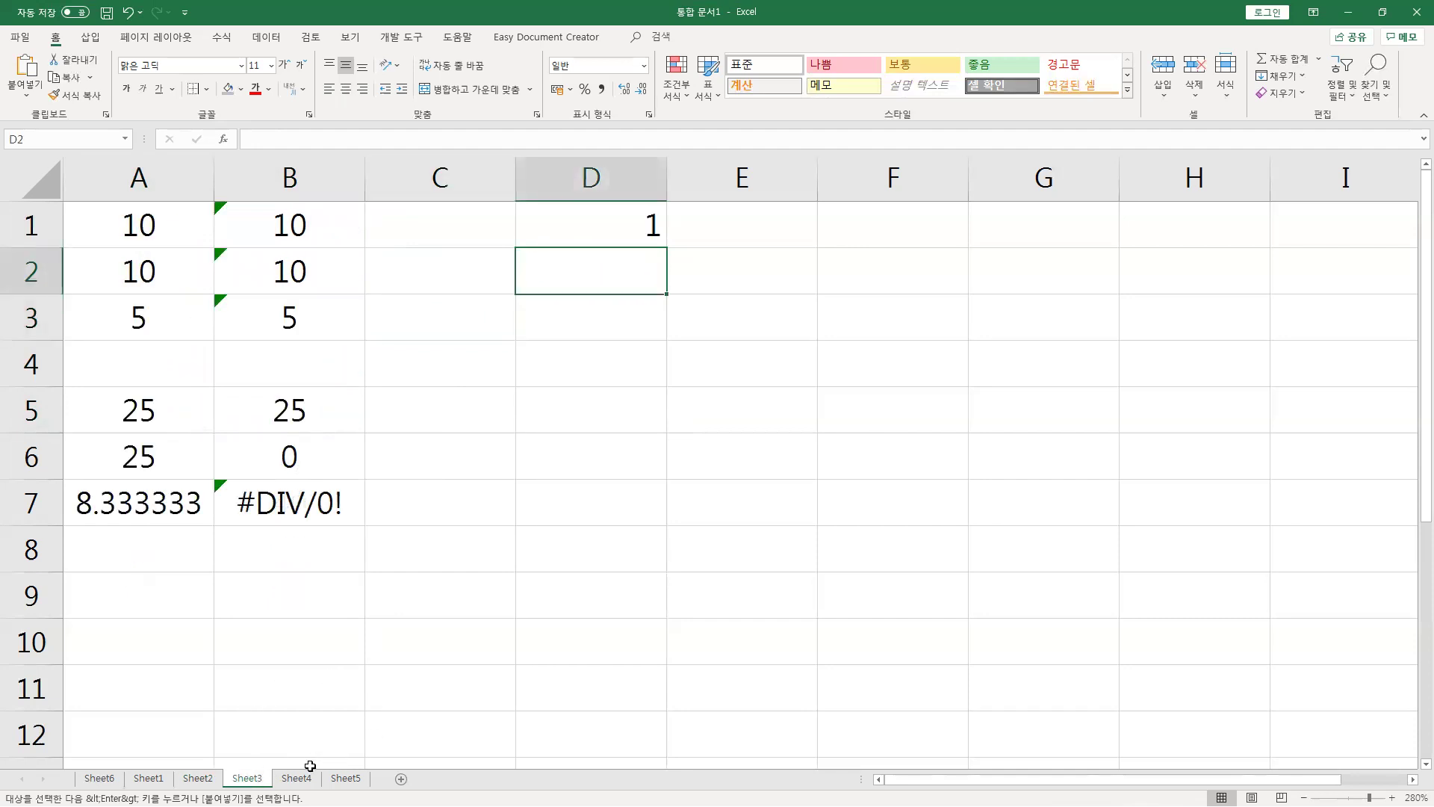
pyautogui.click(212, 780)
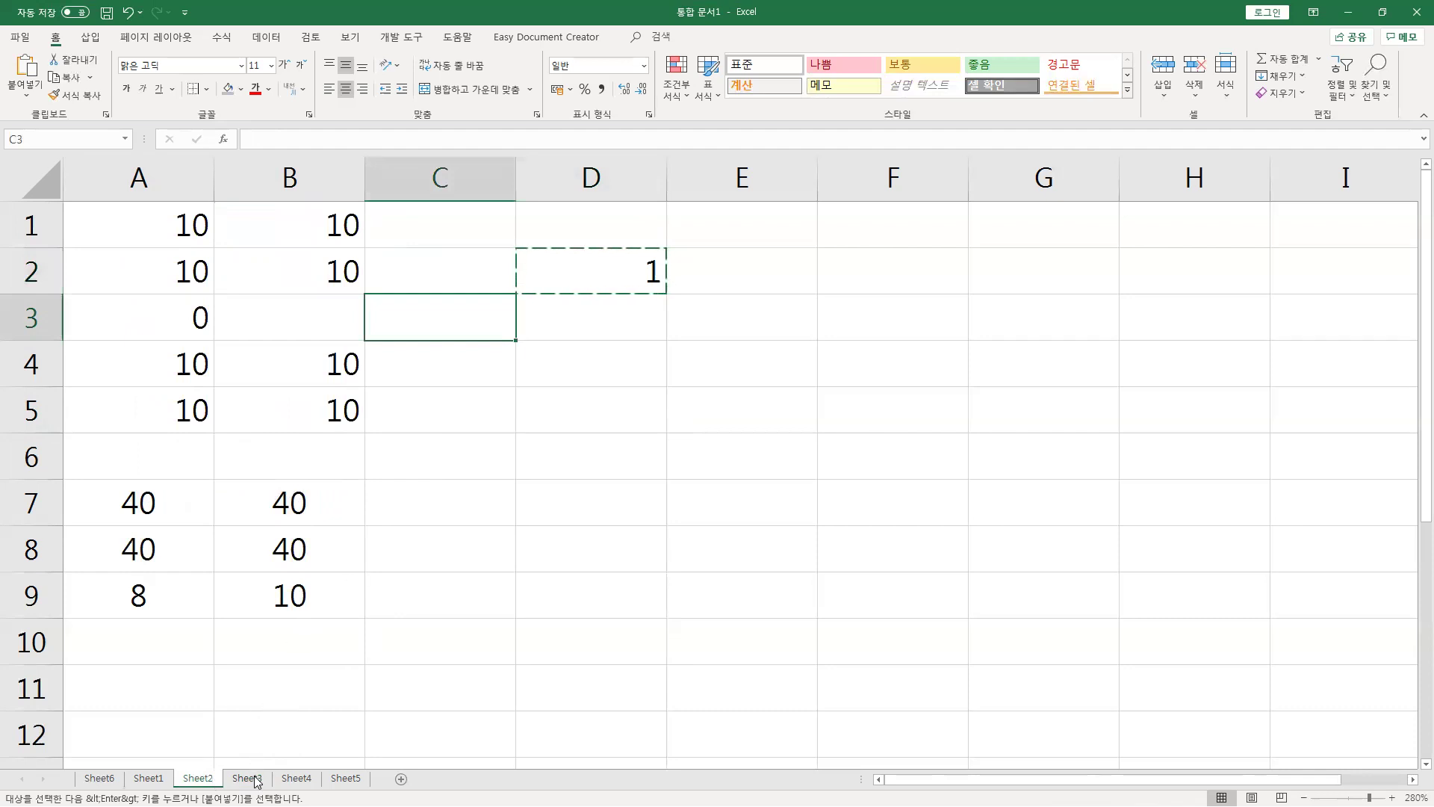
pyautogui.click(254, 779)
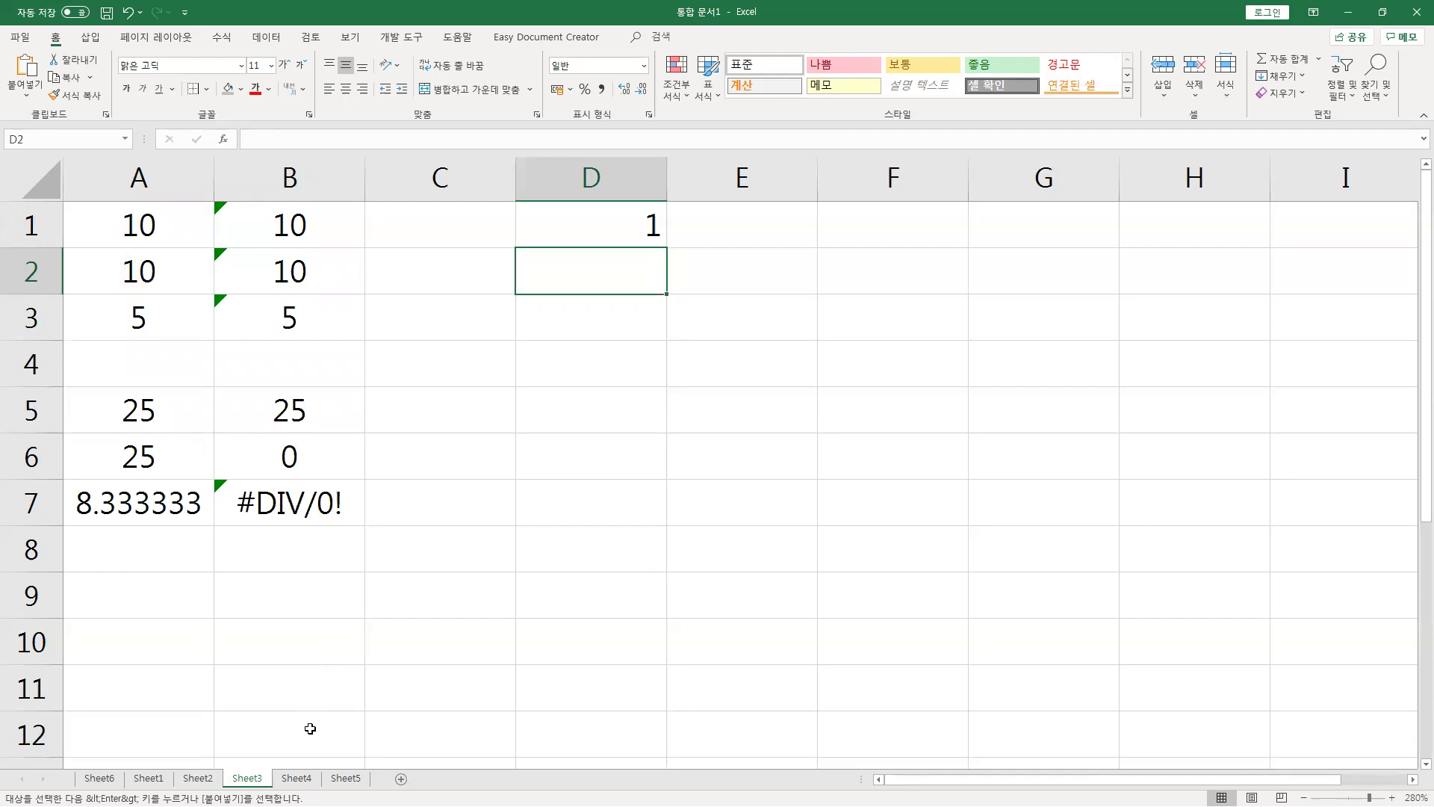
pyautogui.click(244, 365)
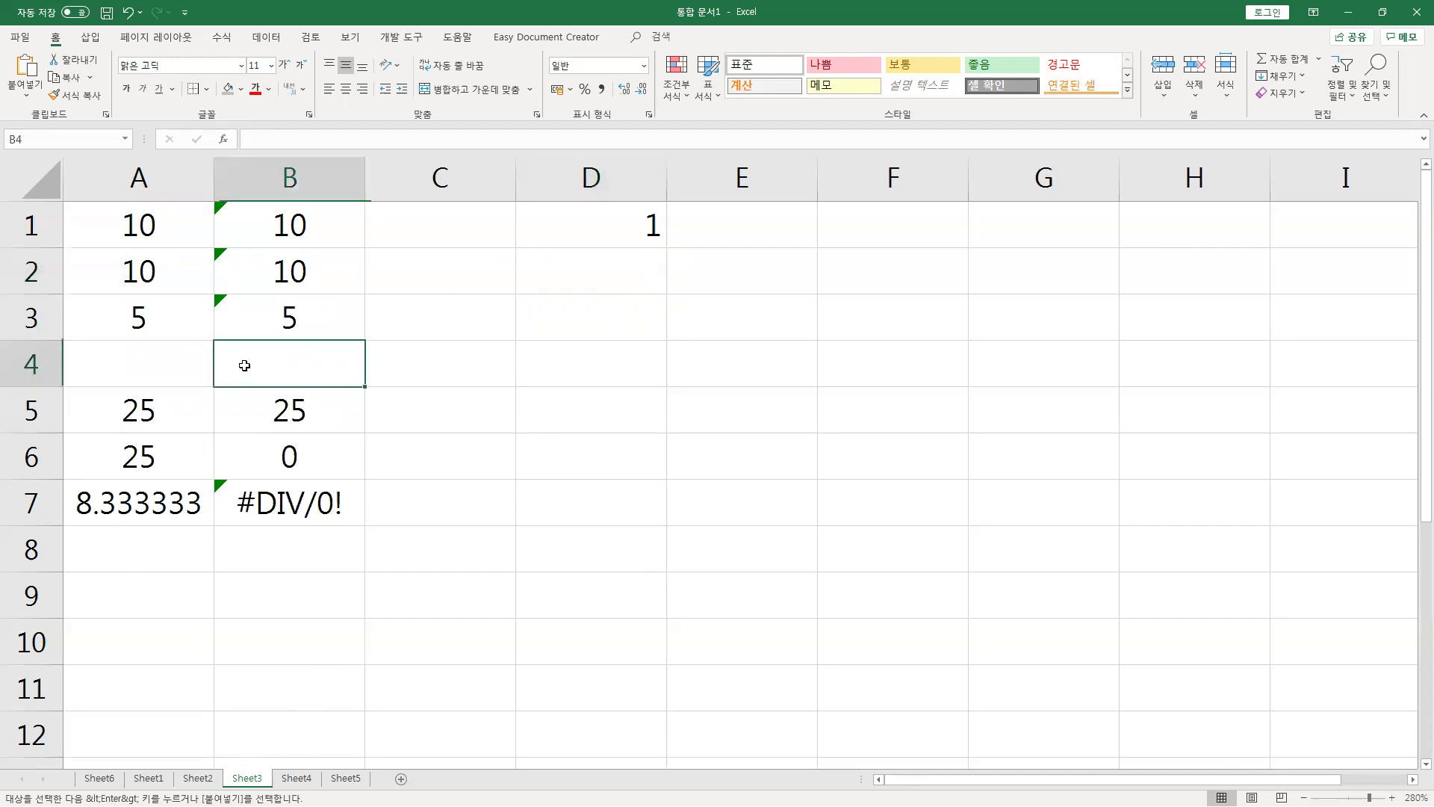
pyautogui.click(286, 330)
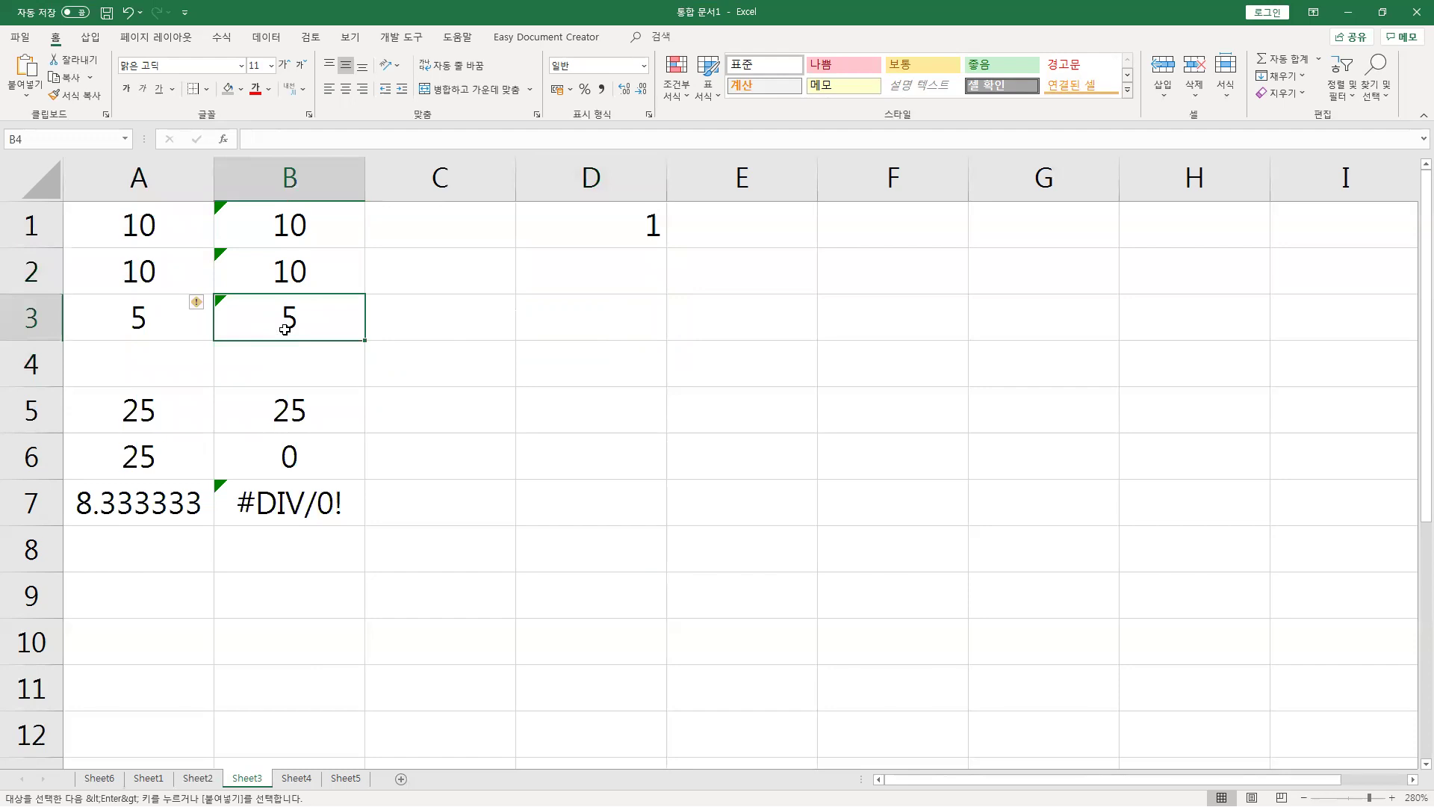
pyautogui.click(260, 271)
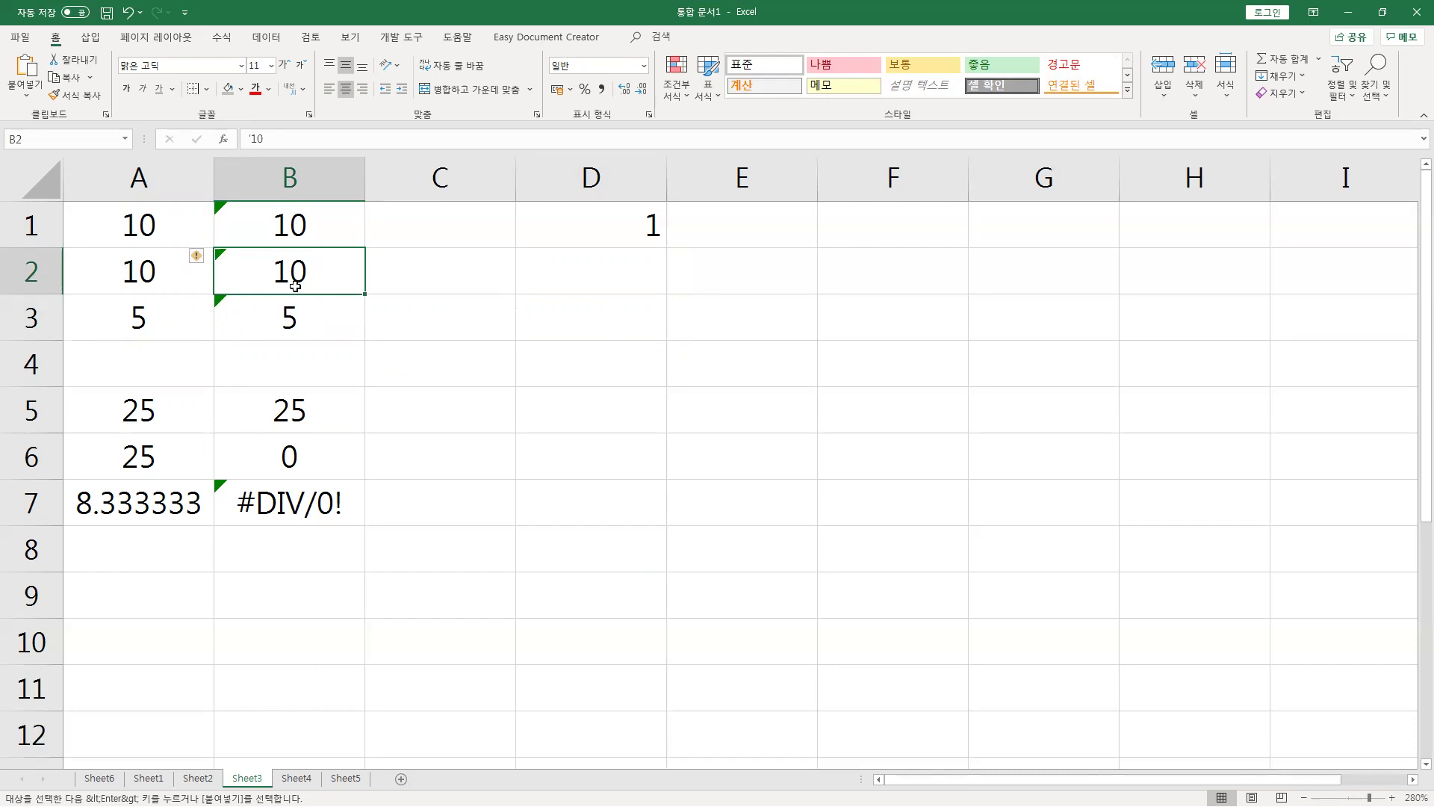
pyautogui.click(318, 333)
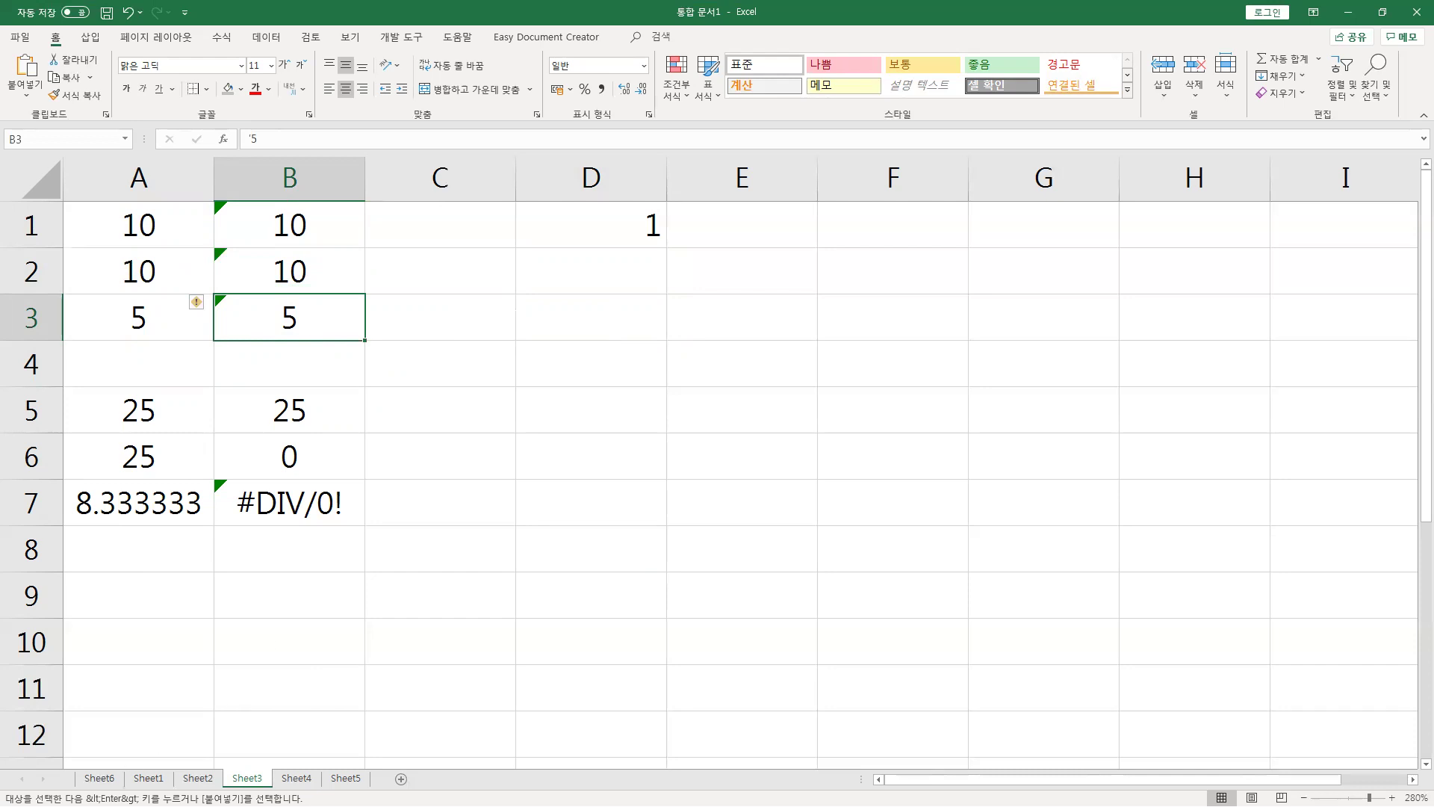
# Review the caution about Replace on Sheet6, and examine A1 and the circled number in A2 on Sheet4.
pyautogui.click(99, 778)
pyautogui.click(170, 493)
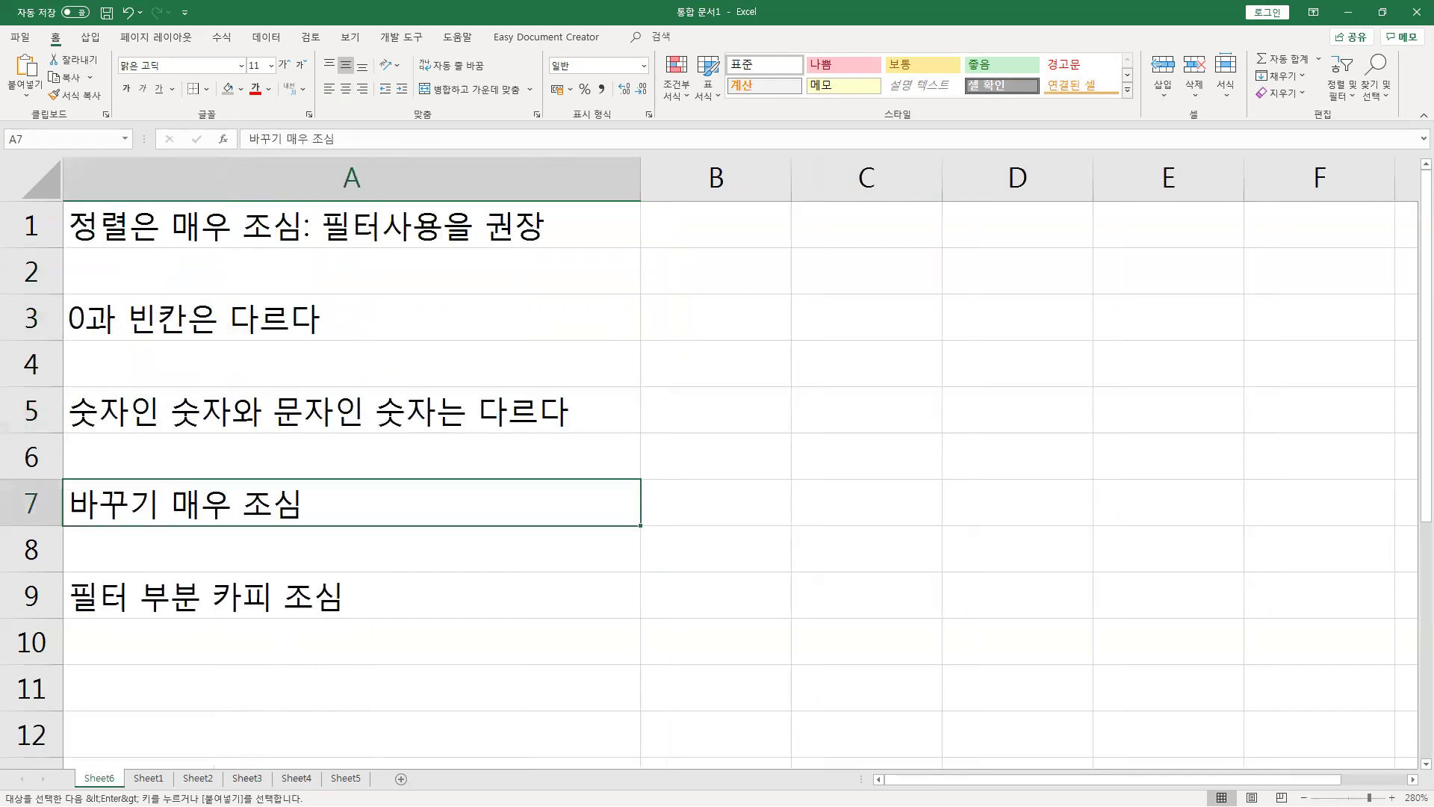
pyautogui.click(297, 778)
pyautogui.click(217, 338)
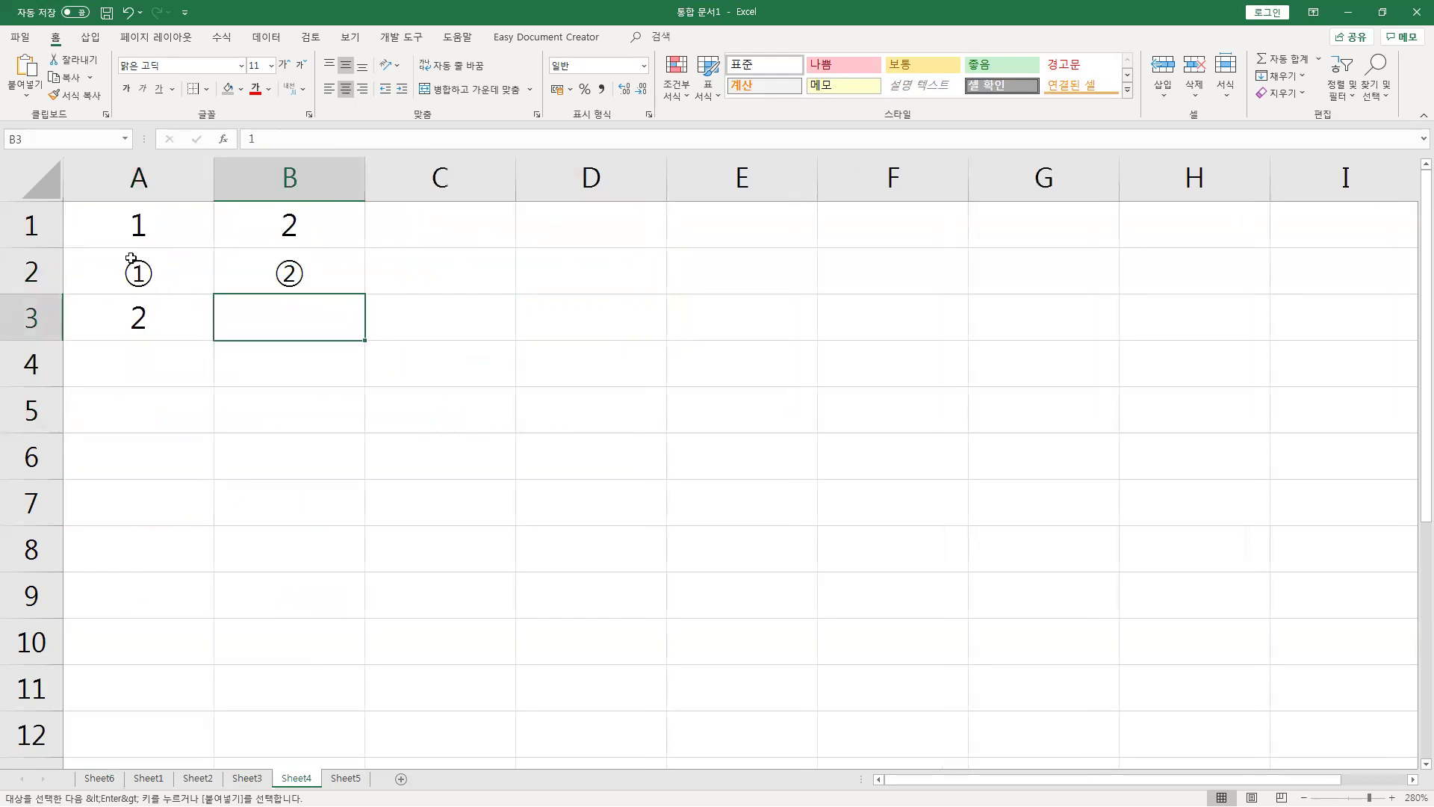
pyautogui.click(133, 233)
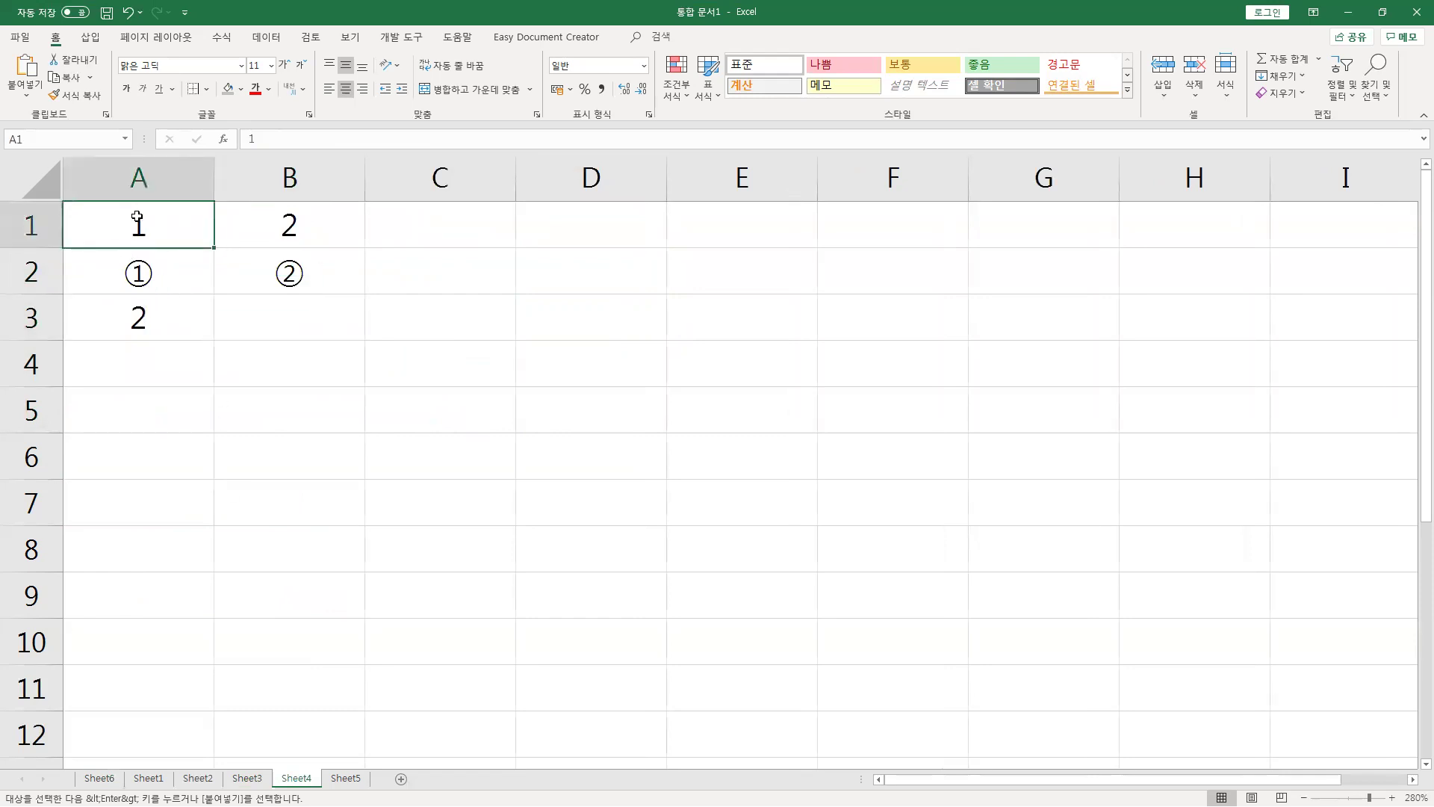
pyautogui.click(139, 270)
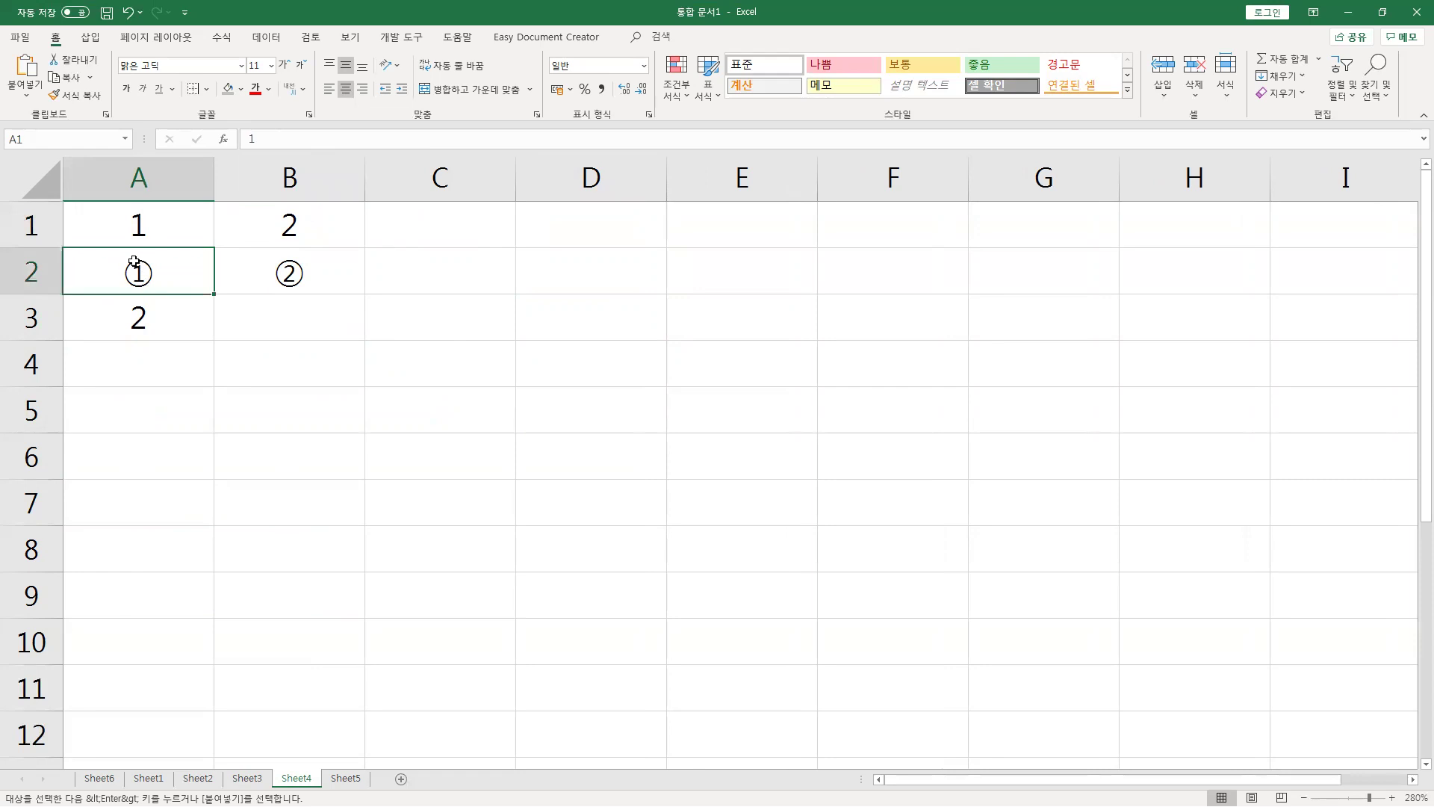
# Choose the Circled Digit One symbol in the Symbol dialog for A2, and cancel the cell edit.
pyautogui.click(90, 37)
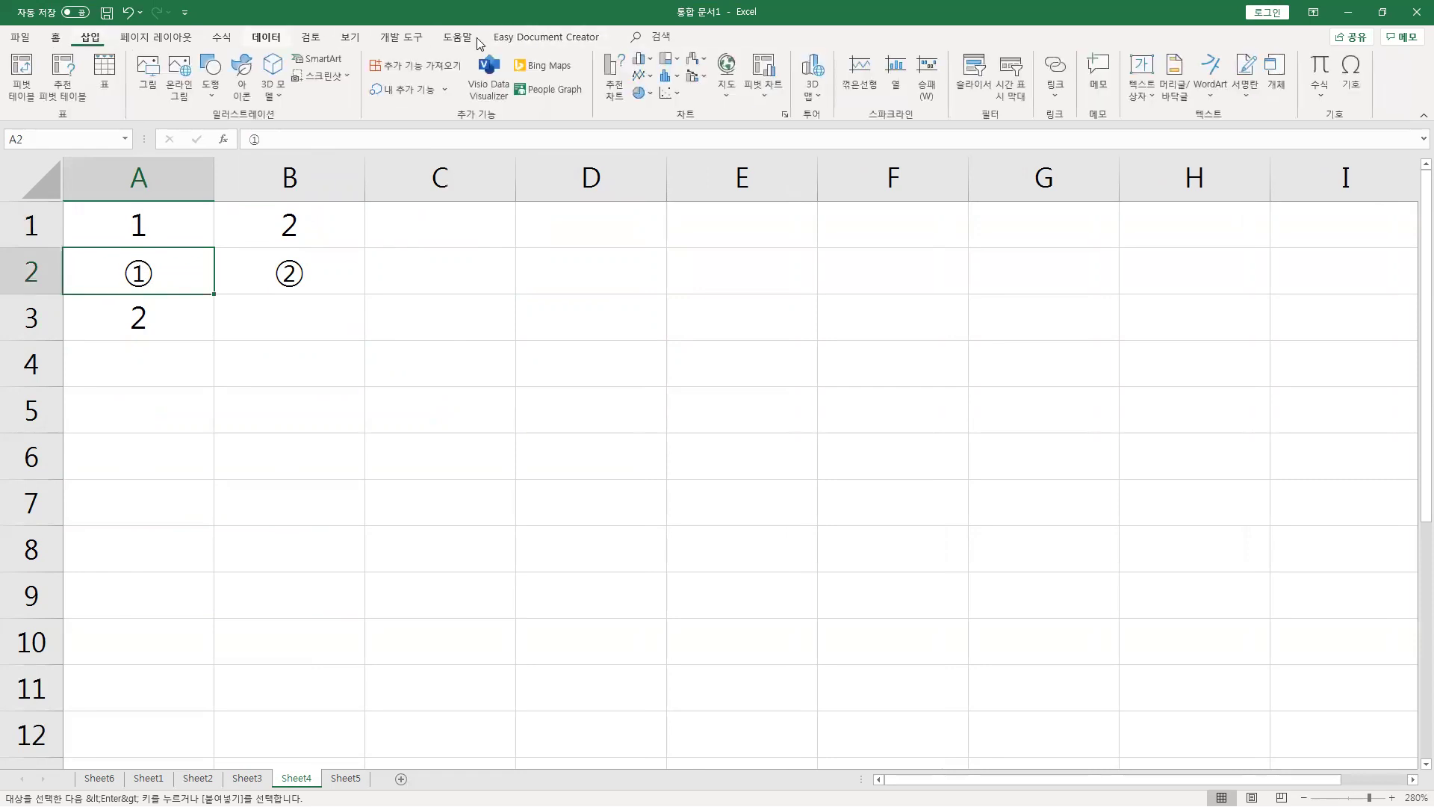
pyautogui.click(1350, 75)
pyautogui.click(829, 346)
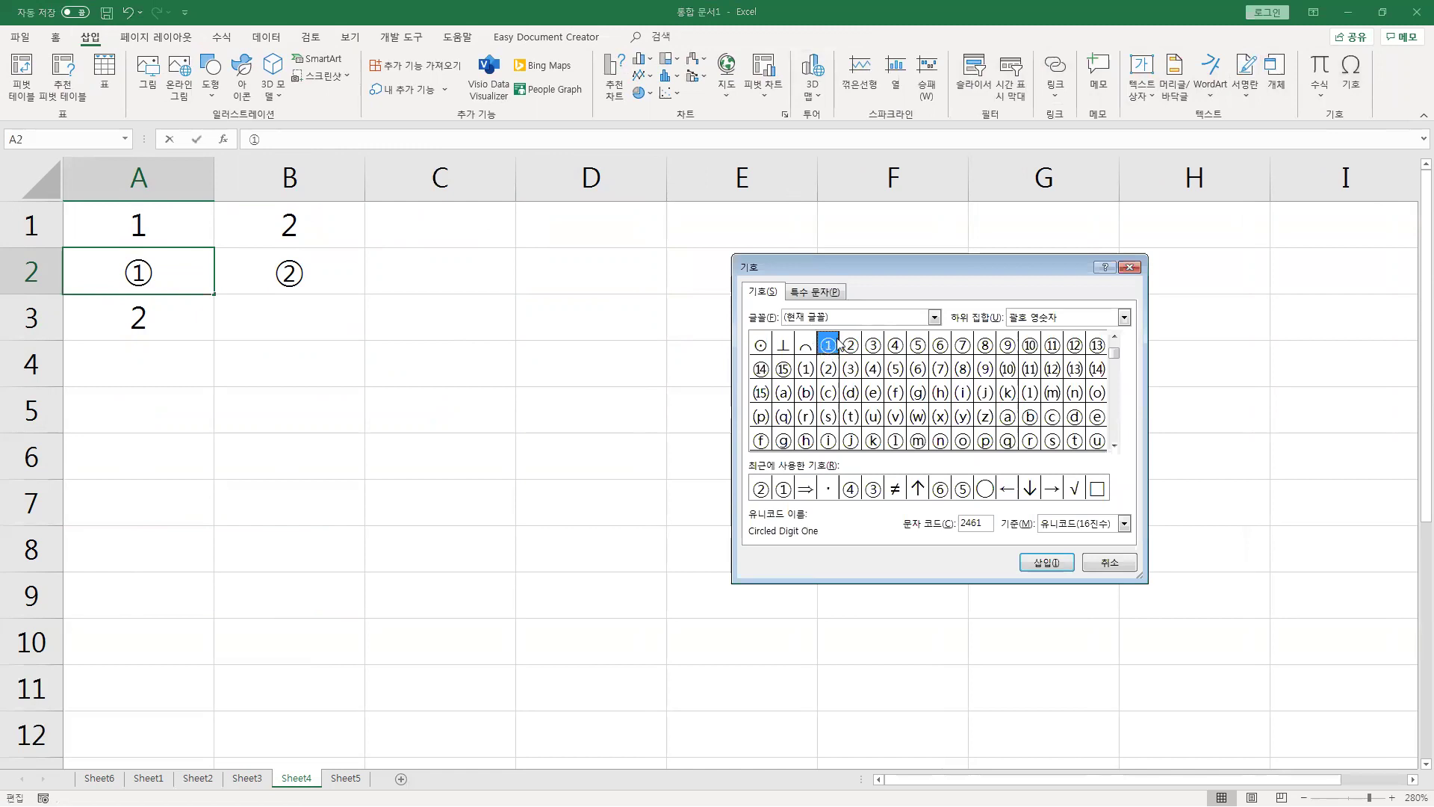
pyautogui.click(1046, 562)
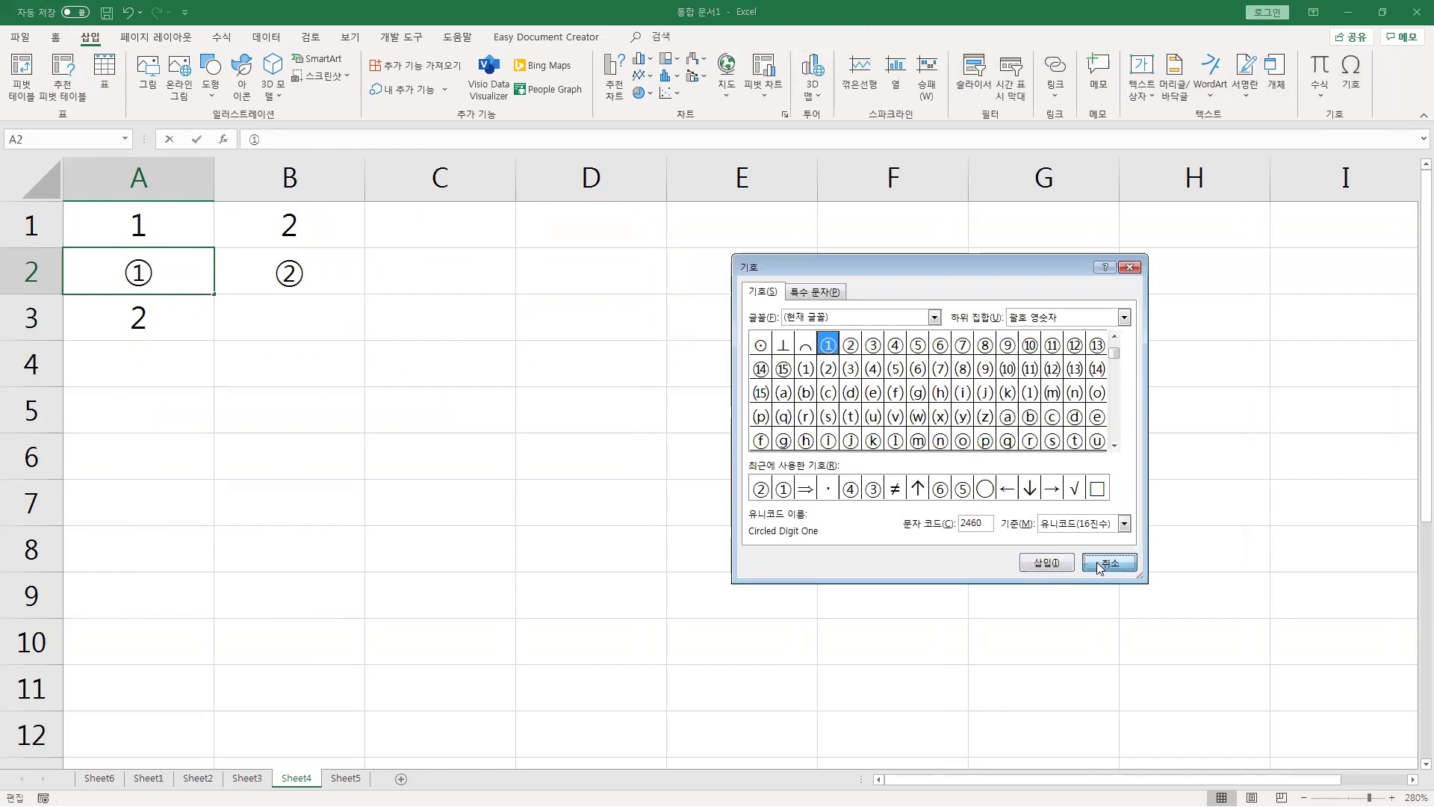
pyautogui.click(1090, 563)
pyautogui.click(125, 272)
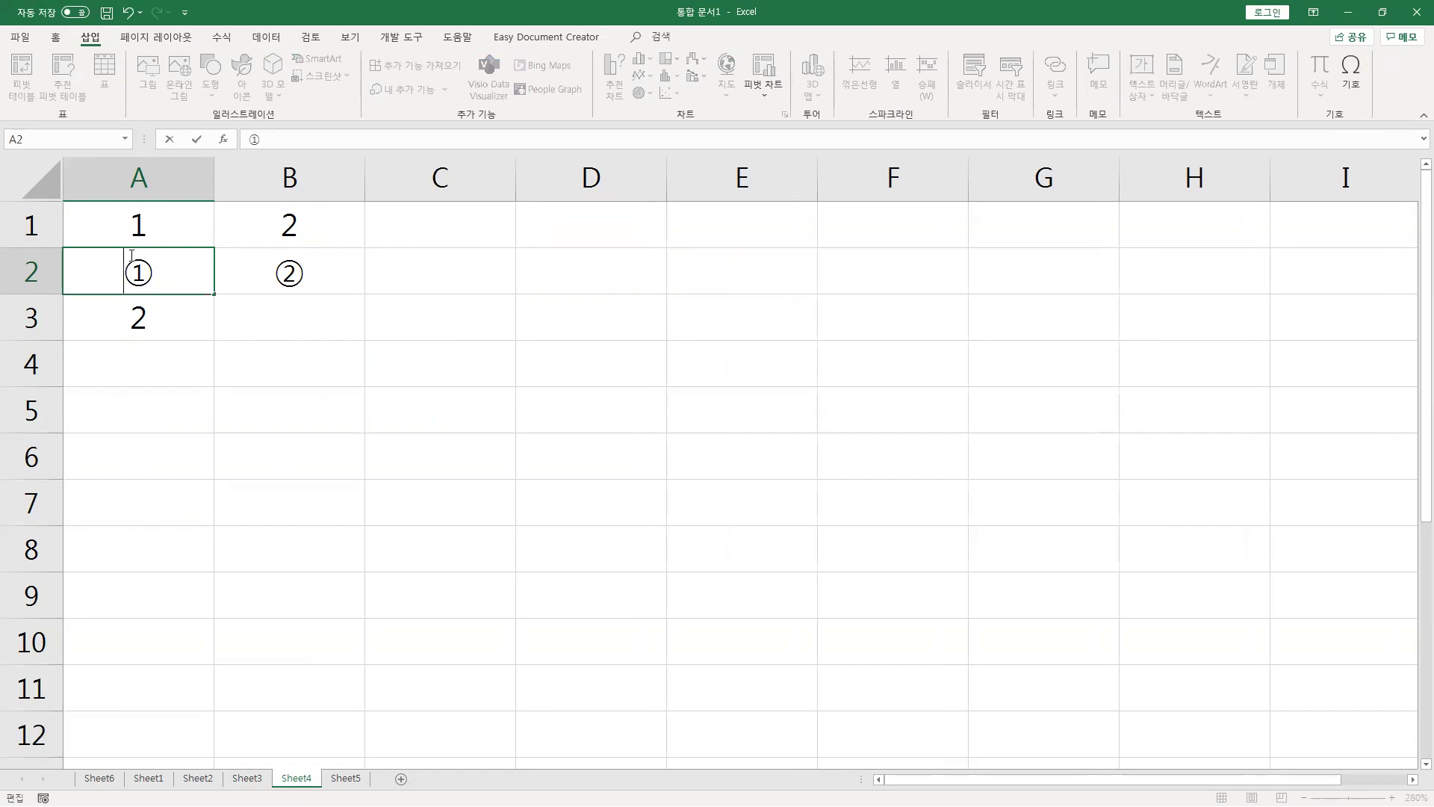
pyautogui.press('Escape')
# Examine the contents of A1:A3, and check A3's formula =B1 against cell B1.
pyautogui.click(156, 311)
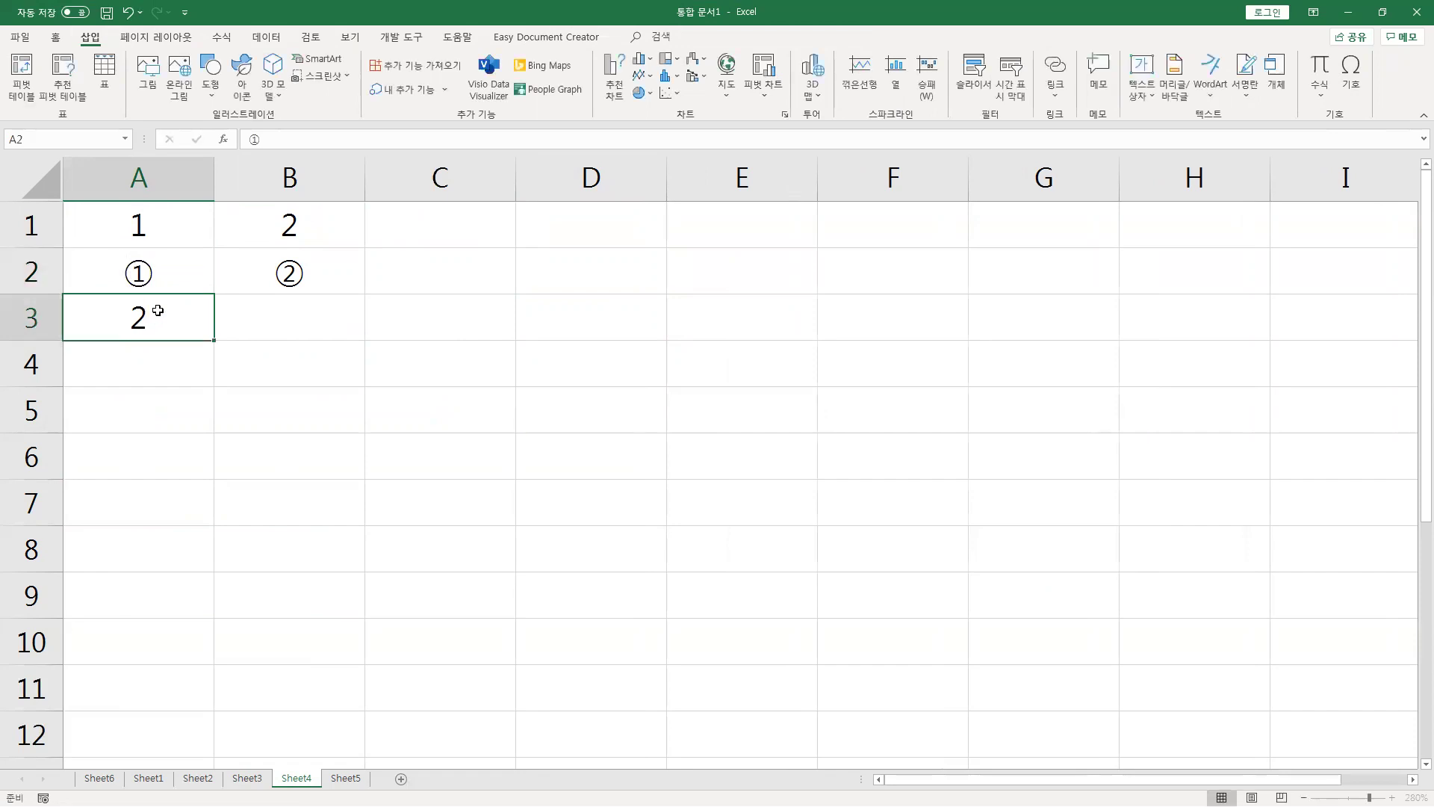
pyautogui.click(152, 236)
pyautogui.click(155, 273)
pyautogui.click(157, 312)
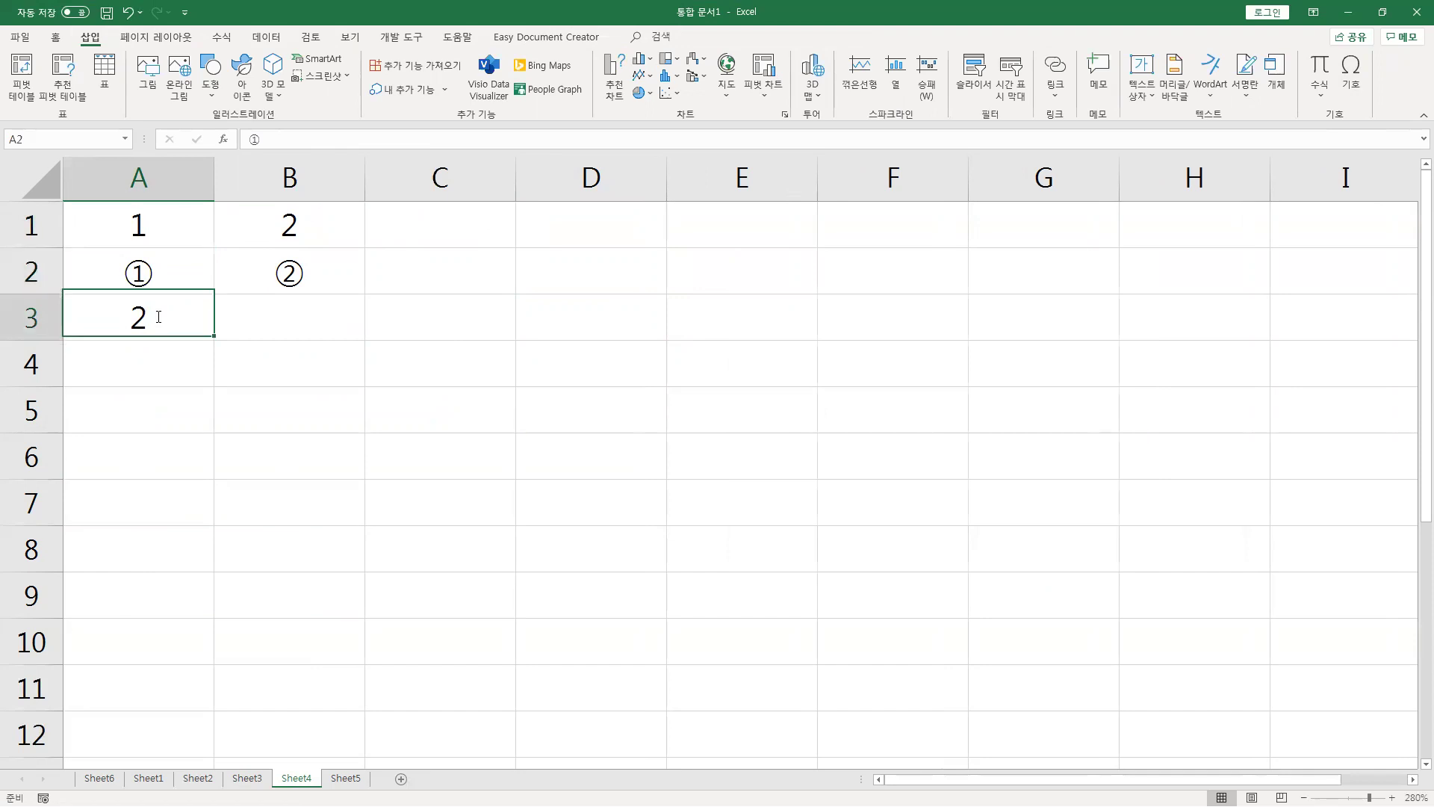
pyautogui.write('=')
pyautogui.click(249, 240)
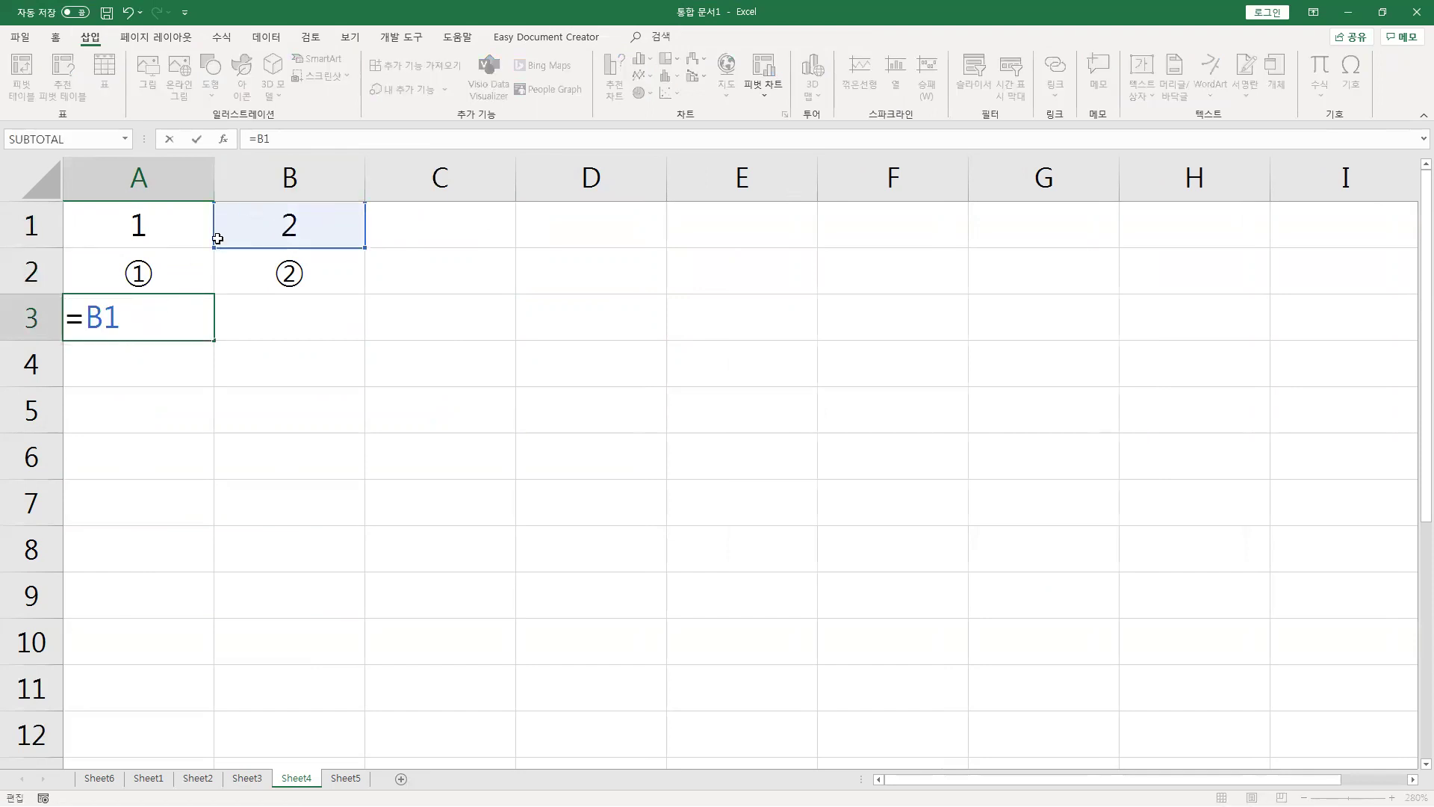
pyautogui.hotkey('ctrl', 'Return')
pyautogui.click(290, 224)
pyautogui.click(179, 321)
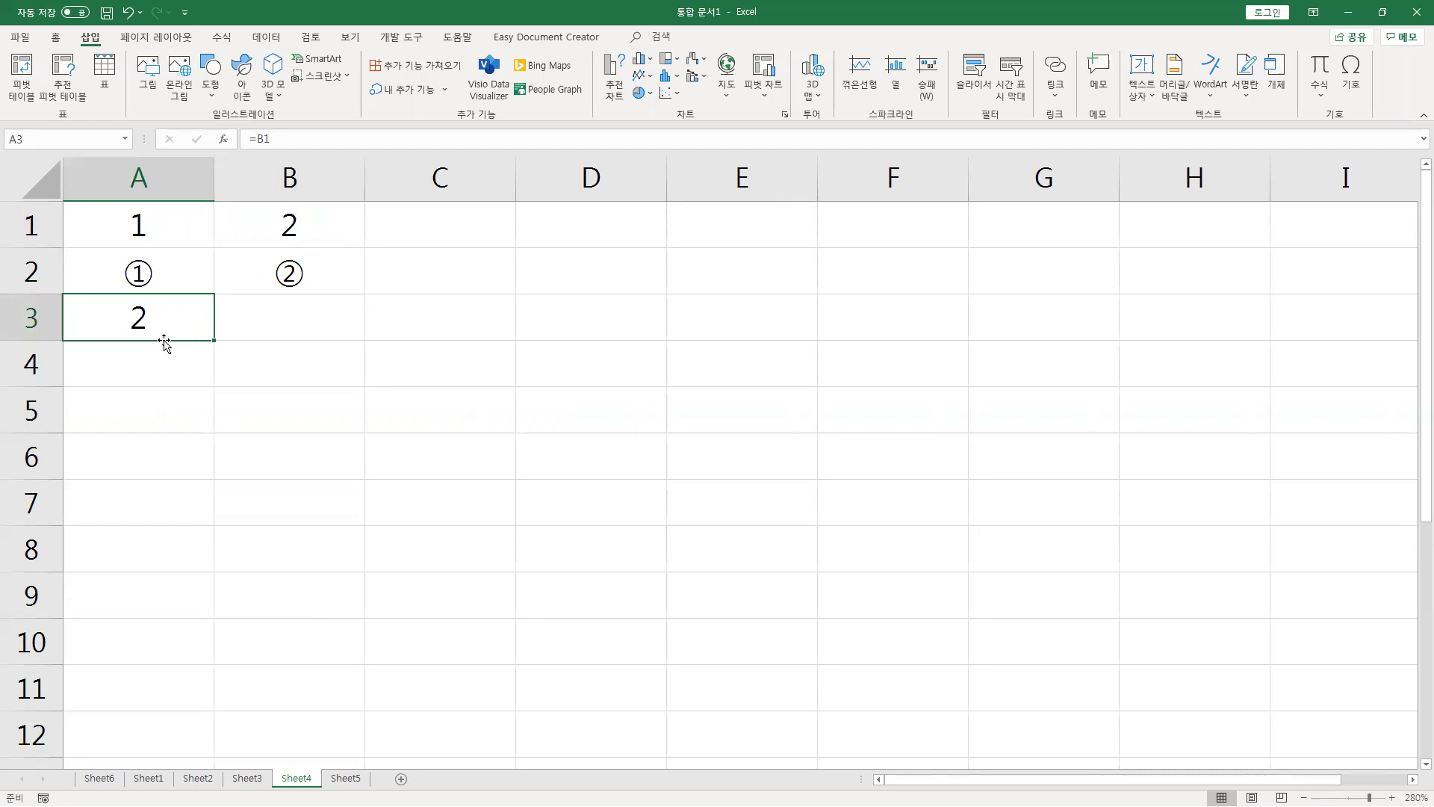
# Enter the formula =A1+B1 in C1 to add the ordinary numbers.
pyautogui.click(466, 233)
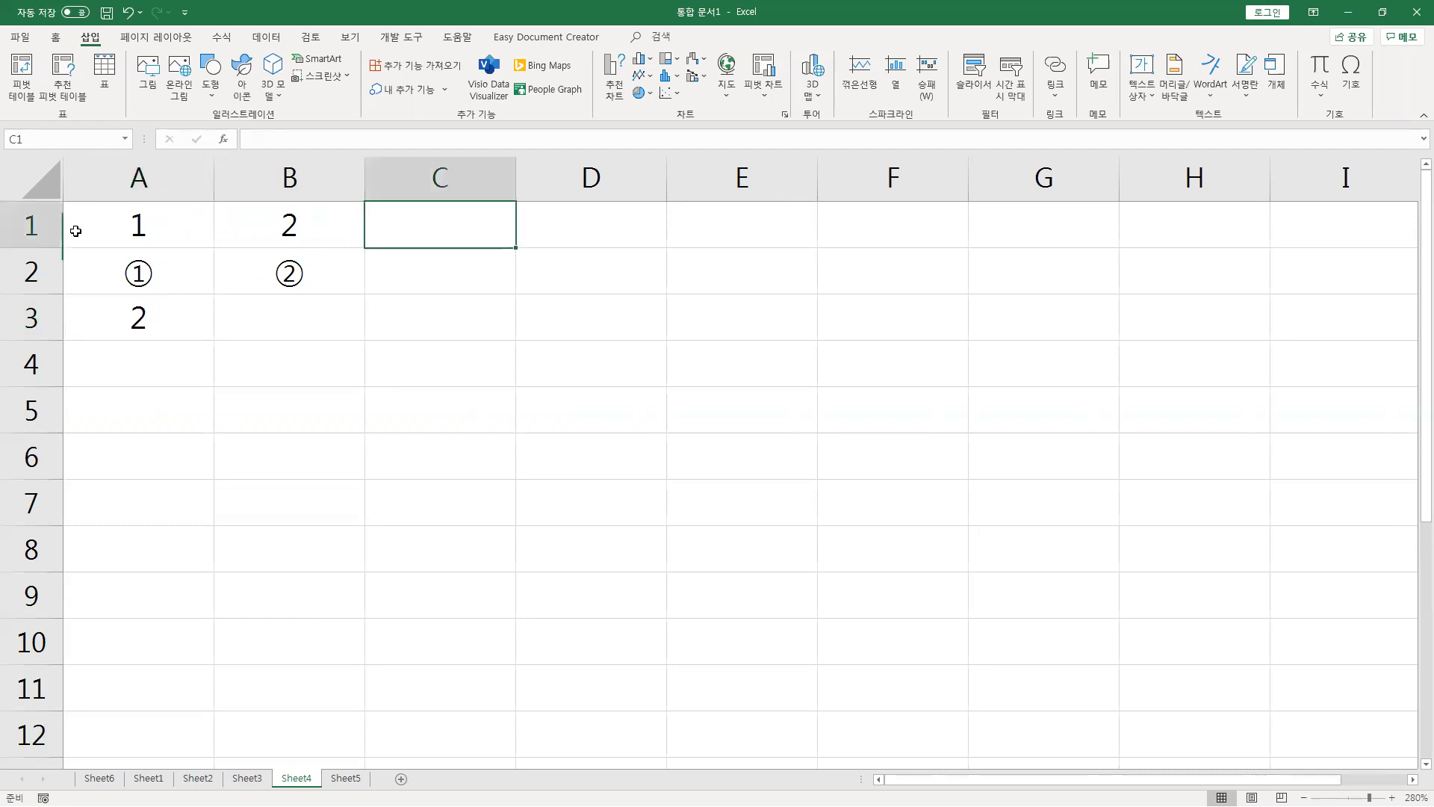
pyautogui.click(134, 242)
pyautogui.click(145, 279)
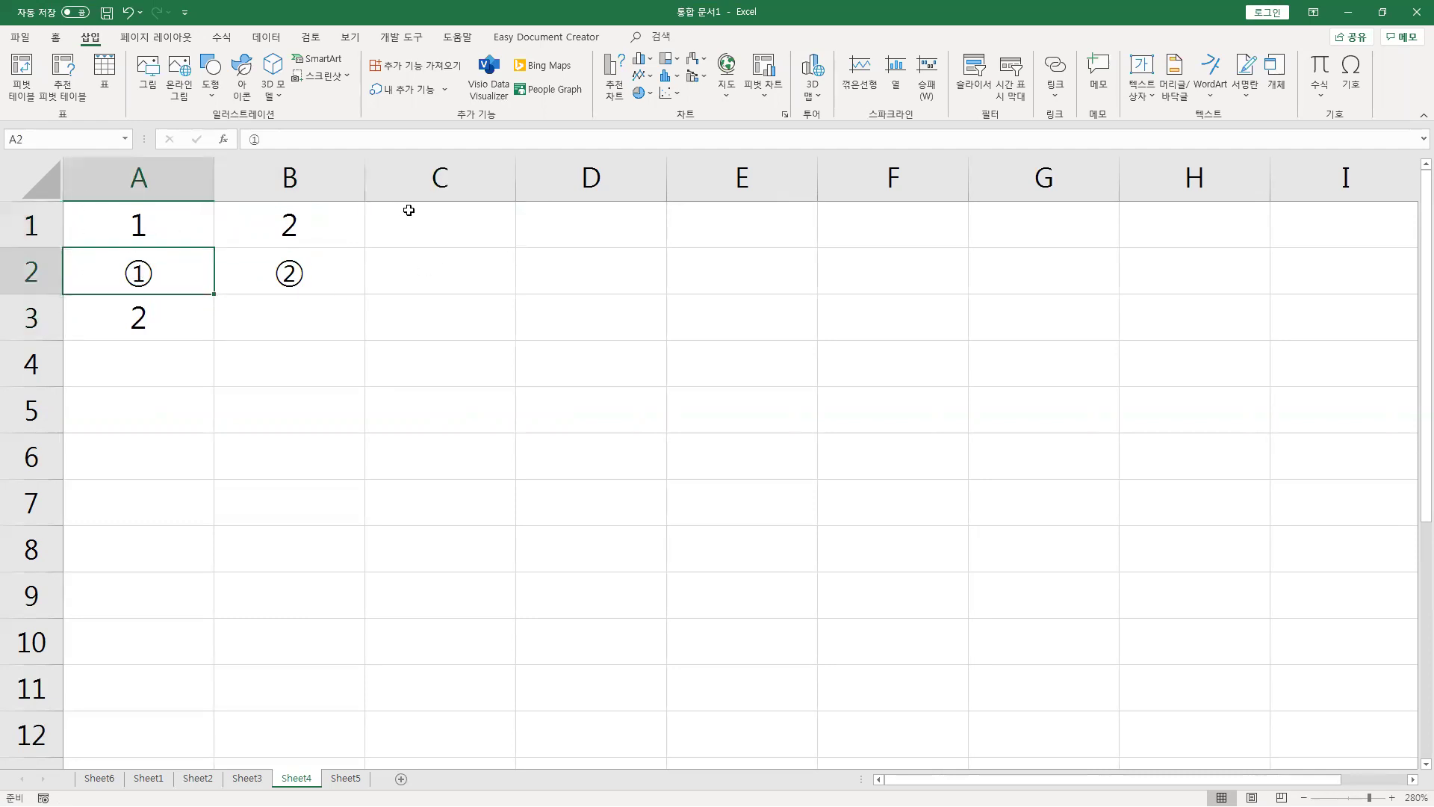
pyautogui.click(431, 225)
pyautogui.write('=')
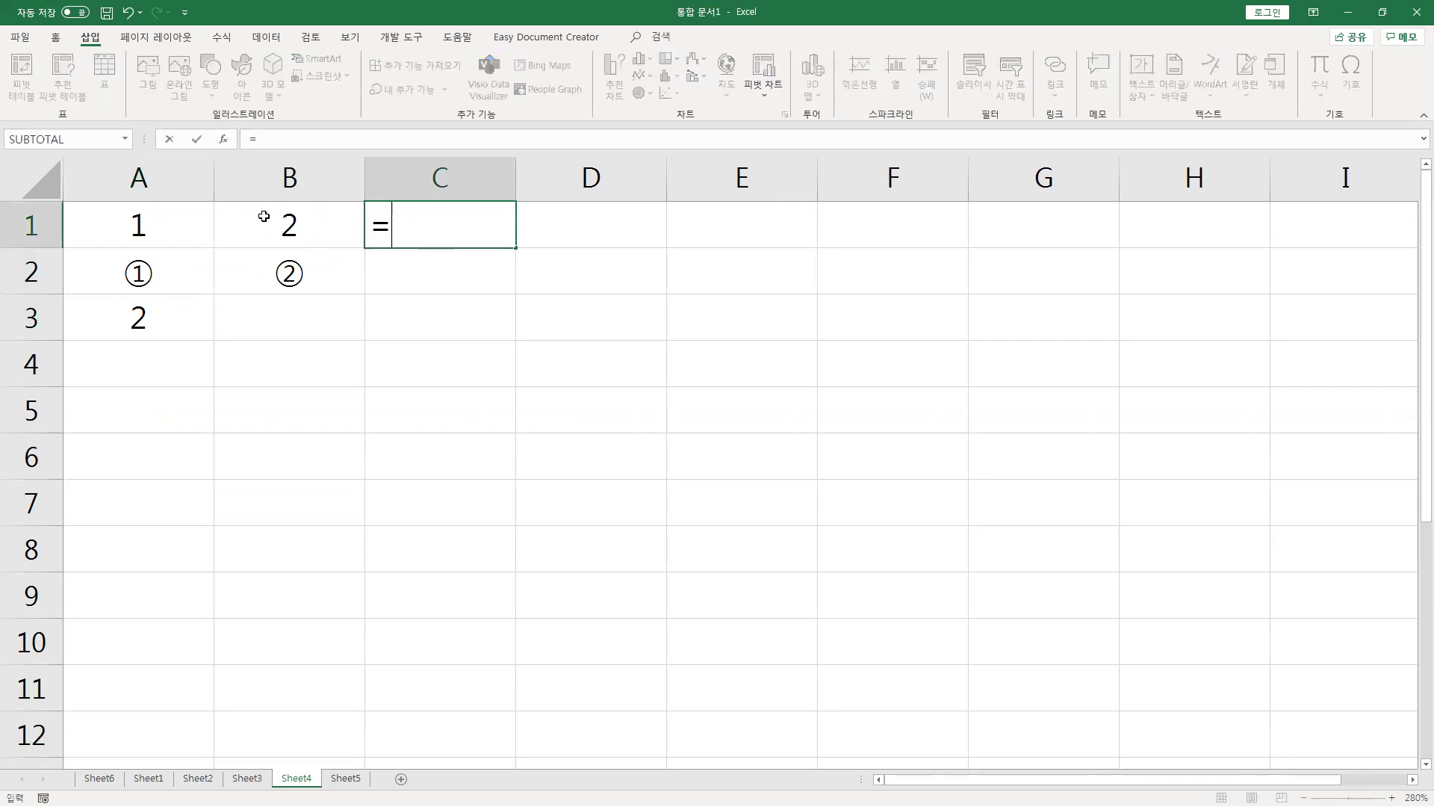
pyautogui.click(136, 224)
pyautogui.write('+')
pyautogui.click(237, 226)
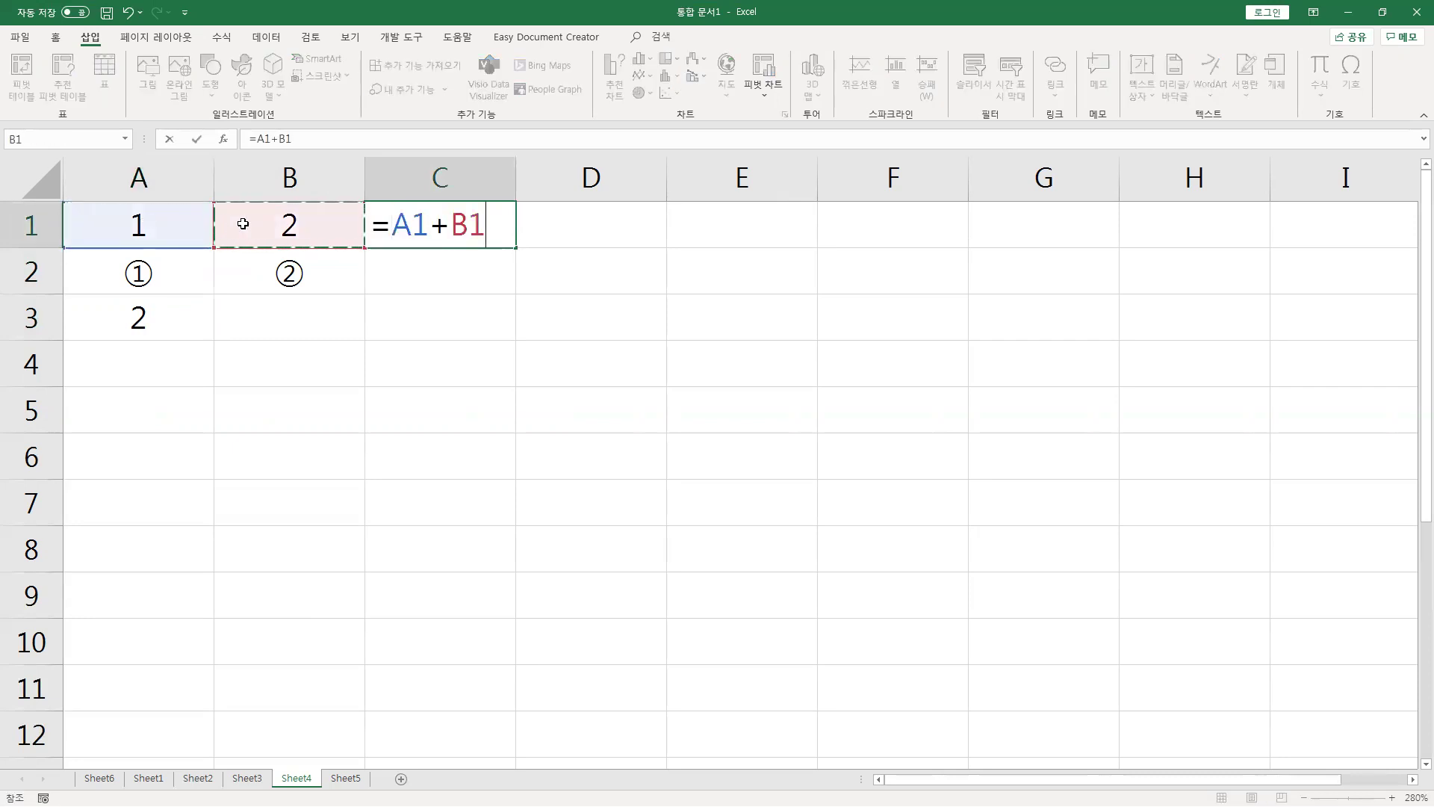
pyautogui.press('Return')
# Copy the addition formula from C1 to C2, and check its references to the circled numbers.
pyautogui.press('Up')
pyautogui.hotkey('ctrl', 'c')
pyautogui.press('Down')
pyautogui.hotkey('ctrl', 'v')
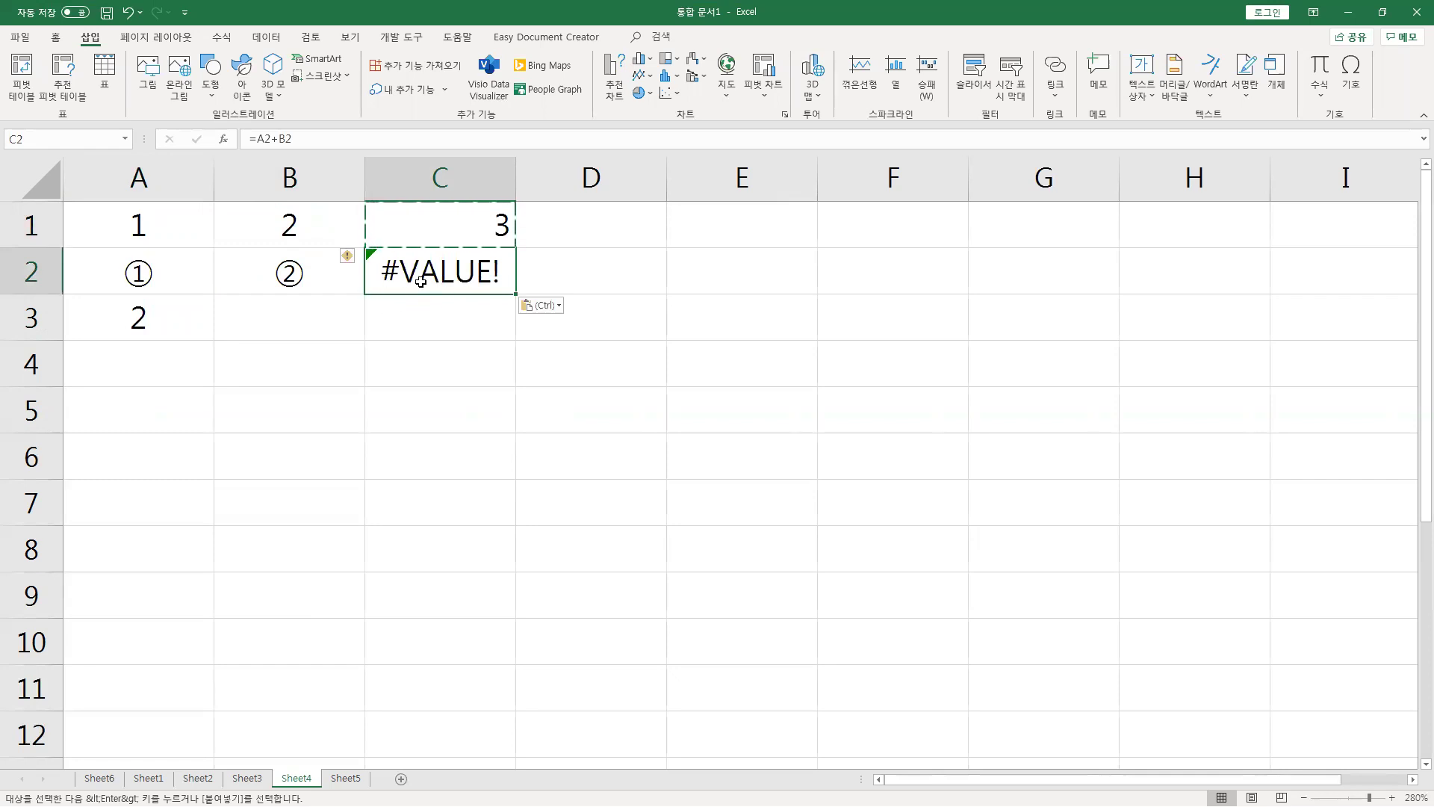
pyautogui.click(273, 141)
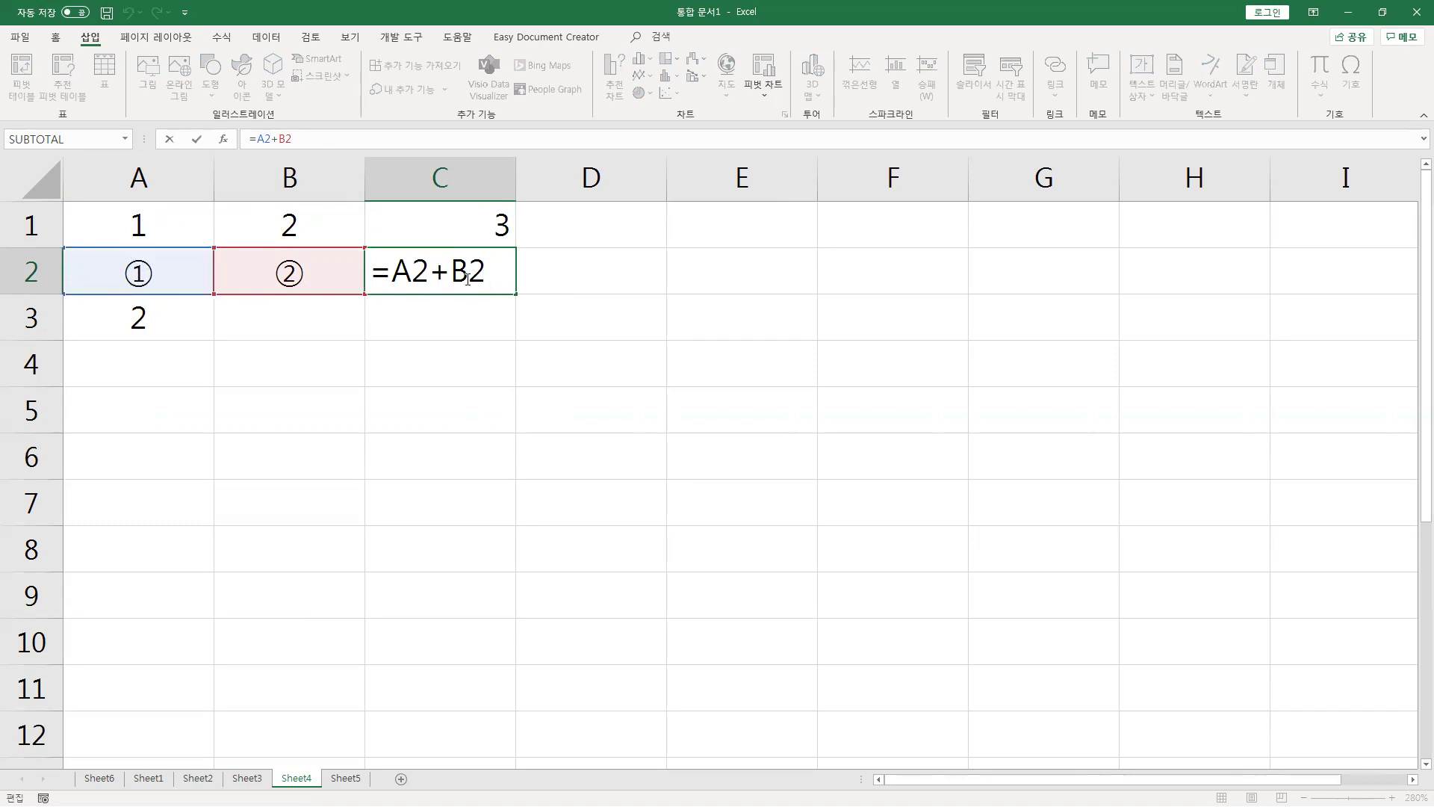
pyautogui.hotkey('ctrl', 'Return')
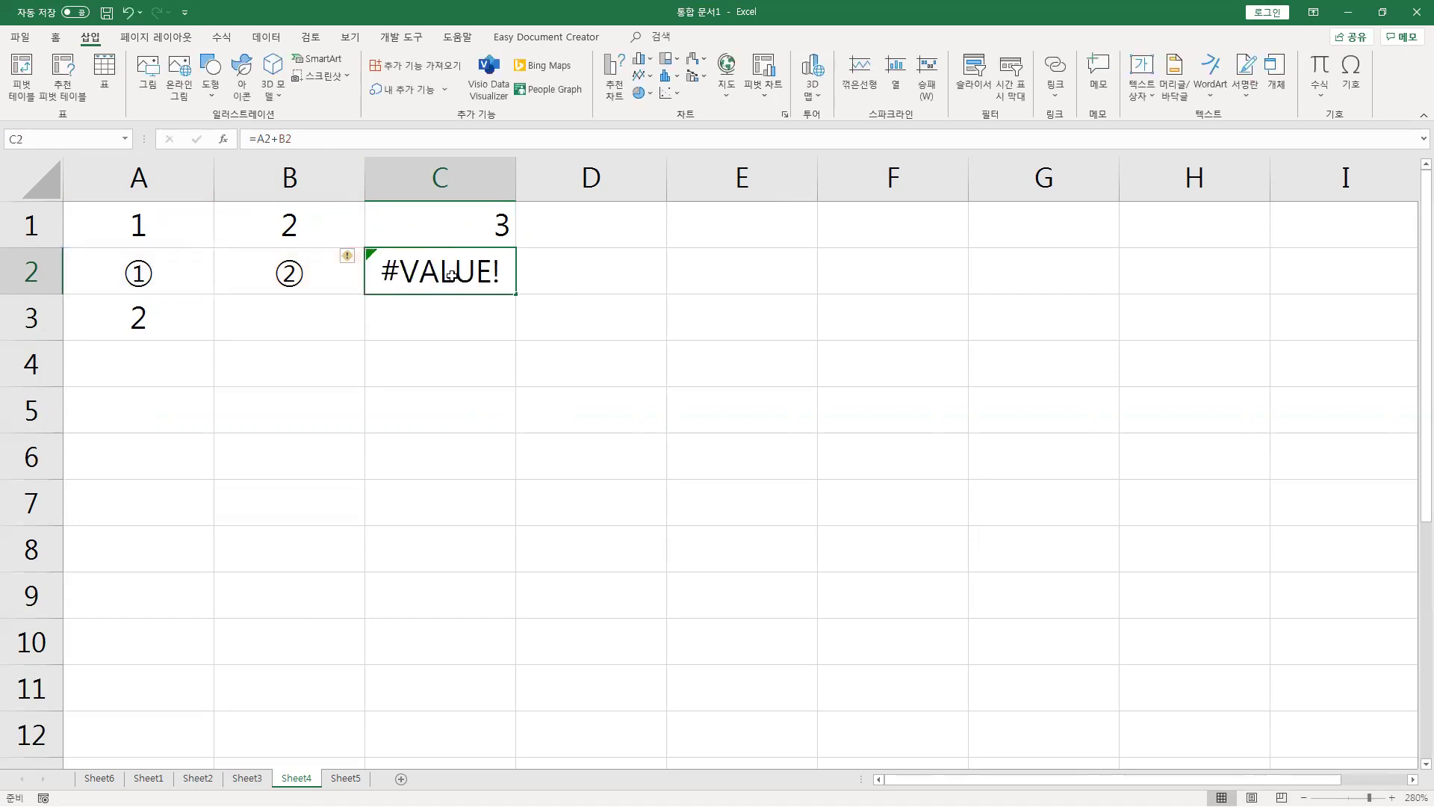
# Replace the formula in C2 with =SUM(A2:B2).
pyautogui.write('=sum')
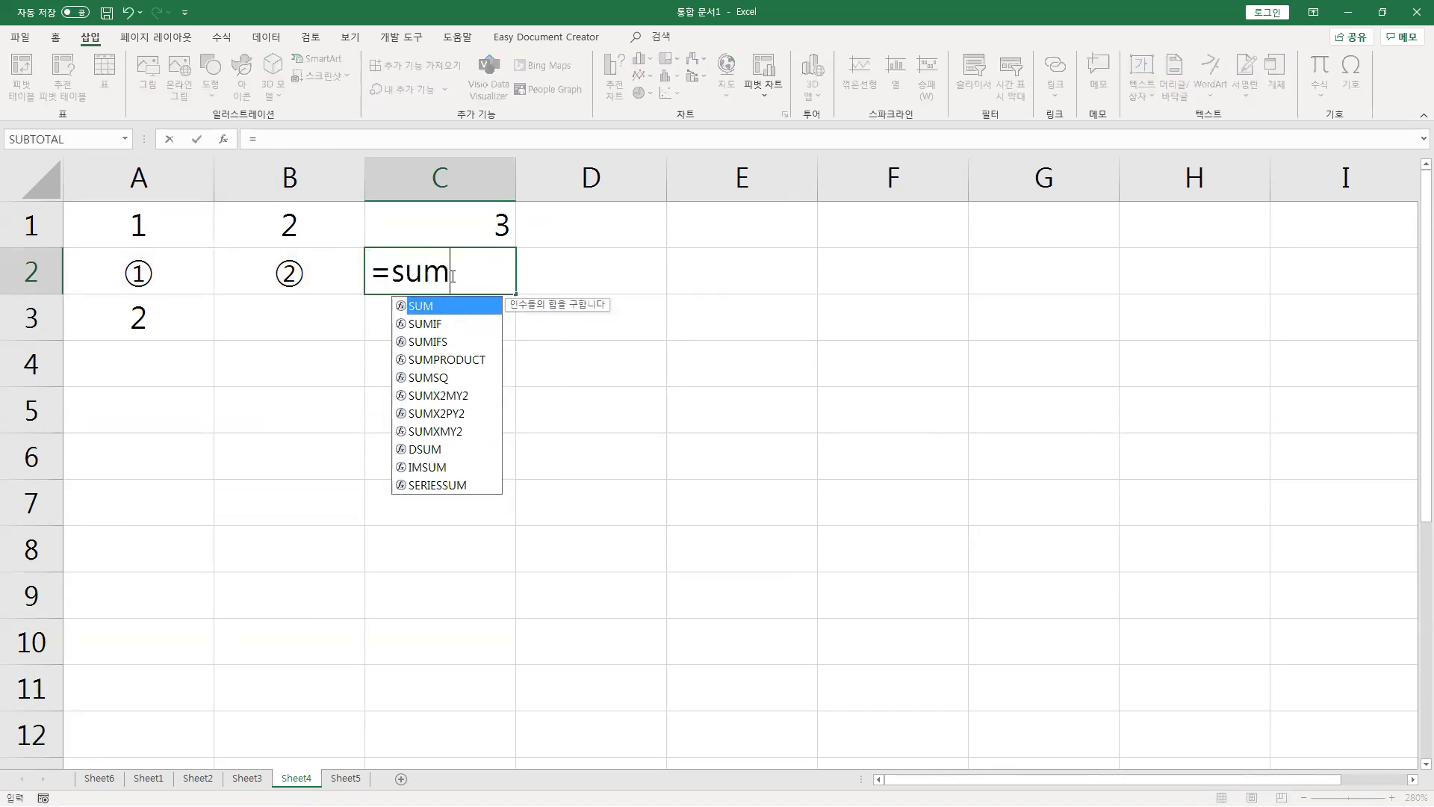
pyautogui.write('(')
pyautogui.moveTo(177, 262); pyautogui.dragTo(259, 255)
pyautogui.write(')')
pyautogui.press('Return')
pyautogui.press('Up')
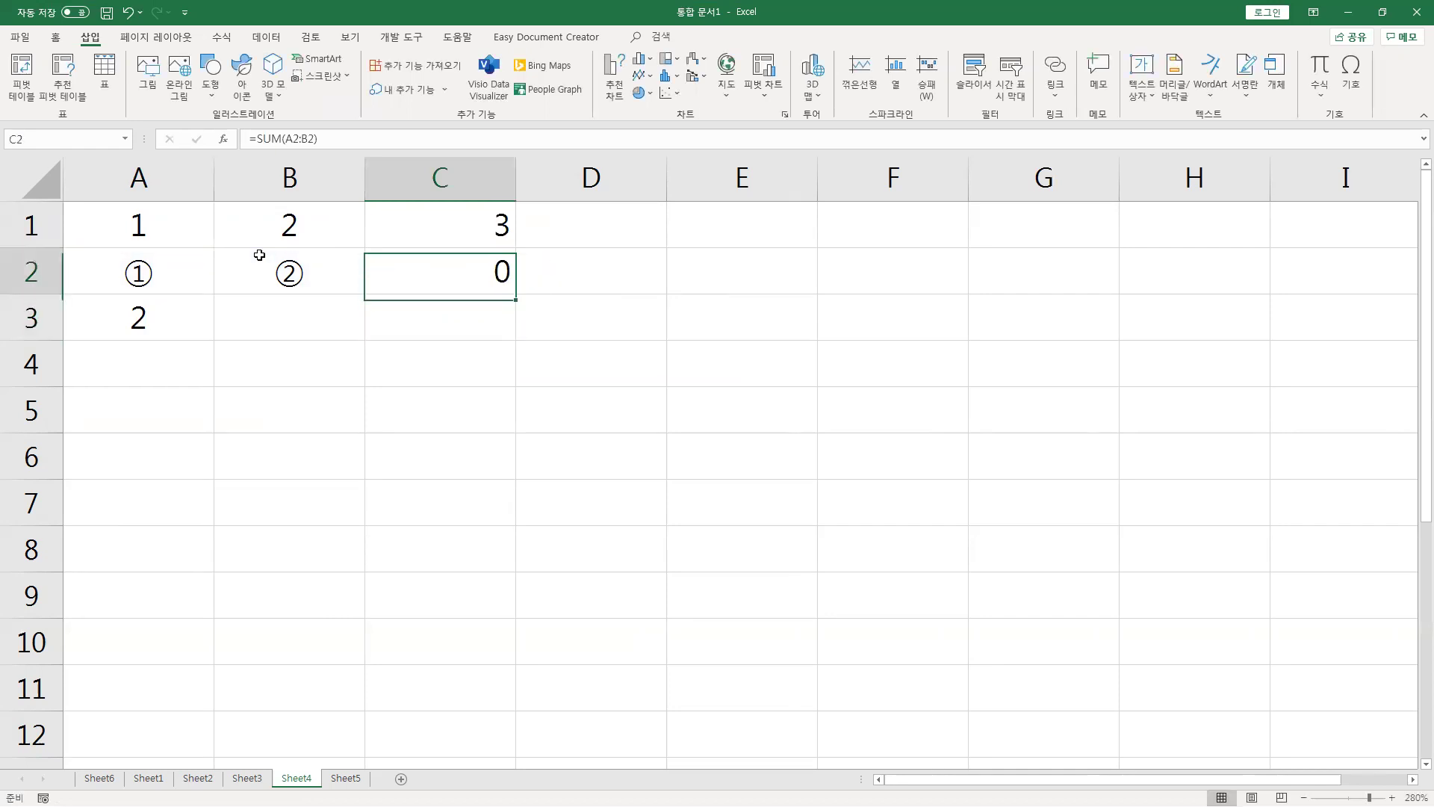
# Select the circled numbers in A2:B2, clear C2, and undo back to its =A2+B2 formula.
pyautogui.click(259, 254)
pyautogui.hotkey('shift', 'Left')
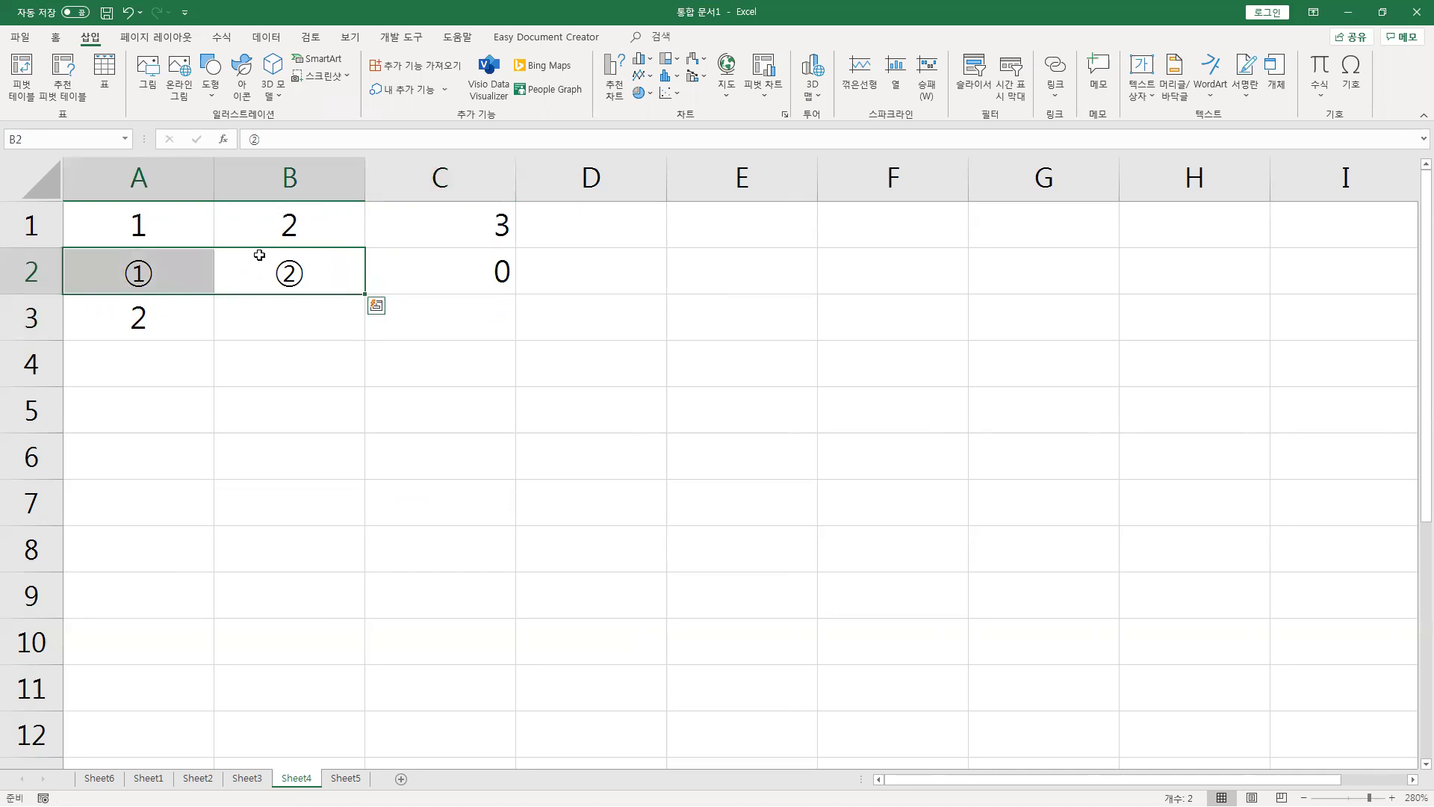
pyautogui.press('Right')
pyautogui.press('Delete')
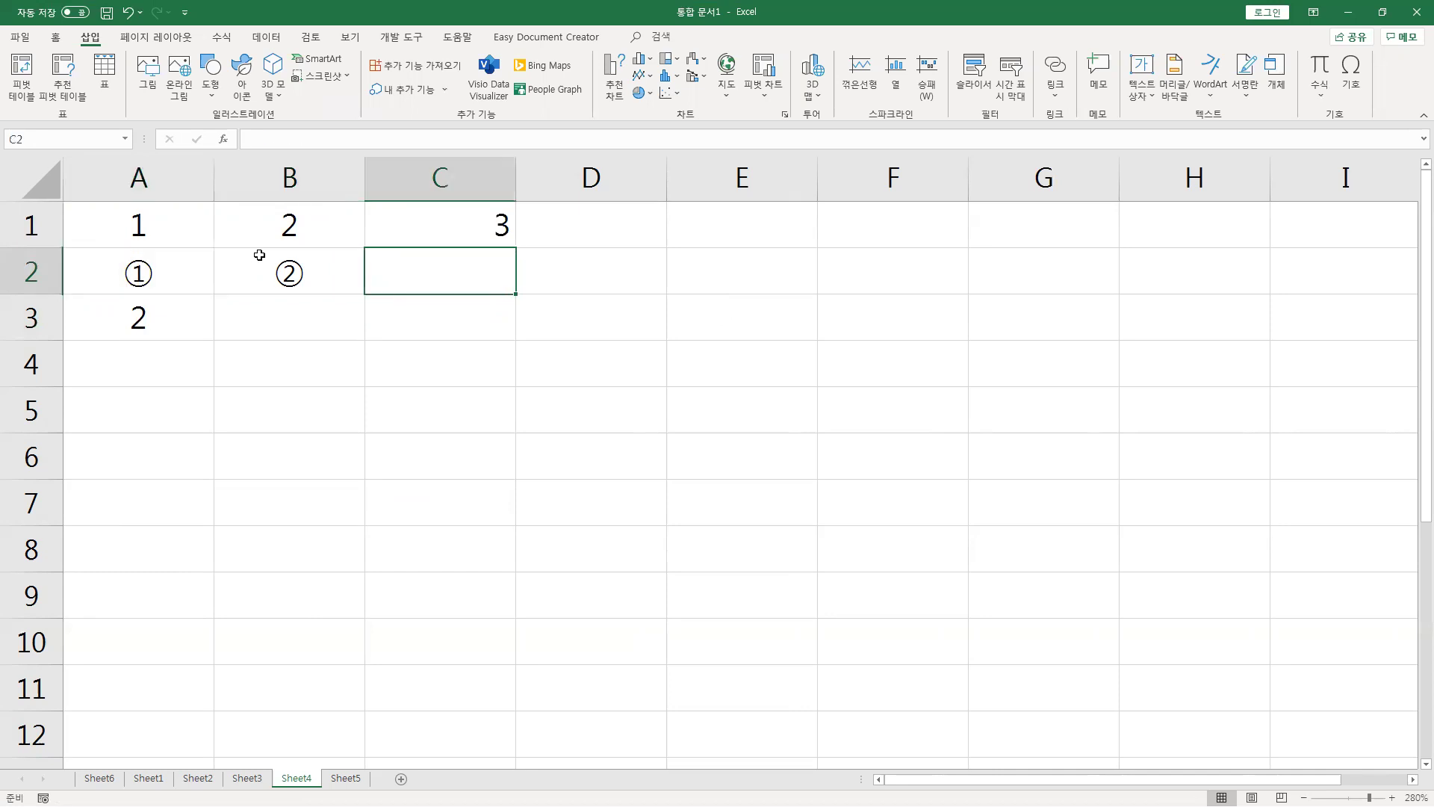
pyautogui.hotkey('ctrl', 'z')
pyautogui.hotkey('ctrl', 'z')
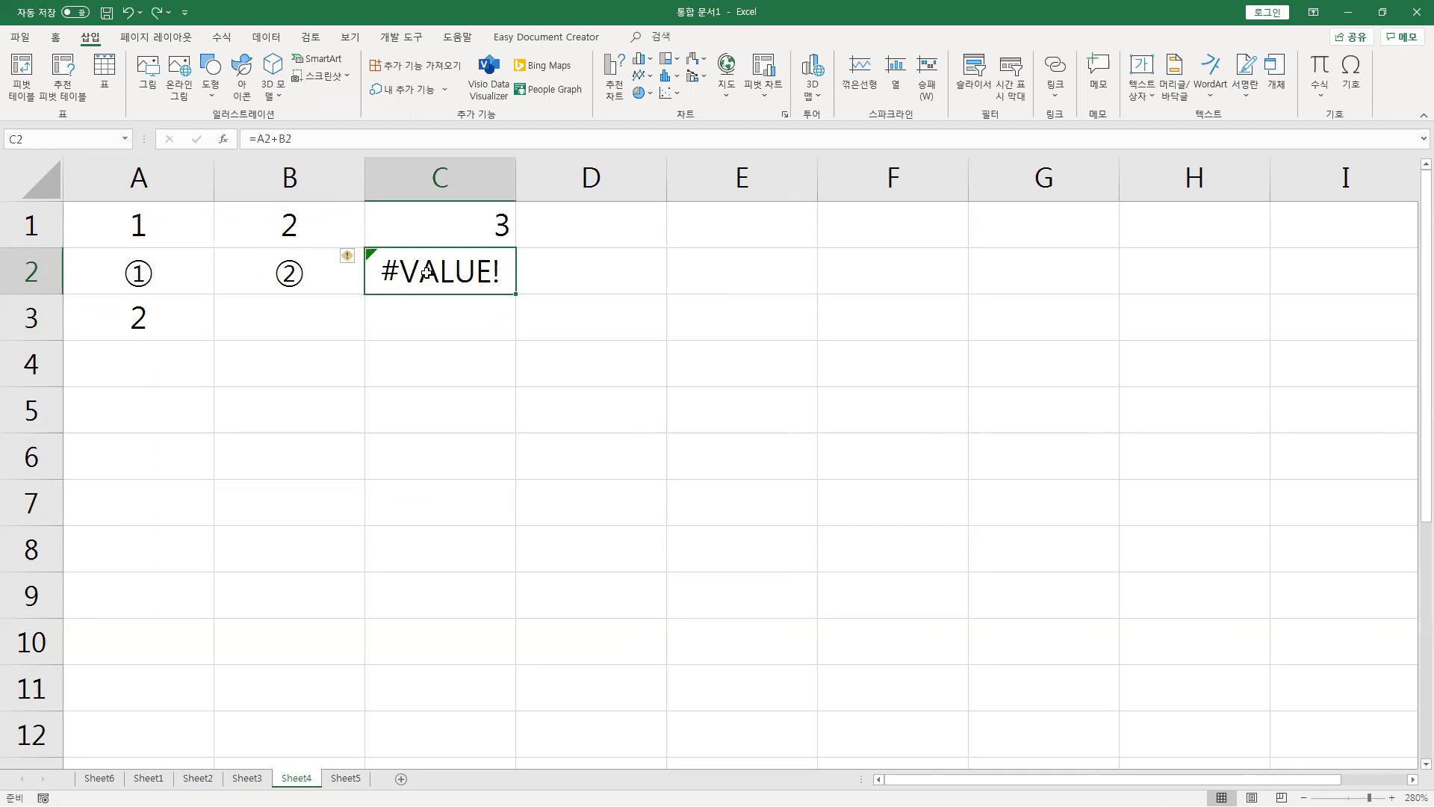
# Check the formula in C2, and delete the contents of C1:C2.
pyautogui.press('F2')
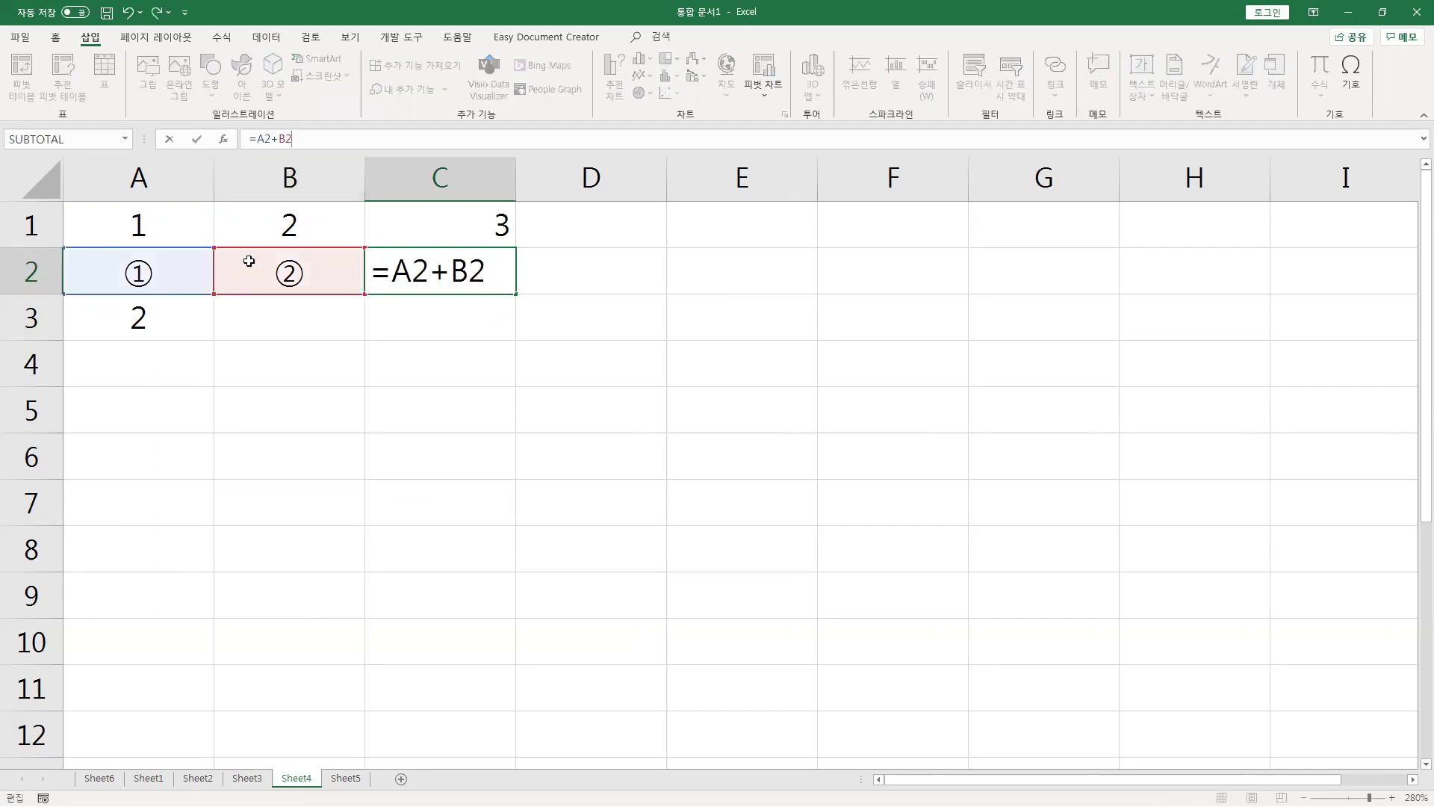
pyautogui.press('Escape')
pyautogui.moveTo(455, 224); pyautogui.dragTo(455, 249)
pyautogui.press('Delete')
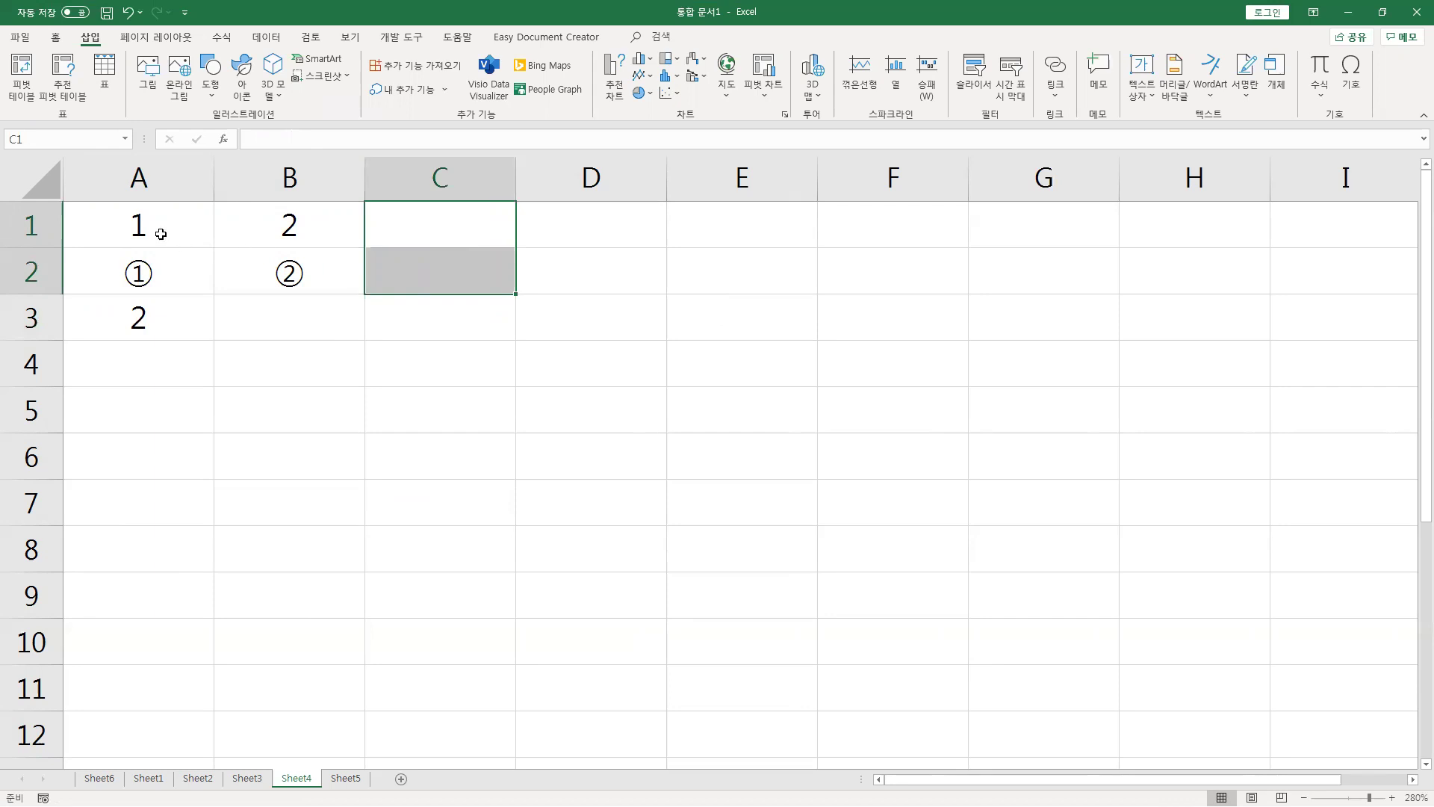
# Replace every 1 with 2 on Sheet4 using Replace All, and undo the replacement.
pyautogui.click(159, 233)
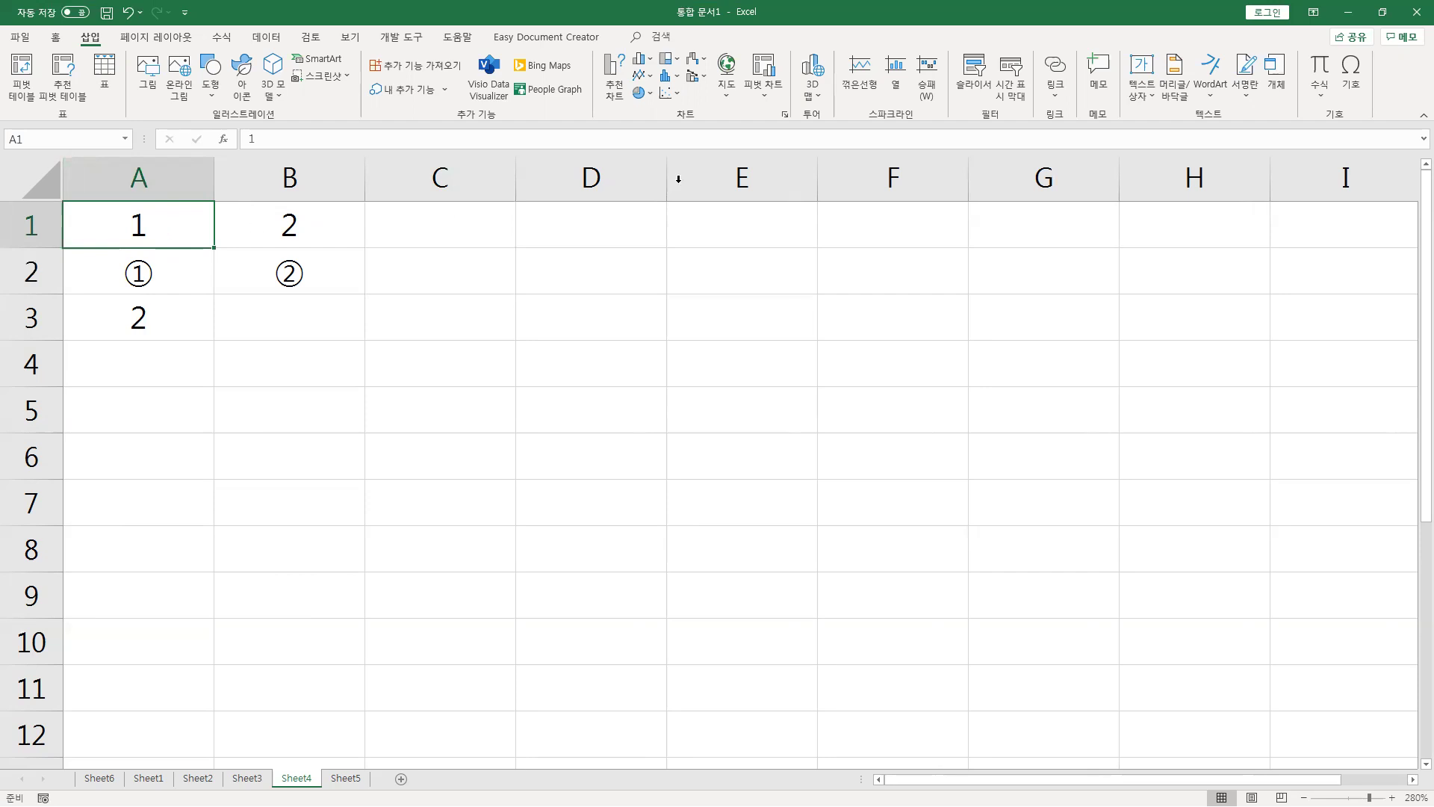
pyautogui.click(55, 37)
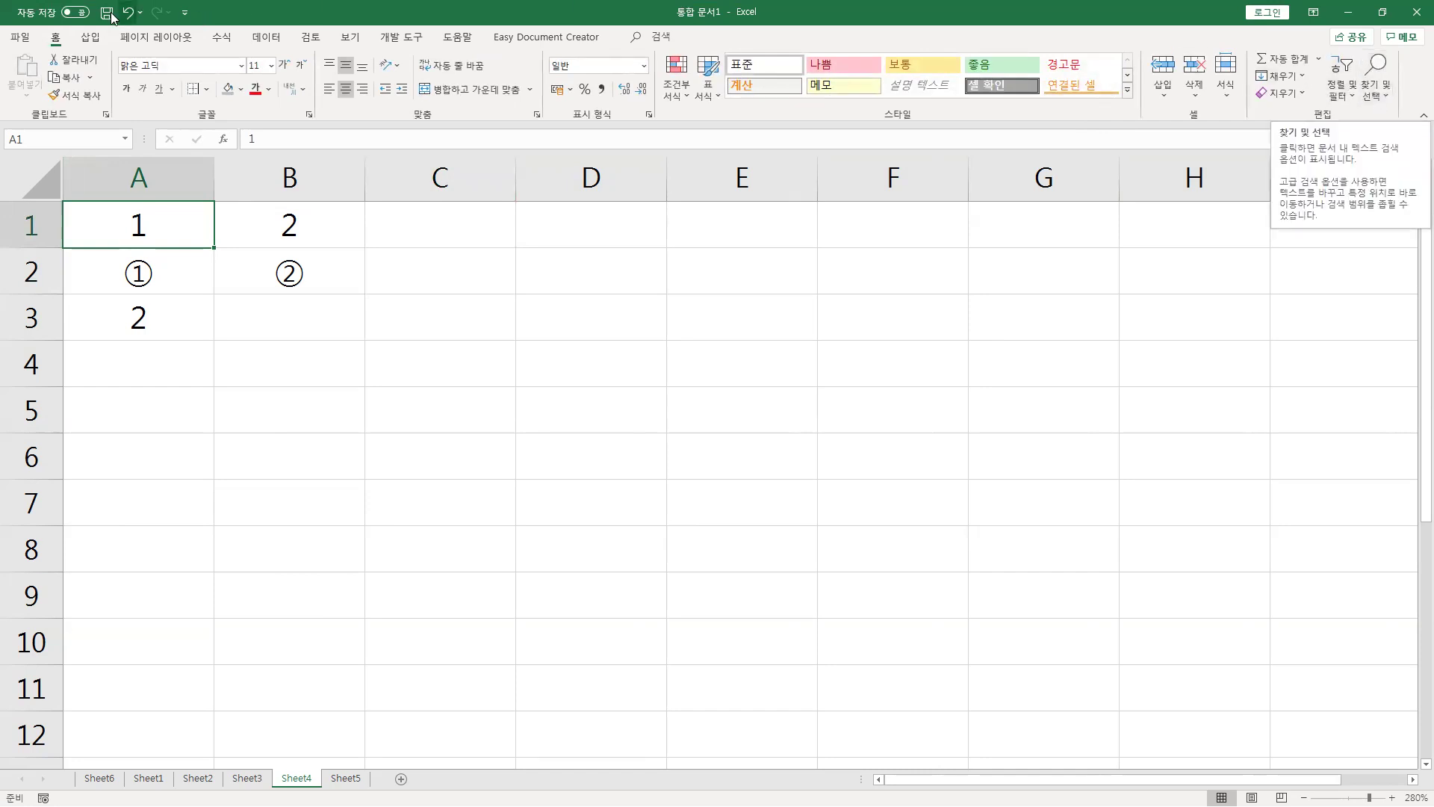
pyautogui.click(1378, 103)
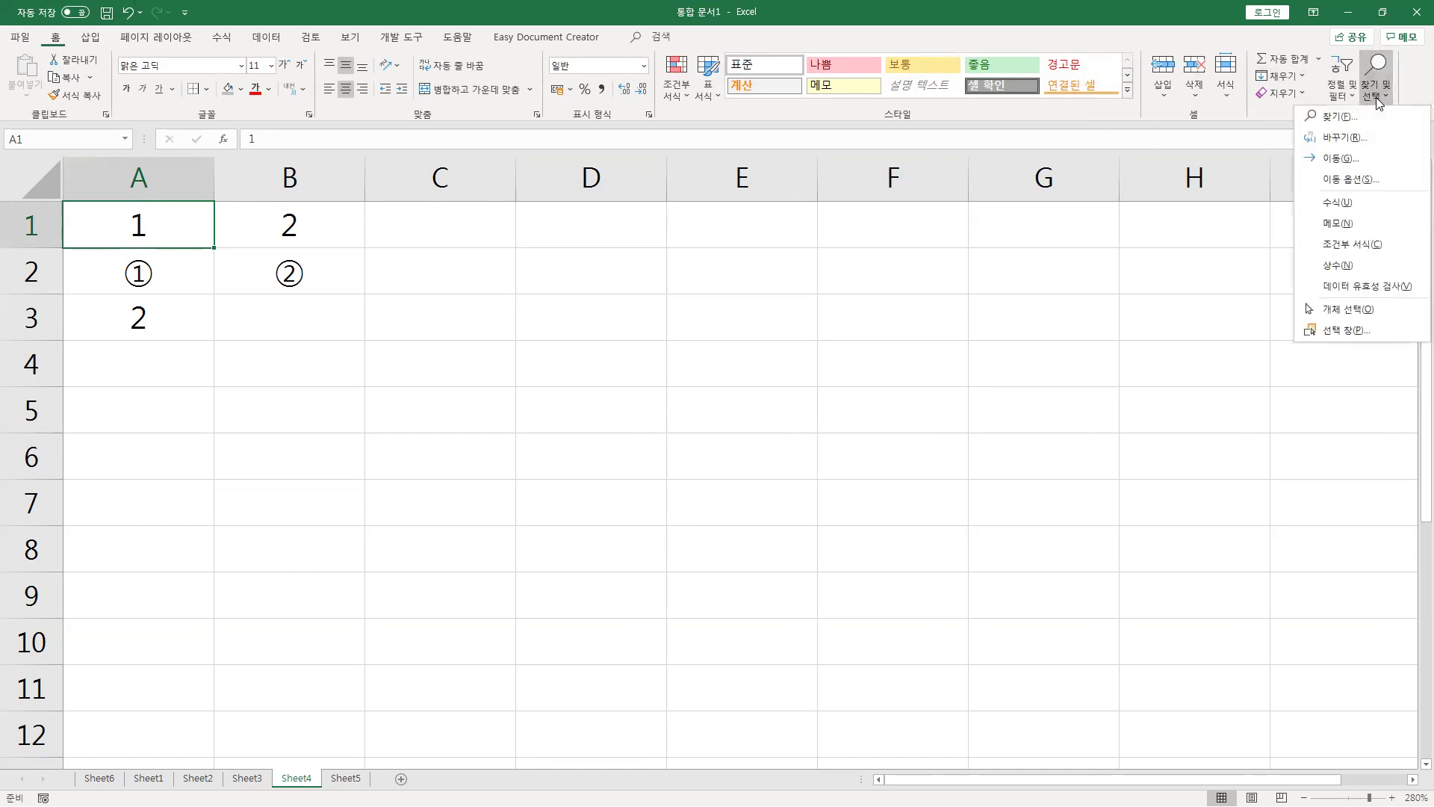
pyautogui.click(1344, 138)
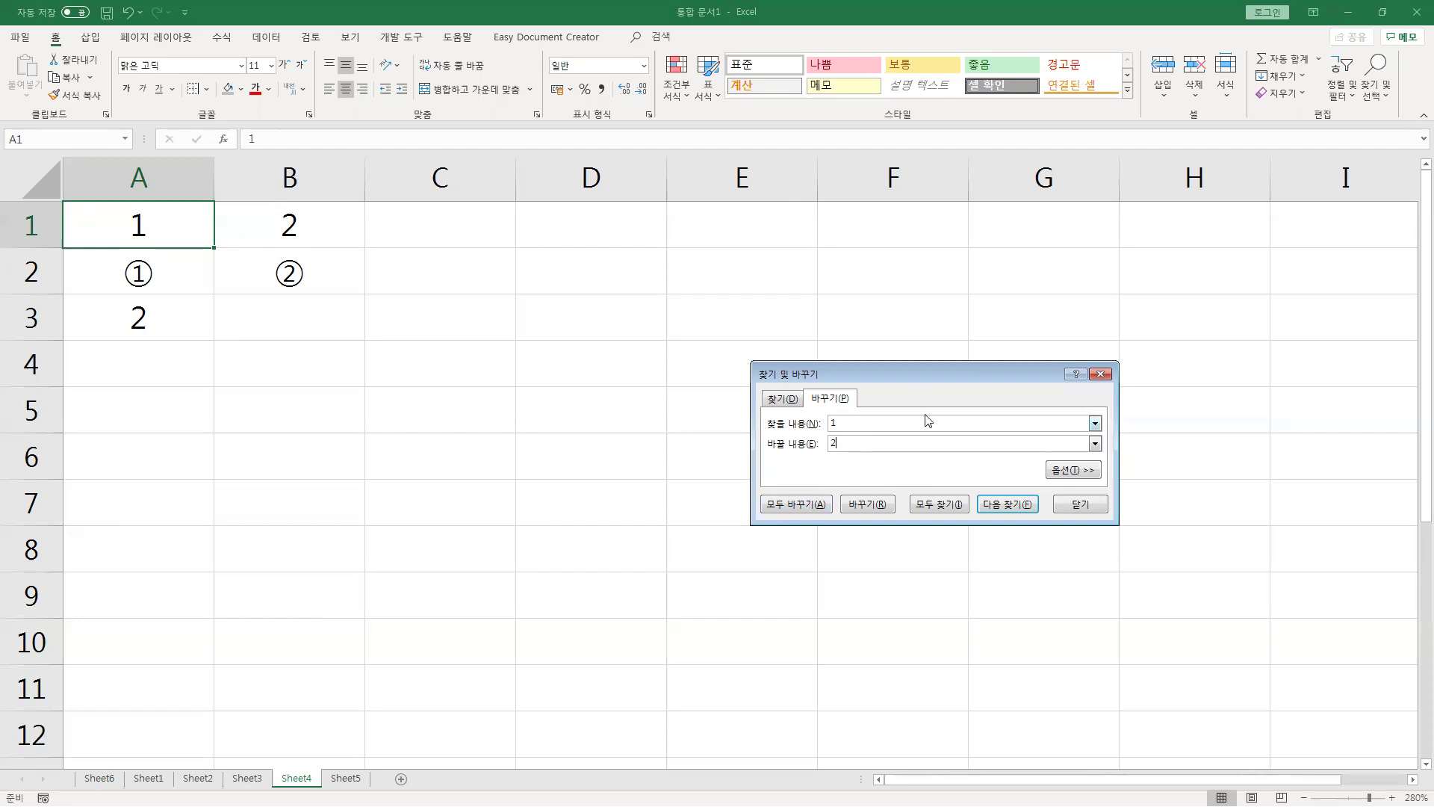
pyautogui.moveTo(934, 371); pyautogui.dragTo(560, 225)
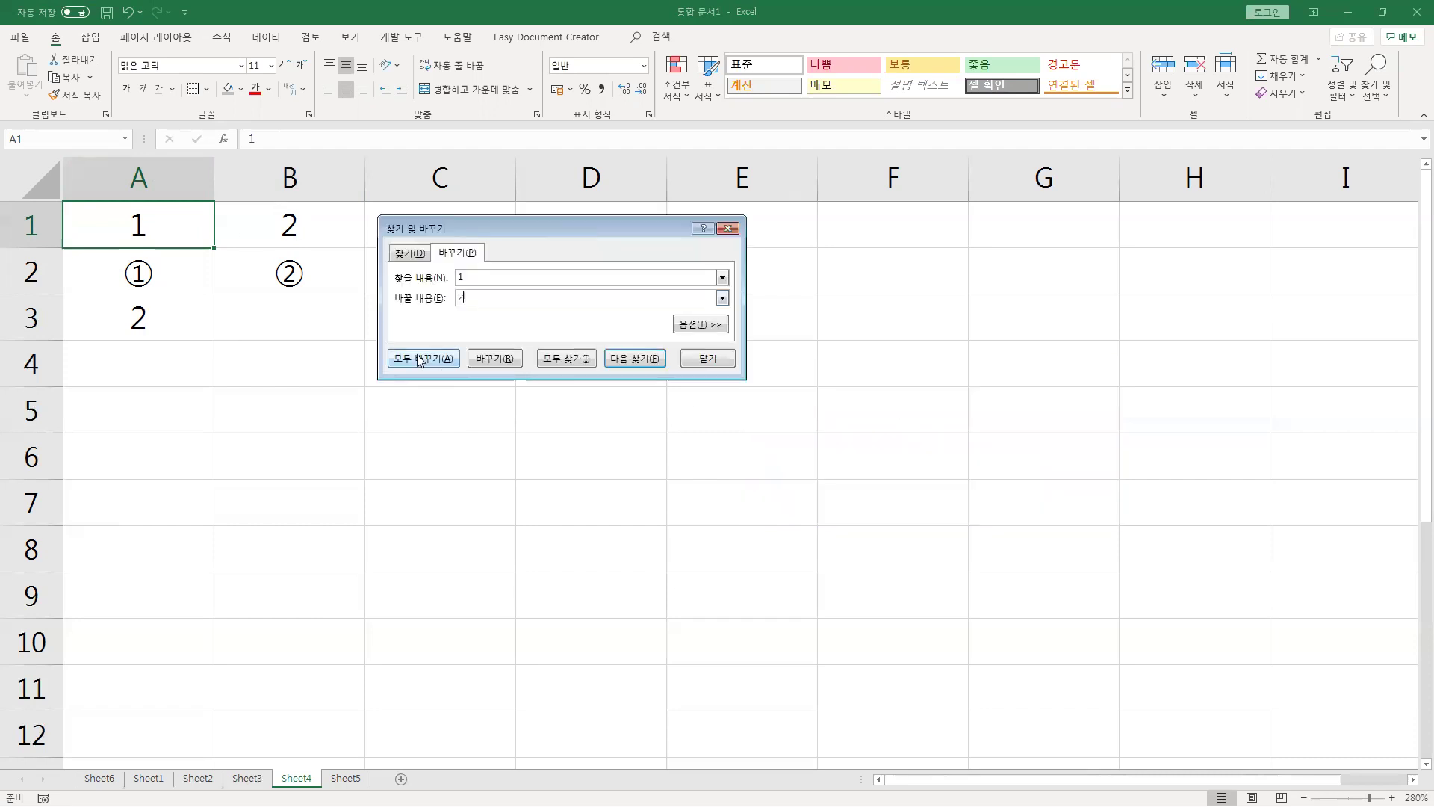
pyautogui.click(420, 359)
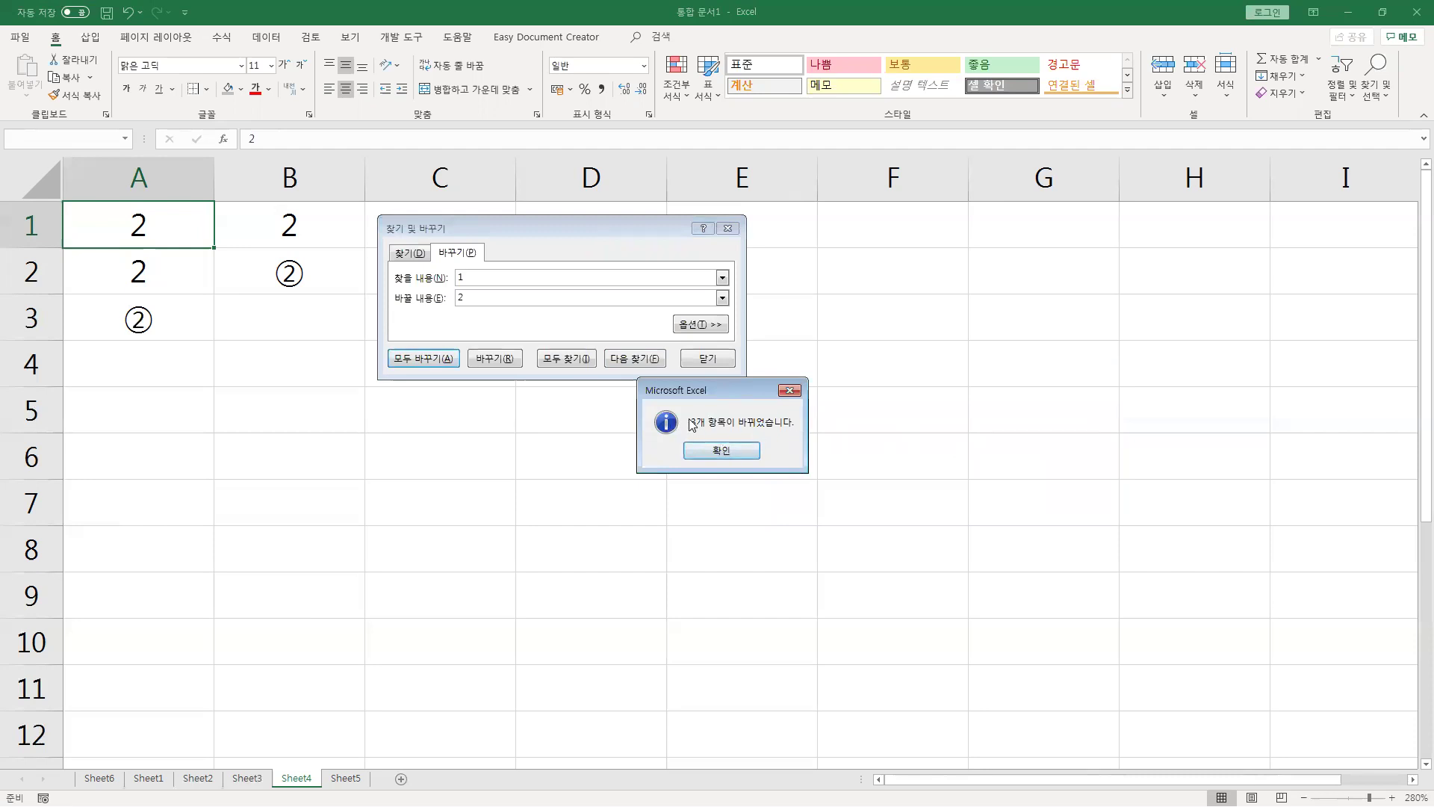
pyautogui.click(734, 447)
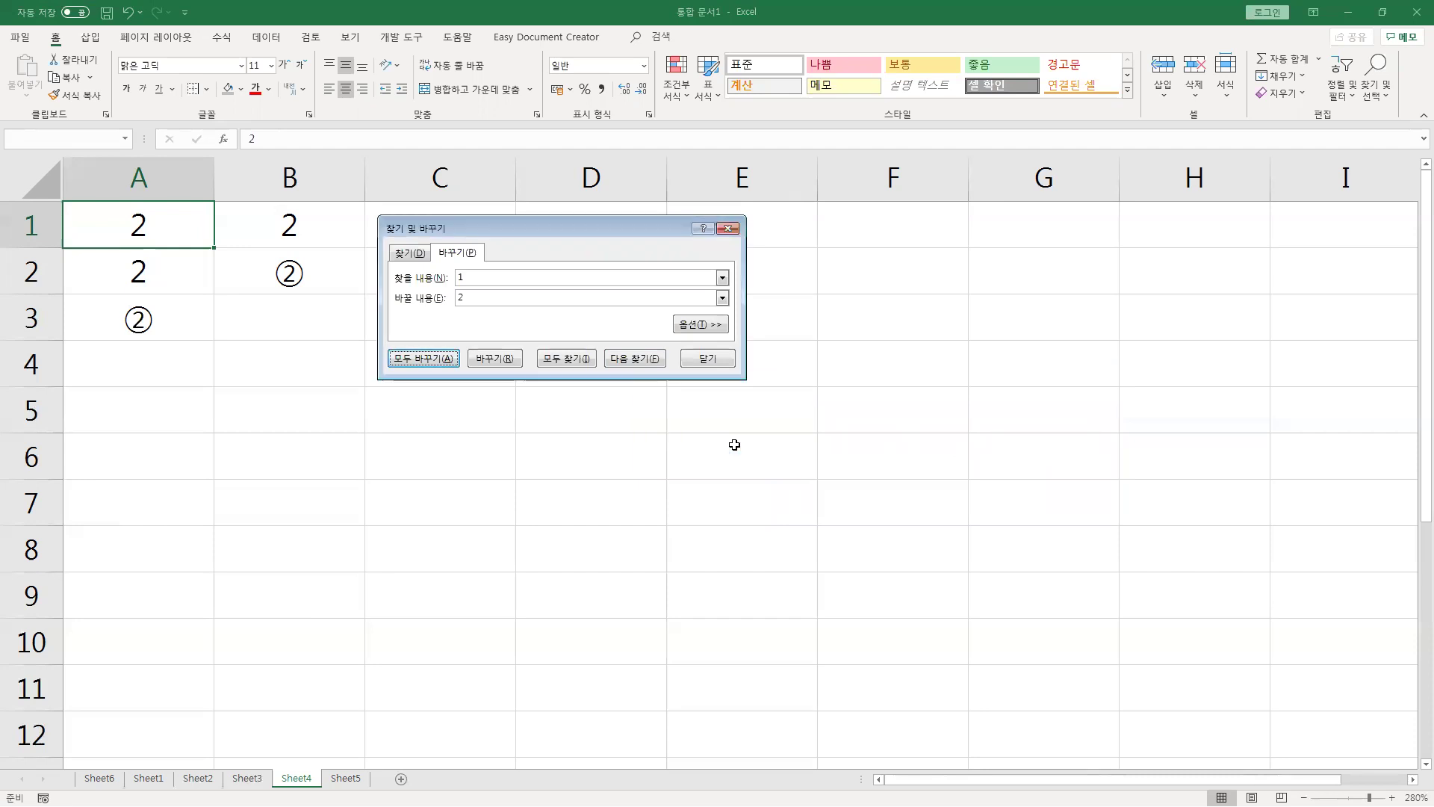
pyautogui.click(711, 360)
pyautogui.click(643, 393)
pyautogui.hotkey('ctrl', 'z')
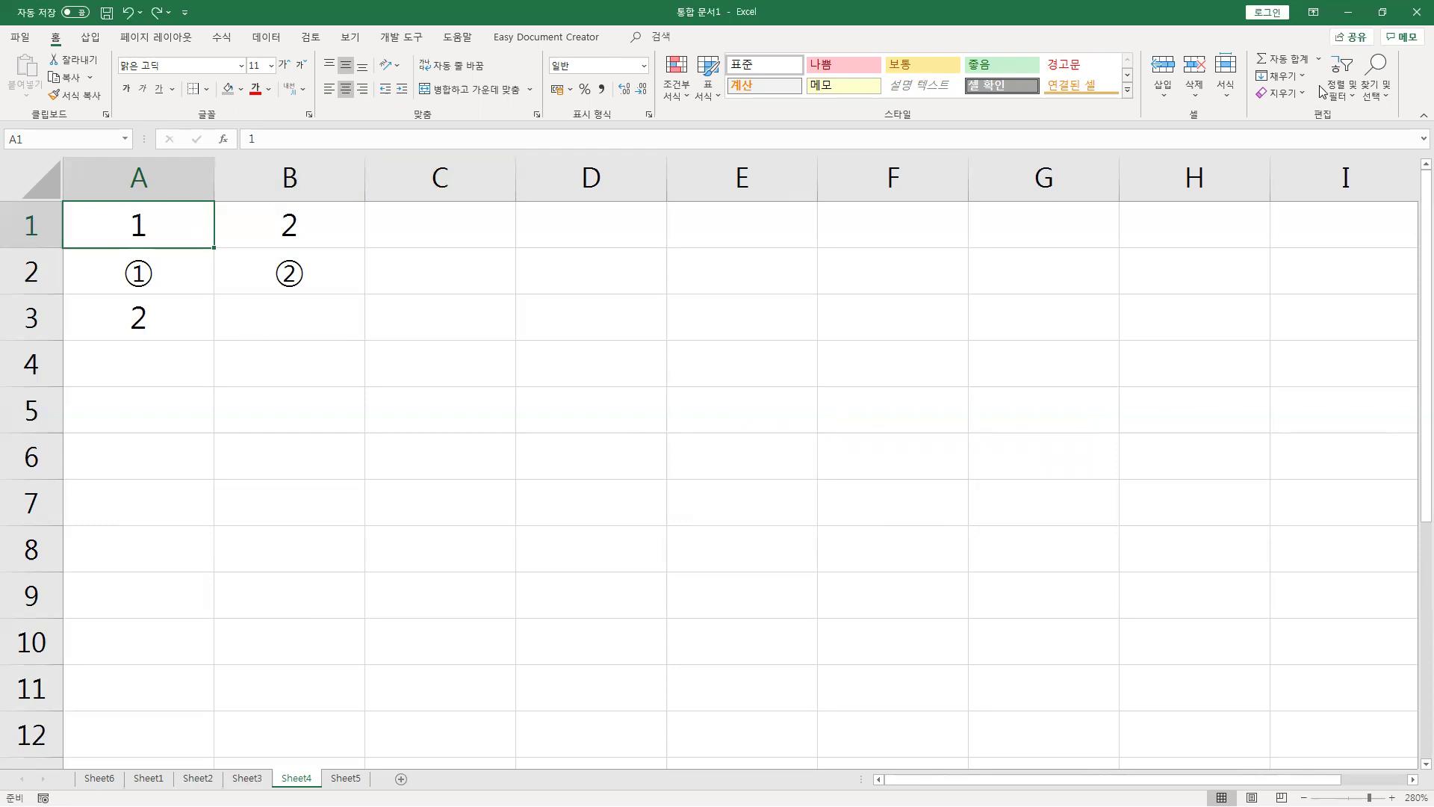
# Run Replace All again across the whole of Sheet4, finding 1 and replacing it with 2.
pyautogui.click(1374, 78)
pyautogui.click(1357, 138)
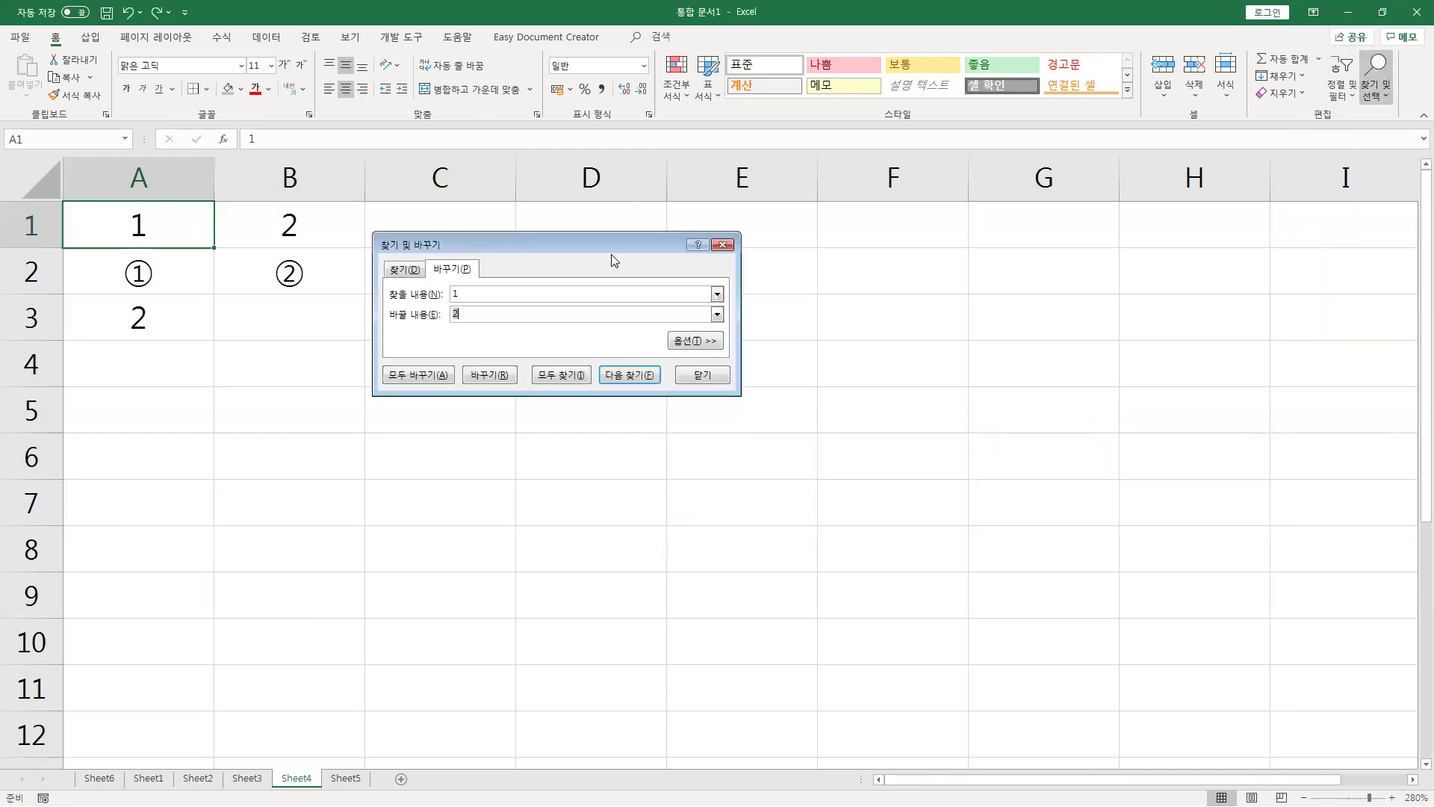
pyautogui.doubleClick(466, 293)
pyautogui.click(472, 314)
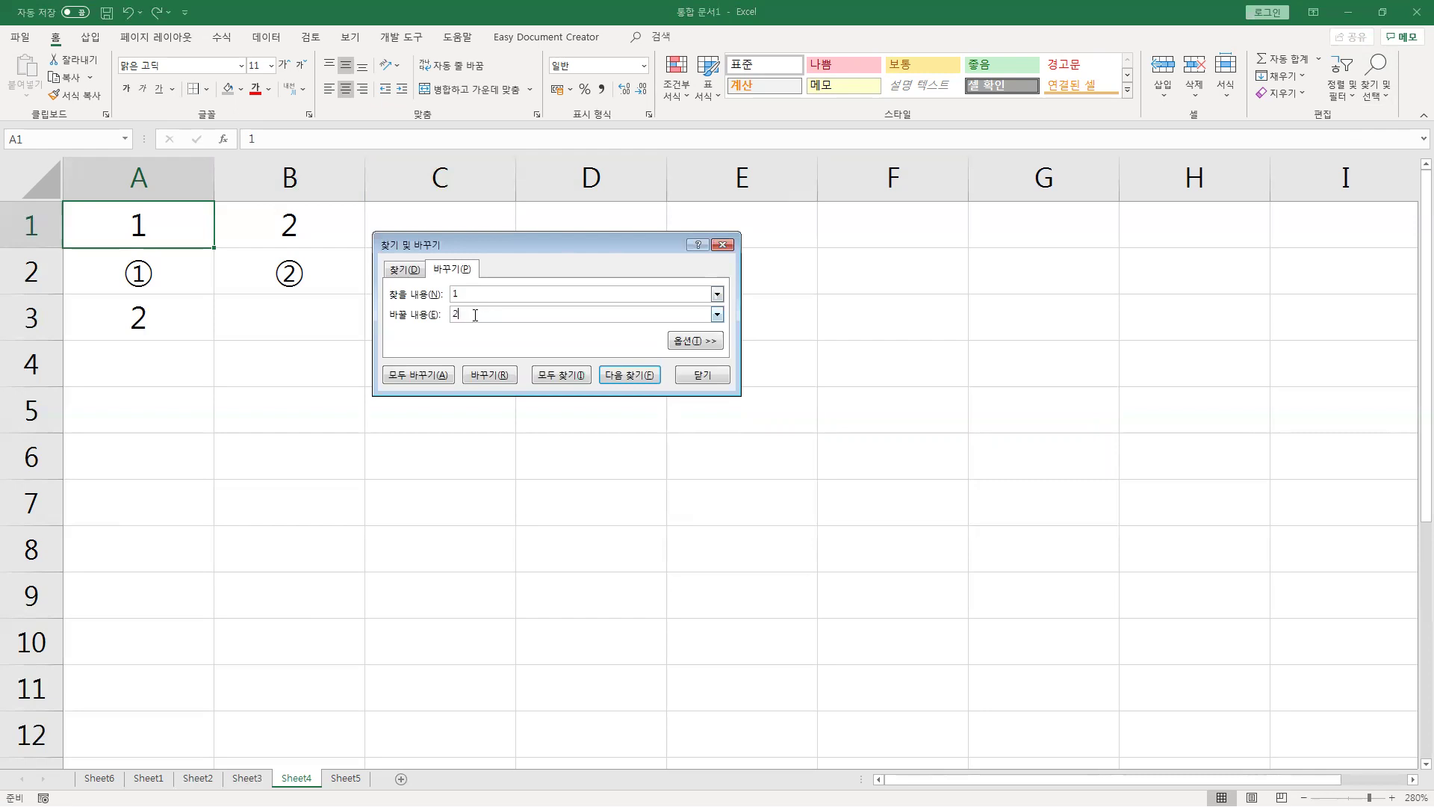
pyautogui.click(429, 381)
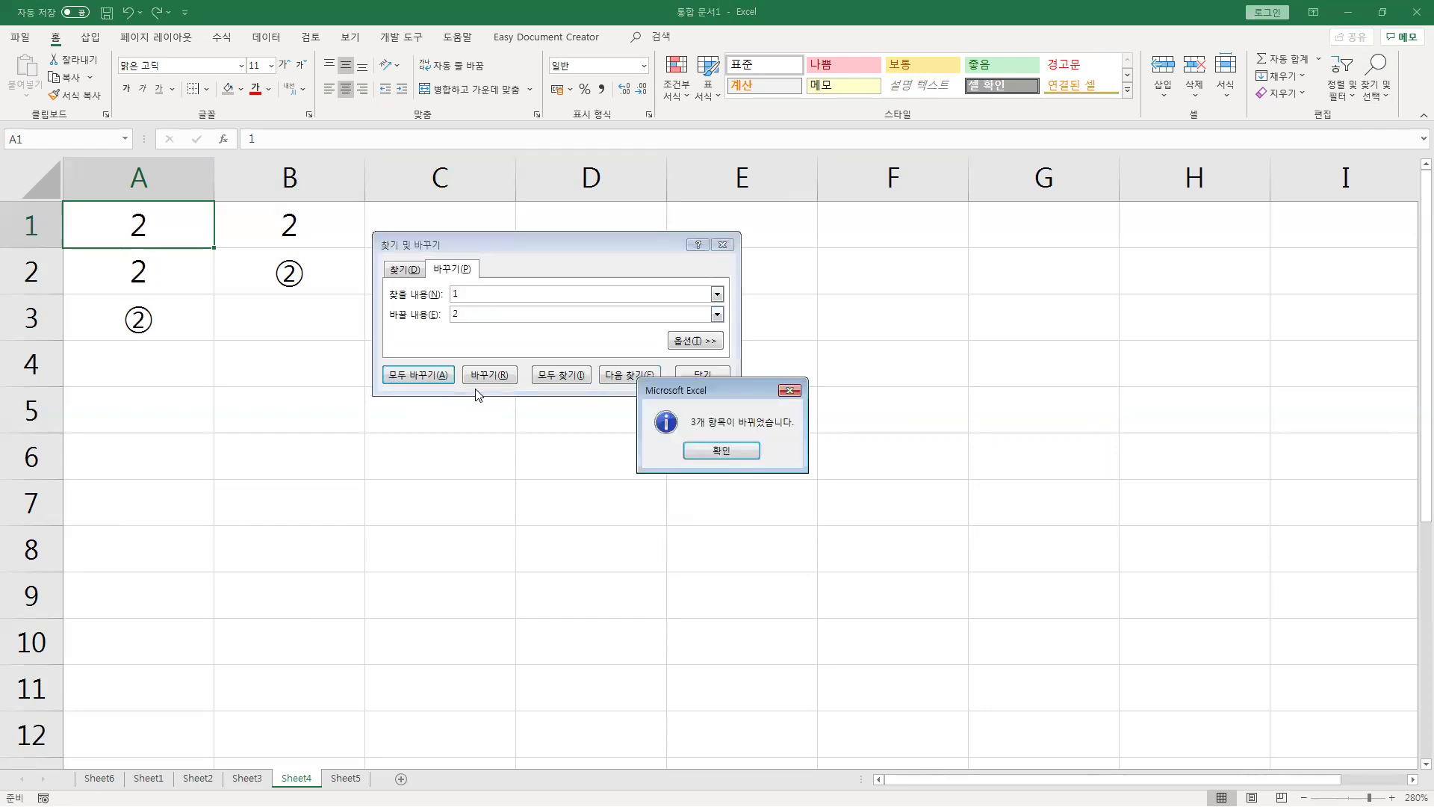
pyautogui.click(695, 455)
pyautogui.click(681, 373)
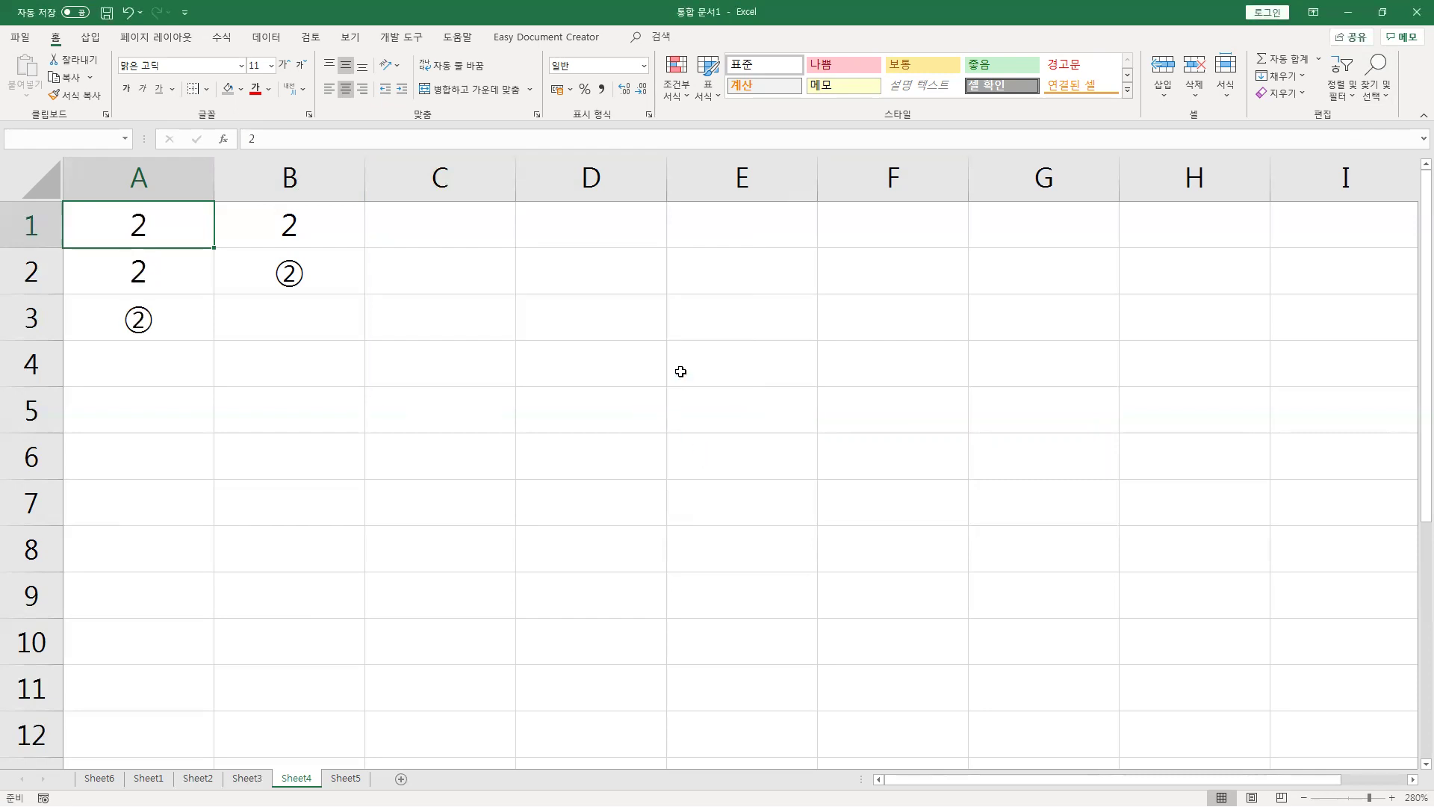
# Compare A1 and the circled number in A2 before and after the replacement by repeatedly undoing and redoing it.
pyautogui.click(145, 224)
pyautogui.click(152, 272)
pyautogui.hotkey('ctrl', 'z')
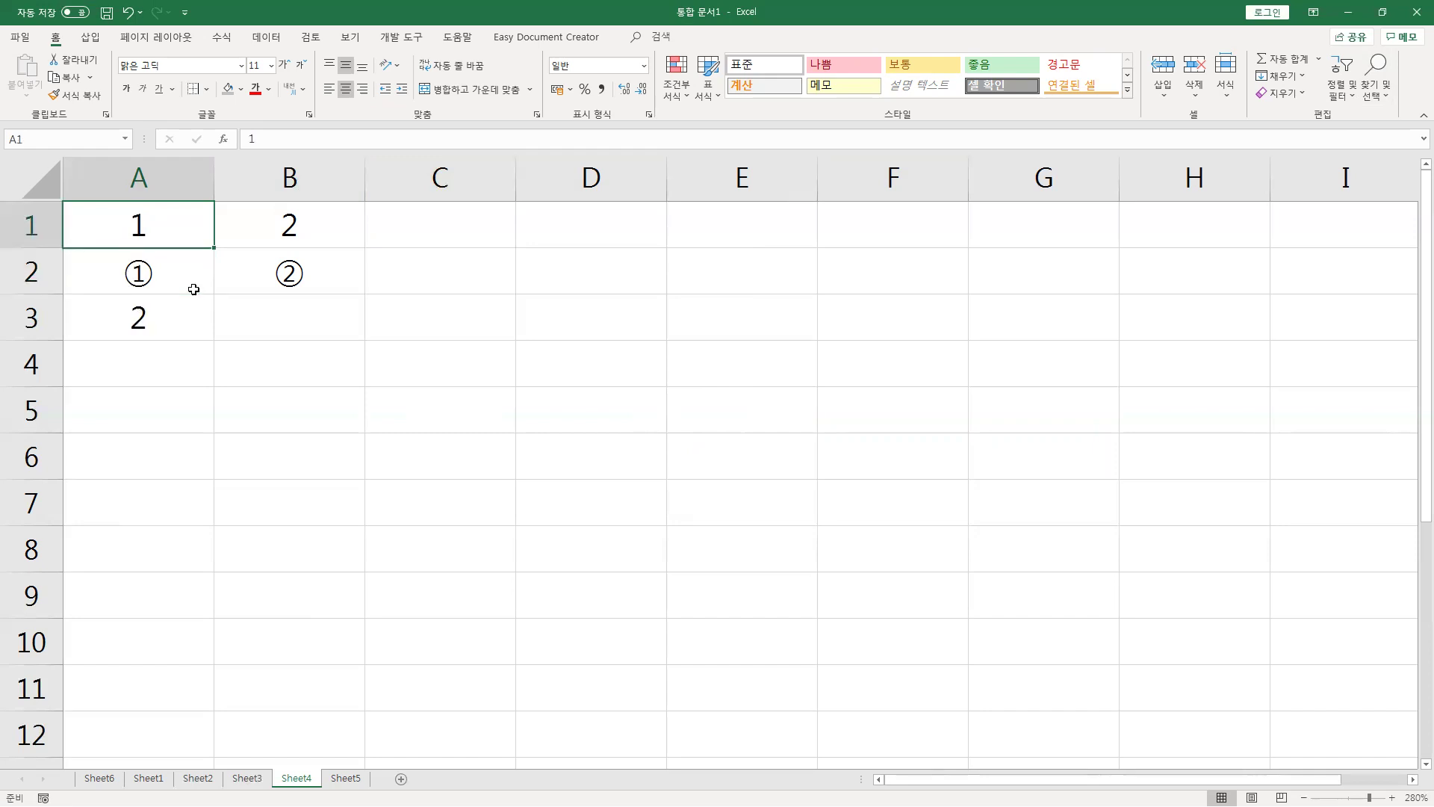
pyautogui.click(128, 259)
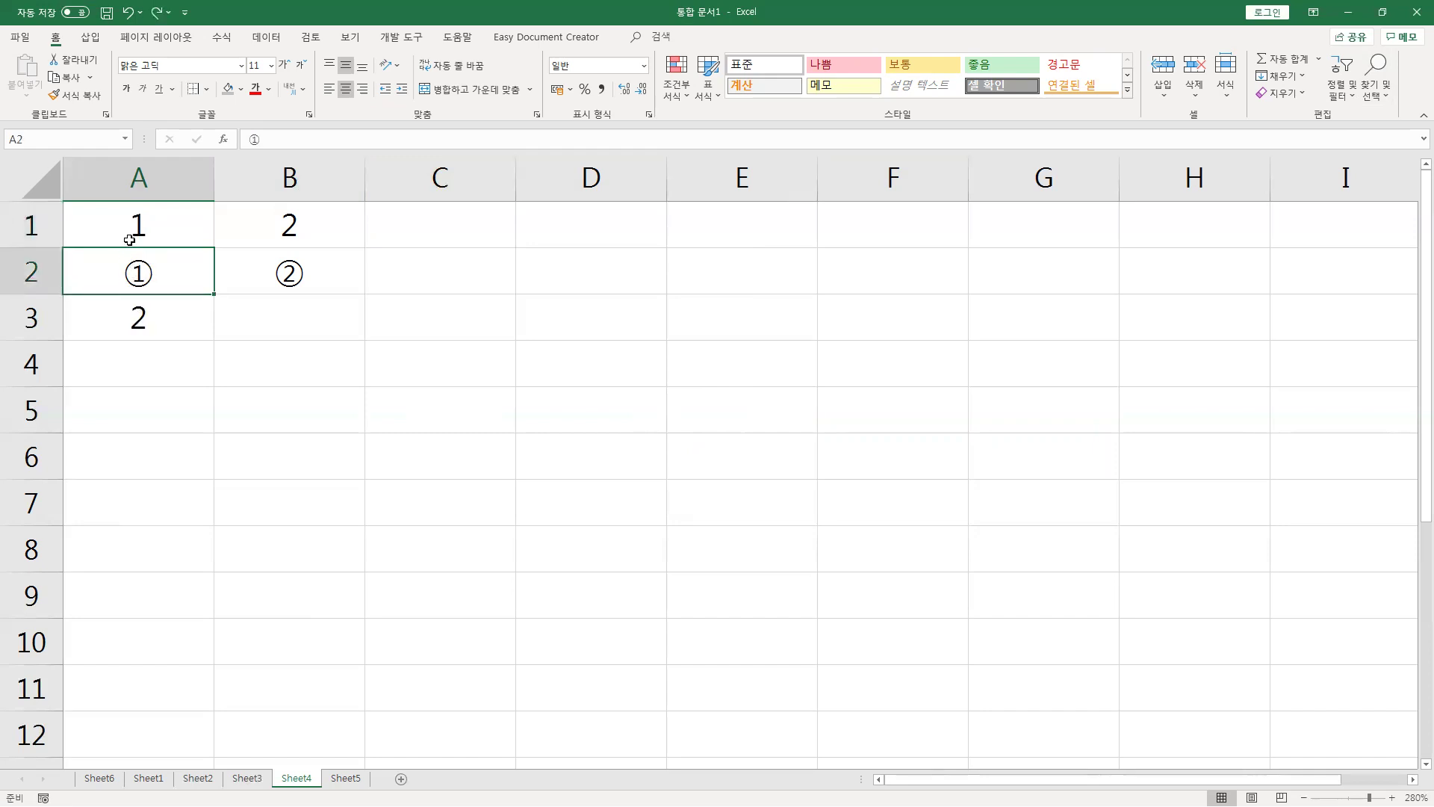
pyautogui.click(156, 12)
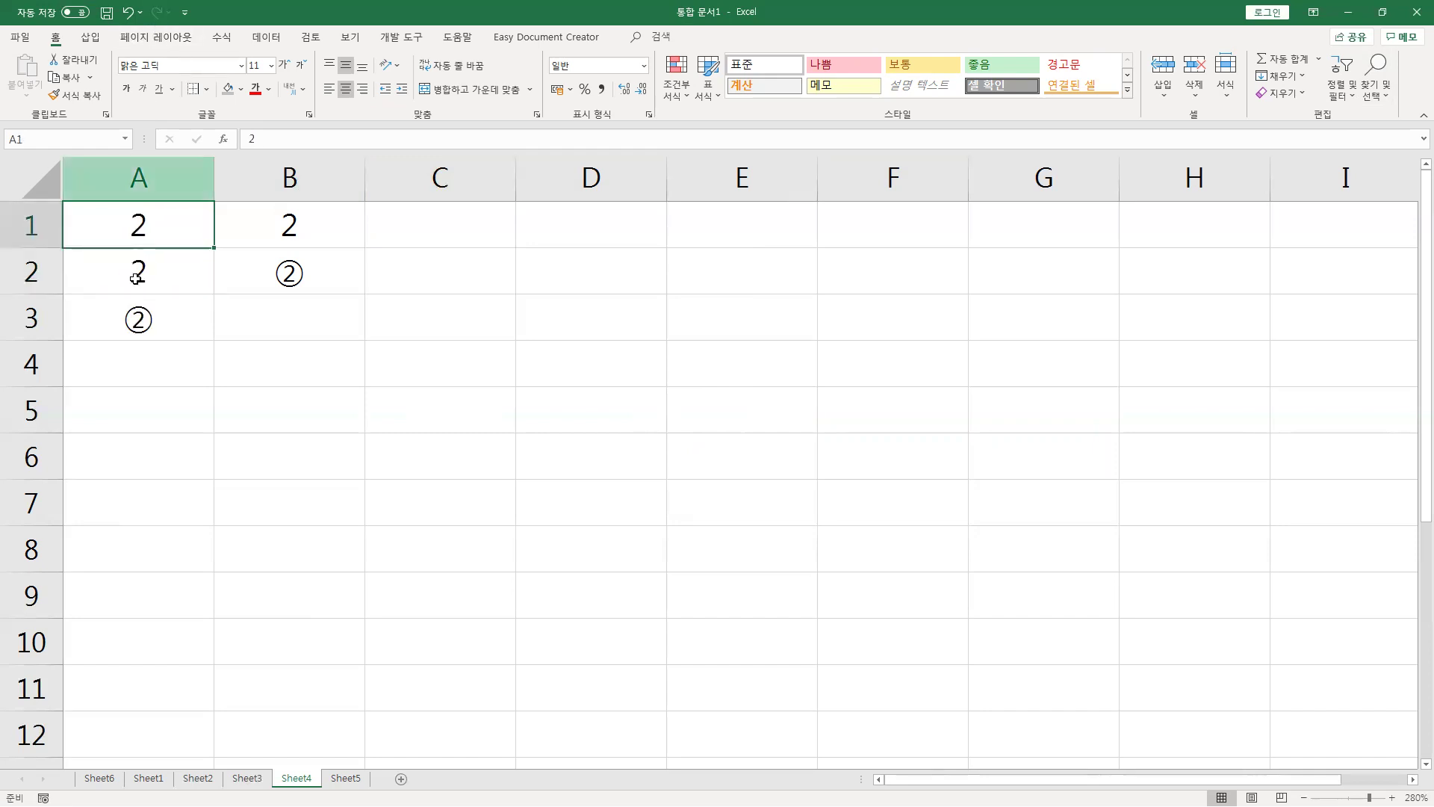
pyautogui.click(132, 260)
pyautogui.hotkey('ctrl', 'z')
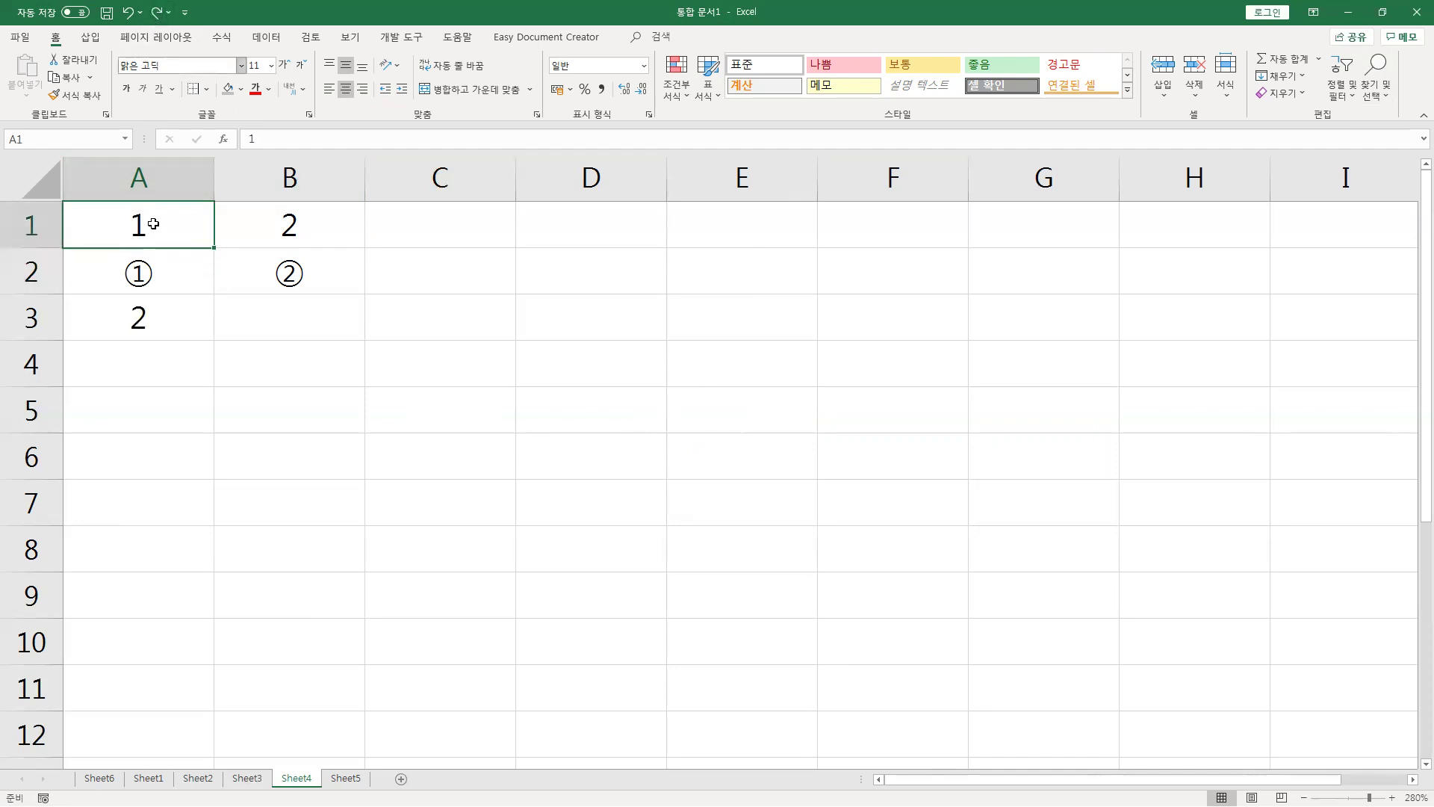
pyautogui.click(143, 281)
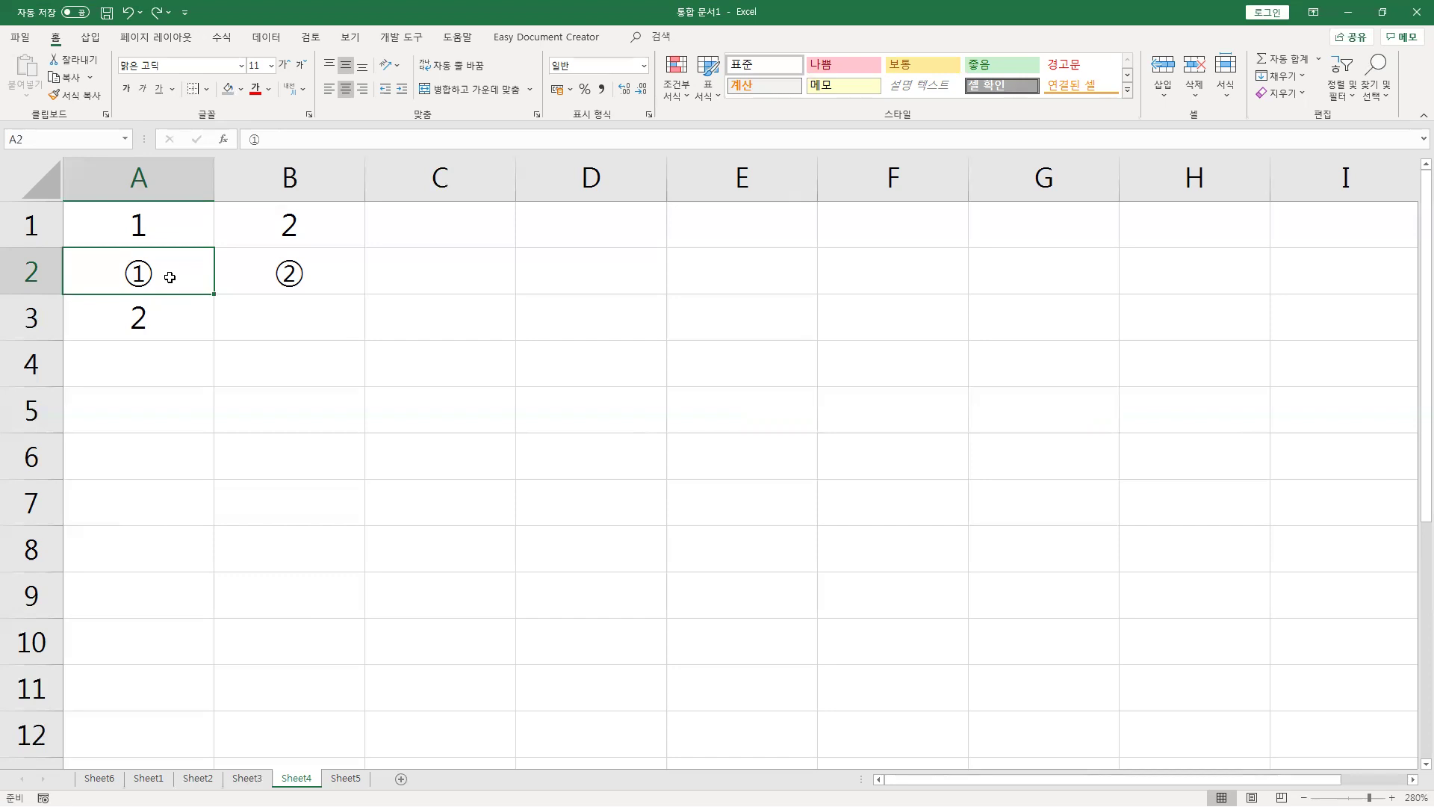
pyautogui.click(178, 232)
pyautogui.click(166, 273)
pyautogui.click(154, 13)
pyautogui.click(127, 11)
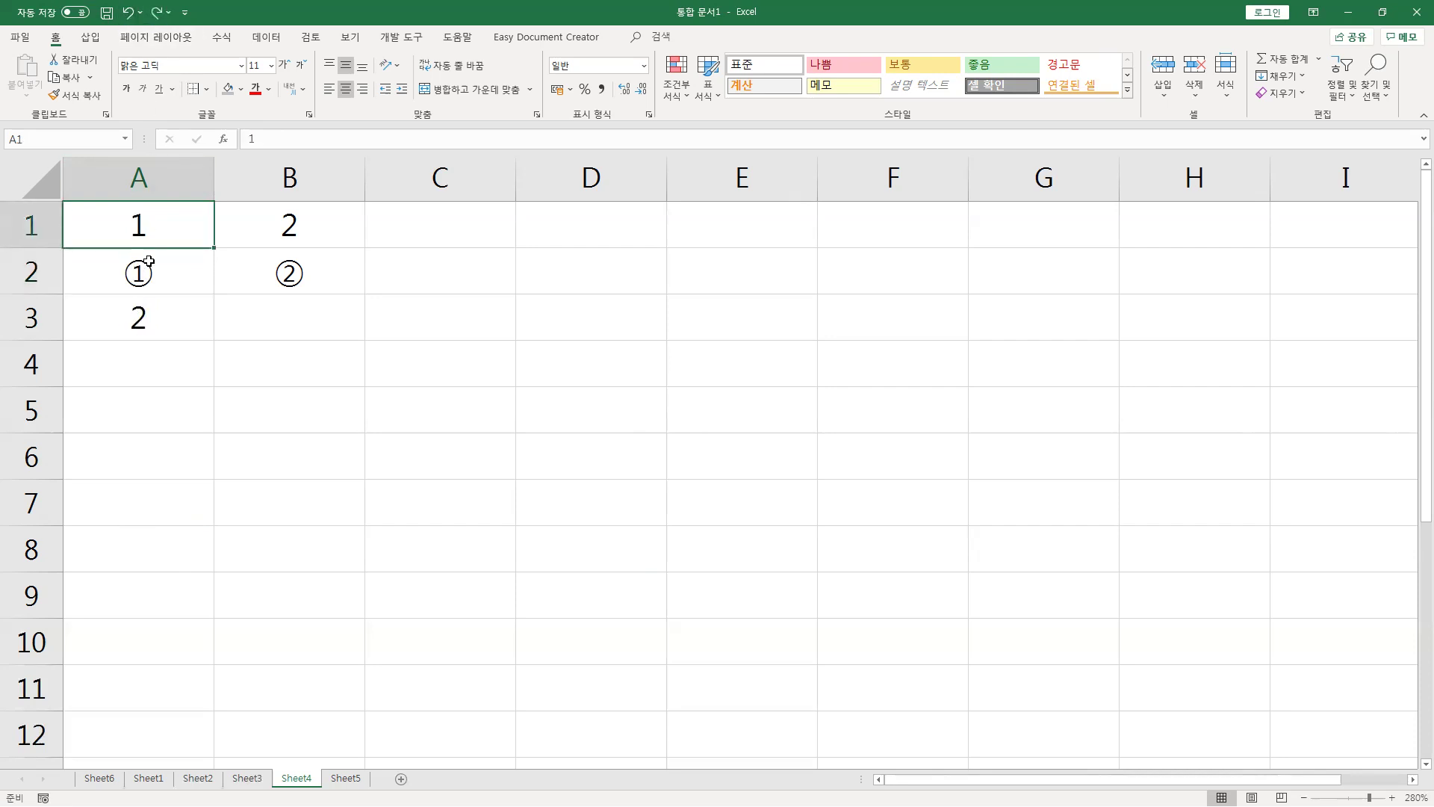
# Check the formula in A3, redo the replacement, and inspect the cell reference in A3 again.
pyautogui.click(149, 323)
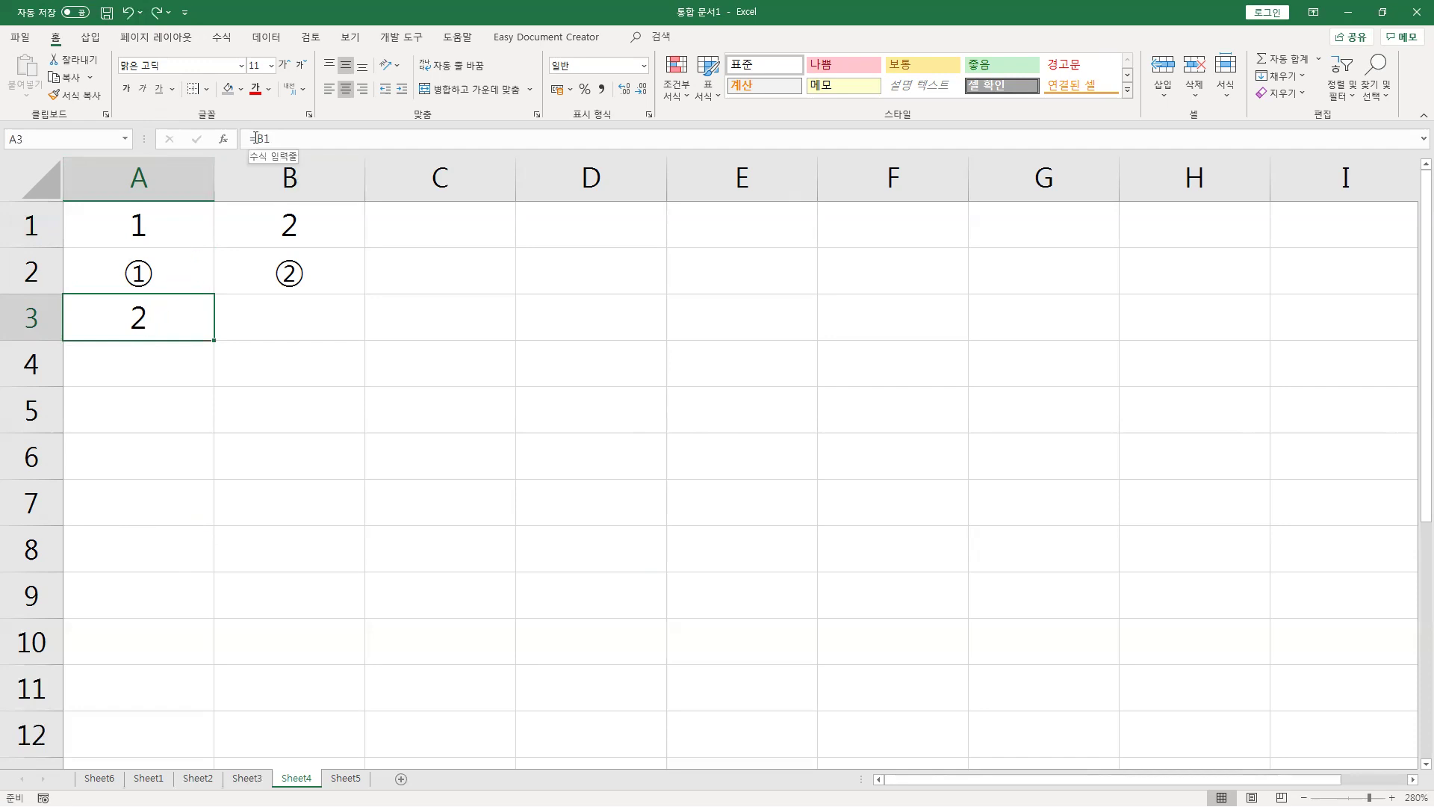
pyautogui.click(156, 13)
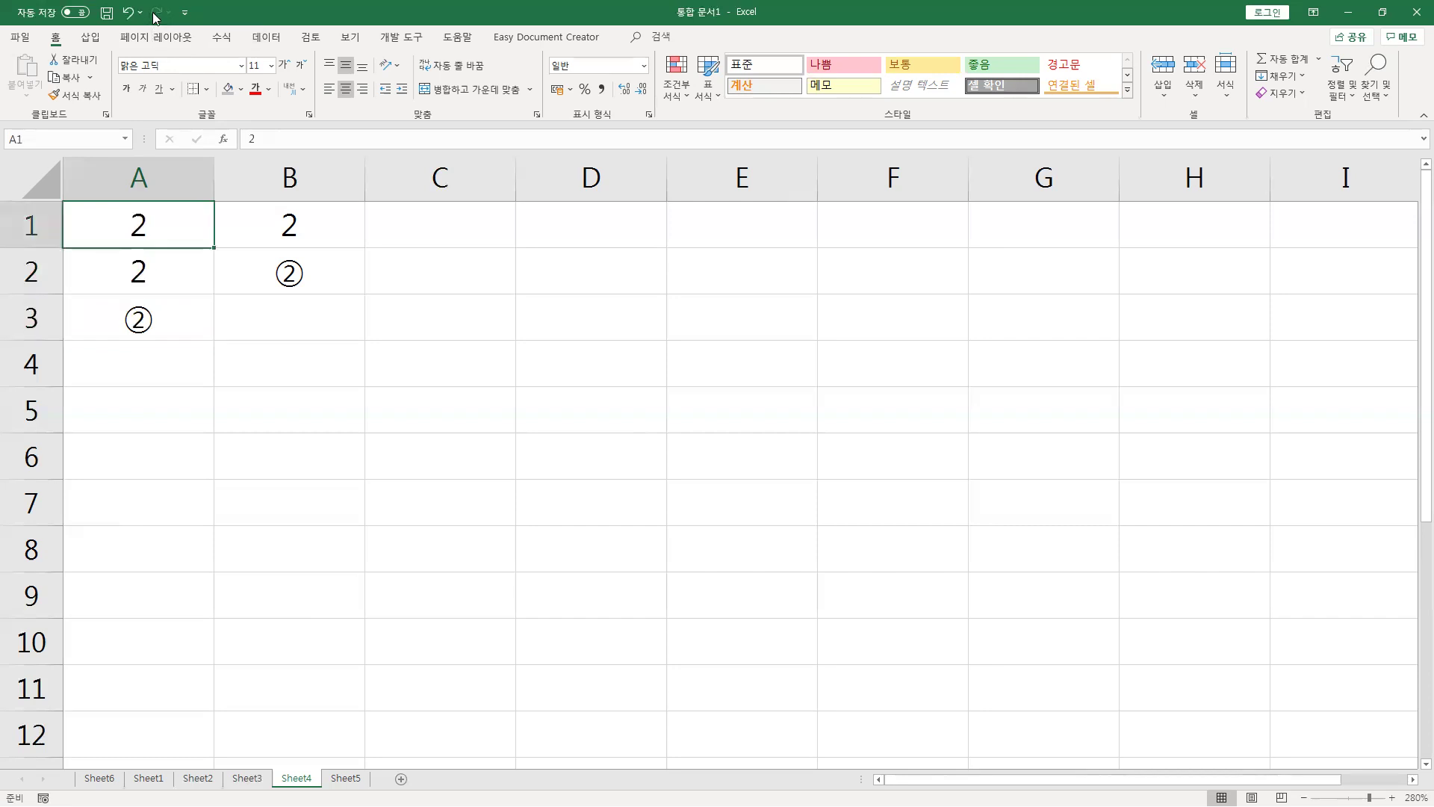
pyautogui.click(147, 324)
pyautogui.click(260, 141)
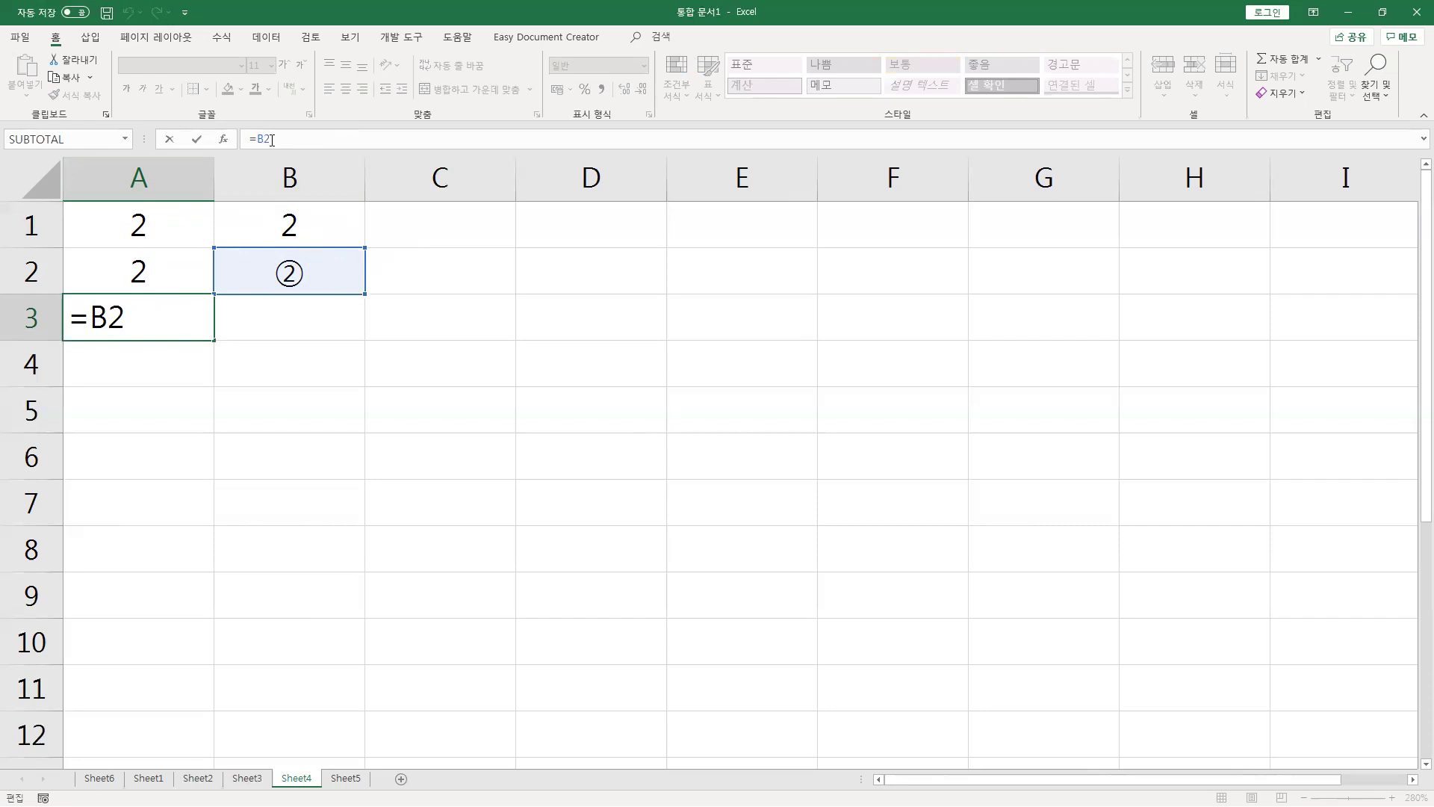
pyautogui.press('Escape')
pyautogui.click(267, 143)
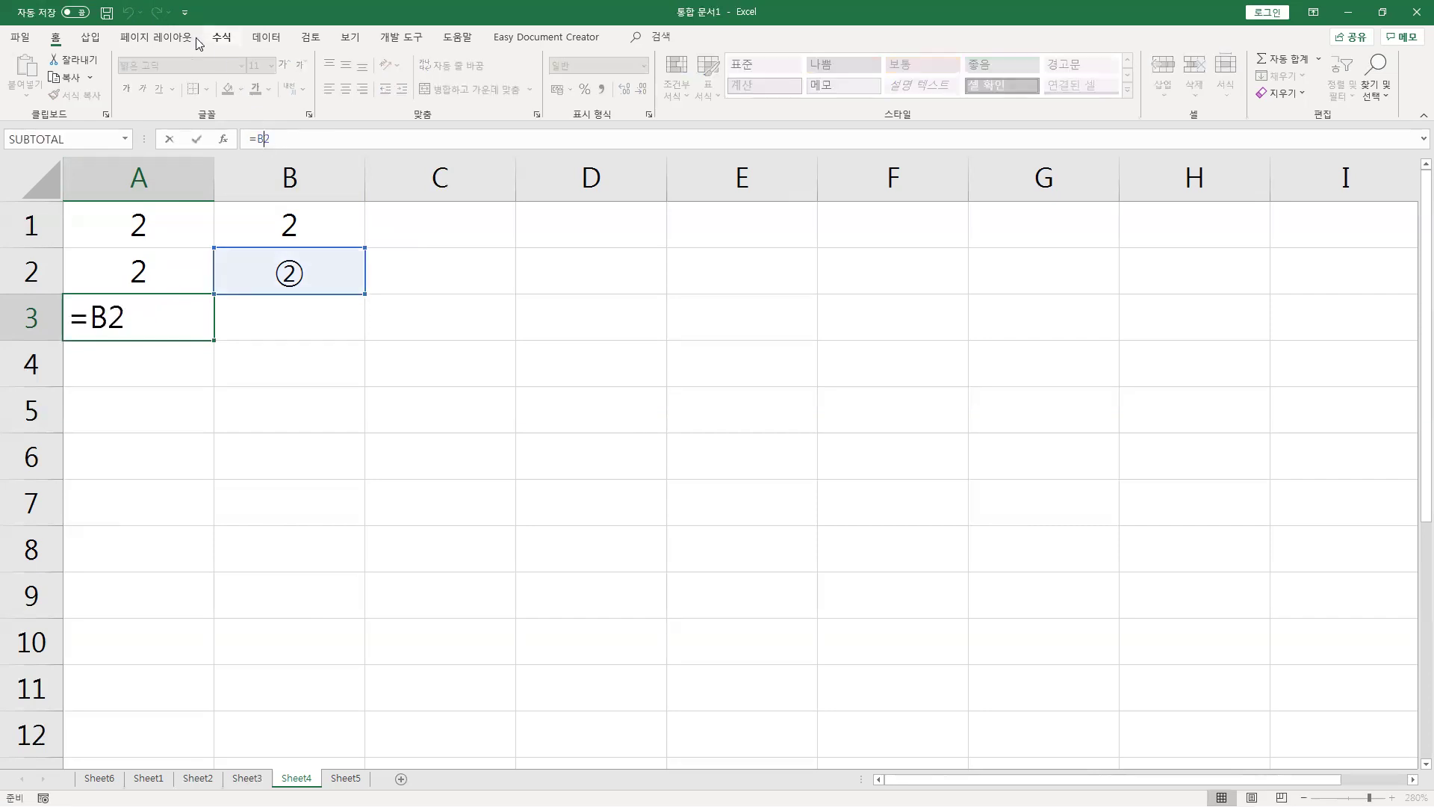
pyautogui.press('Escape')
# Undo and redo the replacement, inspecting the A3 formula in each state without editing it.
pyautogui.click(127, 12)
pyautogui.click(127, 13)
pyautogui.click(288, 146)
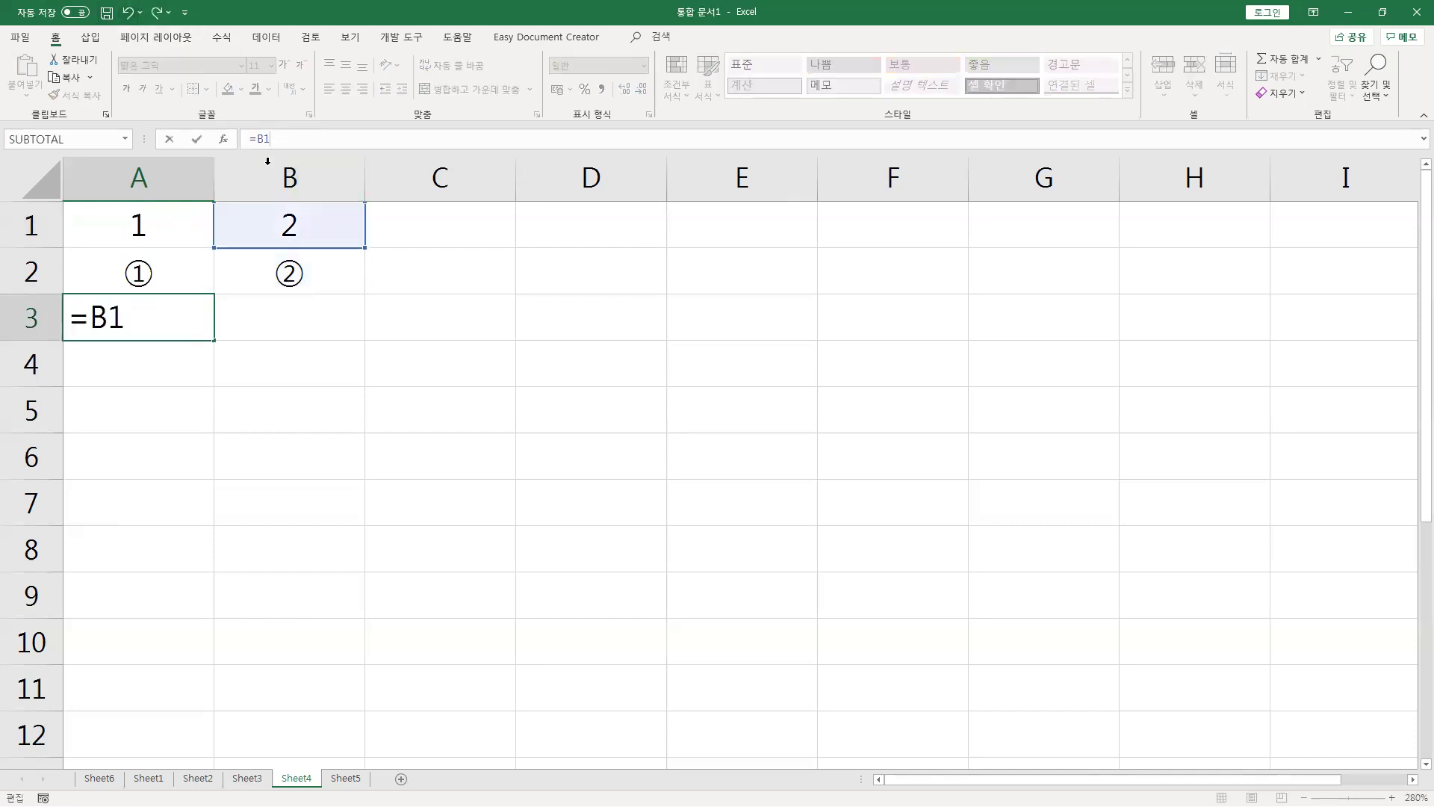
pyautogui.press('Escape')
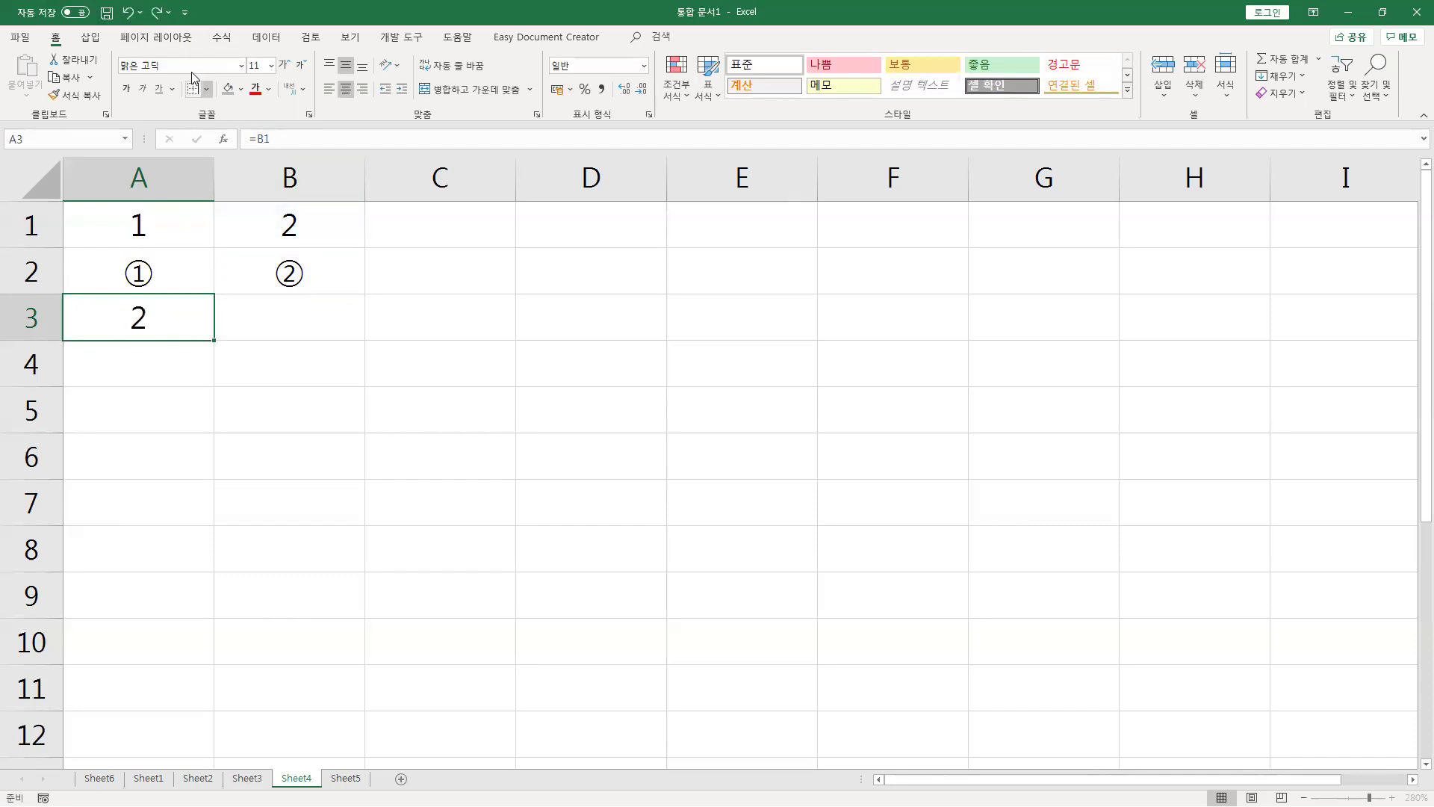
pyautogui.click(156, 12)
pyautogui.click(157, 13)
pyautogui.click(261, 149)
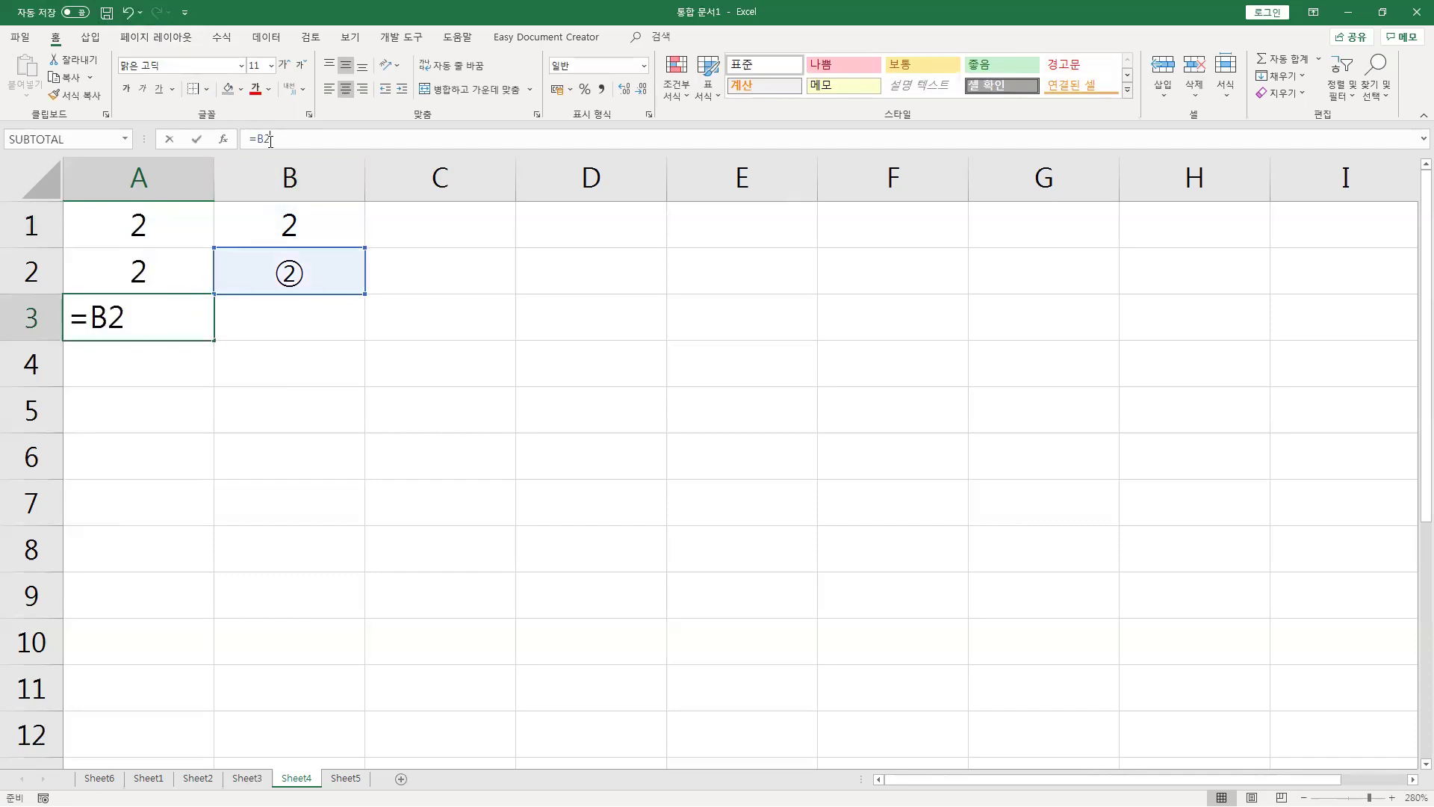
pyautogui.press('Escape')
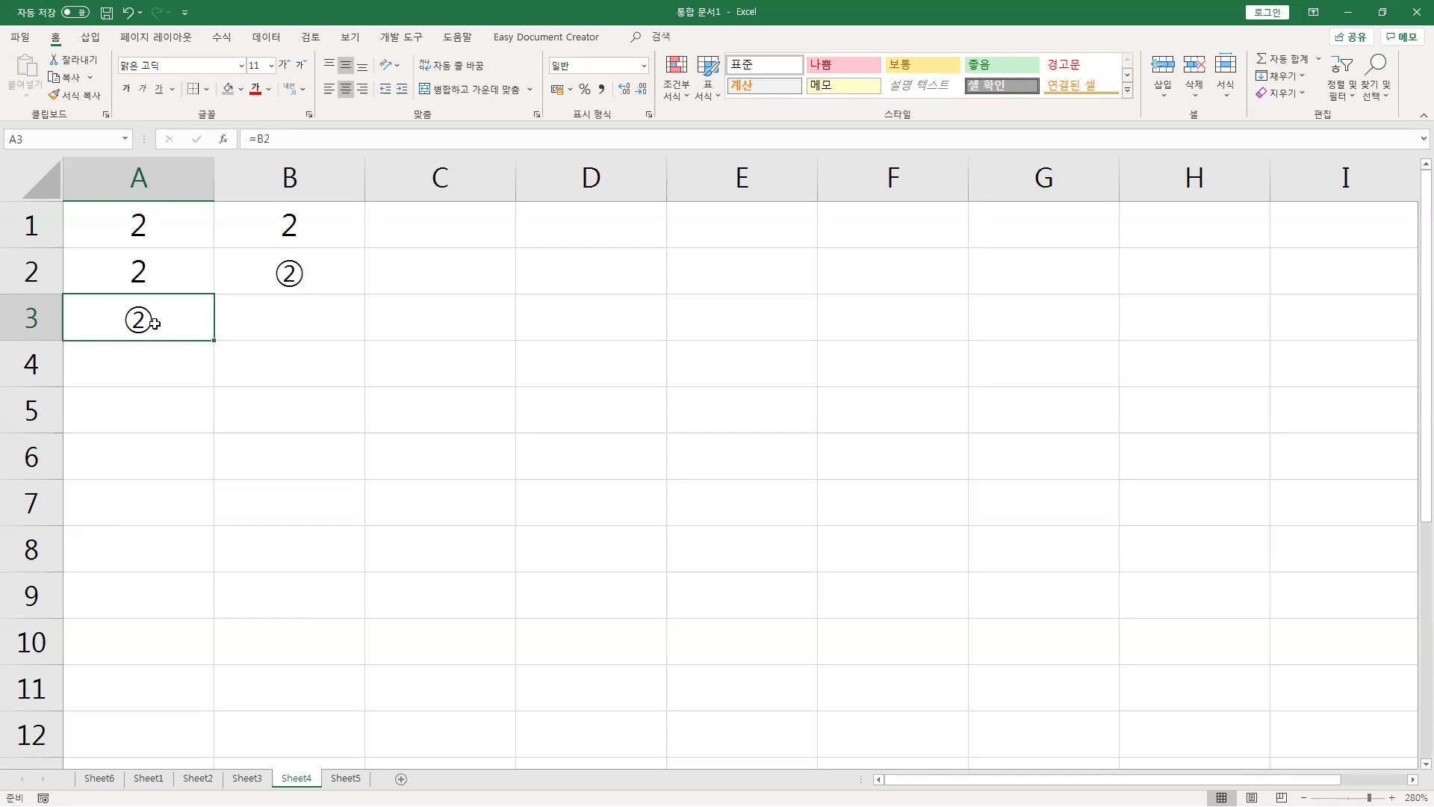
# Undo the sheet-wide replacement and review the restored cells in A1:A3.
pyautogui.click(151, 271)
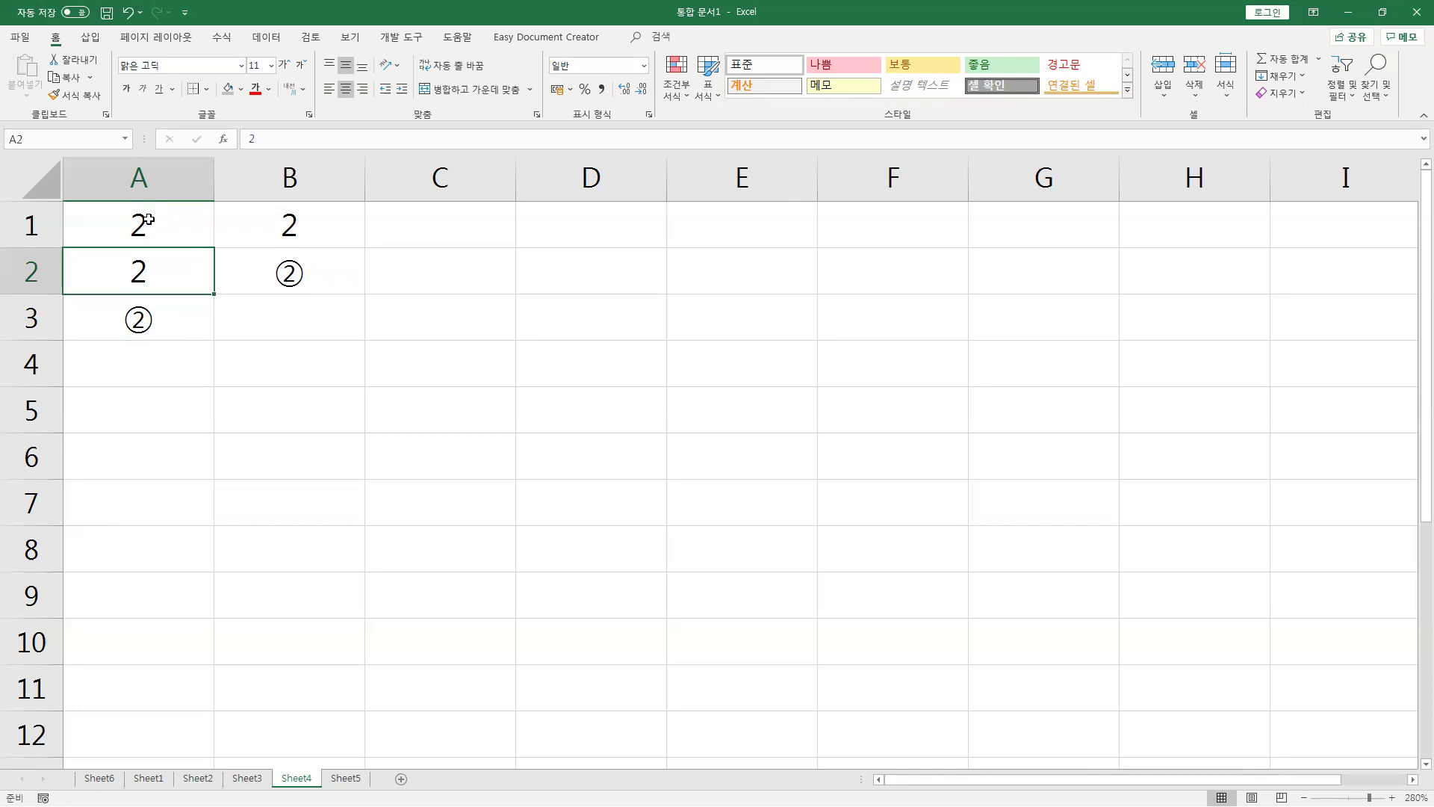
pyautogui.hotkey('ctrl', 'z')
pyautogui.click(149, 223)
pyautogui.click(174, 323)
pyautogui.click(171, 231)
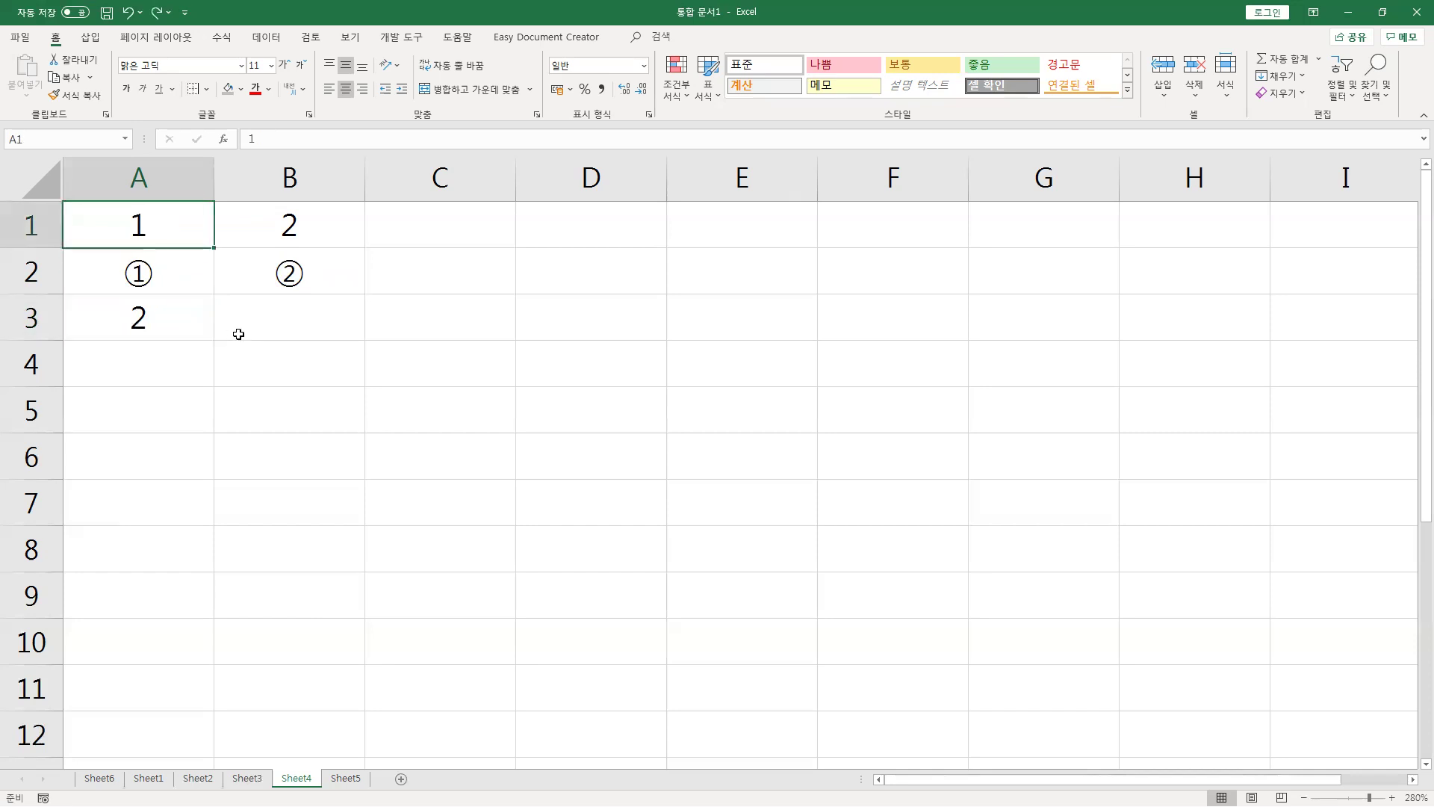
pyautogui.keyDown('ctrl'); pyautogui.click(435, 314); pyautogui.keyUp('ctrl')
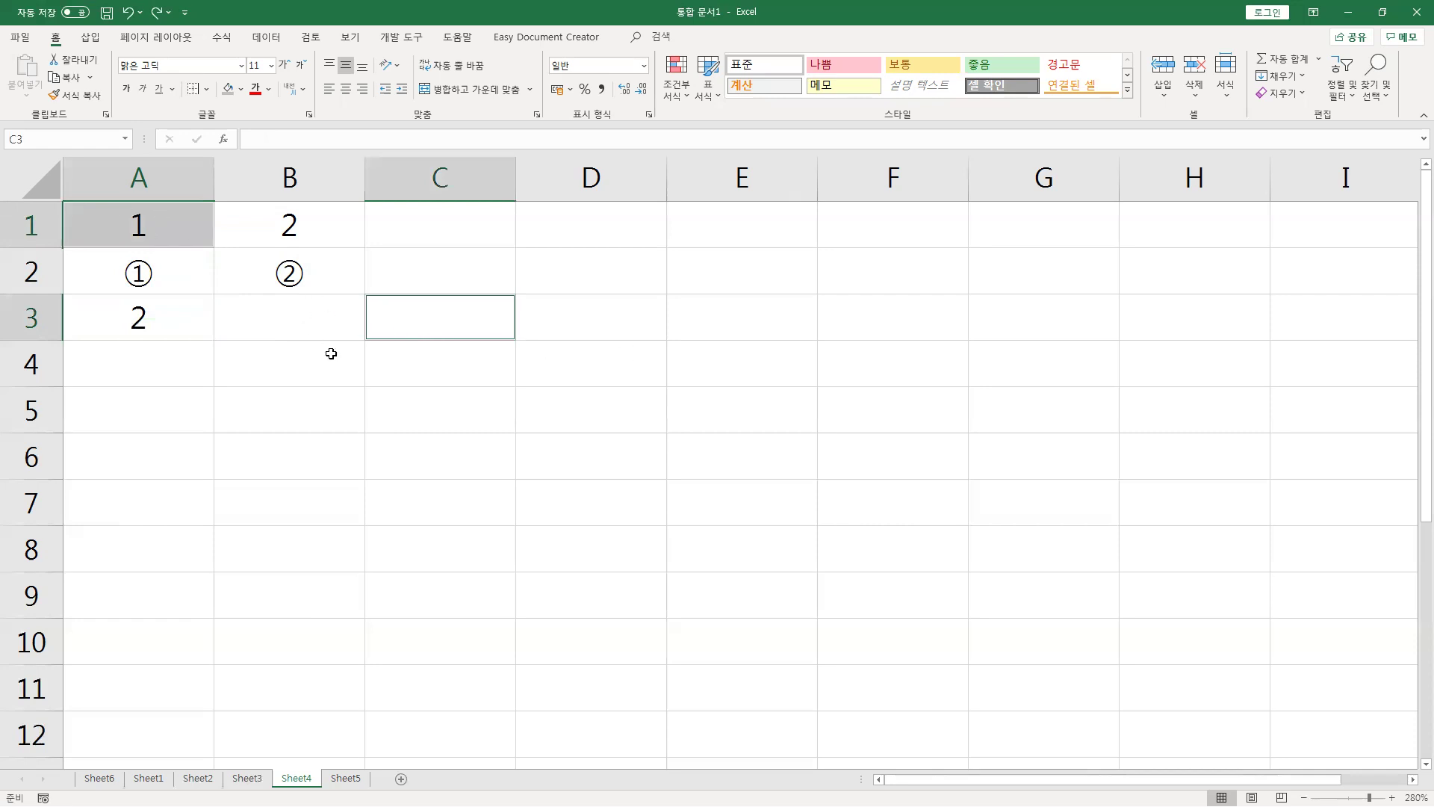
# Replace all 1s with 2 only within the selected range A1:B1, using Replace All.
pyautogui.moveTo(159, 225); pyautogui.dragTo(249, 224)
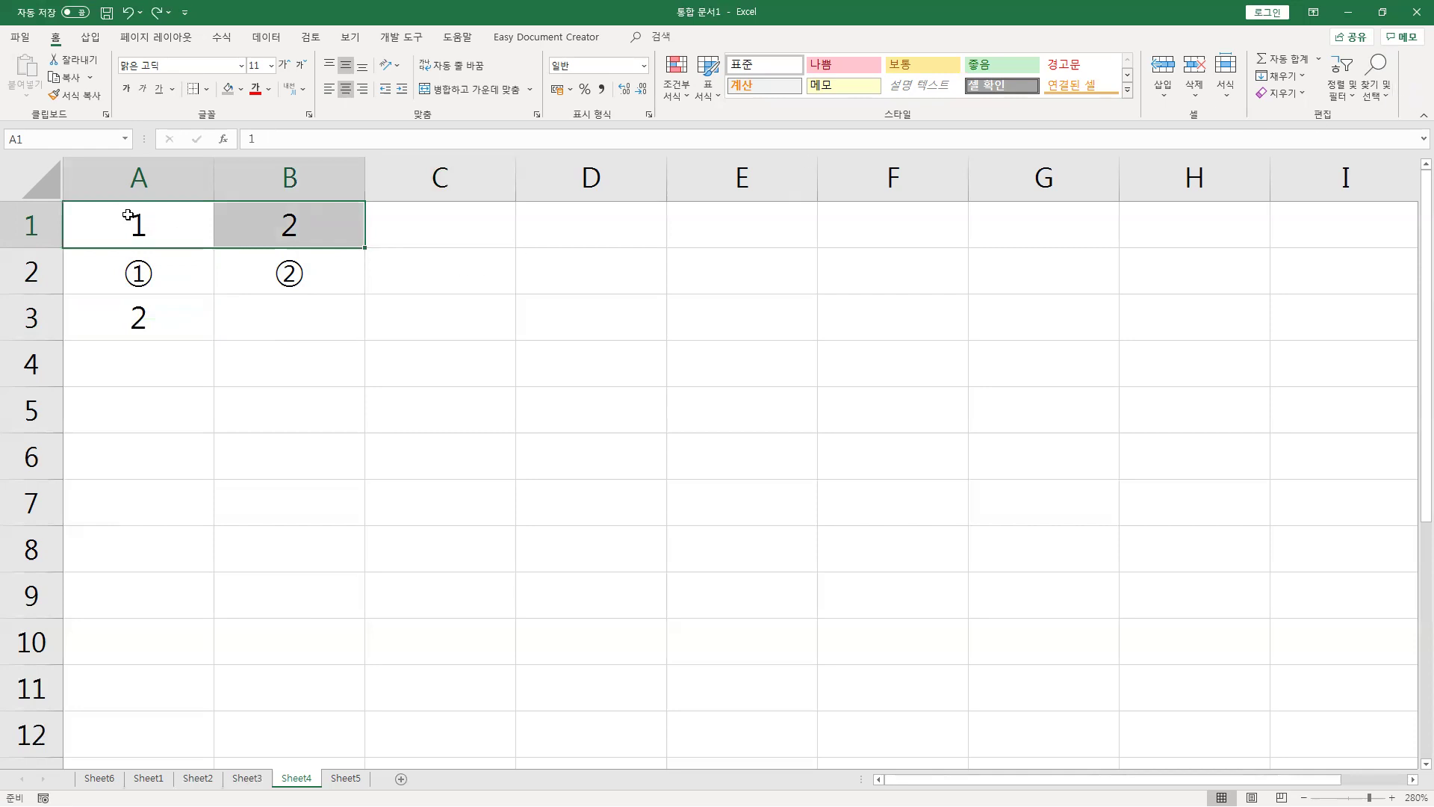
pyautogui.click(1374, 86)
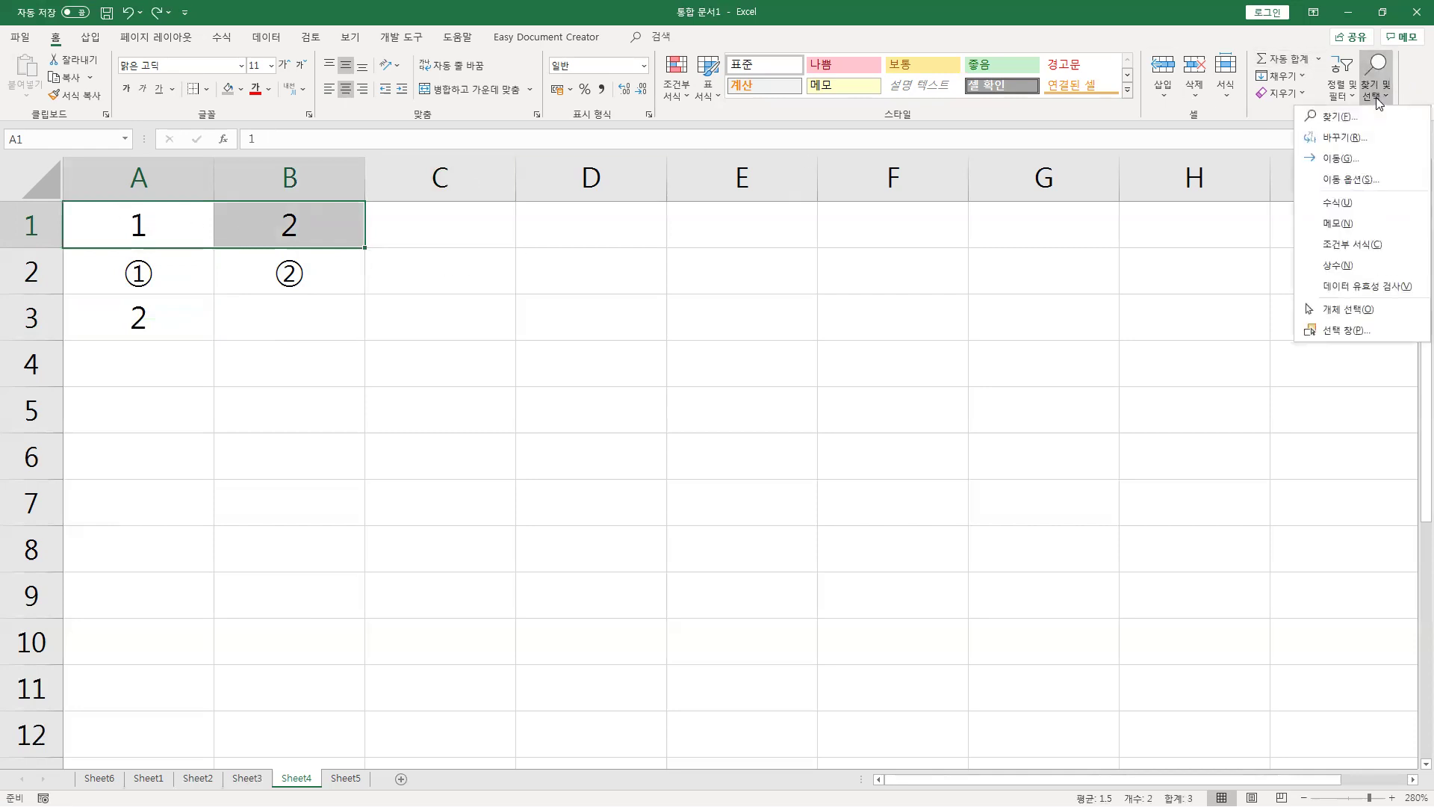
pyautogui.click(1333, 137)
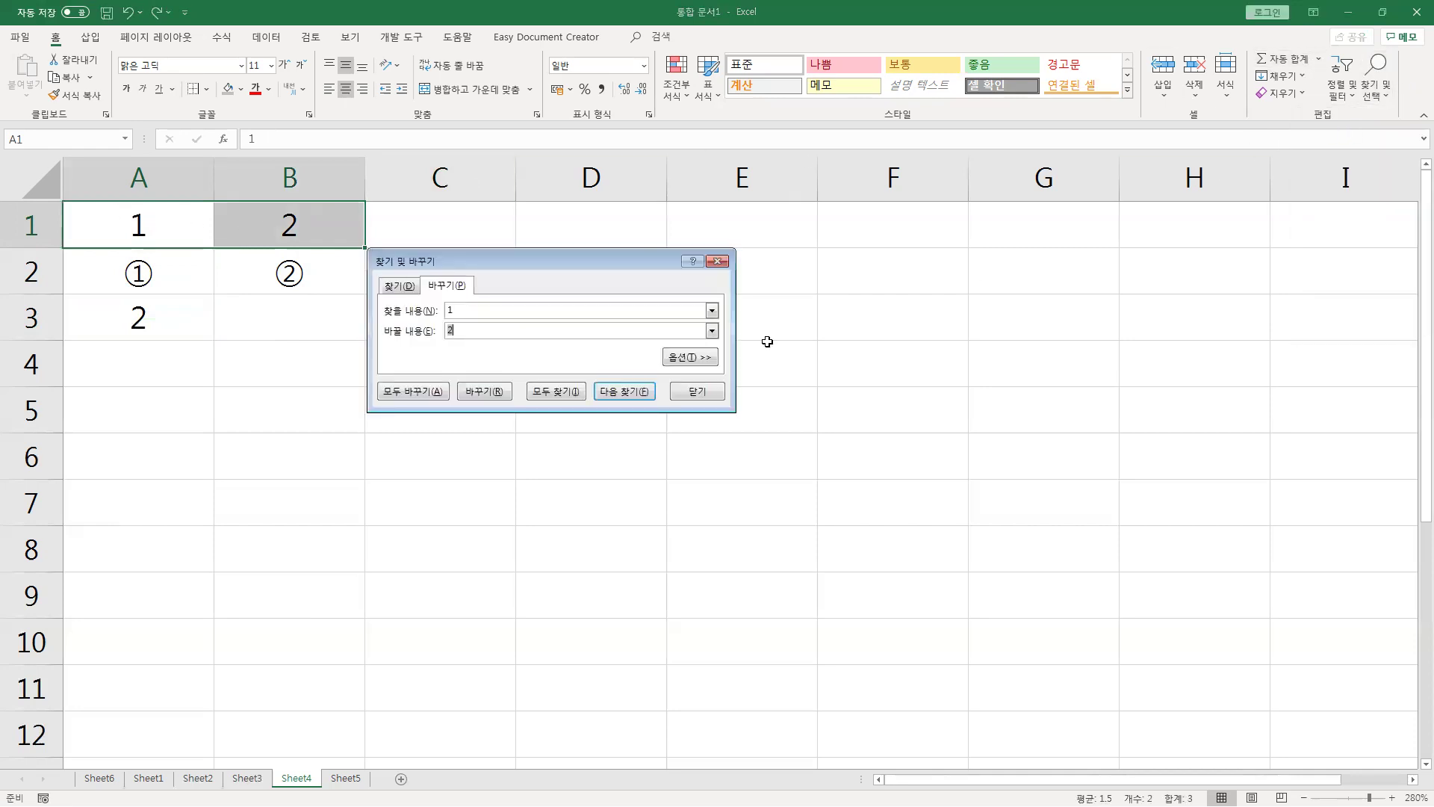
pyautogui.click(411, 392)
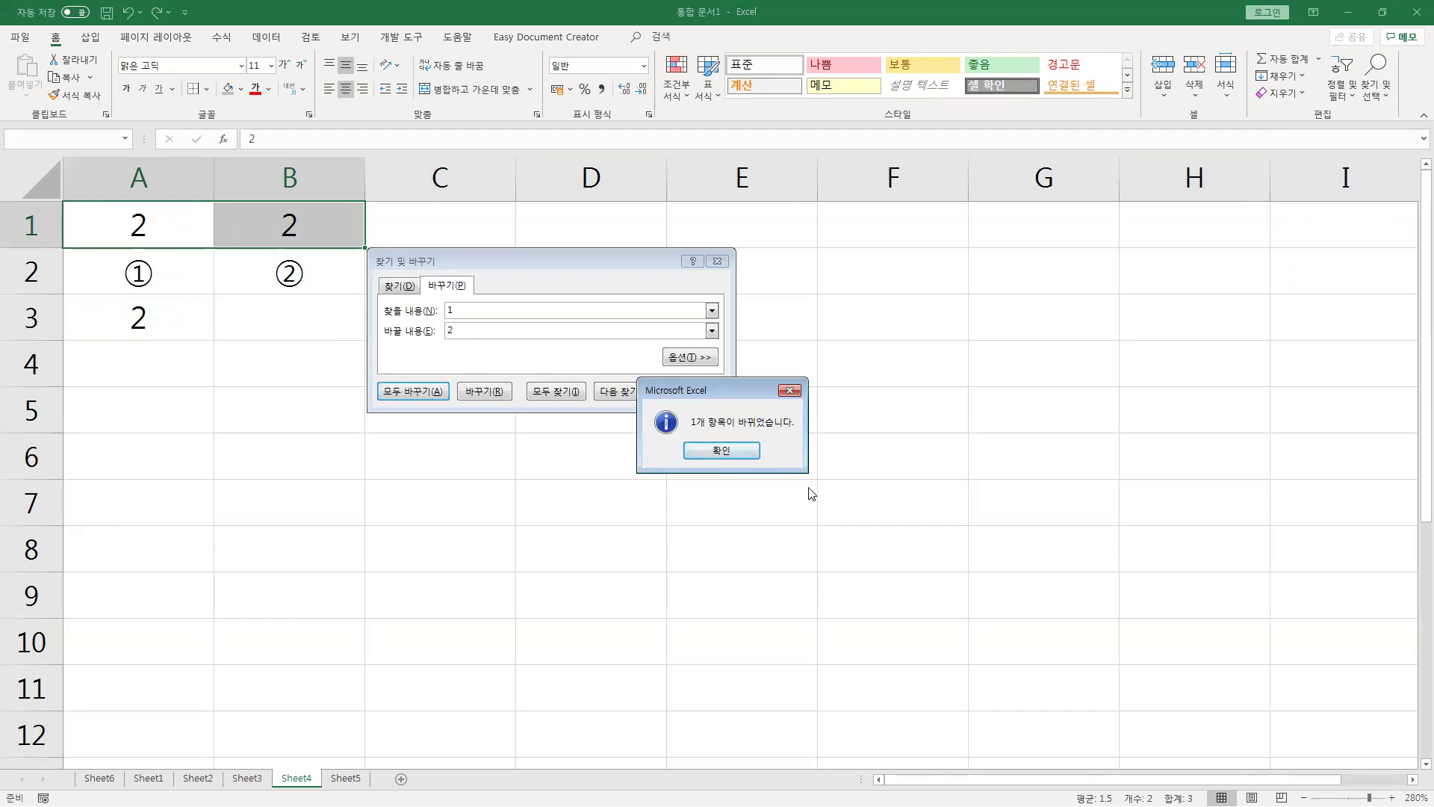
pyautogui.click(701, 446)
pyautogui.click(697, 392)
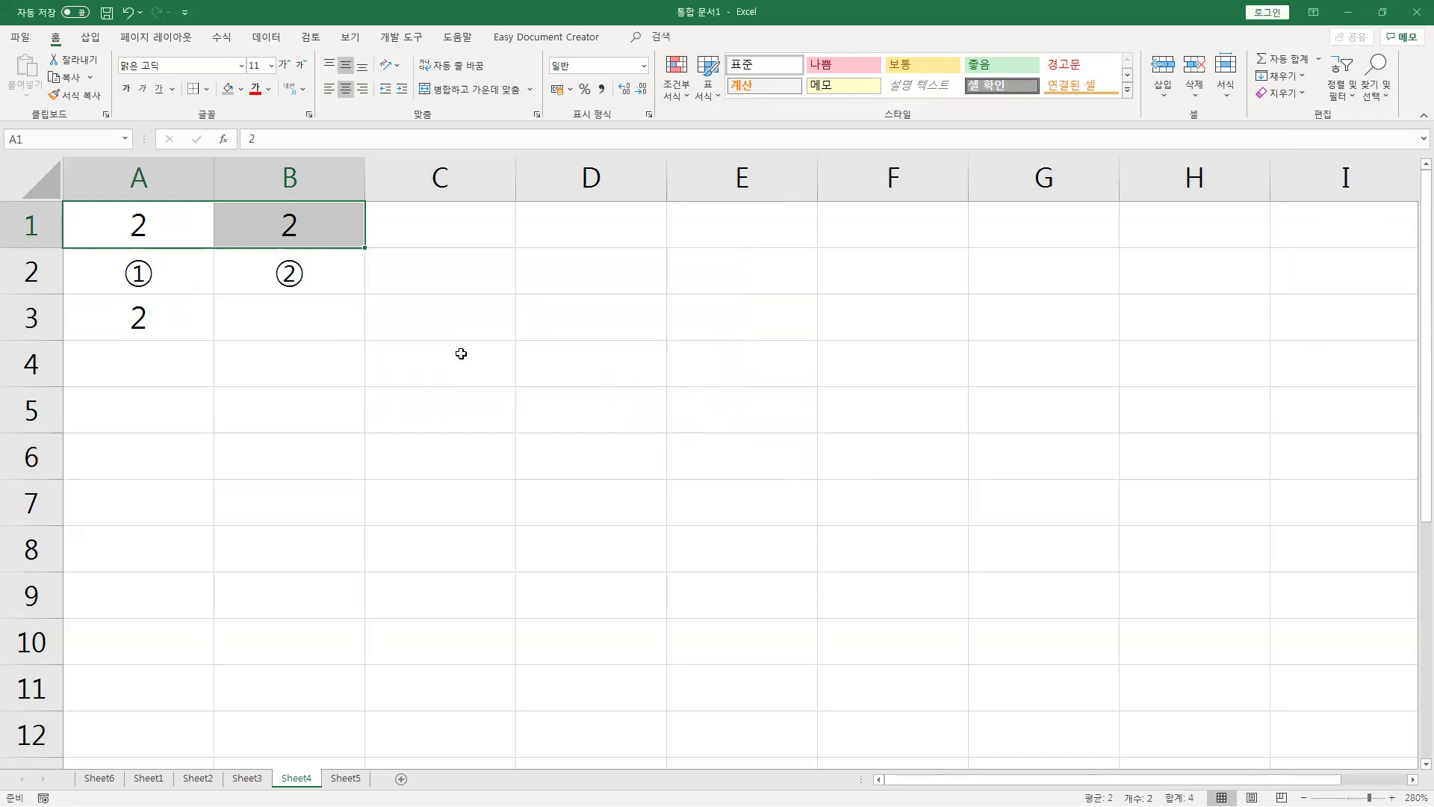
# Check the cell reference in the A3 formula and leave the formula as it is.
pyautogui.click(441, 348)
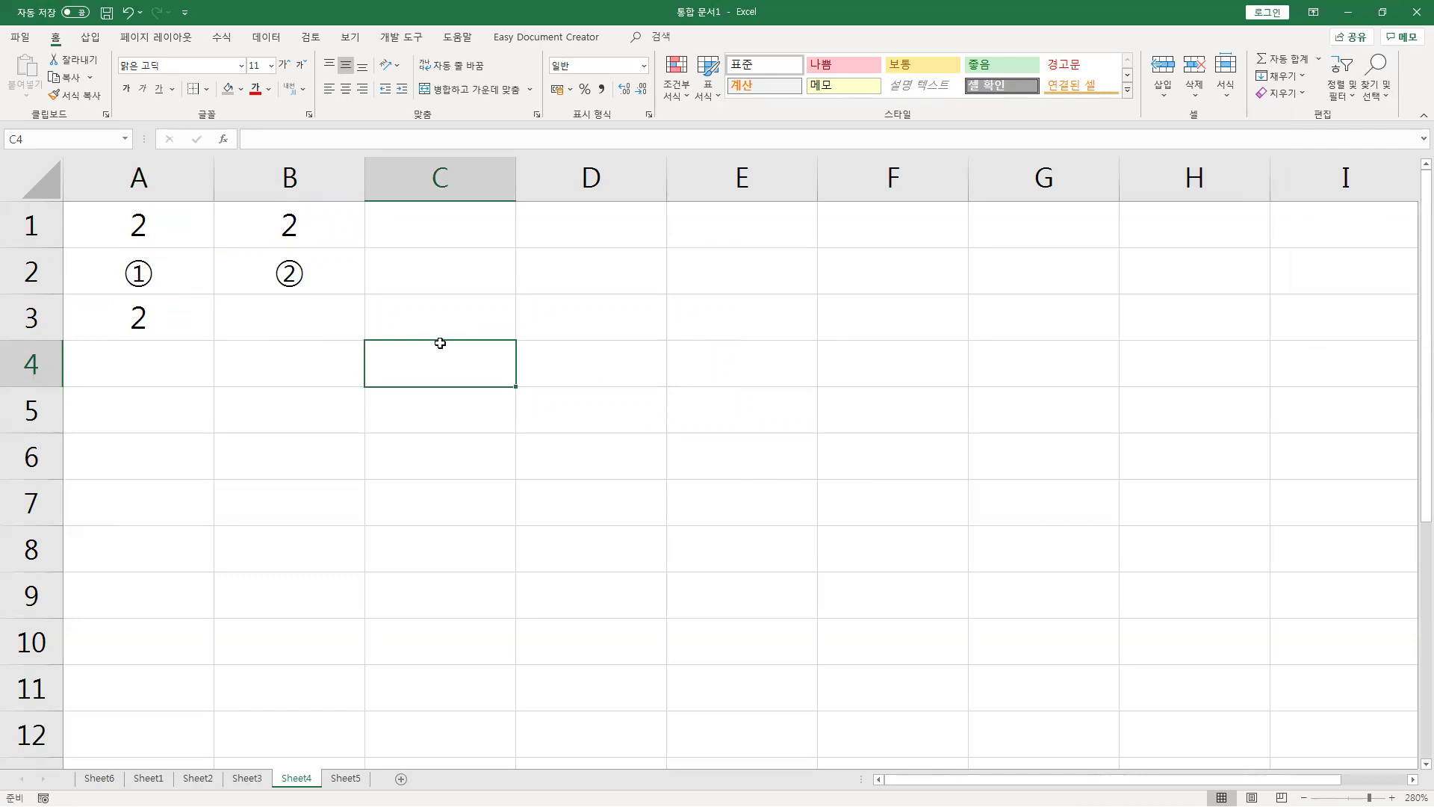
pyautogui.click(125, 316)
pyautogui.click(282, 140)
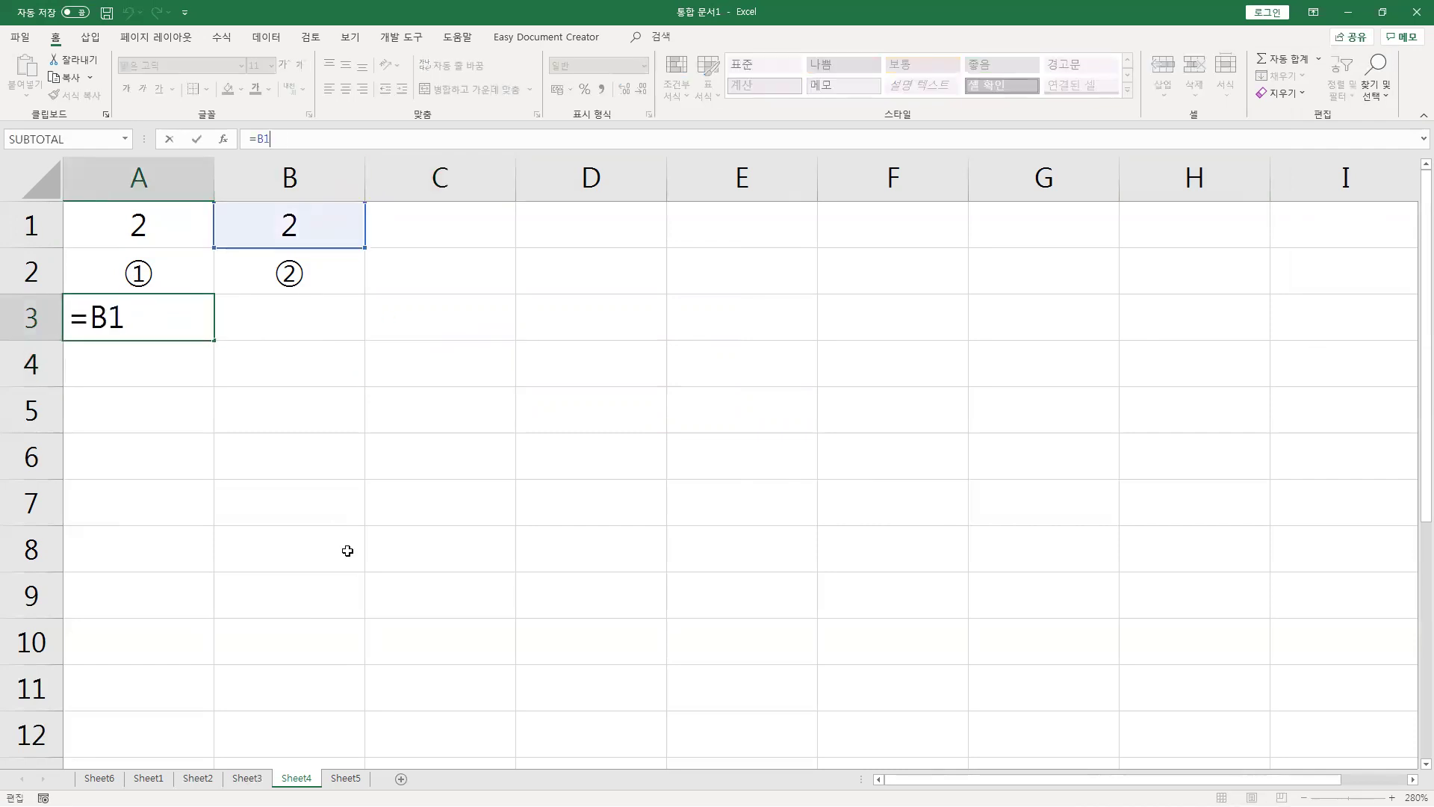
pyautogui.hotkey('ctrl', 'Return')
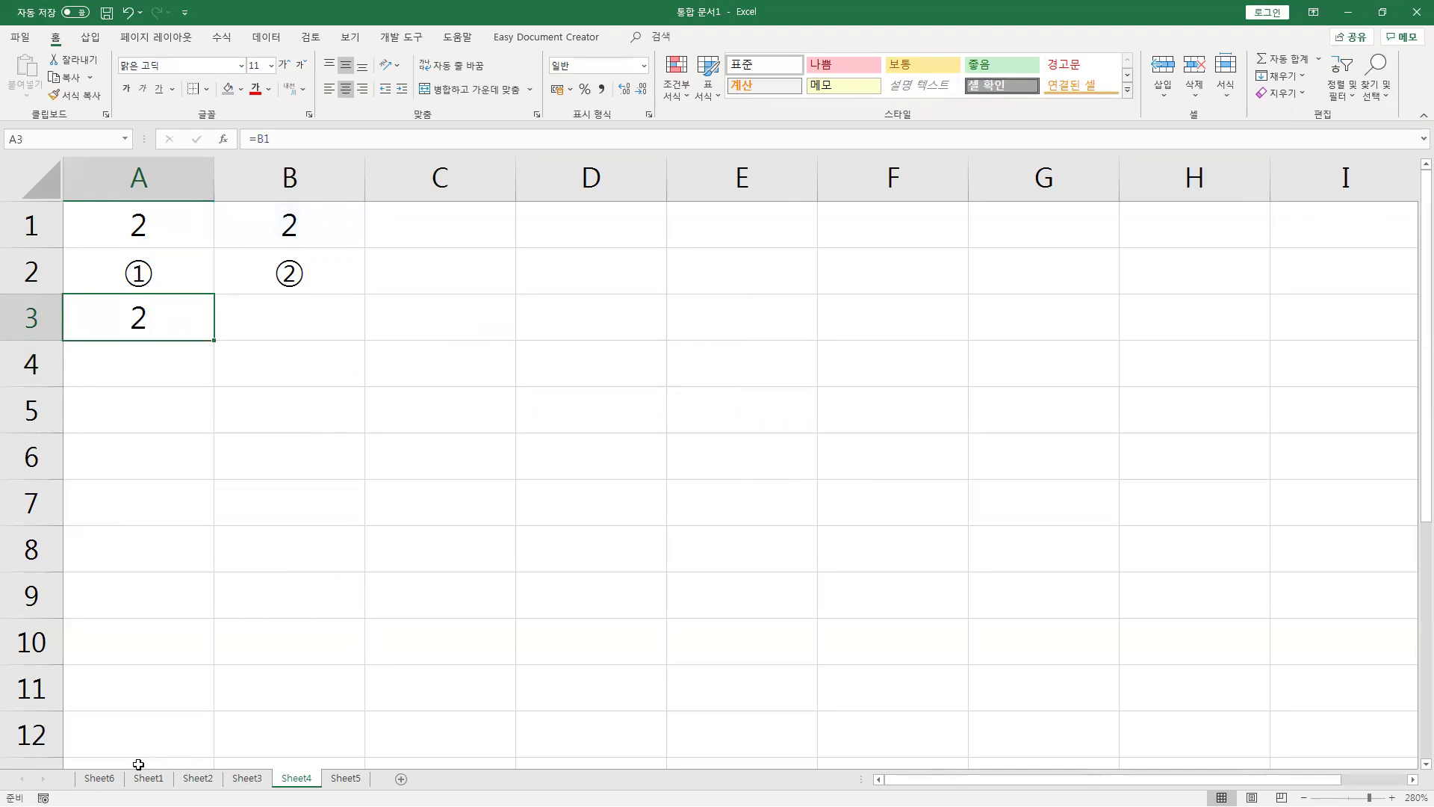
# Open Sheet5 and examine the table's 구분, 이름 and 값1 columns.
pyautogui.click(100, 777)
pyautogui.click(153, 592)
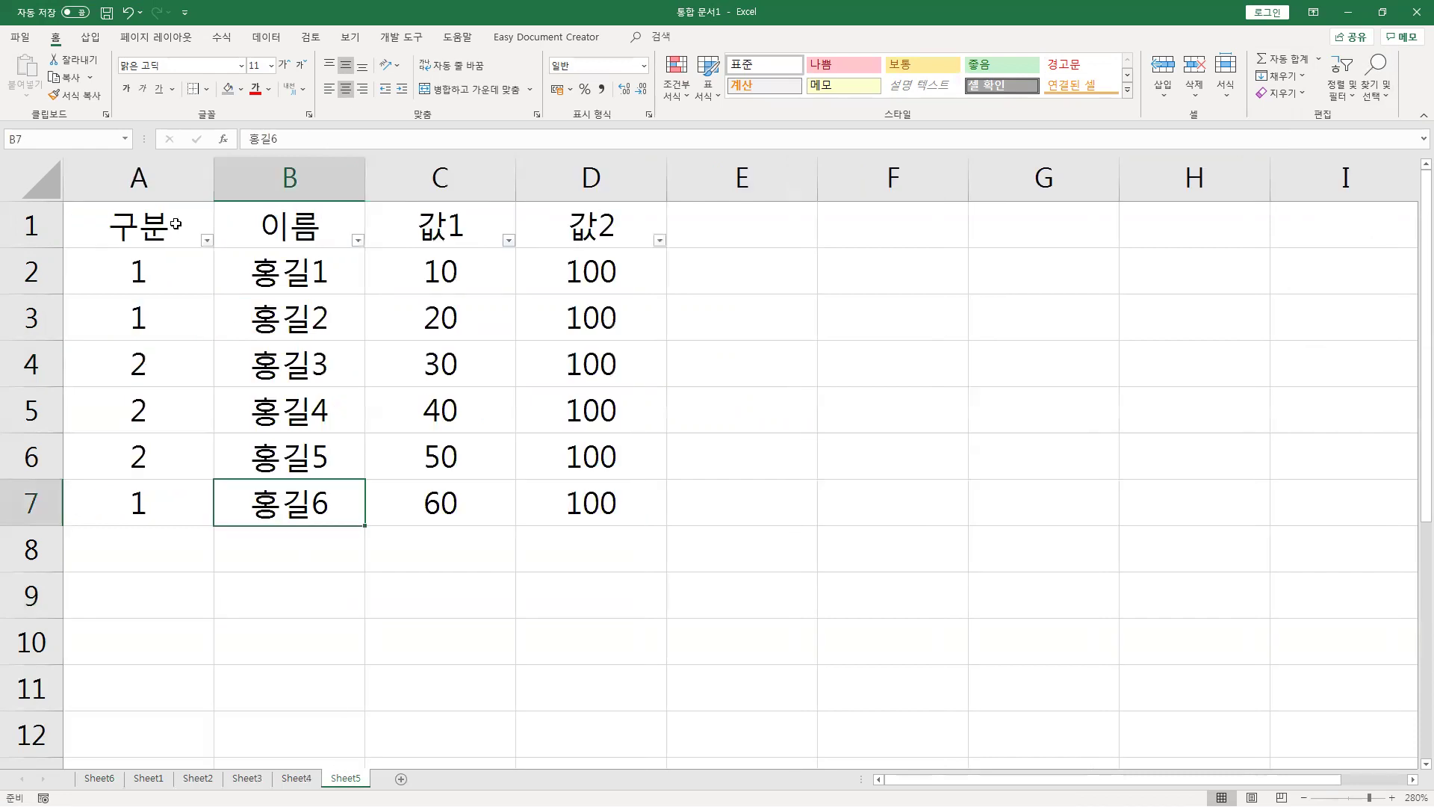
pyautogui.click(175, 224)
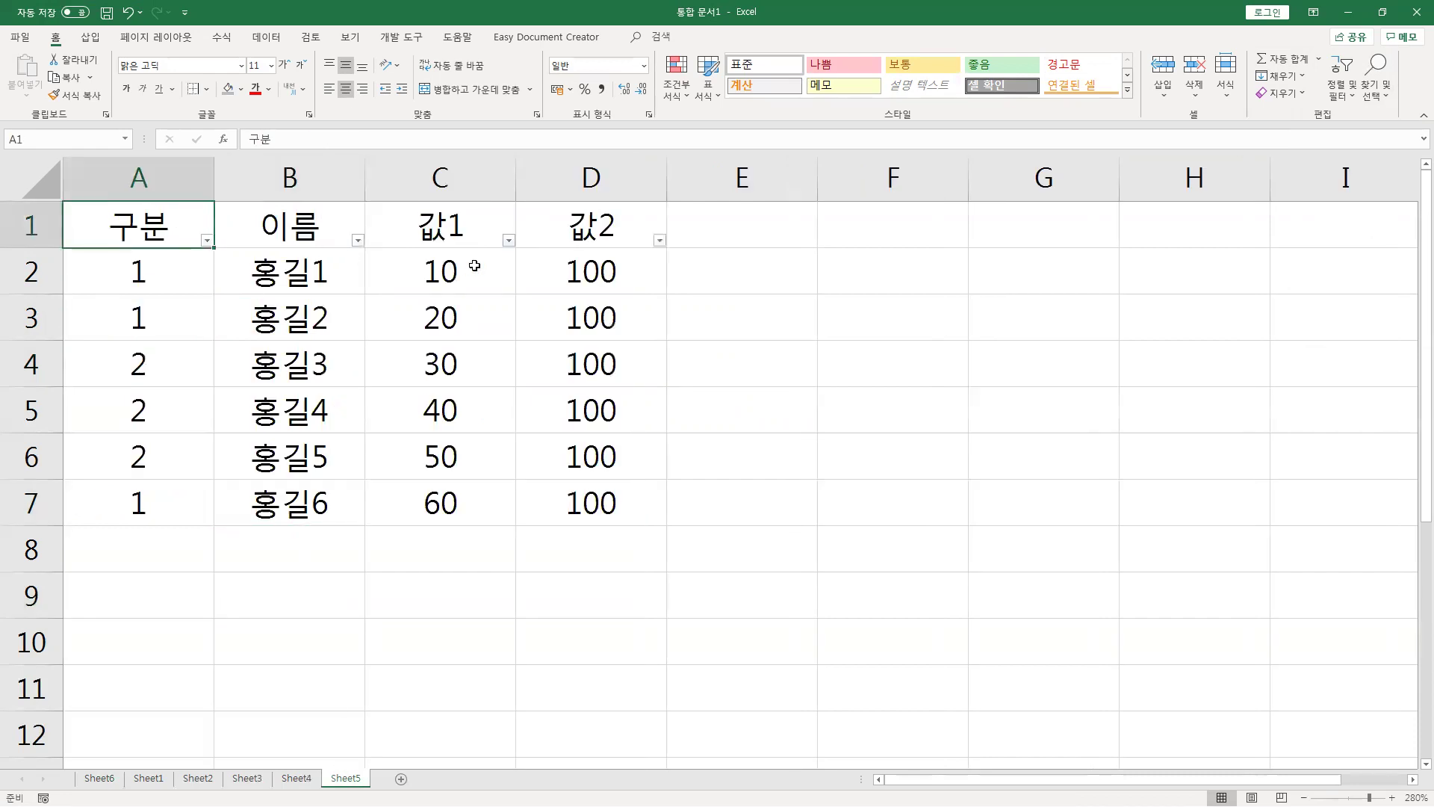
pyautogui.click(295, 221)
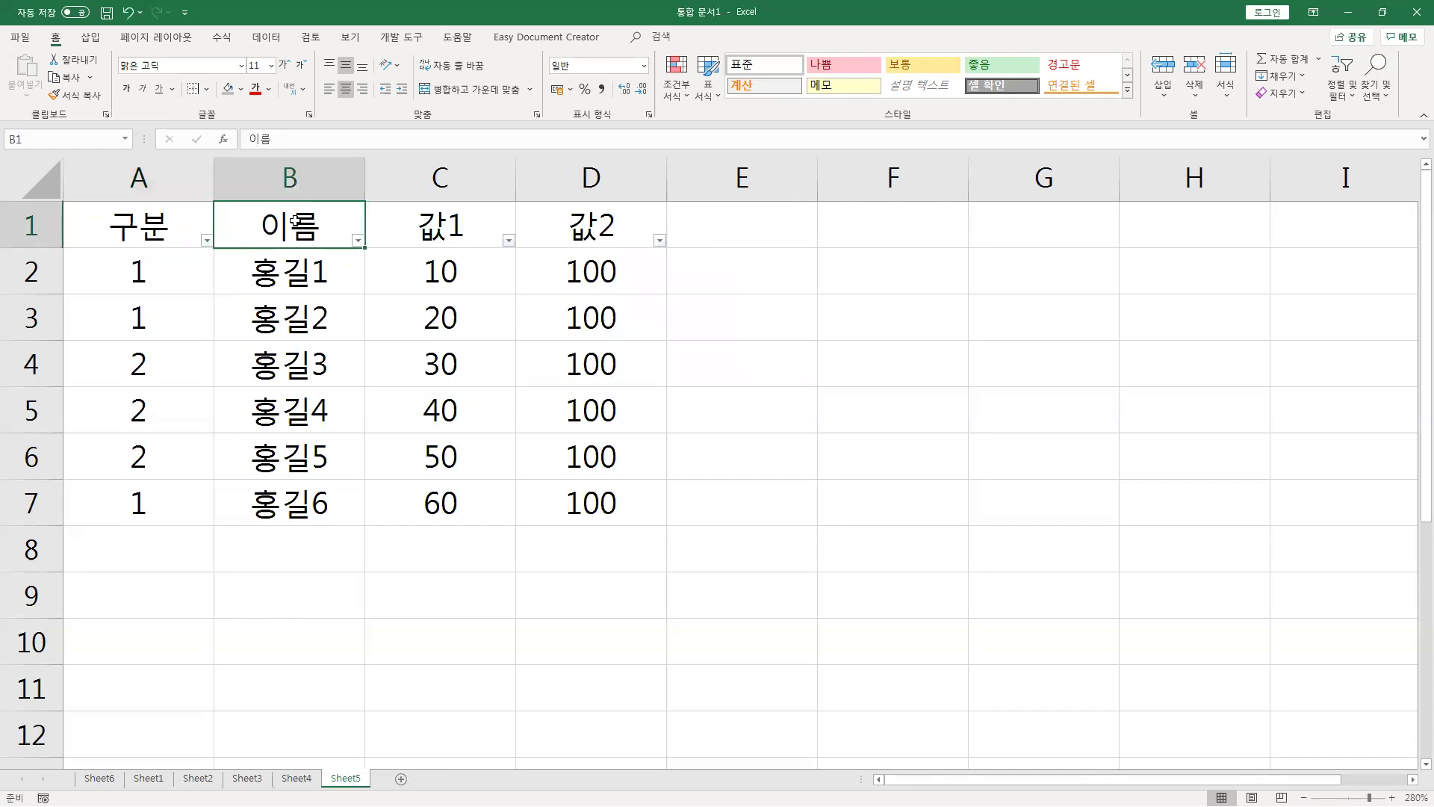
pyautogui.click(194, 273)
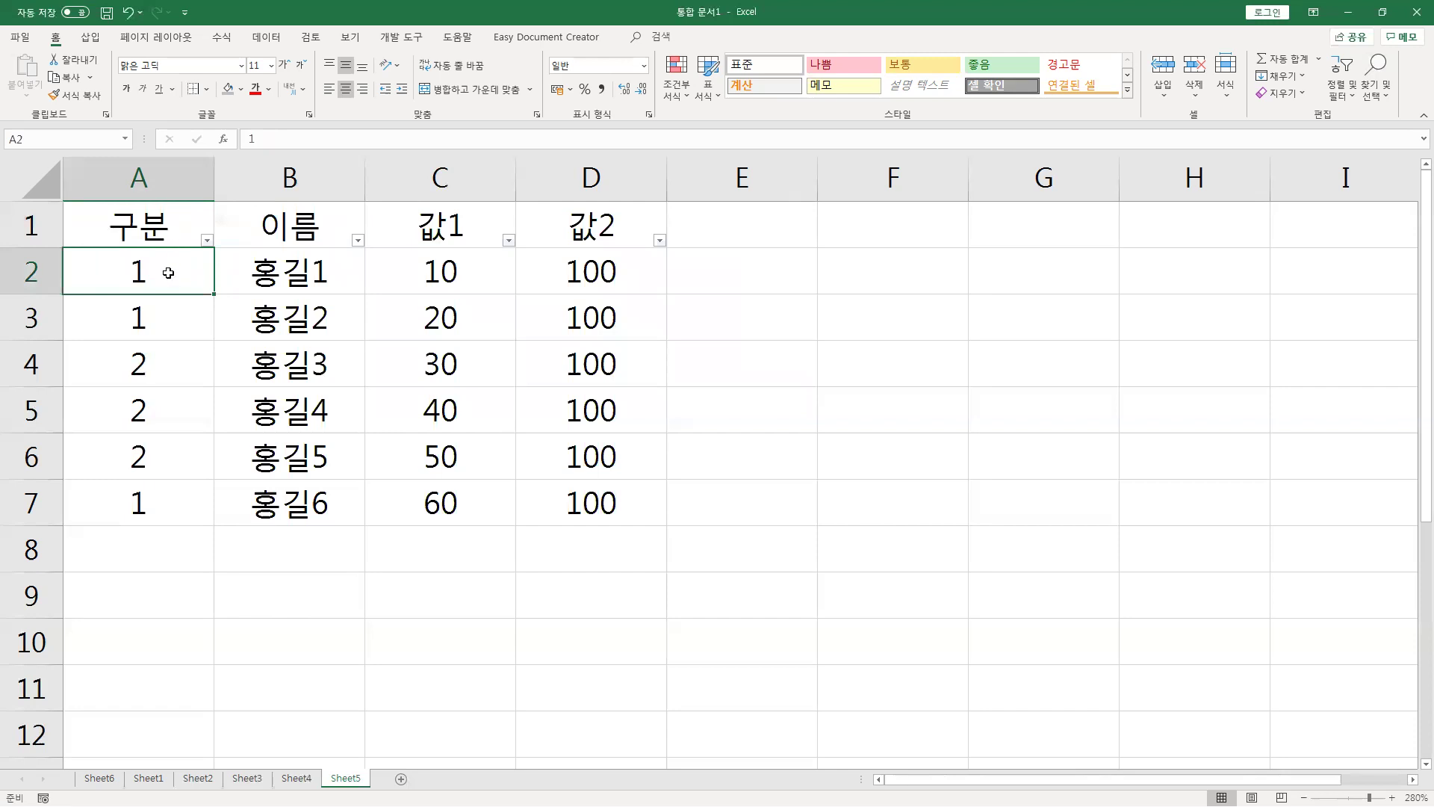
pyautogui.click(156, 506)
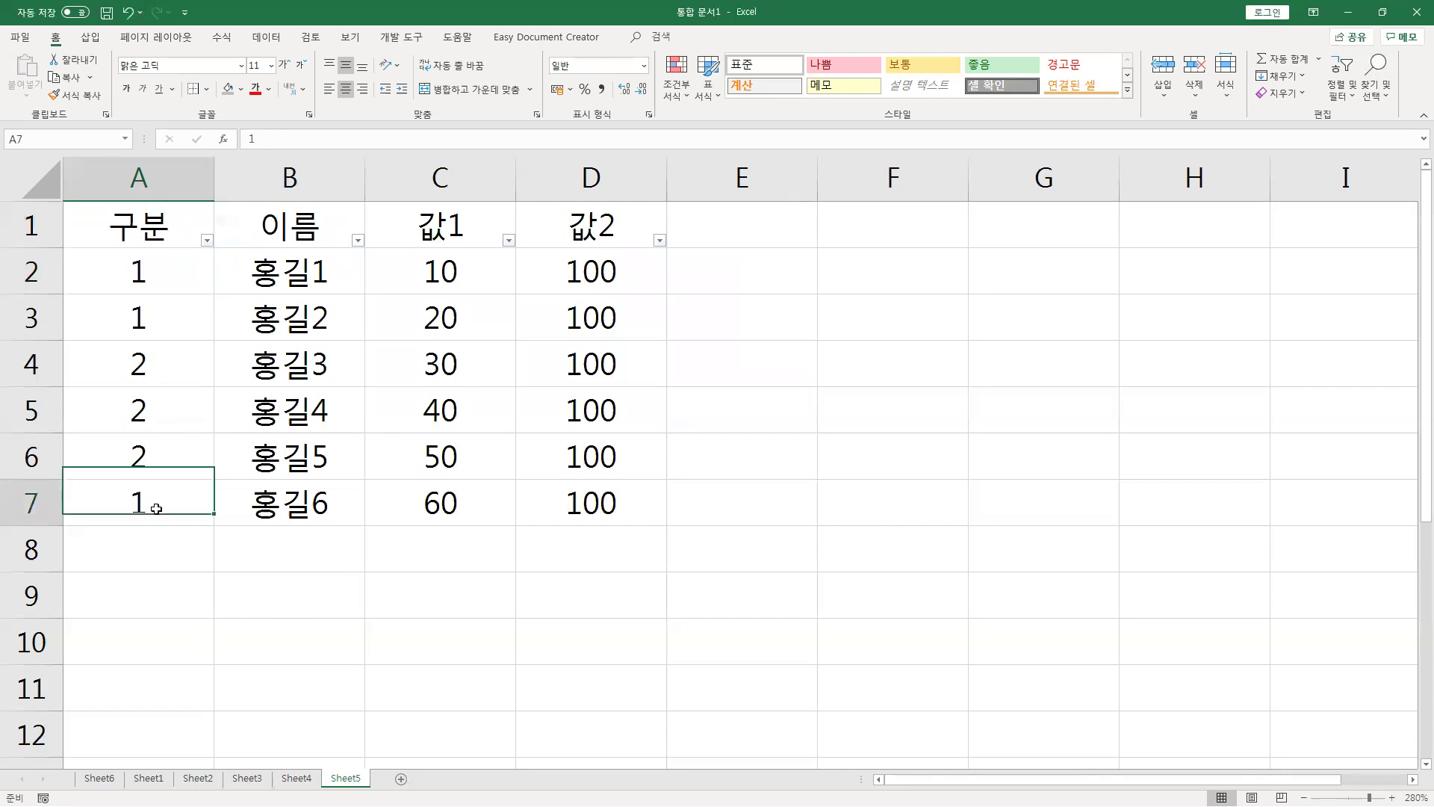
pyautogui.click(278, 276)
pyautogui.click(453, 261)
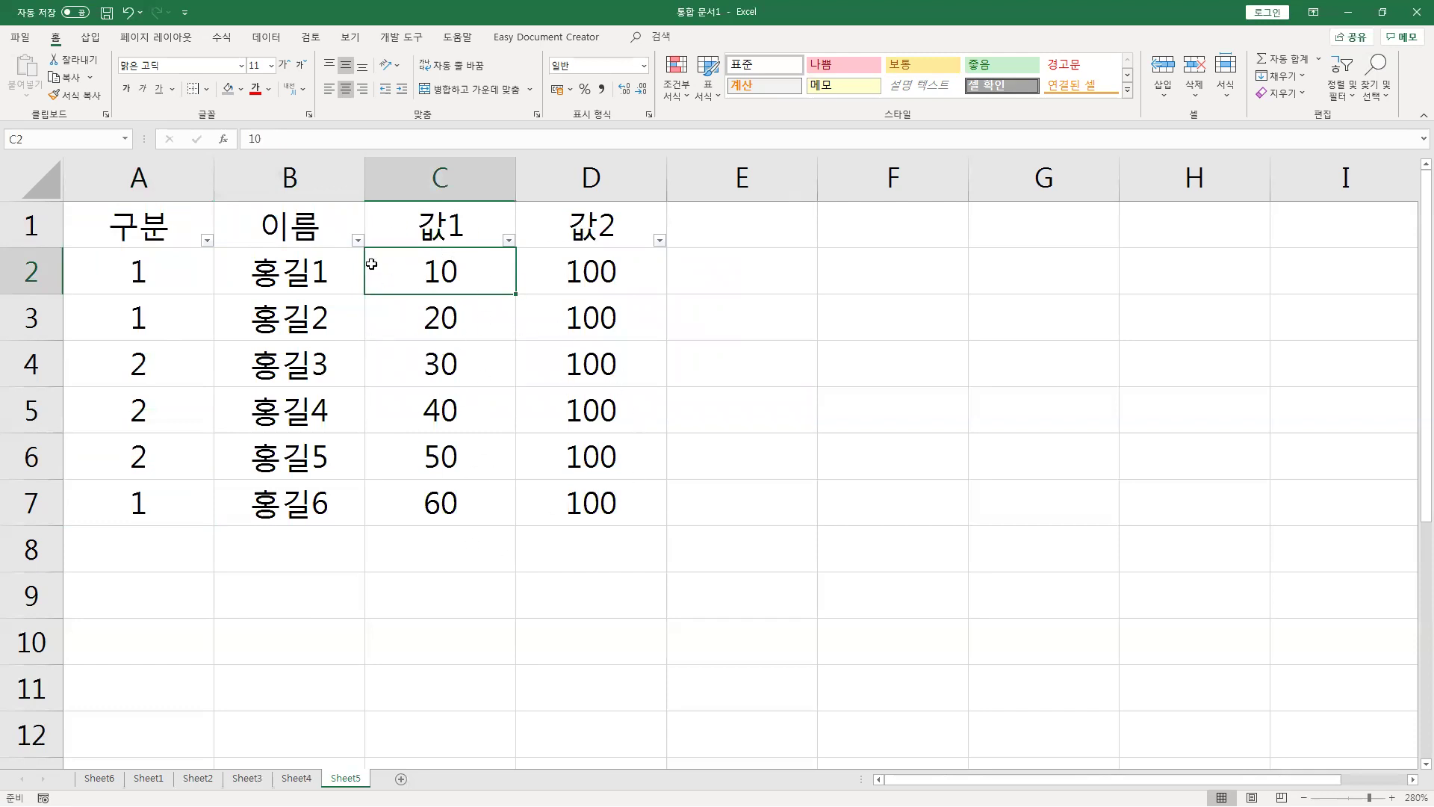
# Filter the 구분 column so that only rows with the value 1 are shown.
pyautogui.click(155, 240)
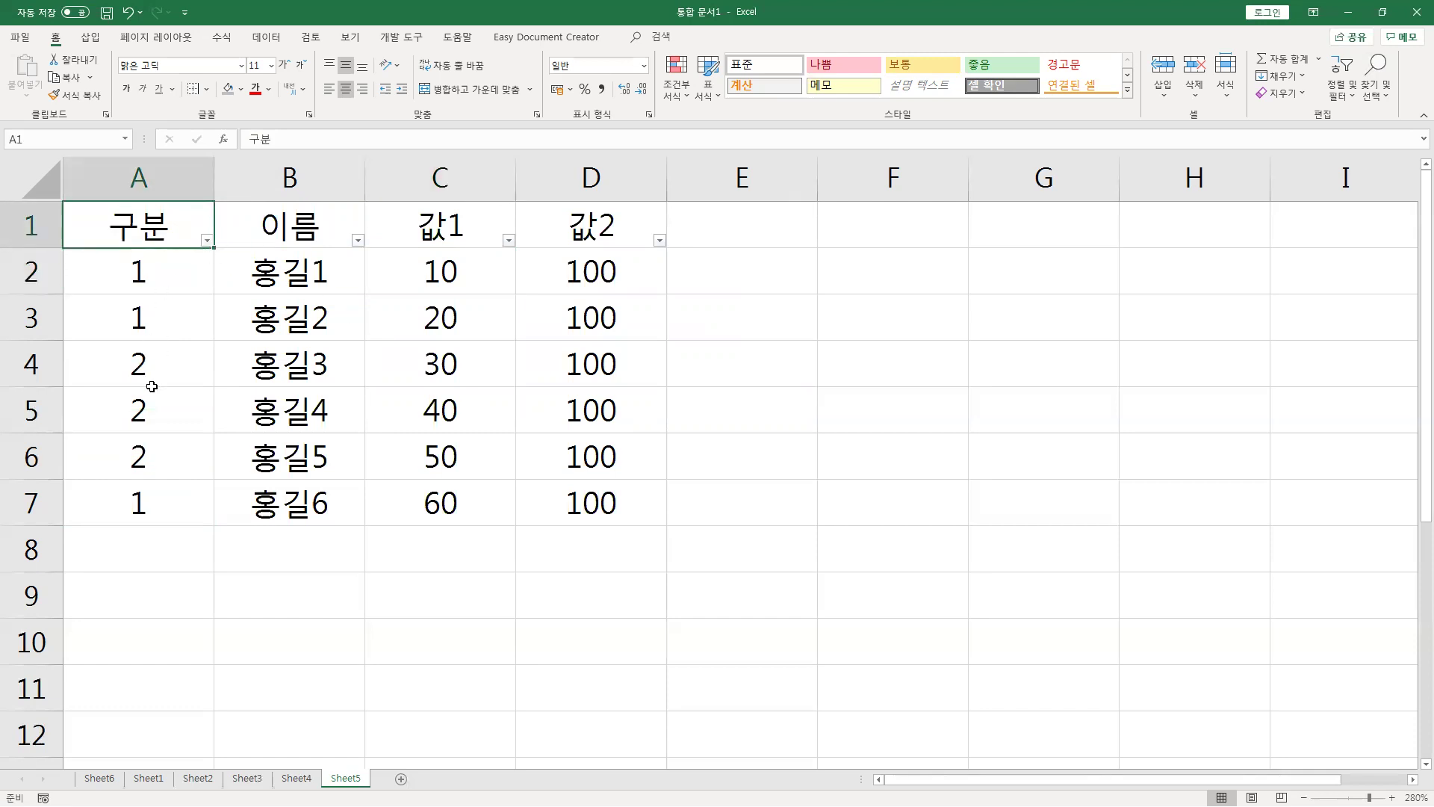
pyautogui.click(206, 240)
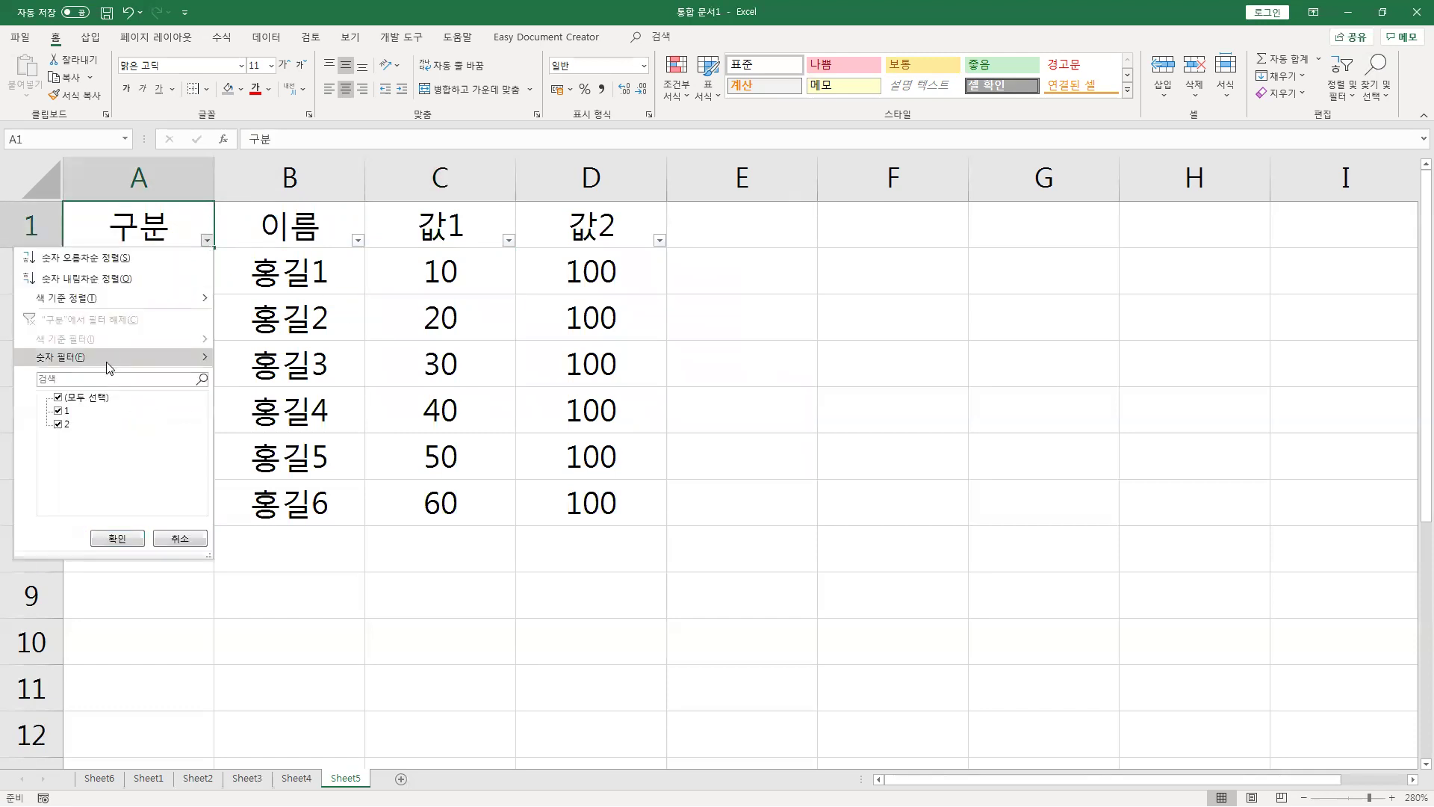
pyautogui.click(77, 401)
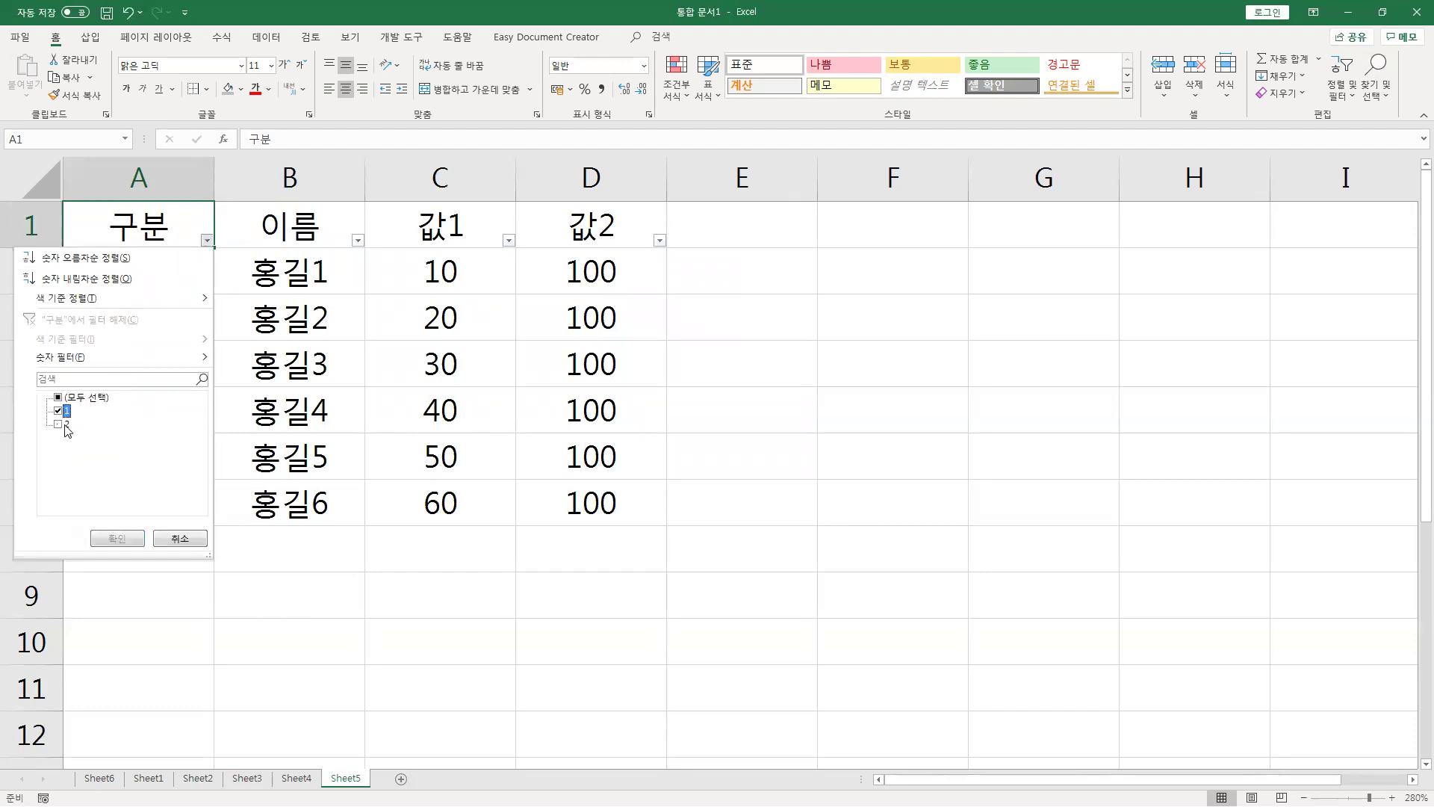
pyautogui.click(59, 423)
pyautogui.click(117, 538)
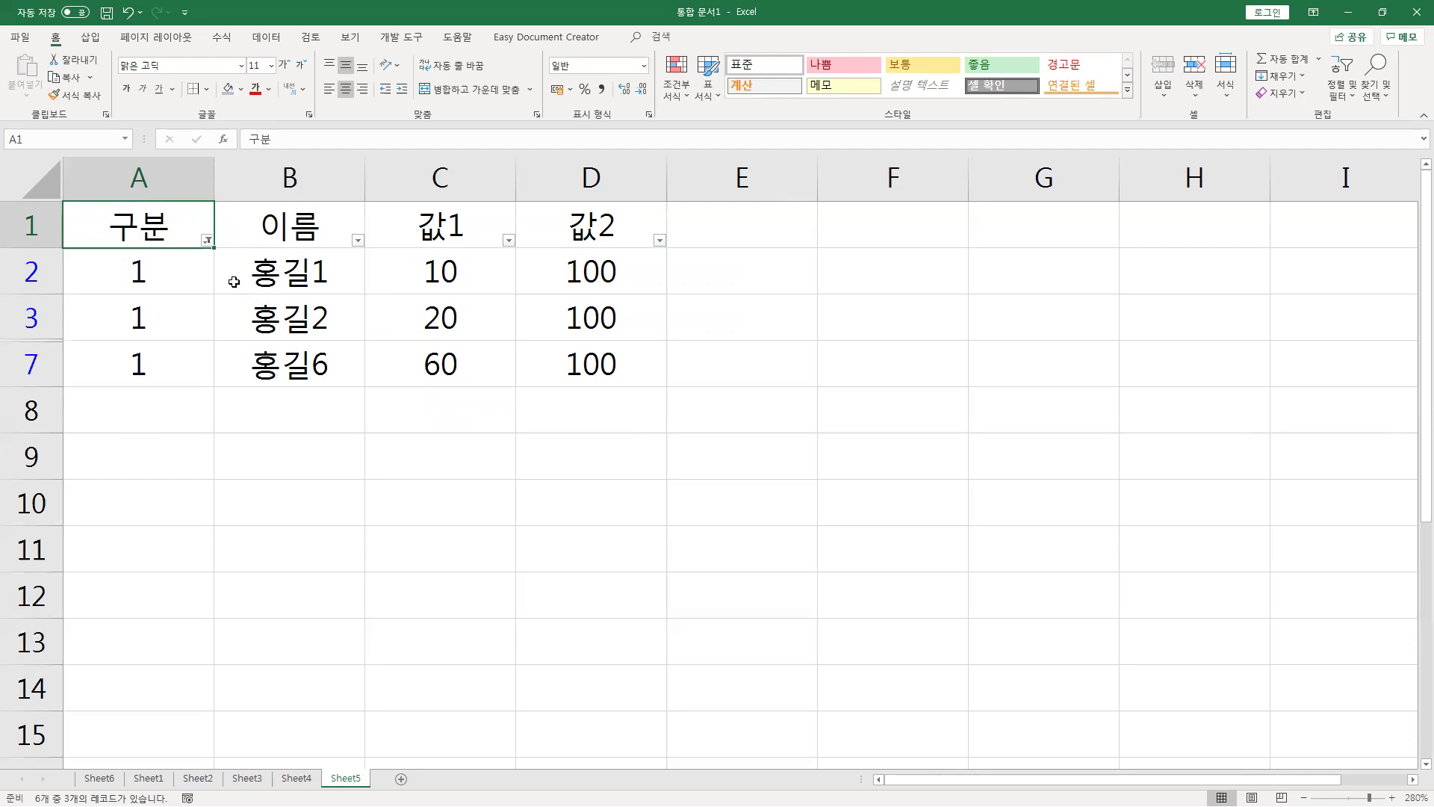
# Delete the filtered rows 2, 3 and 7, whose 구분 value is 1.
pyautogui.click(49, 273)
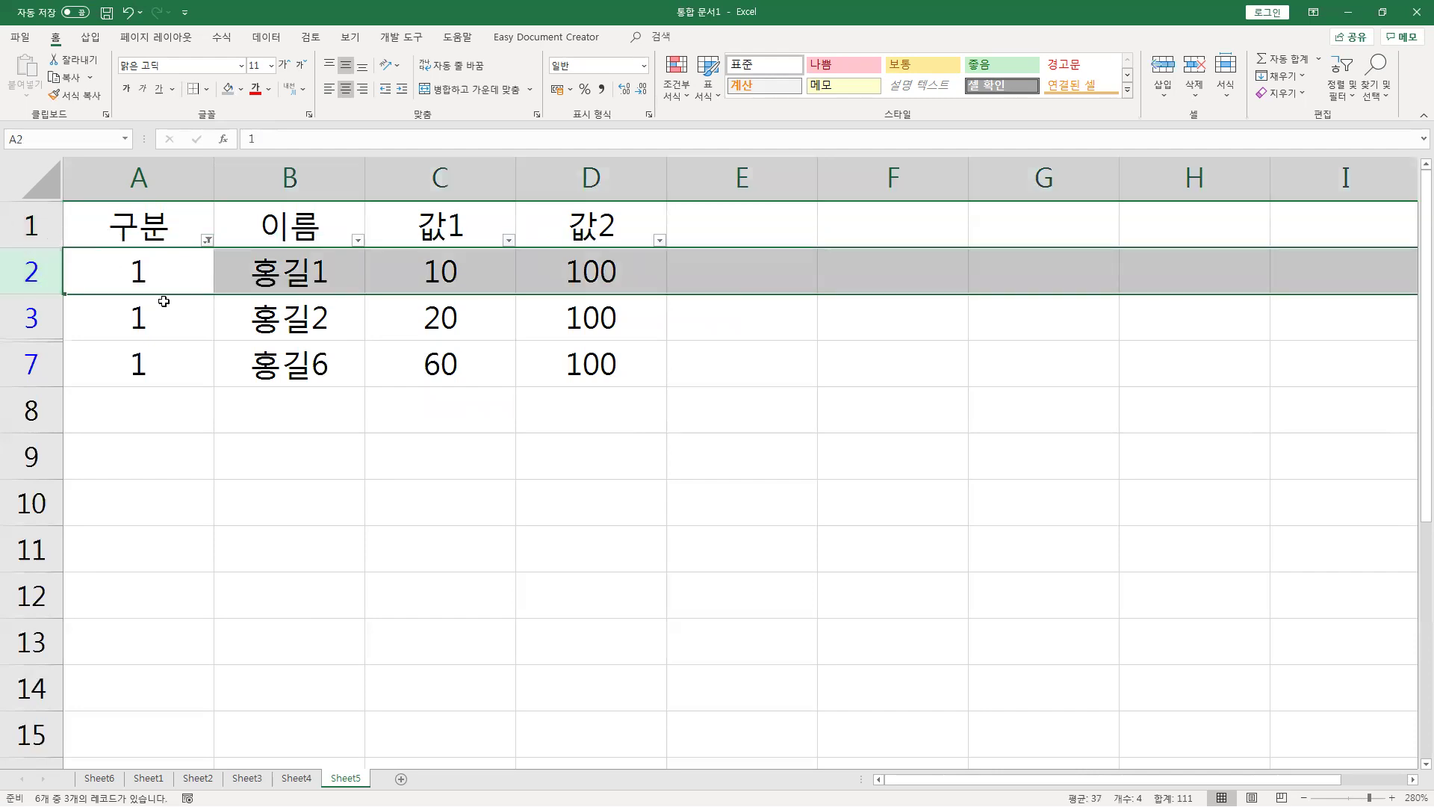
pyautogui.moveTo(29, 266); pyautogui.dragTo(36, 376)
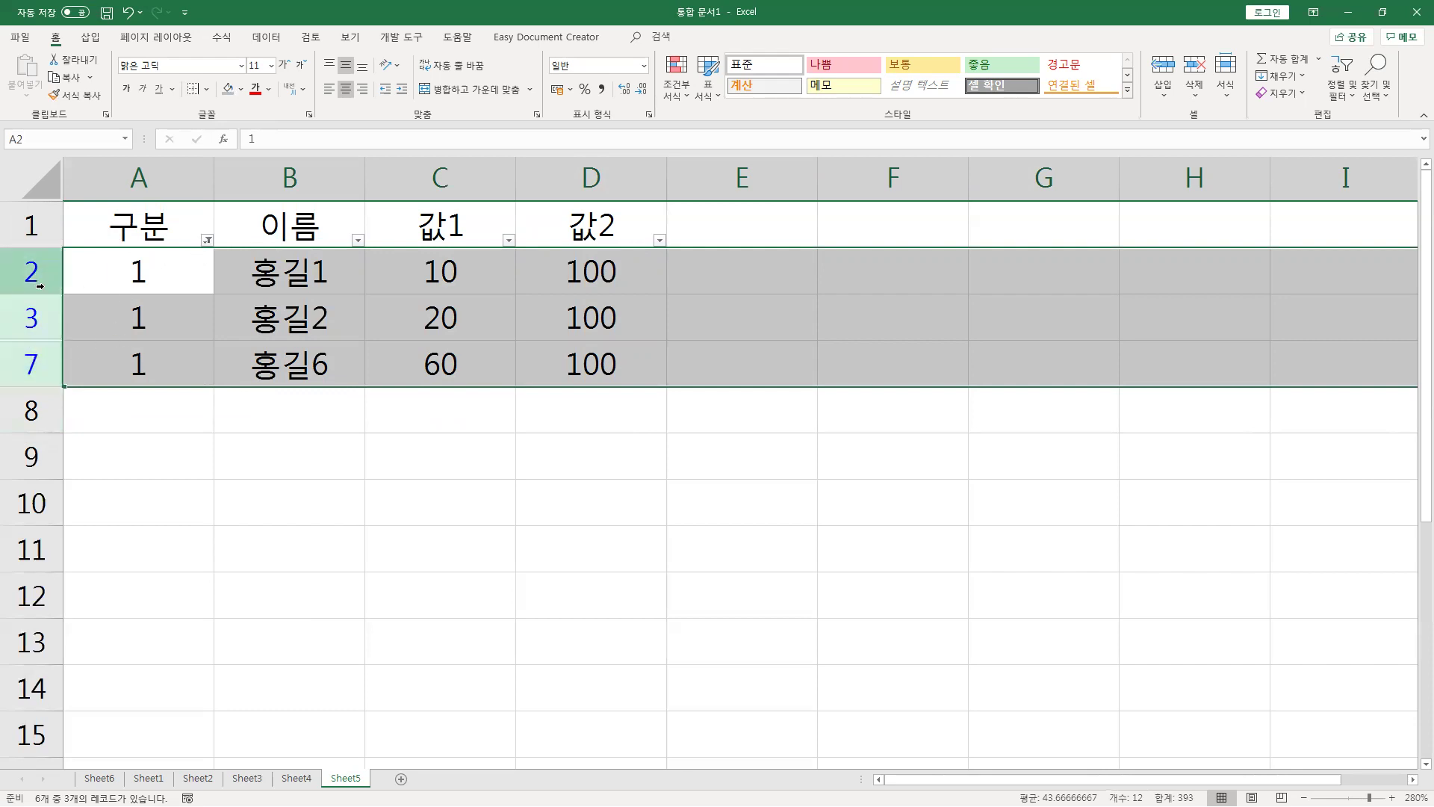
pyautogui.moveTo(30, 277); pyautogui.dragTo(30, 366)
pyautogui.rightClick(37, 372)
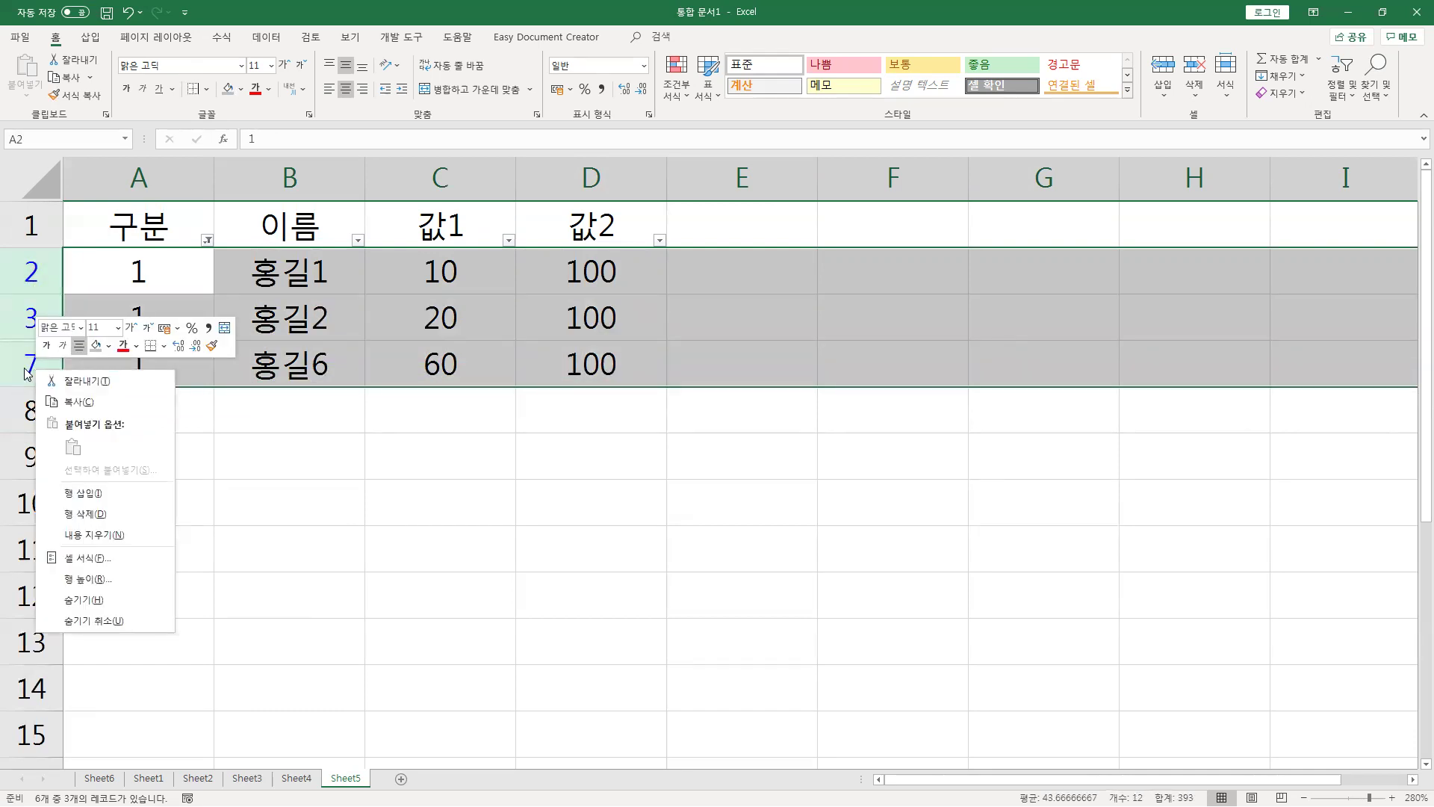
pyautogui.click(77, 513)
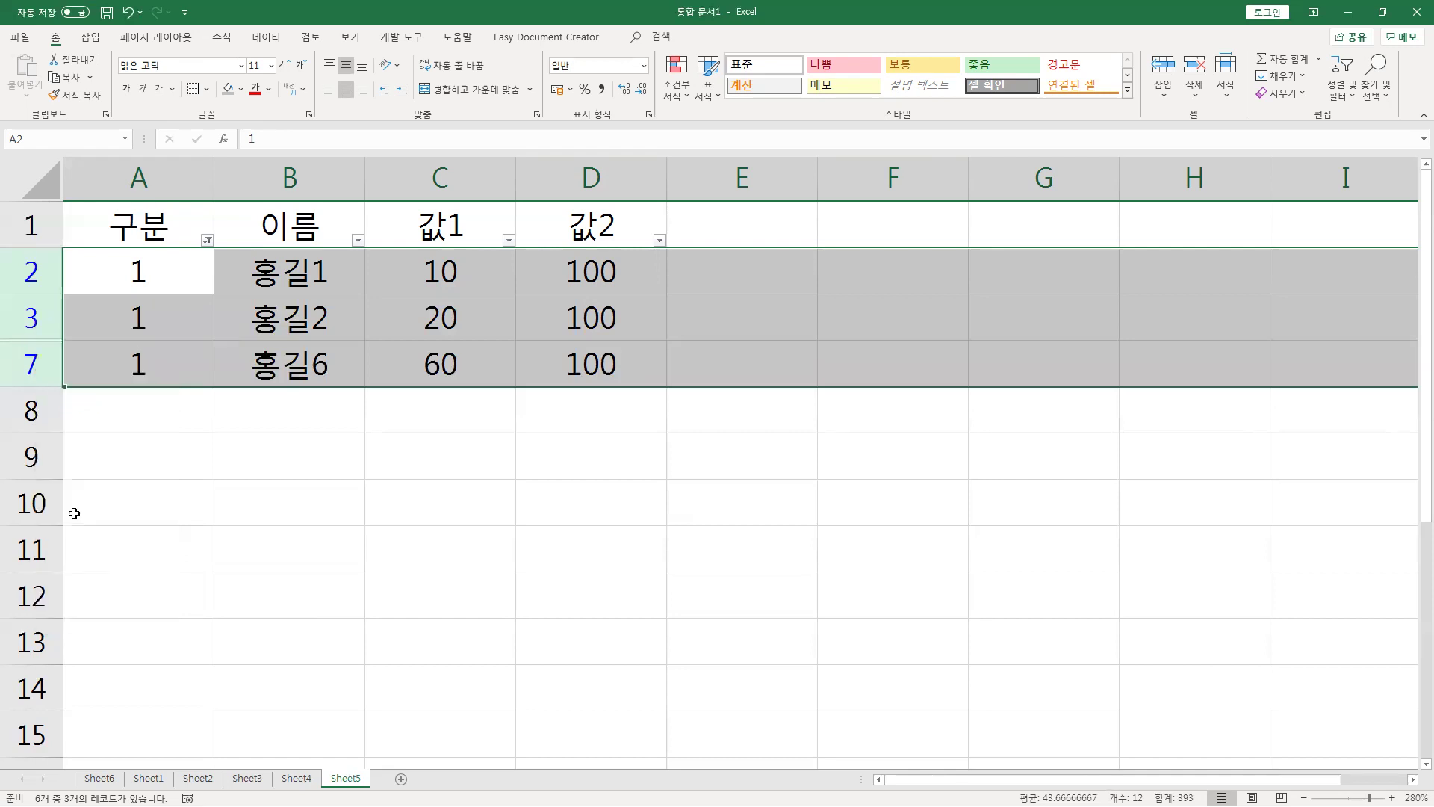
# Show all 구분 values again in the filter and review the remaining rows.
pyautogui.click(207, 240)
pyautogui.click(78, 397)
pyautogui.click(117, 538)
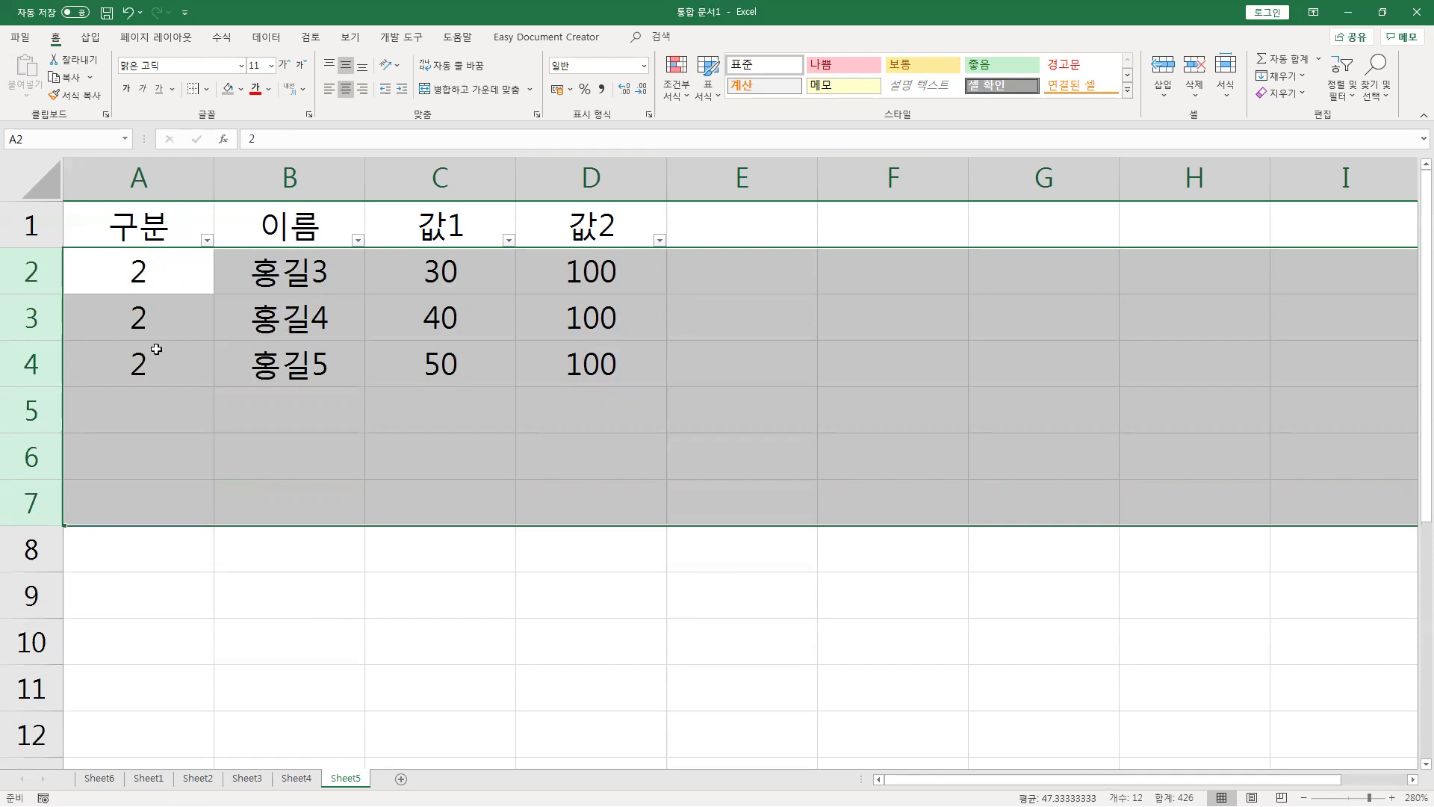
pyautogui.click(162, 298)
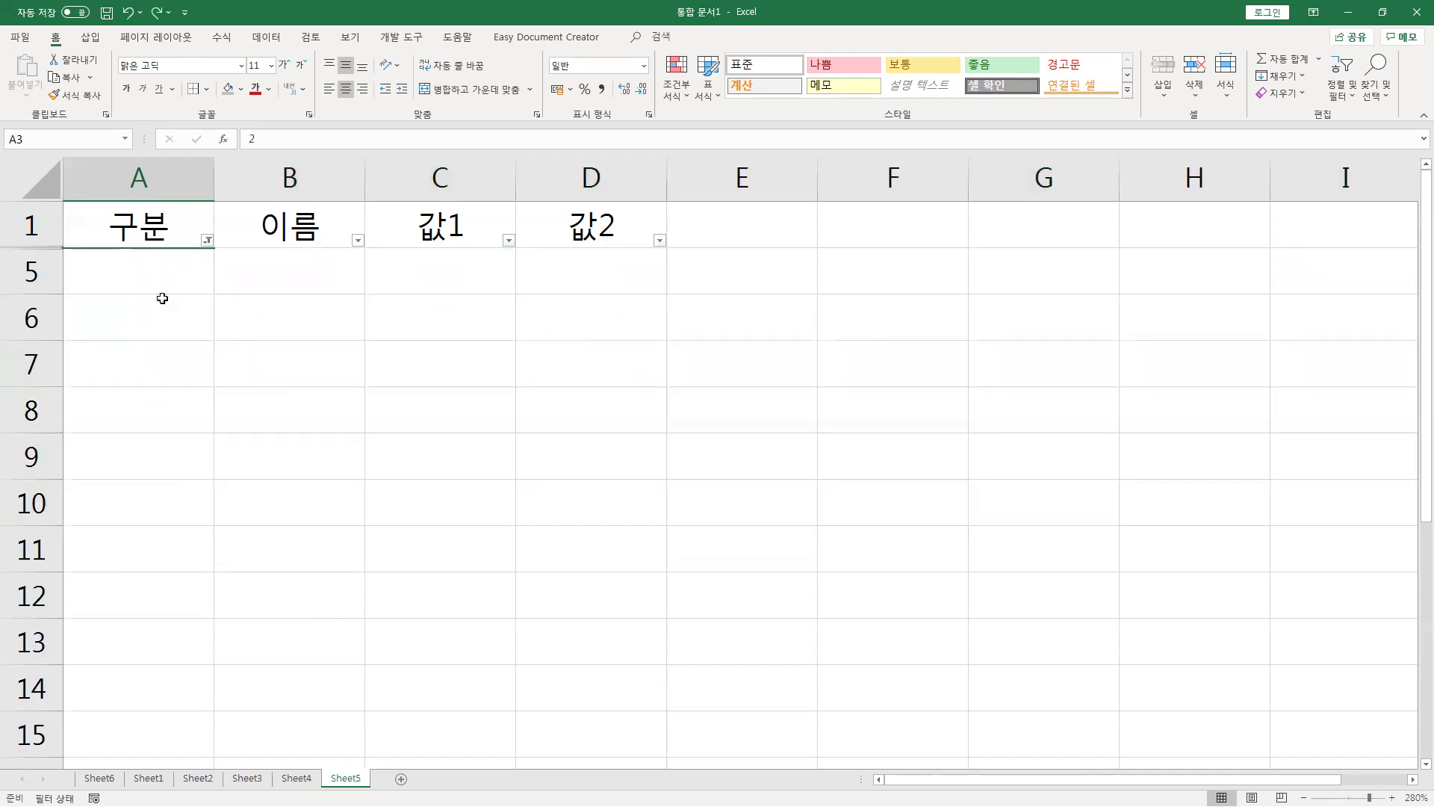
# Undo the deletion of the 구분 1 rows and display the whole table unfiltered.
pyautogui.hotkey('ctrl', 'z')
pyautogui.click(207, 240)
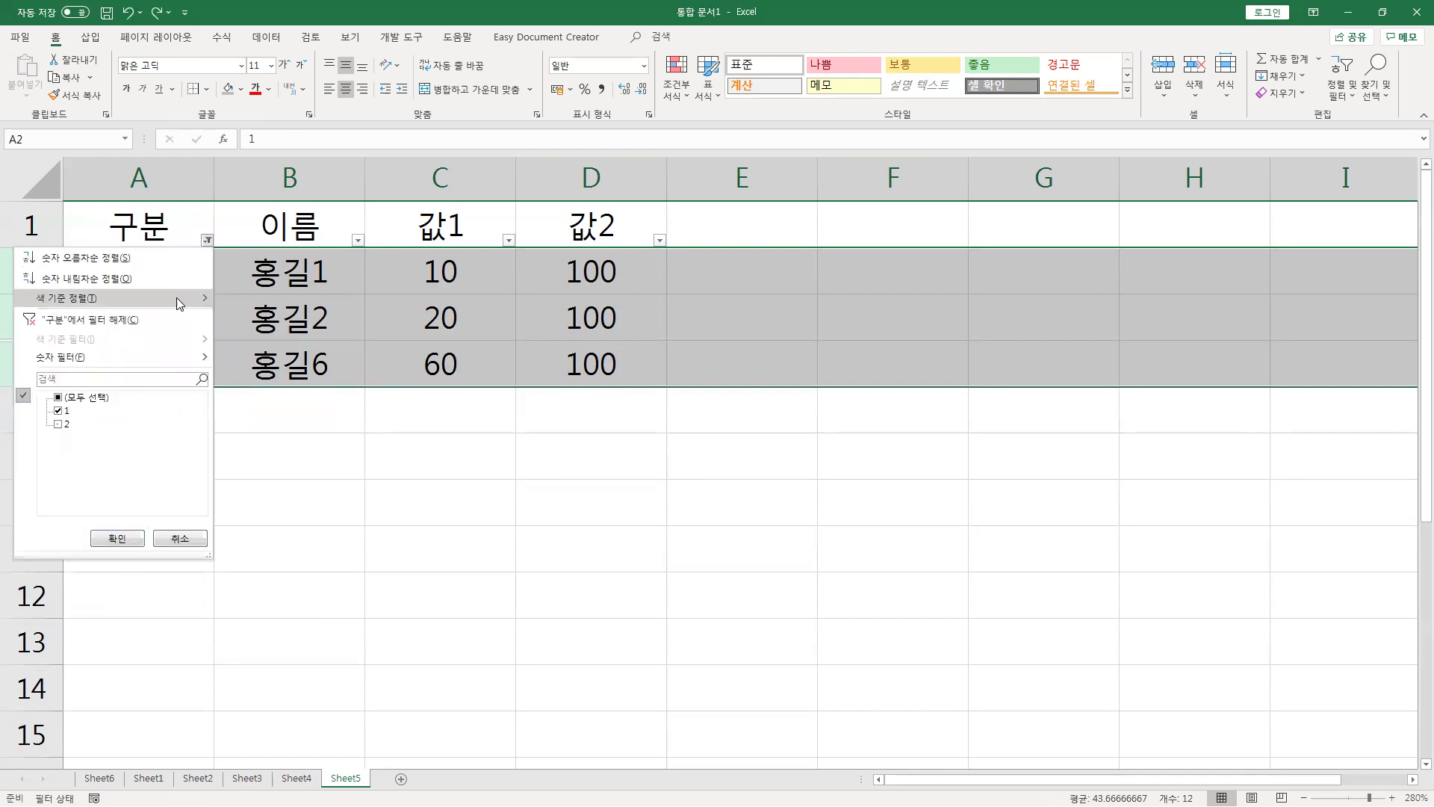
pyautogui.click(109, 536)
pyautogui.click(147, 460)
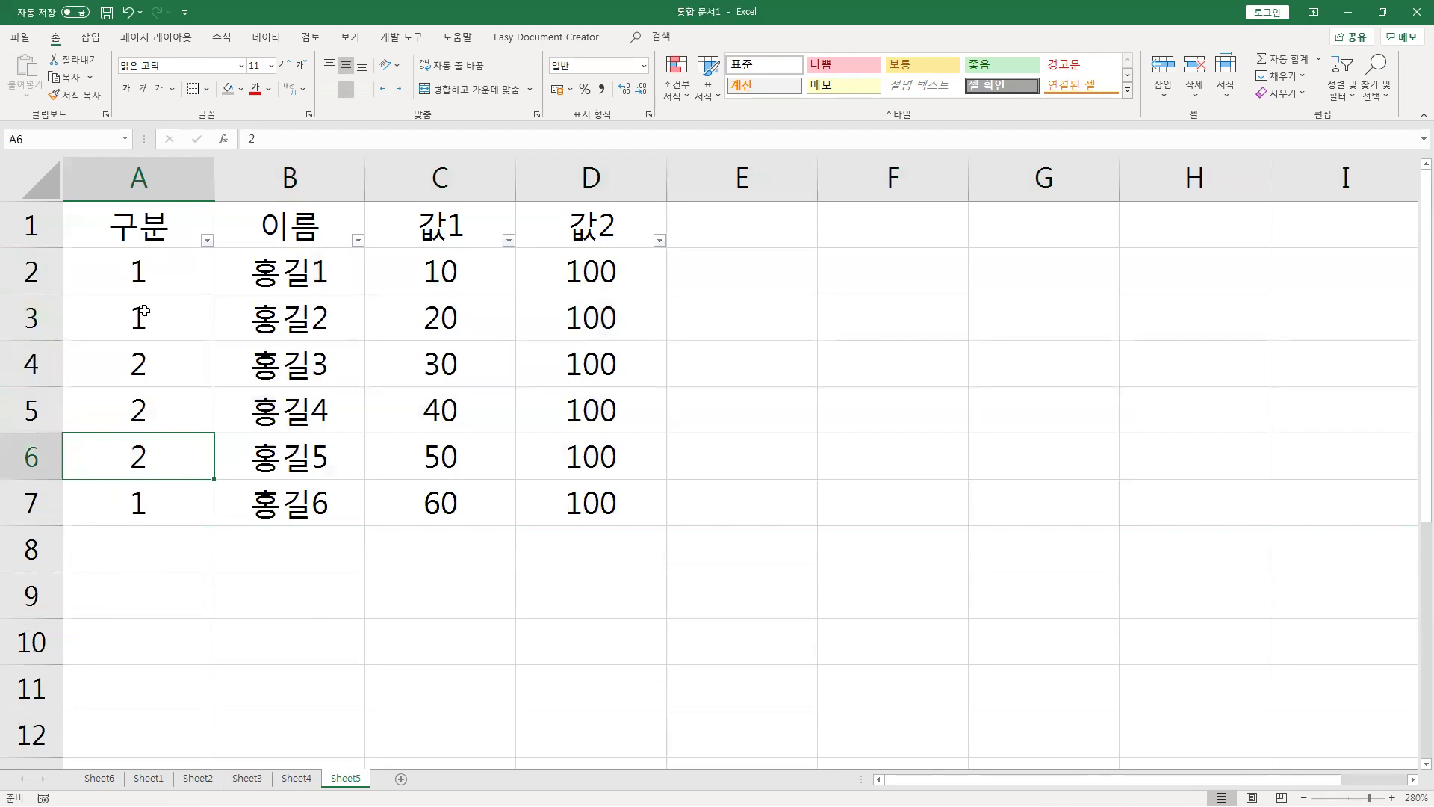
# Filter the 구분 column so that only rows with the value 2 are shown.
pyautogui.click(207, 240)
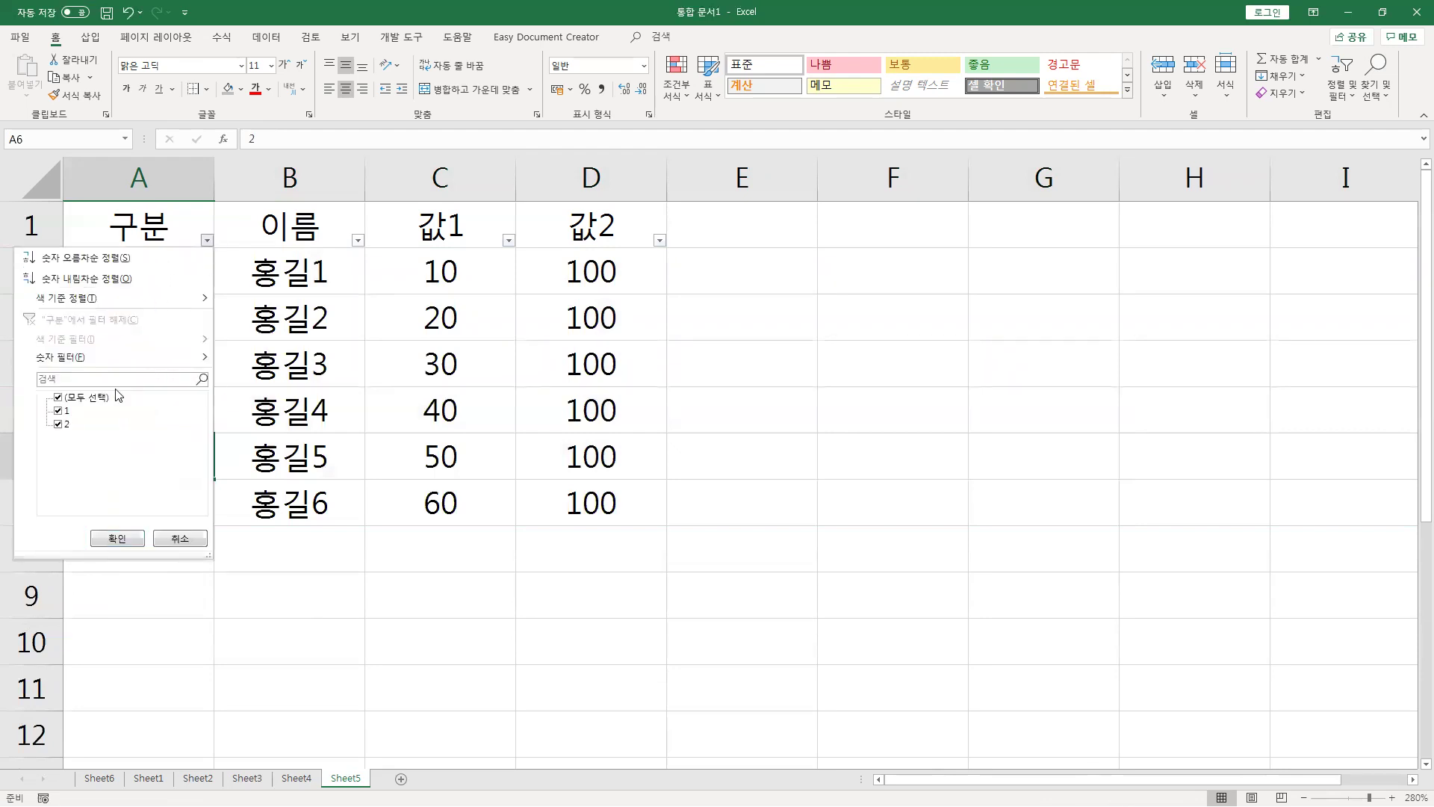
pyautogui.click(76, 398)
pyautogui.click(58, 425)
pyautogui.click(112, 539)
# Delete the filtered rows 4 to 6, whose 구분 value is 2.
pyautogui.click(43, 274)
pyautogui.moveTo(43, 274); pyautogui.dragTo(37, 364)
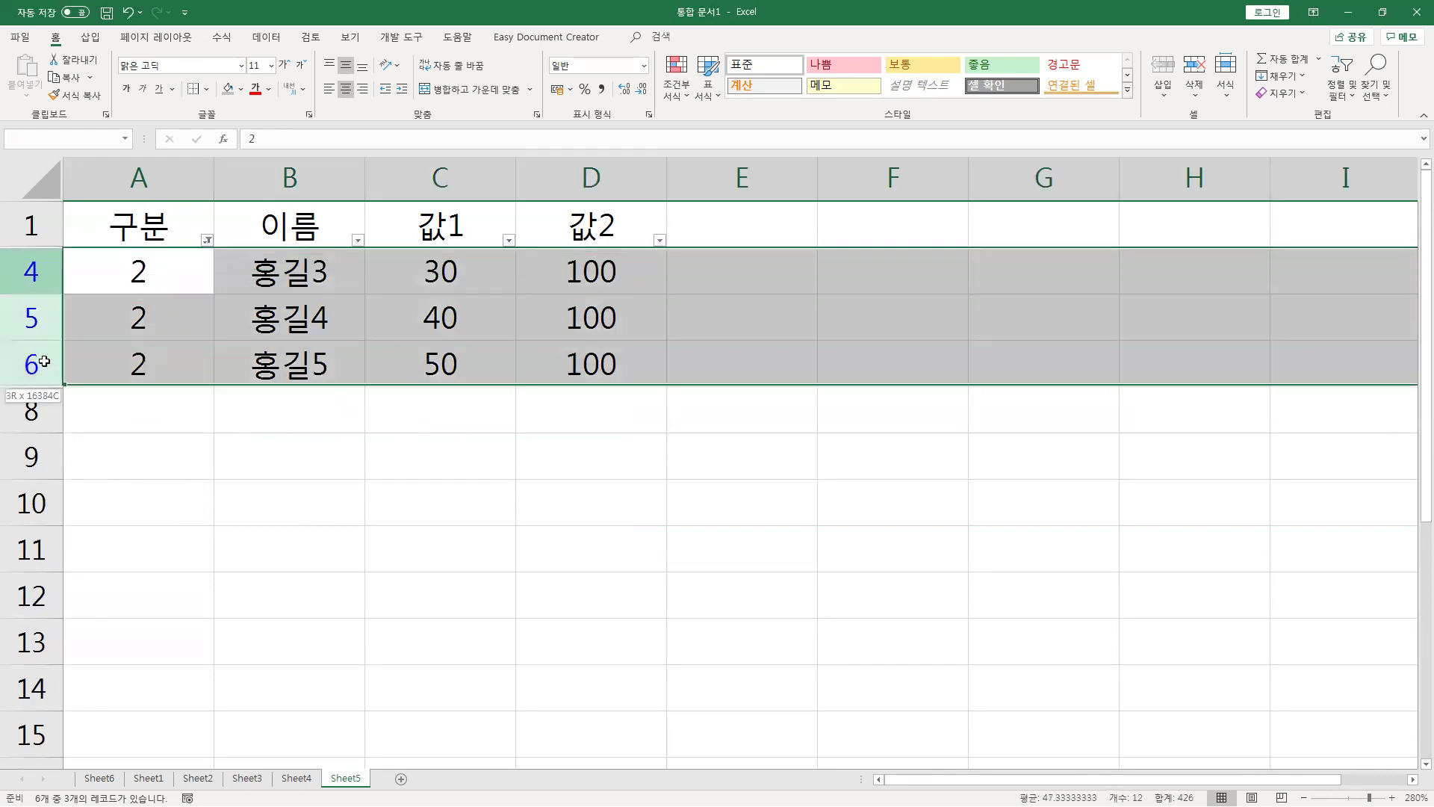
pyautogui.rightClick(45, 365)
pyautogui.click(87, 509)
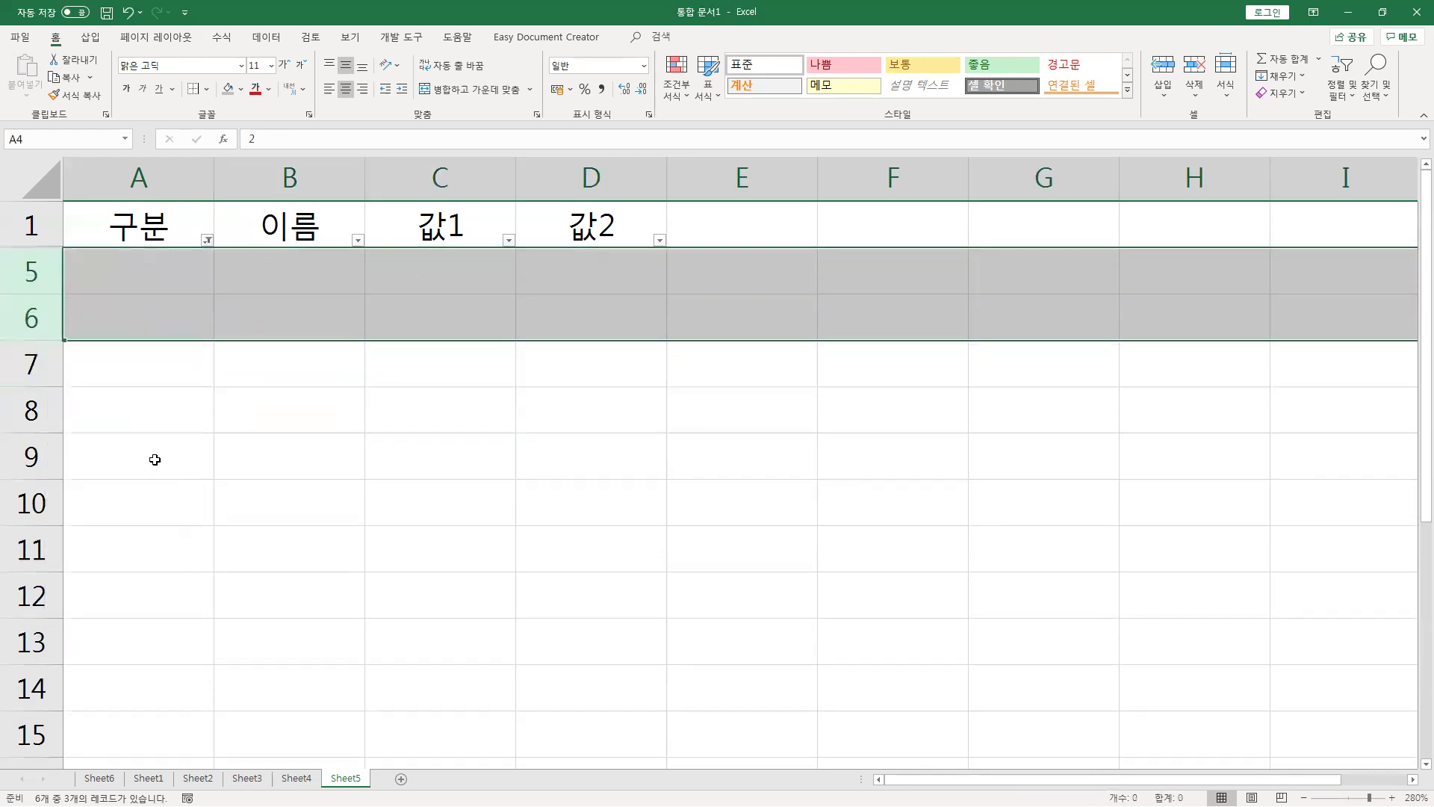
# Select all remaining 구분 values in the filter and check the rows that are left.
pyautogui.click(154, 457)
pyautogui.click(208, 240)
pyautogui.click(97, 398)
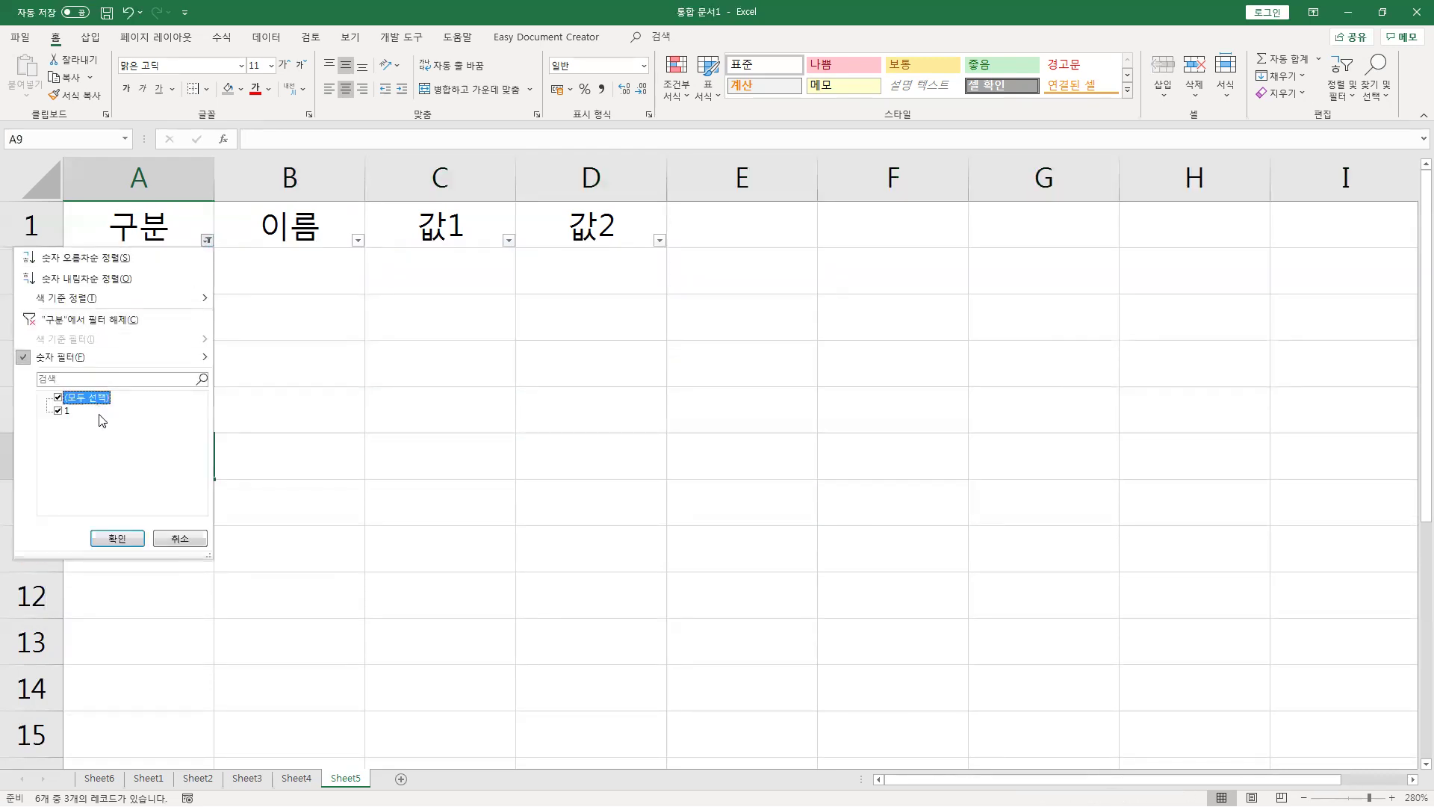
pyautogui.click(117, 538)
pyautogui.click(172, 370)
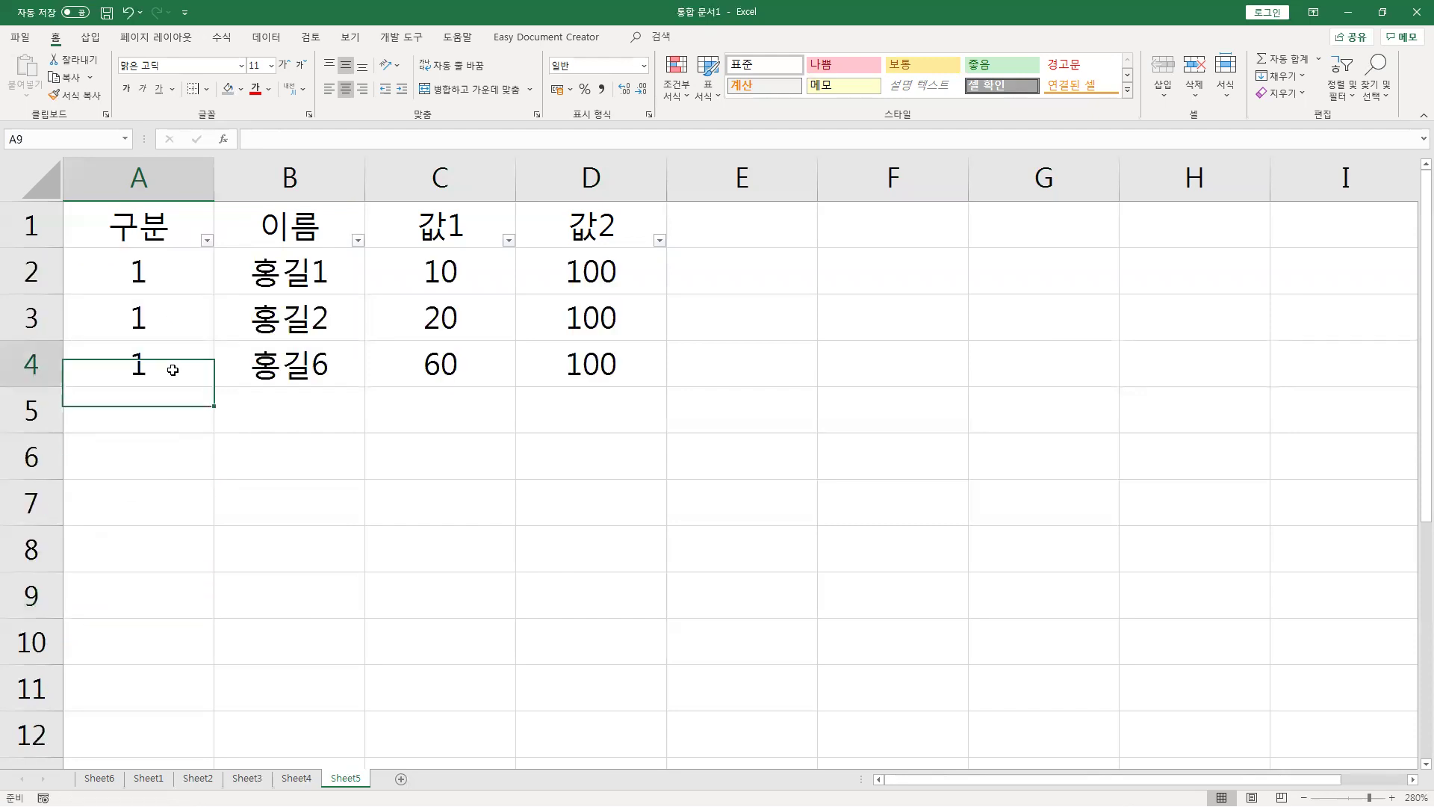
# Undo the filter changes and the deletion of the 구분 2 rows.
pyautogui.hotkey('ctrl', 'z')
pyautogui.hotkey('ctrl', 'z')
pyautogui.hotkey('ctrl', 'z')
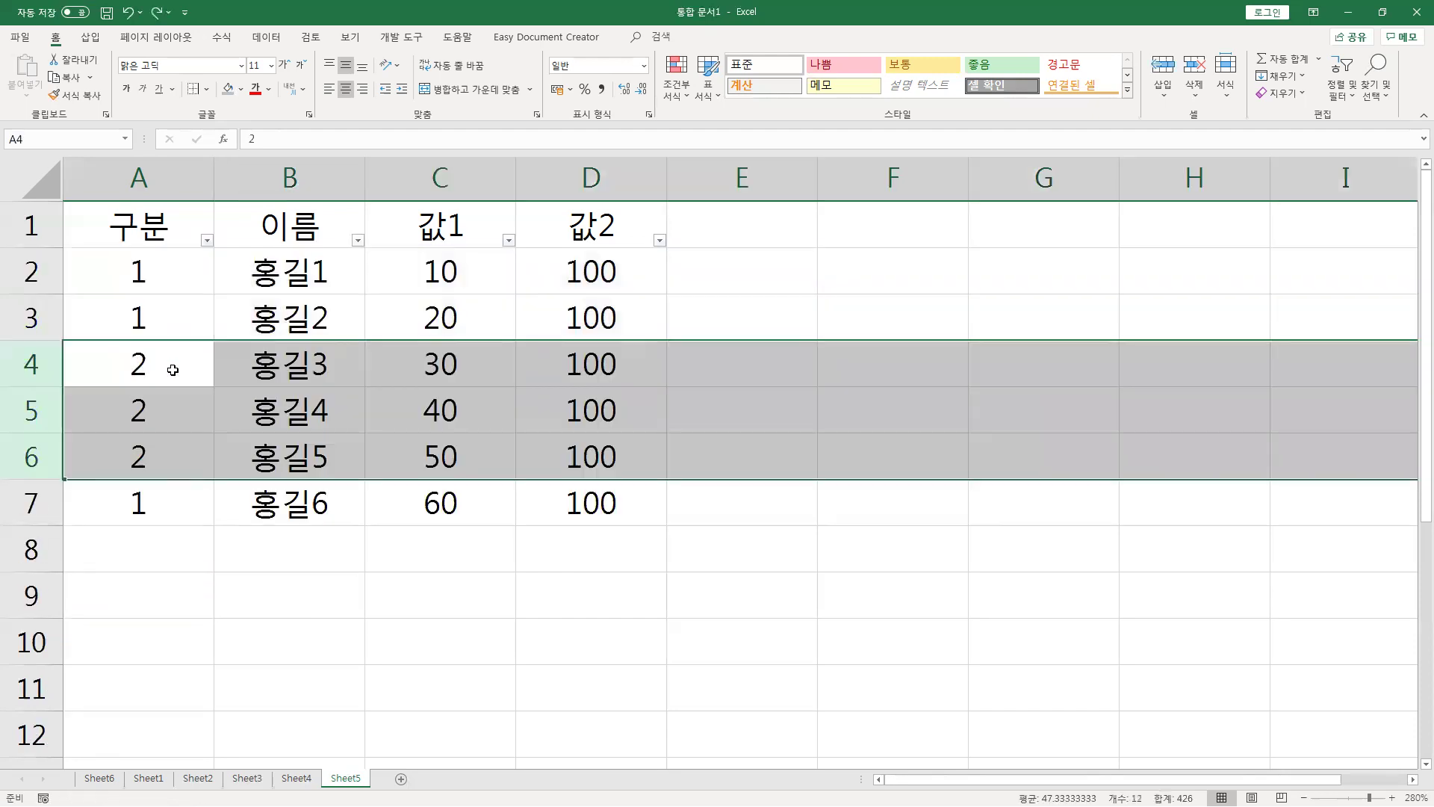
pyautogui.click(195, 254)
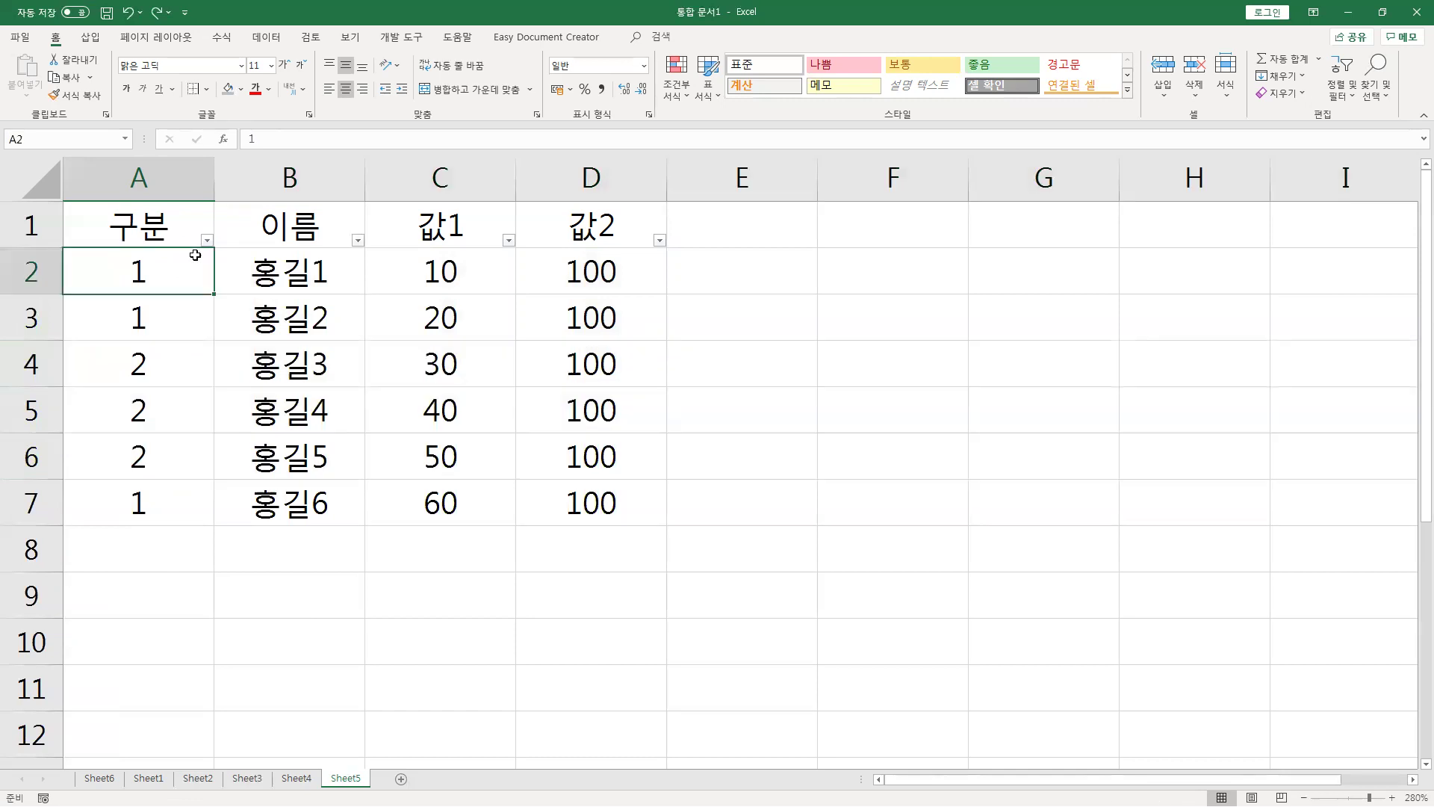
# Filter the 구분 column to the value 1 and select the visible 값1 cells C2:C7.
pyautogui.click(207, 240)
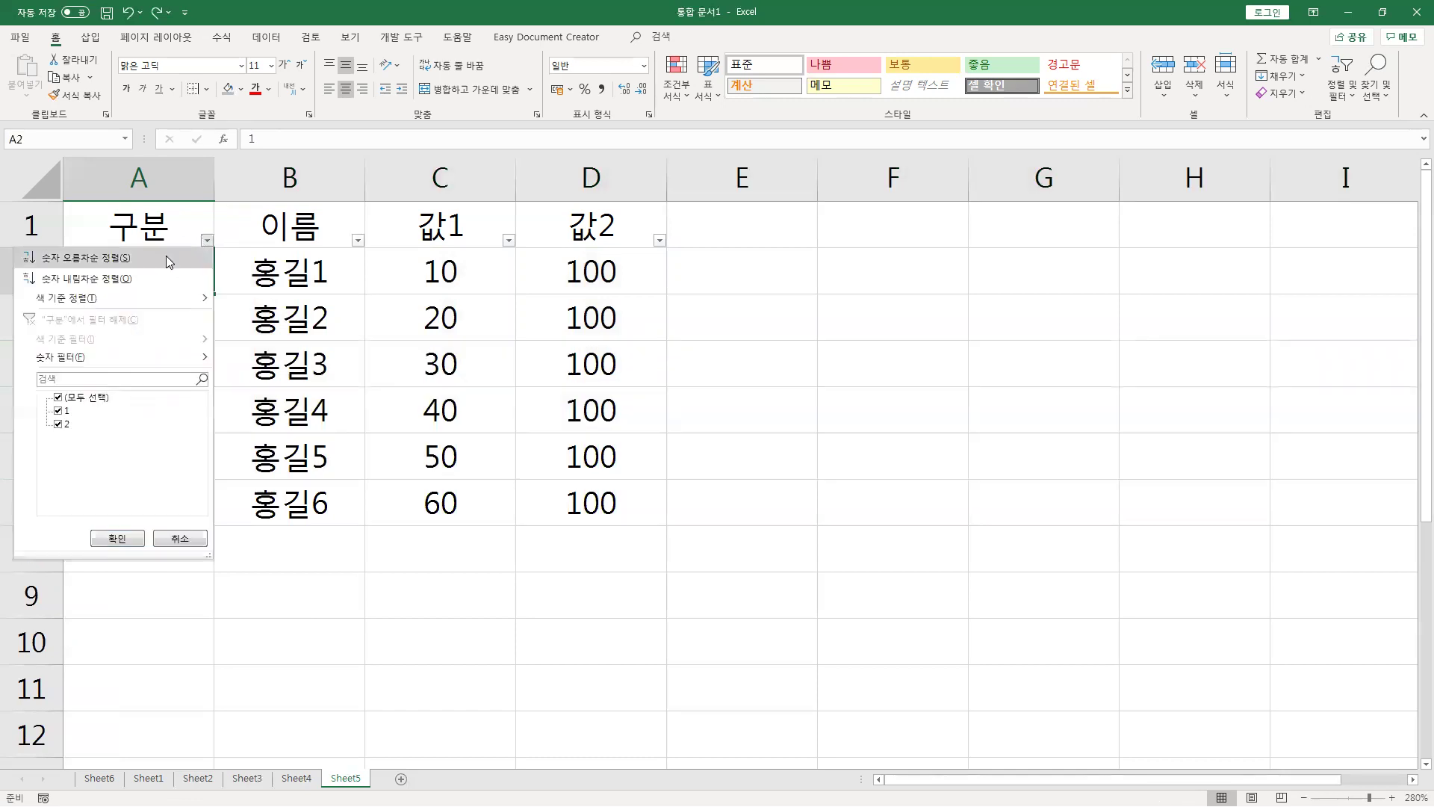
pyautogui.click(96, 398)
pyautogui.click(60, 411)
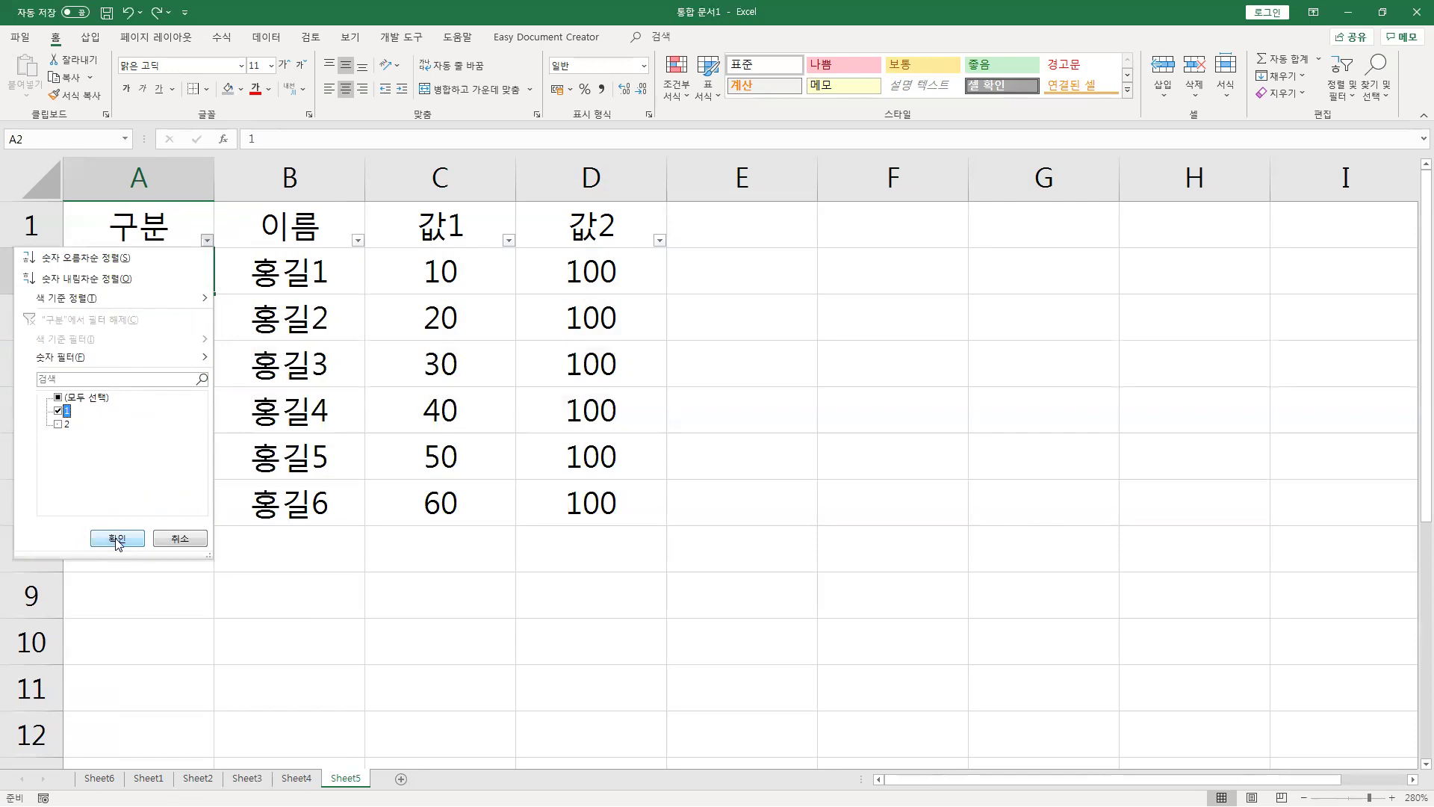
pyautogui.click(117, 538)
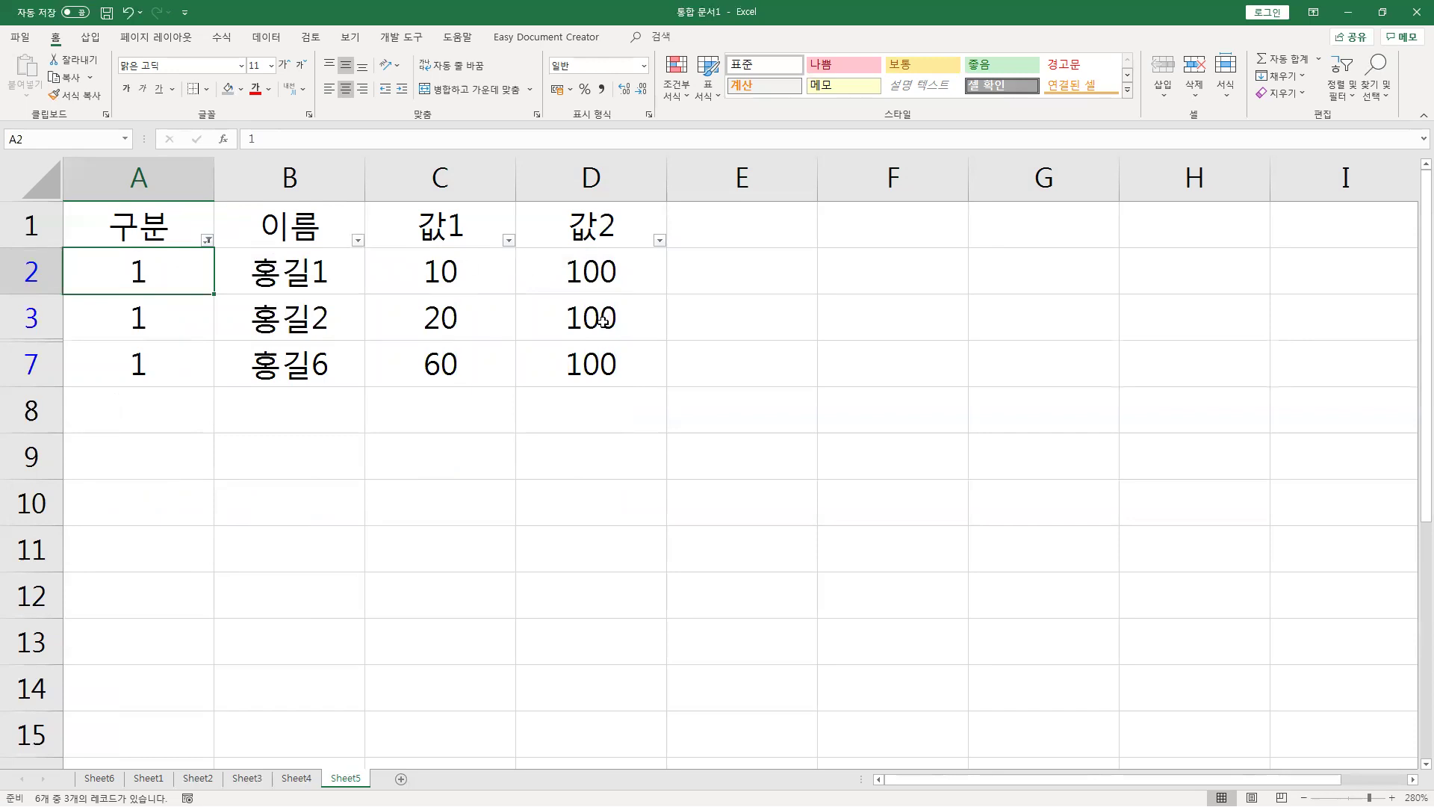
pyautogui.moveTo(445, 272); pyautogui.dragTo(444, 359)
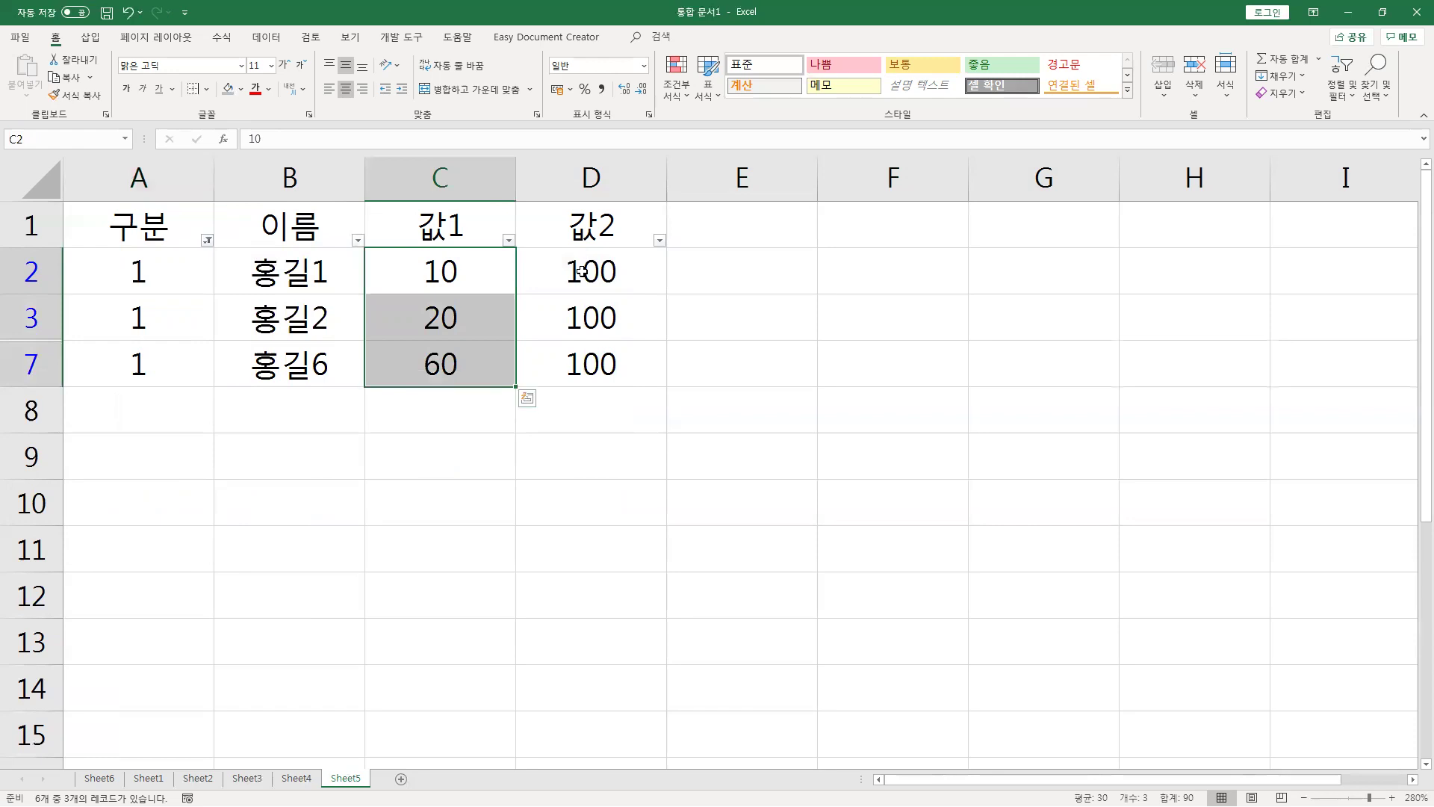
# Turn the table's filter off and on again to clear the 구분 criterion.
pyautogui.click(406, 291)
pyautogui.hotkey('ctrl', 'shift', 'l')
pyautogui.hotkey('ctrl', 'shift', 'l')
pyautogui.click(495, 320)
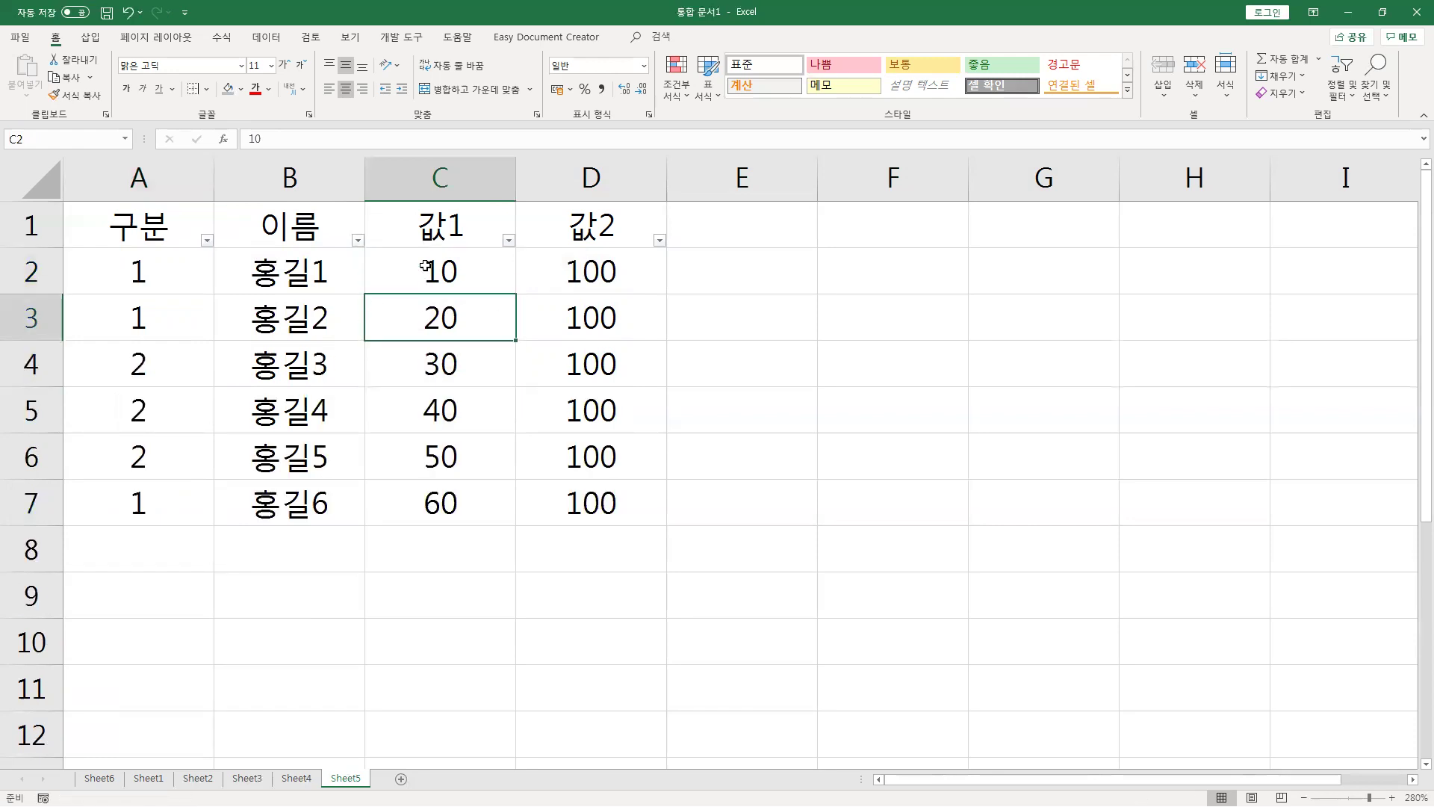
# Compare the 값1 and 값2 cells of the rows whose 구분 value is 1.
pyautogui.click(575, 274)
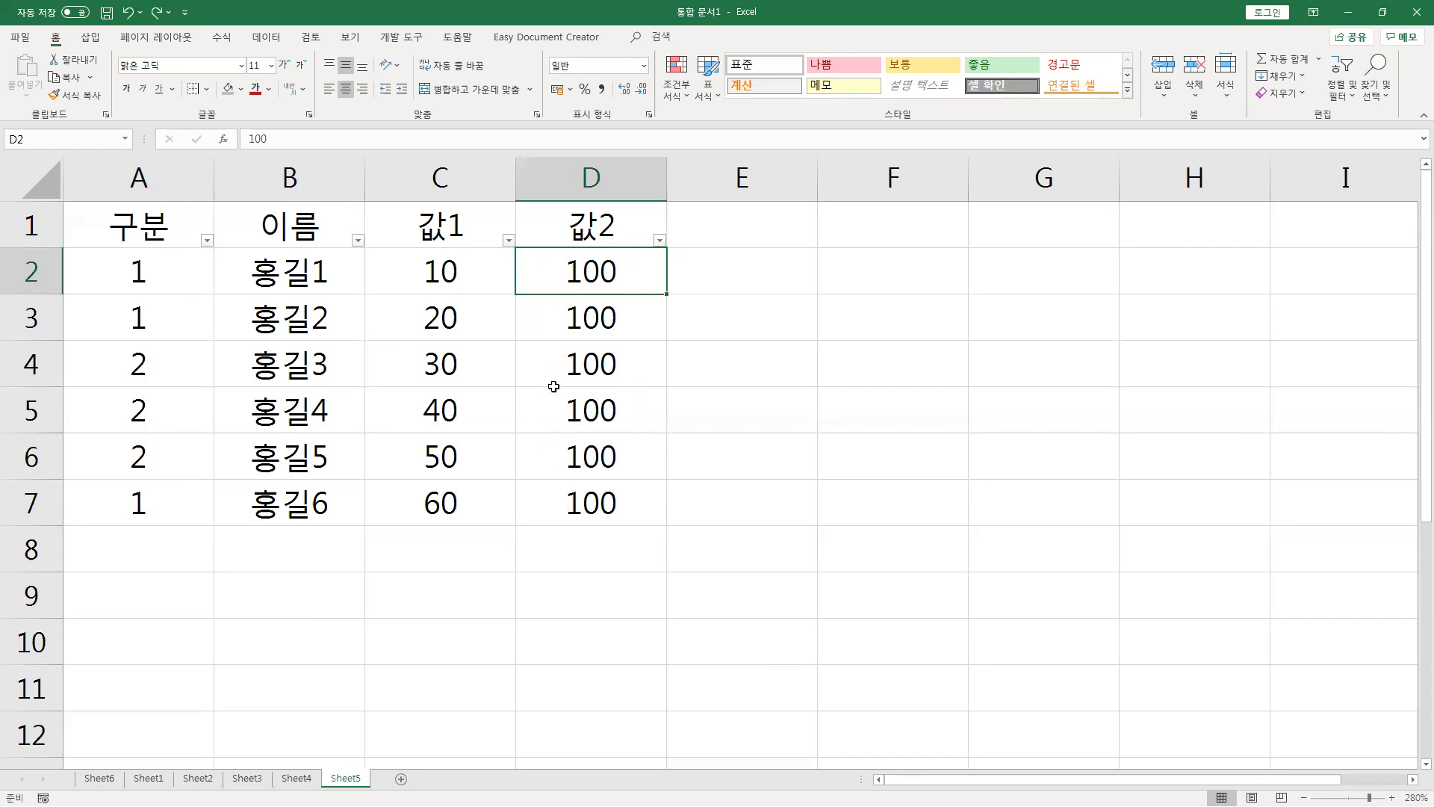
pyautogui.click(151, 318)
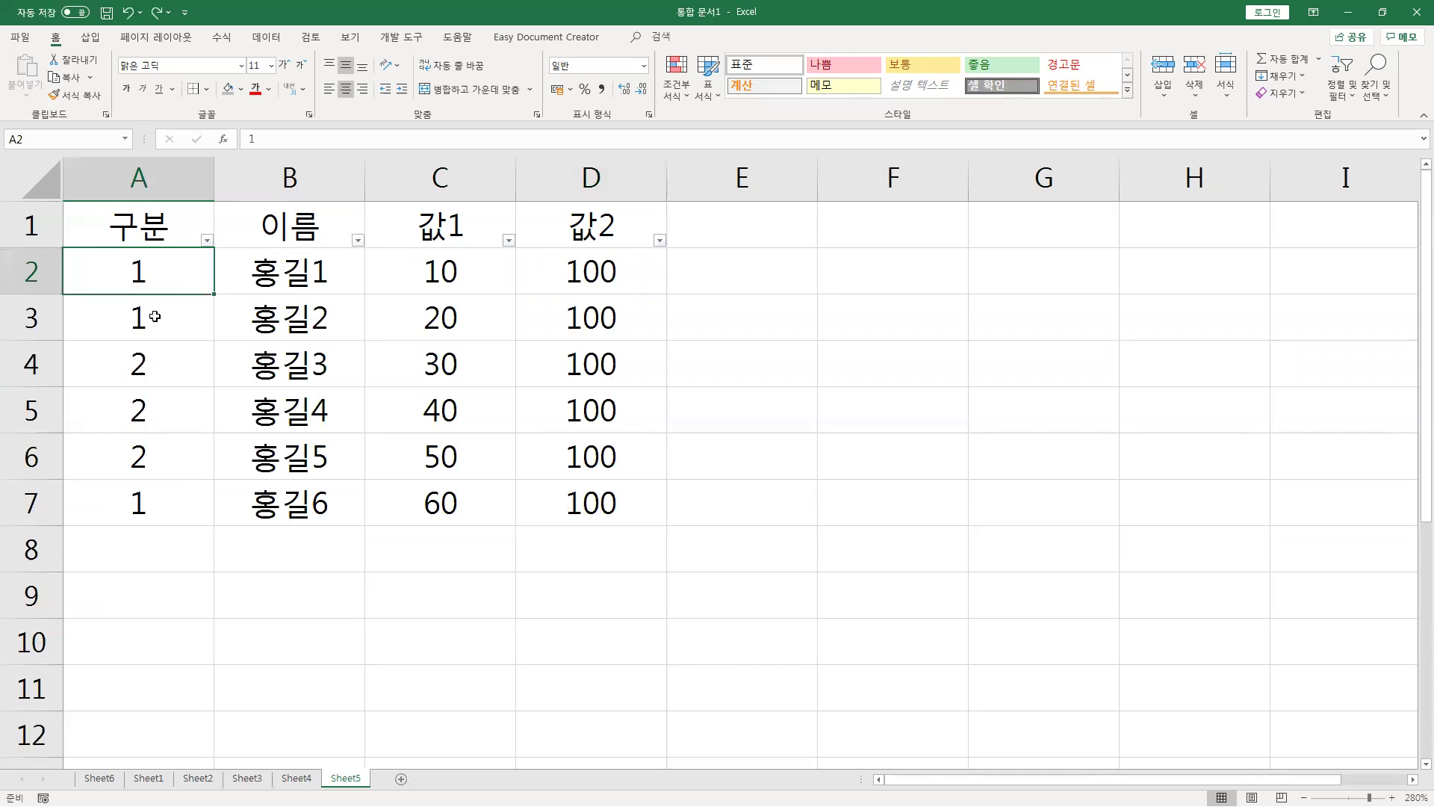
pyautogui.click(184, 493)
pyautogui.moveTo(426, 270); pyautogui.dragTo(441, 309)
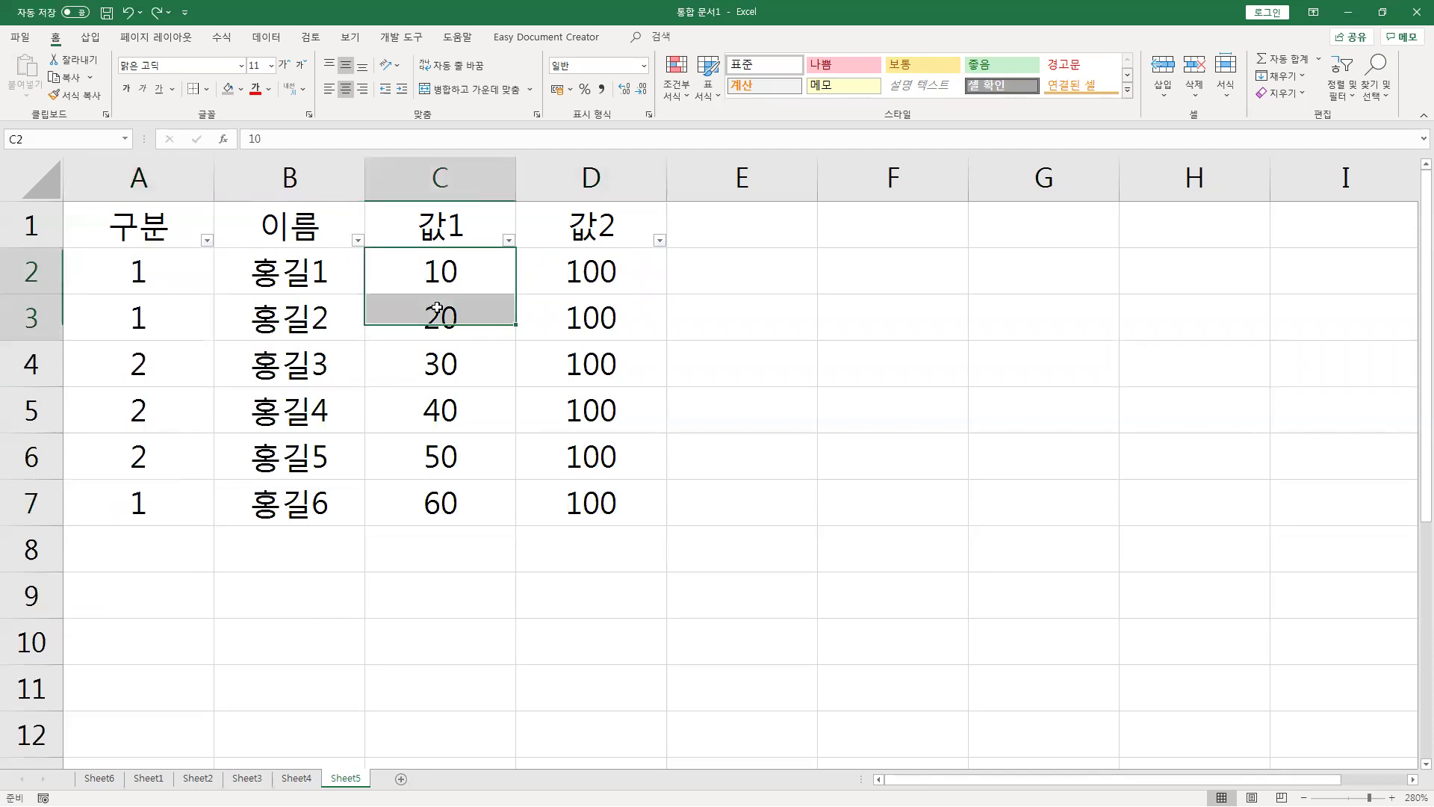
pyautogui.moveTo(553, 270); pyautogui.dragTo(564, 311)
pyautogui.click(457, 269)
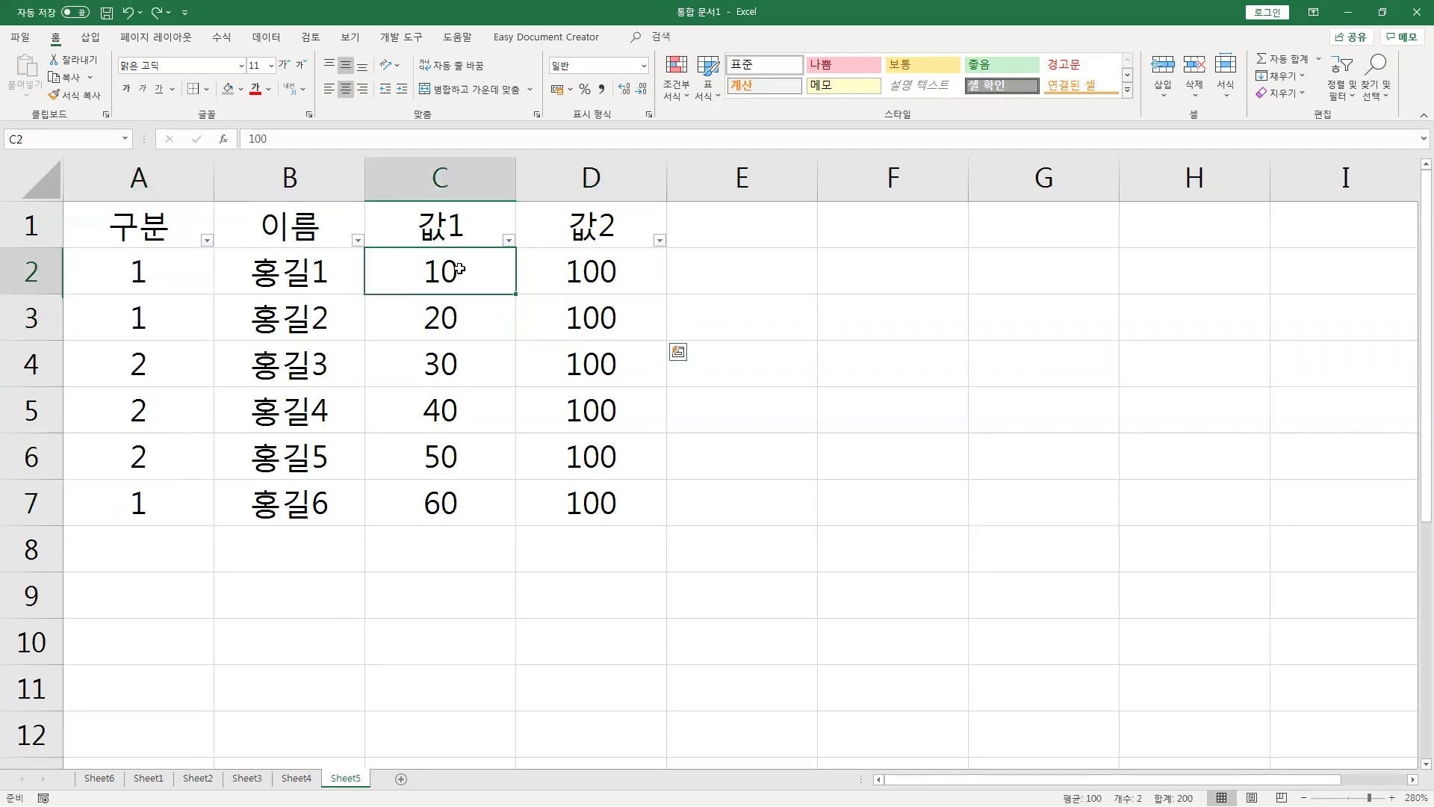
pyautogui.click(579, 273)
# Copy the 값1 values into 값2 one row at a time: C2 to D2, C3 to D3 and C7 to D7.
pyautogui.click(444, 275)
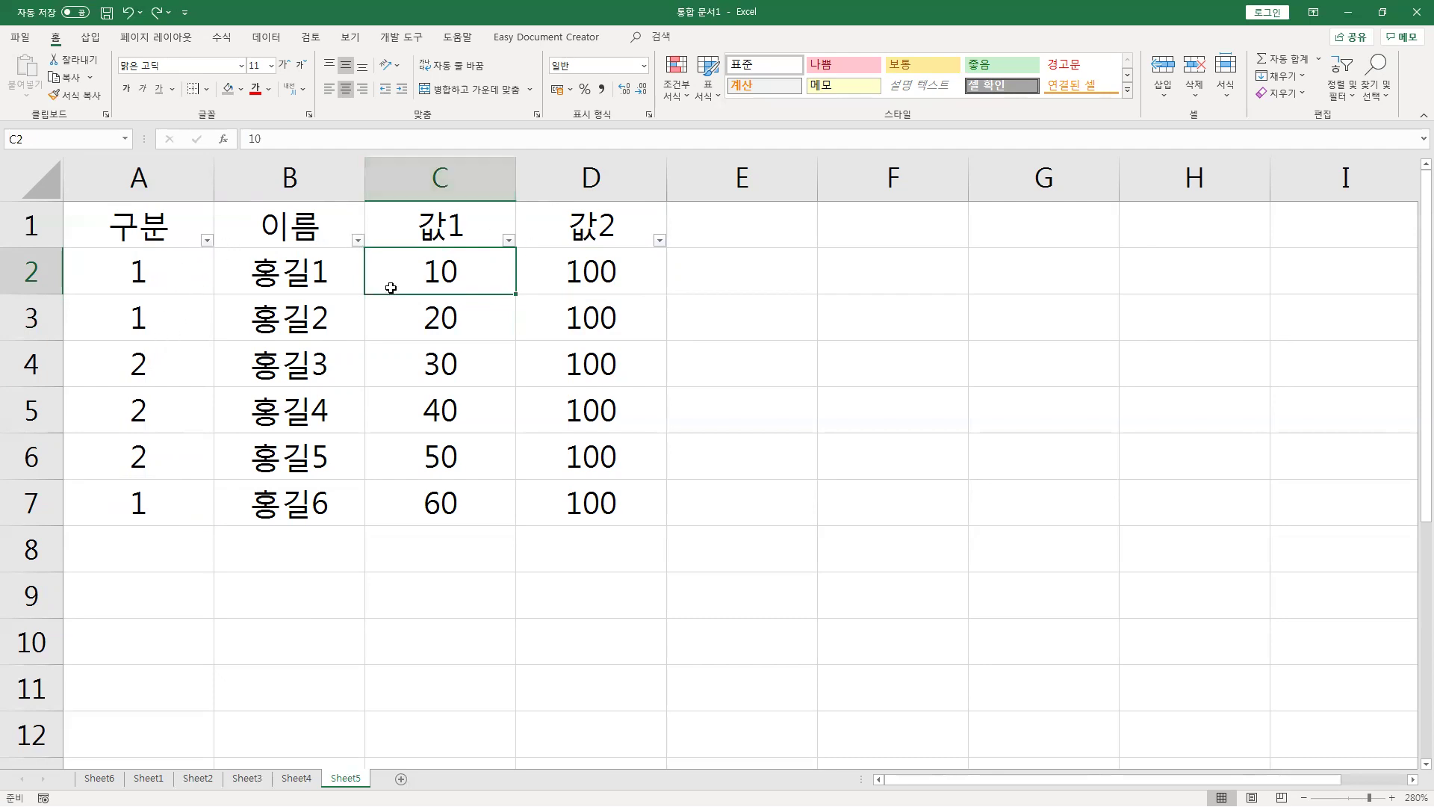
pyautogui.hotkey('ctrl', 'c')
pyautogui.click(563, 282)
pyautogui.hotkey('ctrl', 'v')
pyautogui.click(441, 319)
pyautogui.hotkey('ctrl', 'c')
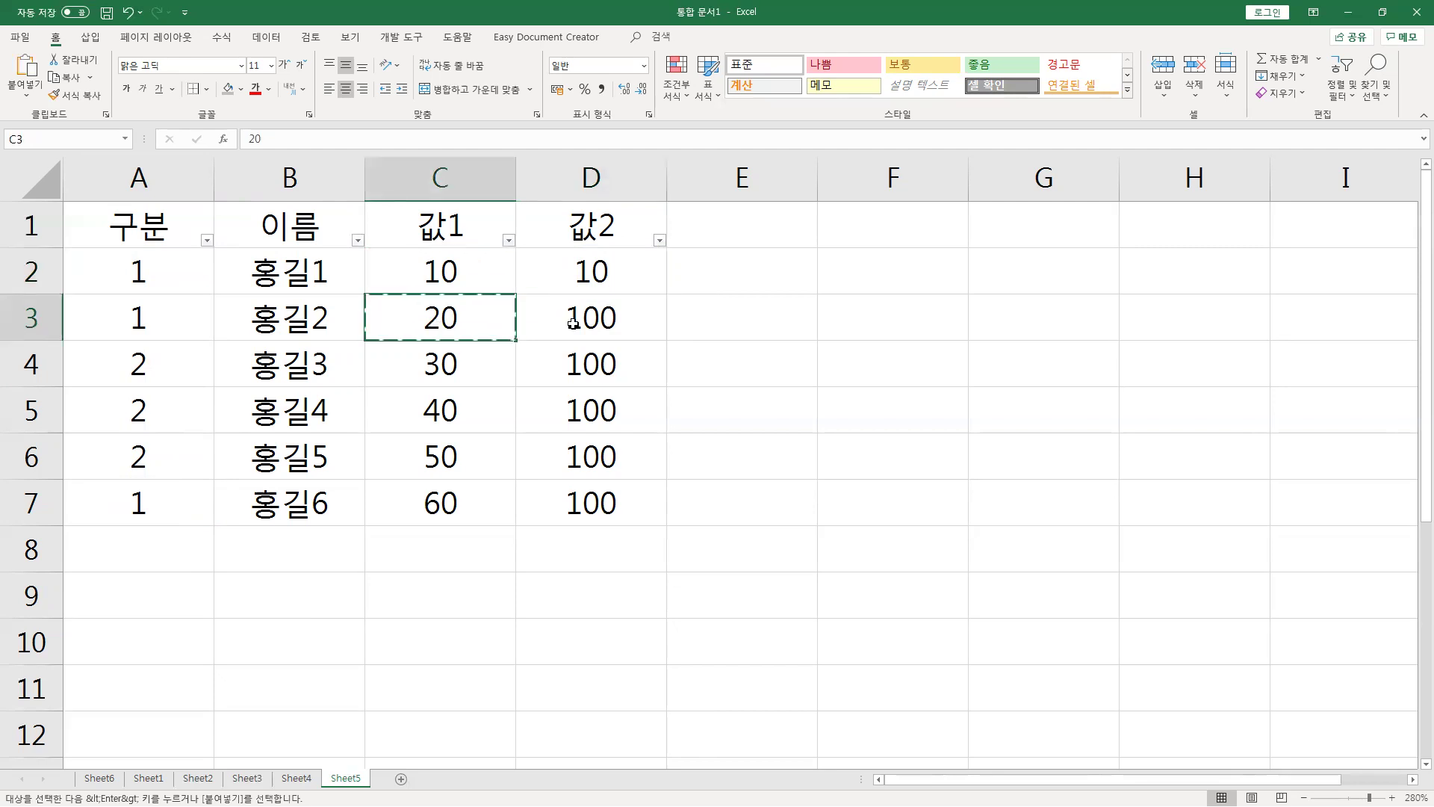
pyautogui.click(573, 319)
pyautogui.hotkey('ctrl', 'v')
pyautogui.click(448, 496)
pyautogui.hotkey('ctrl', 'c')
pyautogui.click(561, 502)
pyautogui.hotkey('ctrl', 'v')
# Undo the three single-cell pastes in the 값2 column and cancel the copy selection.
pyautogui.hotkey('ctrl', 'z')
pyautogui.hotkey('ctrl', 'z')
pyautogui.hotkey('ctrl', 'z')
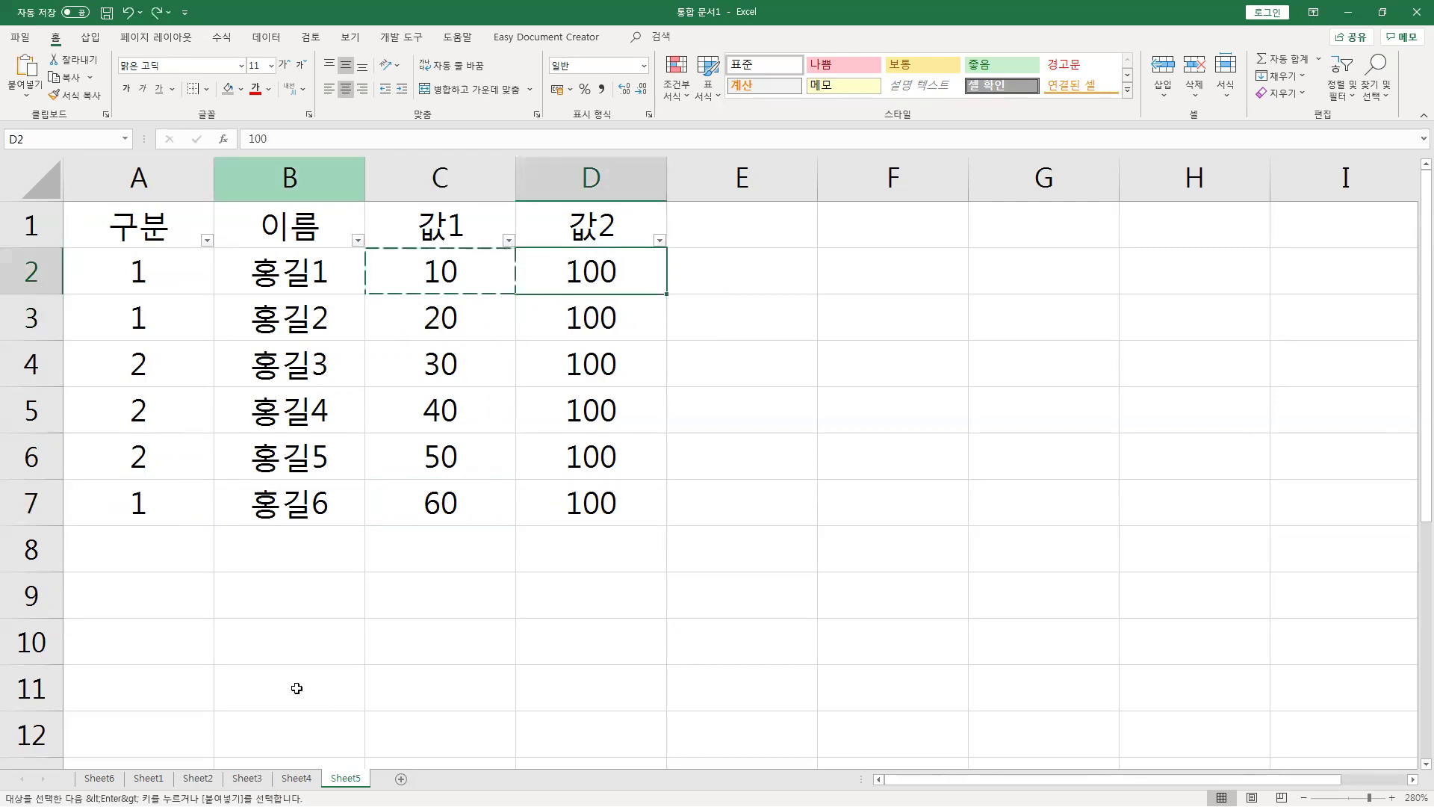
pyautogui.click(355, 581)
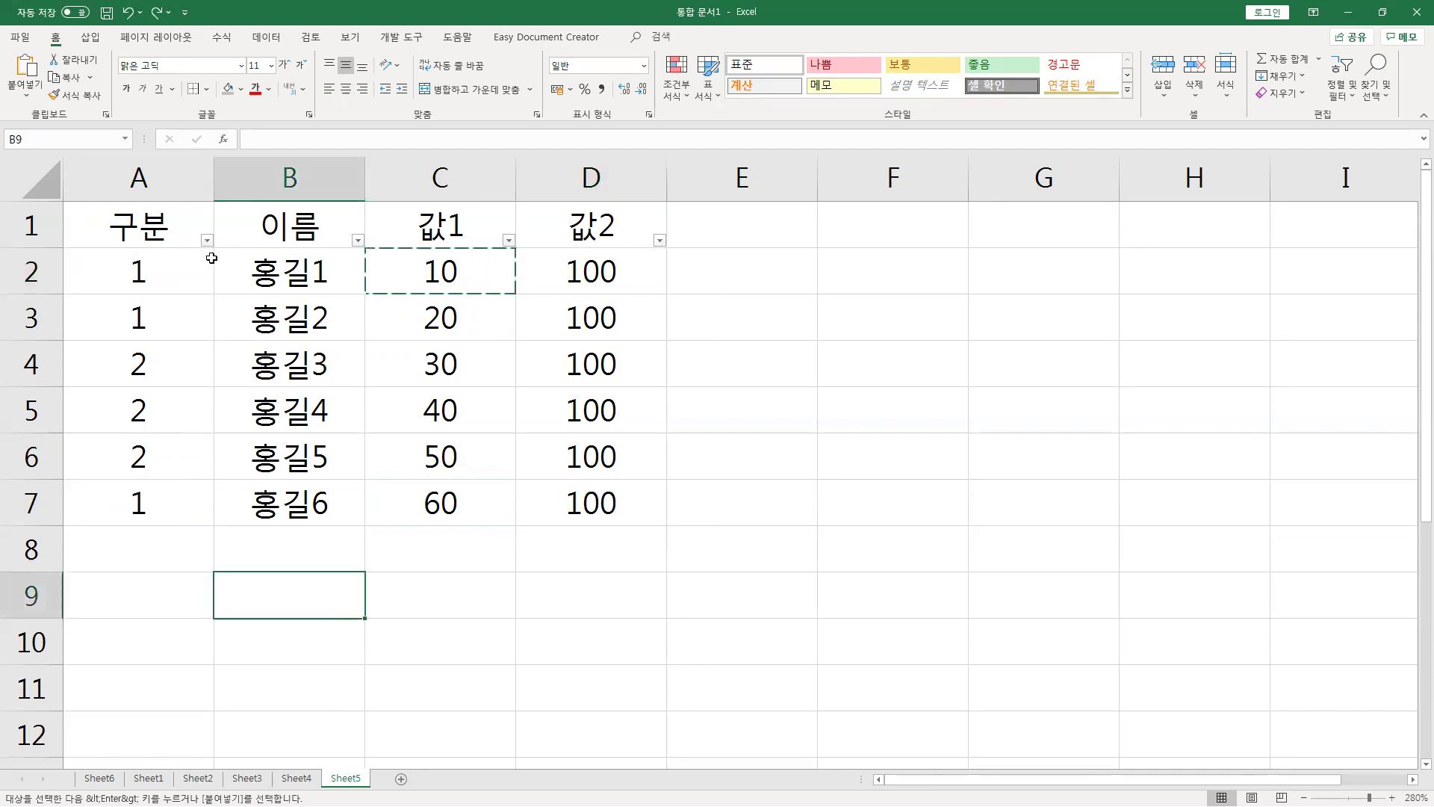
pyautogui.press('Escape')
# Filter the 구분 column to show only the rows with the value 1.
pyautogui.click(207, 240)
pyautogui.click(57, 397)
pyautogui.click(57, 410)
pyautogui.click(113, 540)
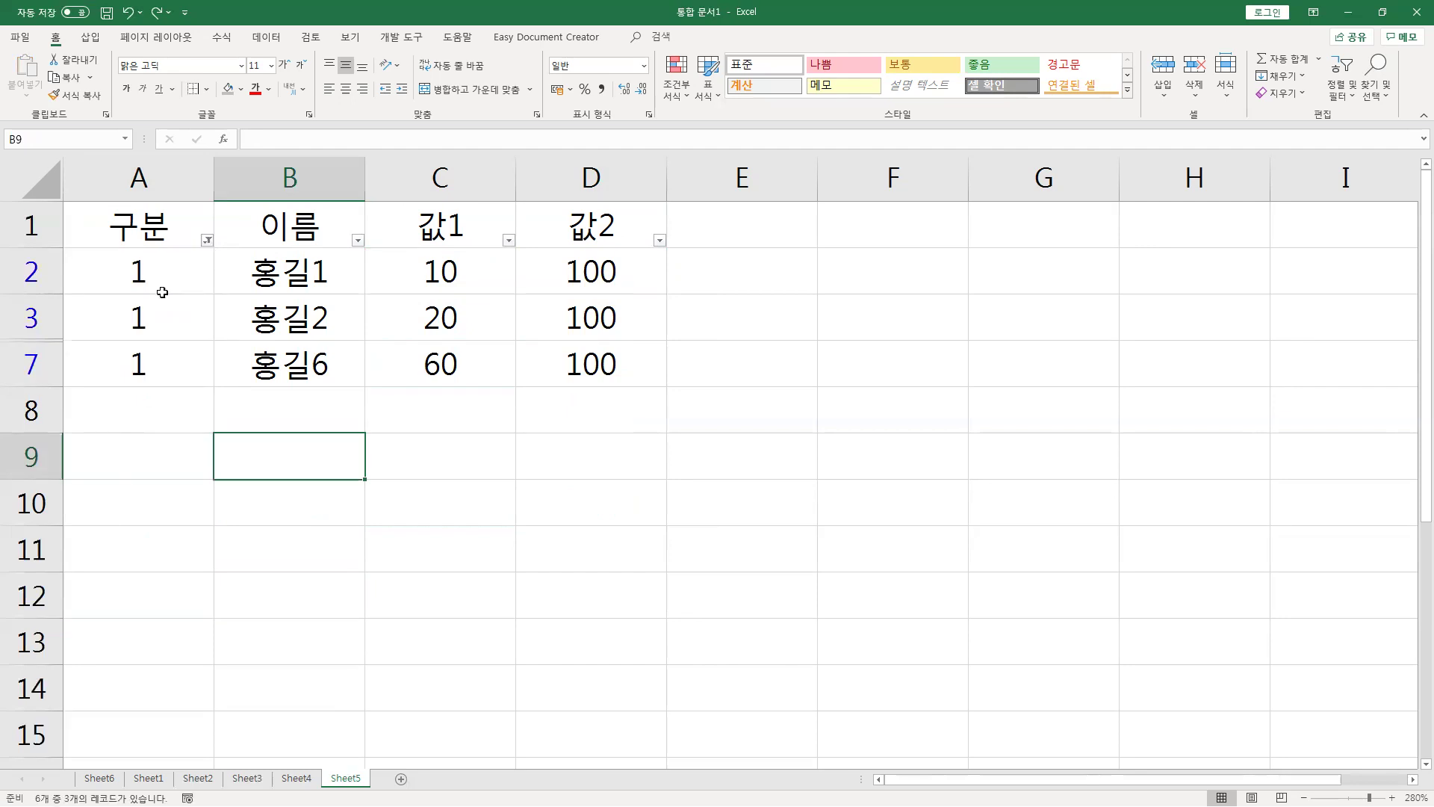
# Copy the visible 값1 cells C2, C3 and C7 and paste them into the filtered 값2 column starting at D2.
pyautogui.click(422, 273)
pyautogui.moveTo(423, 273); pyautogui.dragTo(430, 346)
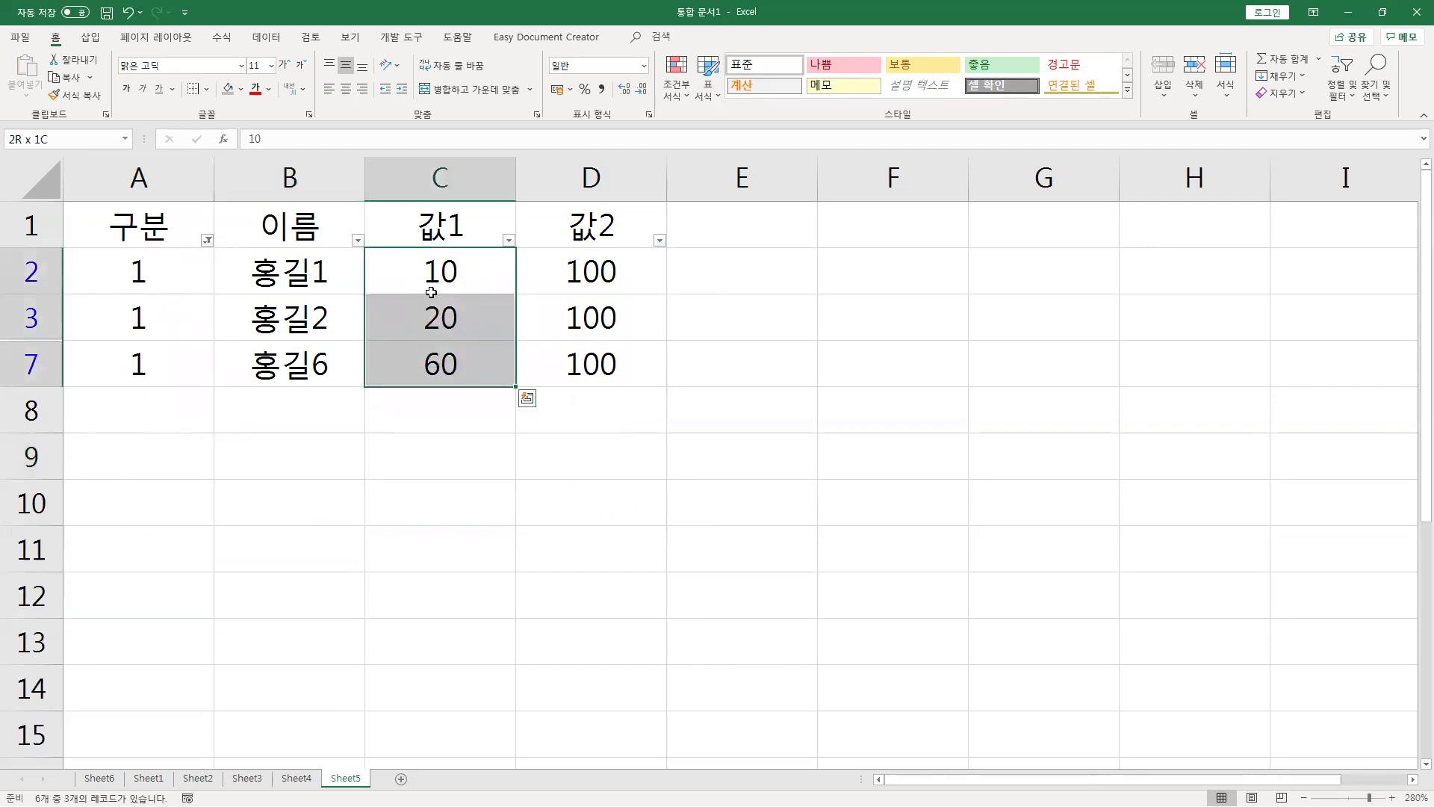
pyautogui.click(605, 269)
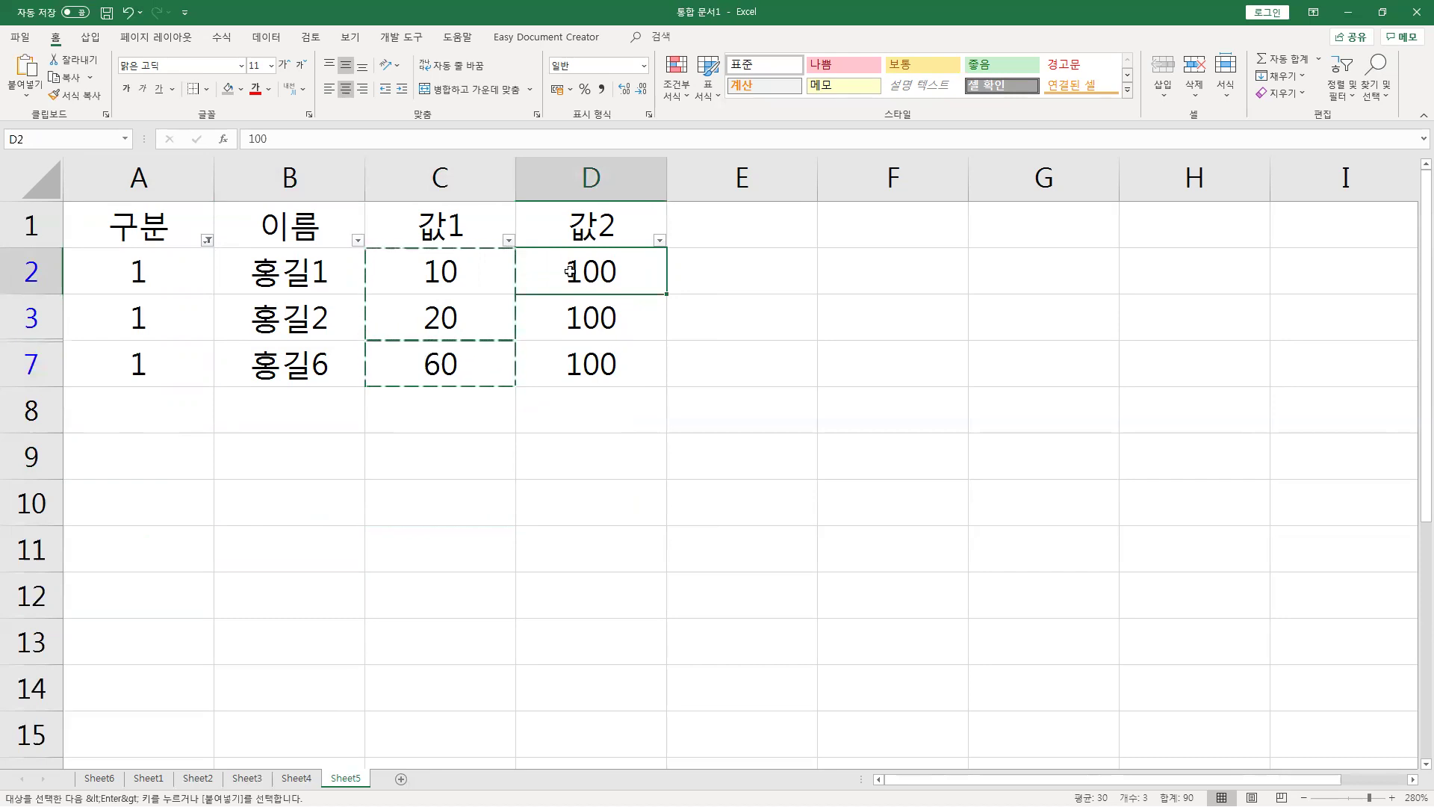
pyautogui.hotkey('ctrl', 'v')
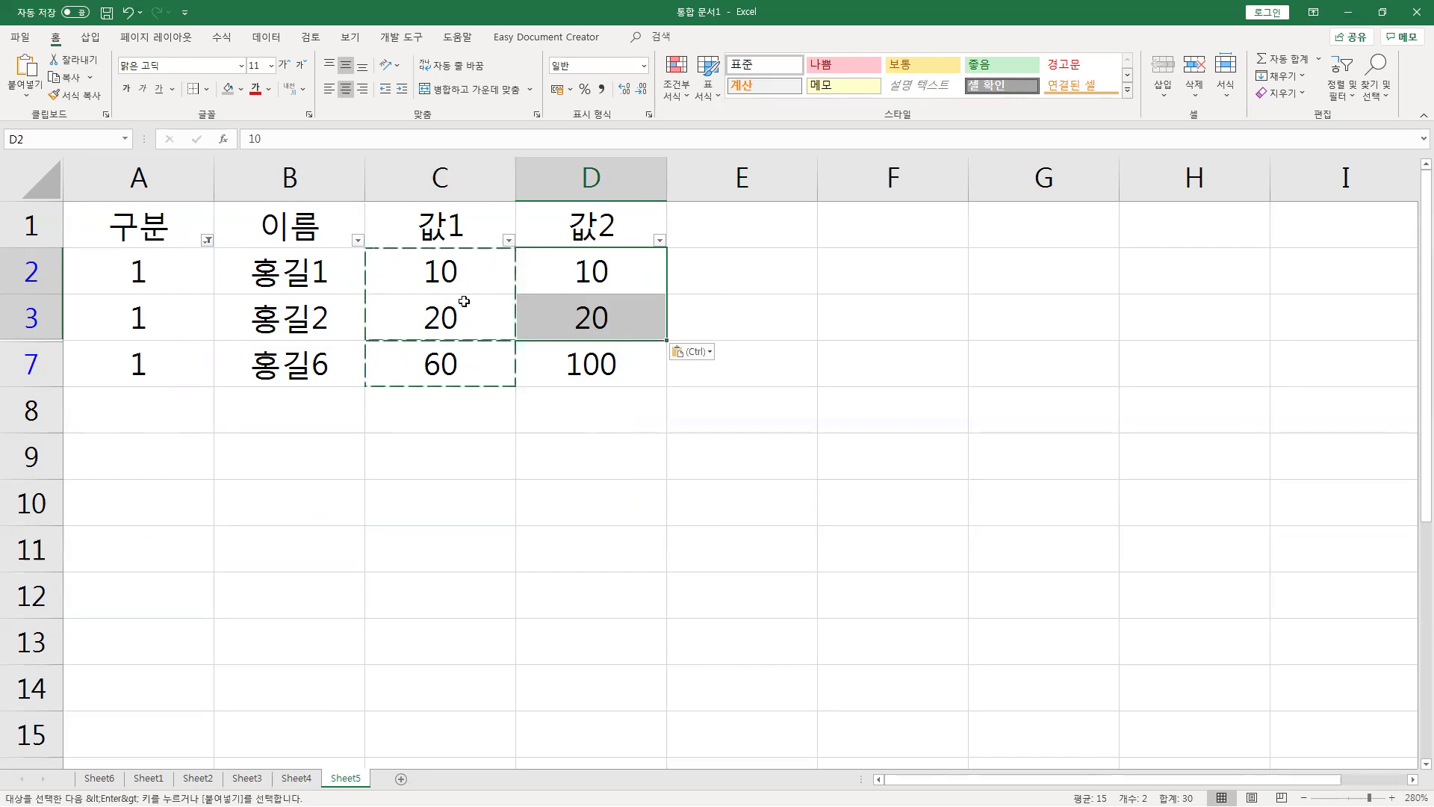
# Show all rows of the 구분 column to check where the values were pasted, and undo to restore the filter.
pyautogui.click(210, 239)
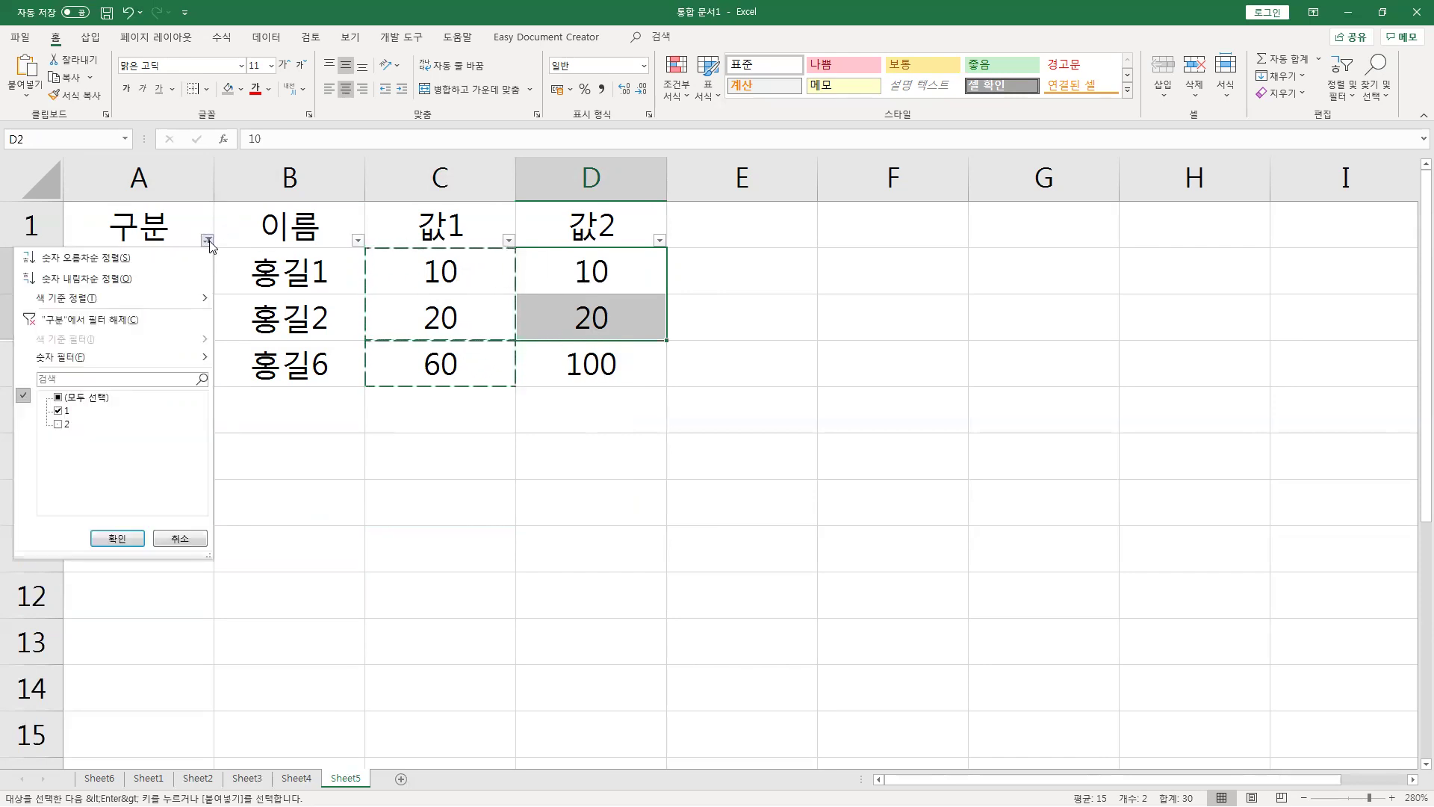
pyautogui.click(116, 538)
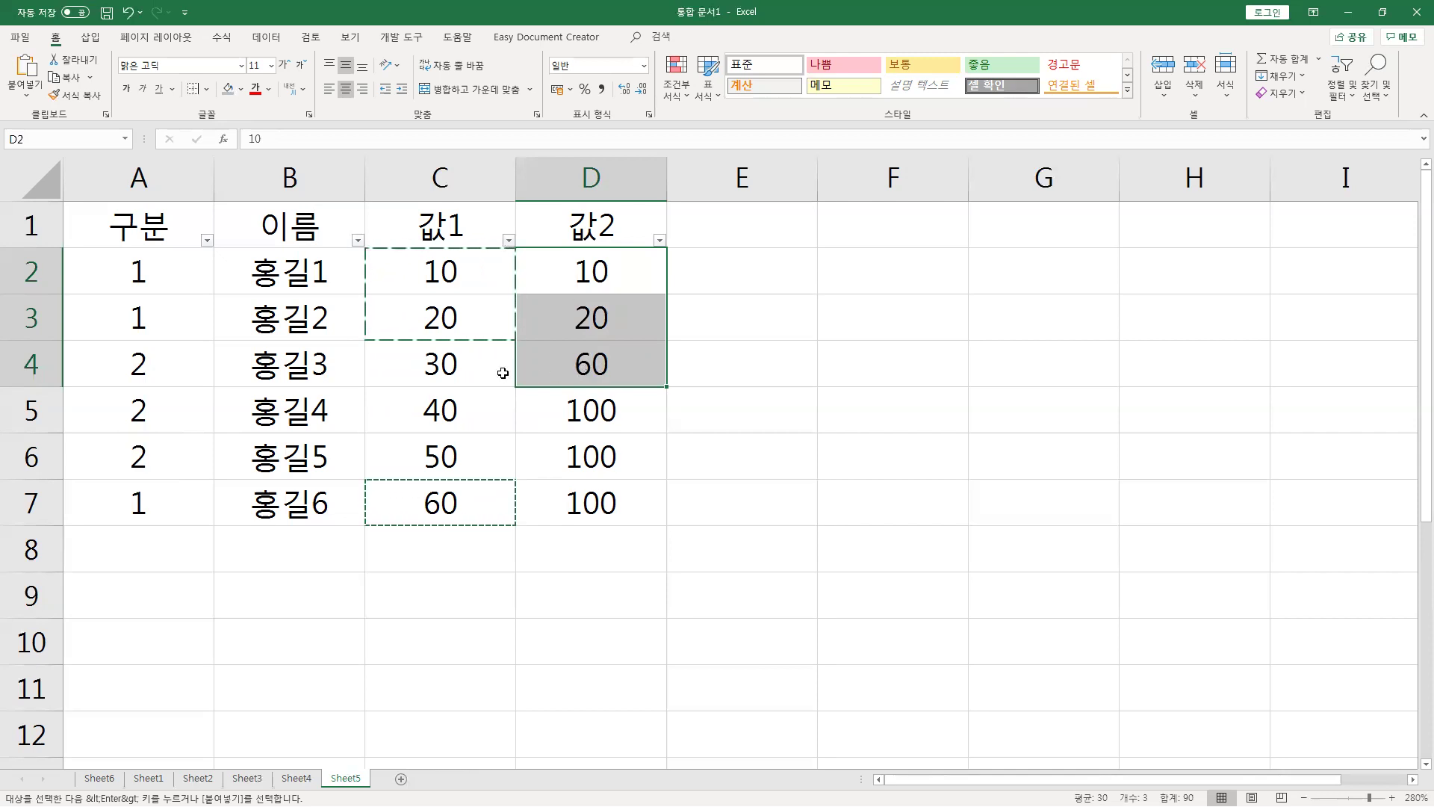
pyautogui.hotkey('ctrl', 'z')
pyautogui.click(504, 429)
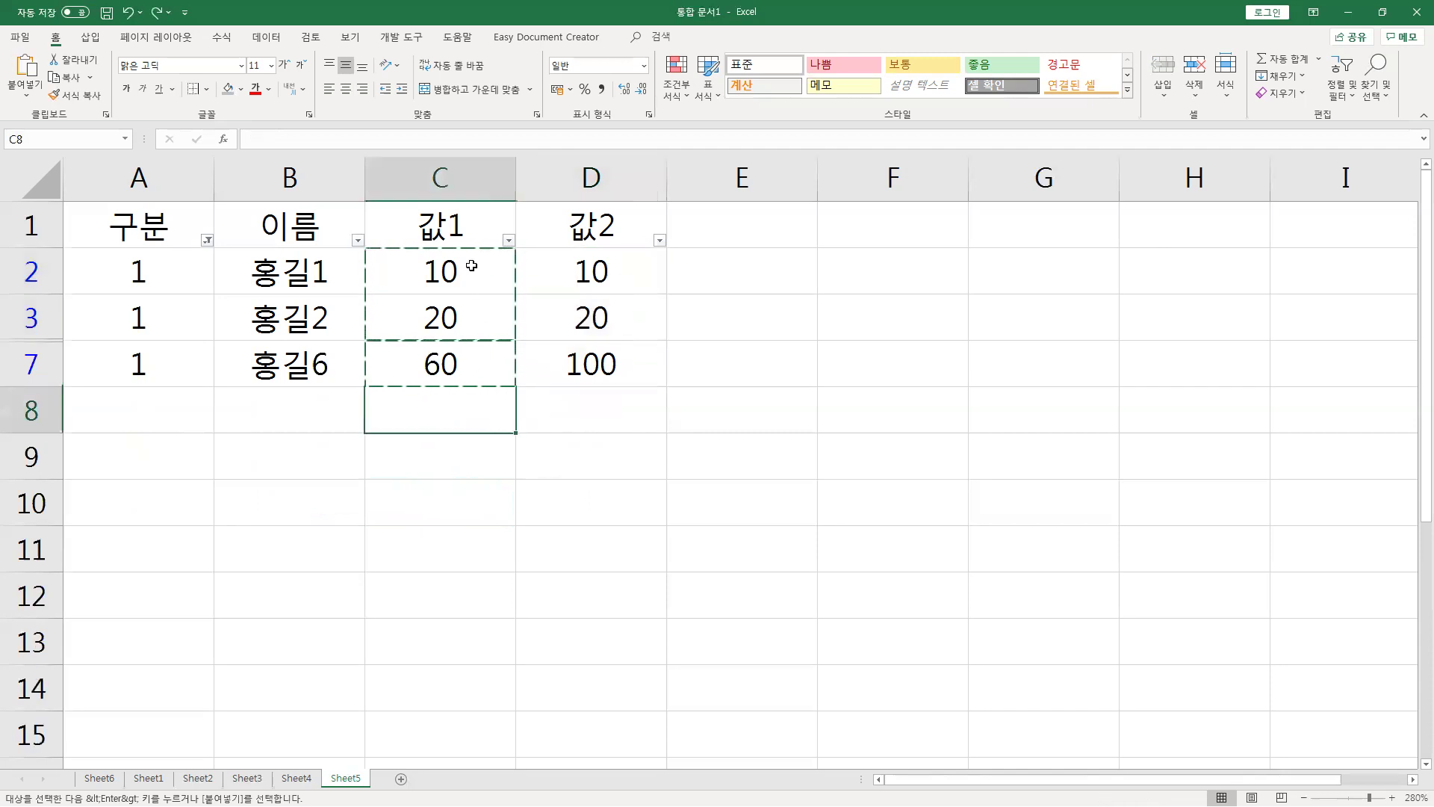
# Copy the visible 값1 cells again and paste them over the filtered 값2 cells from D2.
pyautogui.moveTo(440, 271); pyautogui.dragTo(448, 366)
pyautogui.click(582, 269)
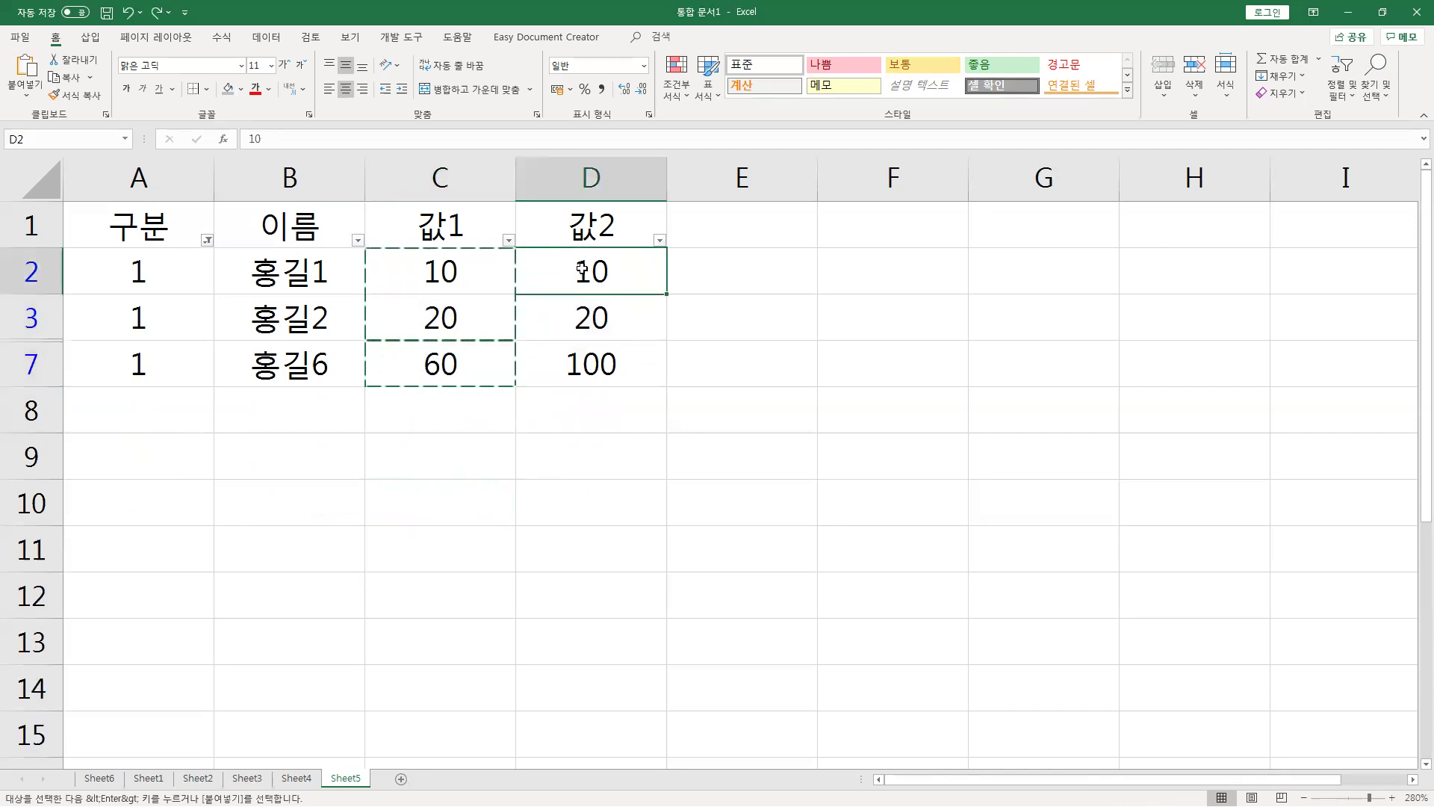
pyautogui.hotkey('ctrl', 'v')
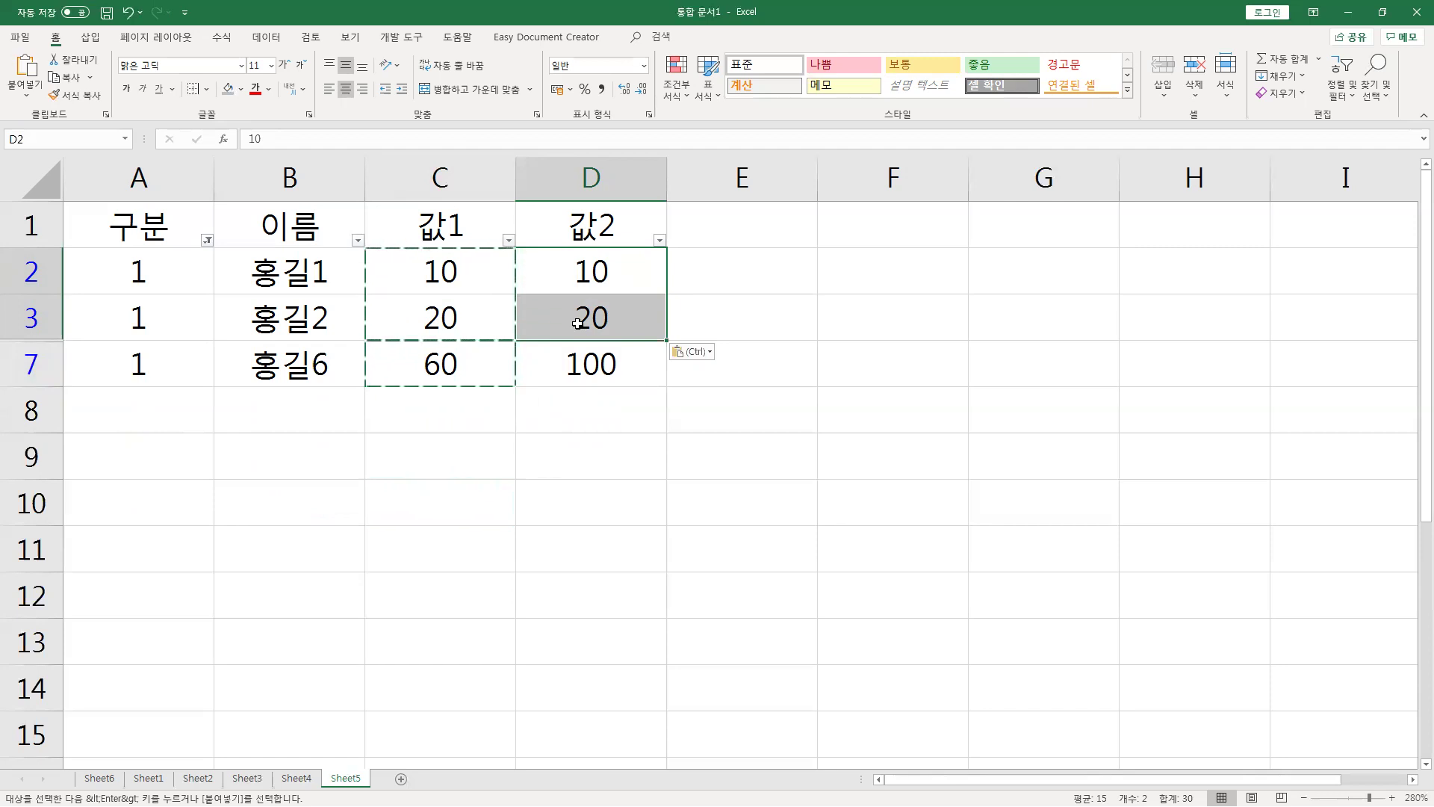
# Clear the 구분 filter and compare the pasted value in D4 with the source cell C7.
pyautogui.click(207, 240)
pyautogui.click(104, 398)
pyautogui.click(117, 538)
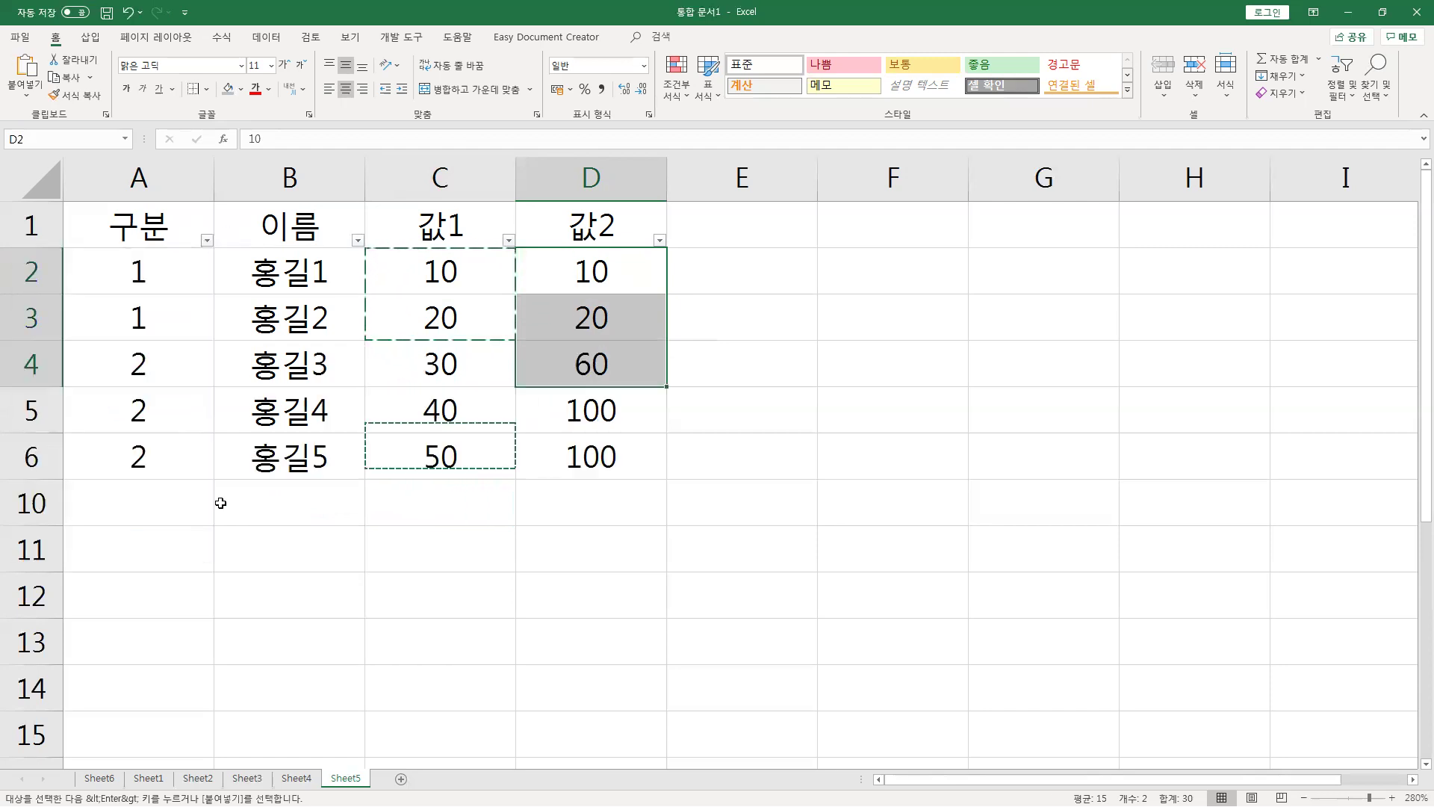
pyautogui.click(564, 362)
pyautogui.click(475, 512)
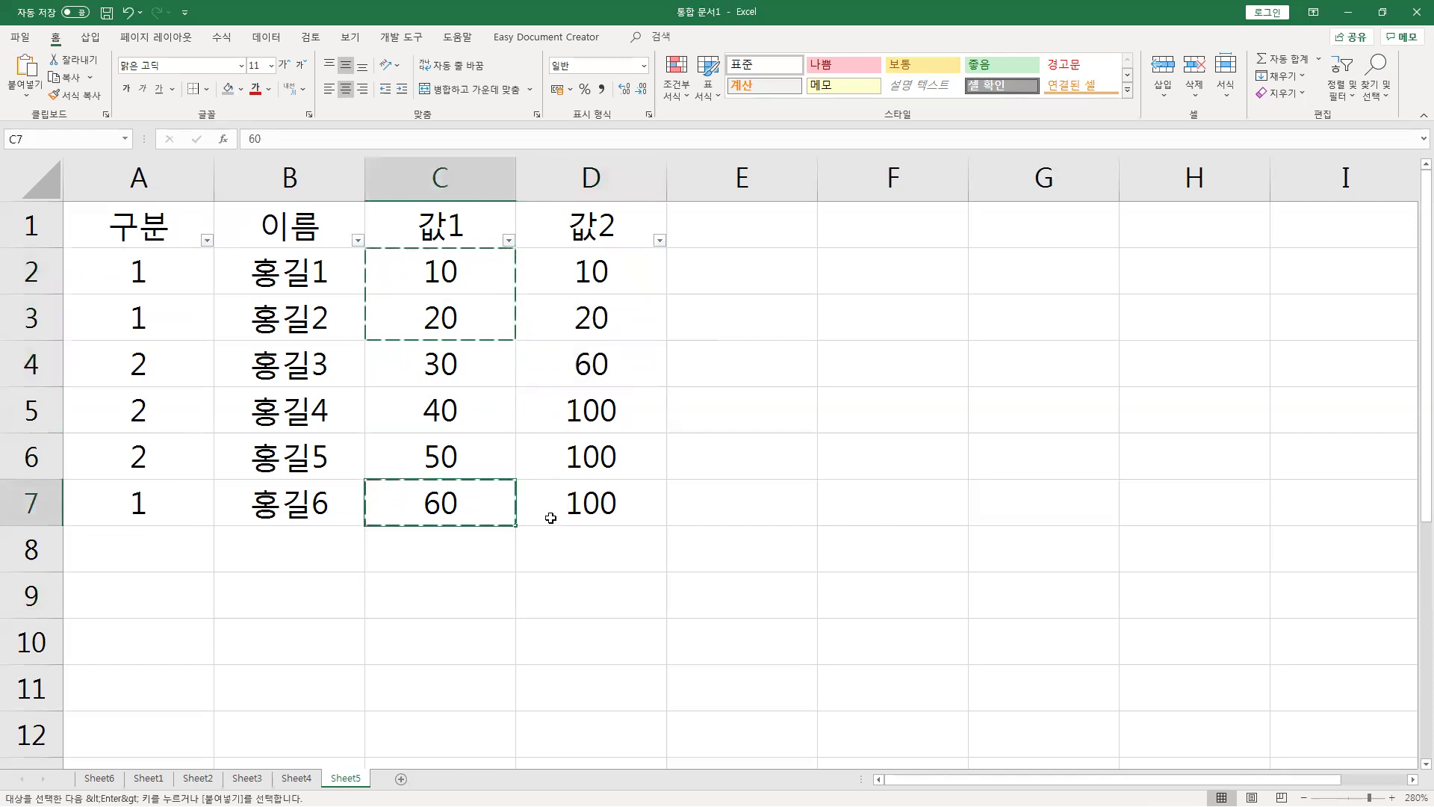
pyautogui.click(588, 363)
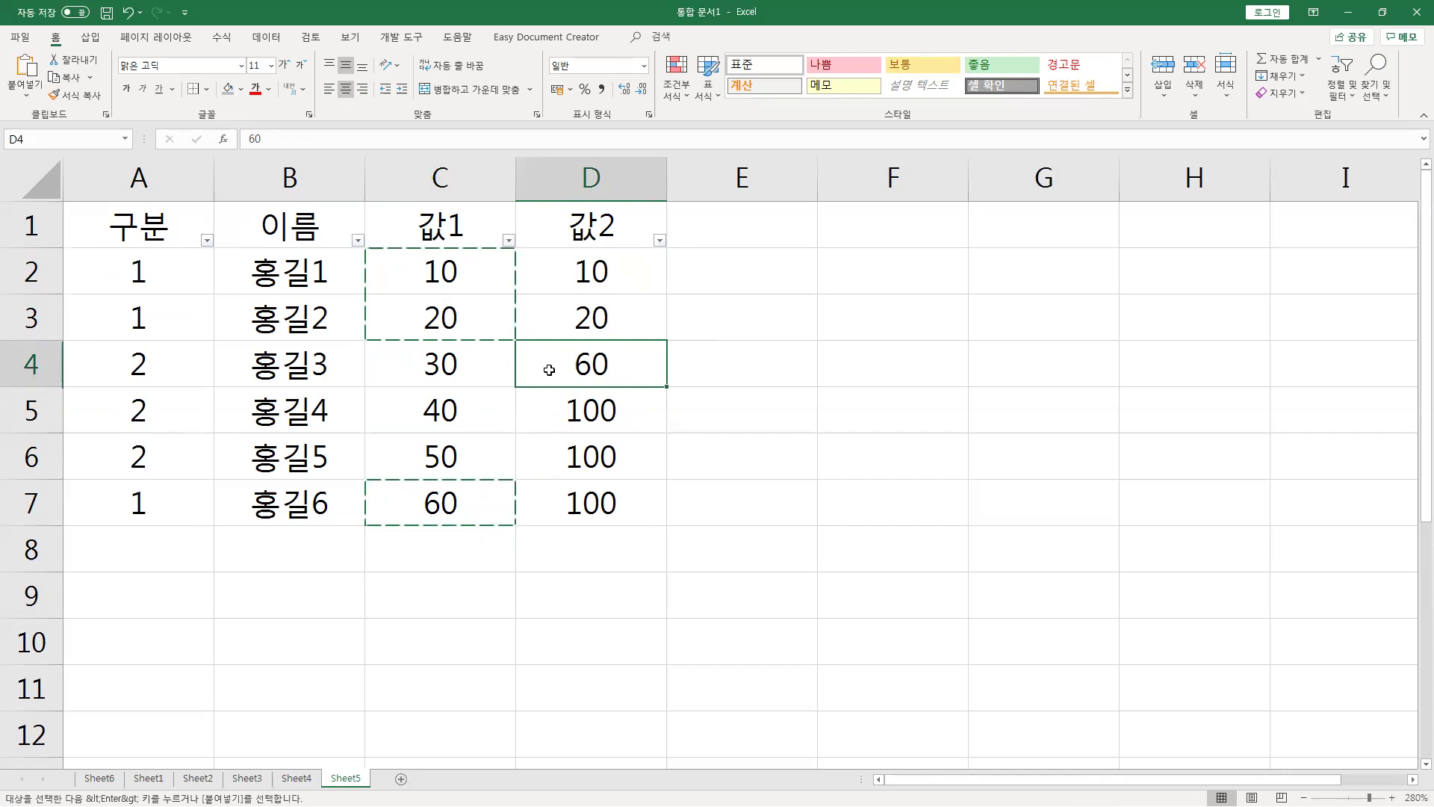
pyautogui.click(174, 300)
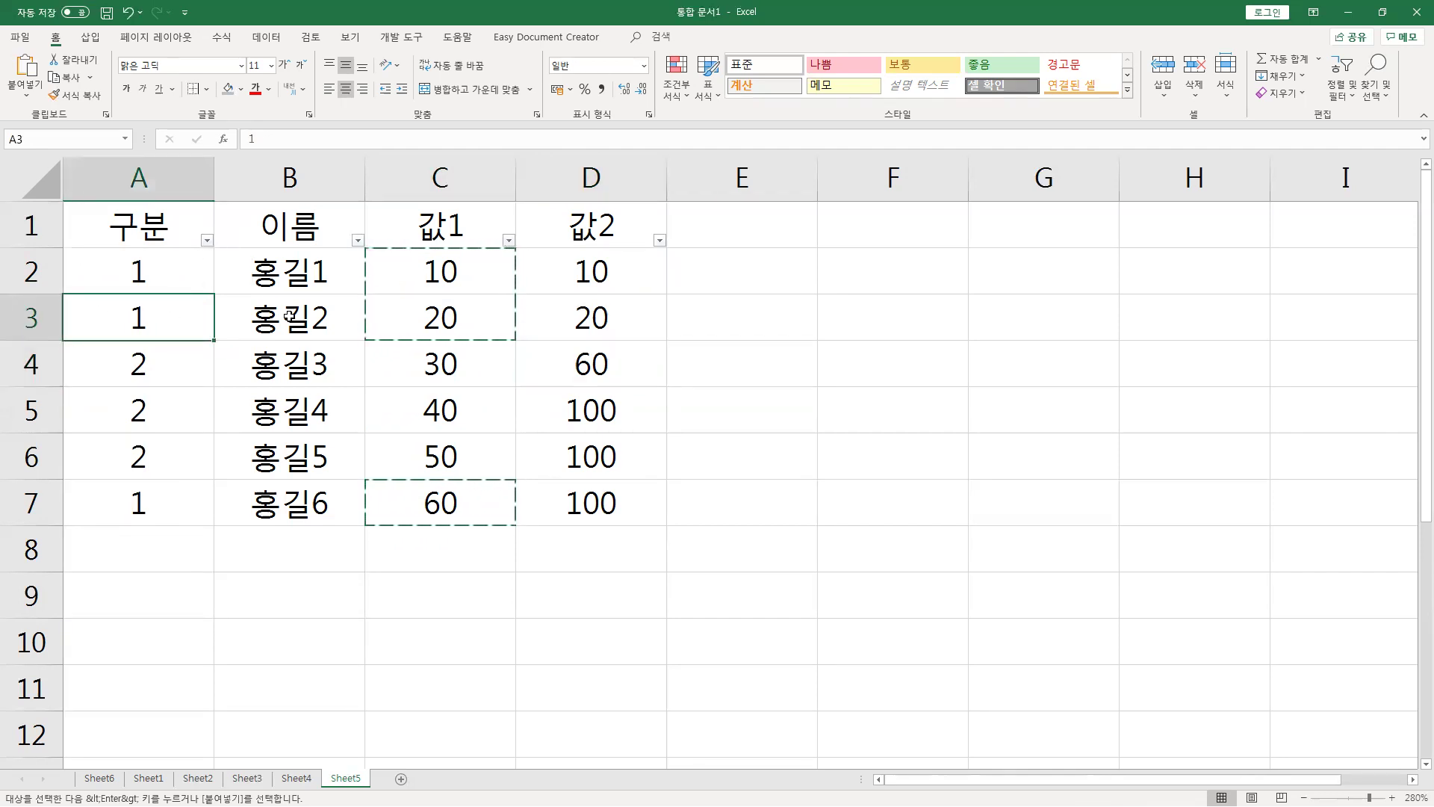
# Undo the filter clearing, the block paste in 값2 and the 구분 filter.
pyautogui.hotkey('ctrl', 'z')
pyautogui.click(331, 402)
pyautogui.hotkey('ctrl', 'z')
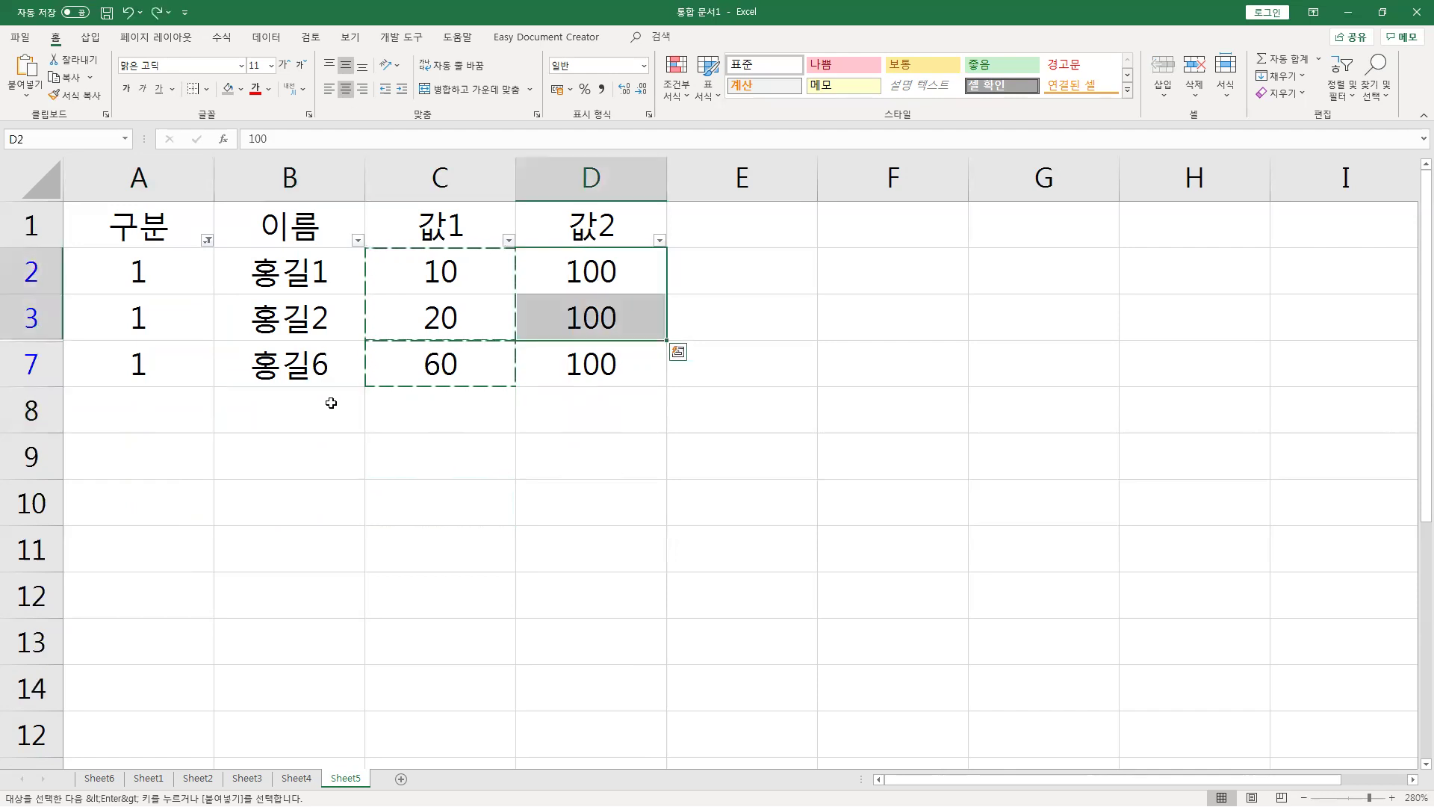
pyautogui.hotkey('ctrl', 'z')
pyautogui.click(305, 362)
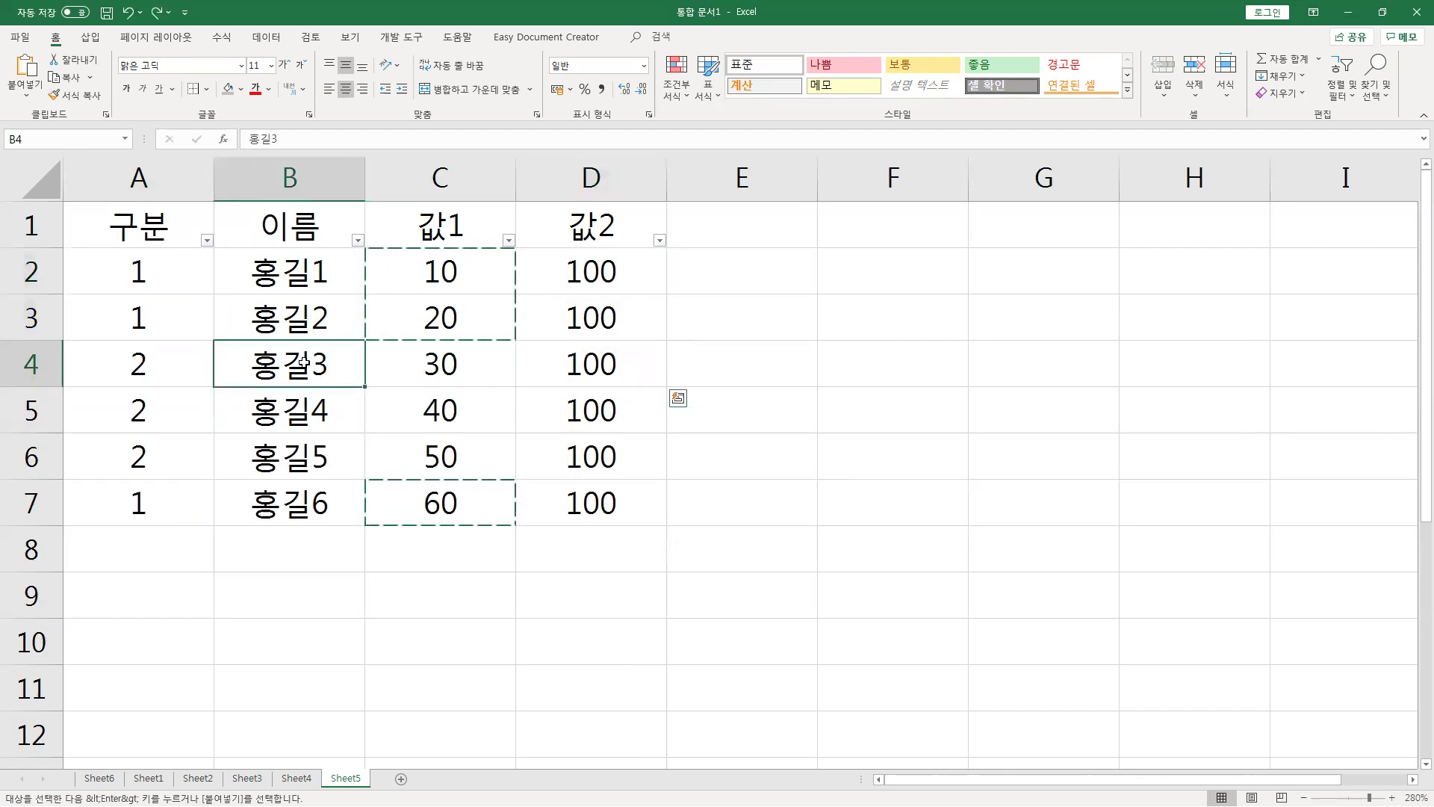
pyautogui.click(208, 245)
pyautogui.click(206, 240)
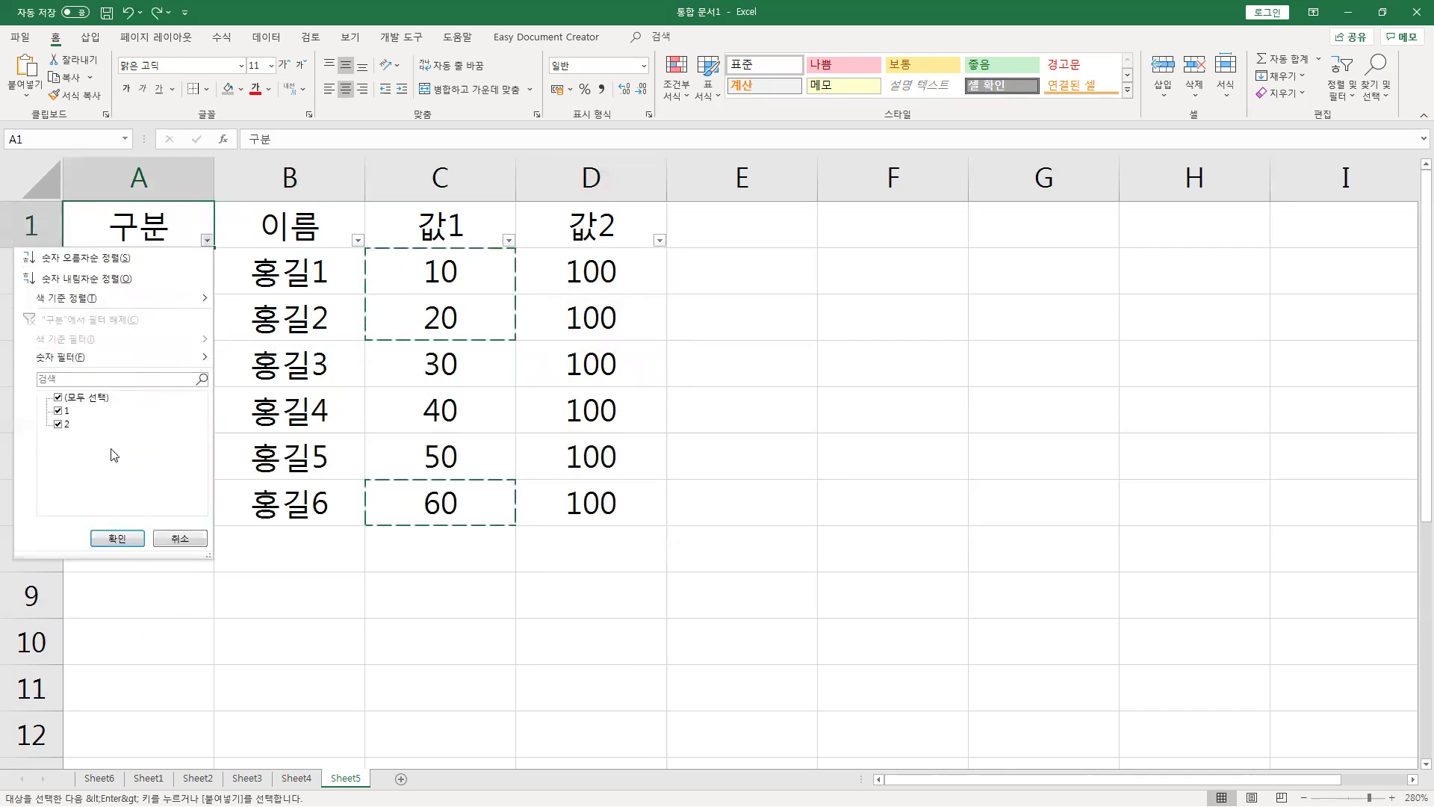
pyautogui.click(179, 538)
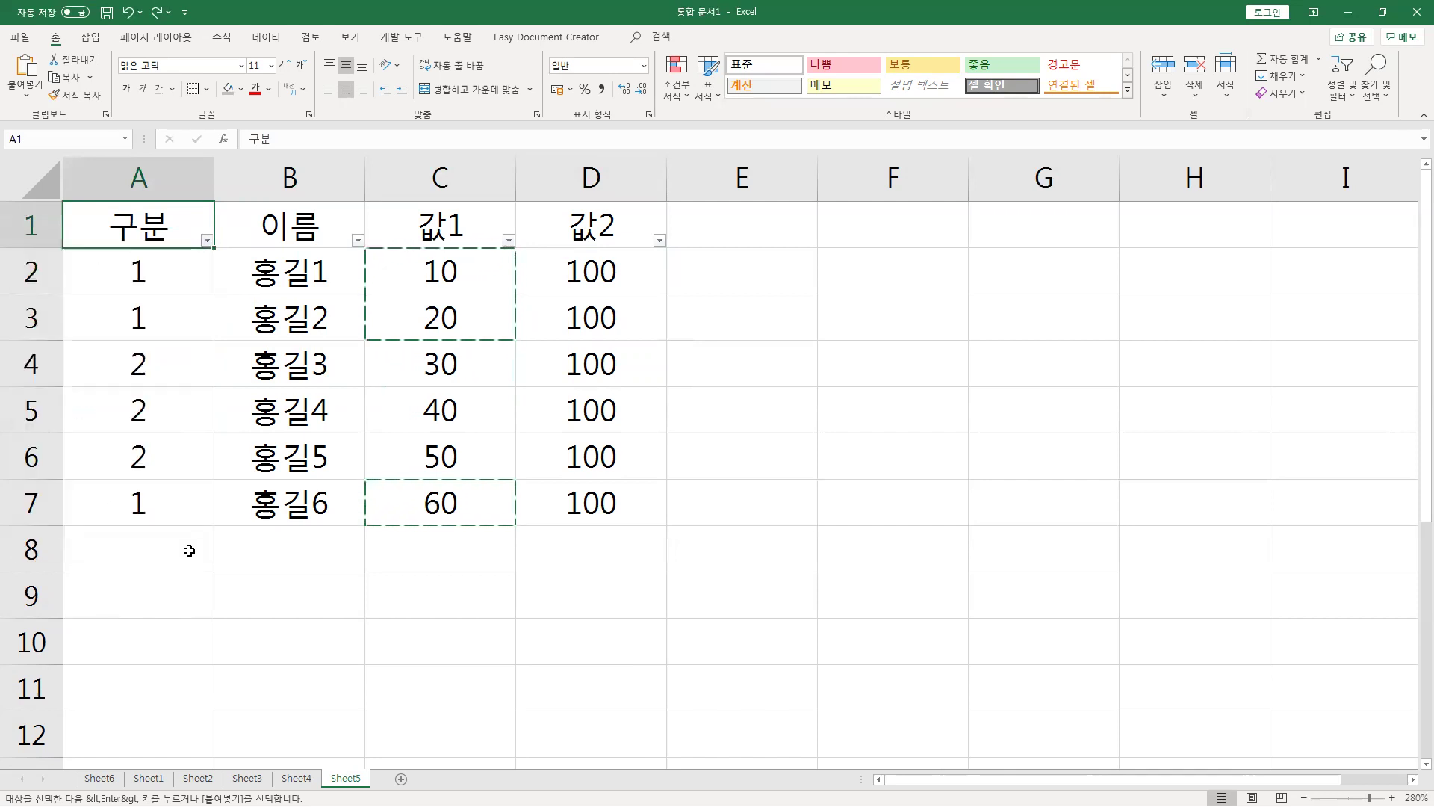
# Cancel the copy selection and check the note 필터 부분 카피 조심 on Sheet6, returning to Sheet5.
pyautogui.click(189, 551)
pyautogui.press('Escape')
pyautogui.click(100, 778)
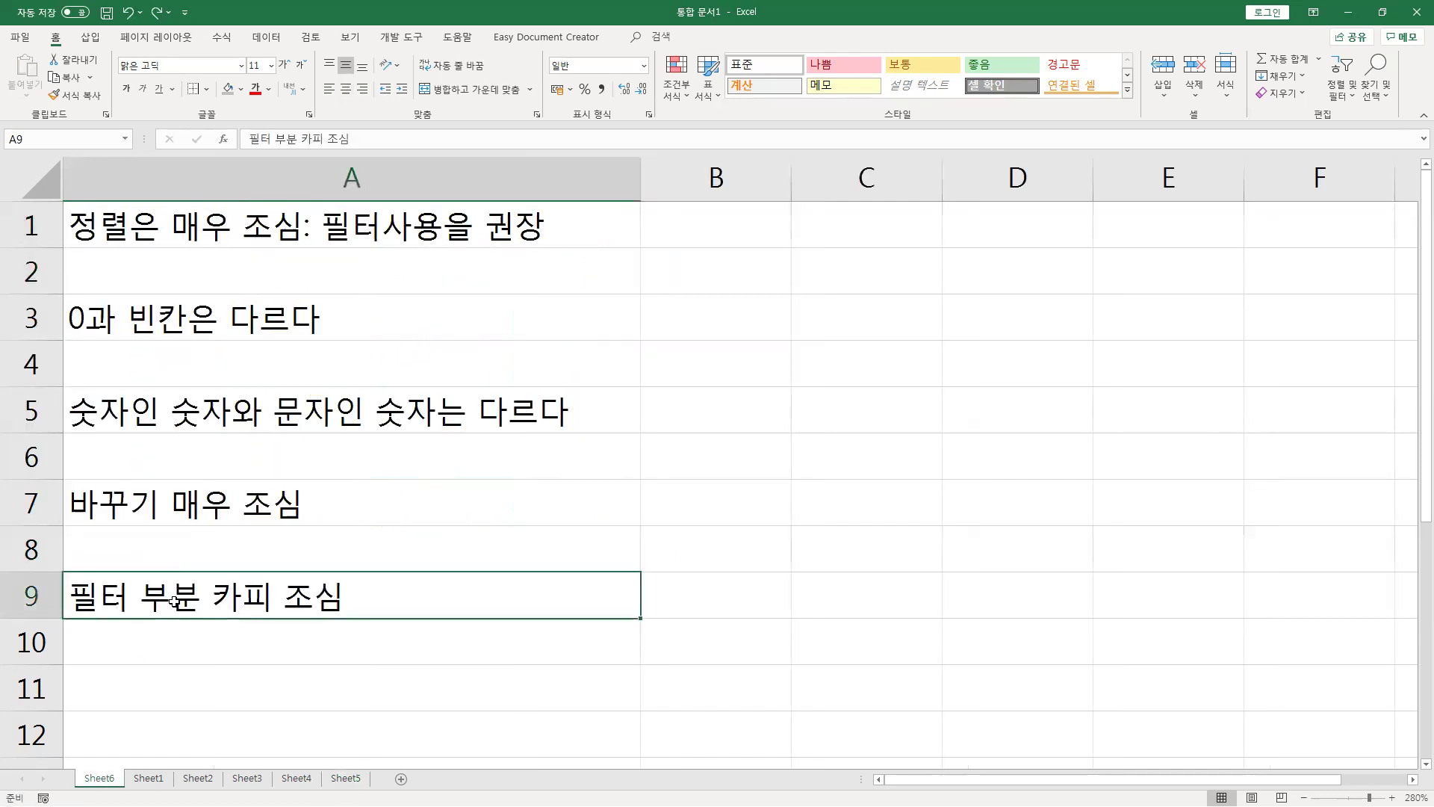
pyautogui.click(345, 778)
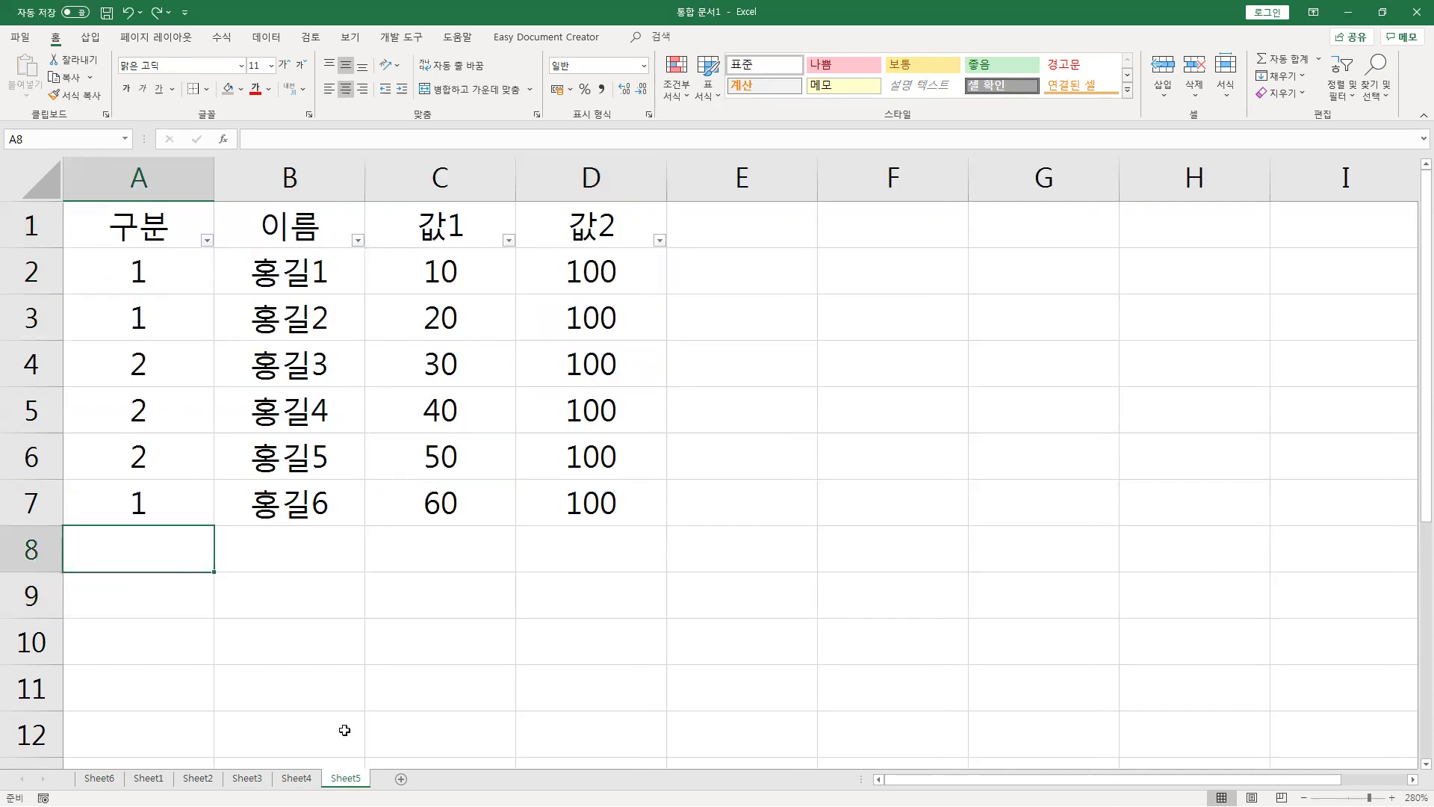
pyautogui.click(351, 622)
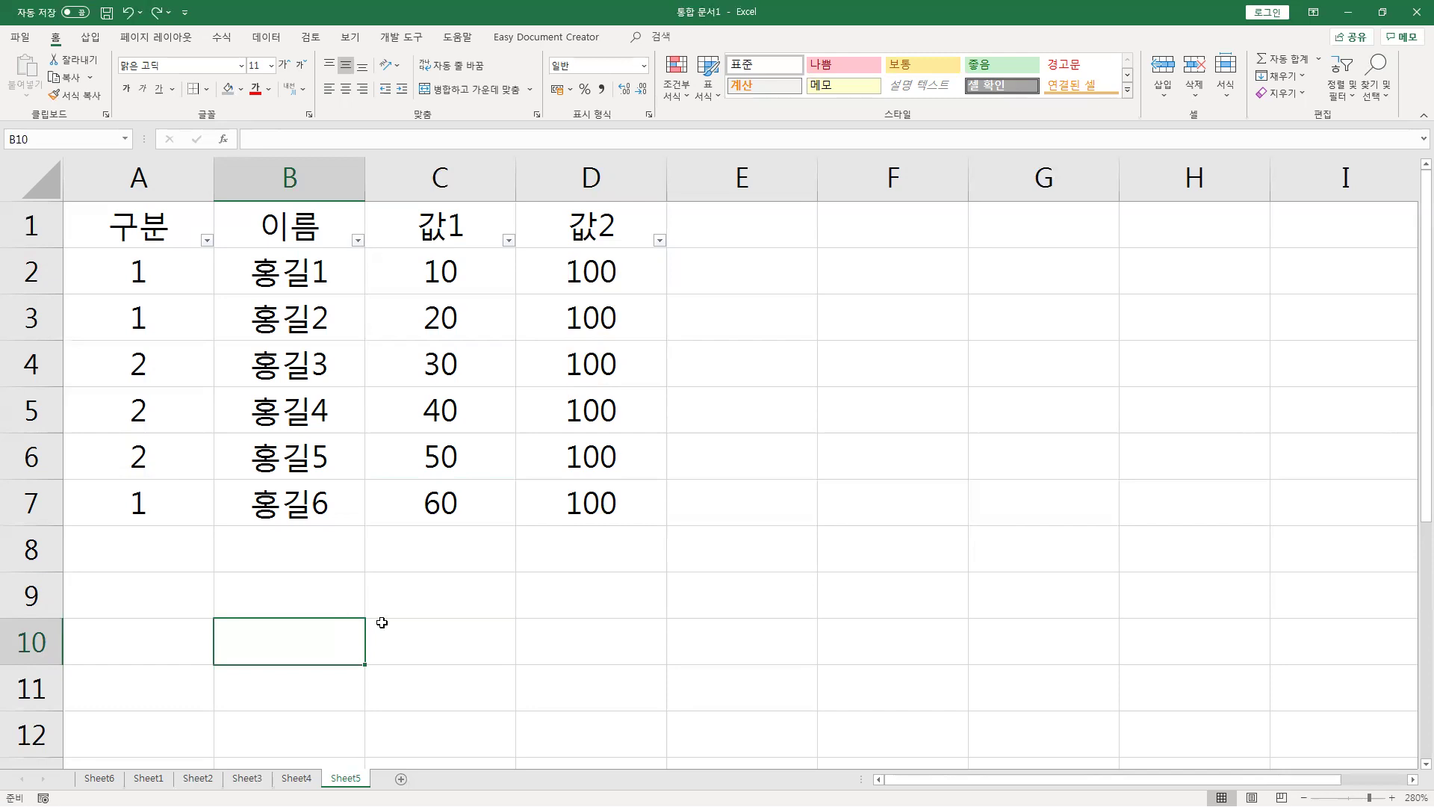
# Review the list of Excel pitfalls on Sheet6, going through the notes in A1, A3, A5, A7 and A9.
pyautogui.click(98, 778)
pyautogui.click(275, 584)
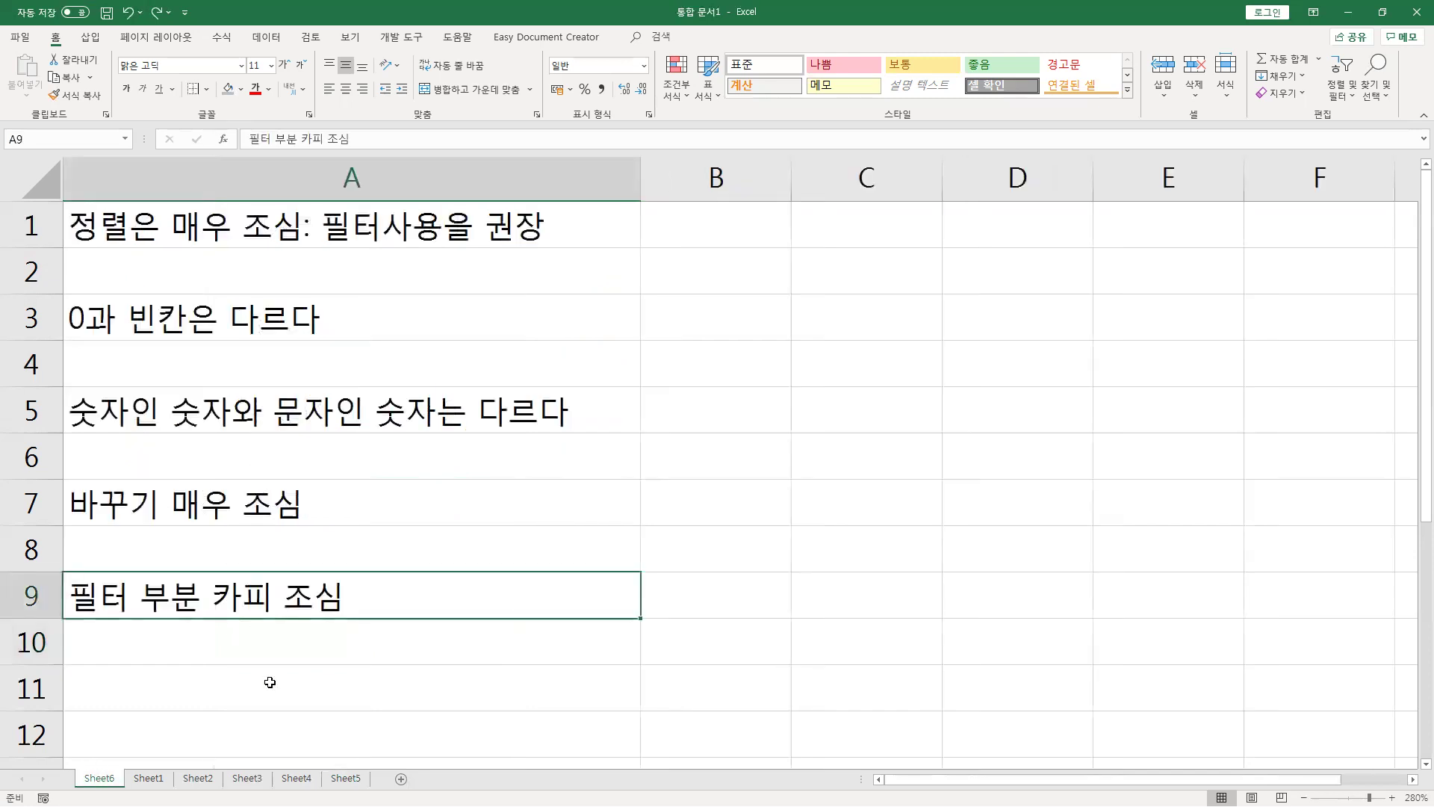
pyautogui.click(259, 646)
pyautogui.click(251, 605)
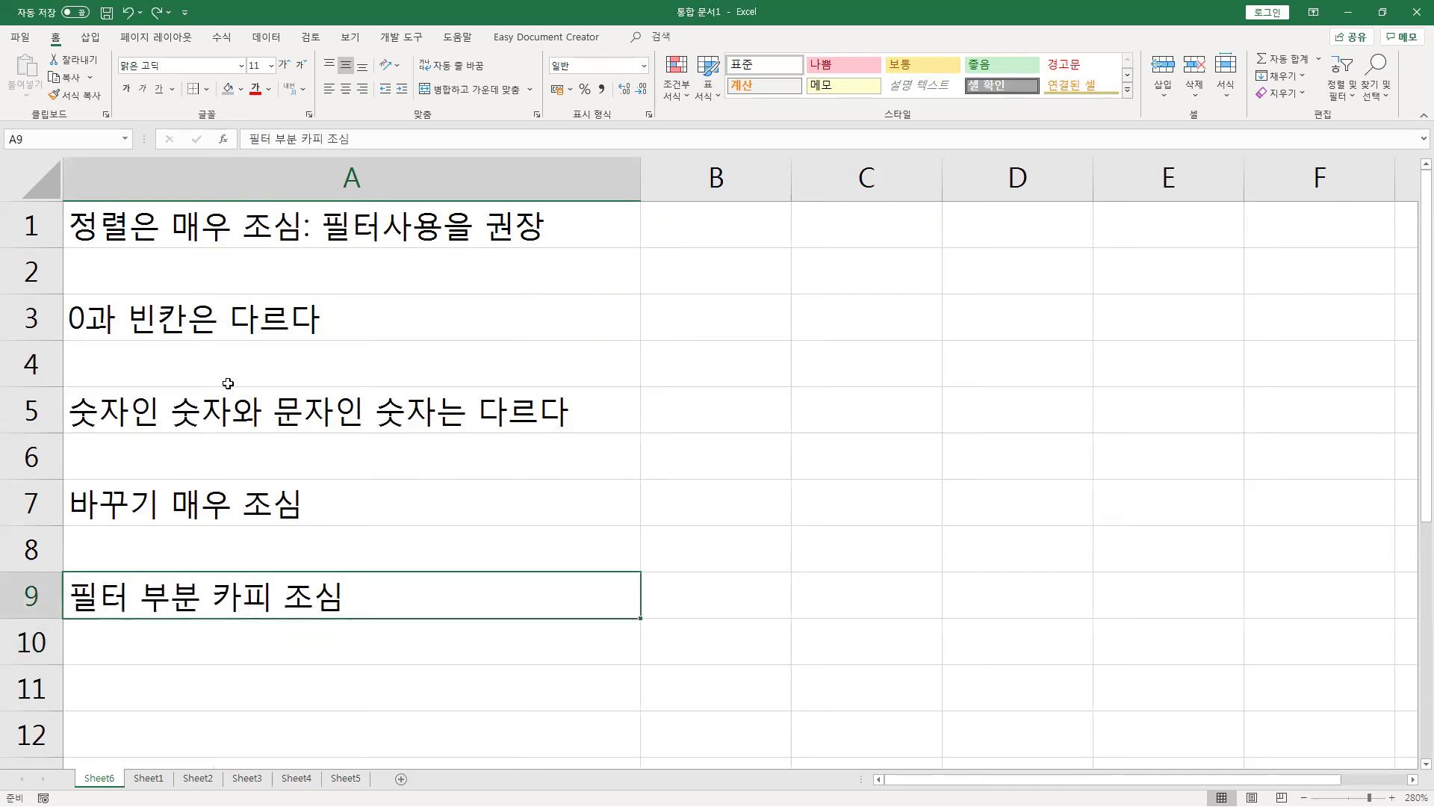
pyautogui.click(222, 236)
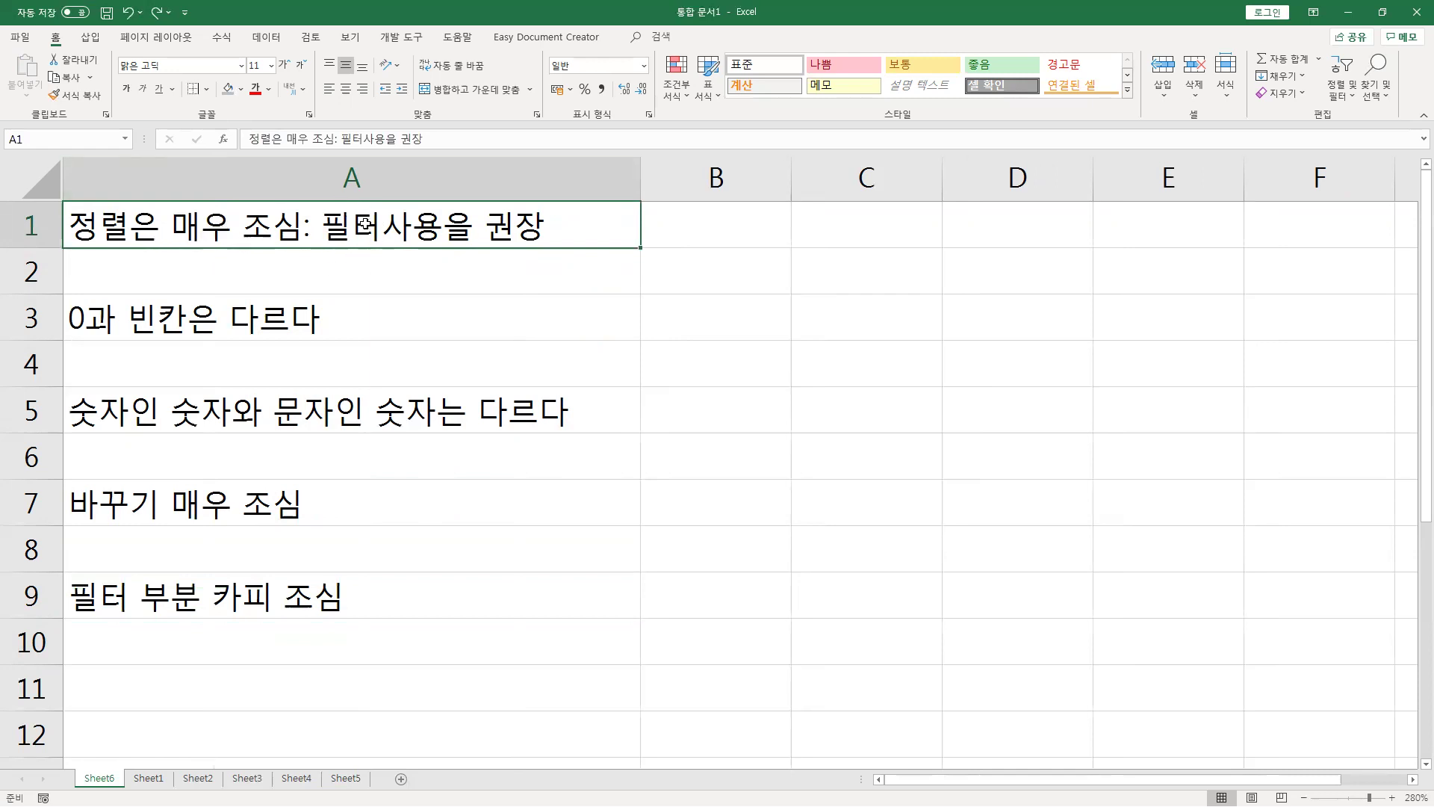
pyautogui.click(268, 319)
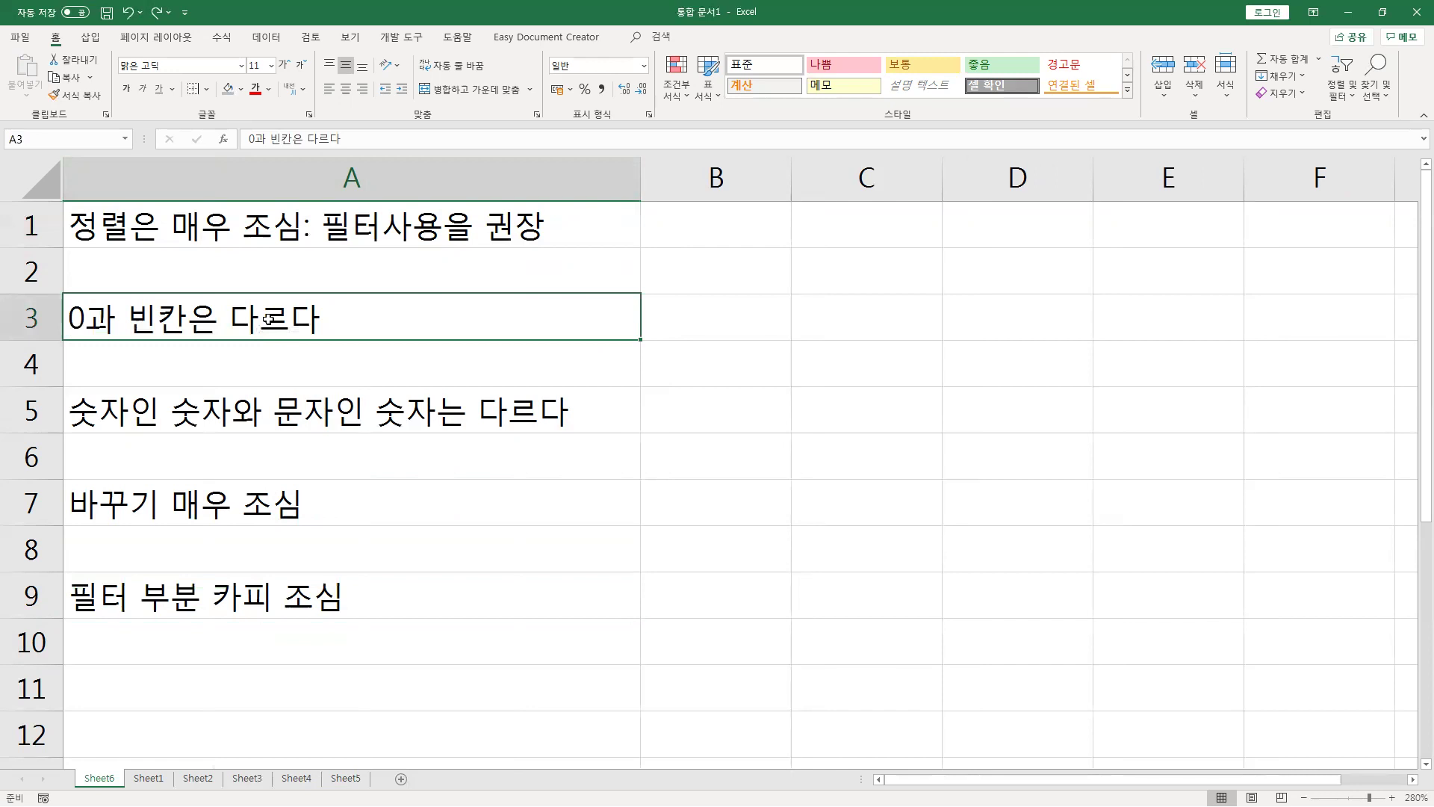
pyautogui.click(240, 418)
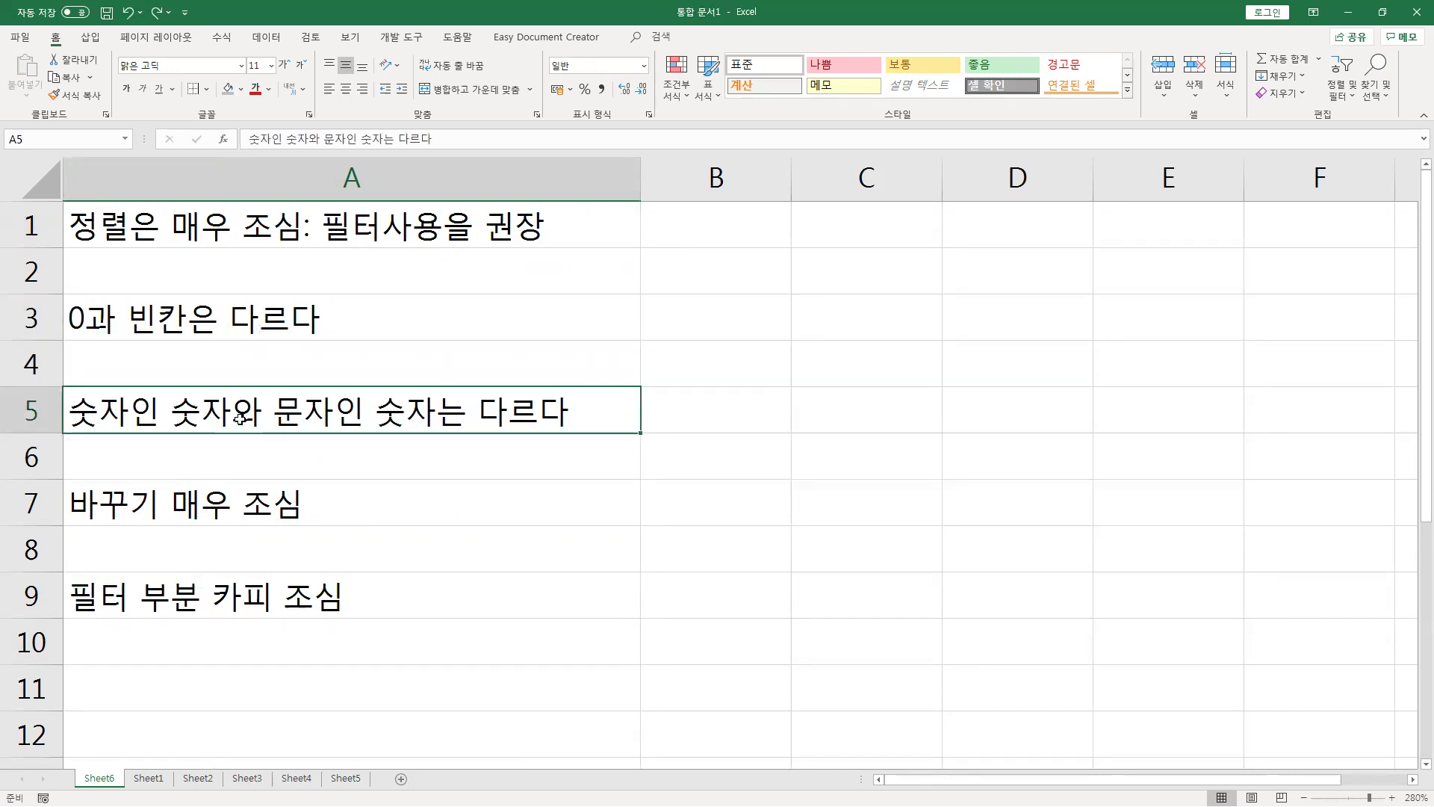
pyautogui.click(246, 309)
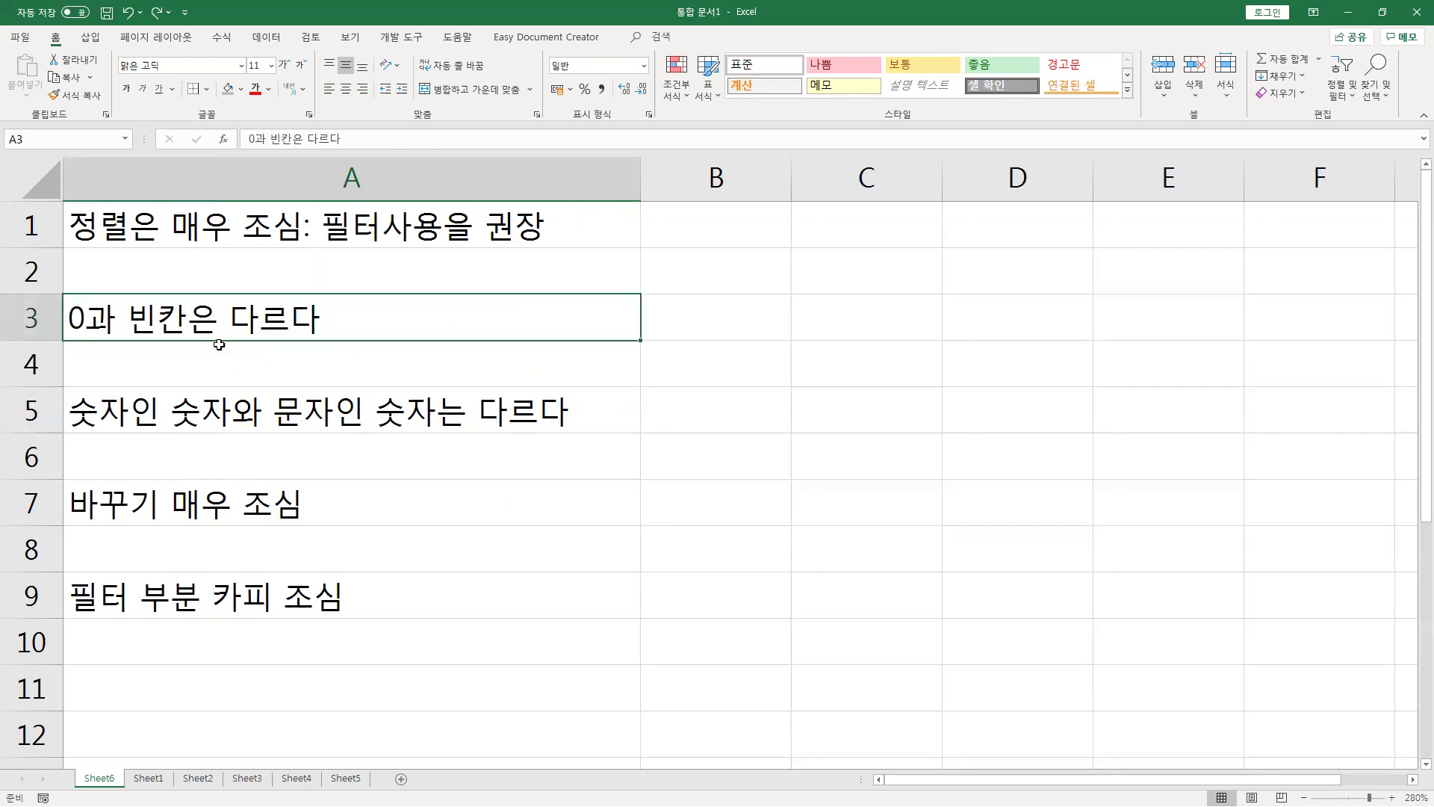
pyautogui.click(231, 513)
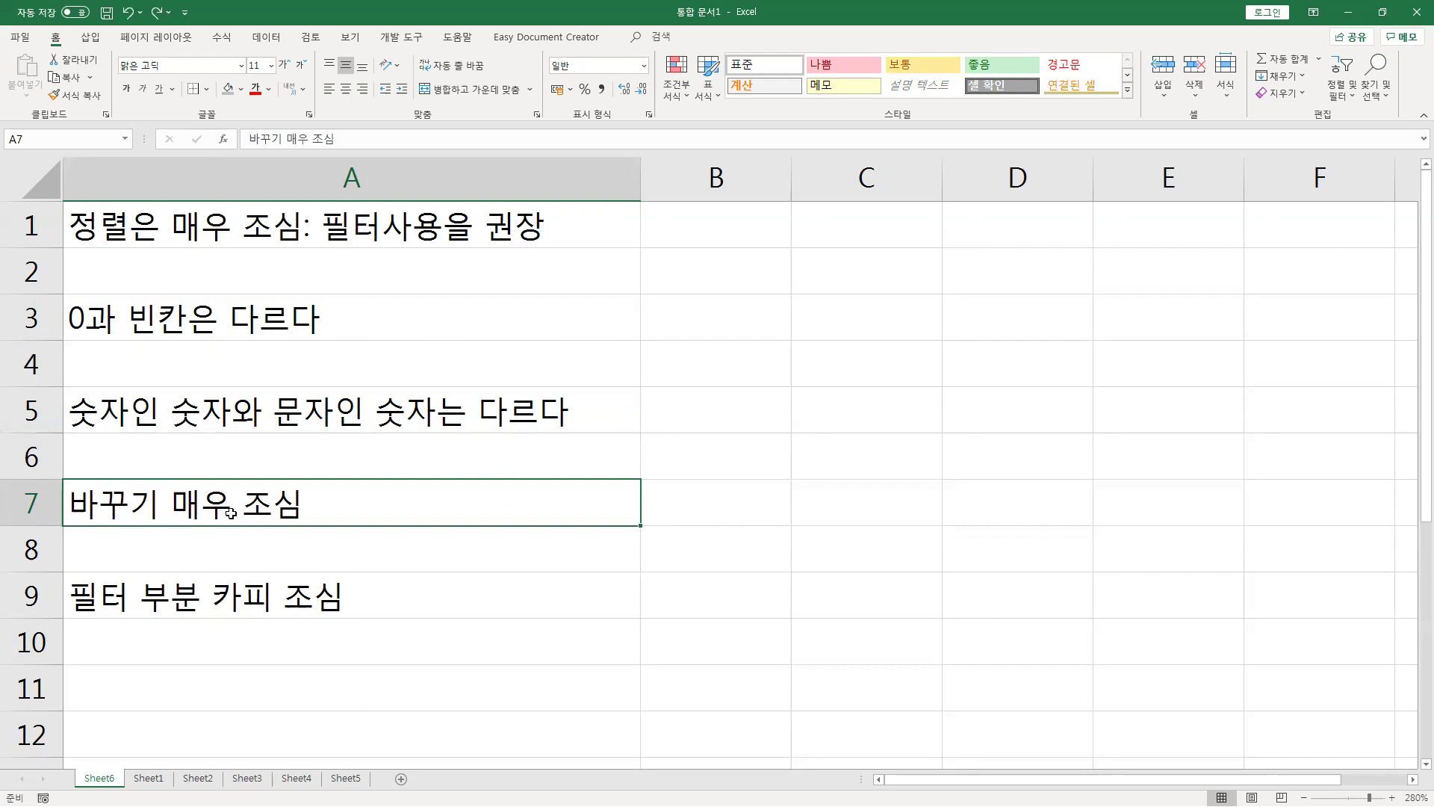
pyautogui.click(223, 589)
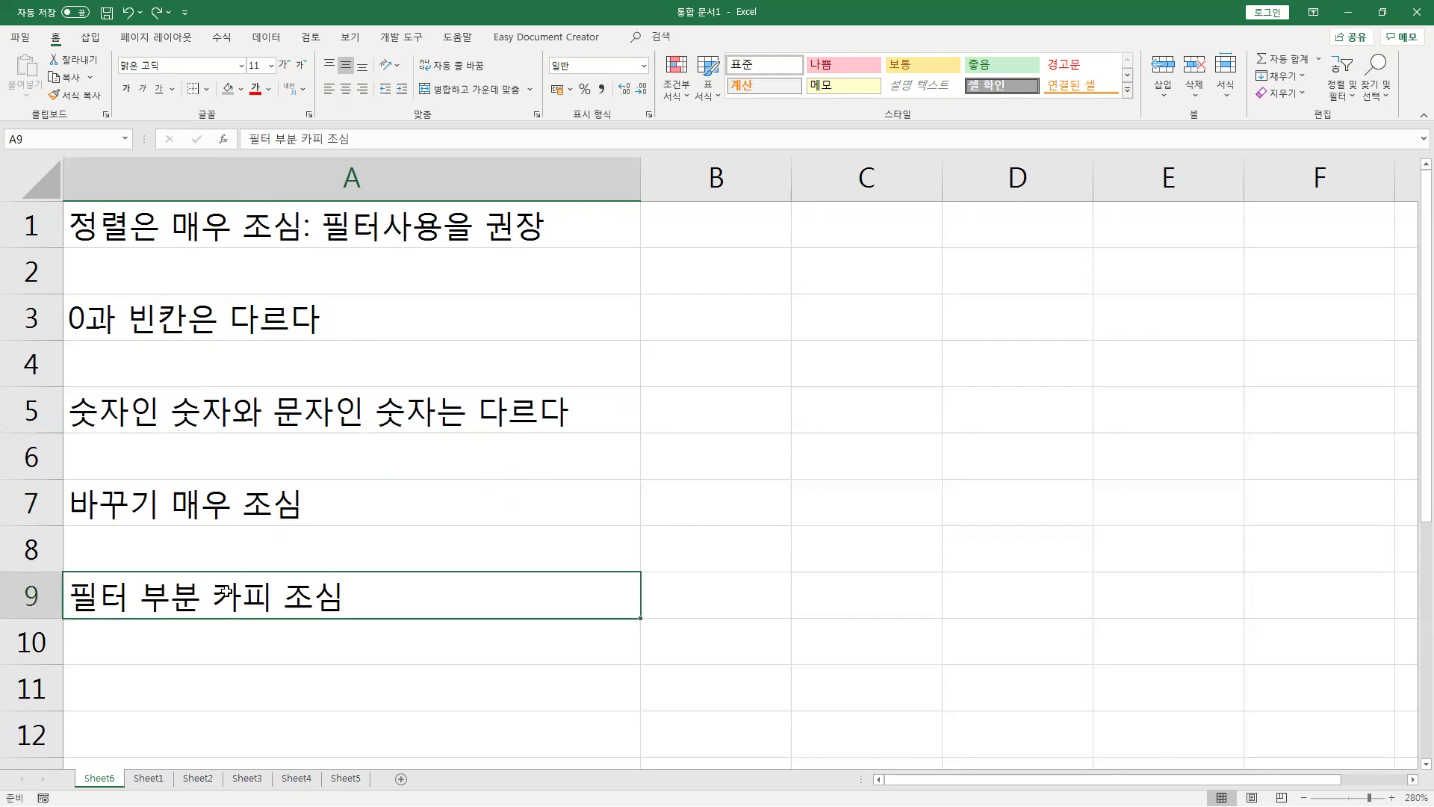
pyautogui.click(267, 649)
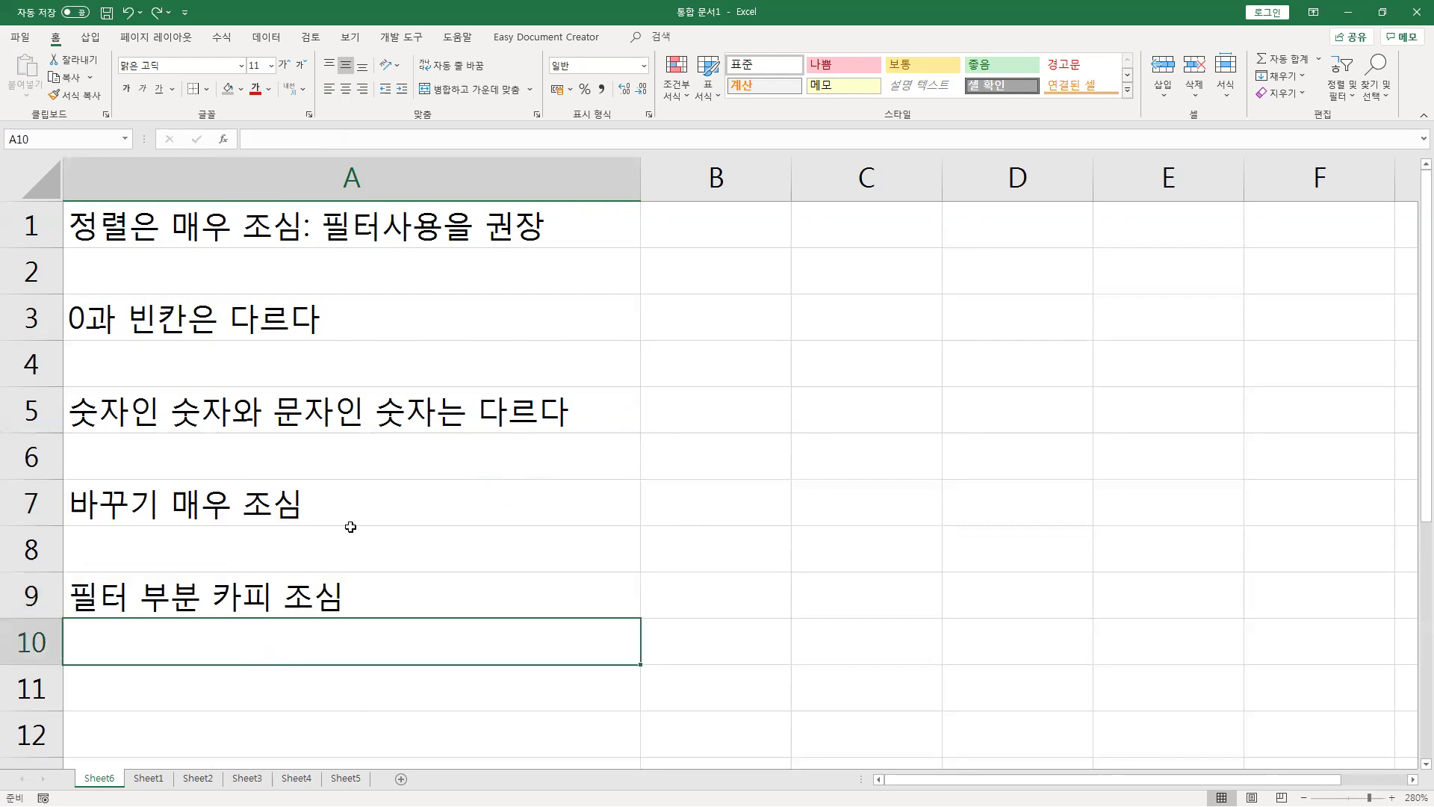